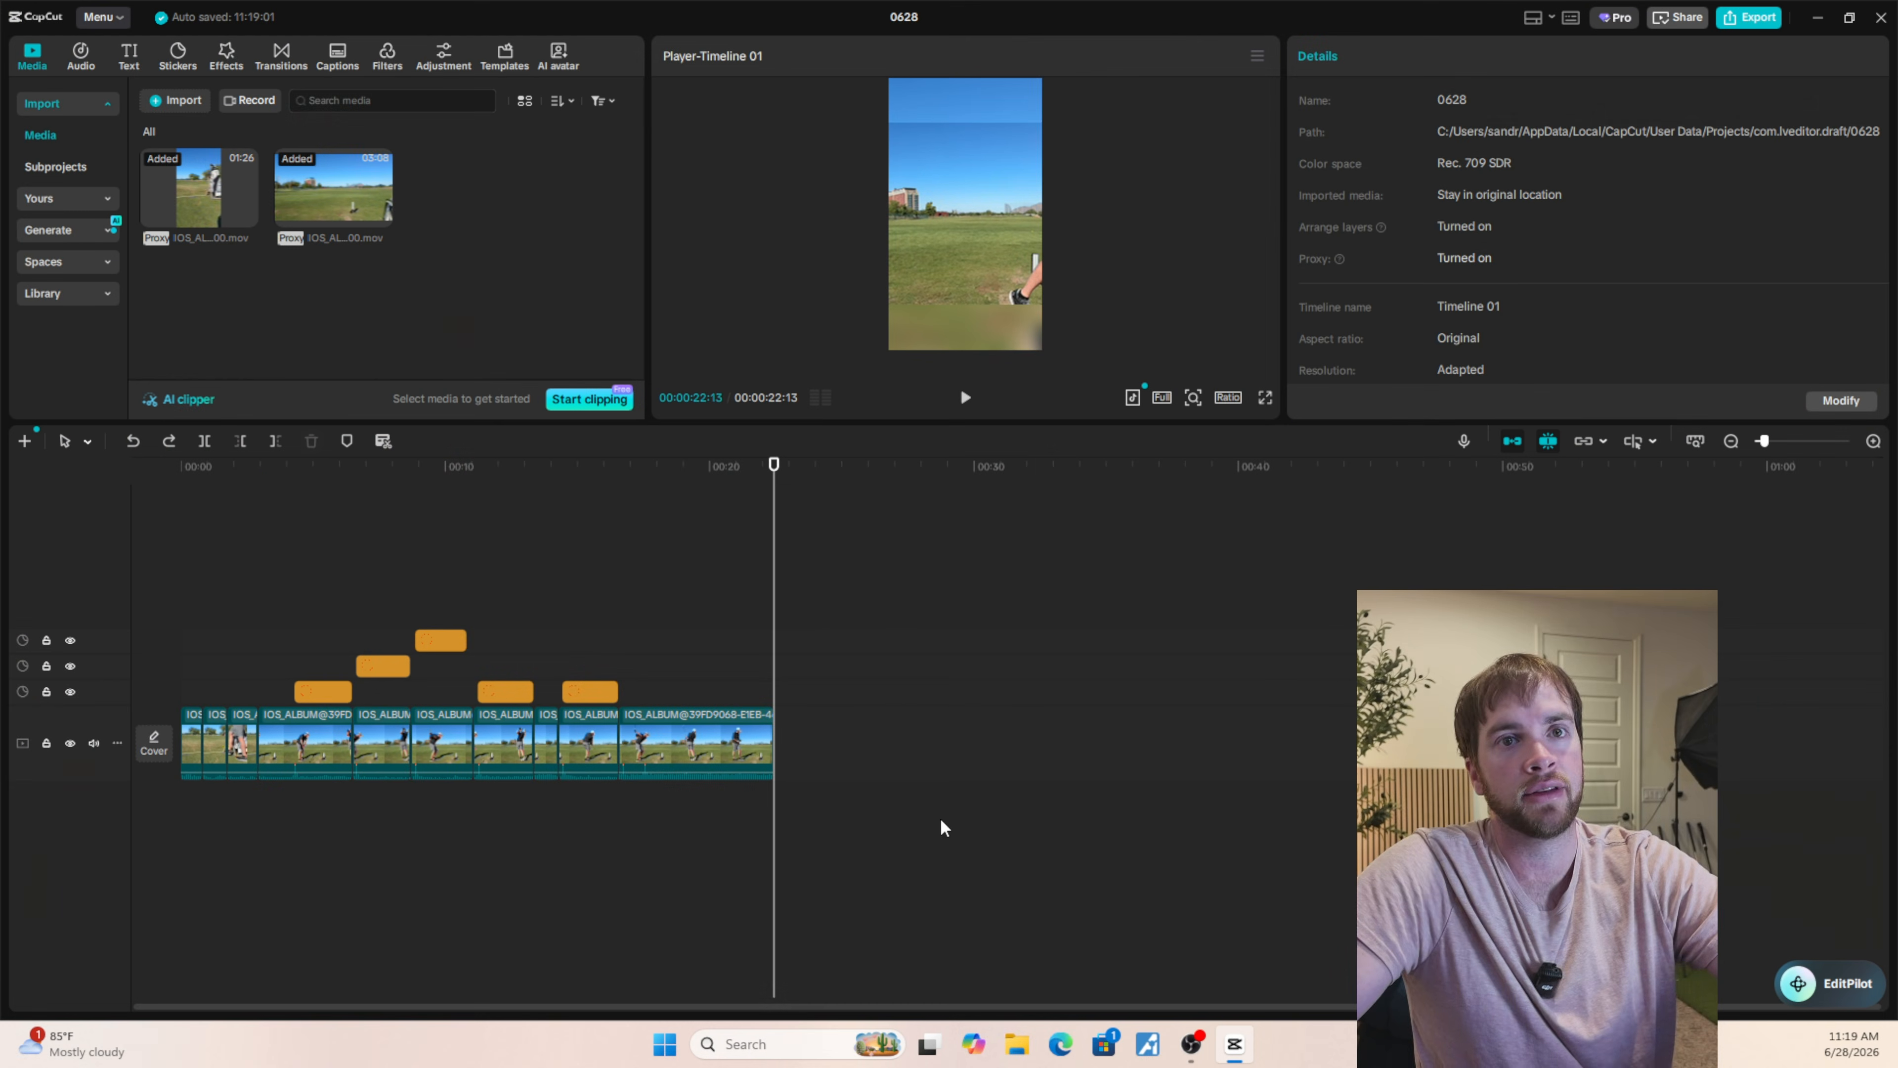
{"action": "left_click_drag", "start_coordinate": [1044, 868], "coordinate": [45, 547]}
{"action": "key", "text": "Delete"}
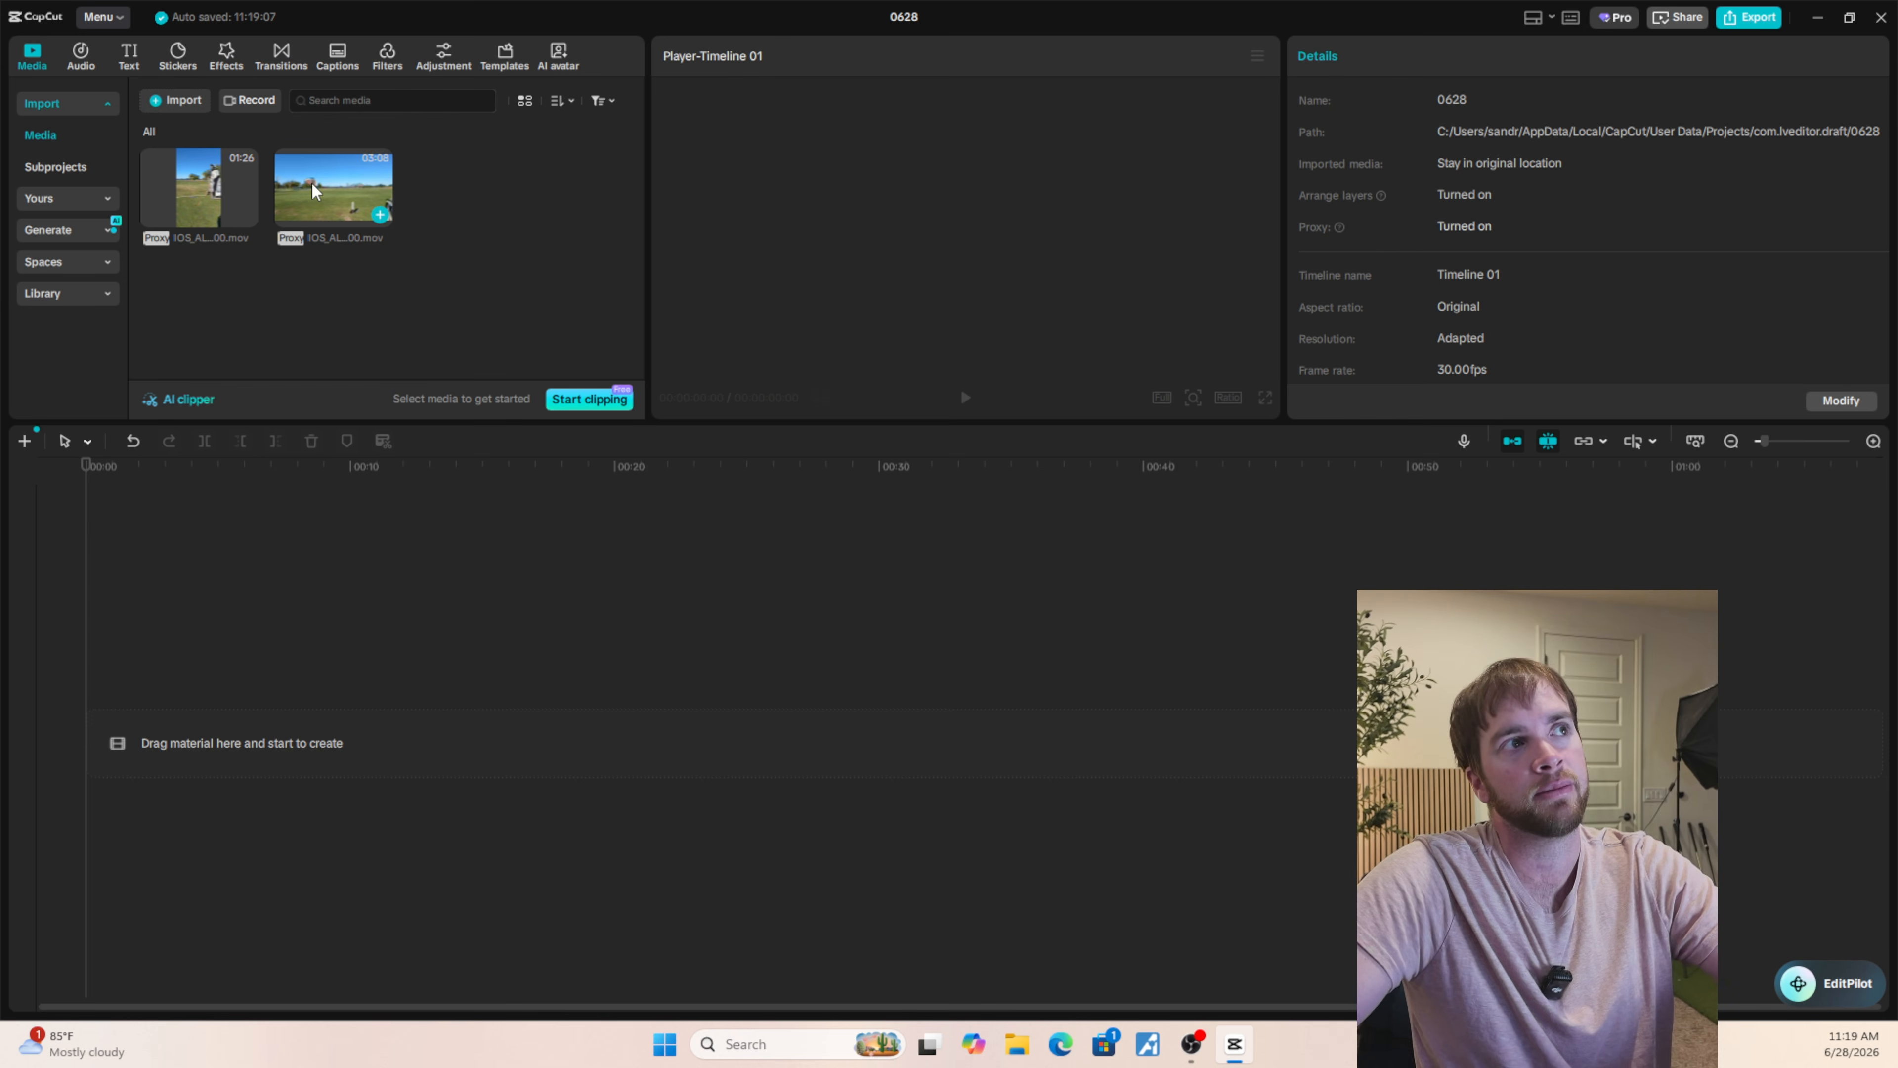
{"action": "left_click", "coordinate": [176, 100]}
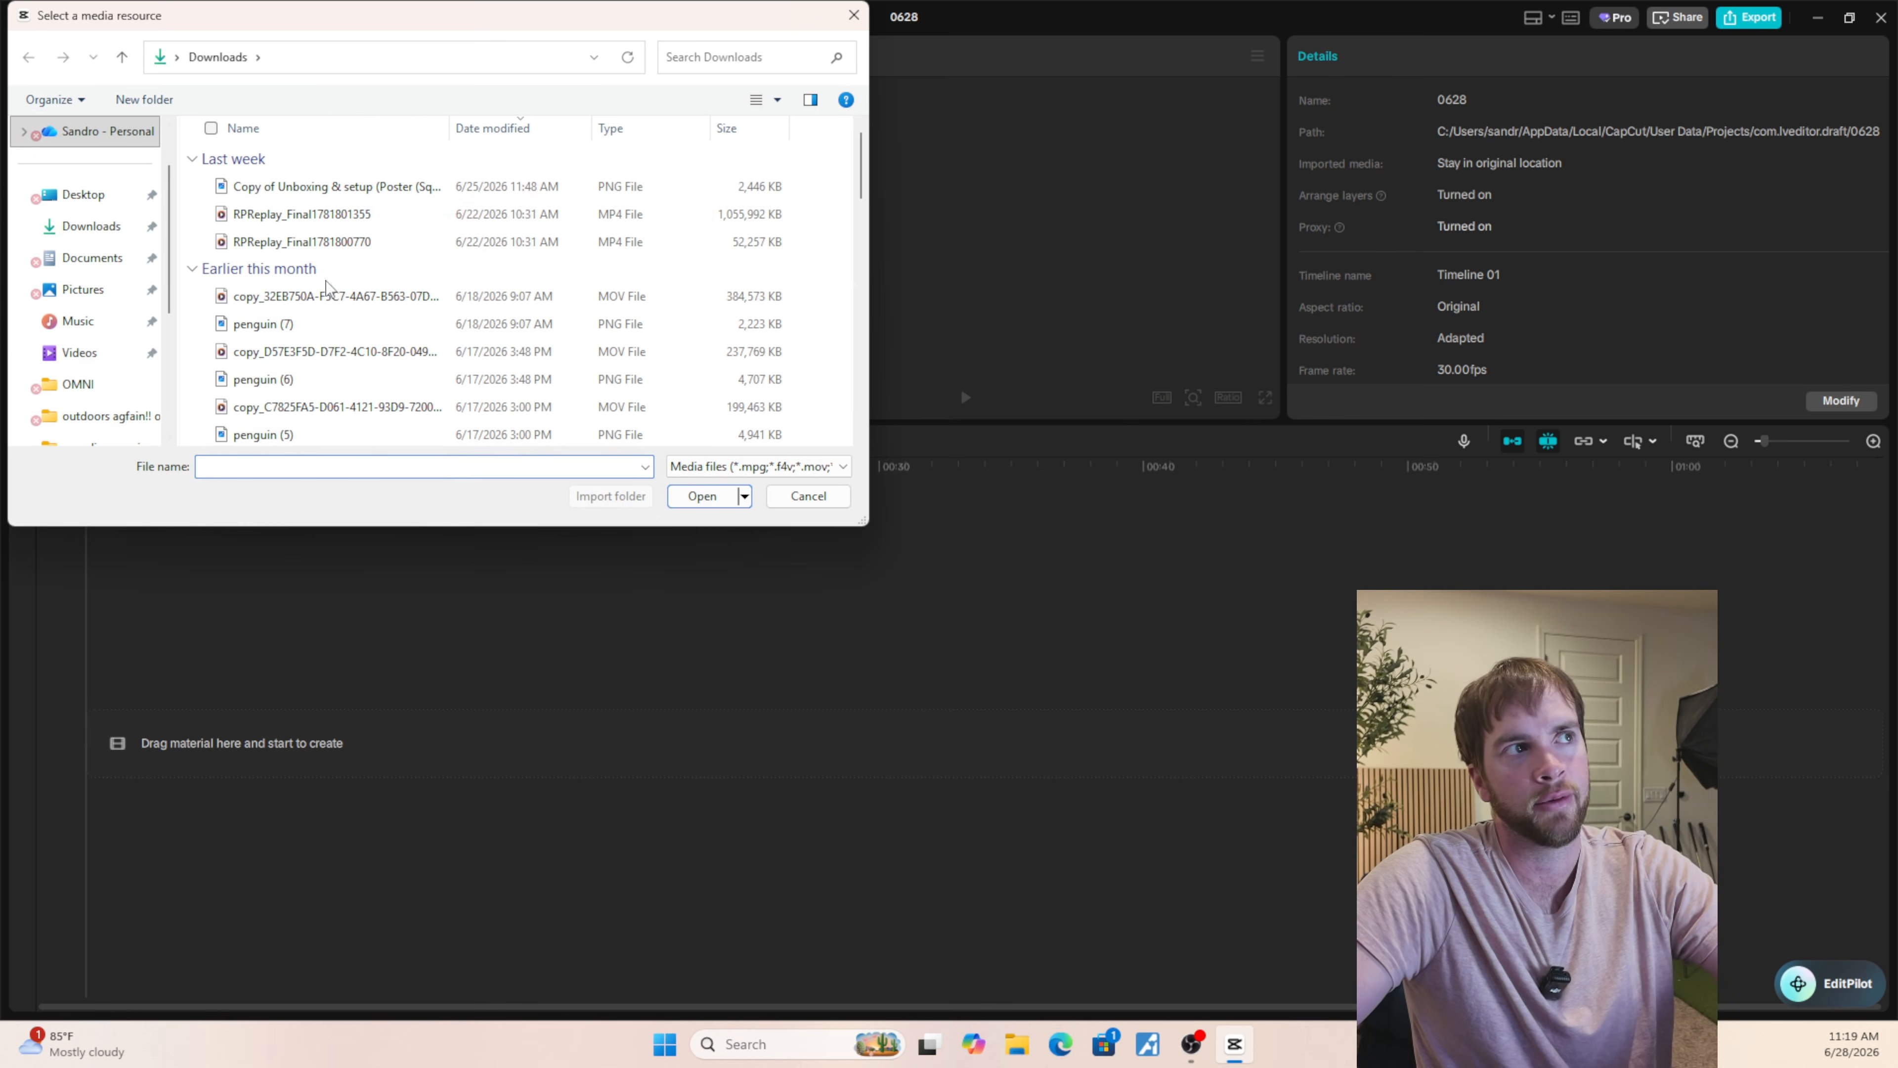
{"action": "left_click", "coordinate": [855, 15]}
{"action": "left_click_drag", "start_coordinate": [339, 196], "coordinate": [342, 305]}
{"action": "left_click_drag", "start_coordinate": [361, 181], "coordinate": [283, 213]}
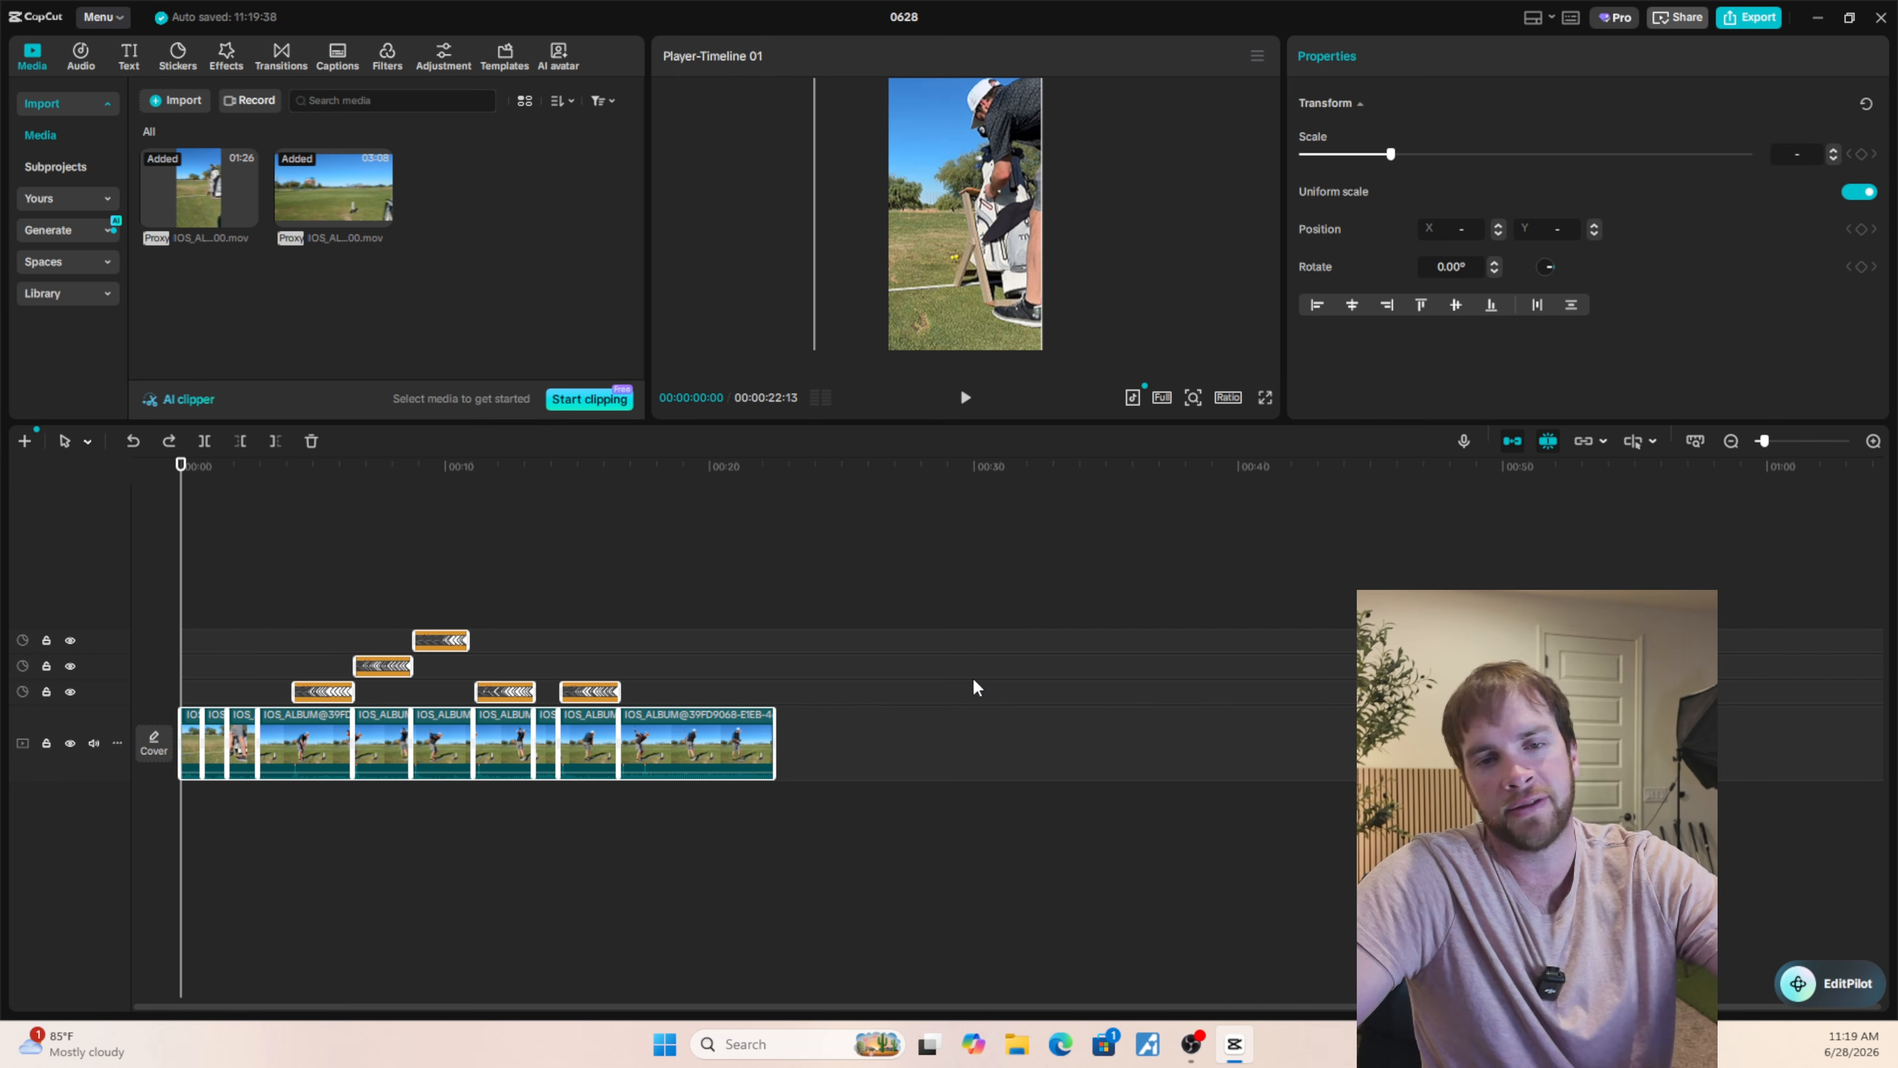
Preview the edited golf swings in full screen, starting from the first wide-shot clip at 00:00:02:28.
{"action": "left_click", "coordinate": [523, 596]}
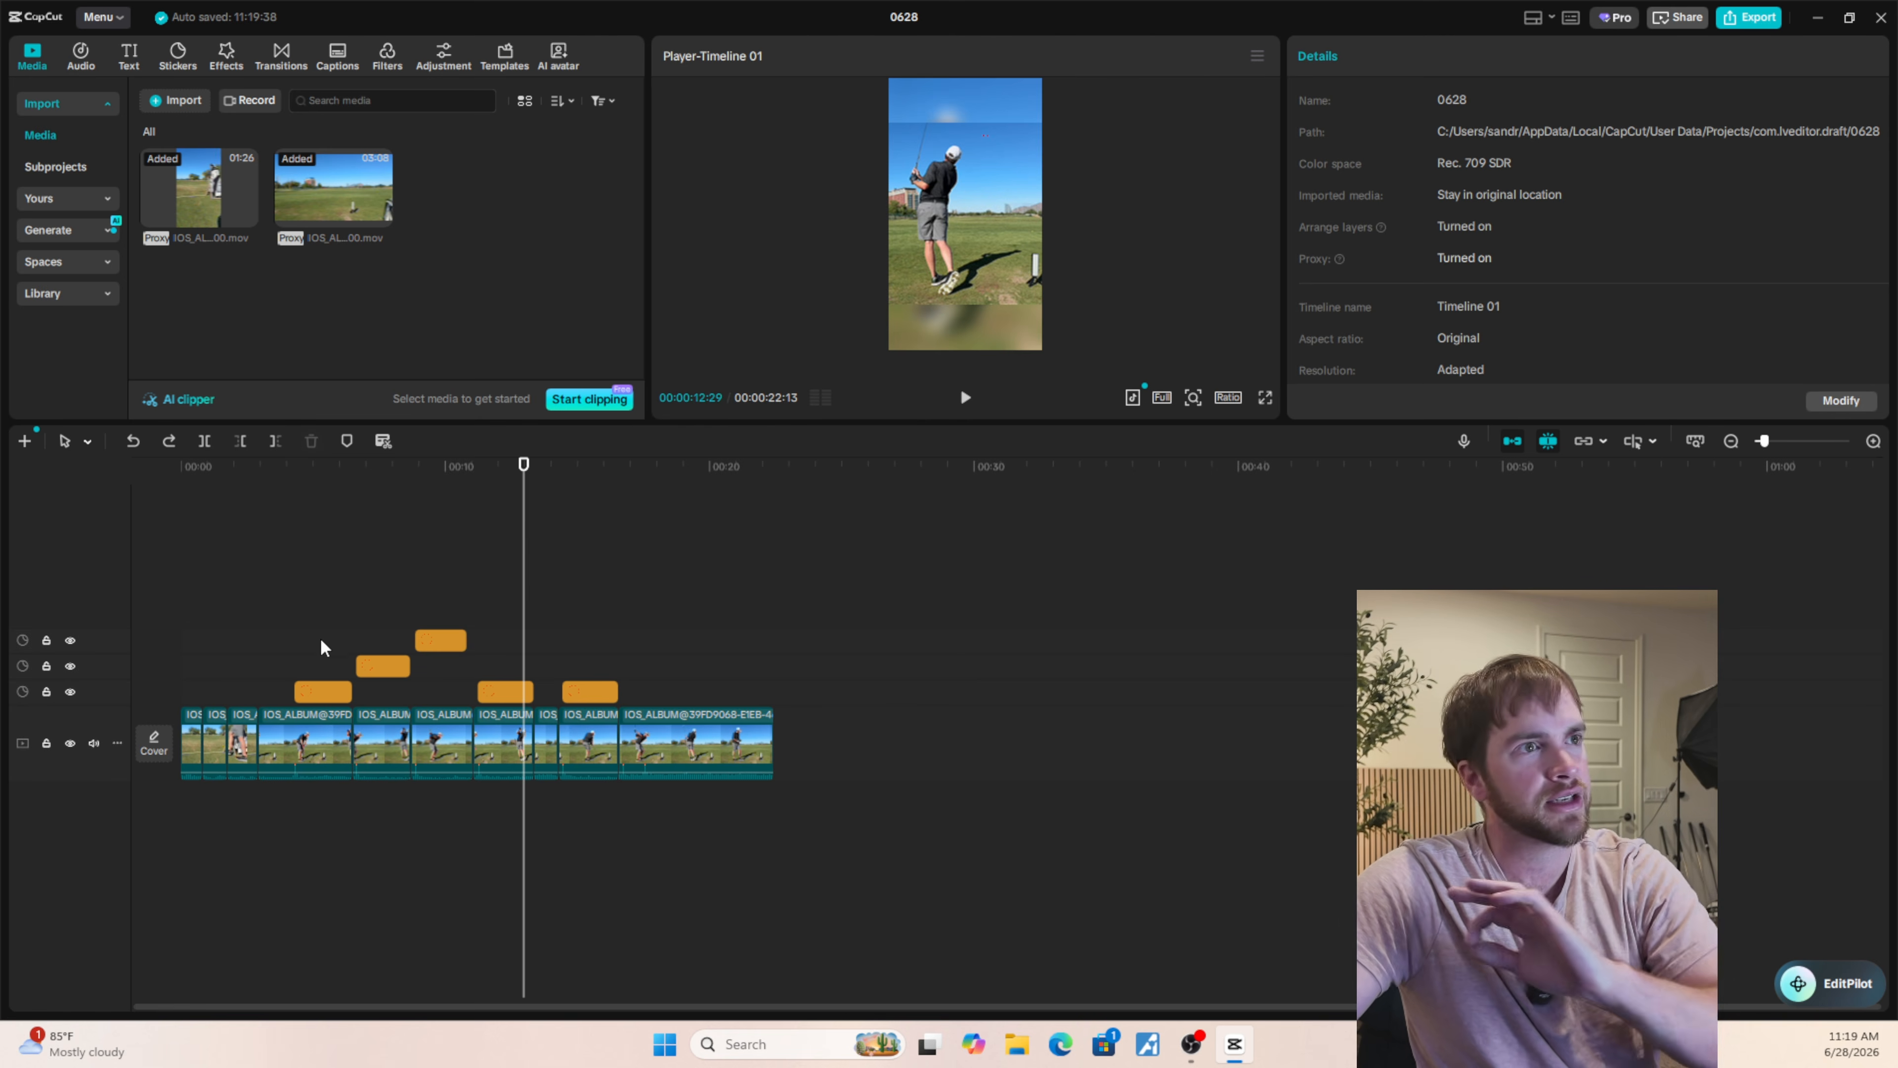
{"action": "left_click", "coordinate": [589, 641]}
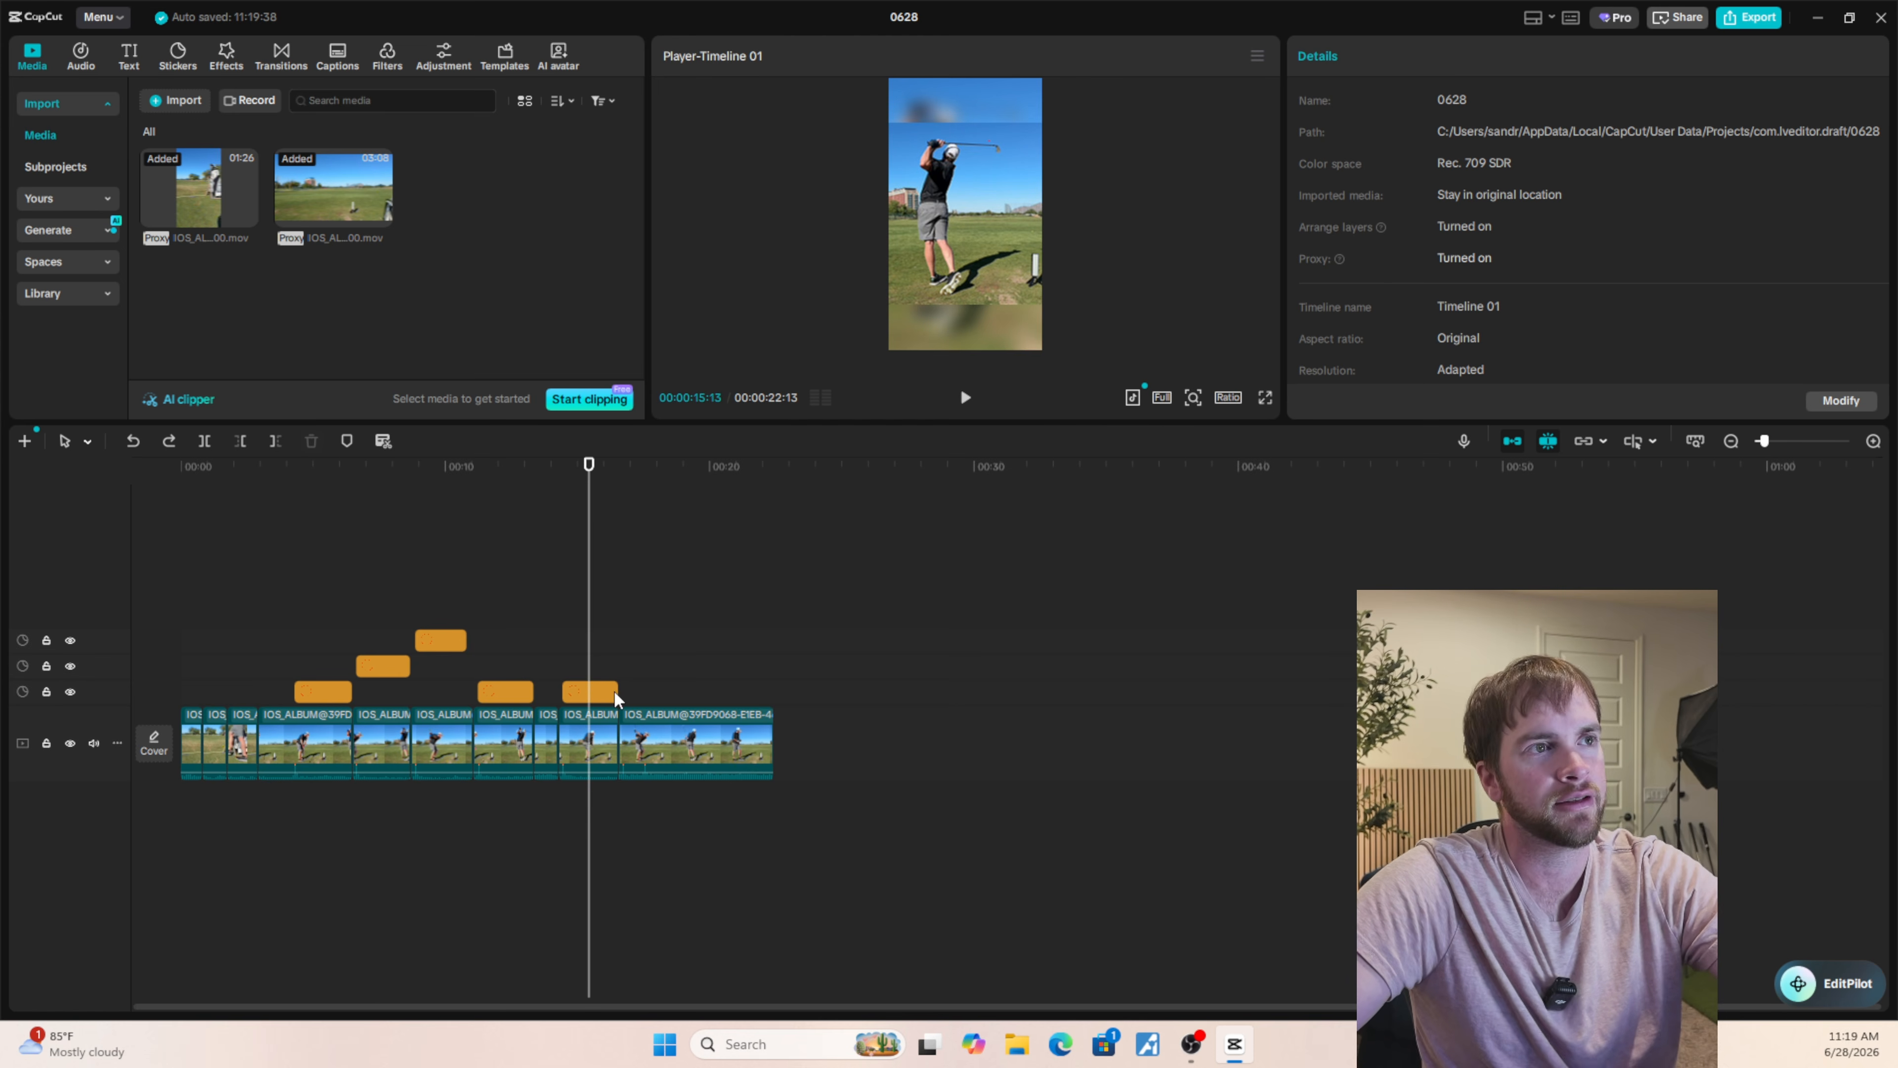
{"action": "left_click", "coordinate": [258, 696]}
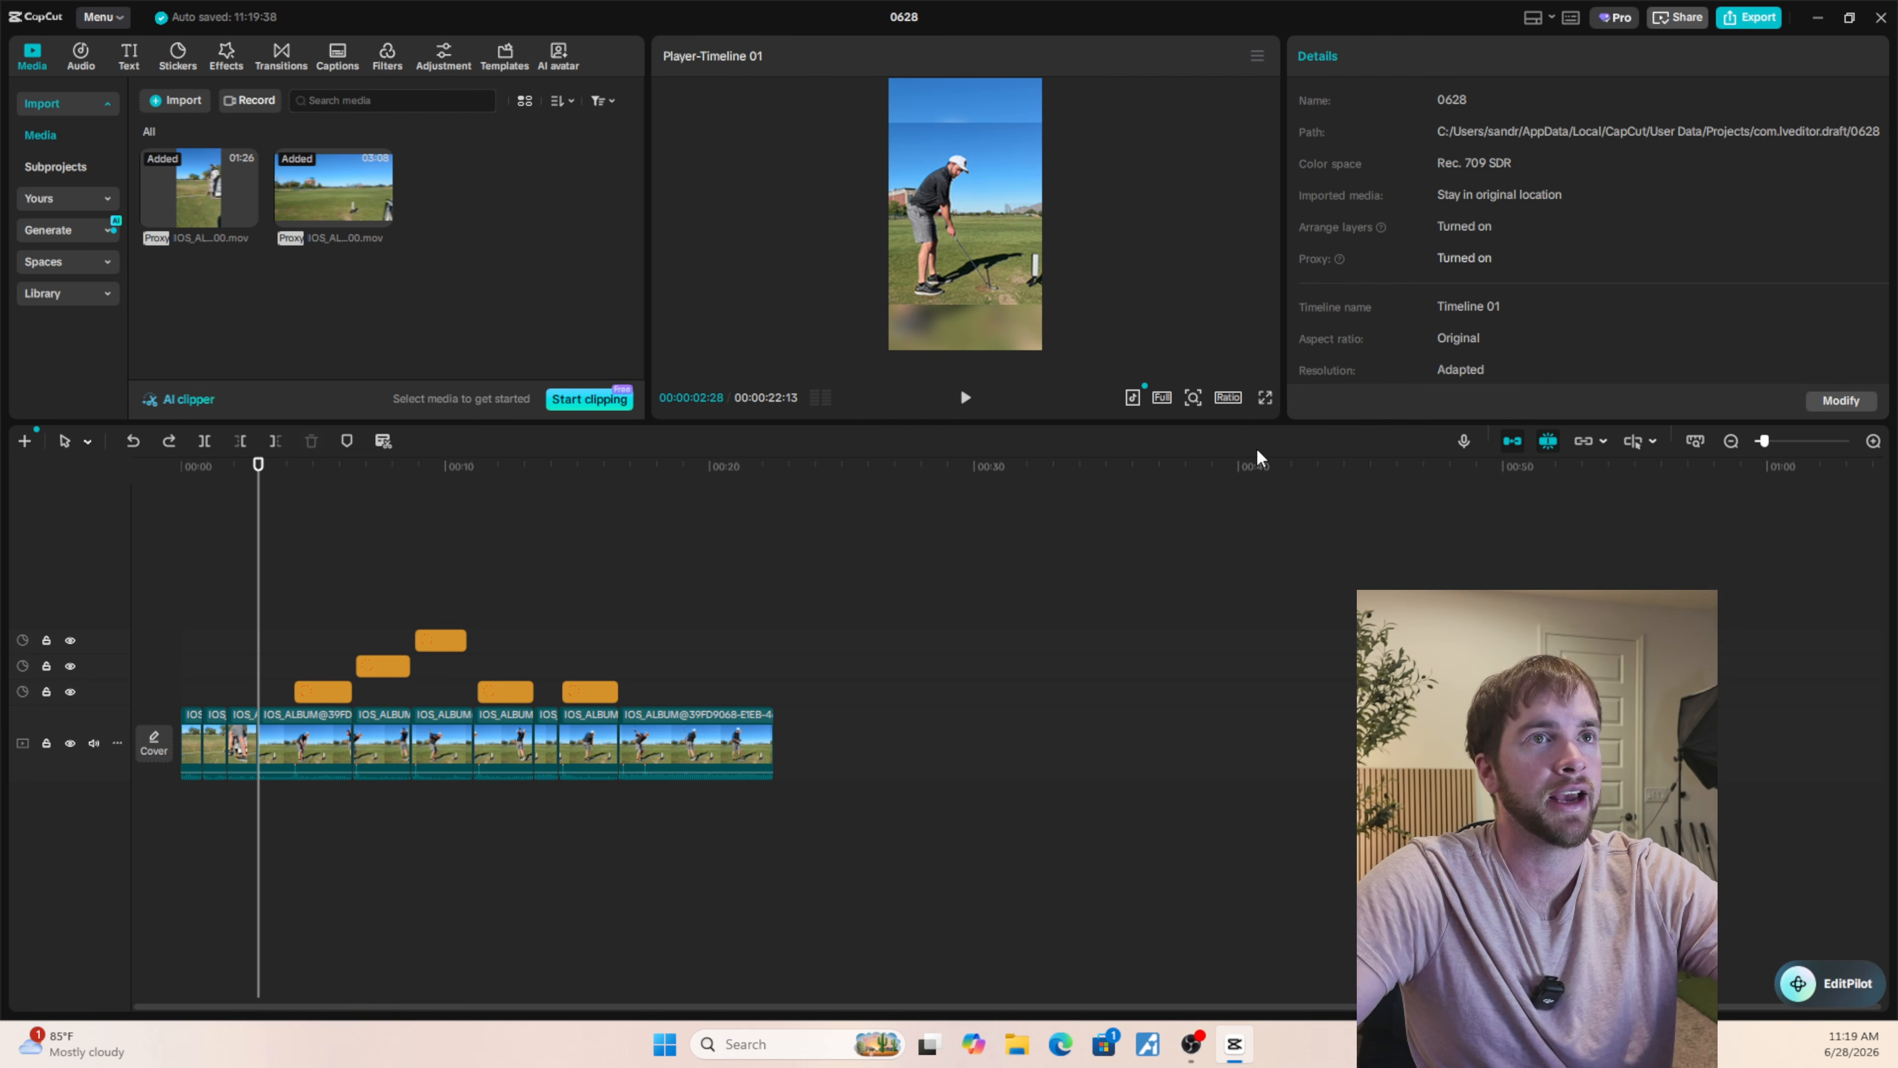
{"action": "left_click", "coordinate": [1264, 398]}
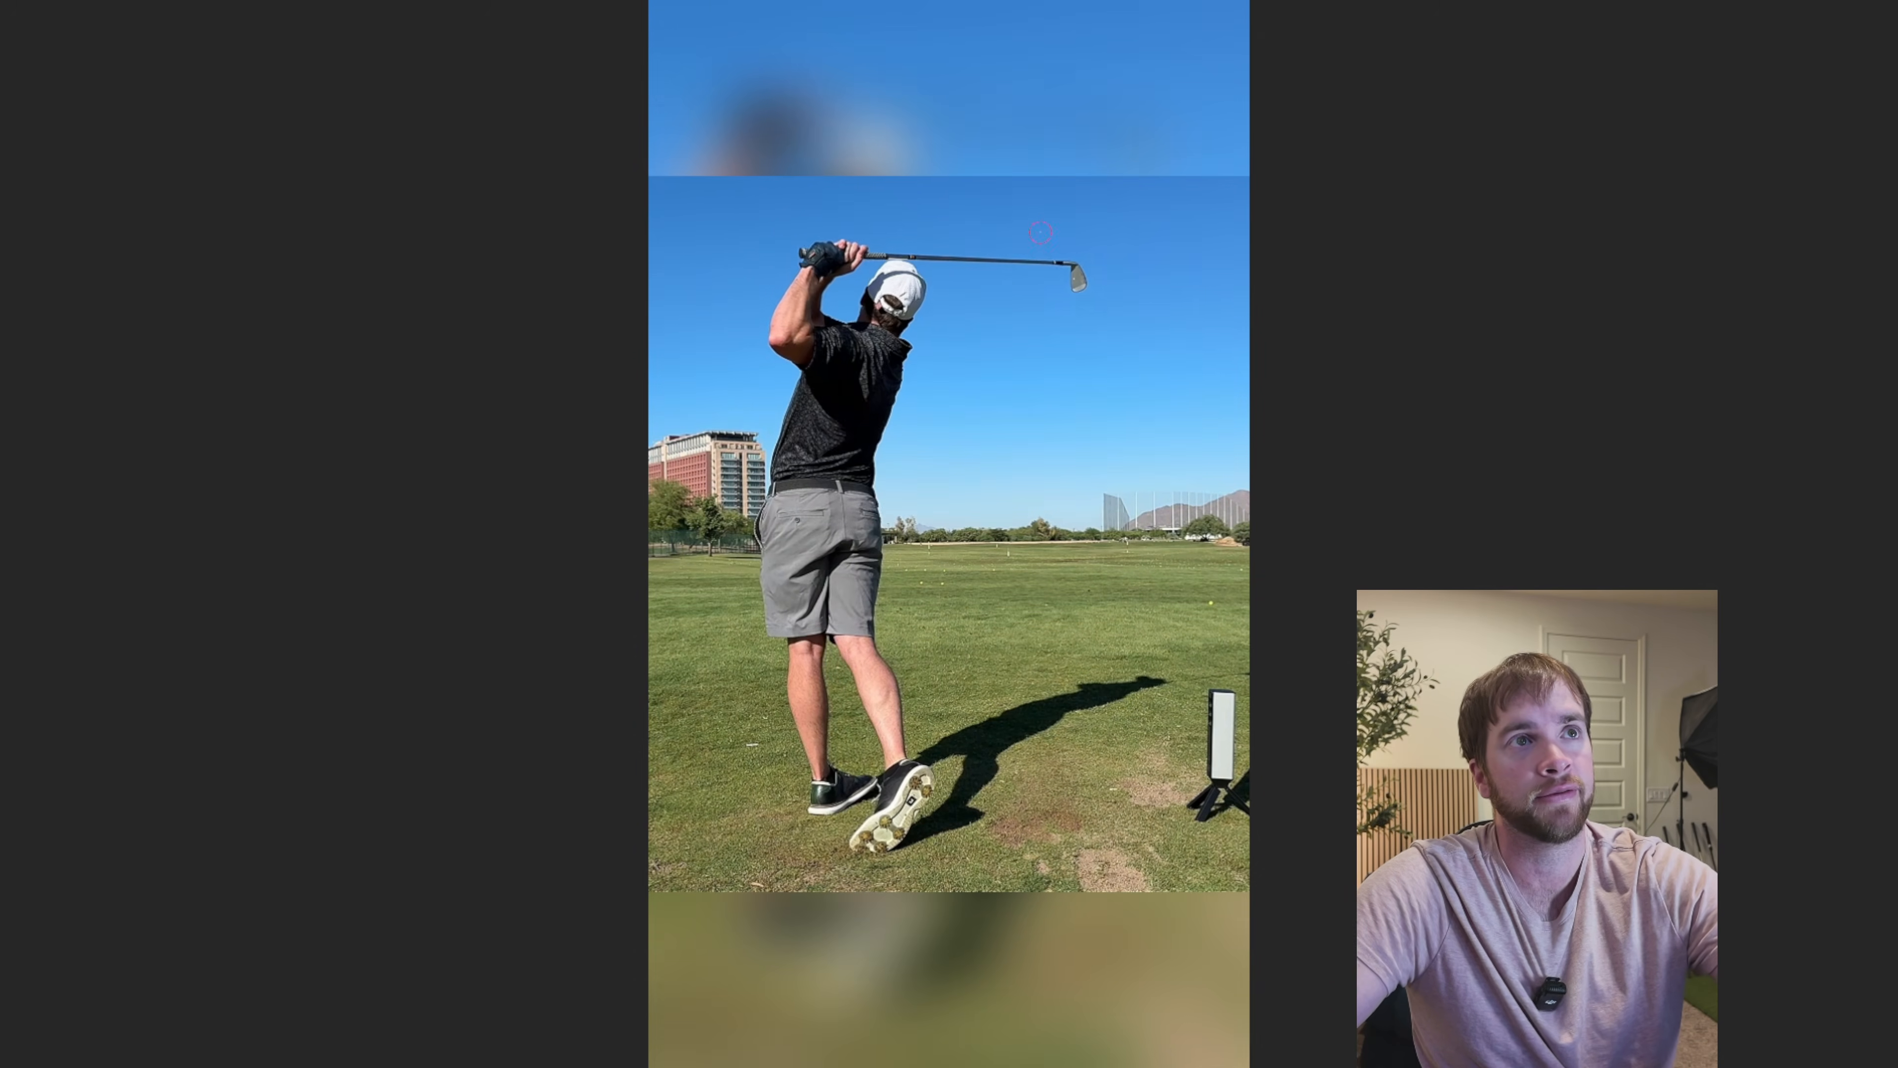
{"action": "key", "text": "Escape"}
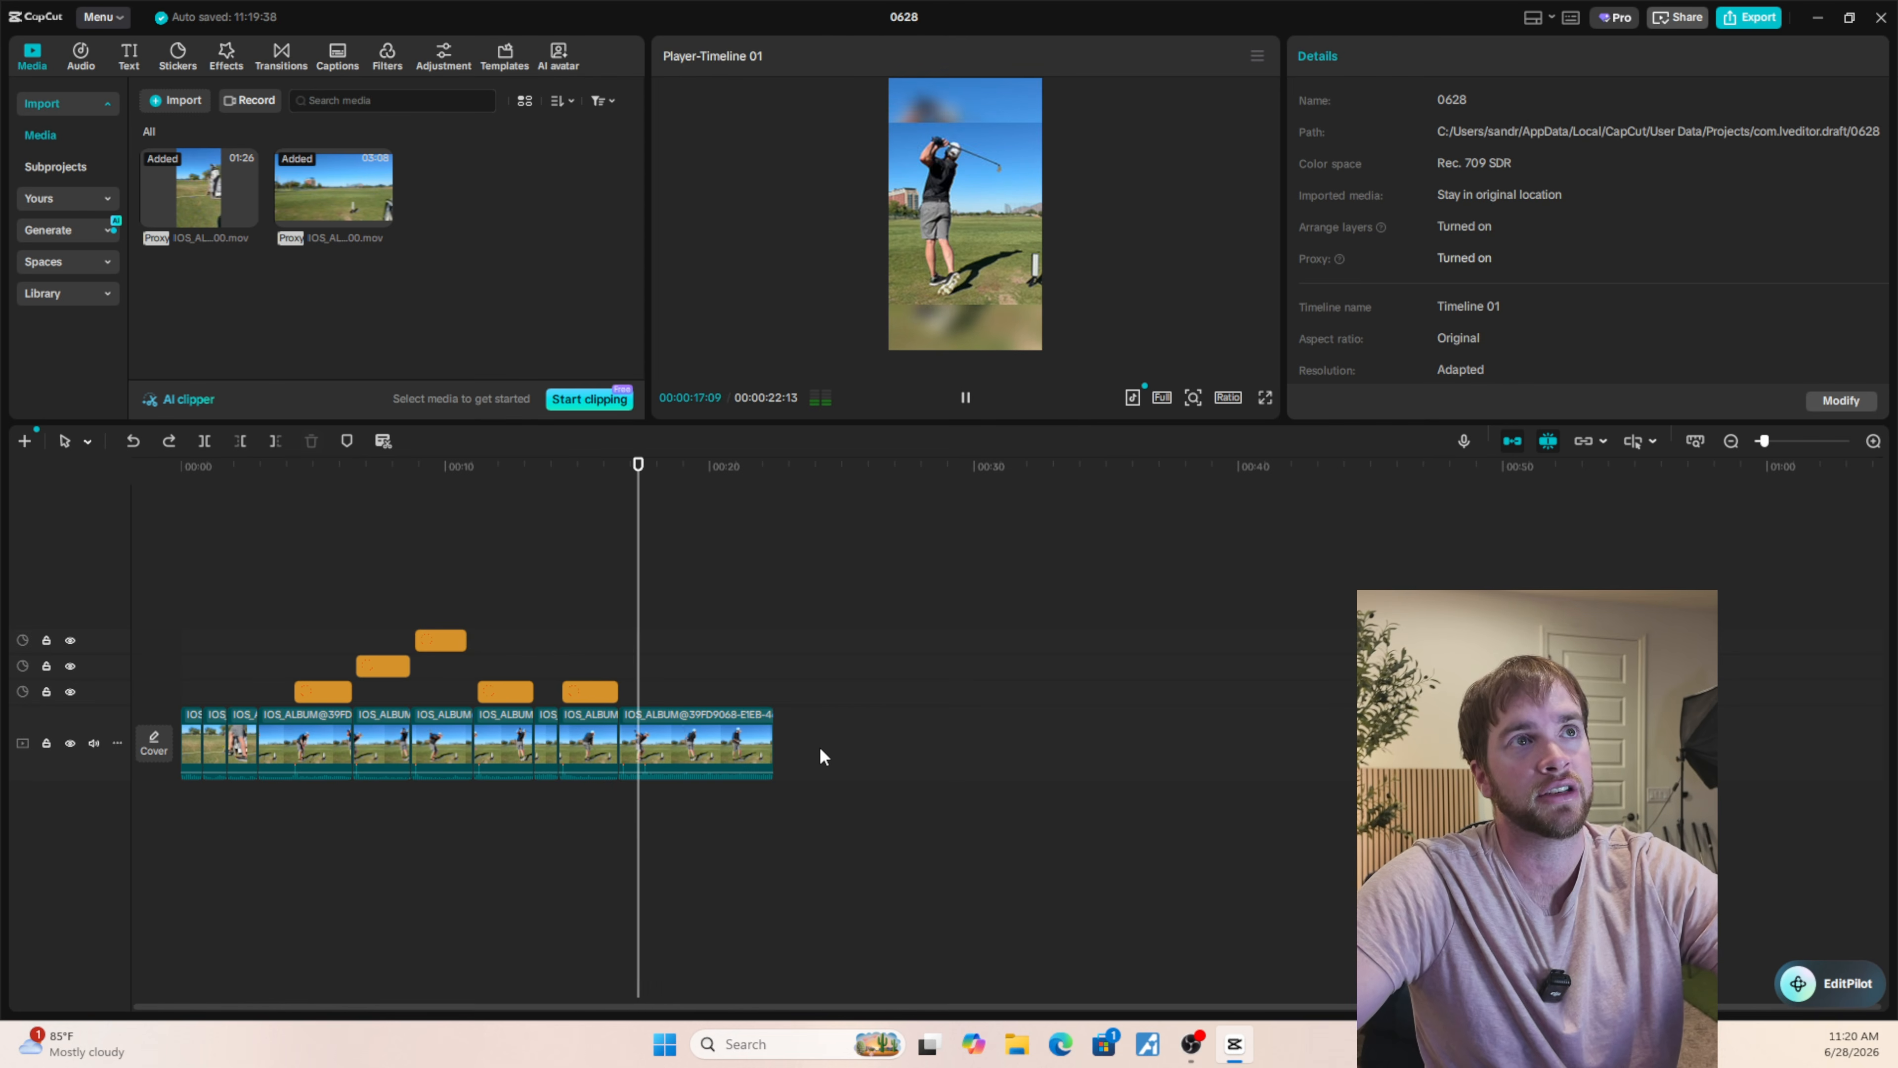
{"action": "key", "text": "space"}
Play the last swing clip in full screen from its start at 00:00:16:17.
{"action": "left_click", "coordinate": [617, 665]}
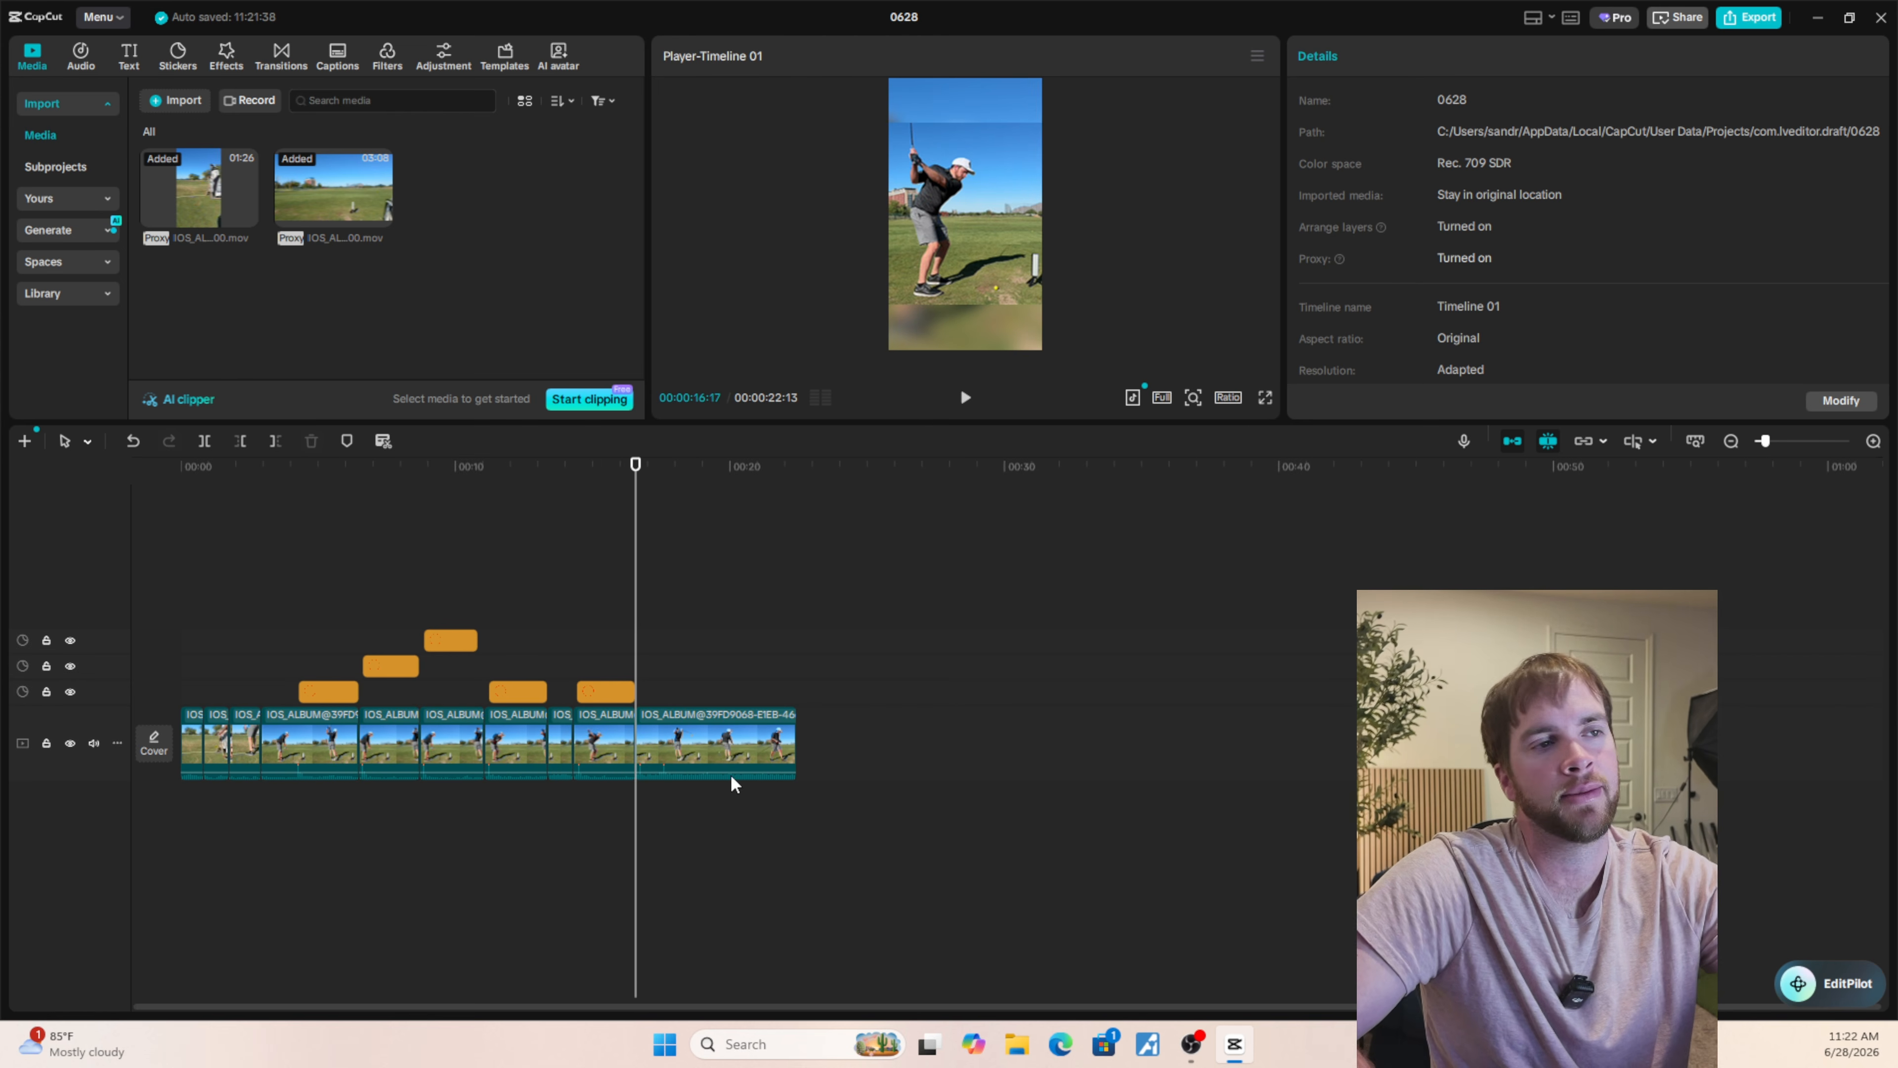
{"action": "left_click", "coordinate": [1265, 397]}
{"action": "key", "text": "space"}
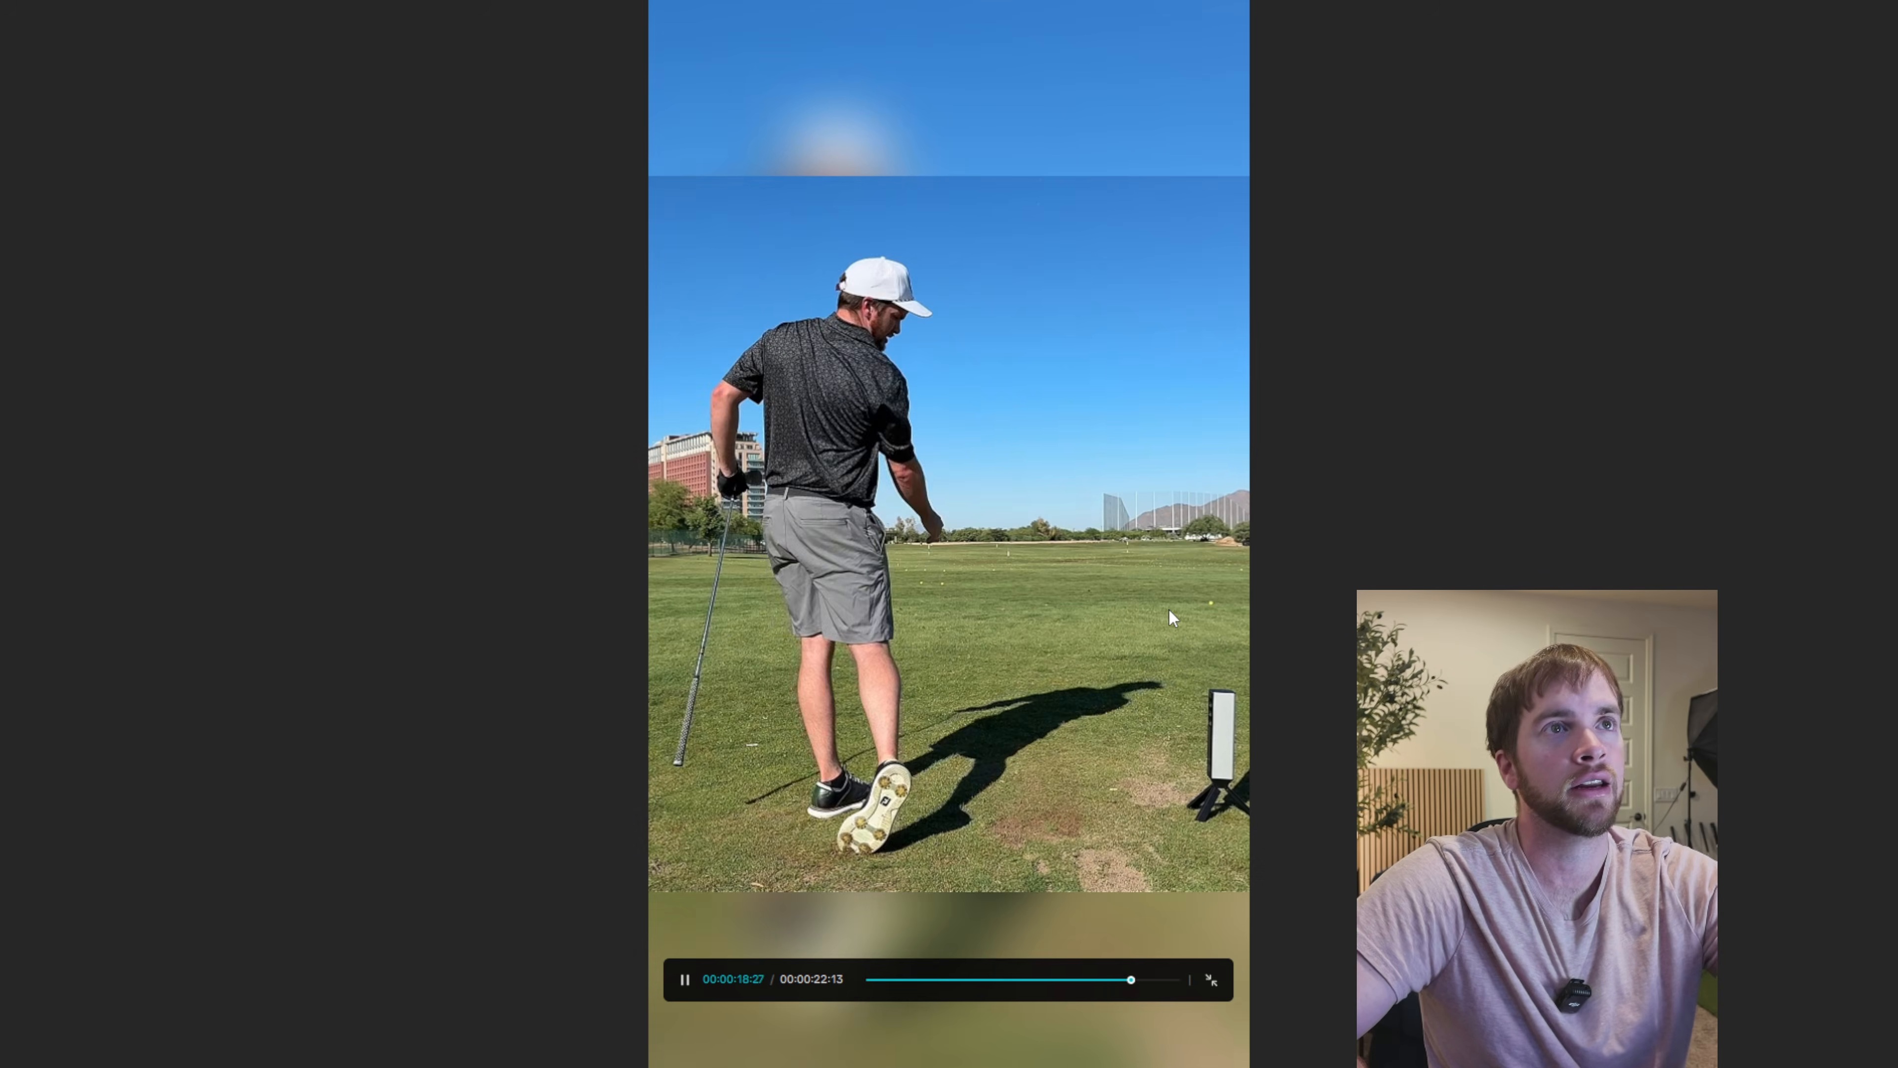
{"action": "key", "text": "Escape"}
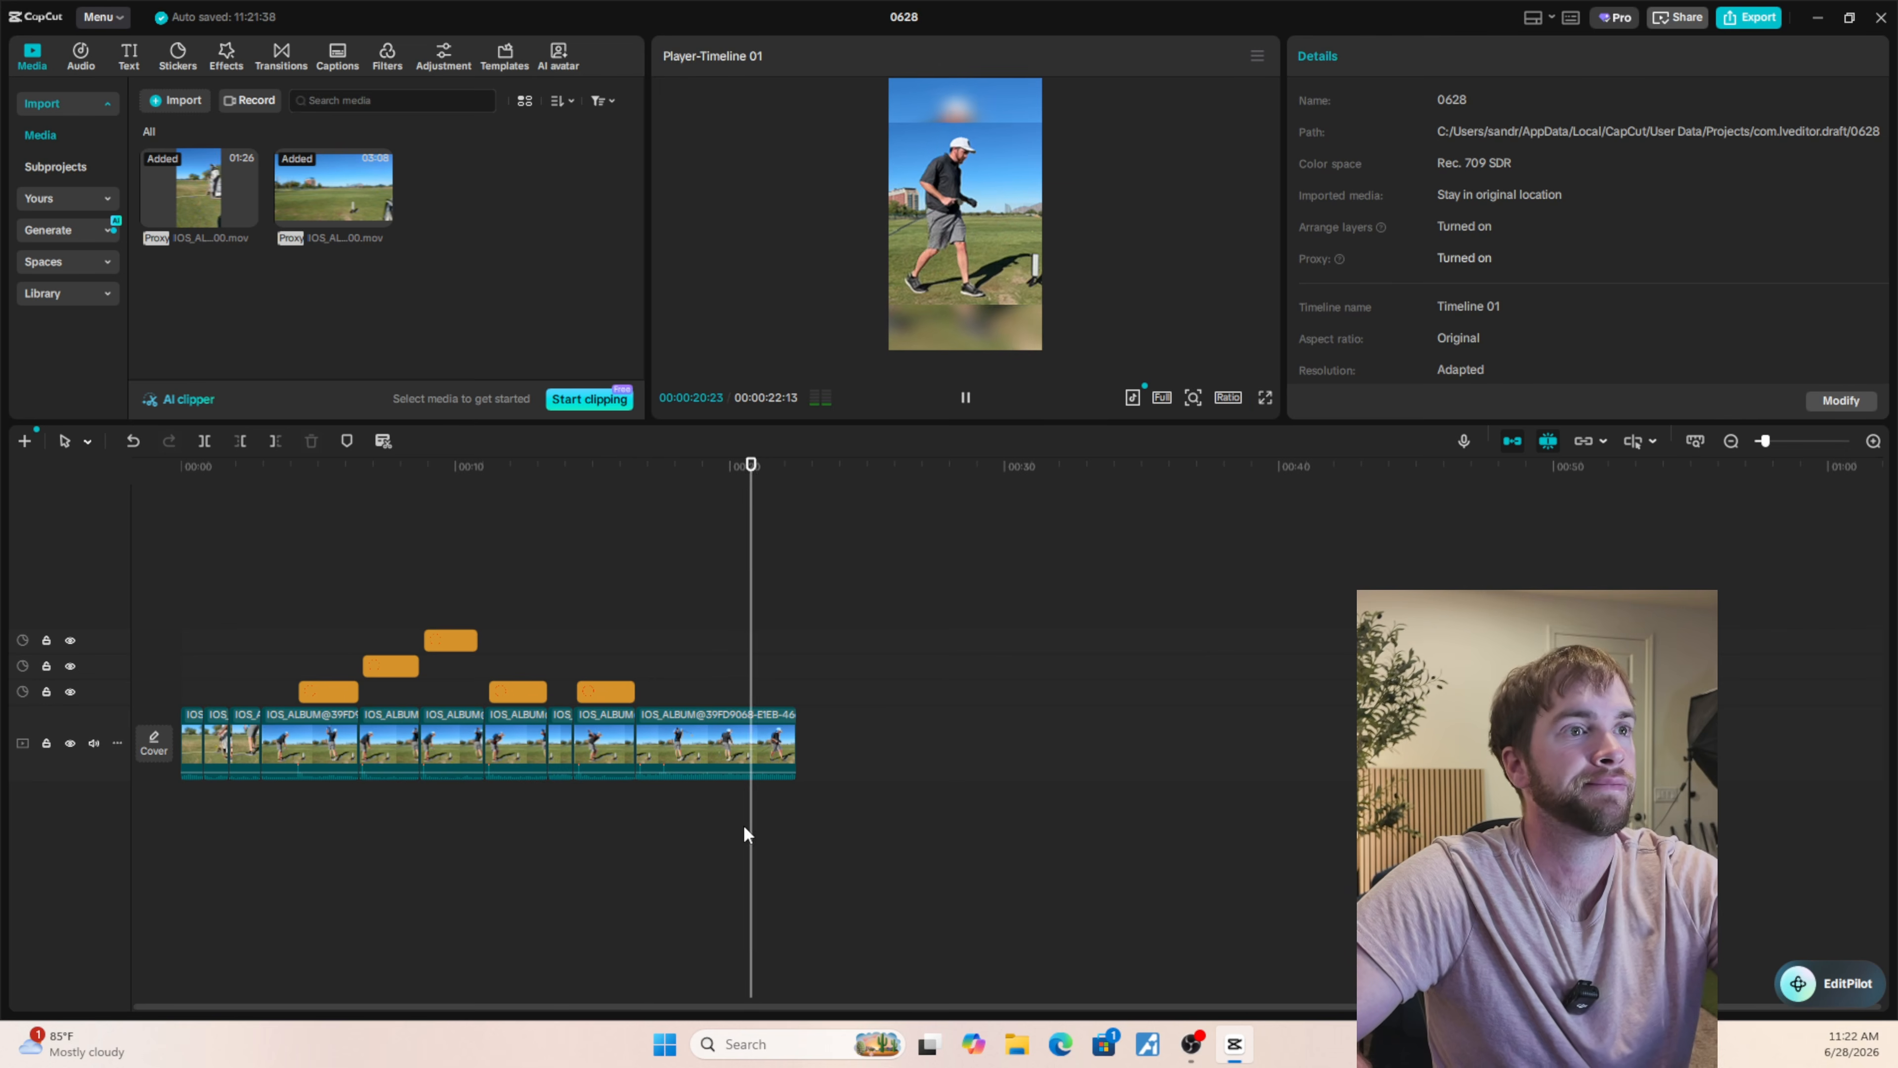
{"action": "key", "text": "space"}
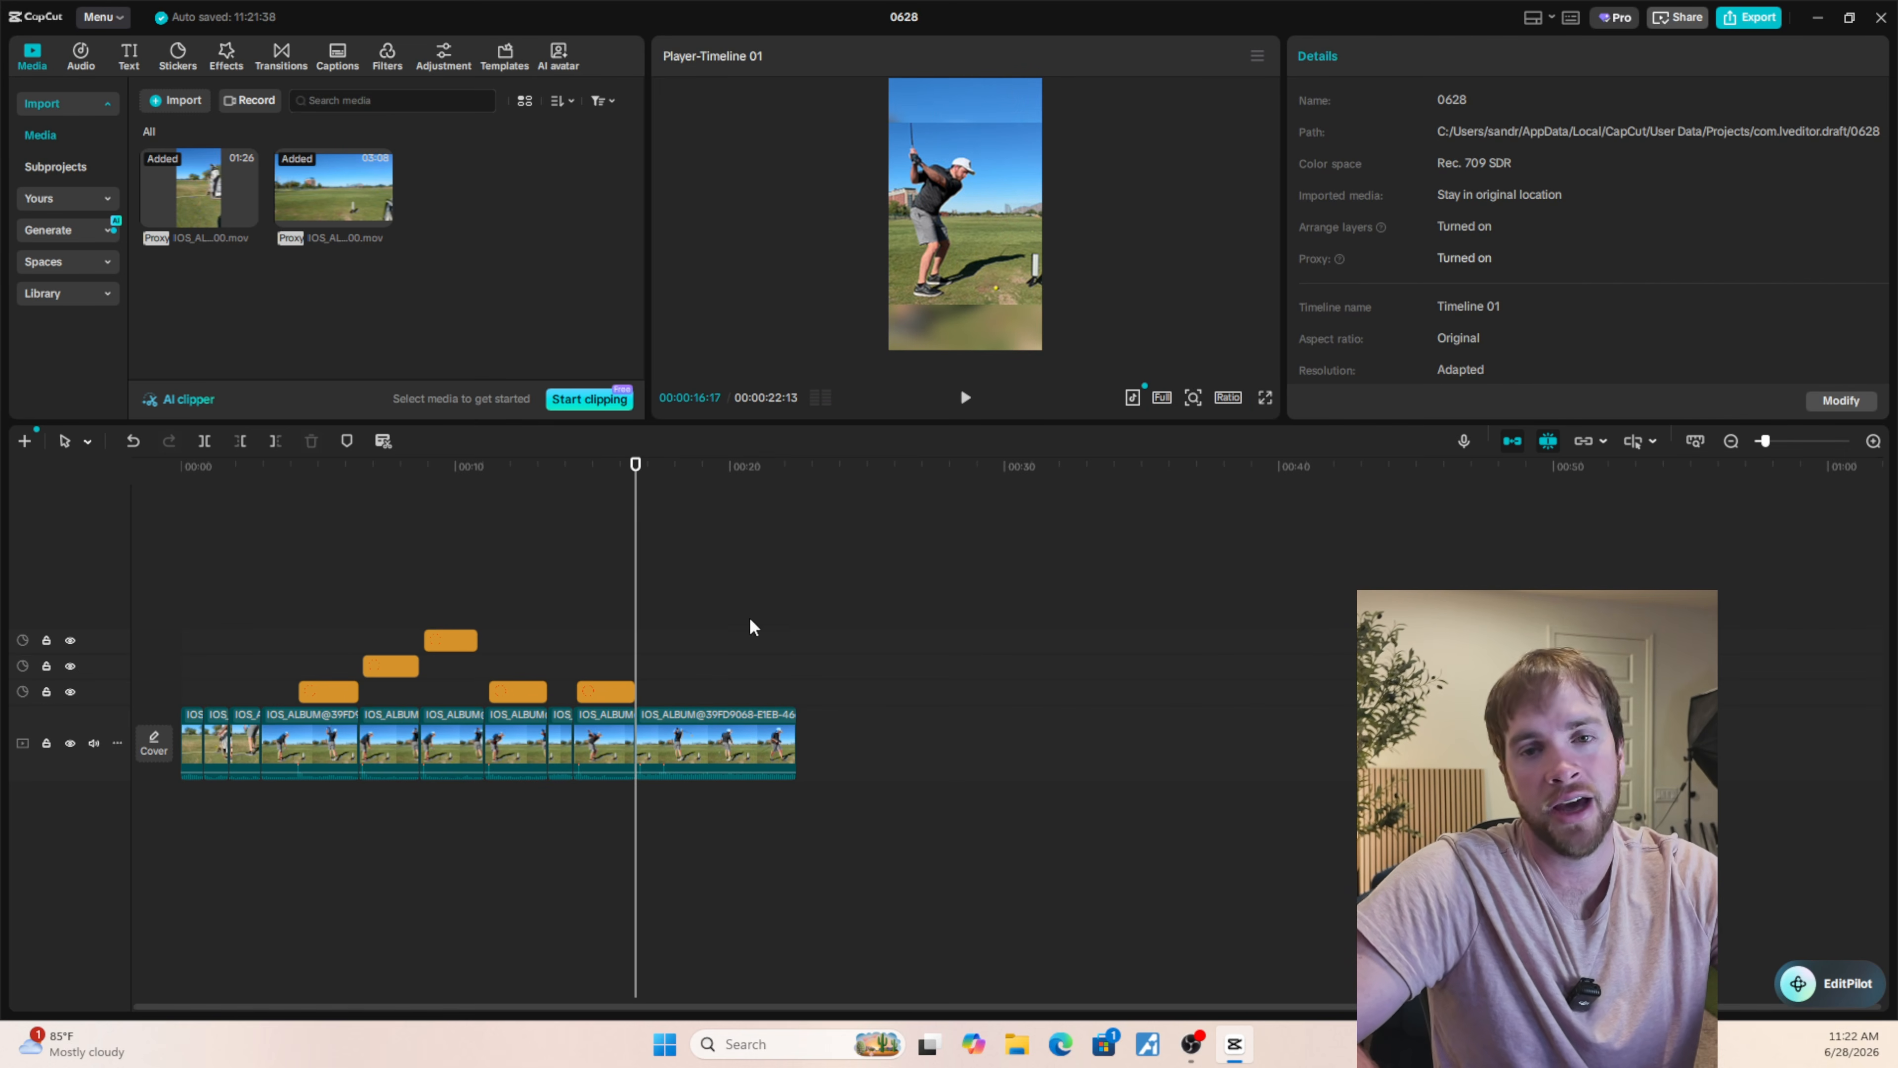
Browse the "circle" stickers and add the thin red circle outline at the start of the last clip, 00:00:16:17.
{"action": "left_click", "coordinate": [180, 67]}
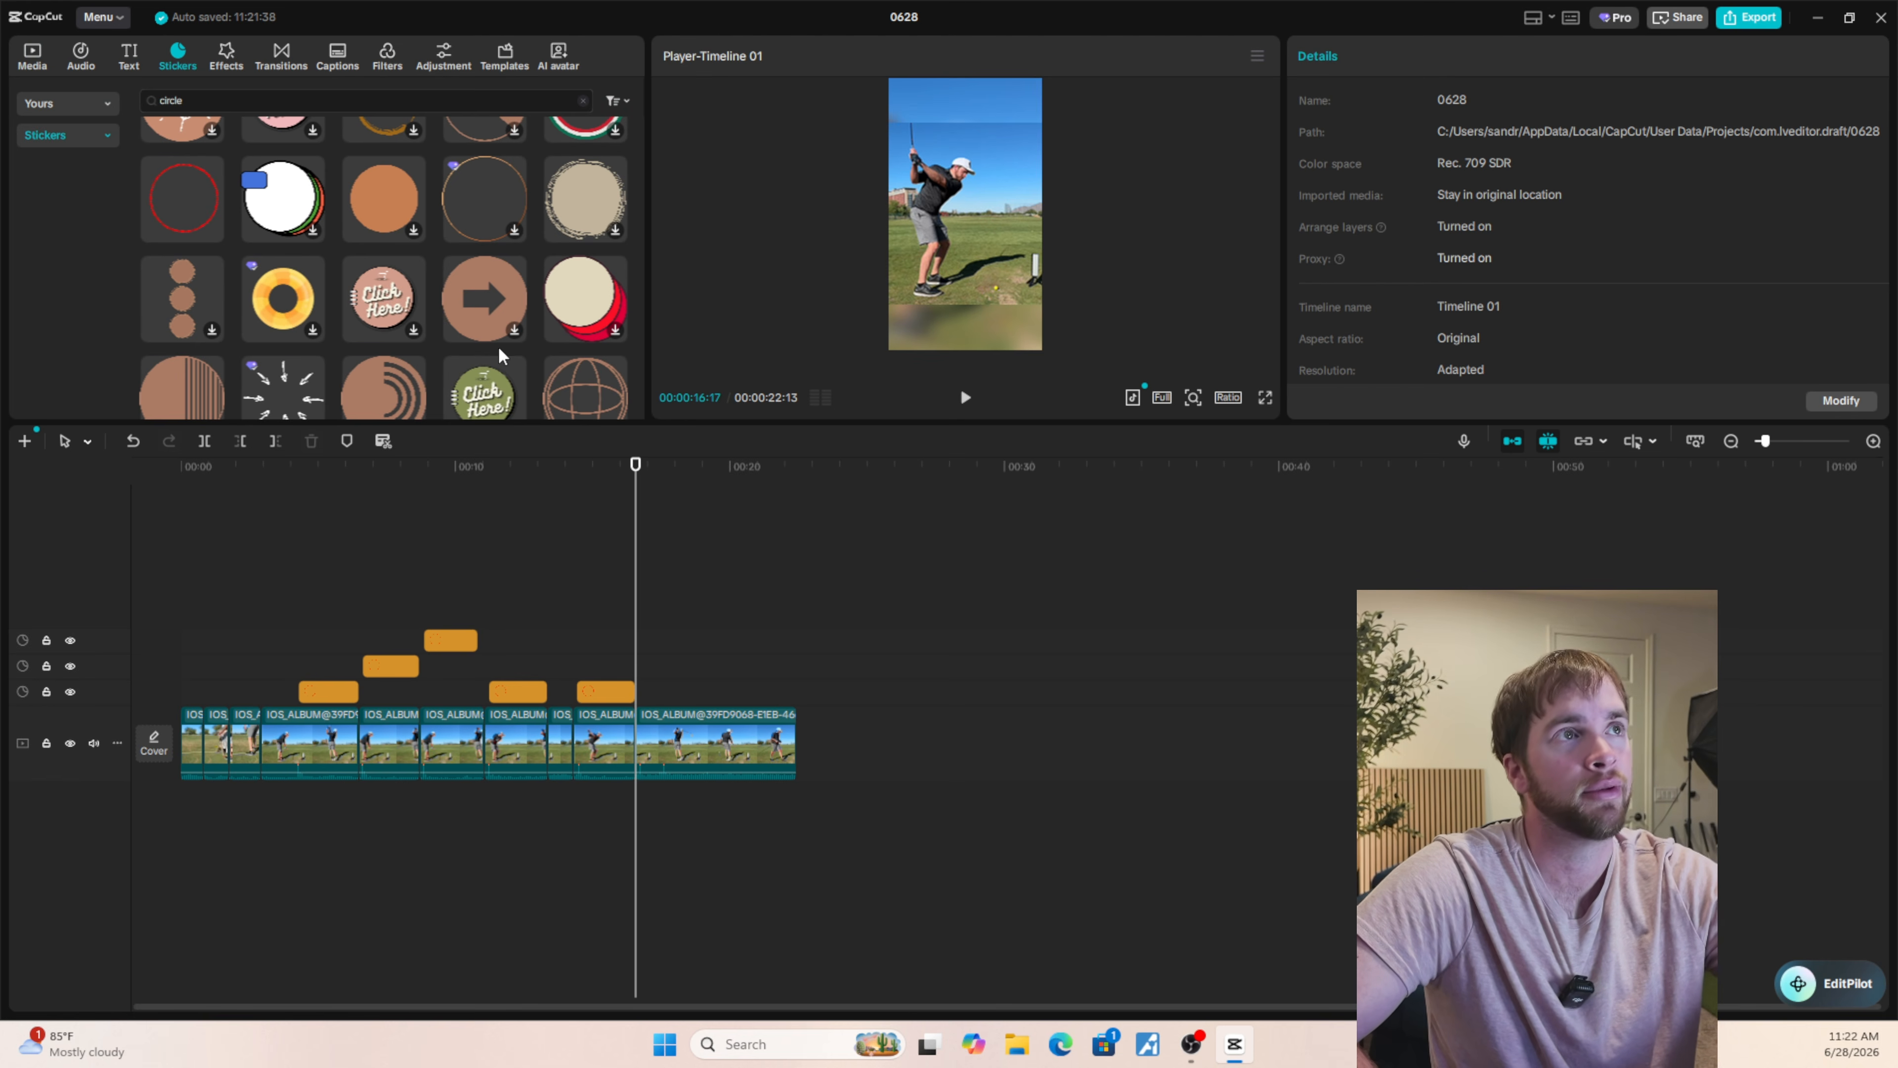
{"action": "scroll", "coordinate": [304, 146], "scroll_direction": "up", "scroll_amount": 10}
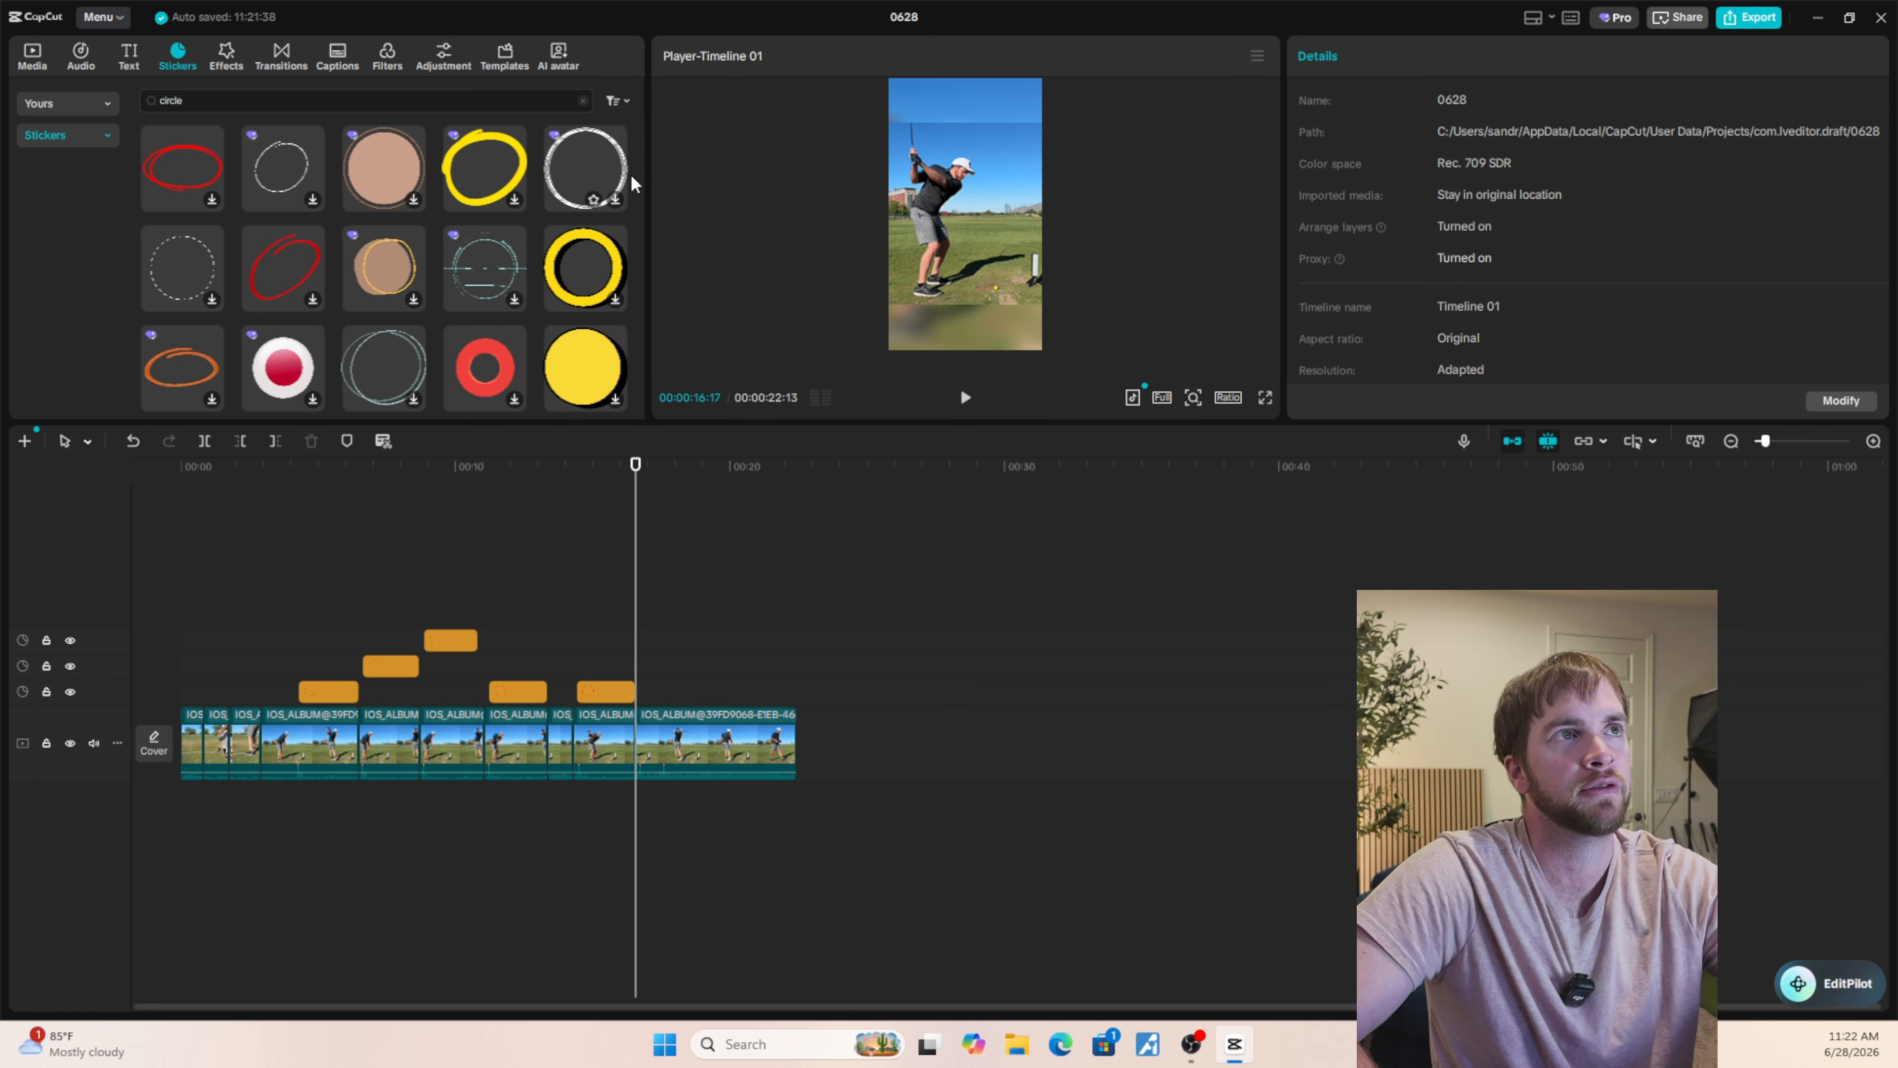
{"action": "scroll", "coordinate": [502, 284], "scroll_direction": "down", "scroll_amount": 5}
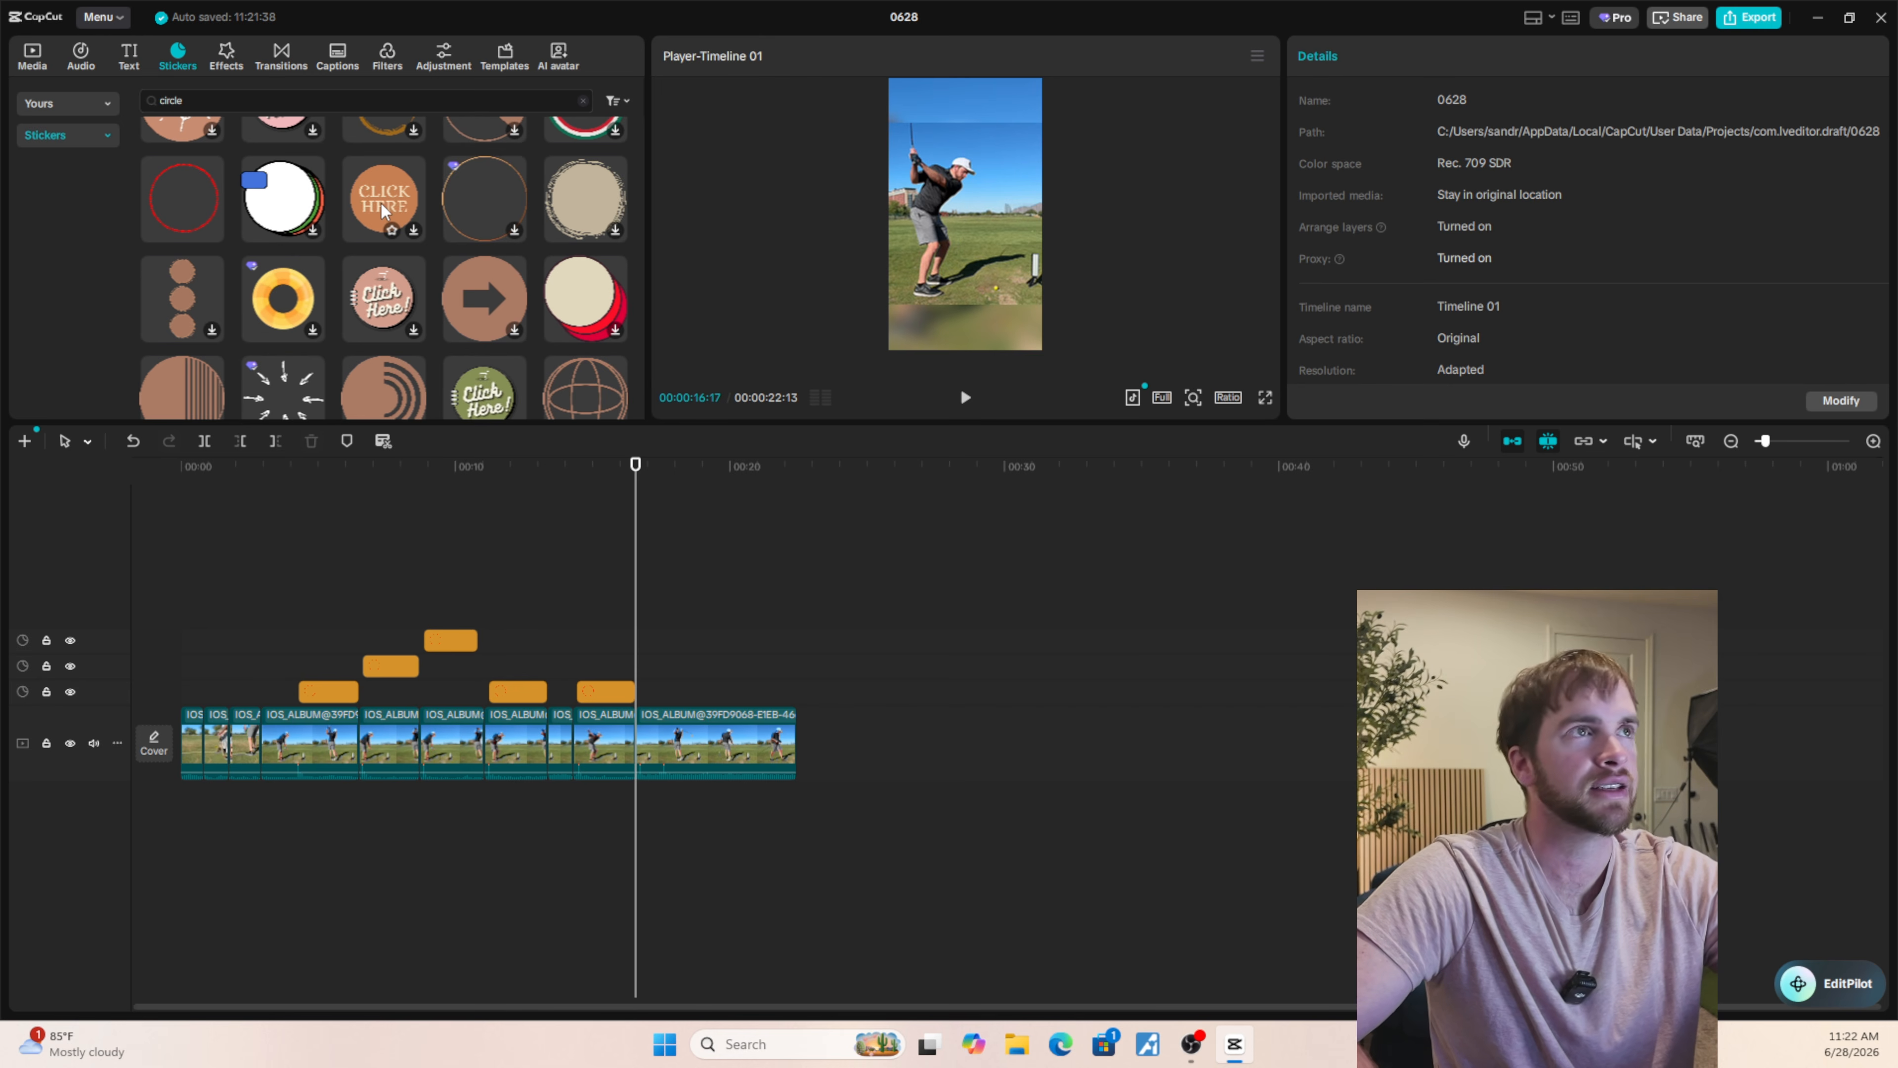
{"action": "scroll", "coordinate": [404, 213], "scroll_direction": "down", "scroll_amount": 3}
{"action": "scroll", "coordinate": [276, 245], "scroll_direction": "down", "scroll_amount": 5}
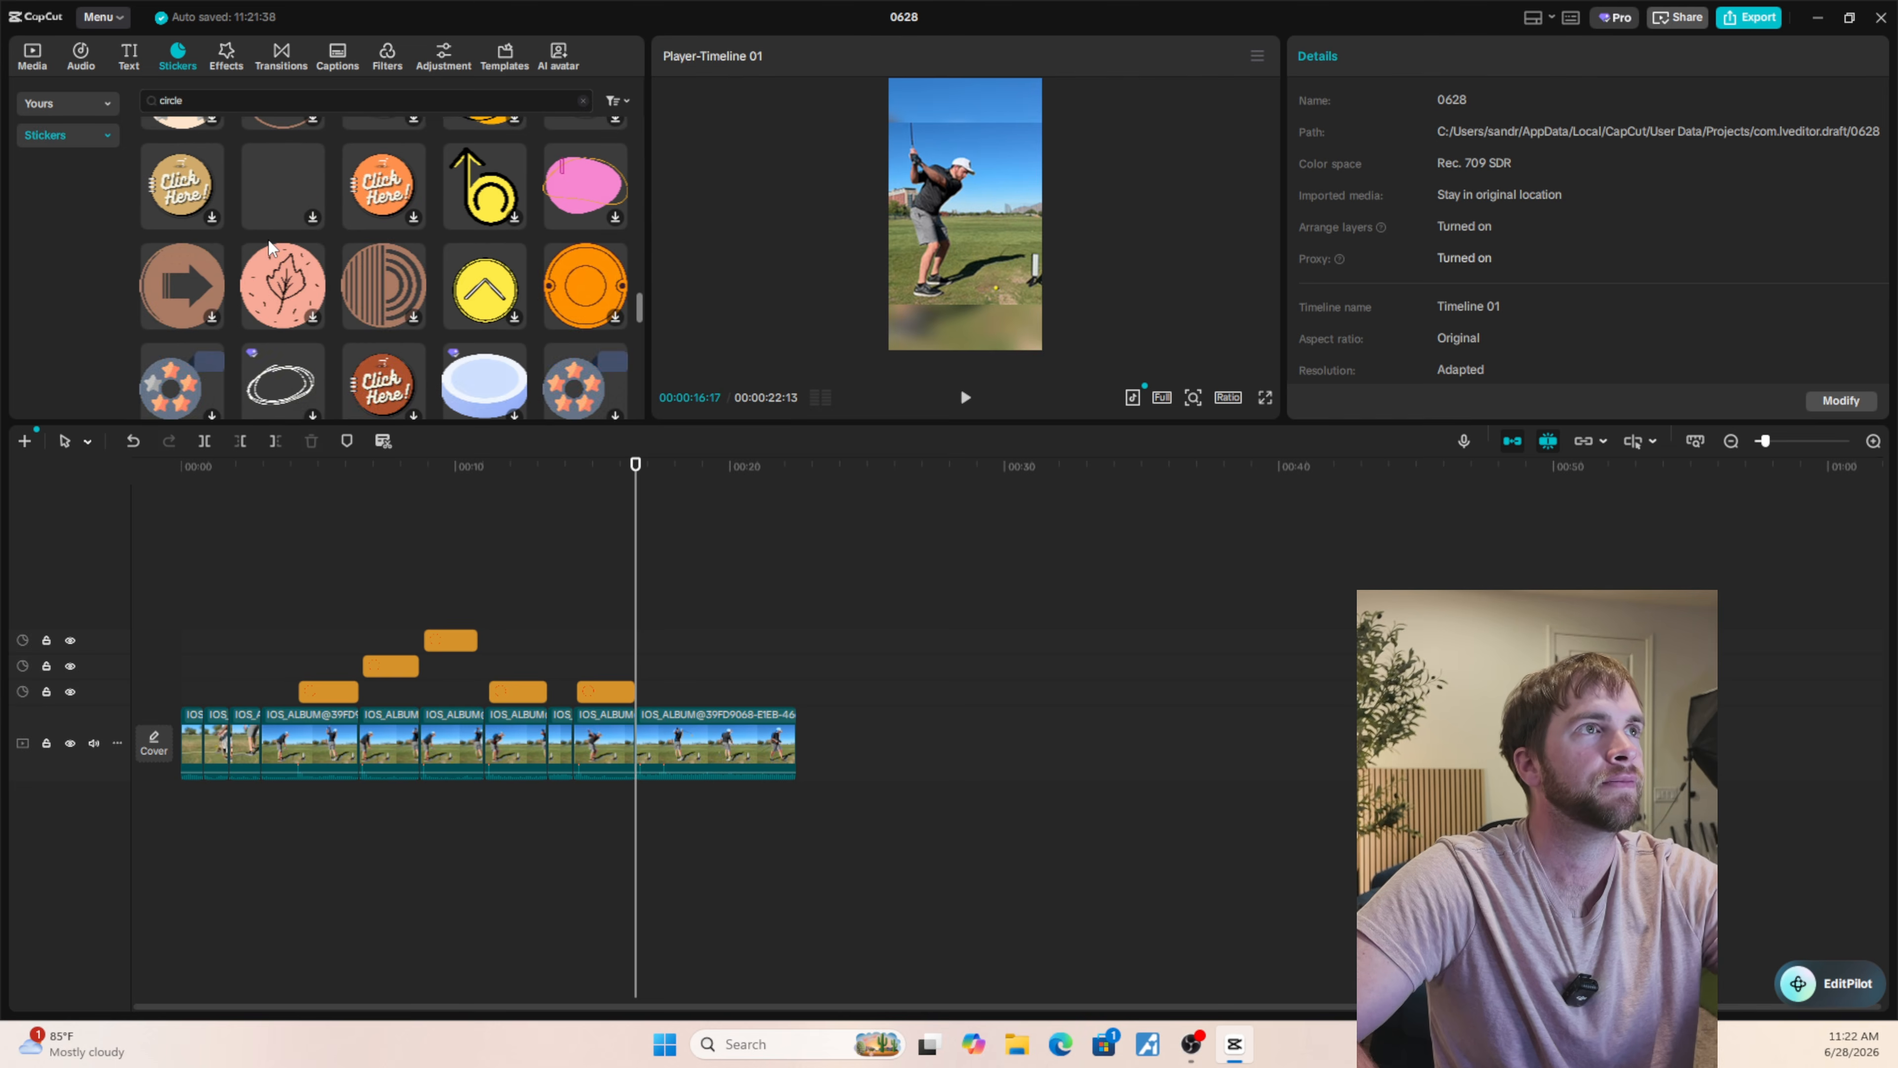
{"action": "scroll", "coordinate": [270, 247], "scroll_direction": "down", "scroll_amount": 10}
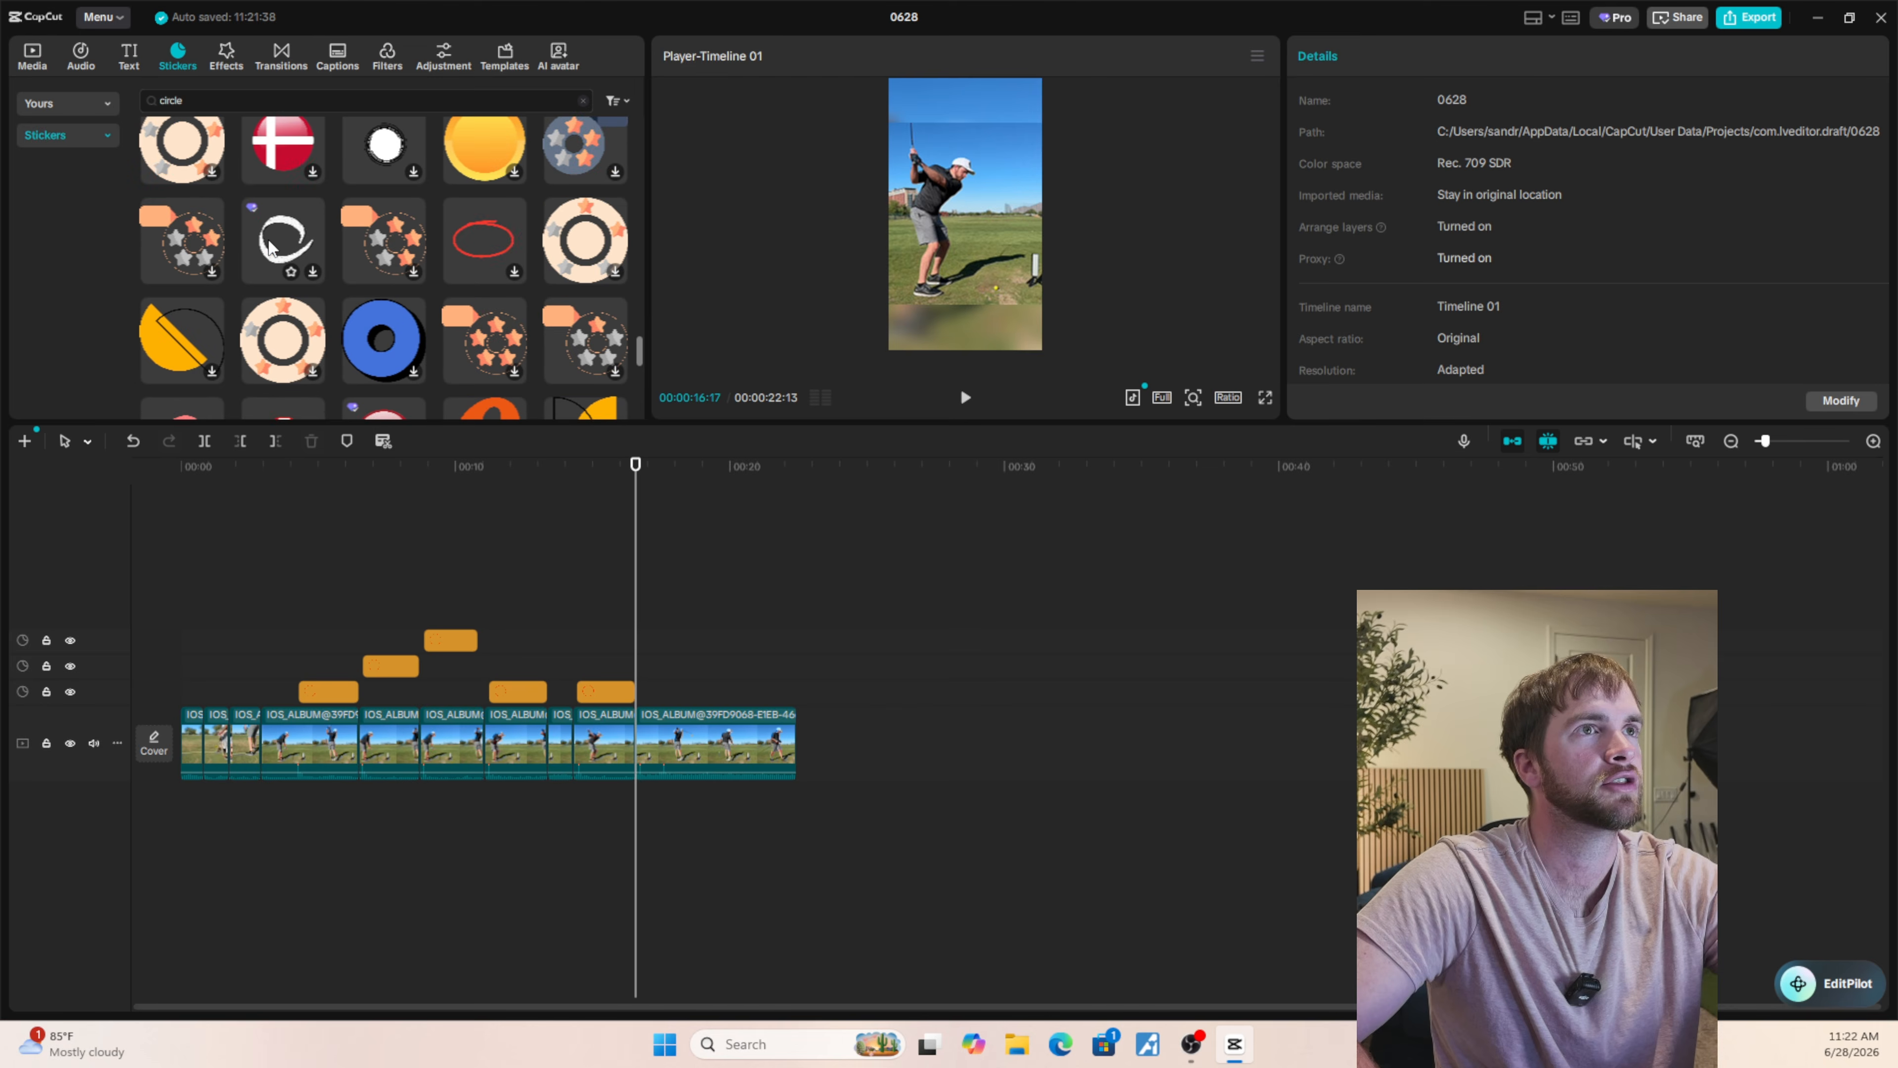
{"action": "scroll", "coordinate": [270, 246], "scroll_direction": "up", "scroll_amount": 2}
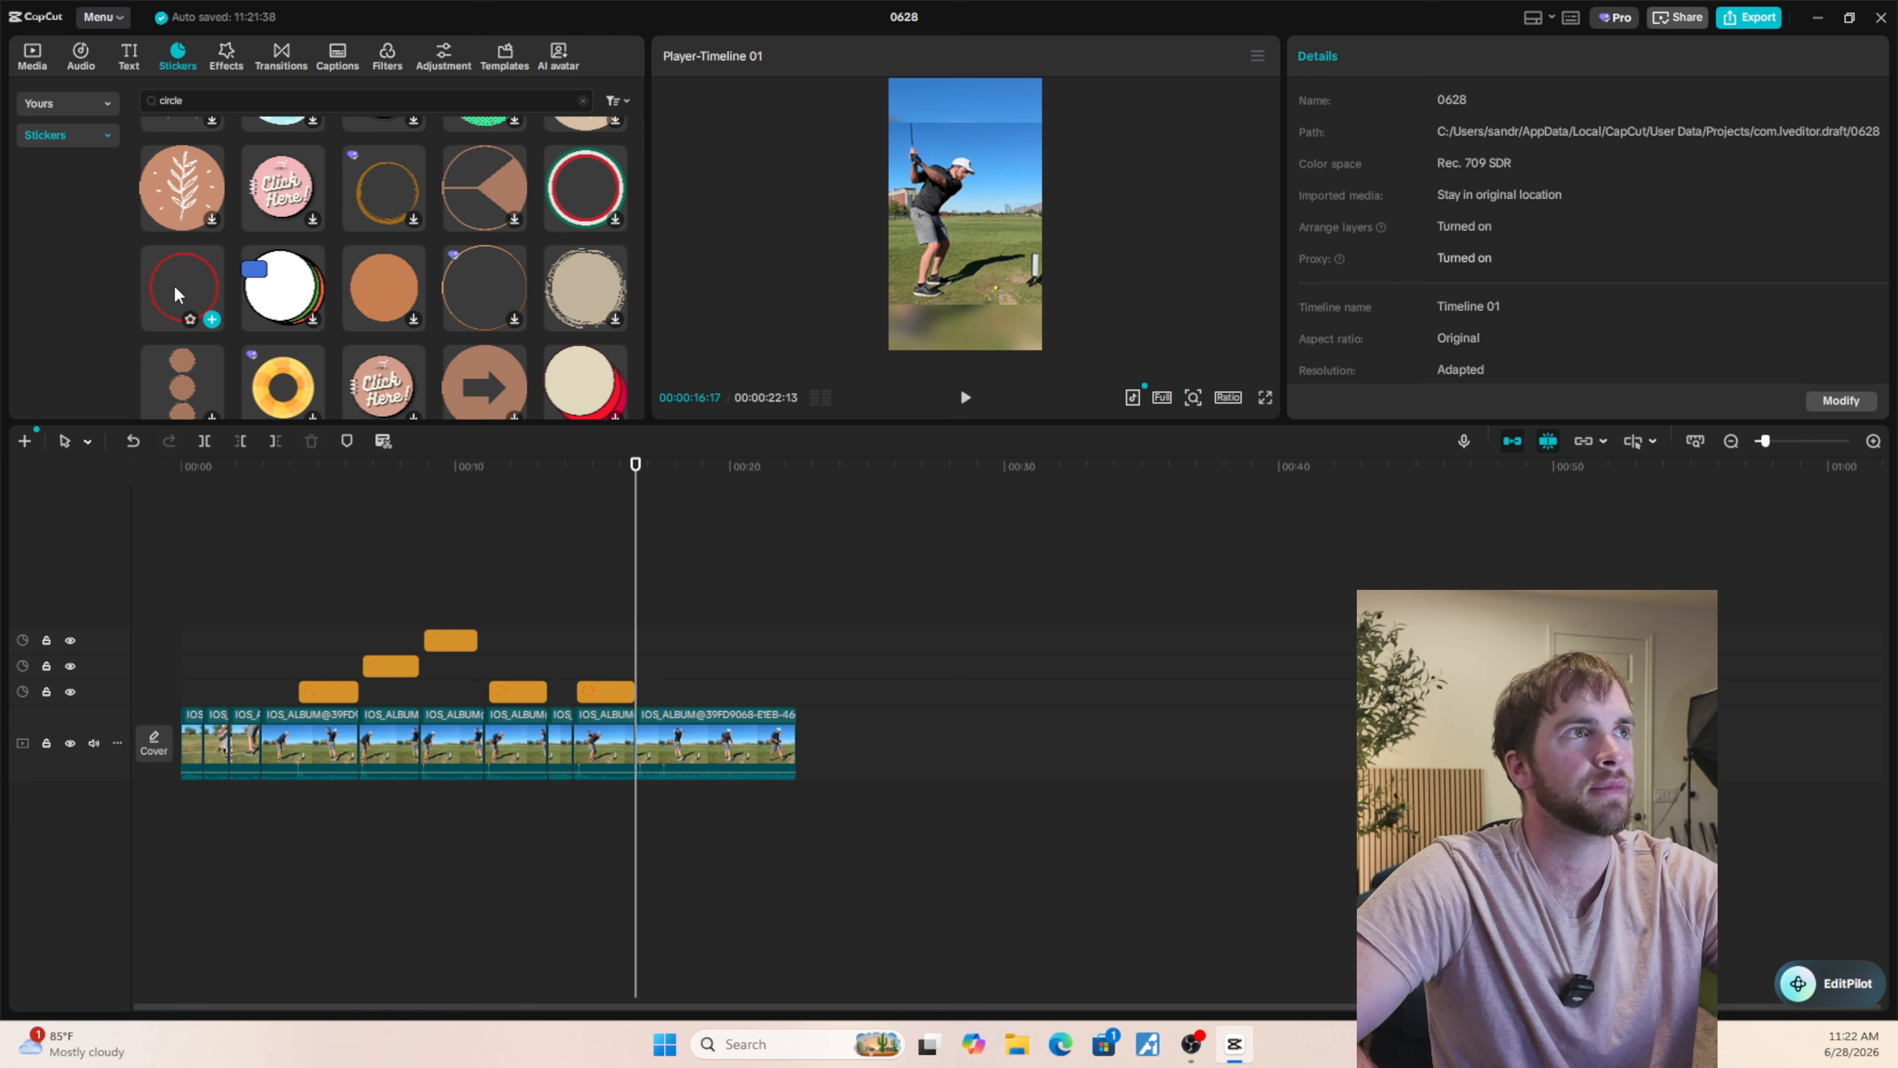
{"action": "left_click", "coordinate": [212, 320]}
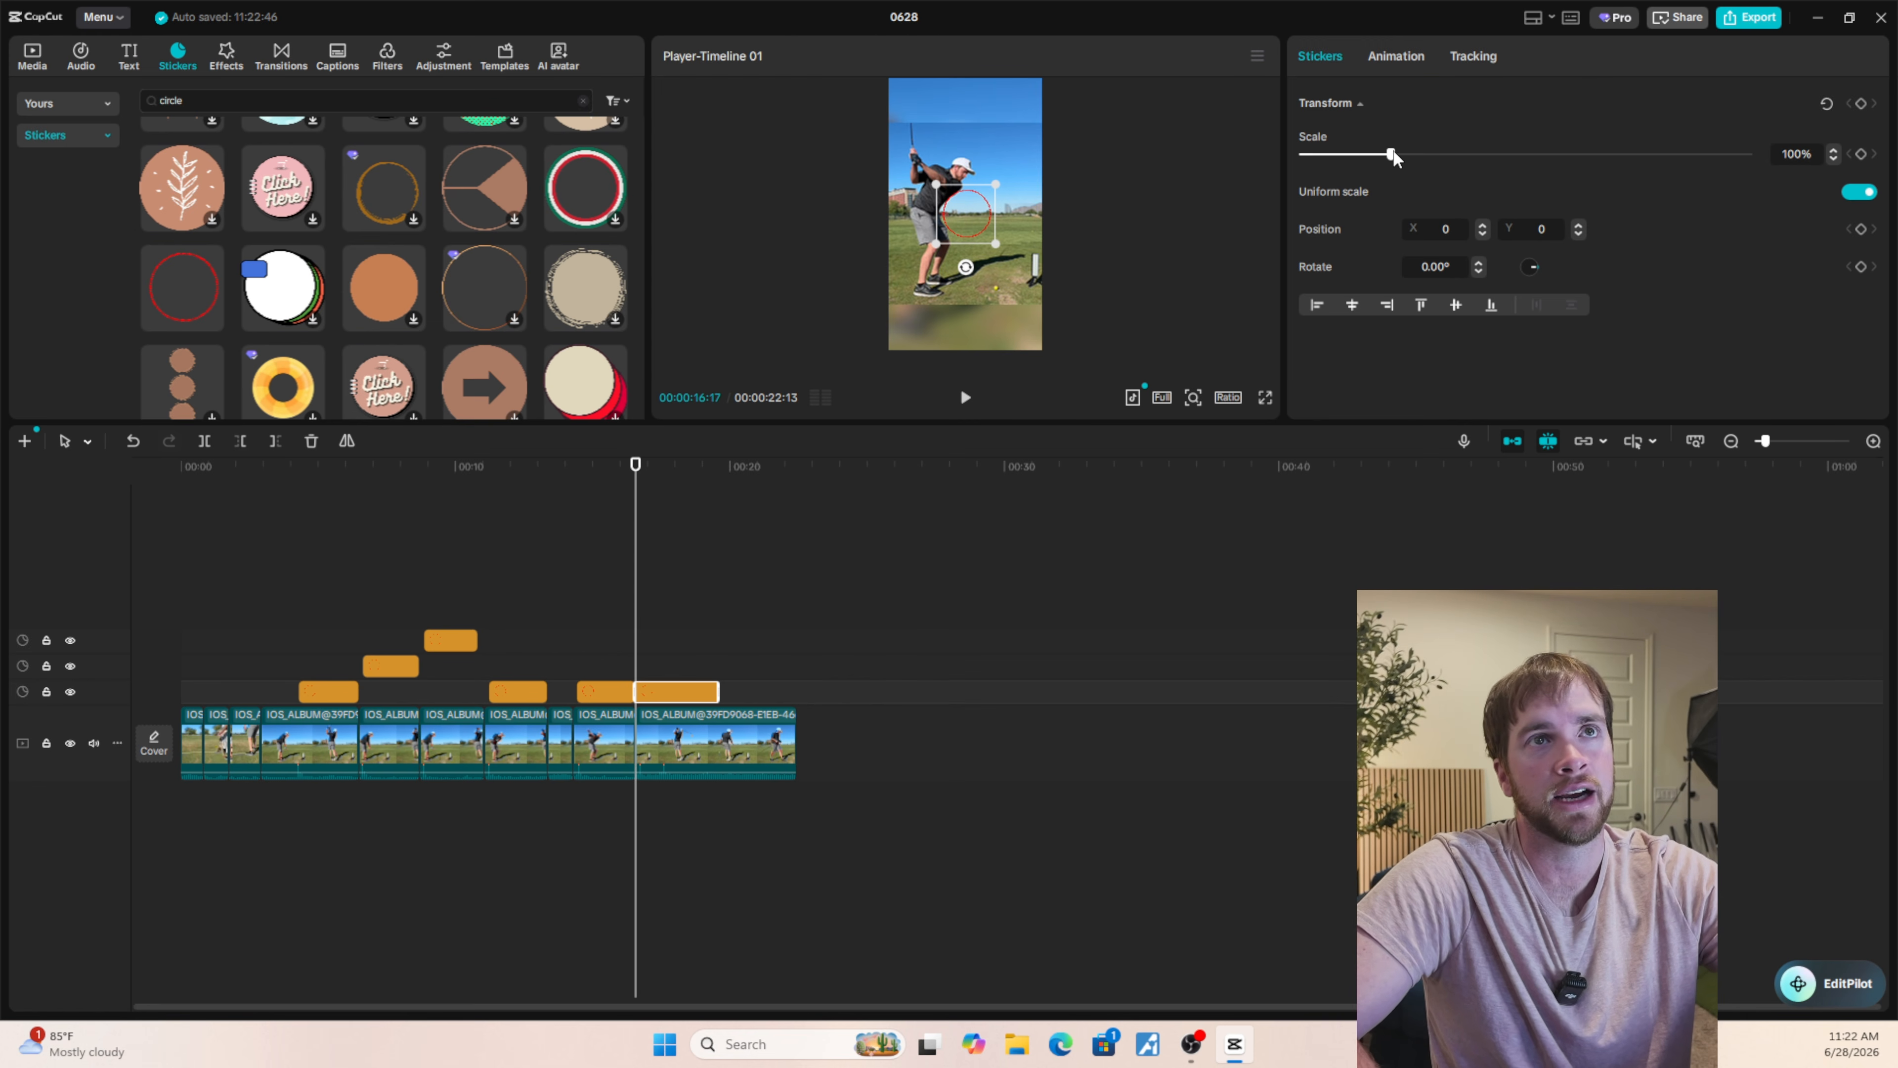
Scale the red circle sticker over the last clip down to 12%.
{"action": "left_click", "coordinate": [599, 663]}
{"action": "left_click", "coordinate": [657, 694]}
{"action": "left_click", "coordinate": [659, 667]}
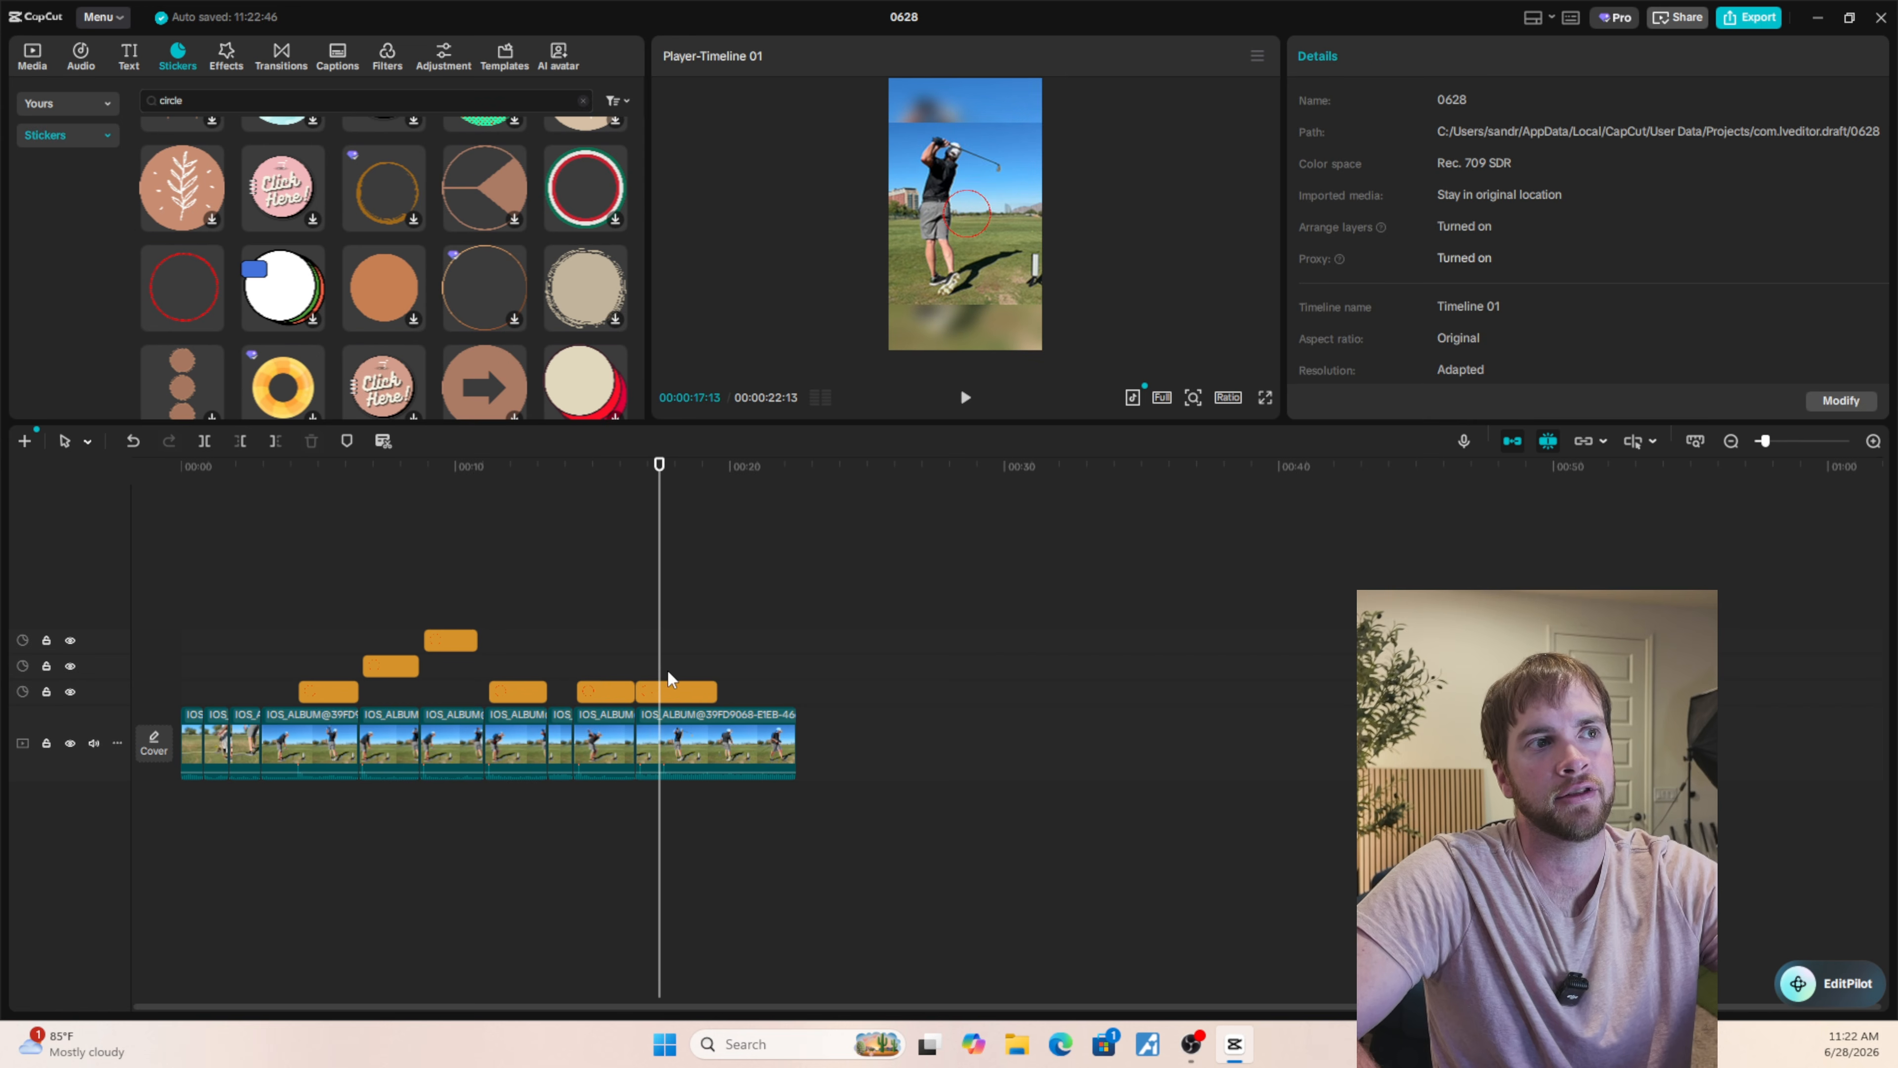
{"action": "left_click", "coordinate": [672, 693]}
{"action": "left_click", "coordinate": [696, 752]}
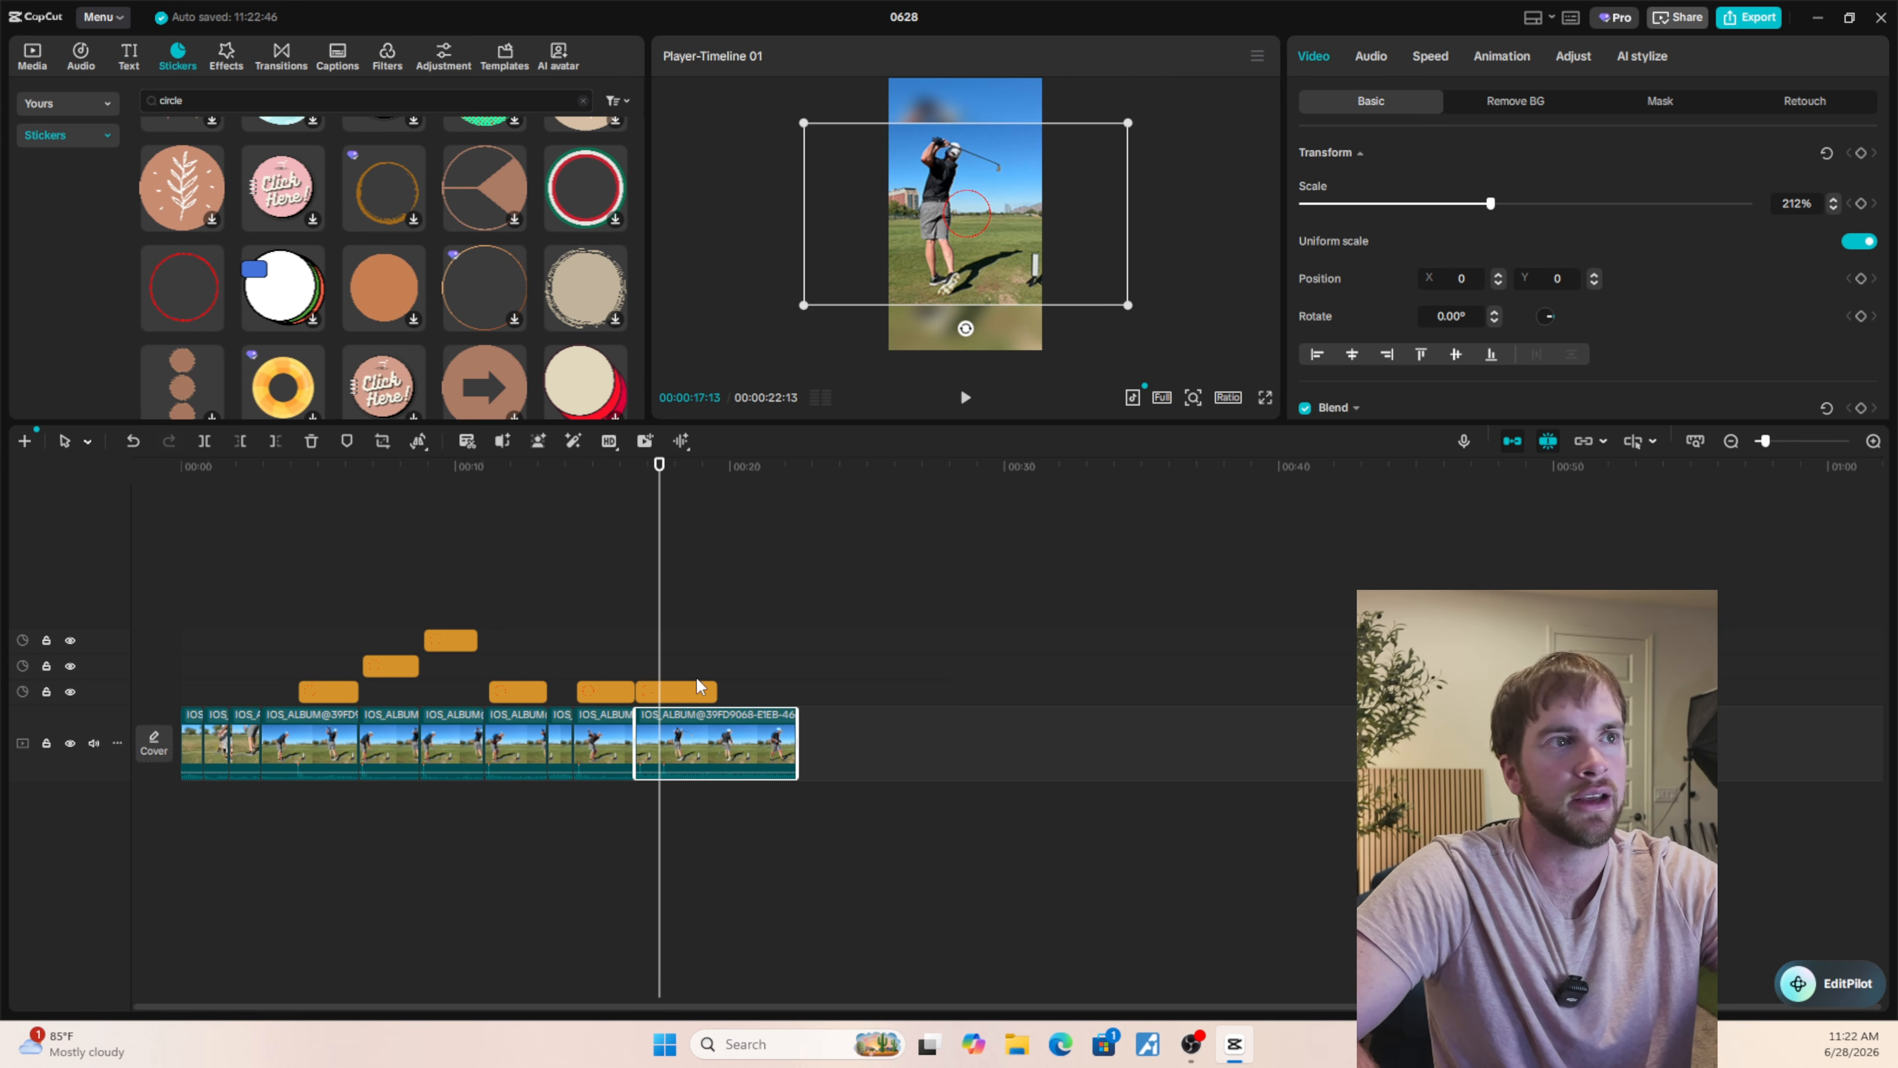
{"action": "left_click", "coordinate": [719, 646]}
{"action": "left_click", "coordinate": [672, 678]}
{"action": "left_click", "coordinate": [684, 696]}
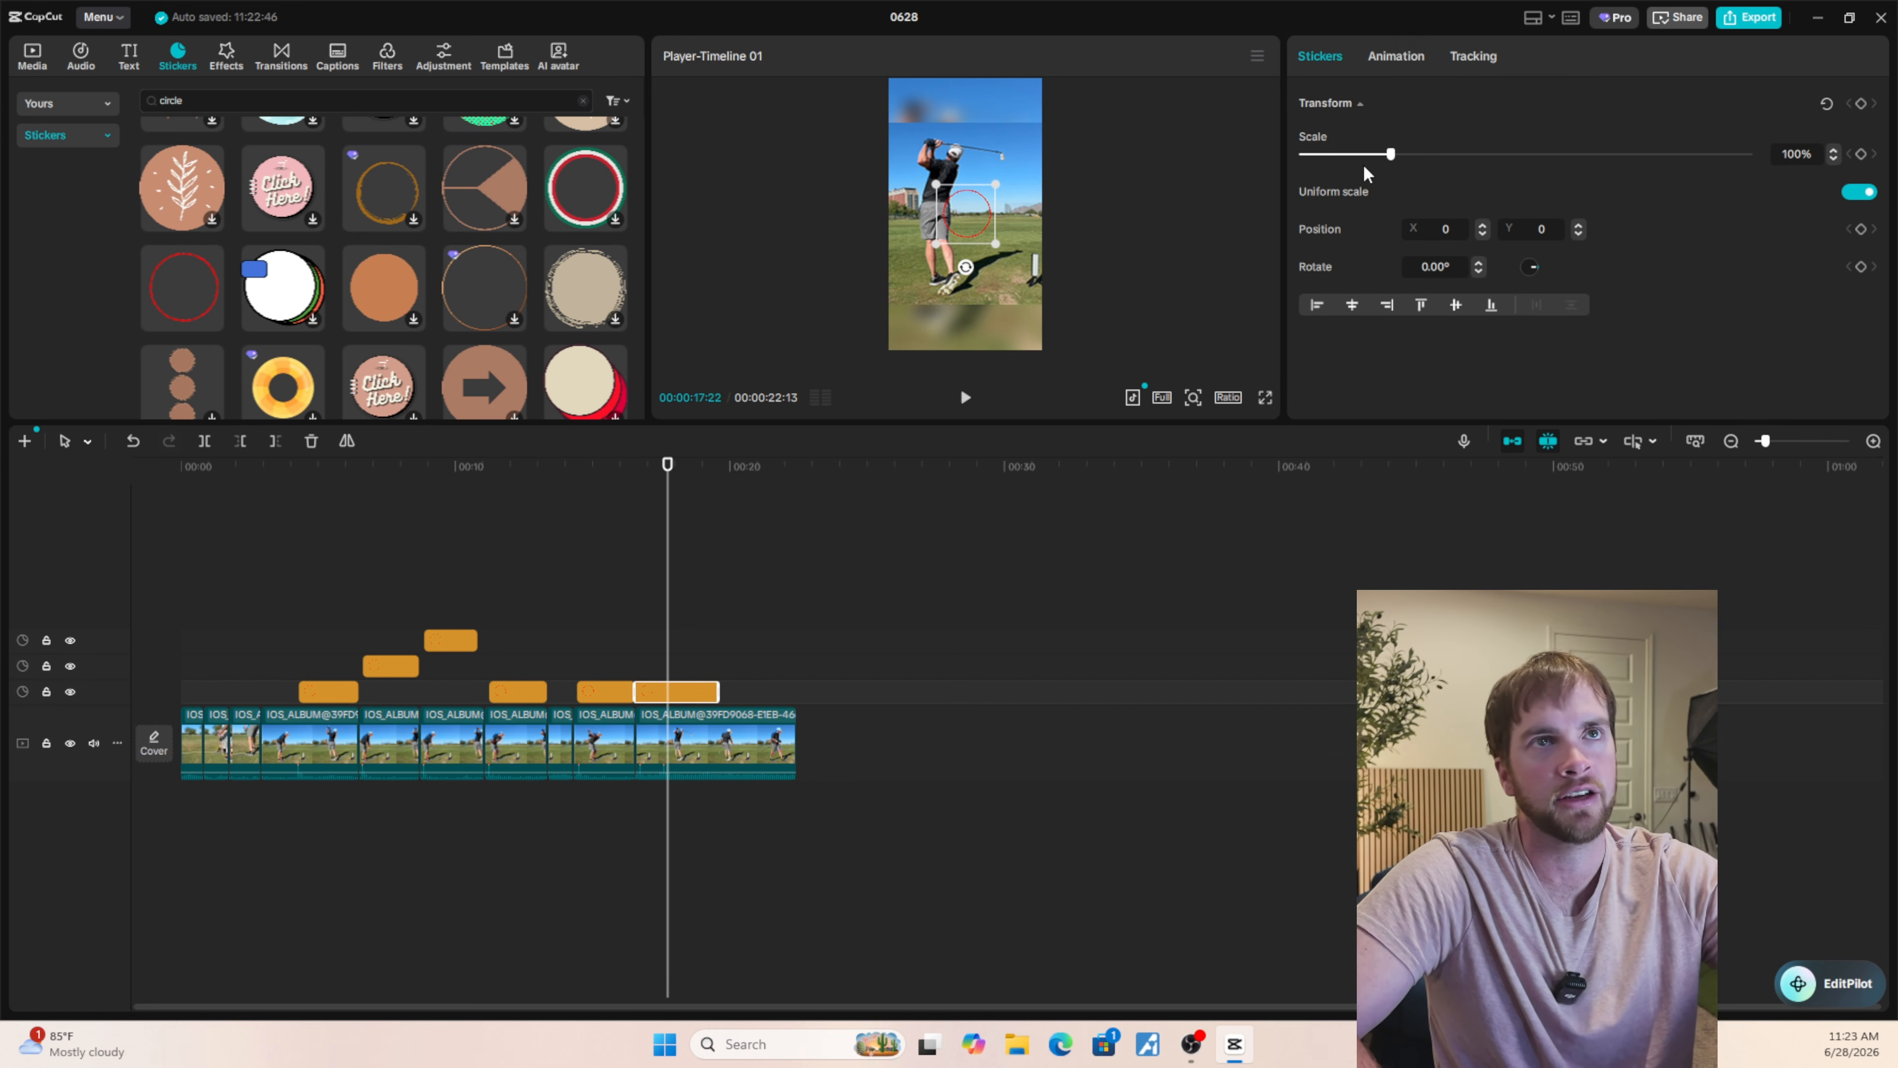
{"action": "left_click_drag", "start_coordinate": [1390, 156], "coordinate": [1309, 175]}
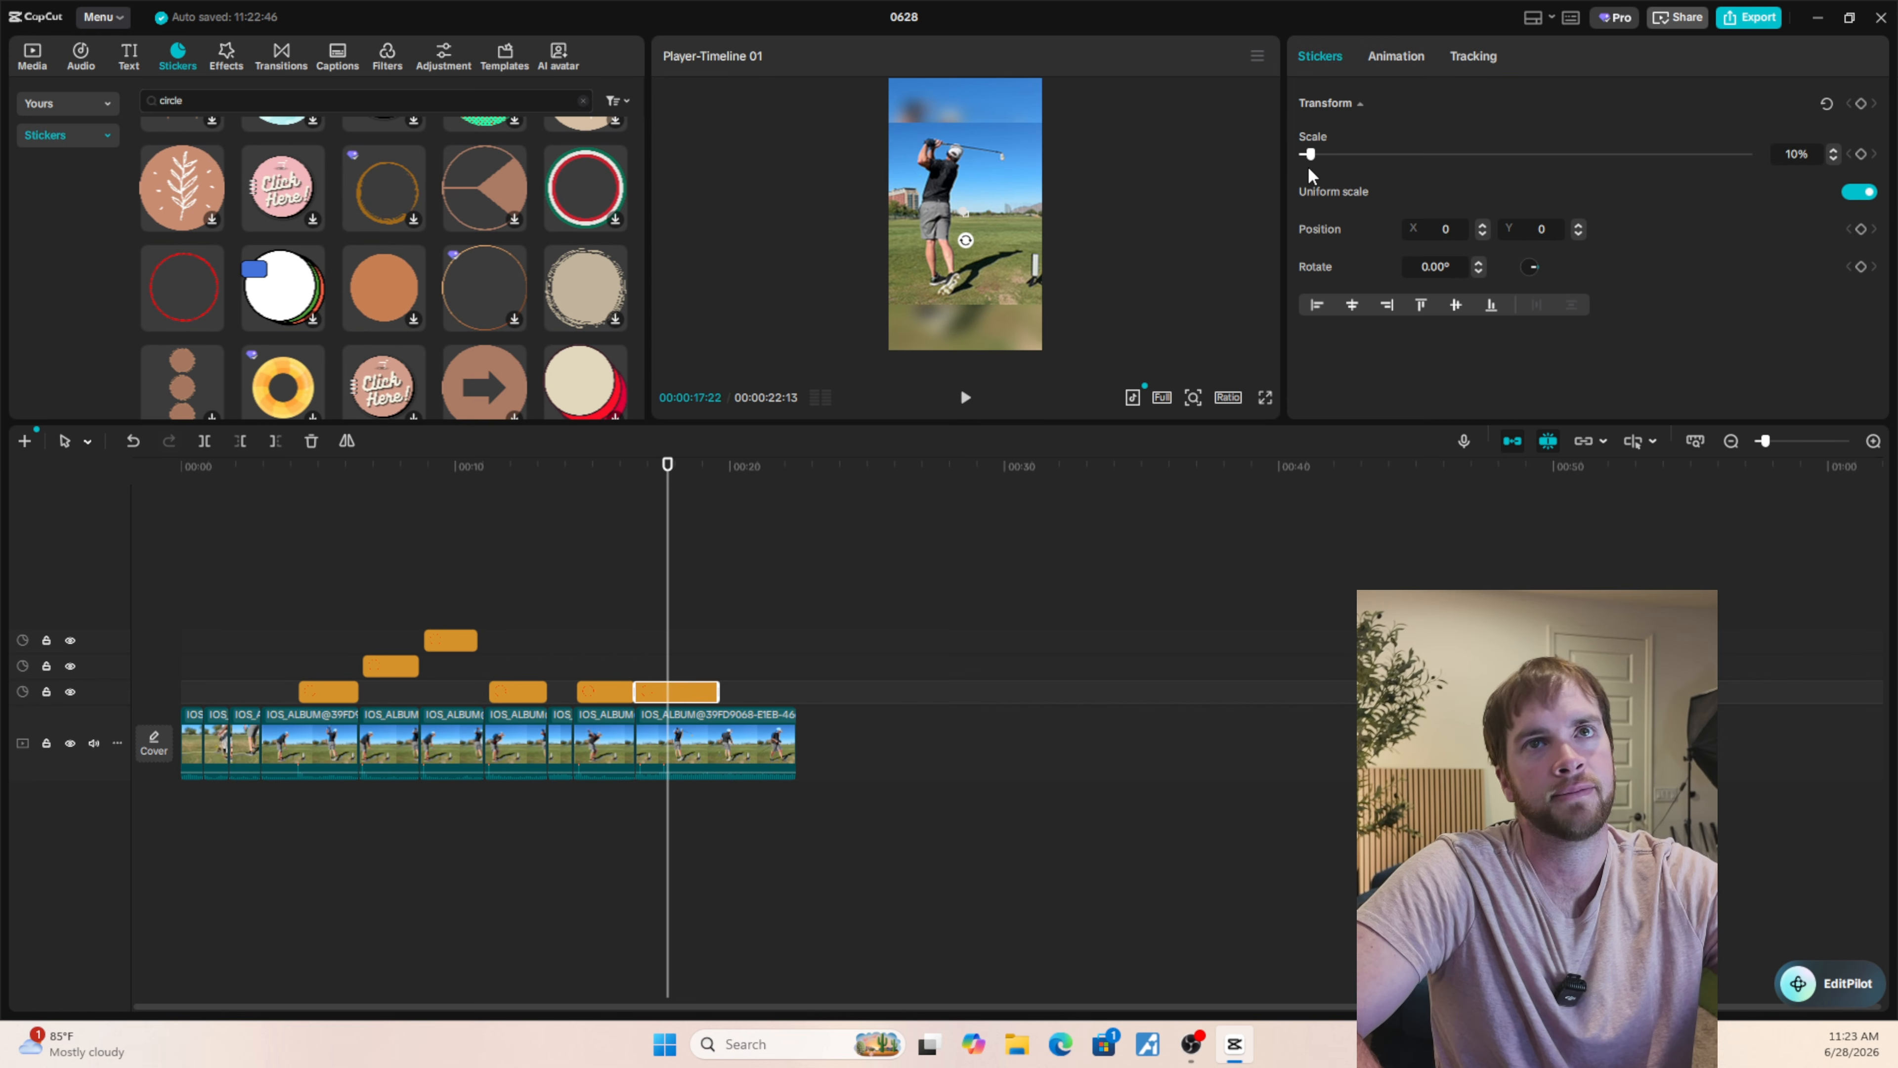
{"action": "left_click", "coordinate": [1834, 150]}
{"action": "left_click", "coordinate": [1834, 150]}
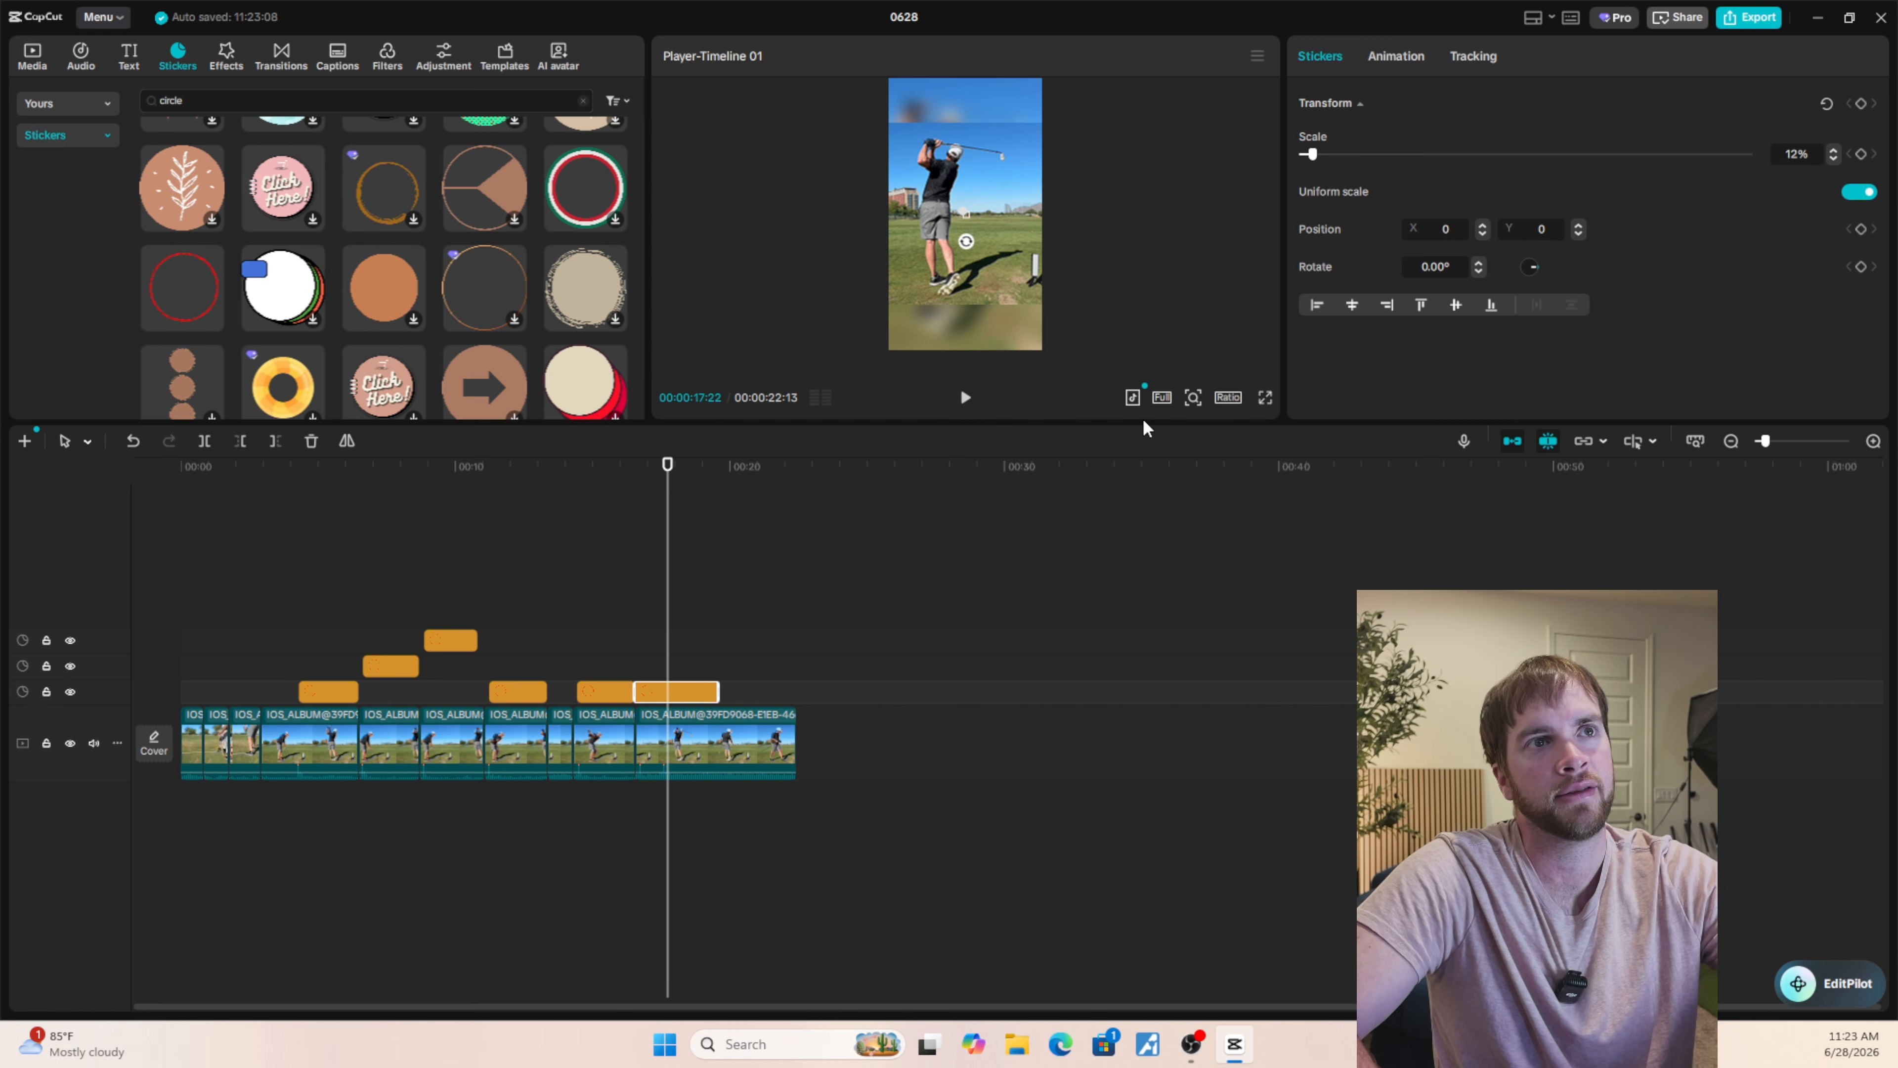
Move the small red circle sticker onto the grass near the golfer's feet, at position X 171, Y -553.
{"action": "left_click", "coordinate": [42, 68]}
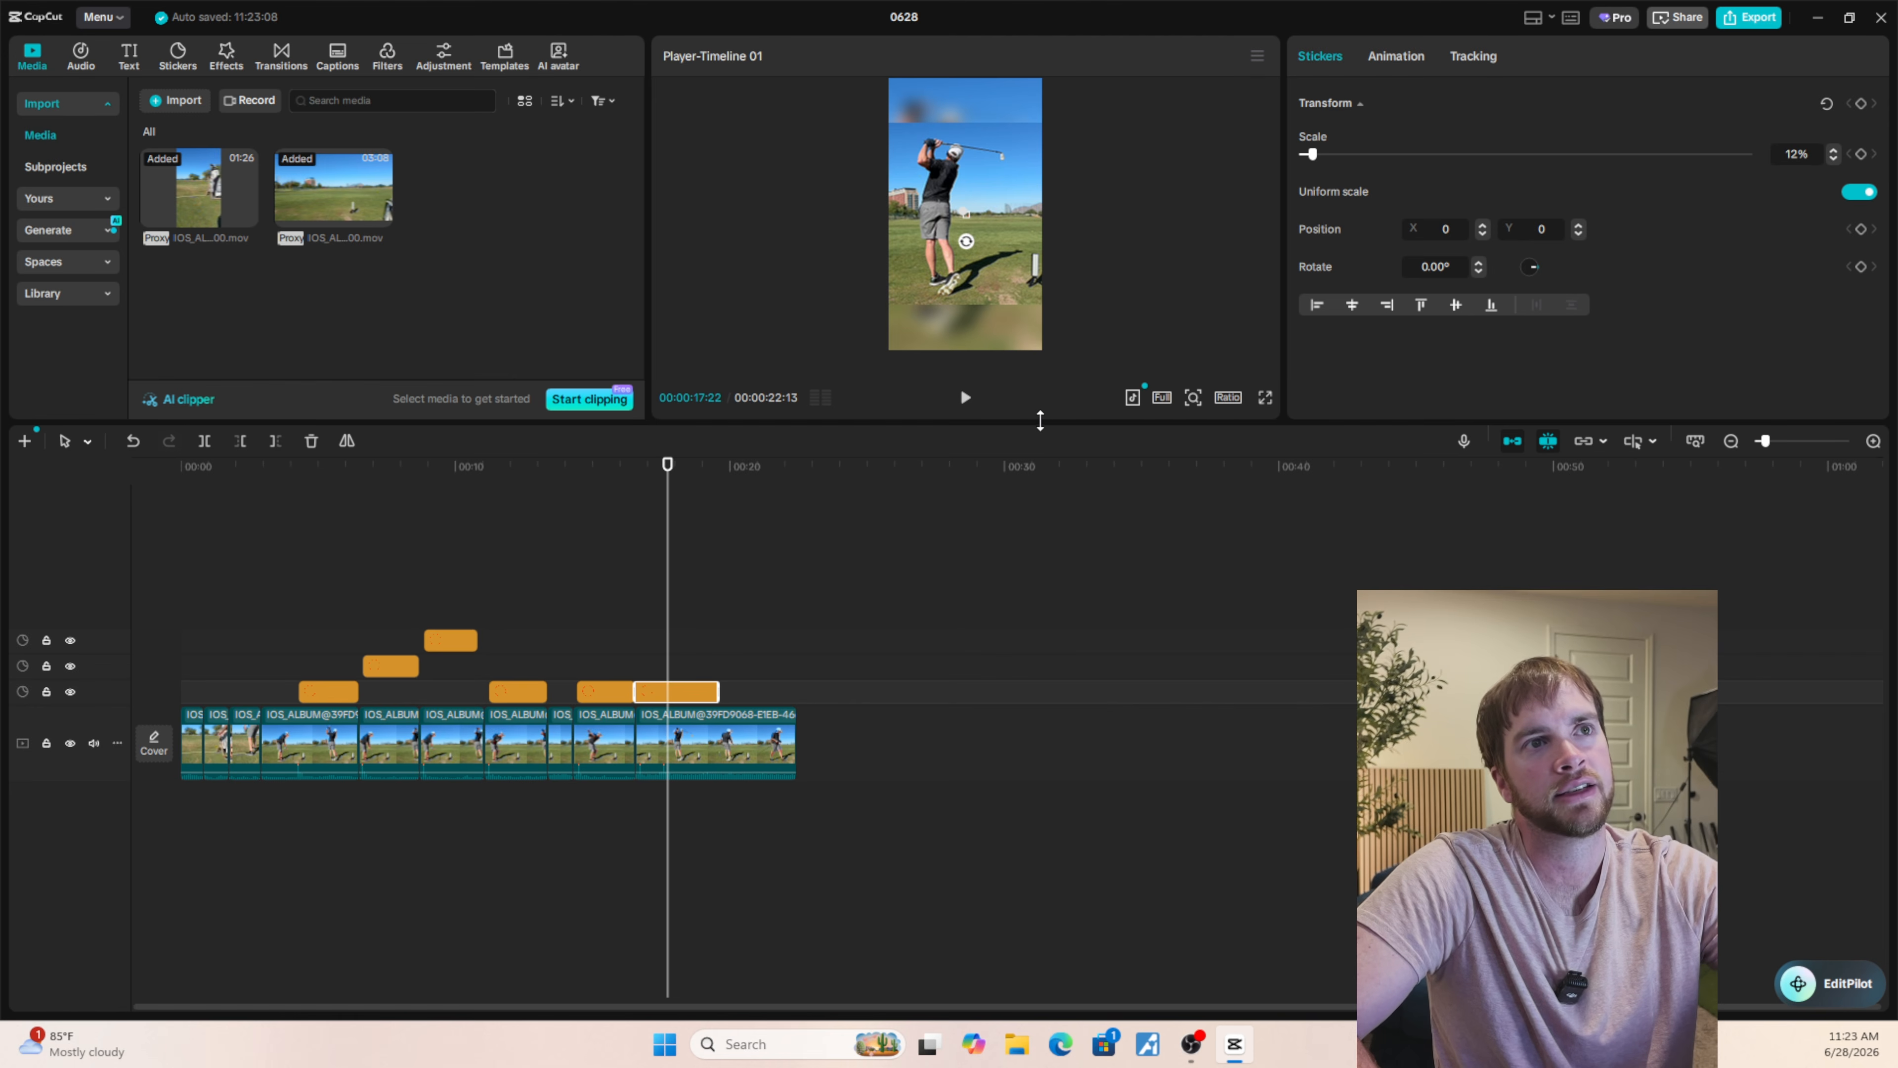
{"action": "left_click_drag", "start_coordinate": [1041, 422], "coordinate": [1067, 555]}
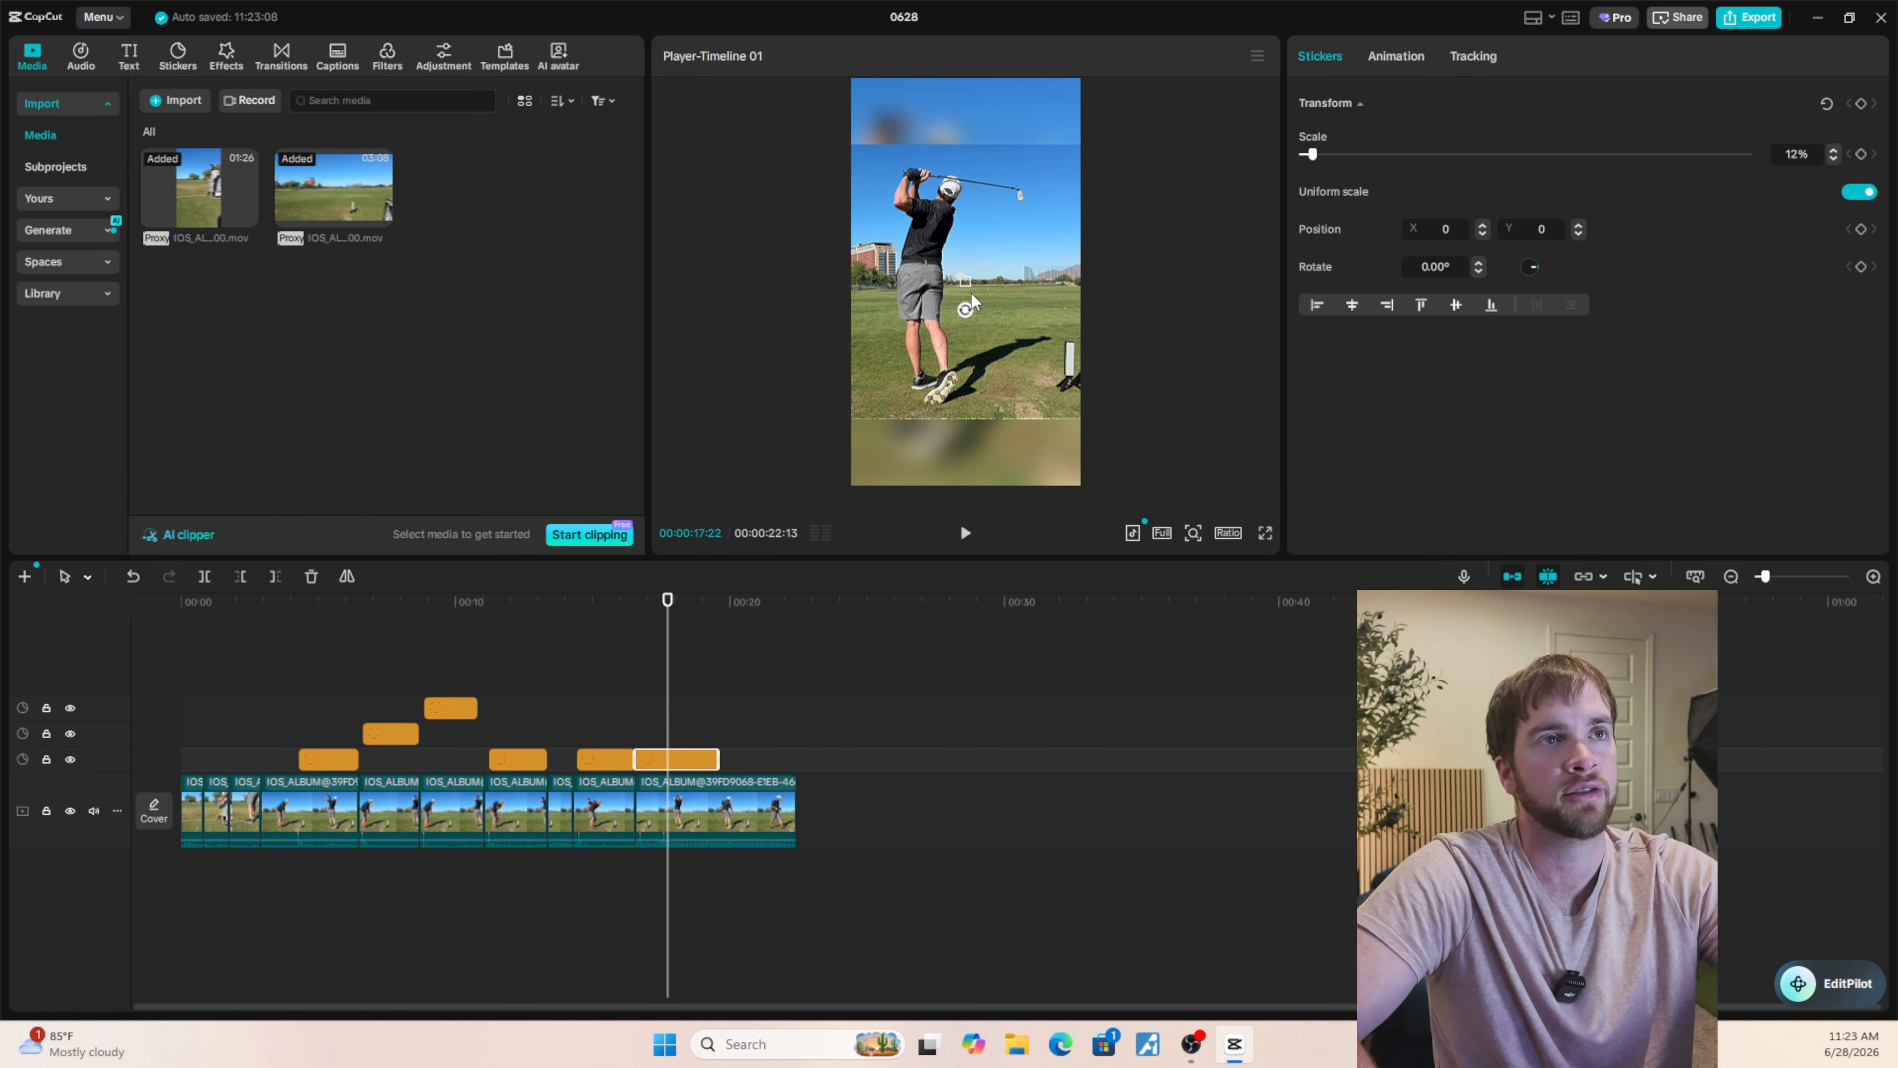
{"action": "scroll", "coordinate": [971, 289], "scroll_direction": "up", "scroll_amount": 2}
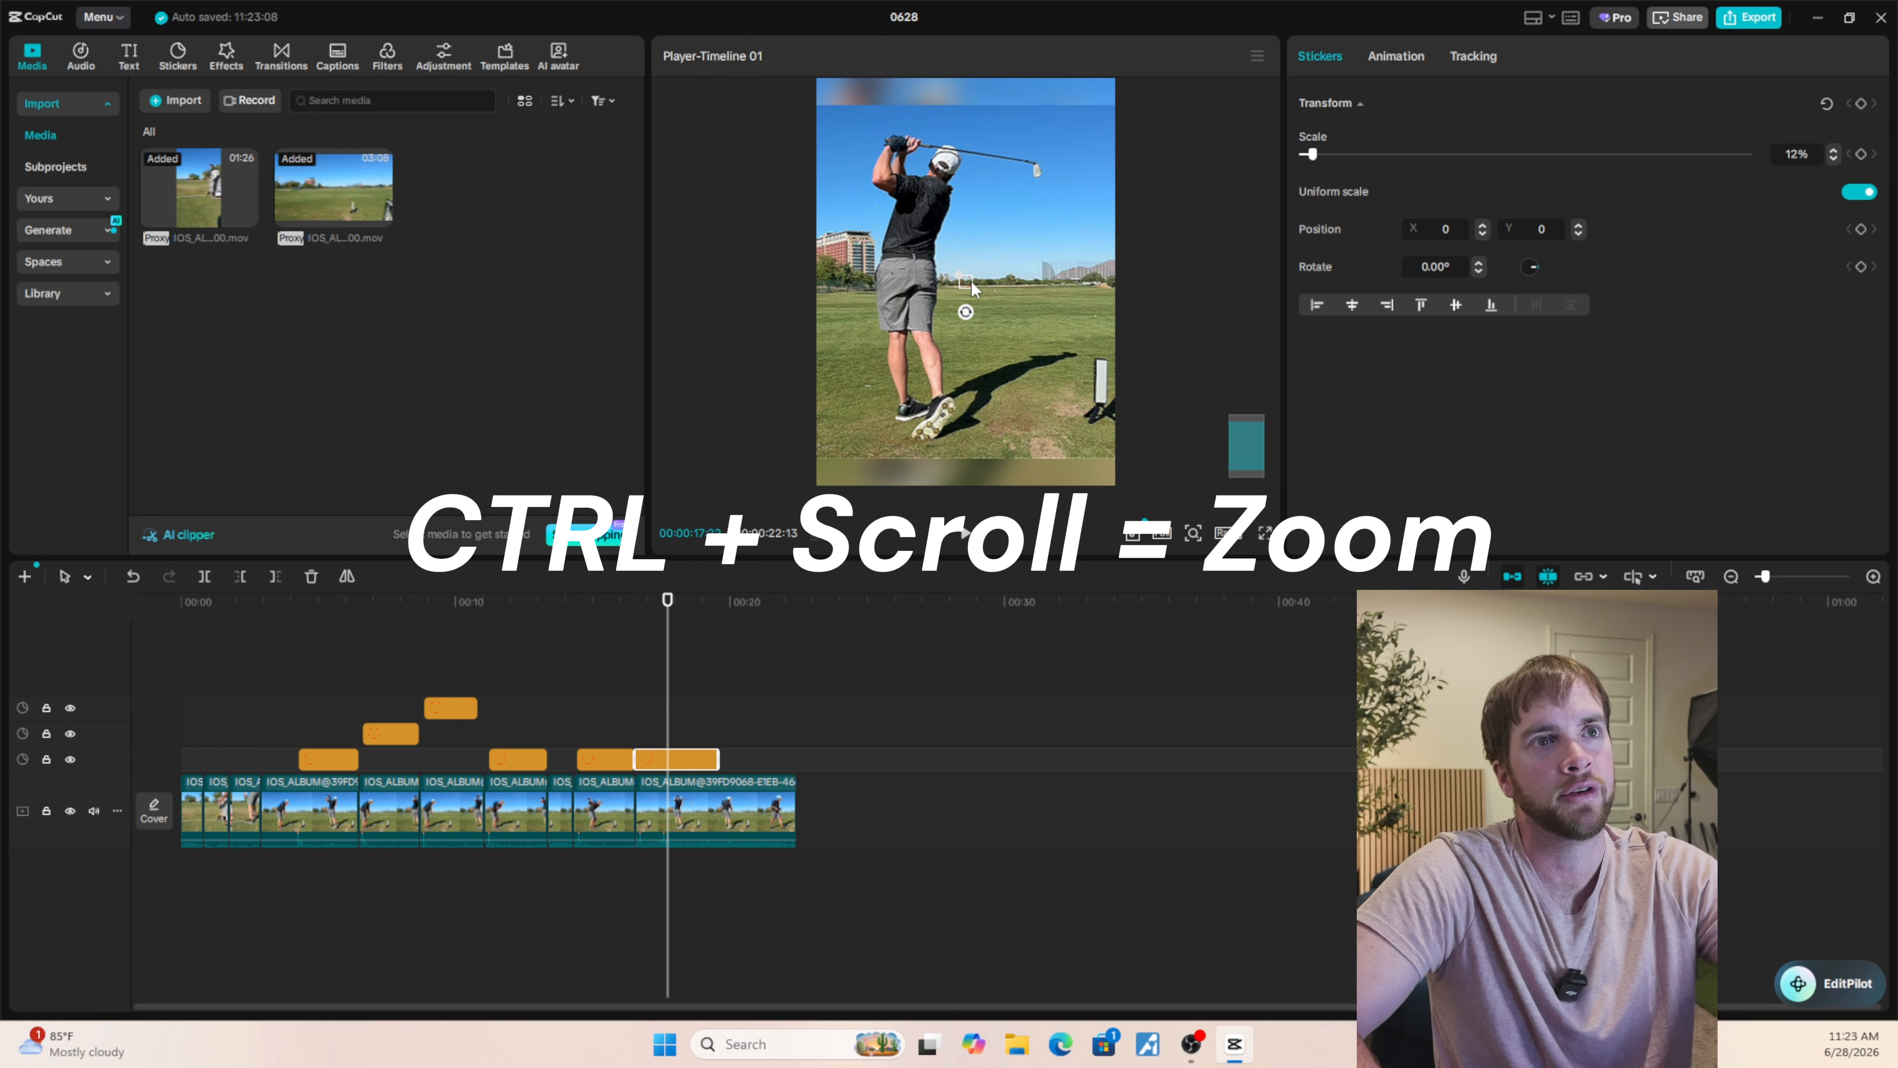
{"action": "mouse_move", "coordinate": [1194, 550]}
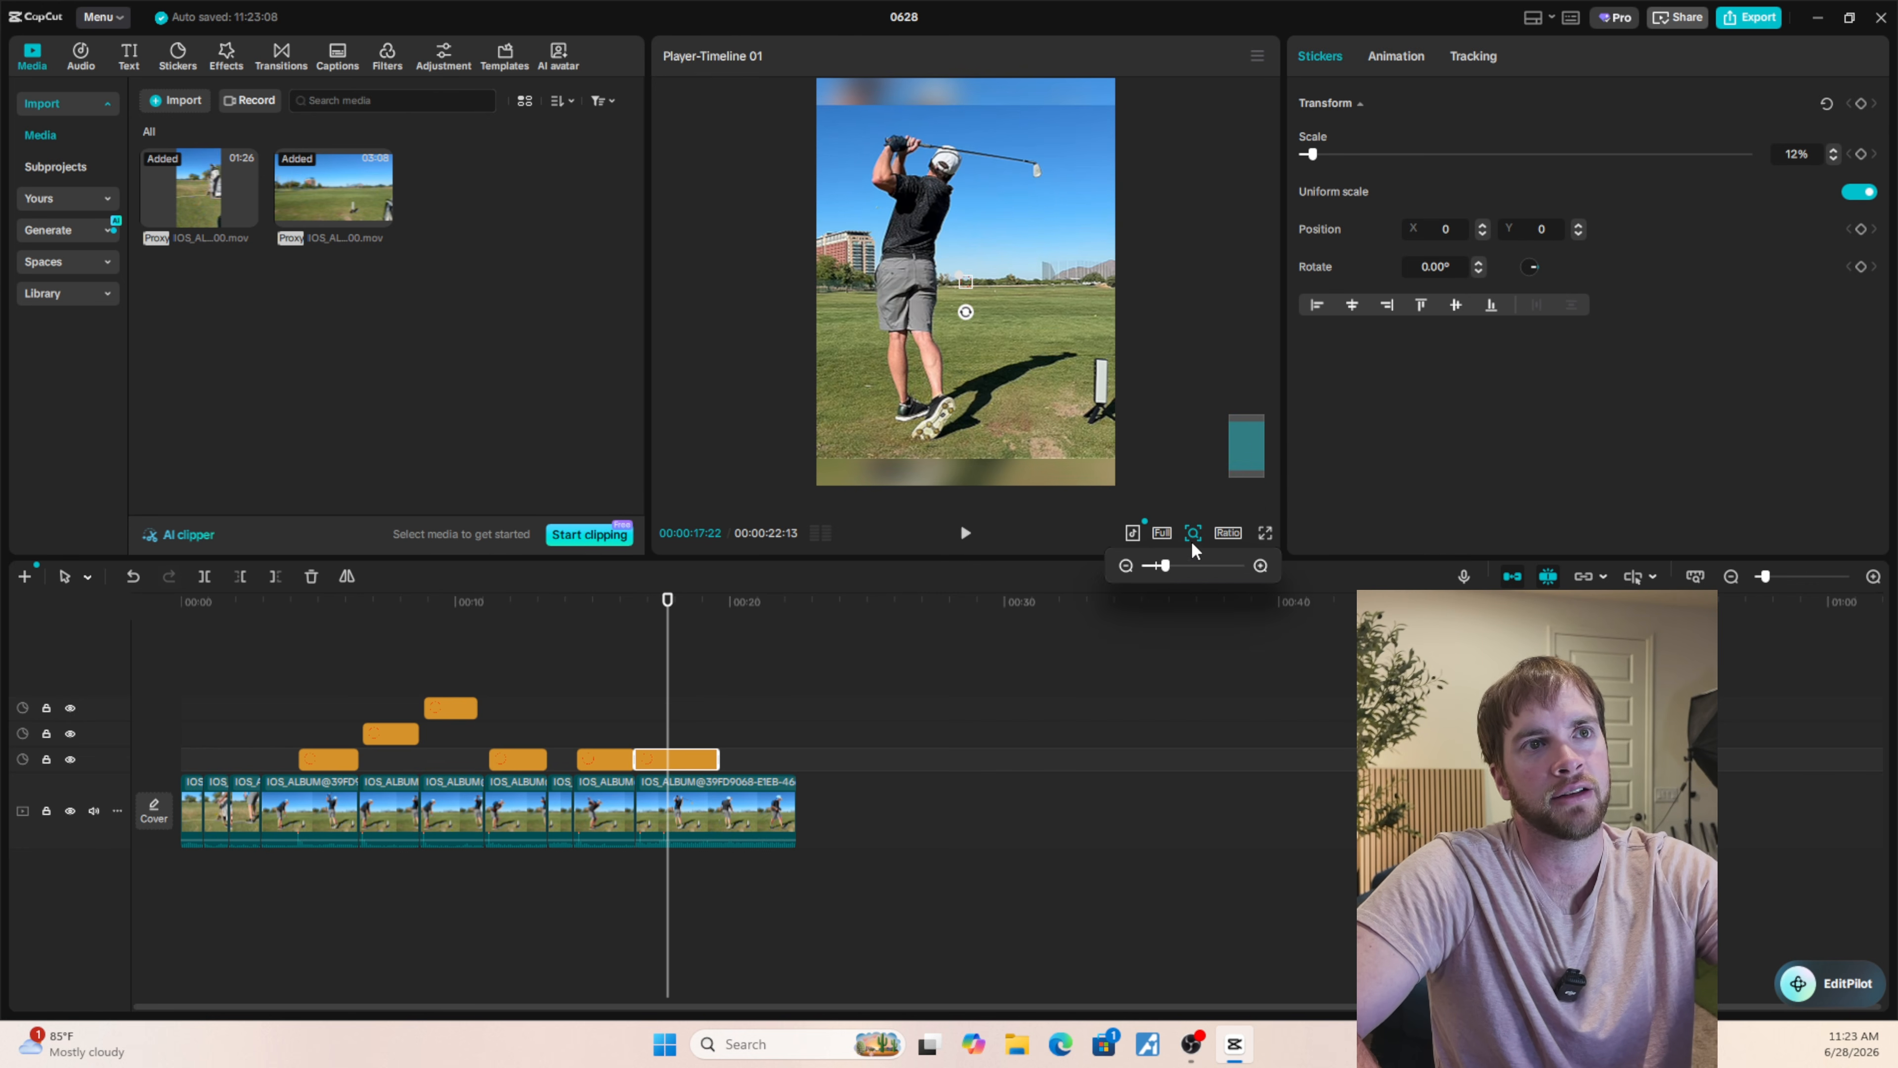
{"action": "left_click_drag", "start_coordinate": [1168, 571], "coordinate": [1248, 570]}
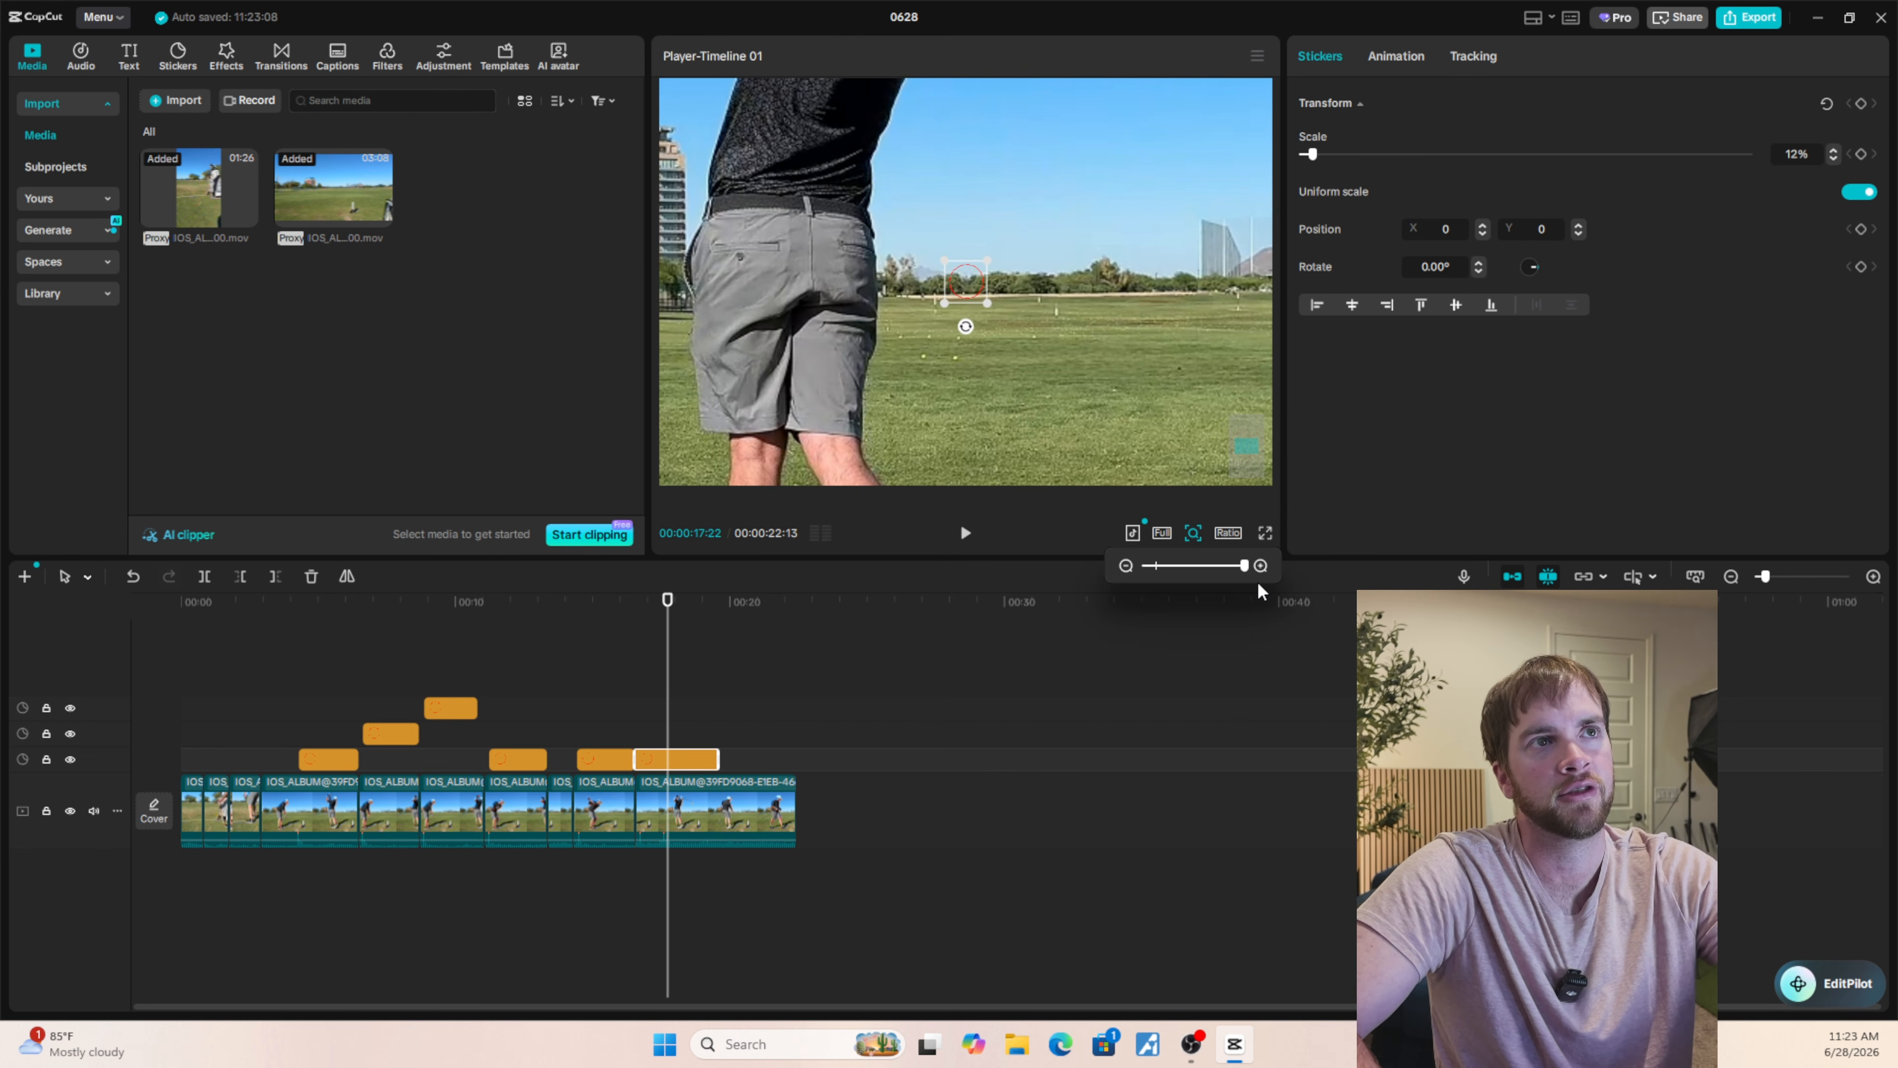
{"action": "left_click_drag", "start_coordinate": [969, 280], "coordinate": [1016, 417]}
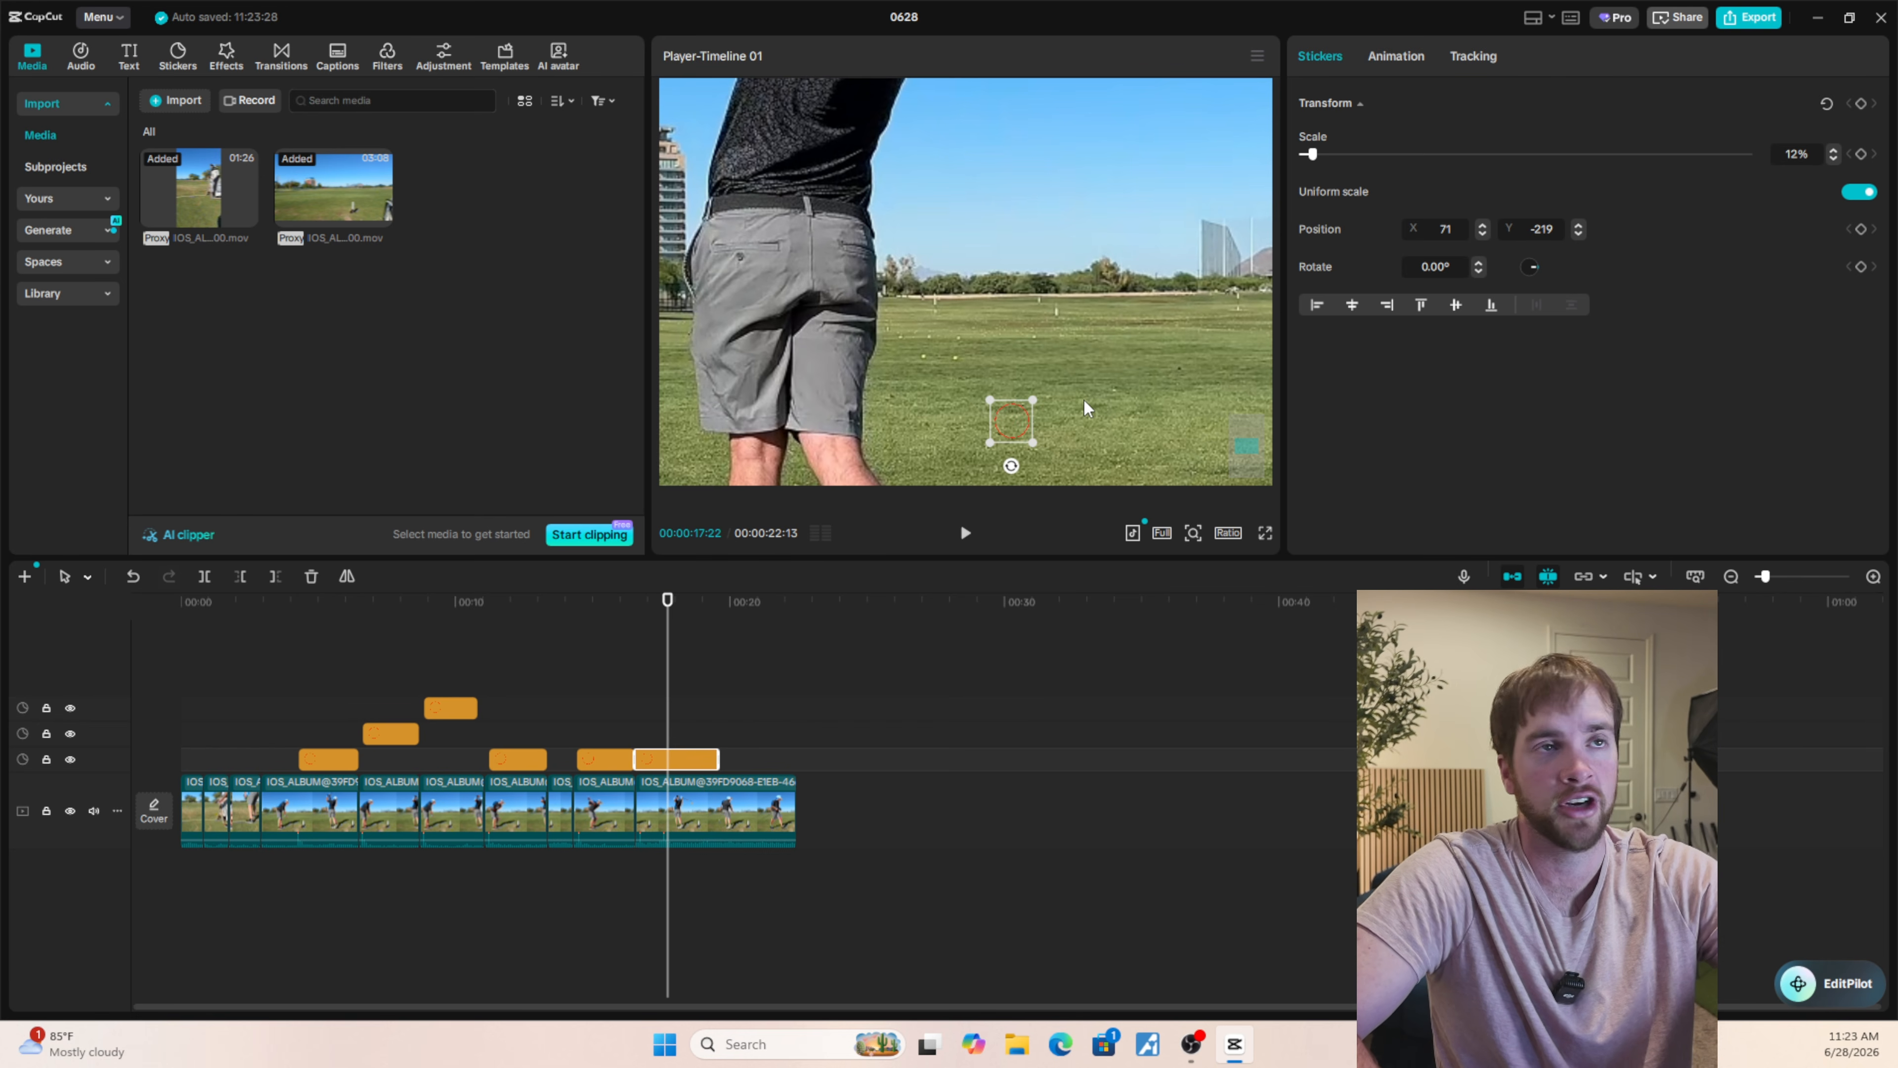
{"action": "scroll", "coordinate": [1085, 407], "scroll_direction": "down", "scroll_amount": 3}
{"action": "scroll", "coordinate": [1043, 282], "scroll_direction": "down", "scroll_amount": 2}
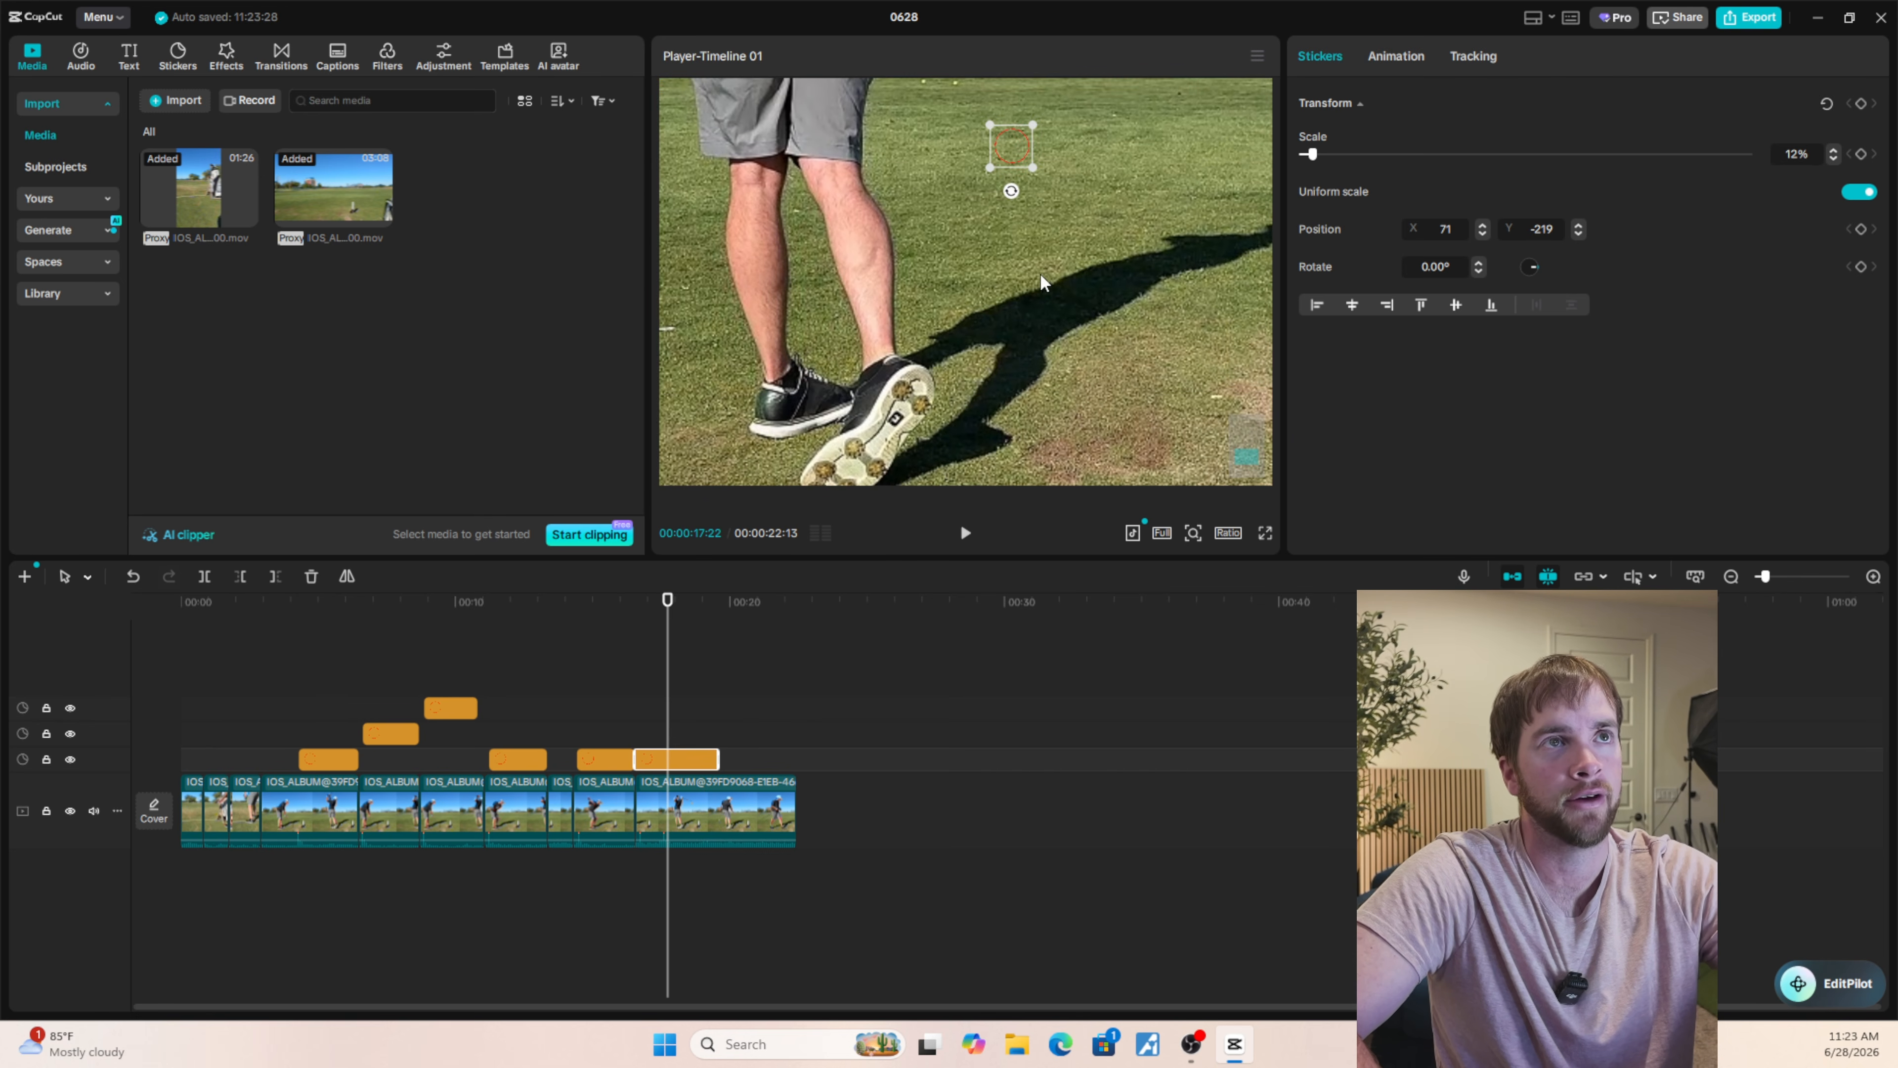
{"action": "left_click_drag", "start_coordinate": [1027, 150], "coordinate": [1089, 359]}
{"action": "scroll", "coordinate": [1089, 359], "scroll_direction": "down", "scroll_amount": 2}
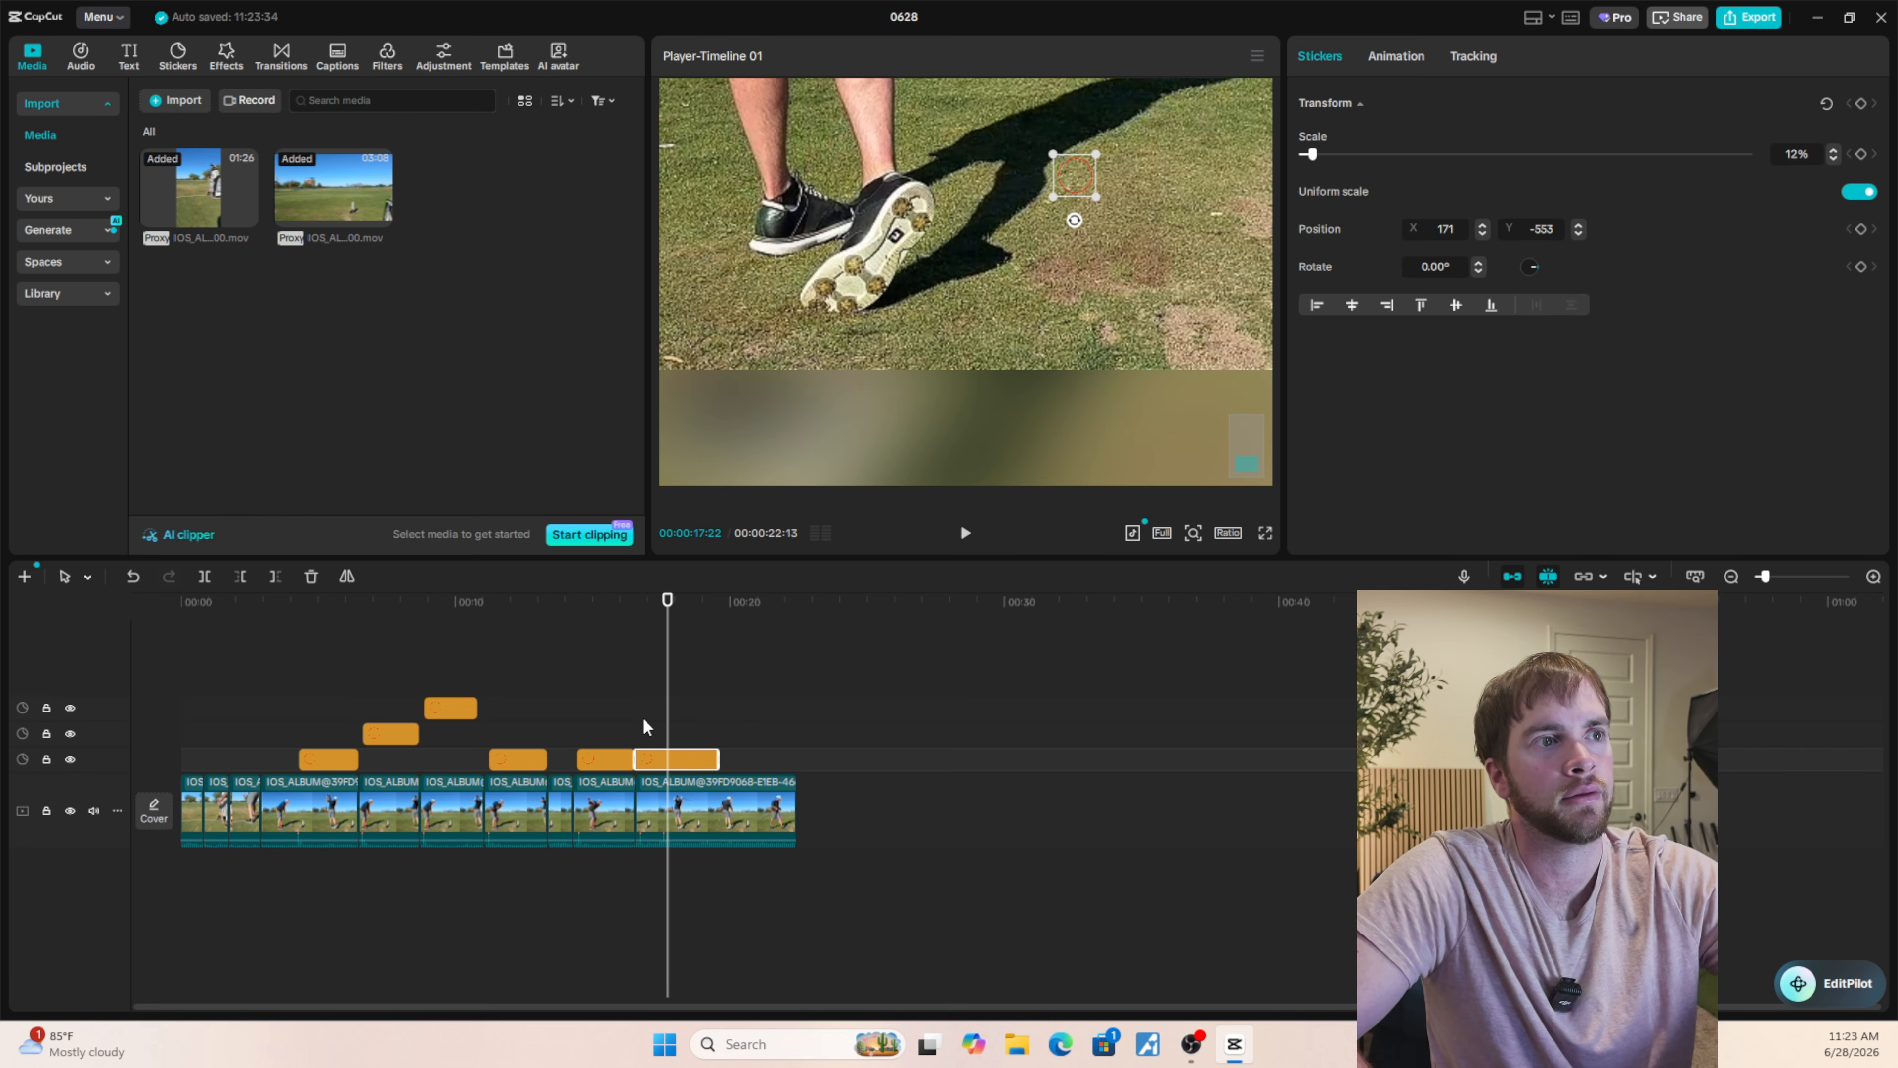
Step frame by frame from the start of the last clip, 00:00:16:17, to find the last frame before the ball is struck.
{"action": "left_click_drag", "start_coordinate": [664, 730], "coordinate": [640, 727]}
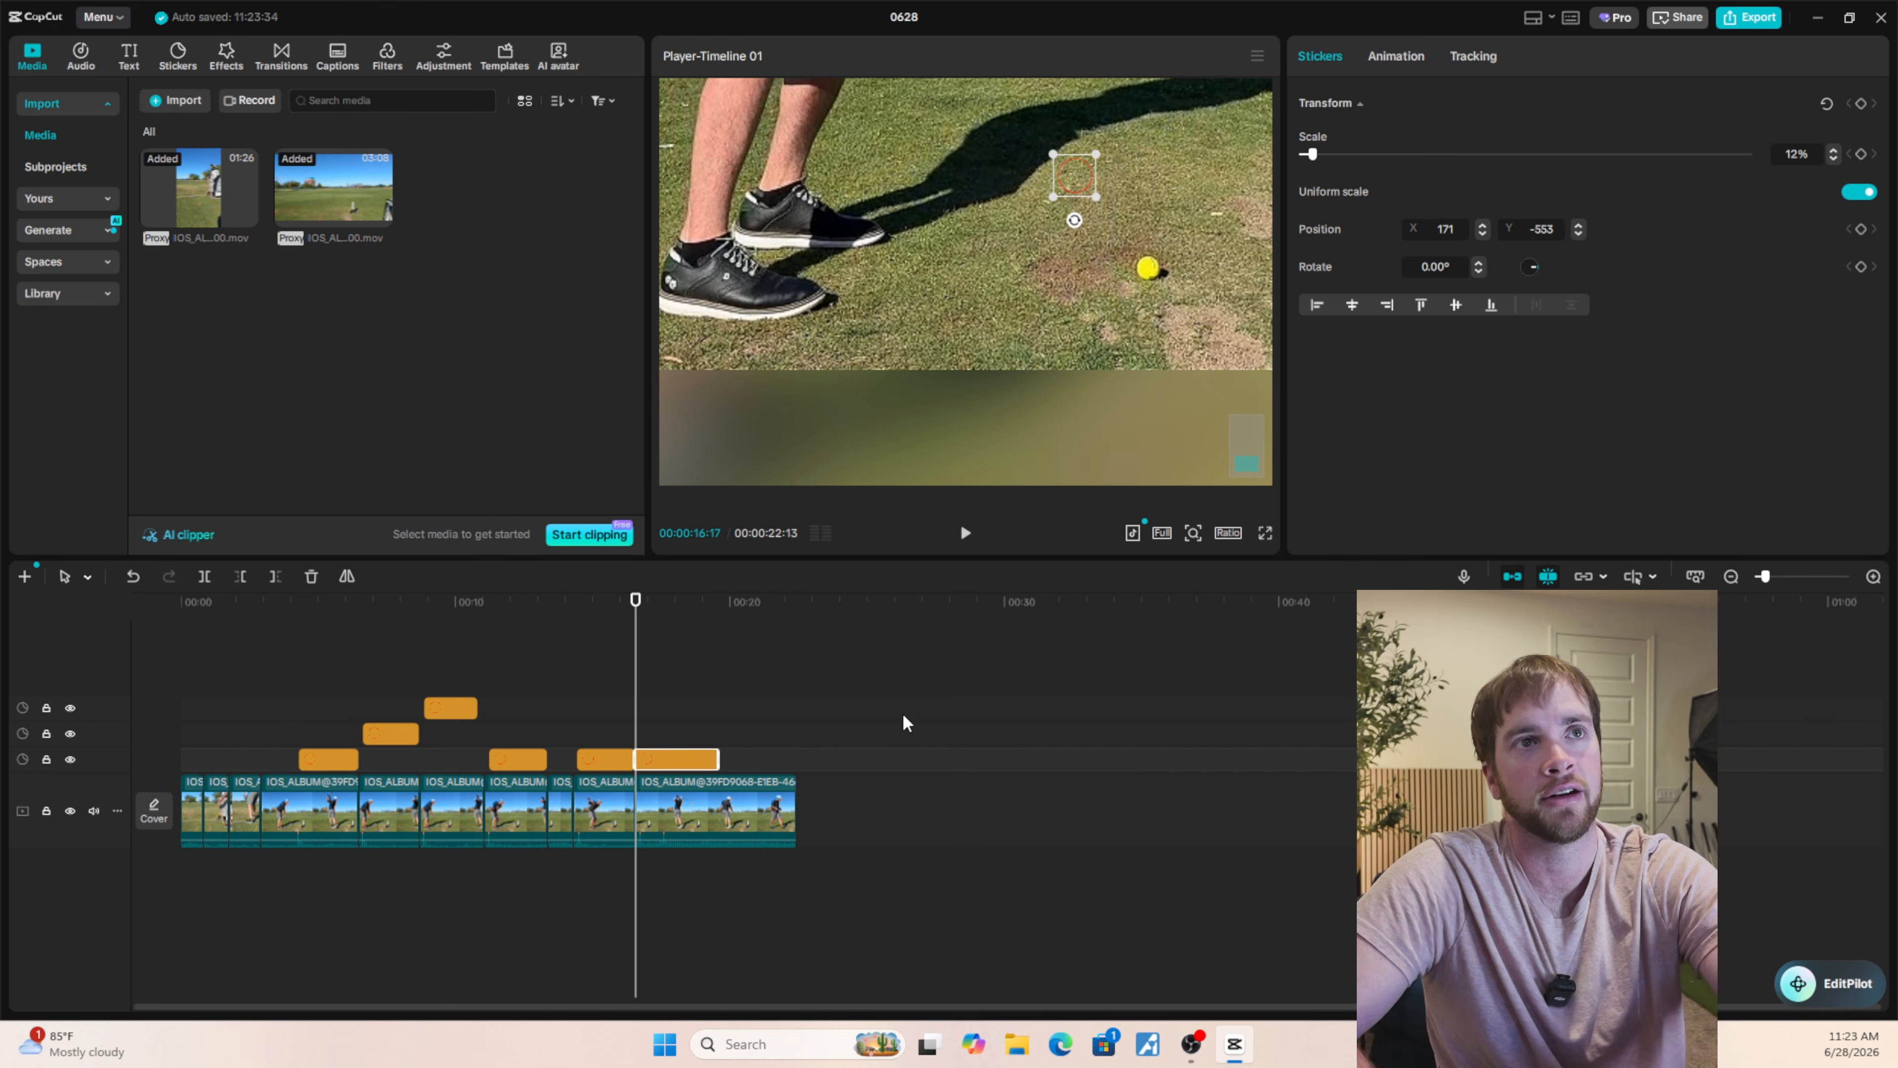
{"action": "key", "text": "Right"}
{"action": "key", "text": "Right"}
{"action": "key", "text": "Right"}
{"action": "key", "text": "Right"}
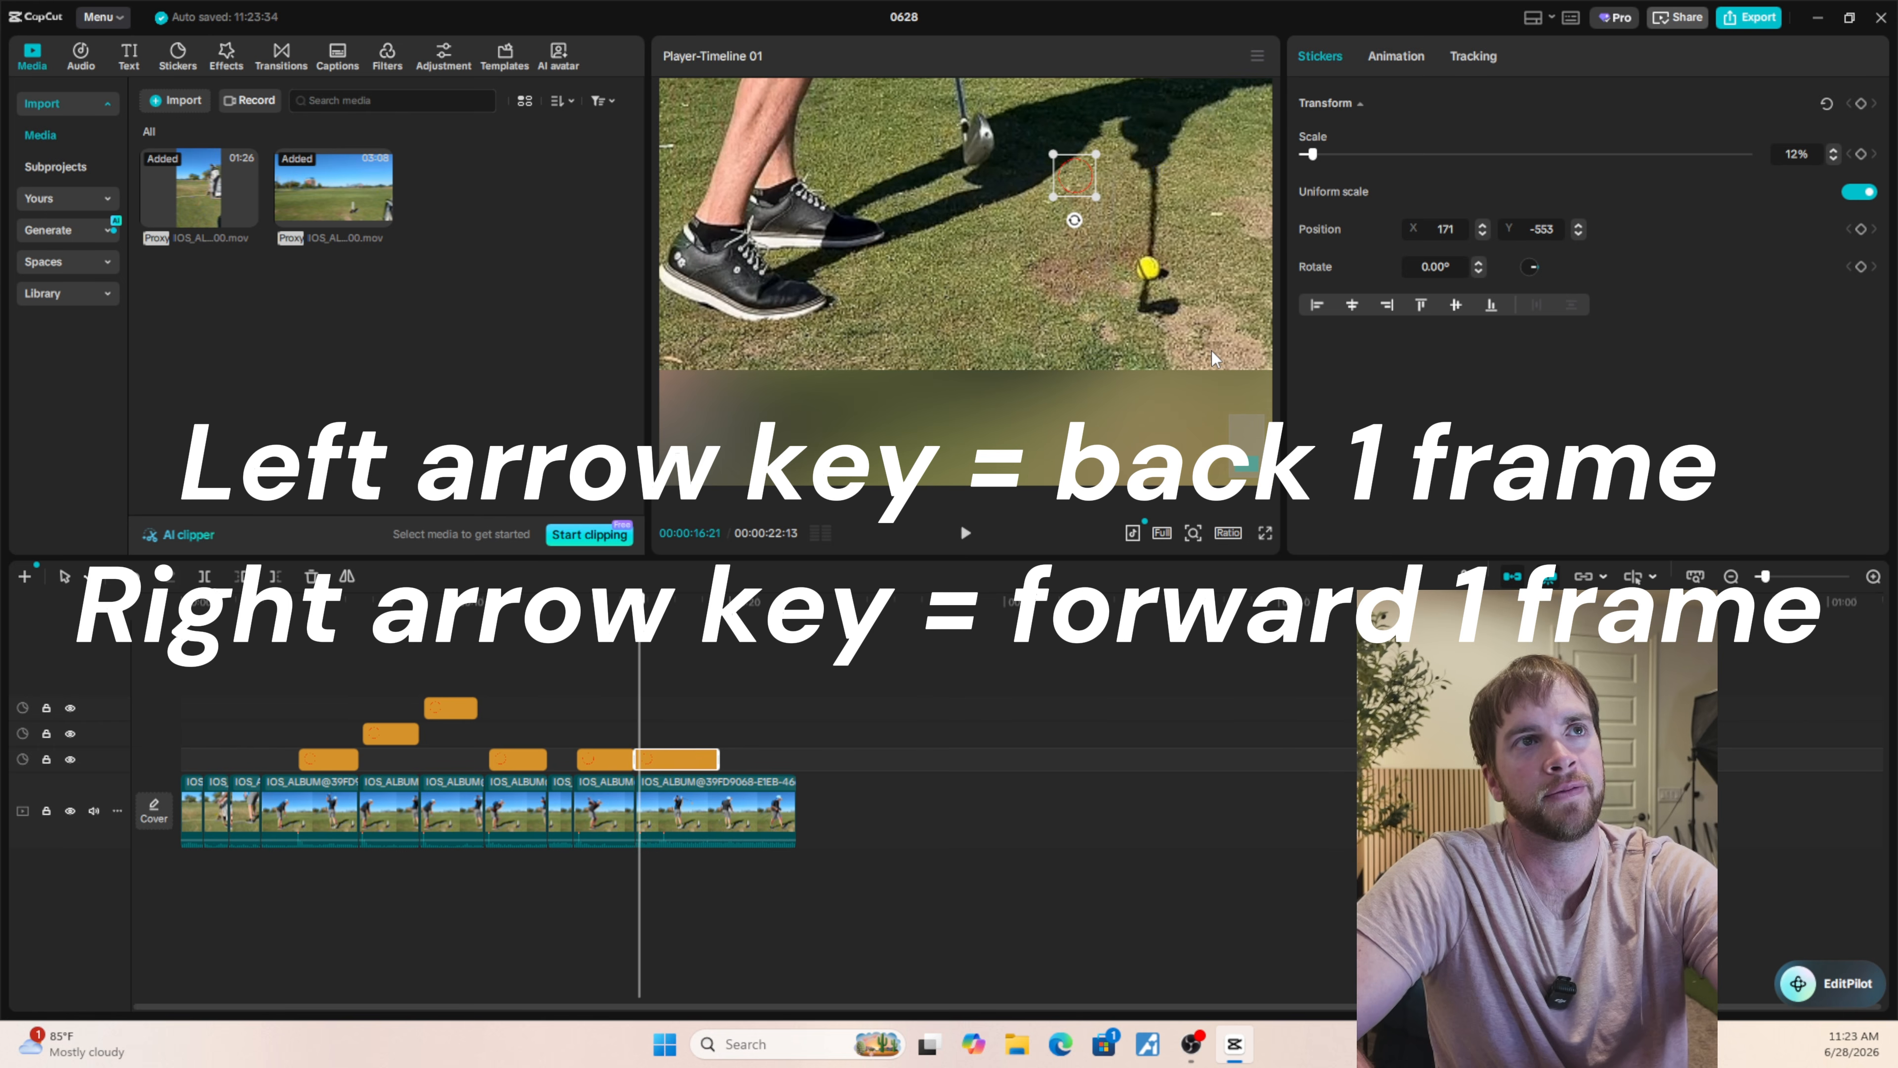
{"action": "key", "text": "Right"}
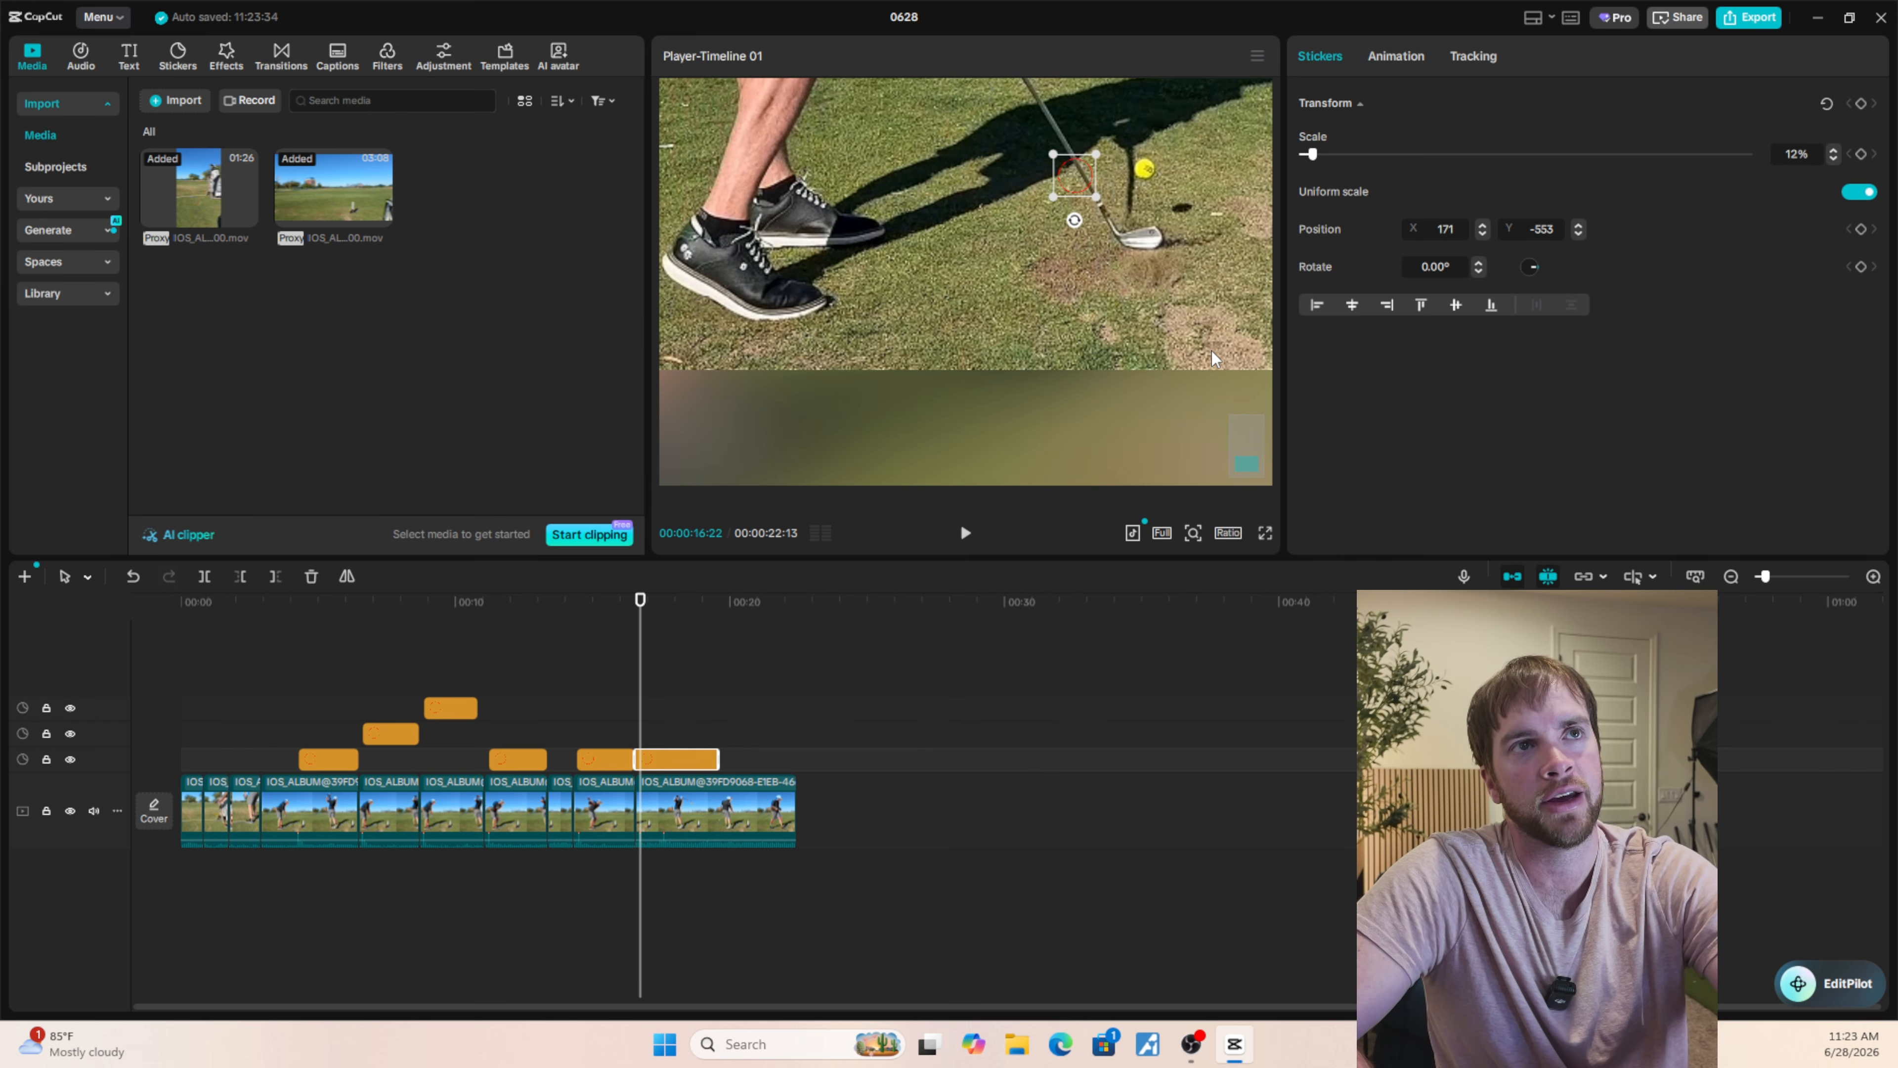
{"action": "key", "text": "Left"}
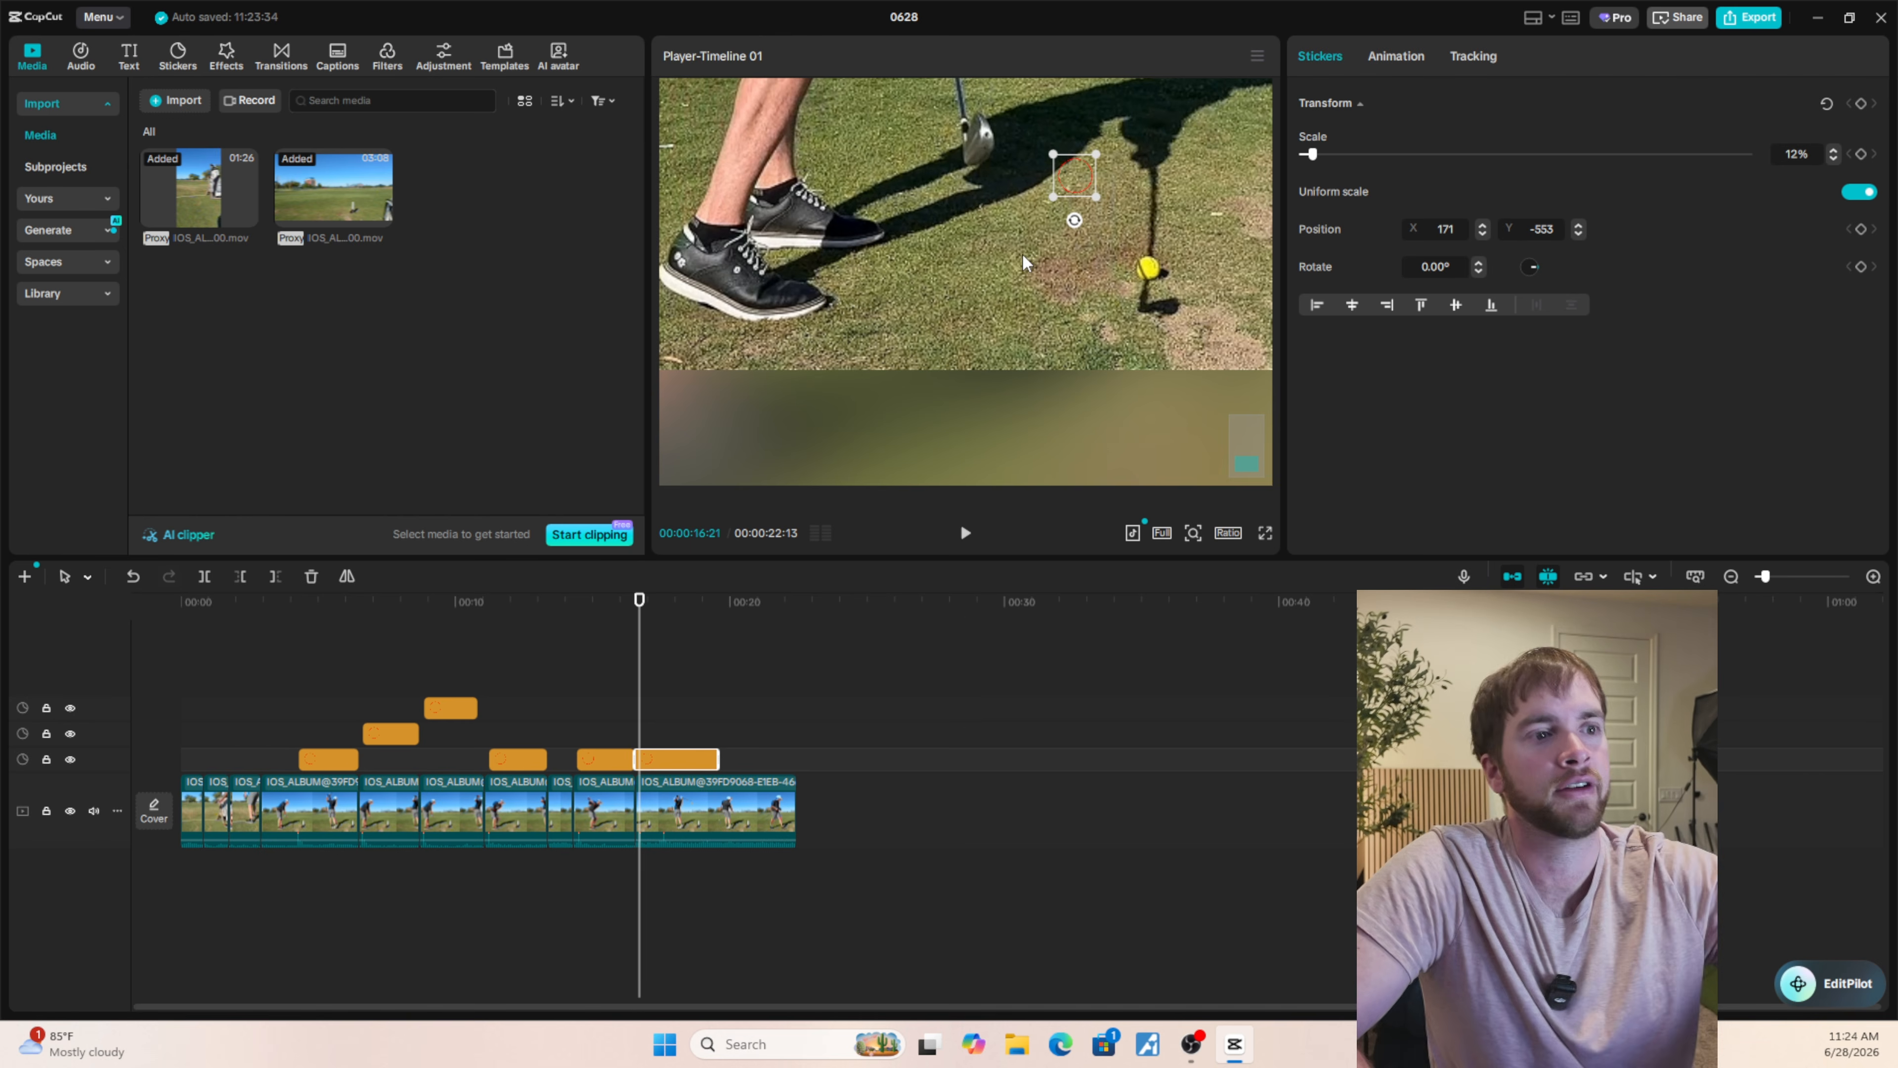
{"action": "key", "text": "Right"}
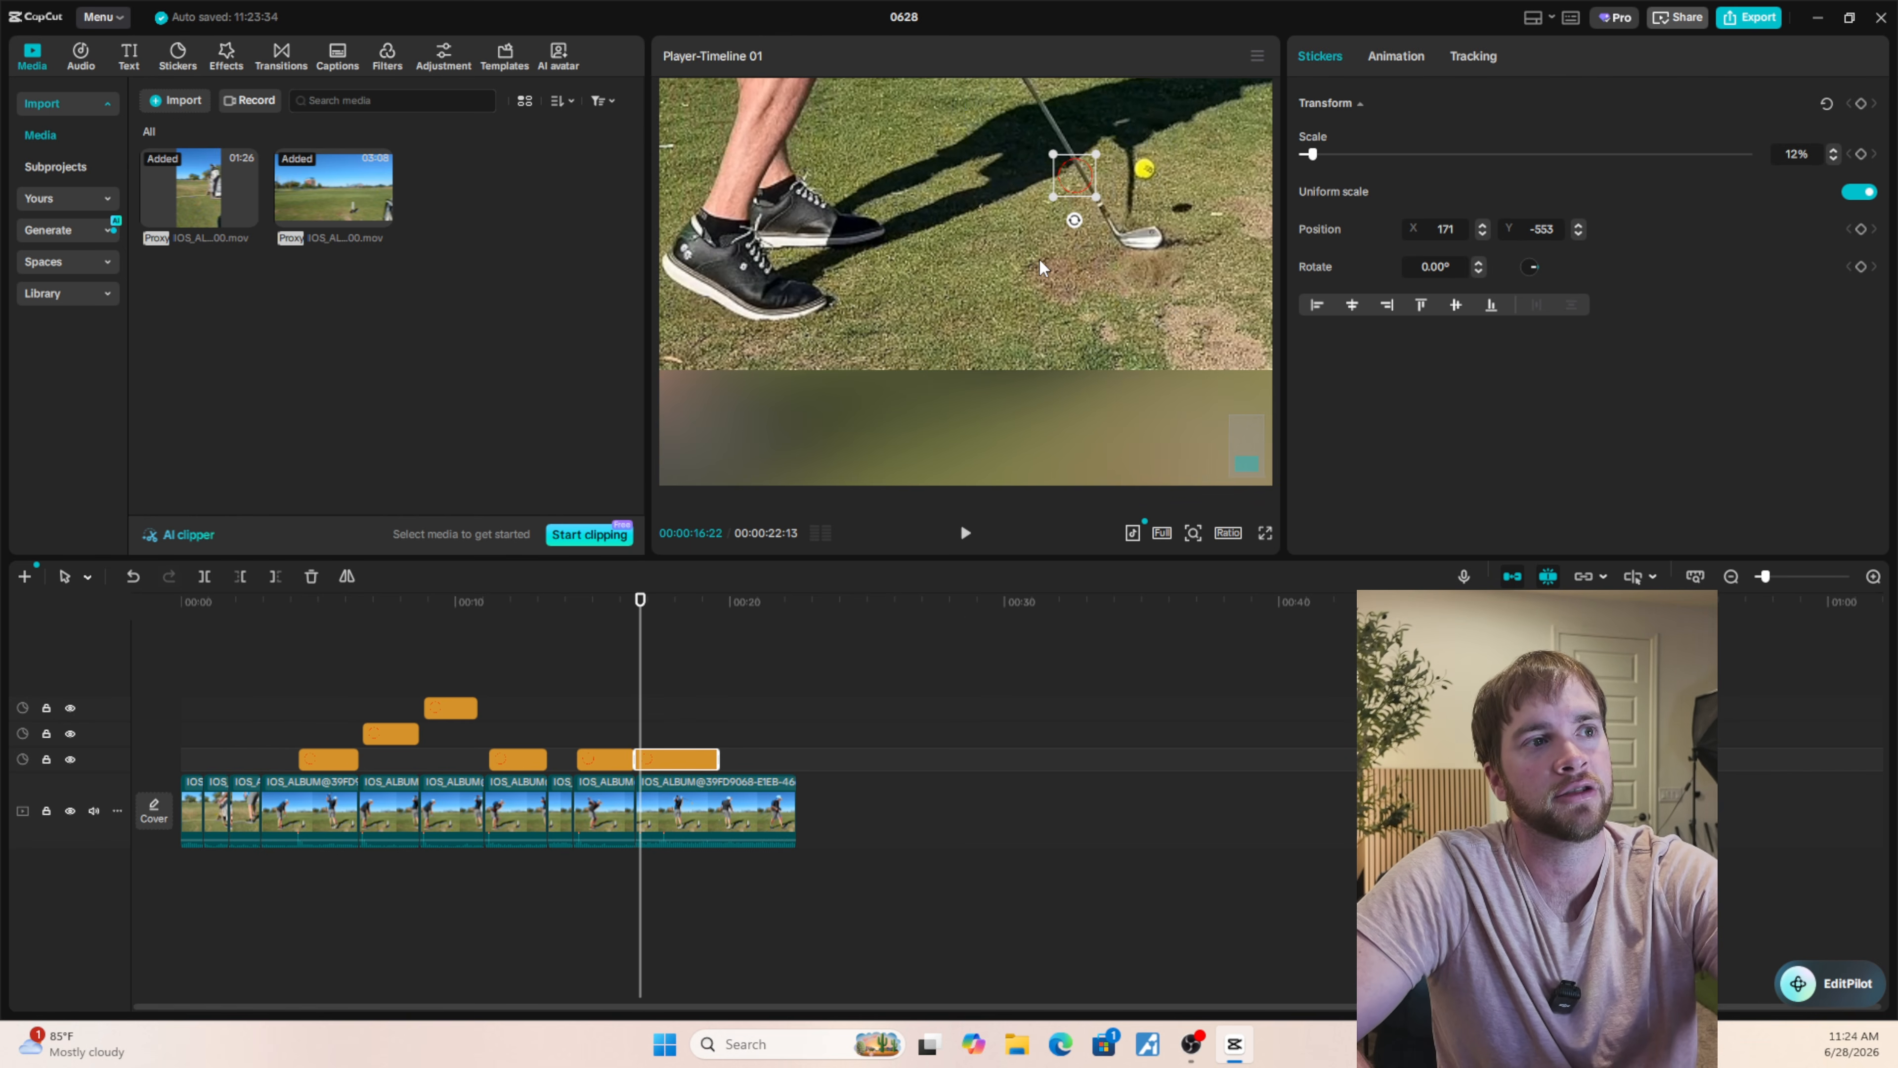
{"action": "key", "text": "Left"}
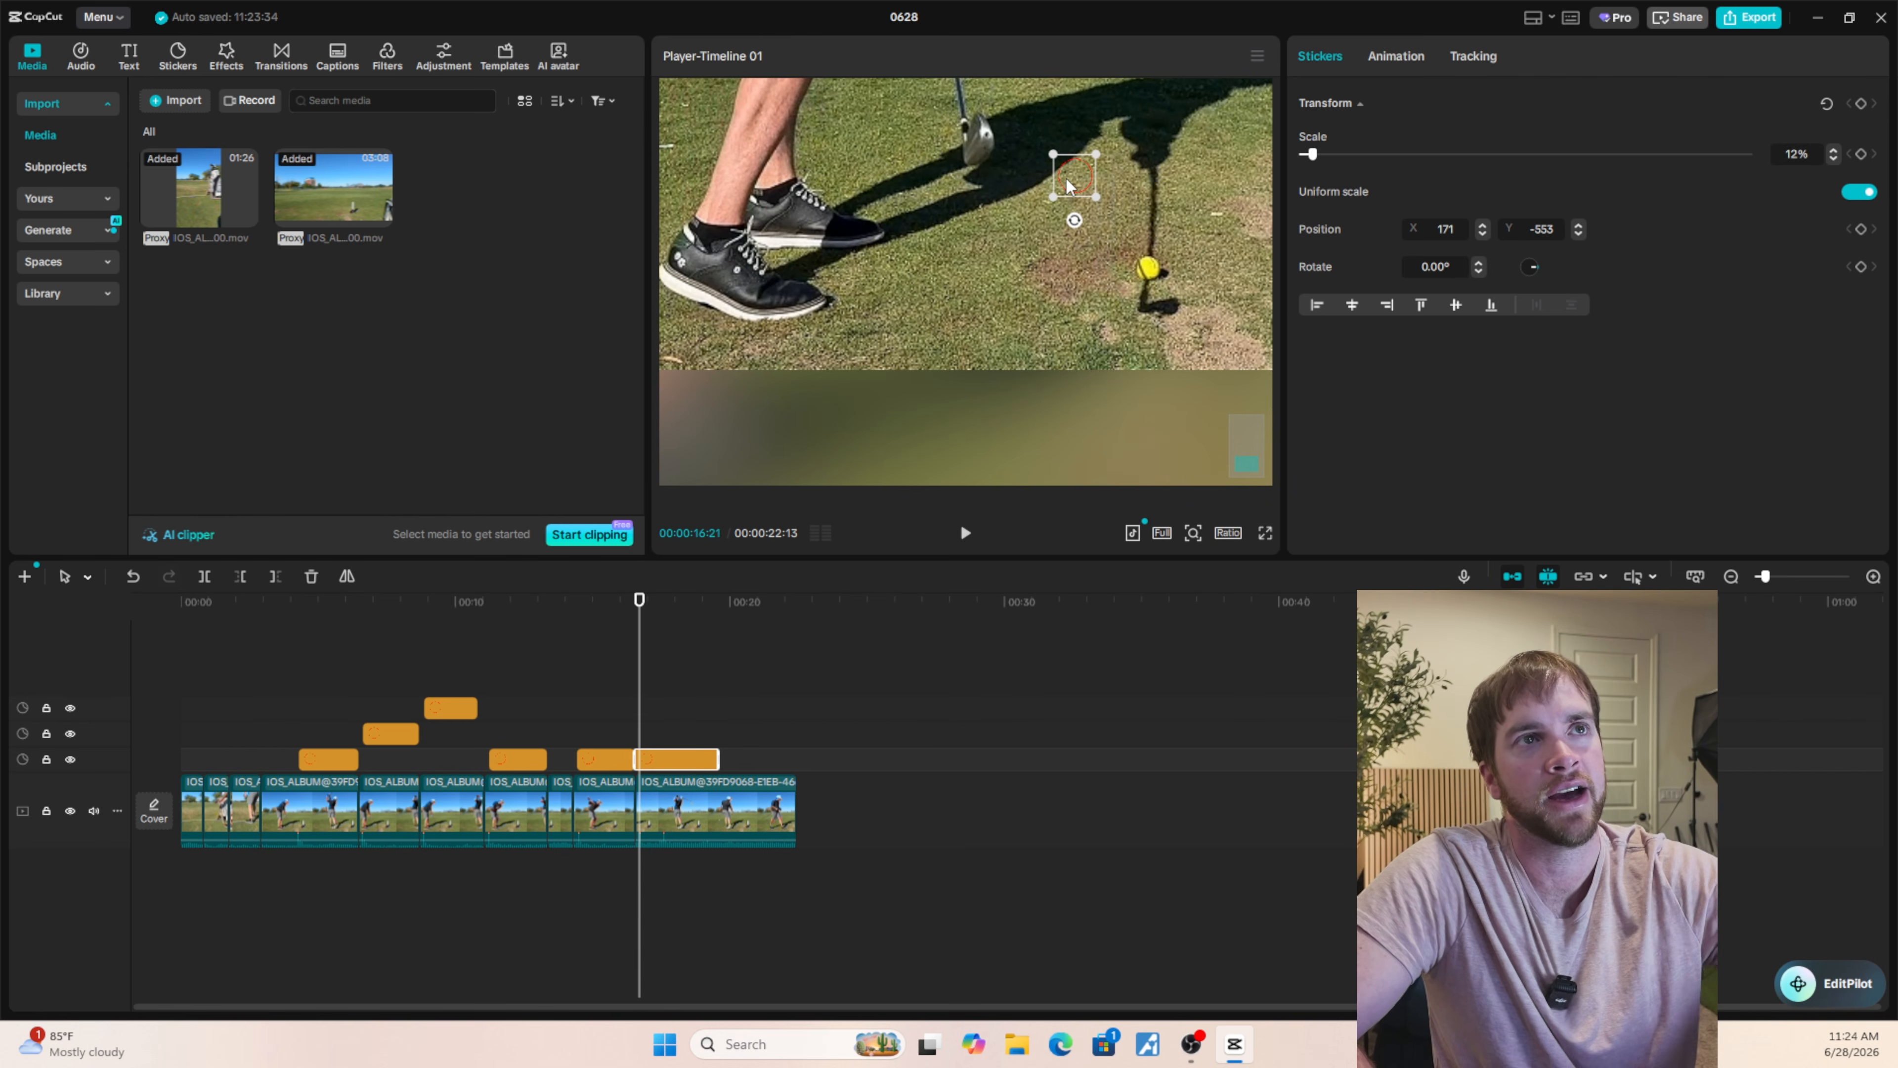
Centre the red circle sticker on the yellow ball at 00:00:16:21, at position X 285, Y -698.
{"action": "left_click_drag", "start_coordinate": [1066, 179], "coordinate": [1141, 274]}
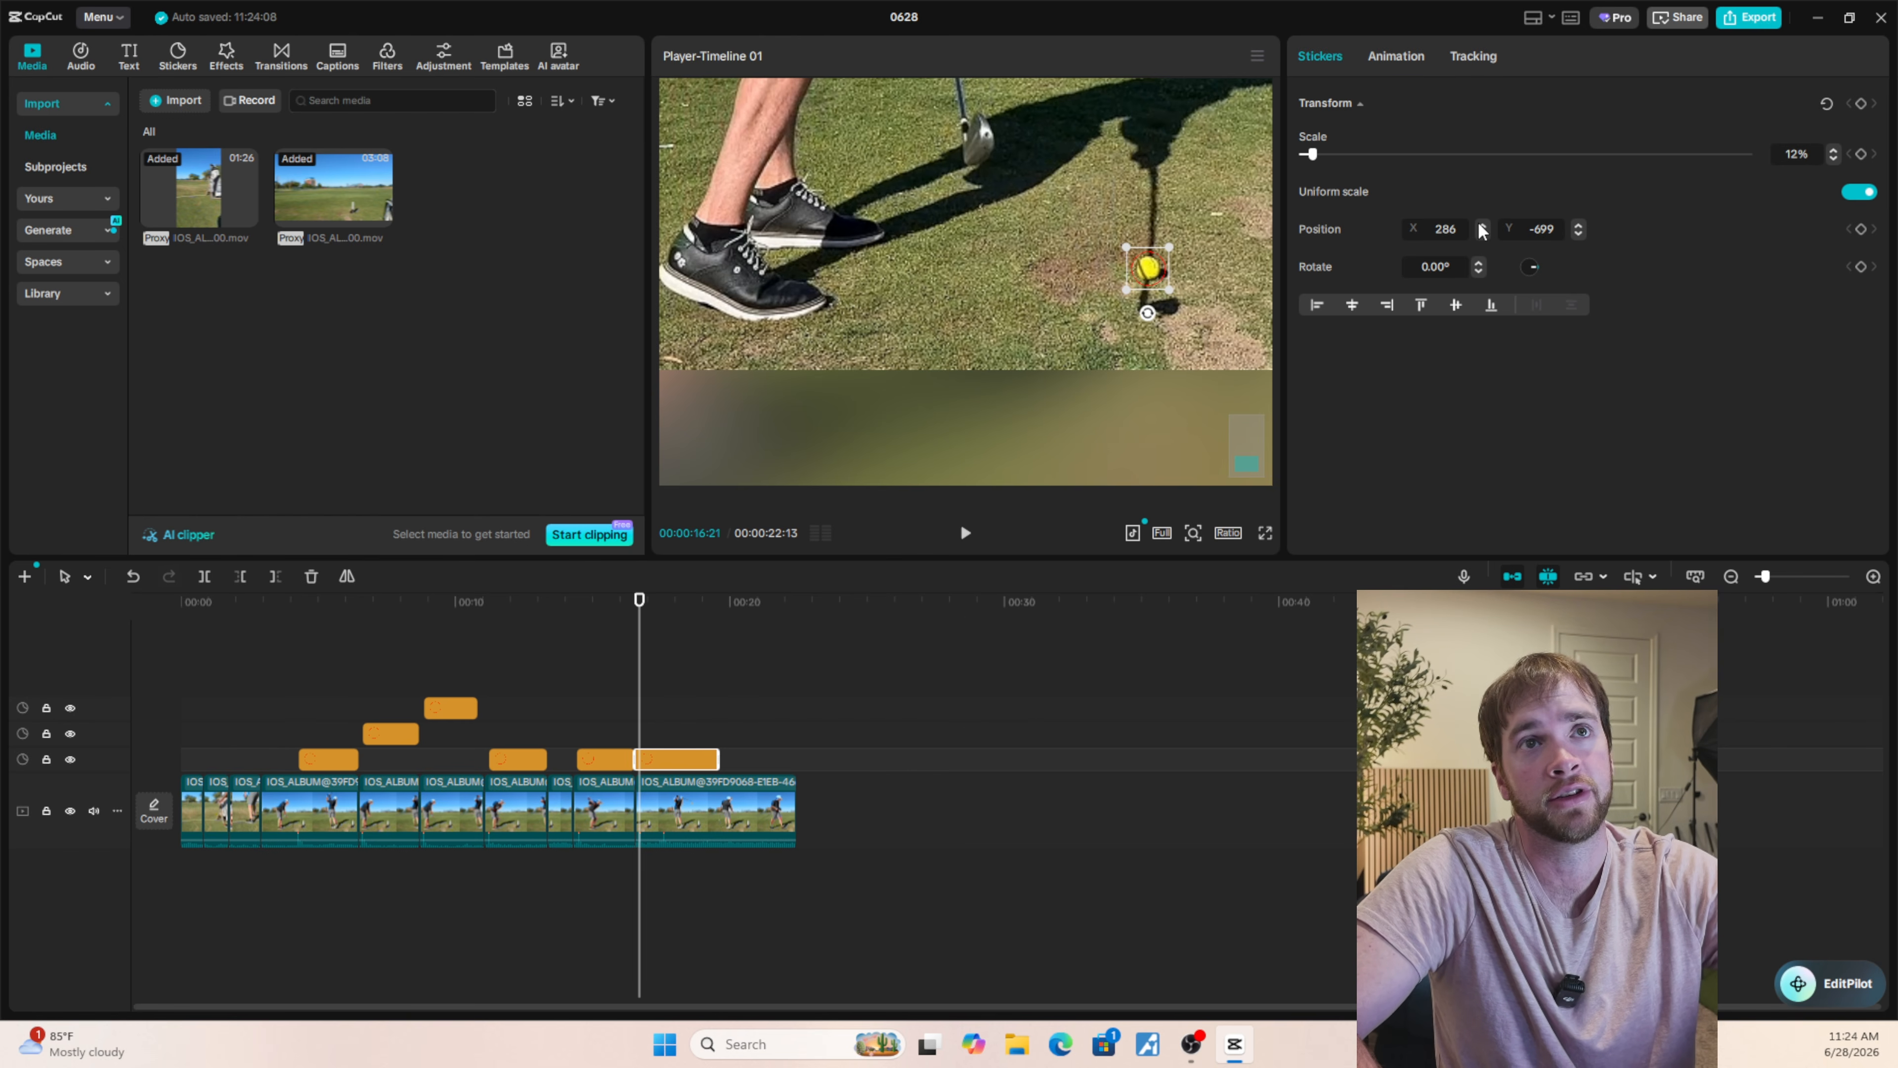
{"action": "left_click", "coordinate": [1579, 225]}
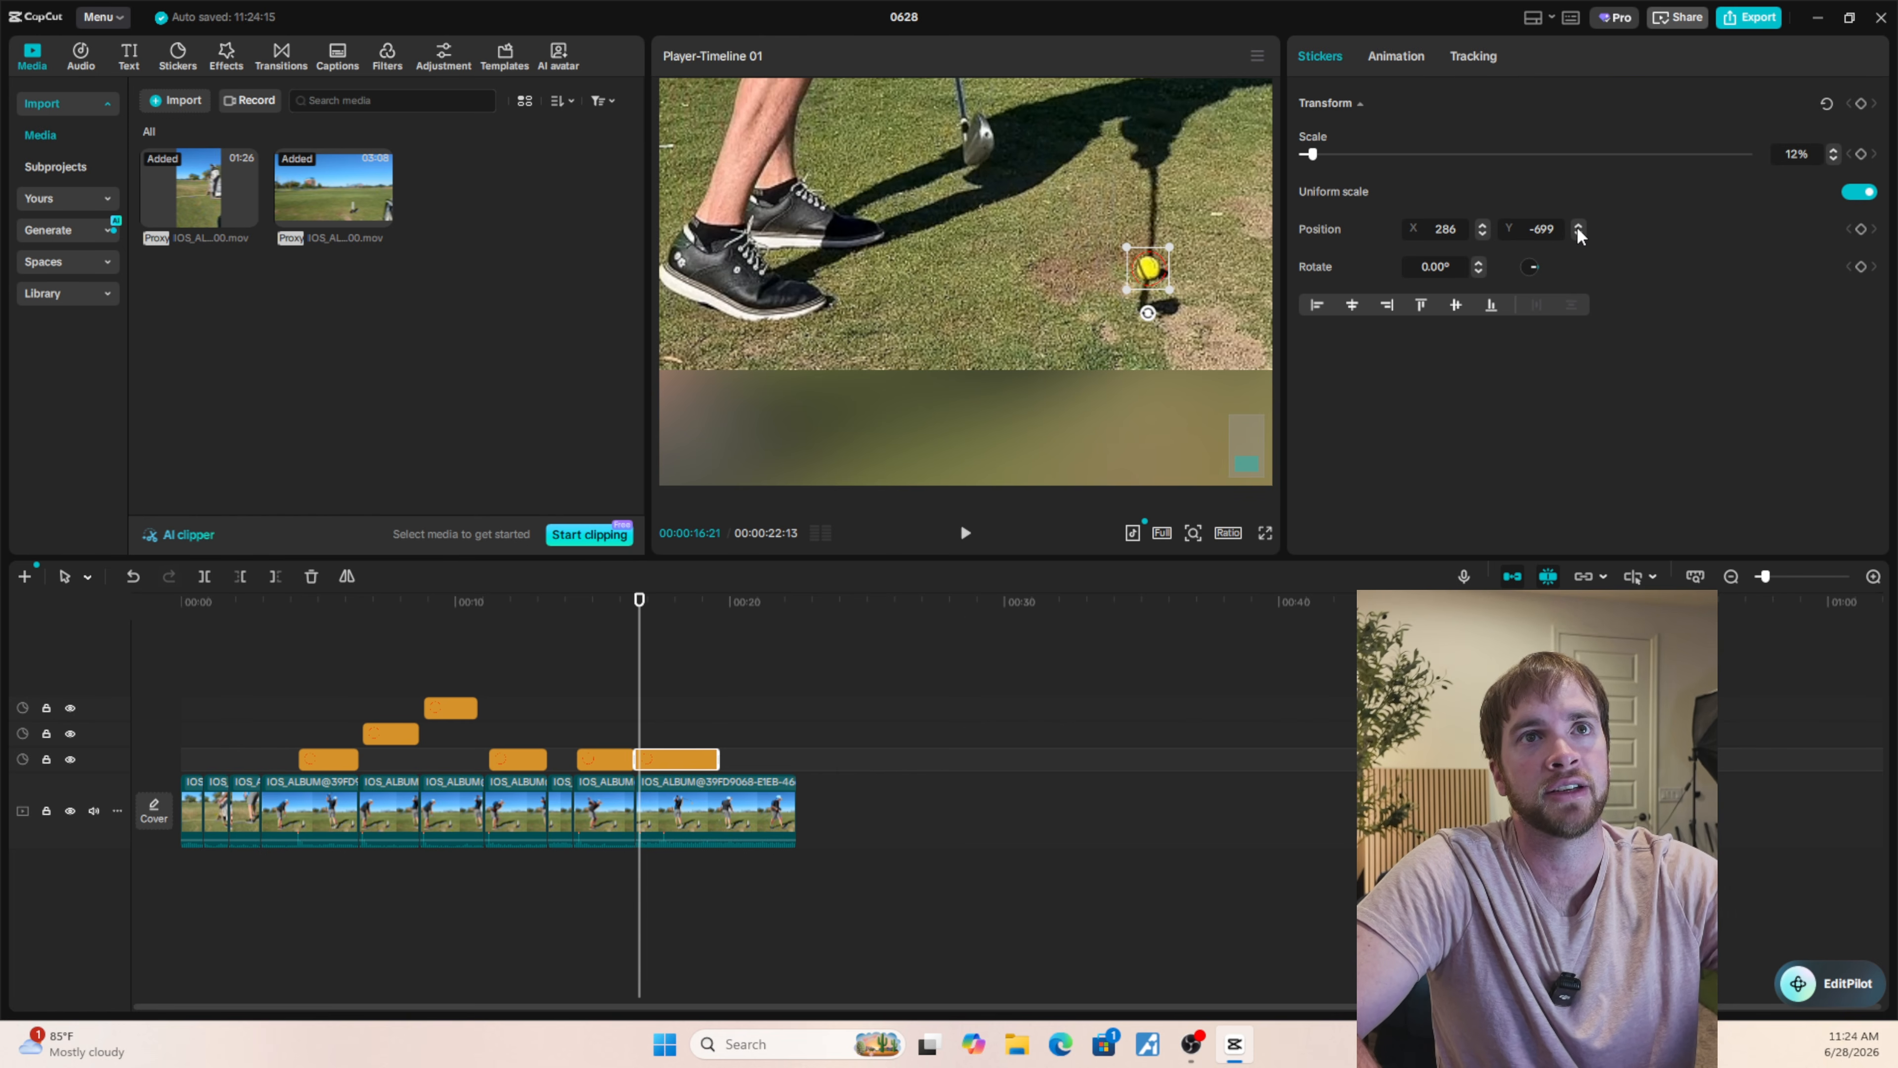
{"action": "left_click", "coordinate": [1480, 232]}
{"action": "left_click", "coordinate": [1480, 232]}
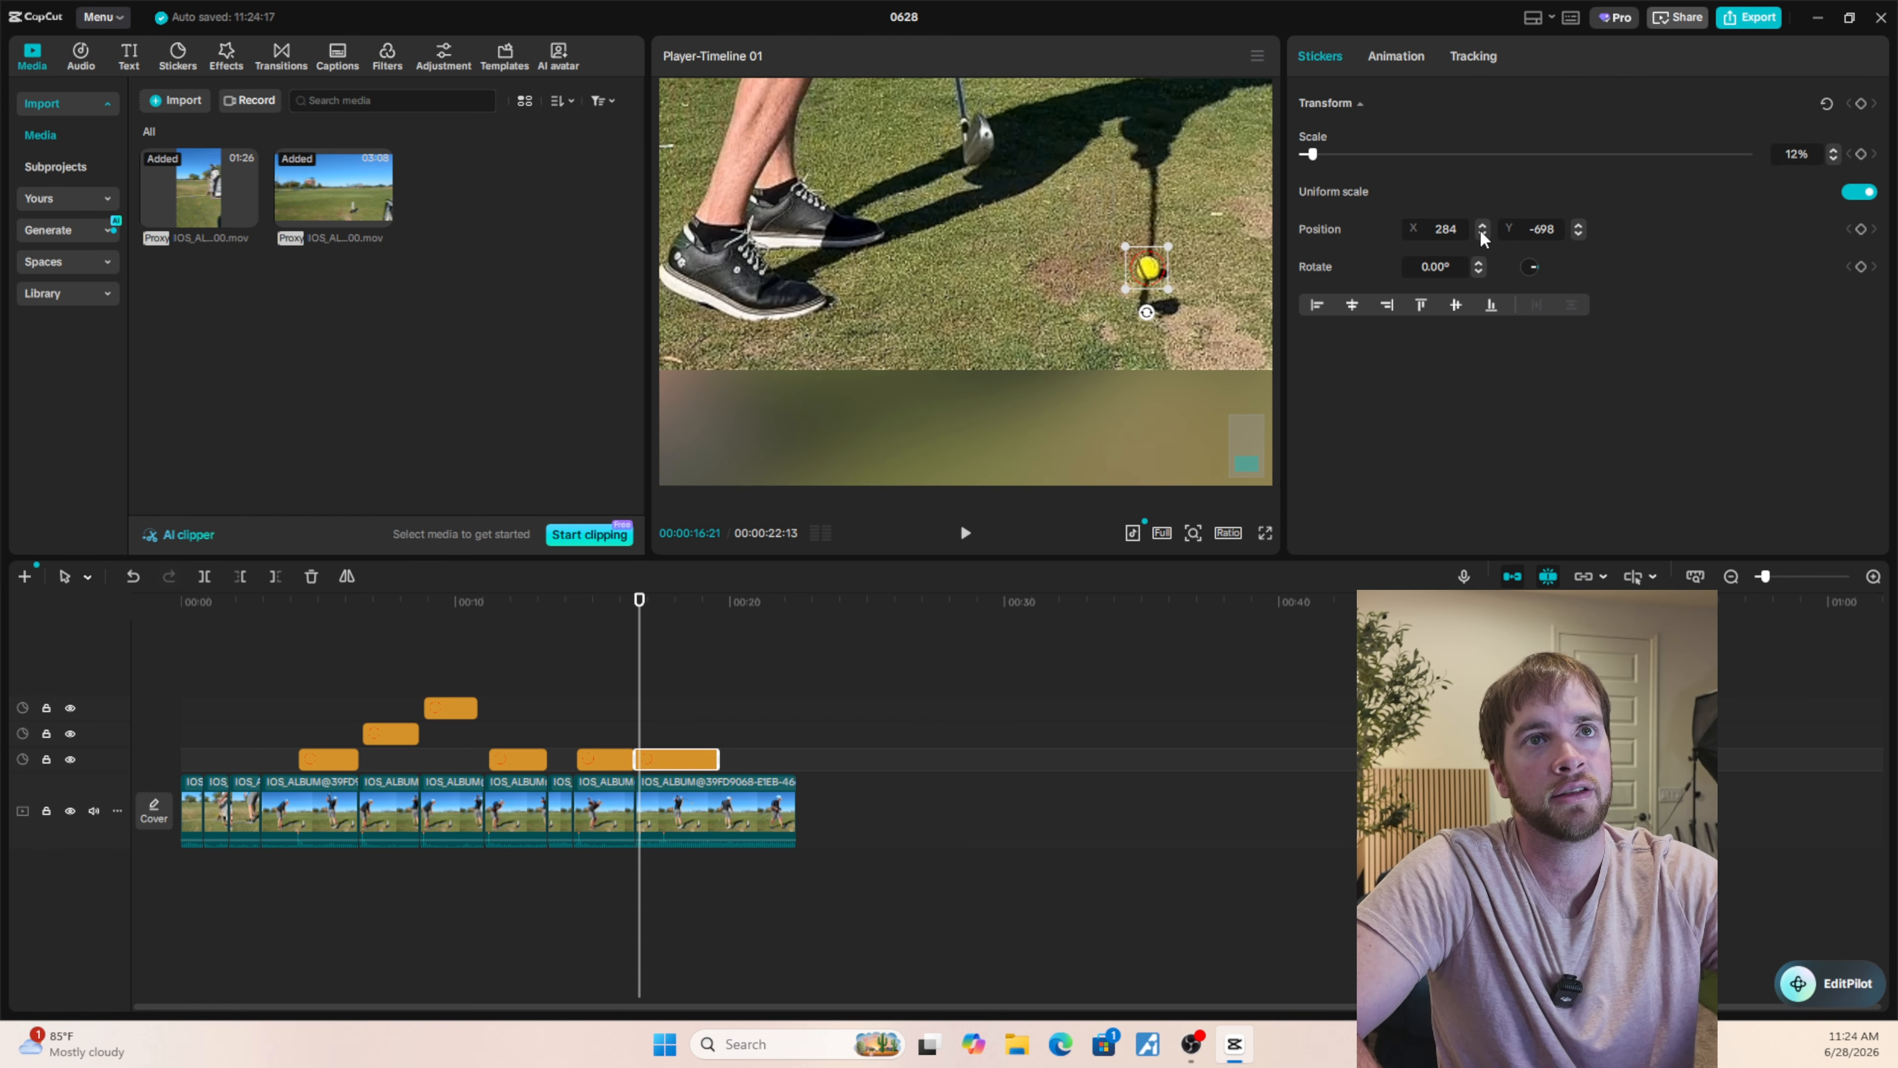
{"action": "left_click", "coordinate": [1483, 225]}
{"action": "left_click", "coordinate": [1482, 225]}
{"action": "left_click", "coordinate": [1483, 229]}
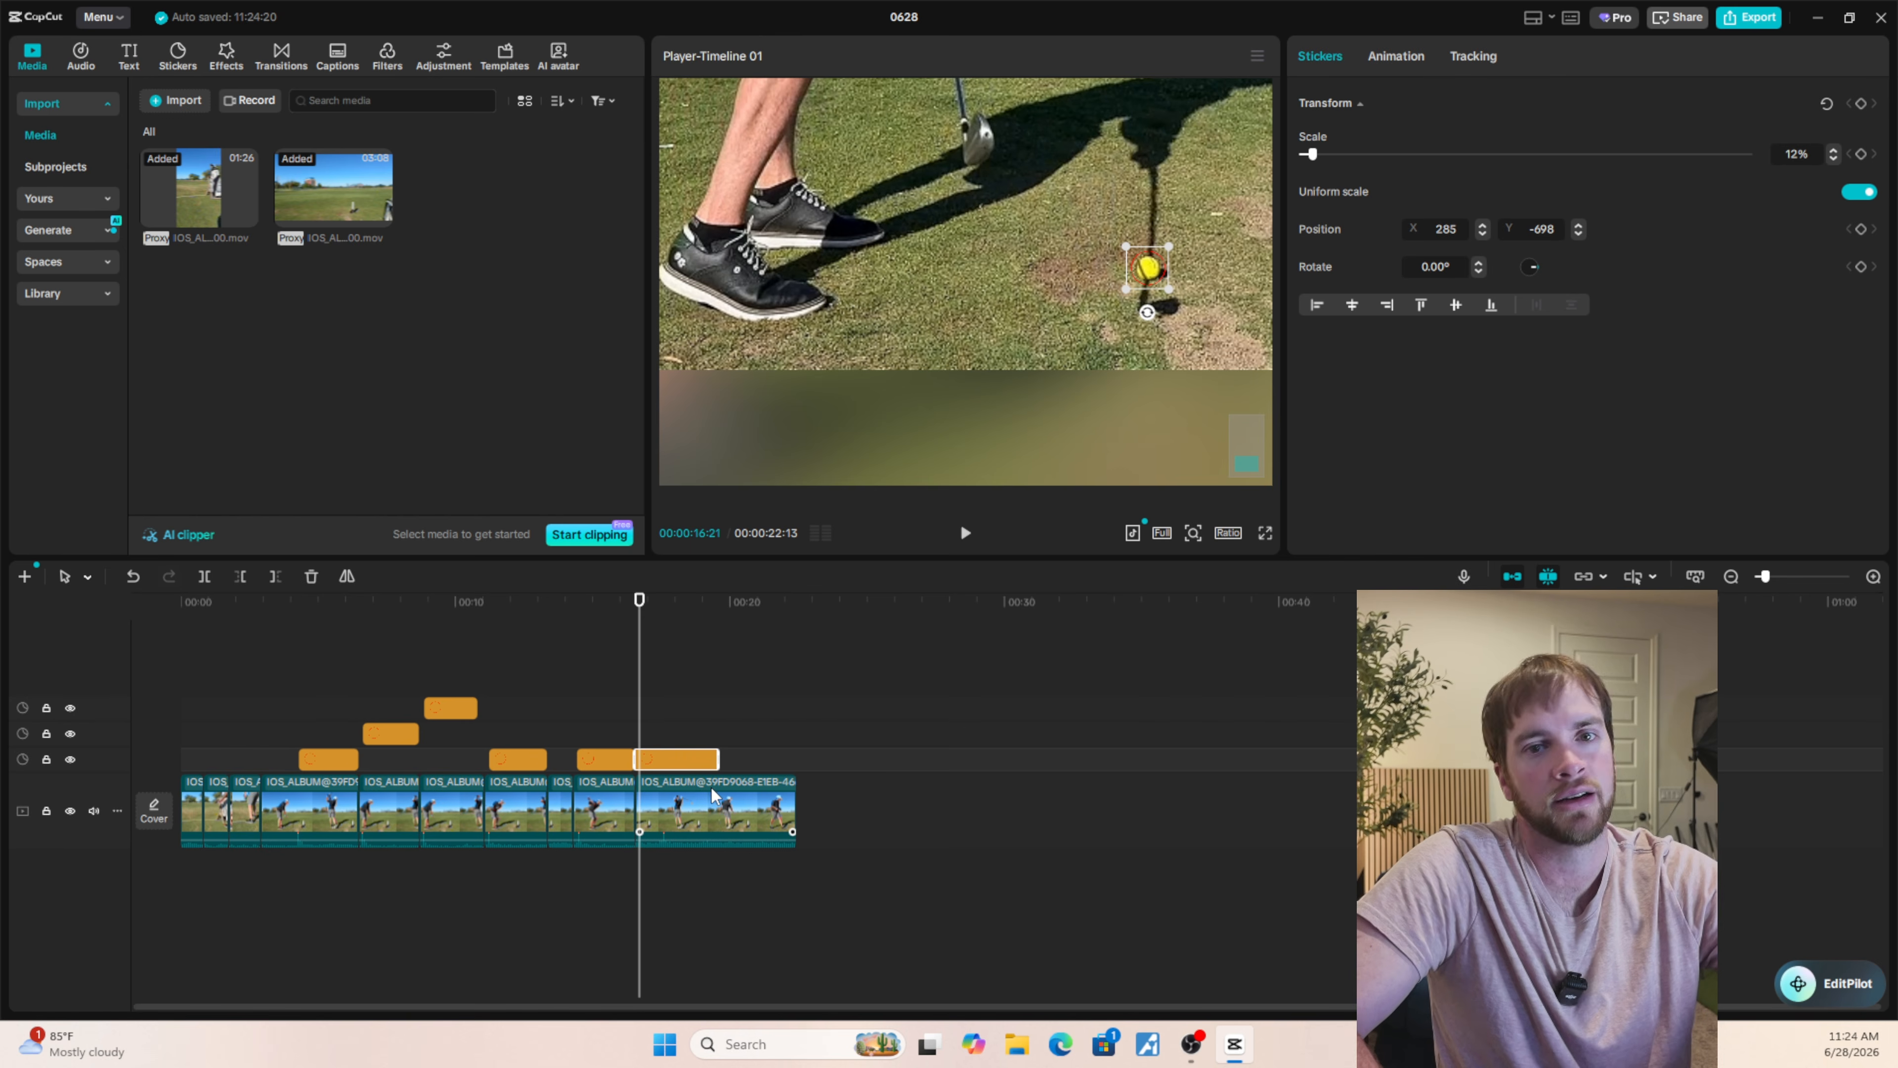
Make the red circle sticker start at 00:00:16:21 on the timeline and check the frames on either side.
{"action": "scroll", "coordinate": [680, 789], "scroll_direction": "up", "scroll_amount": 2}
{"action": "scroll", "coordinate": [839, 762], "scroll_direction": "up", "scroll_amount": 3}
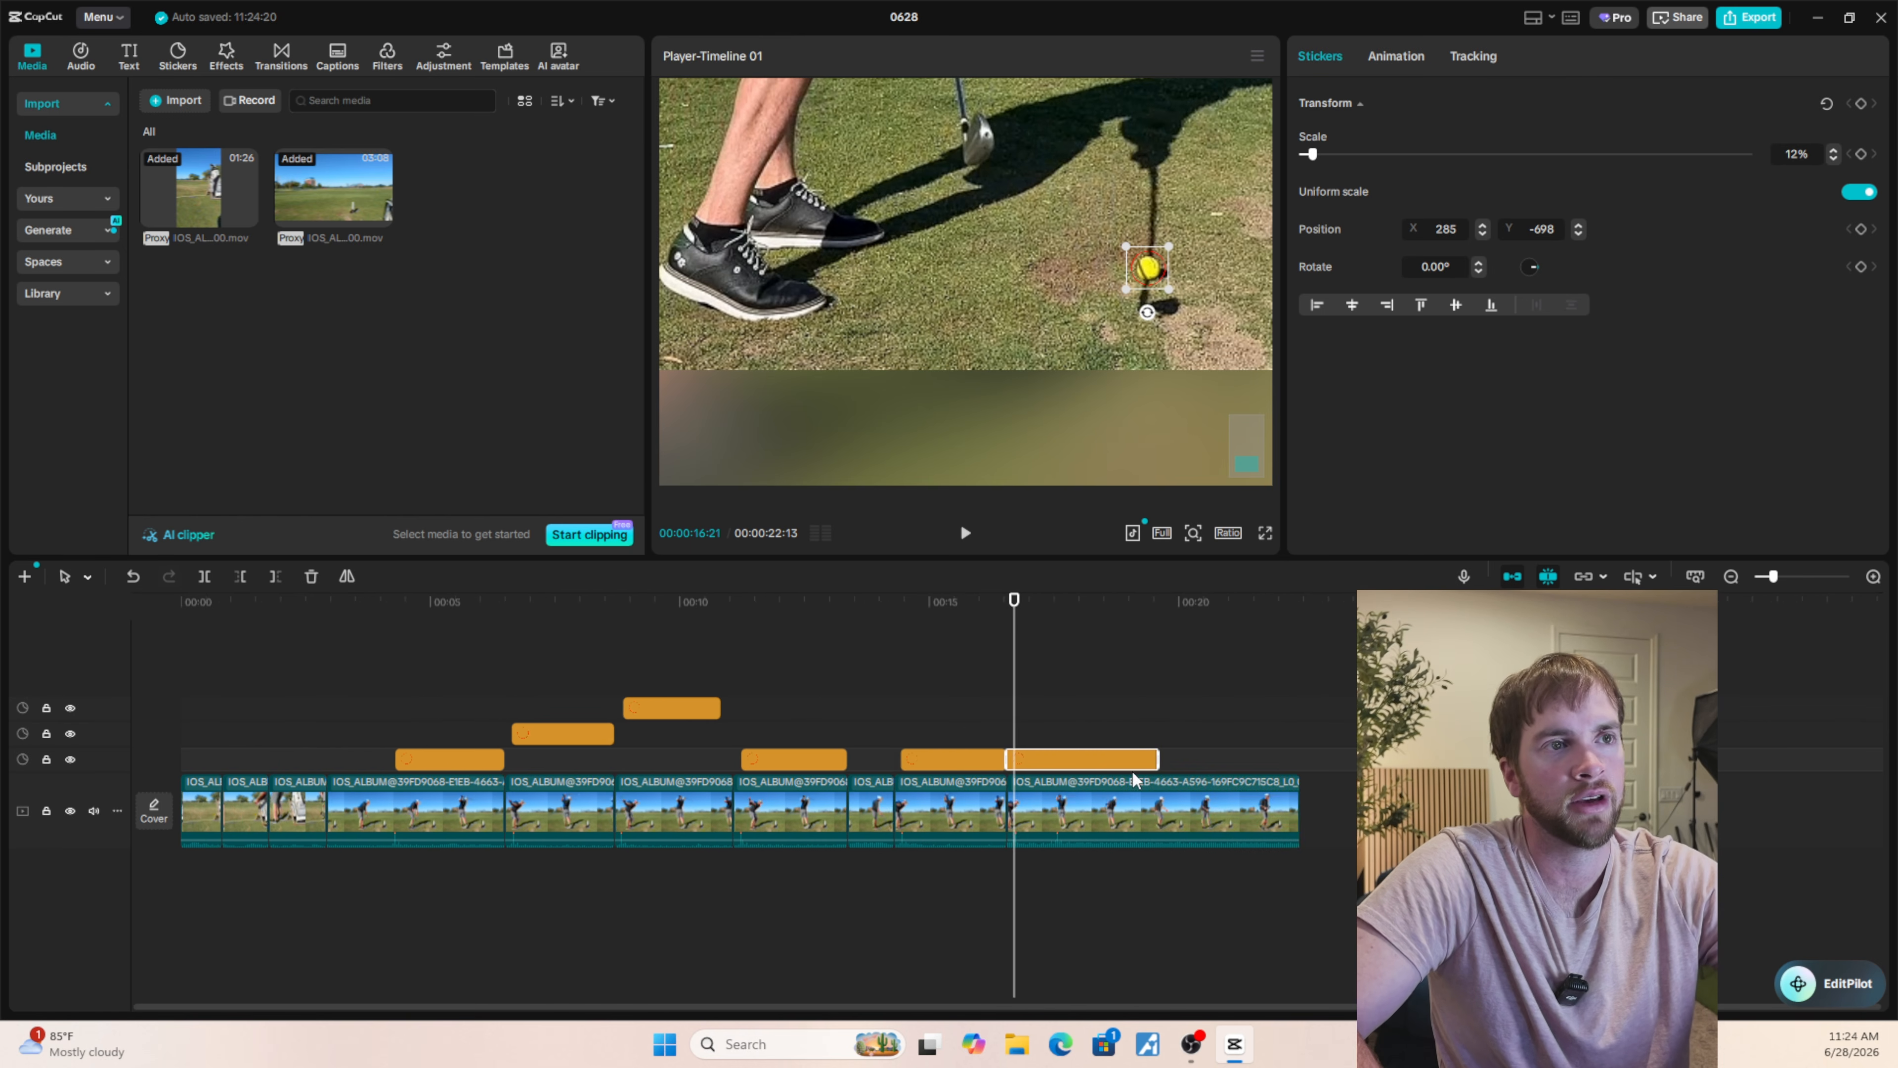
{"action": "scroll", "coordinate": [1193, 760], "scroll_direction": "up", "scroll_amount": 2}
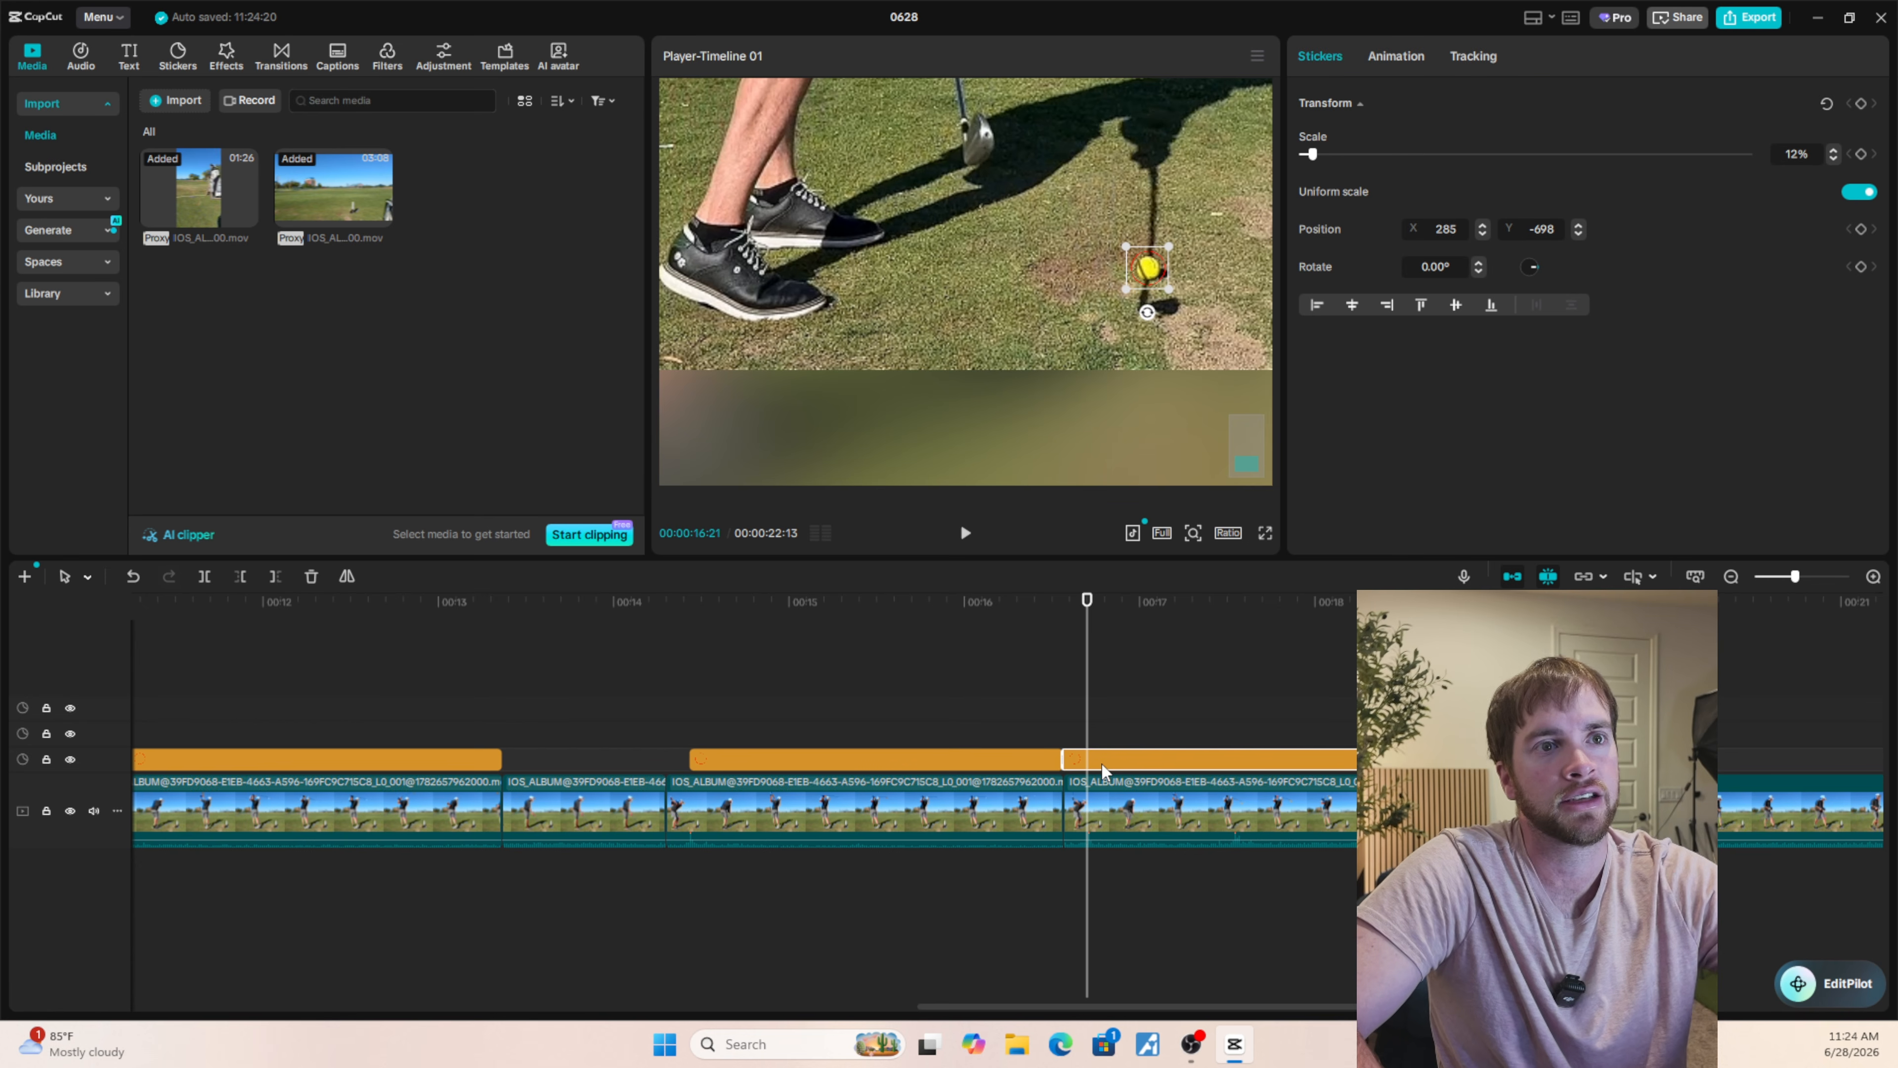
{"action": "left_click_drag", "start_coordinate": [1110, 763], "coordinate": [1127, 761]}
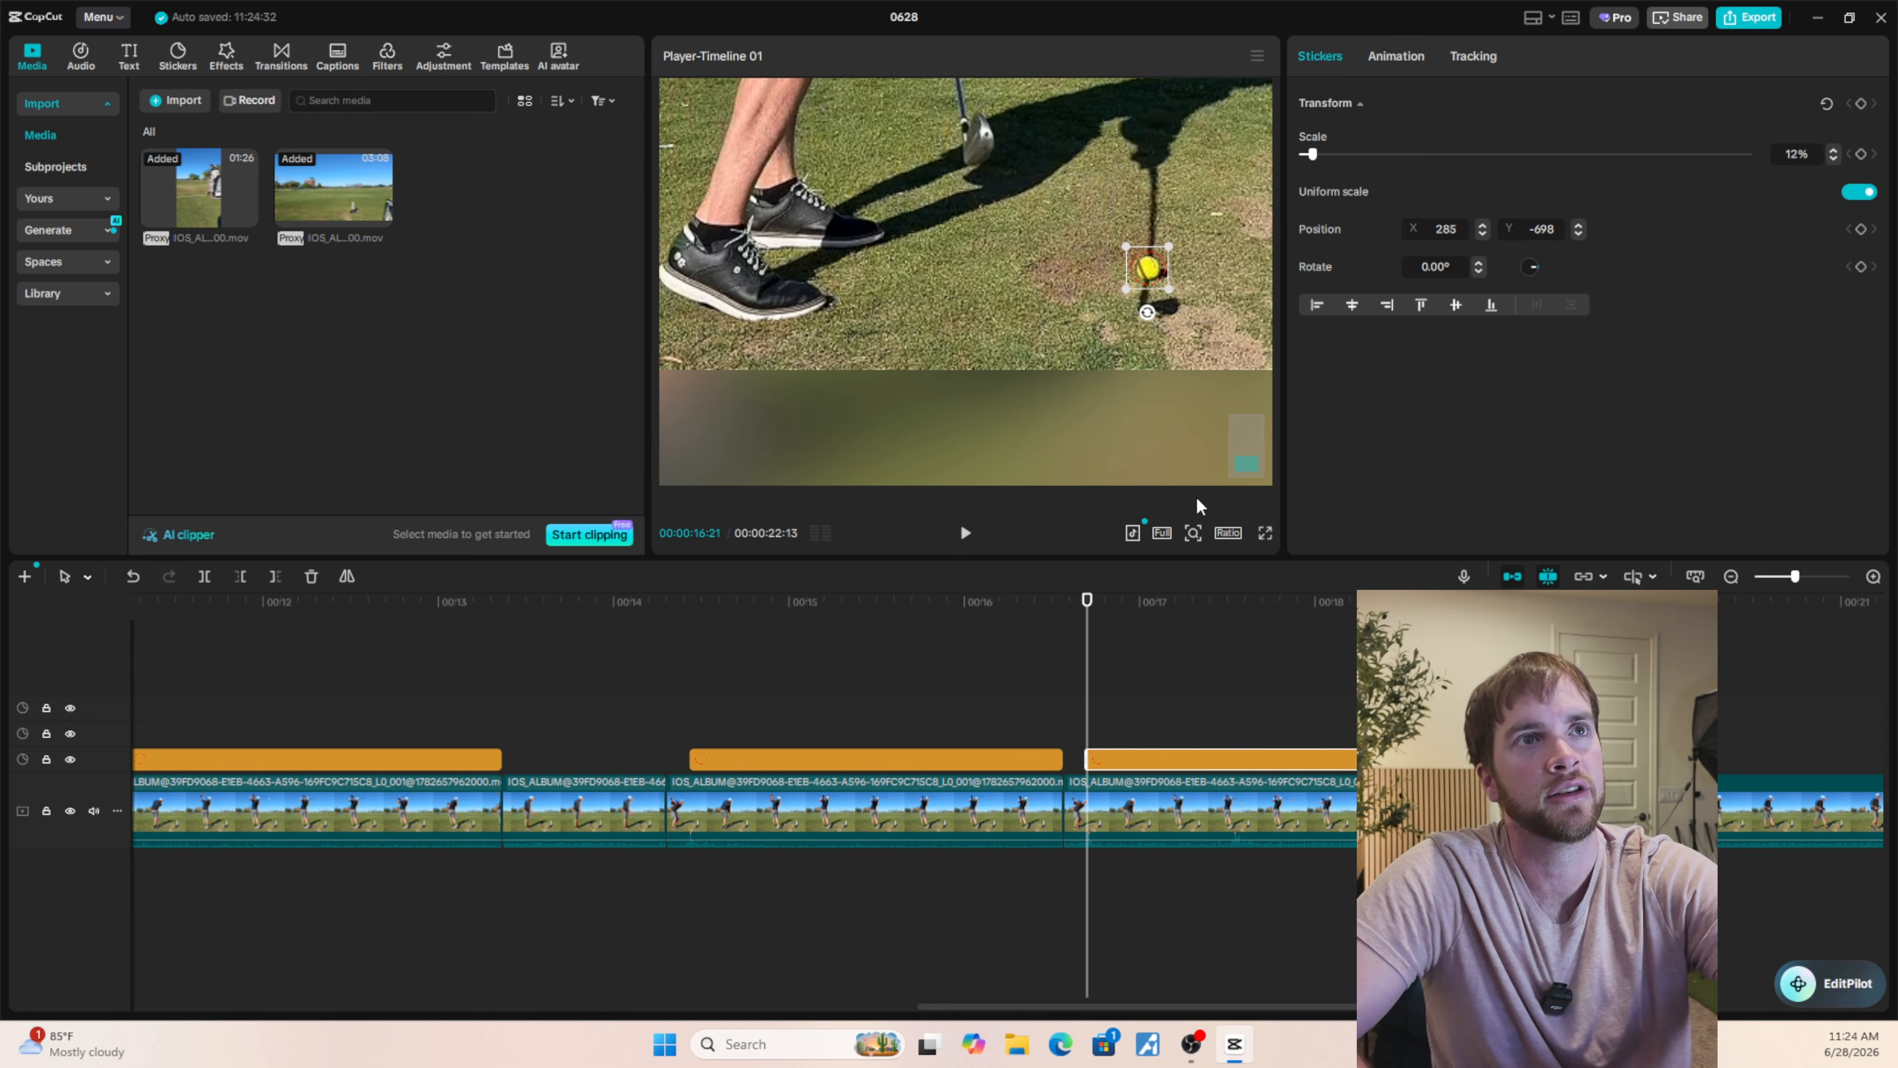
{"action": "key", "text": "Left"}
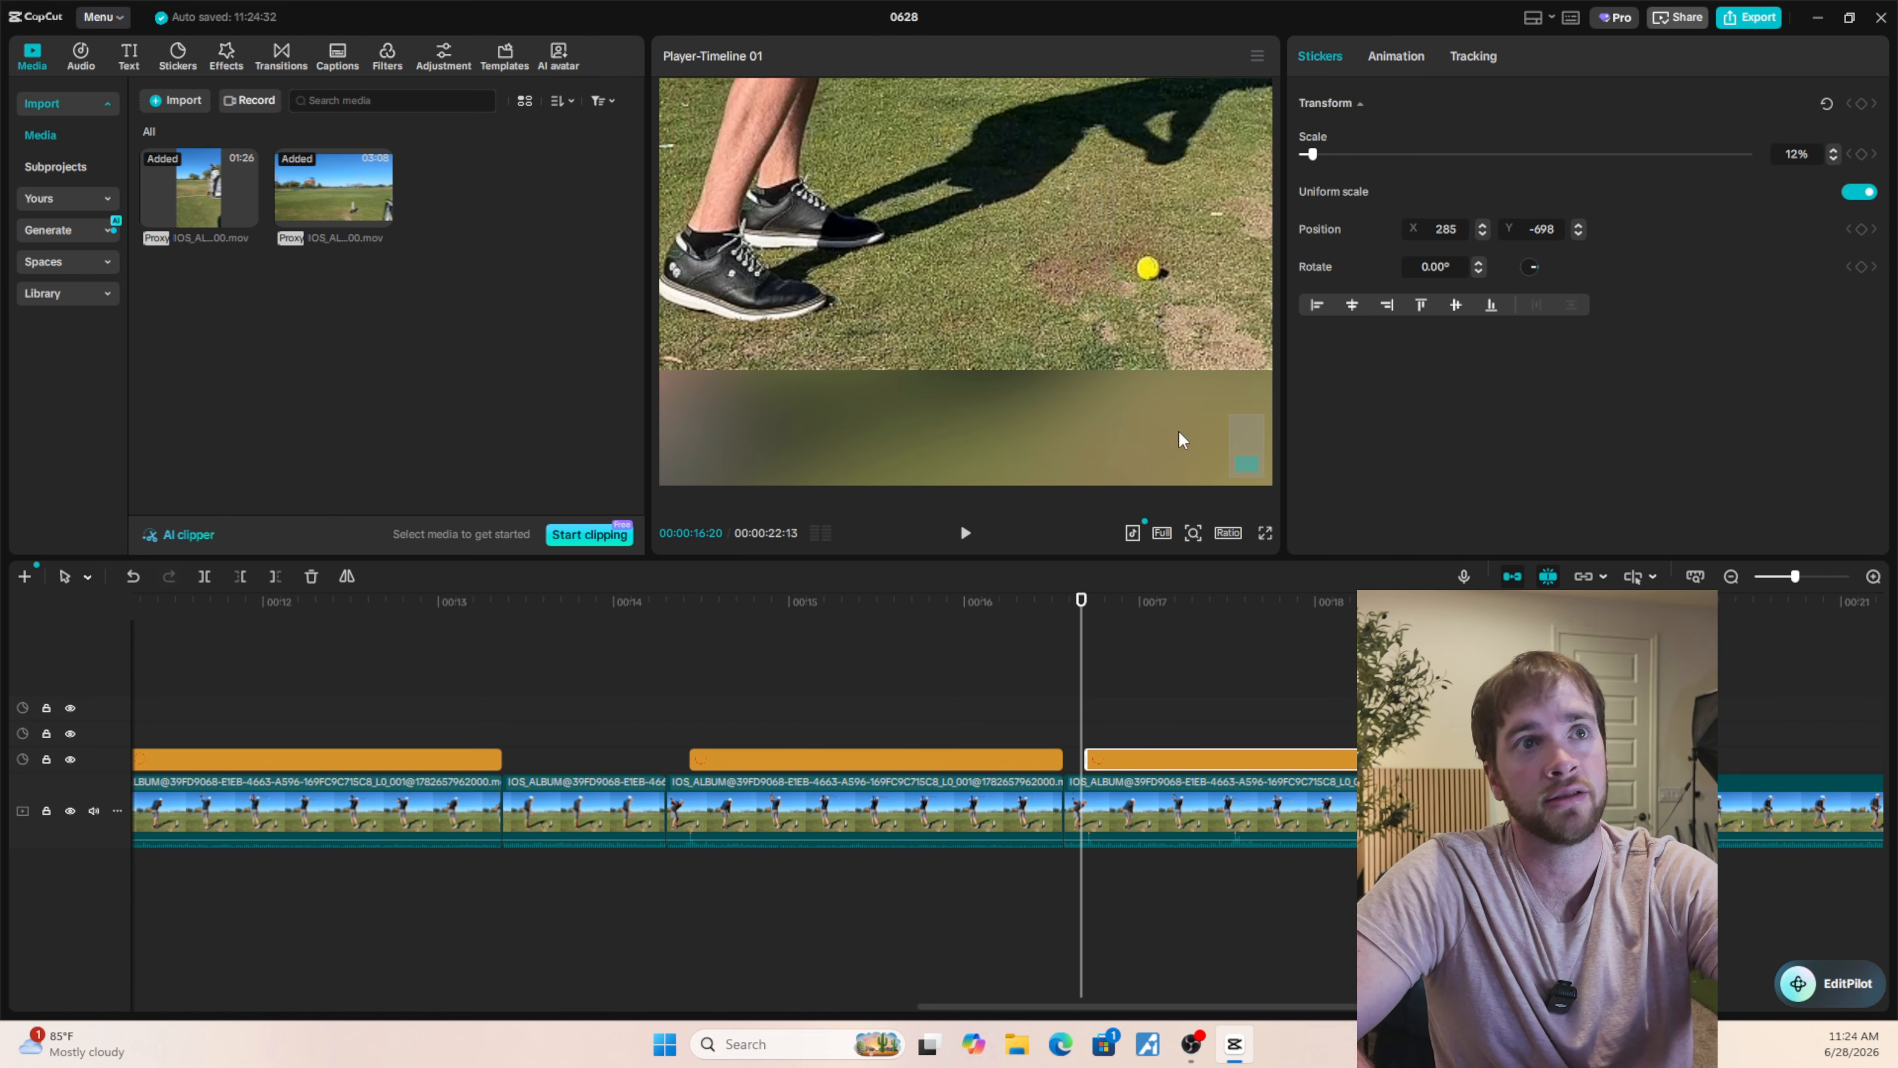
{"action": "key", "text": "Right"}
{"action": "key", "text": "Right"}
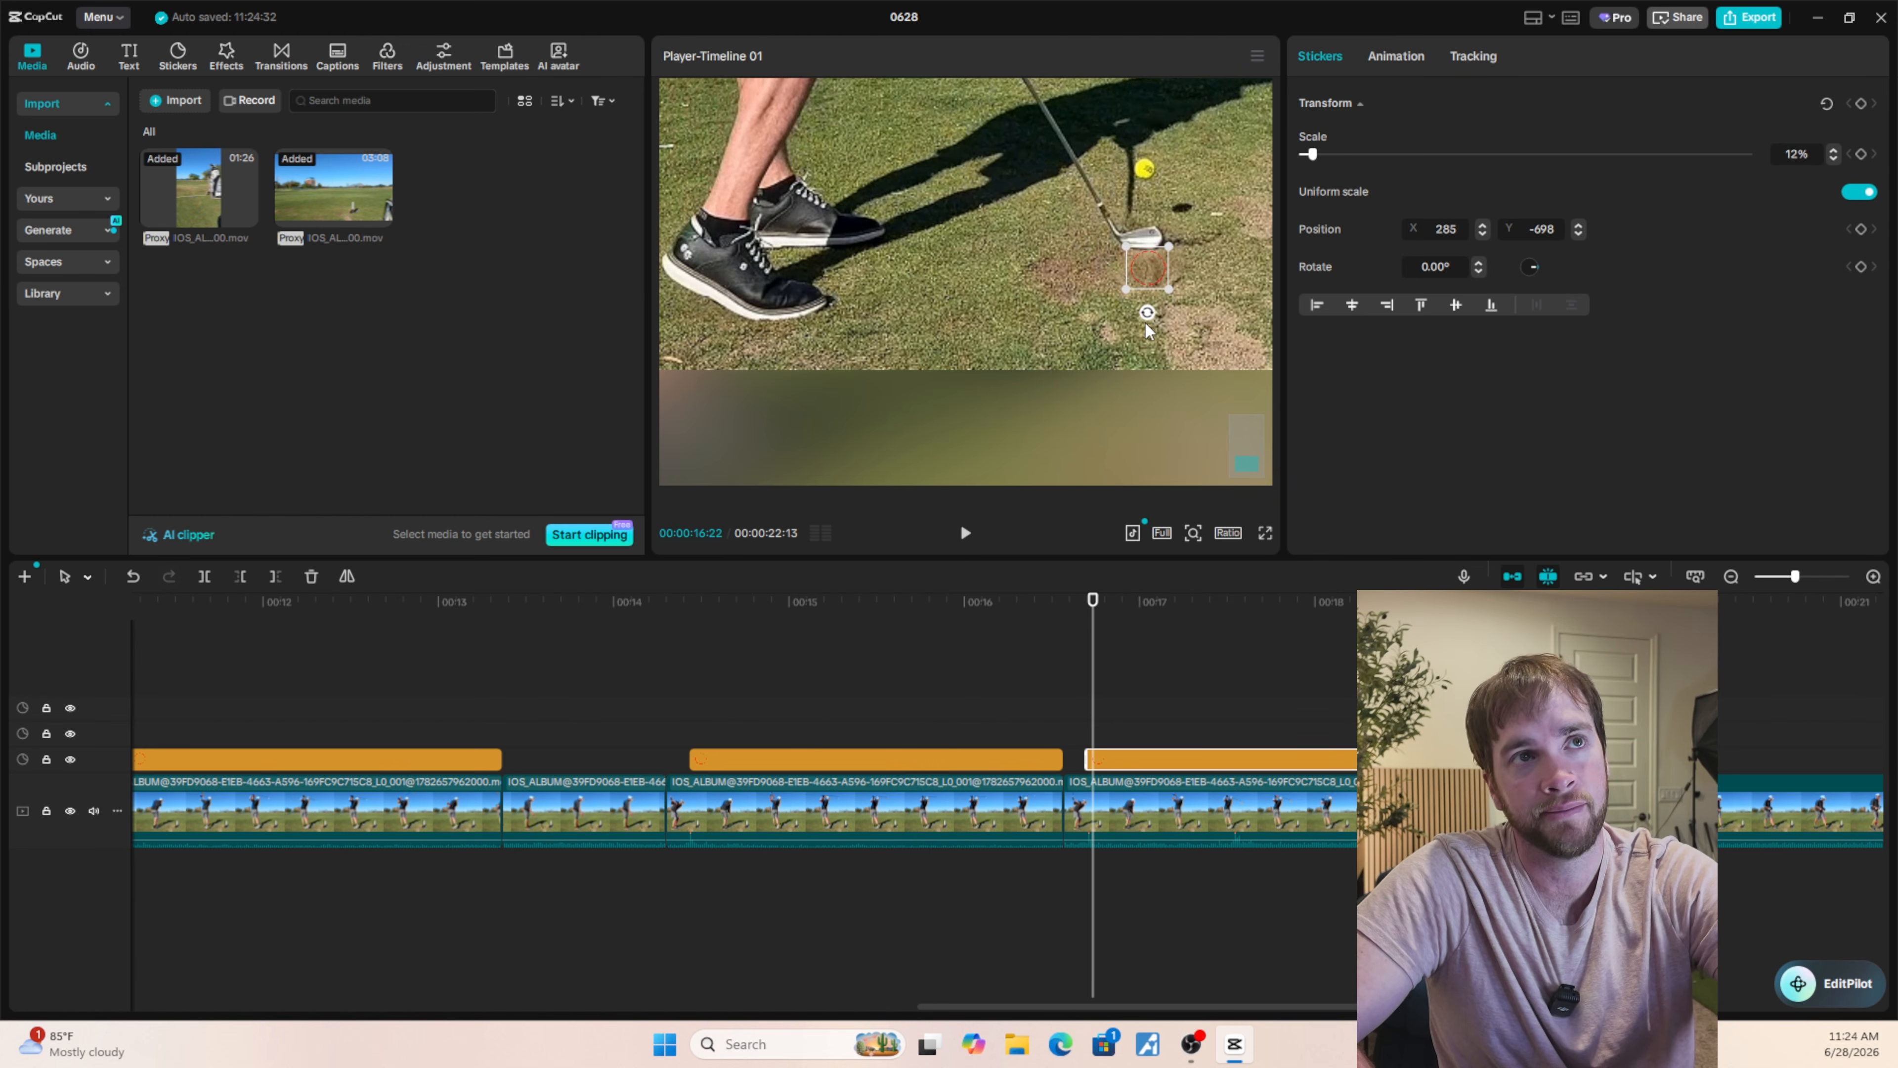
{"action": "key", "text": "Left"}
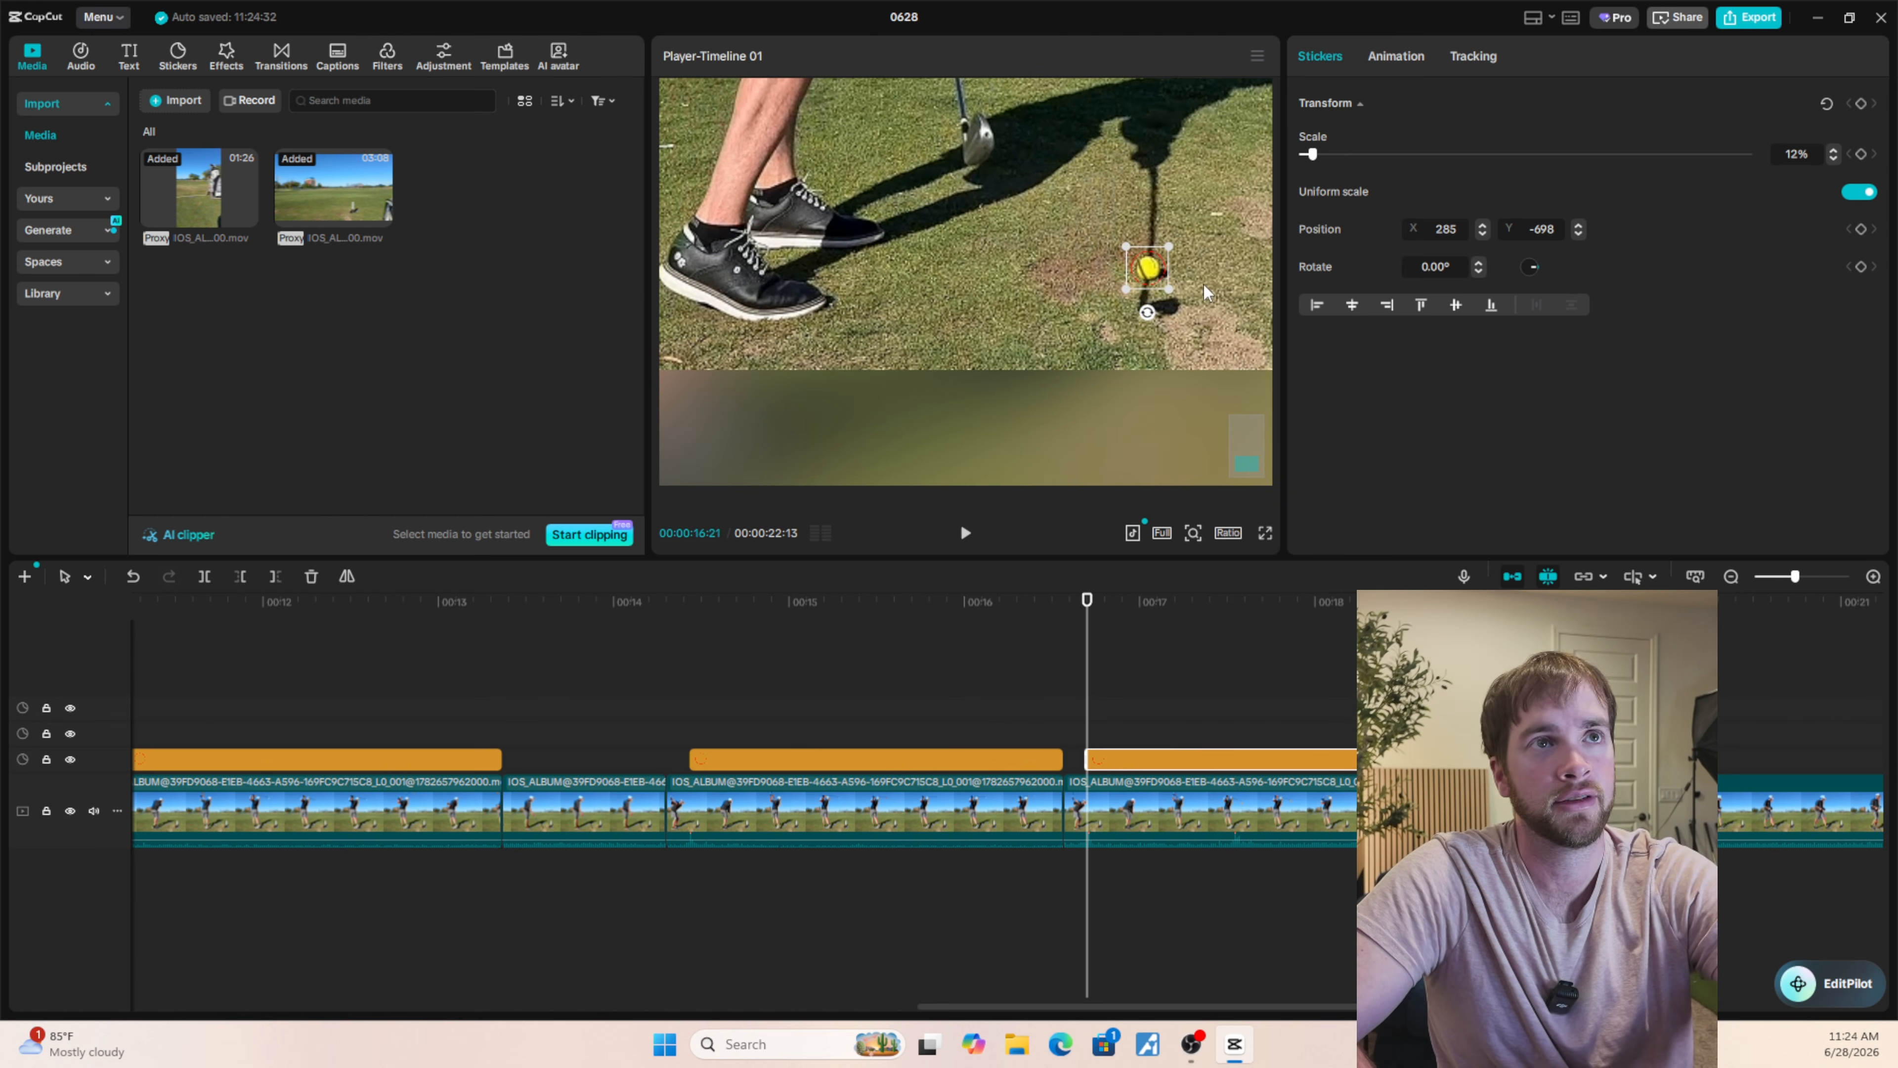
Add a keyframe for all transform properties of the red circle sticker at 00:00:16:21.
{"action": "scroll", "coordinate": [1182, 755], "scroll_direction": "up", "scroll_amount": 4}
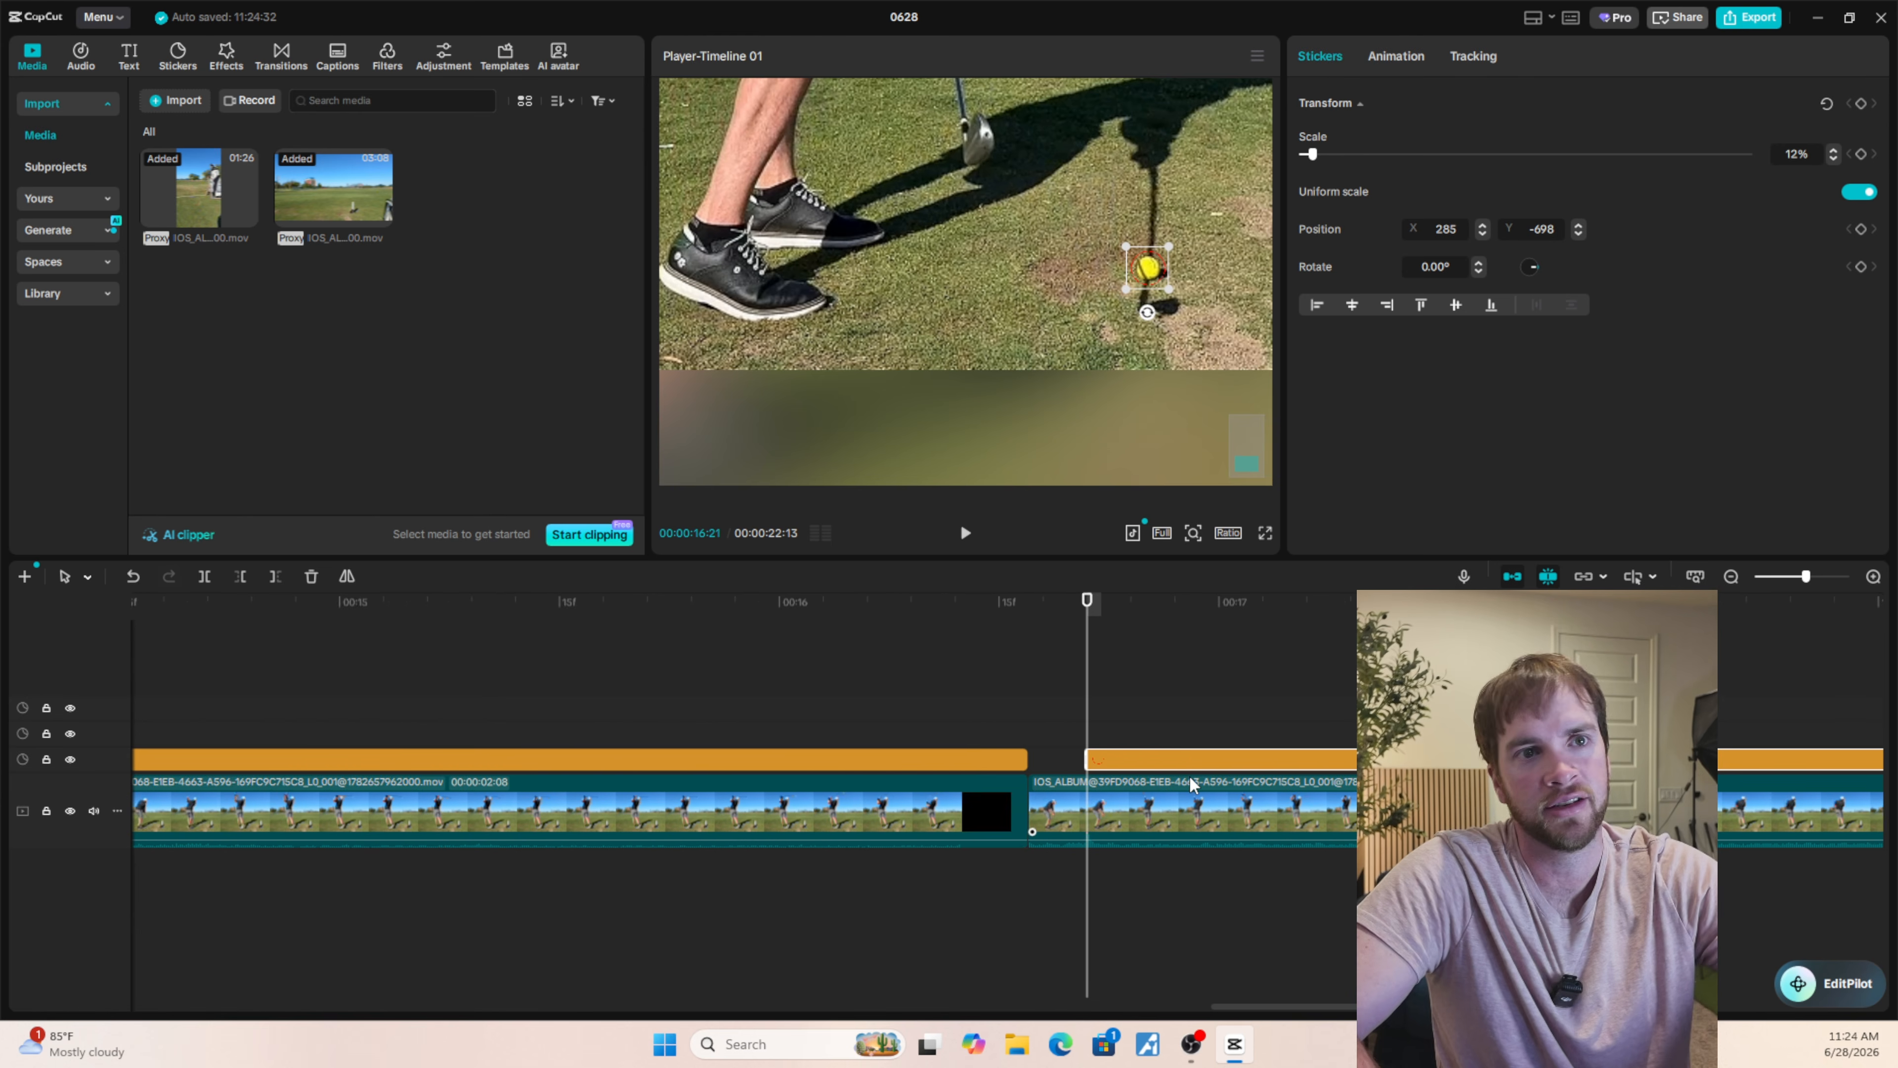
{"action": "scroll", "coordinate": [1189, 781], "scroll_direction": "down", "scroll_amount": 2}
{"action": "scroll", "coordinate": [1188, 781], "scroll_direction": "up", "scroll_amount": 2}
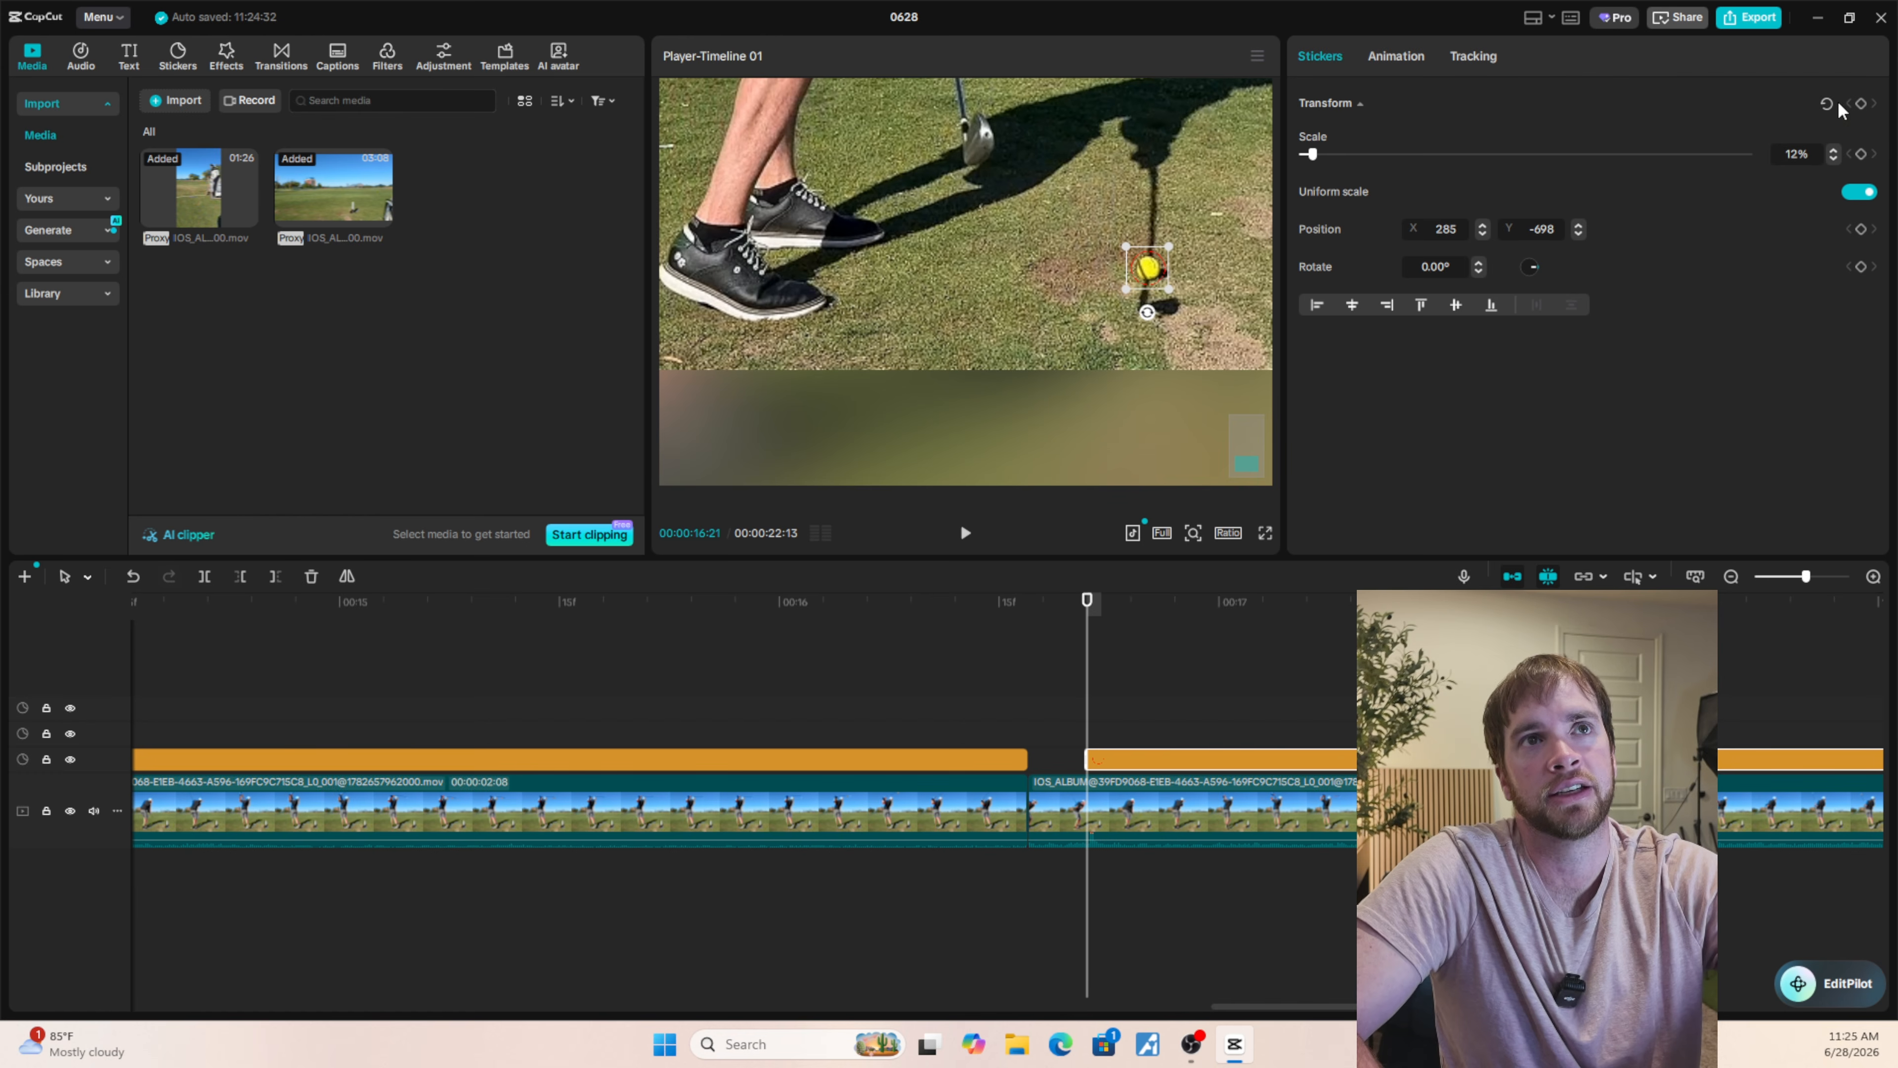
{"action": "left_click", "coordinate": [1861, 104]}
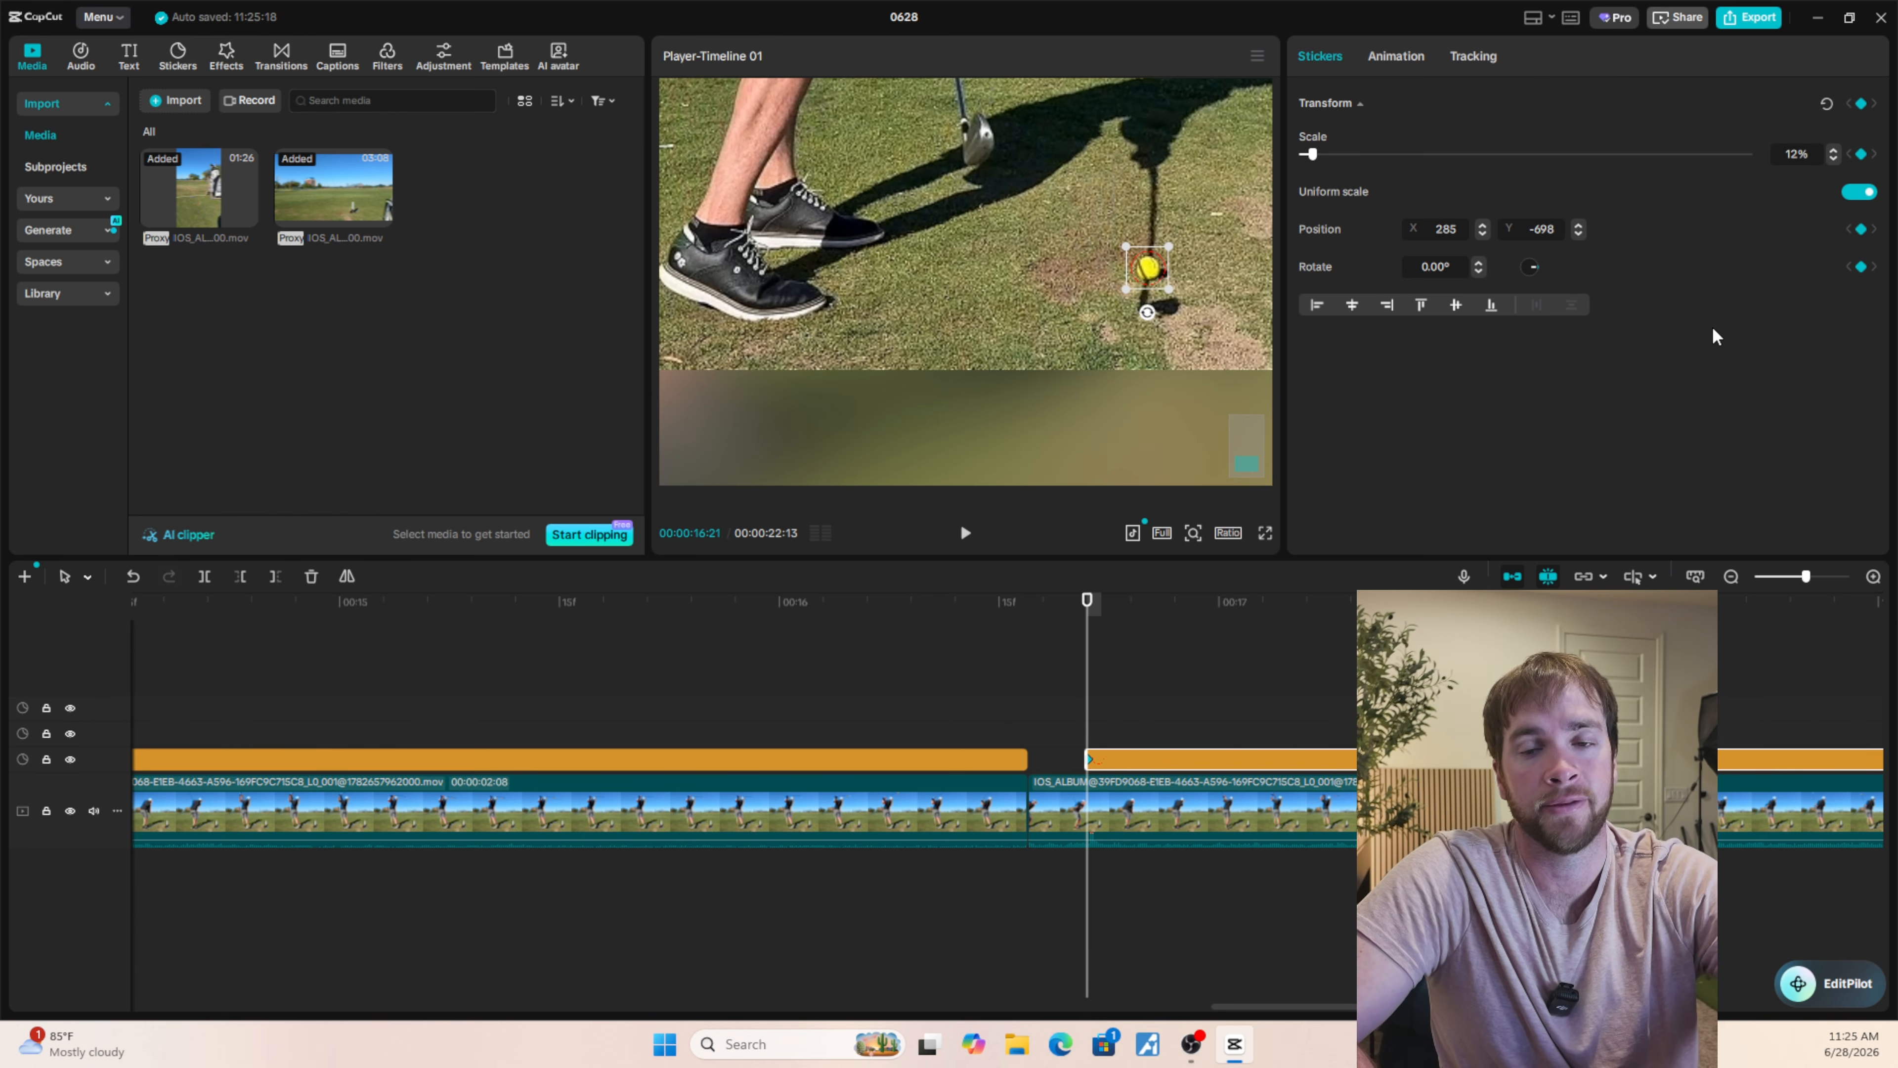
Compare the ball's position with the circle sticker on frame 00:00:16:22, then return to frame 00:00:16:21.
{"action": "key", "text": "Right"}
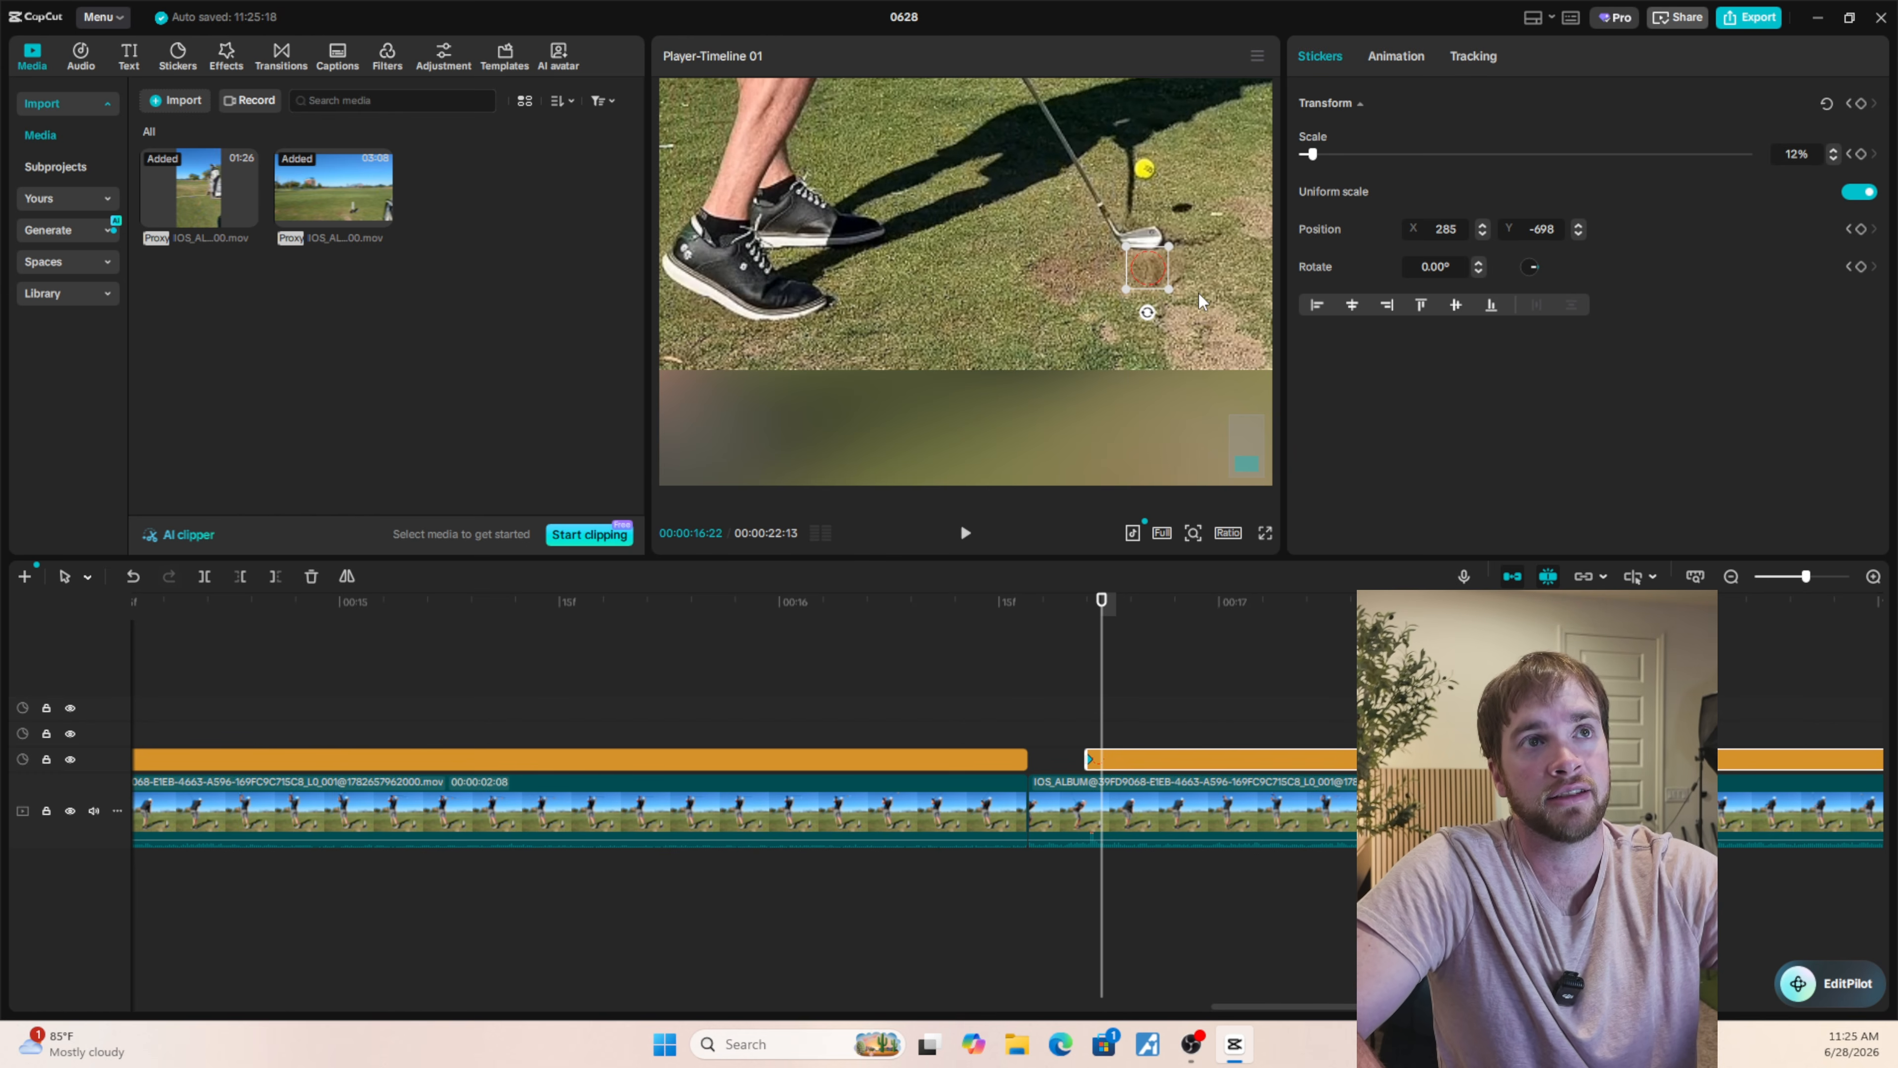
{"action": "scroll", "coordinate": [1198, 293], "scroll_direction": "up", "scroll_amount": 3}
{"action": "scroll", "coordinate": [1163, 427], "scroll_direction": "down", "scroll_amount": 2}
{"action": "scroll", "coordinate": [1164, 427], "scroll_direction": "up", "scroll_amount": 6}
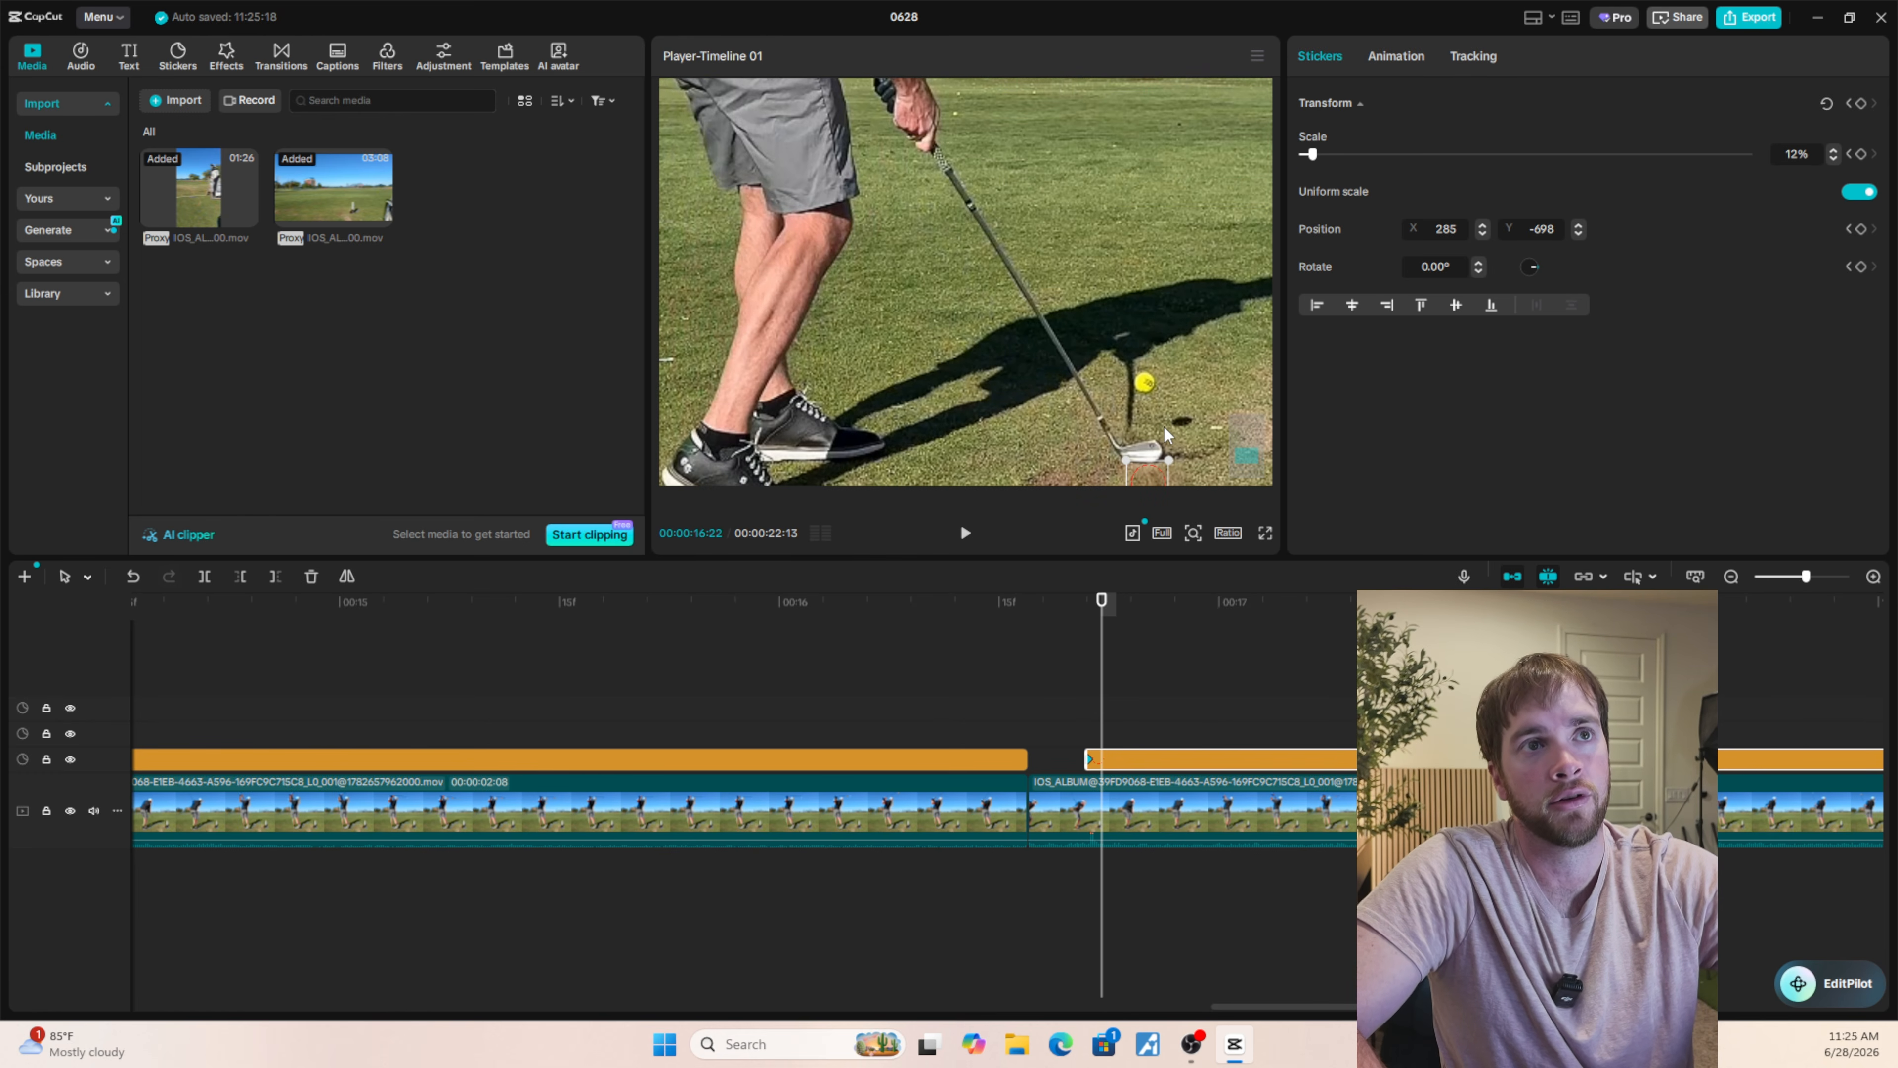
{"action": "scroll", "coordinate": [1165, 436], "scroll_direction": "down", "scroll_amount": 4}
{"action": "scroll", "coordinate": [1167, 435], "scroll_direction": "up", "scroll_amount": 4}
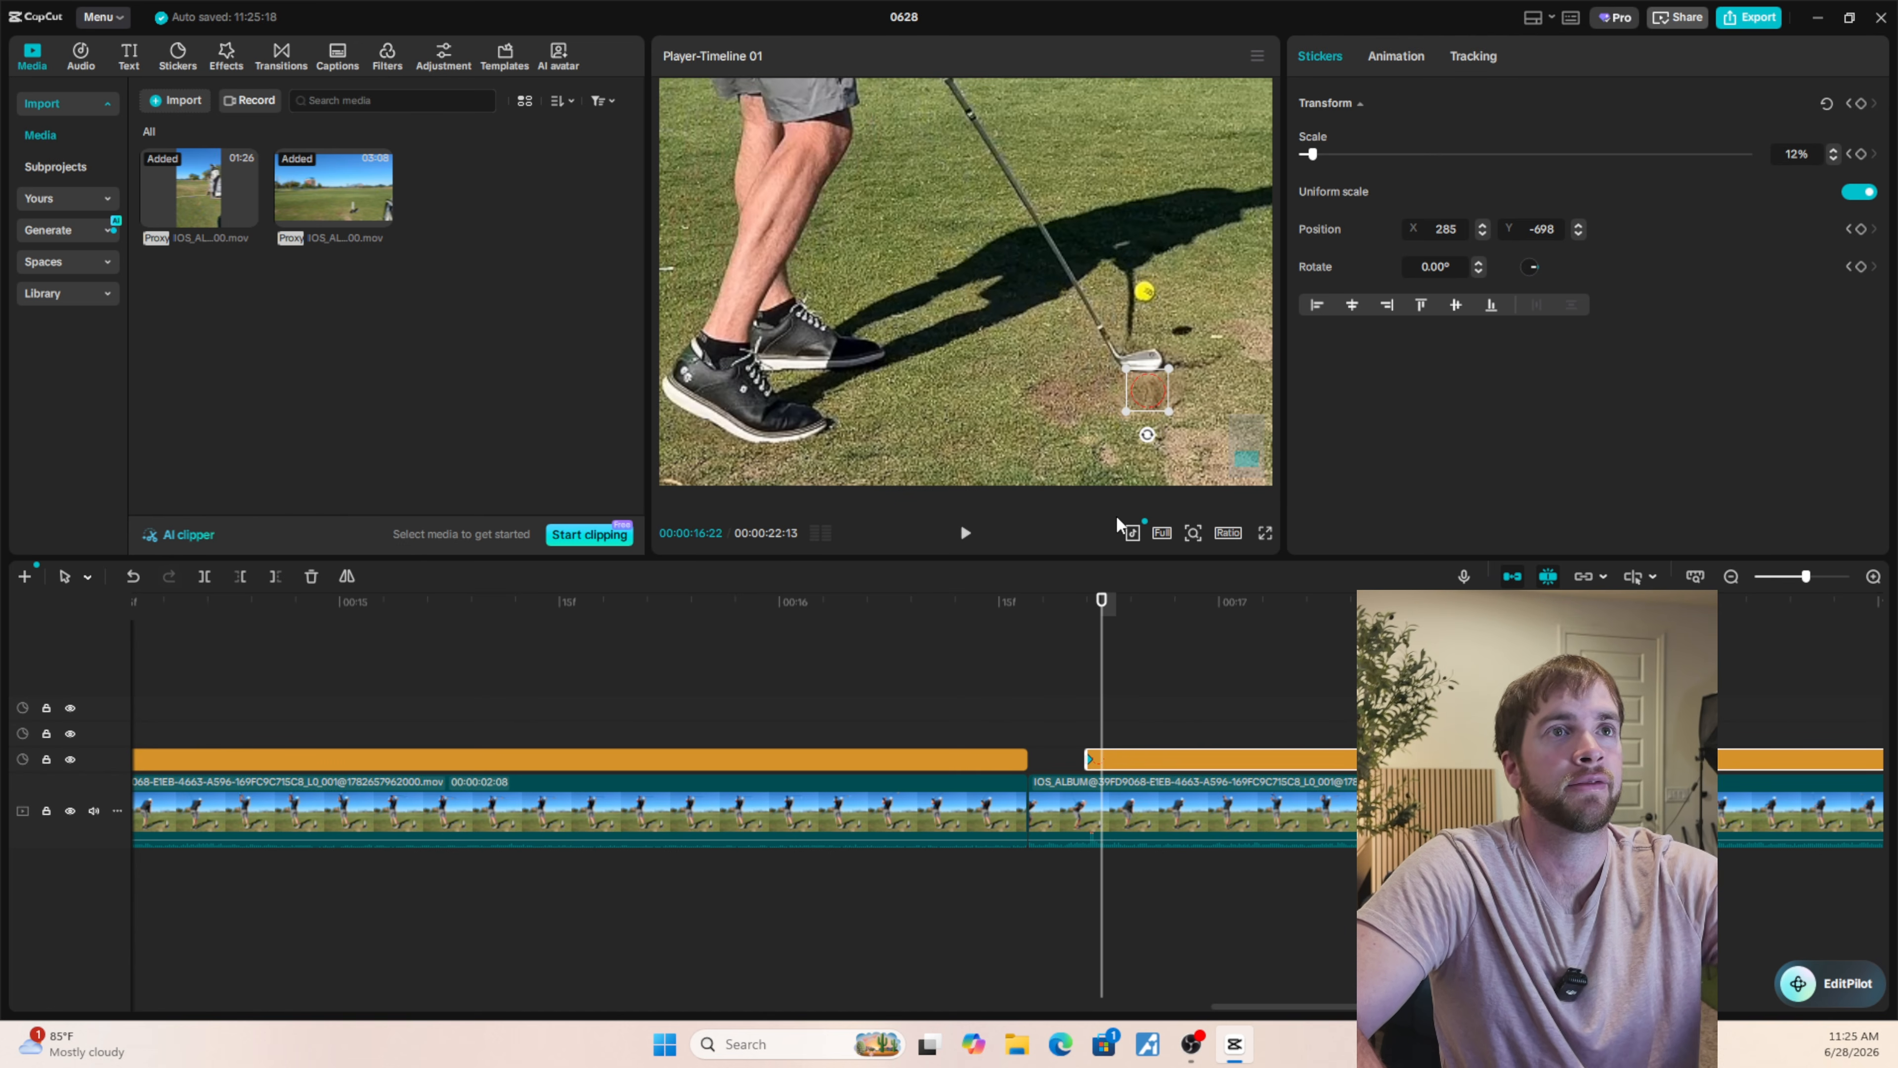
{"action": "scroll", "coordinate": [1136, 374], "scroll_direction": "down", "scroll_amount": 6}
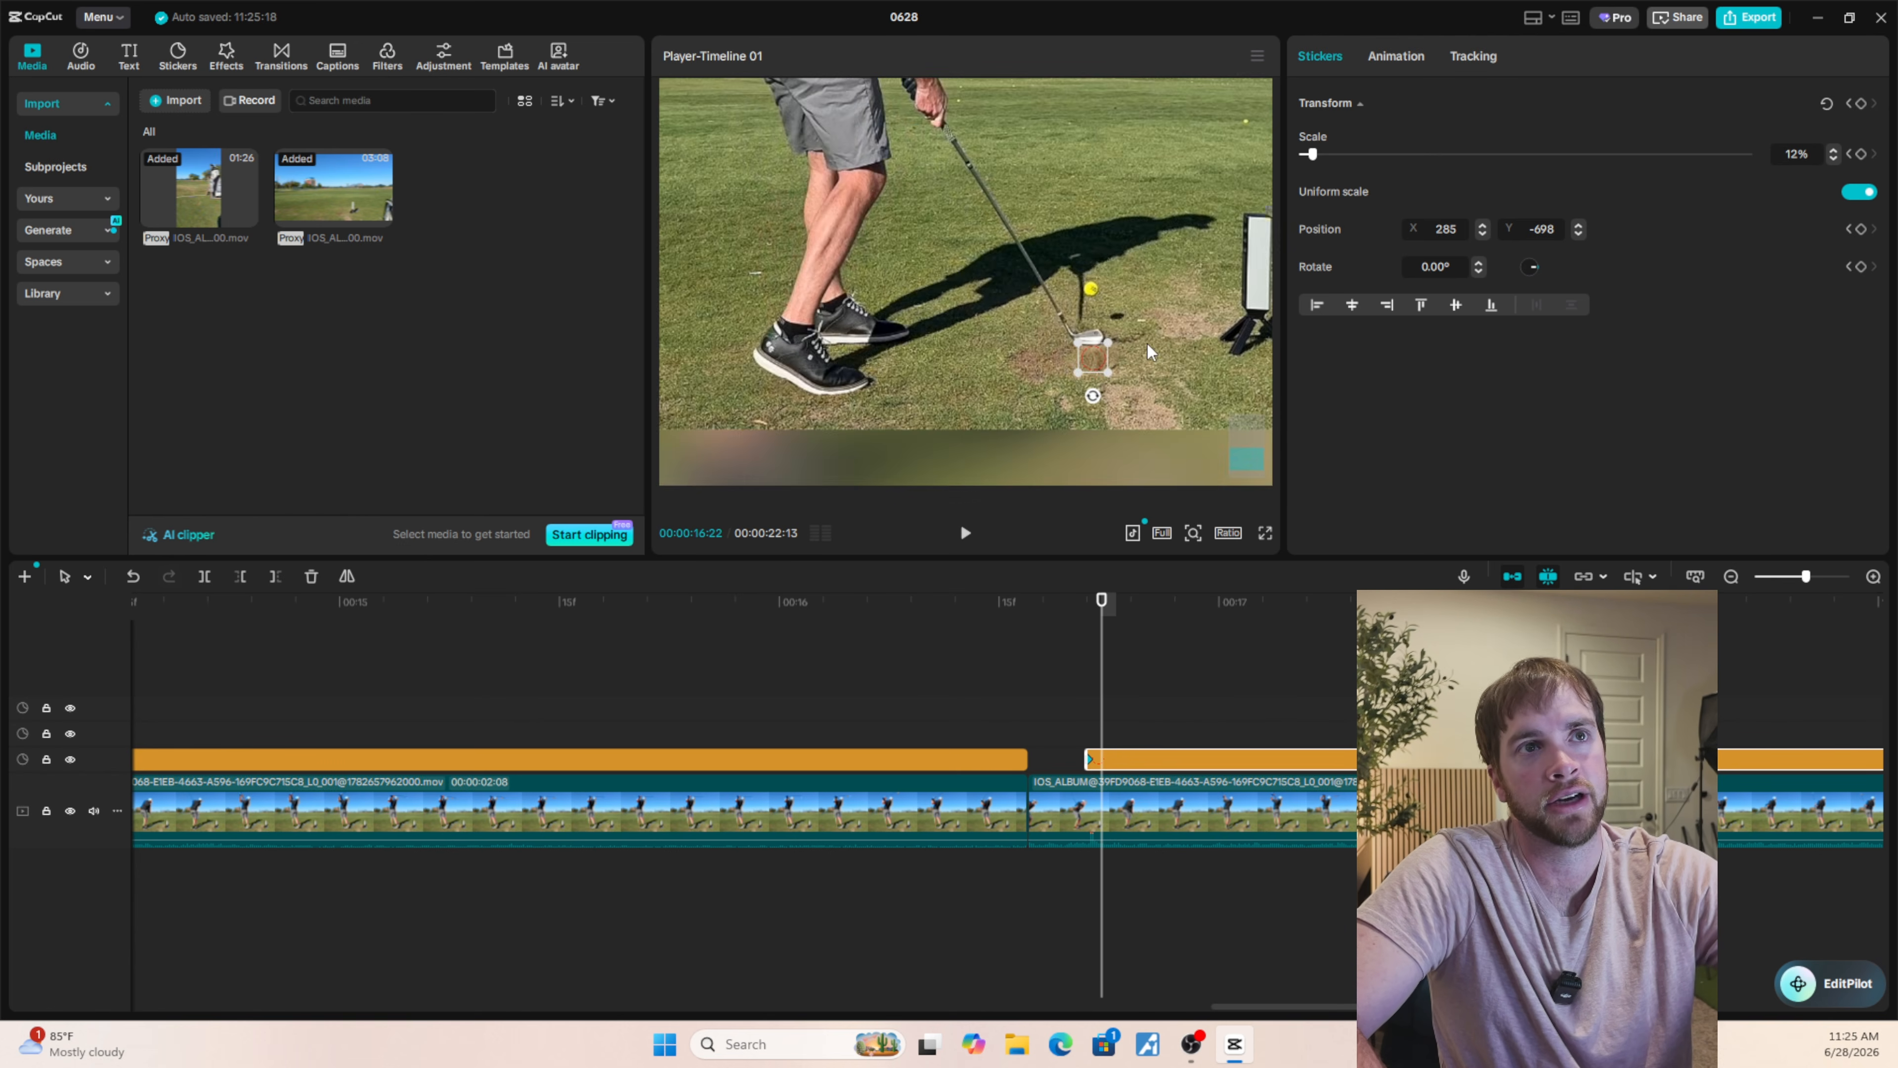
{"action": "key", "text": "Left"}
{"action": "scroll", "coordinate": [1151, 400], "scroll_direction": "up", "scroll_amount": 5}
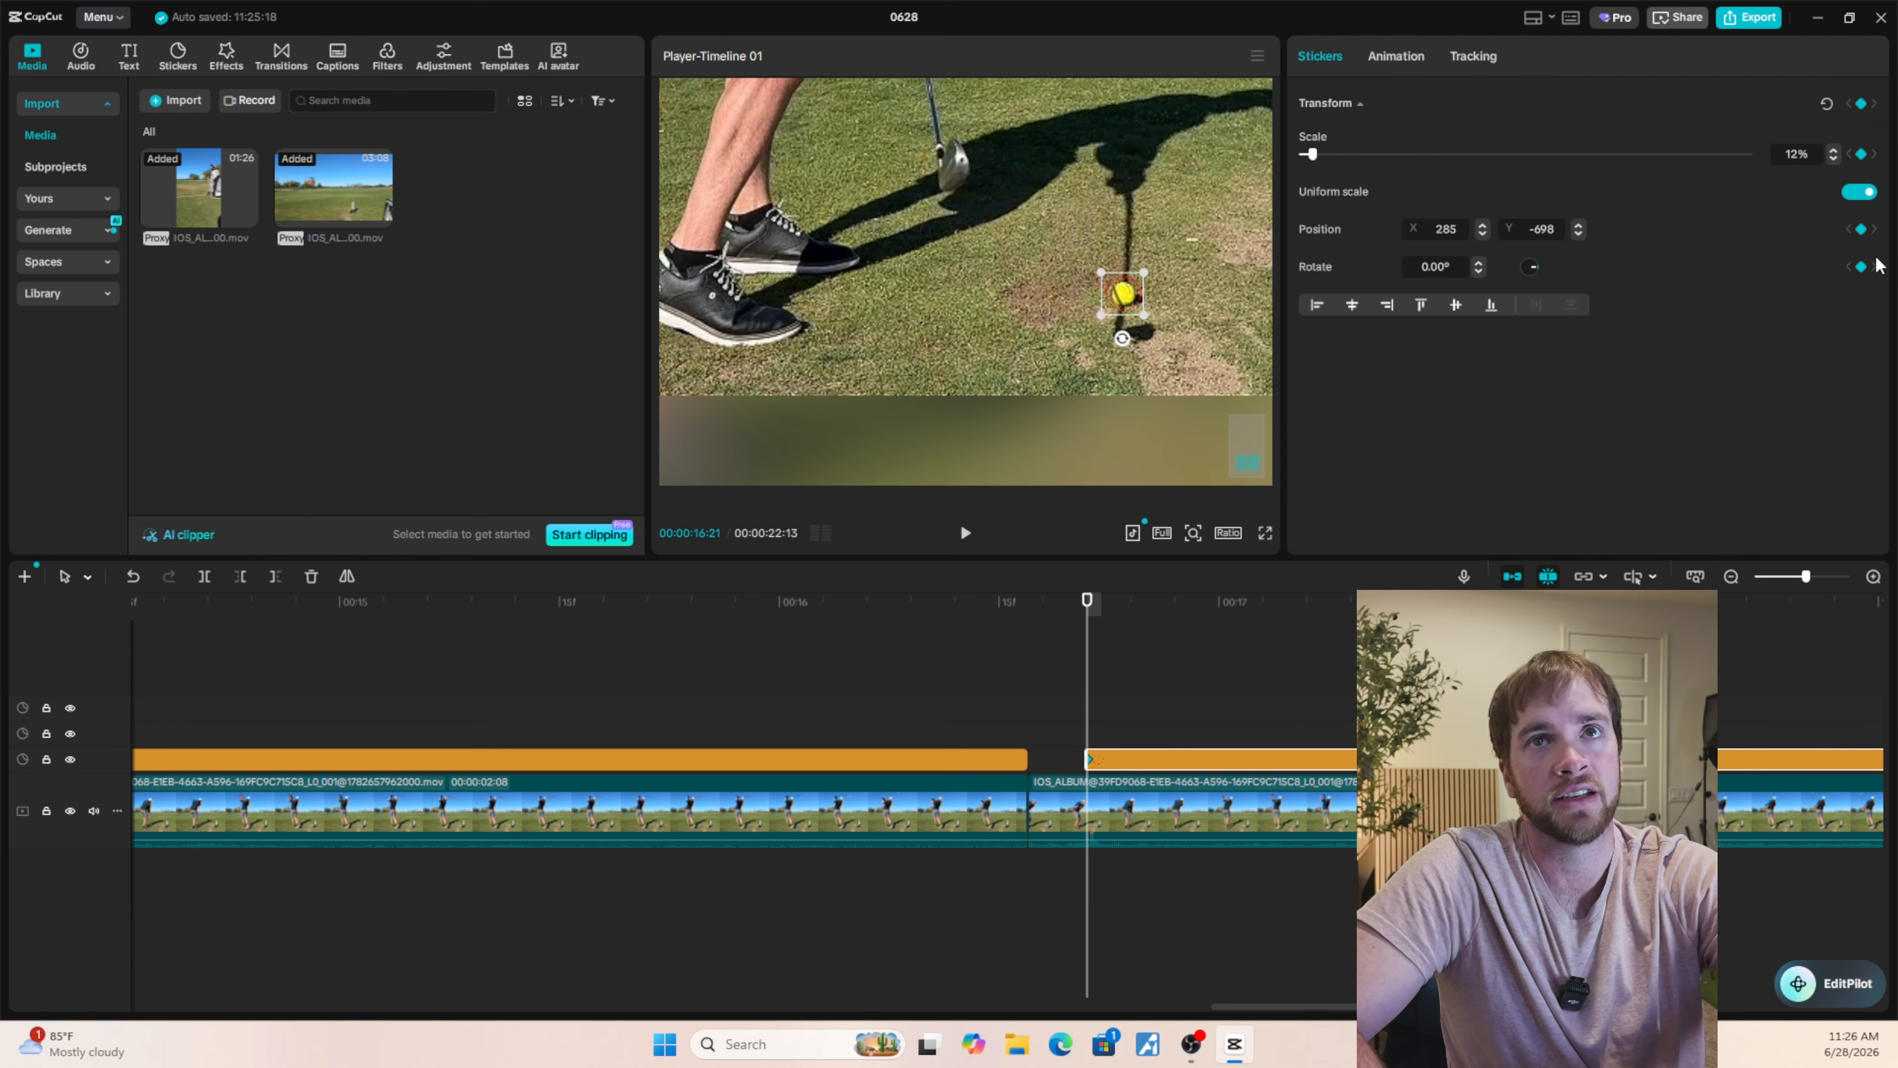
Remove the sticker's transform keyframe at 00:00:16:21 and add it back.
{"action": "left_click", "coordinate": [1862, 103]}
{"action": "left_click", "coordinate": [1862, 104]}
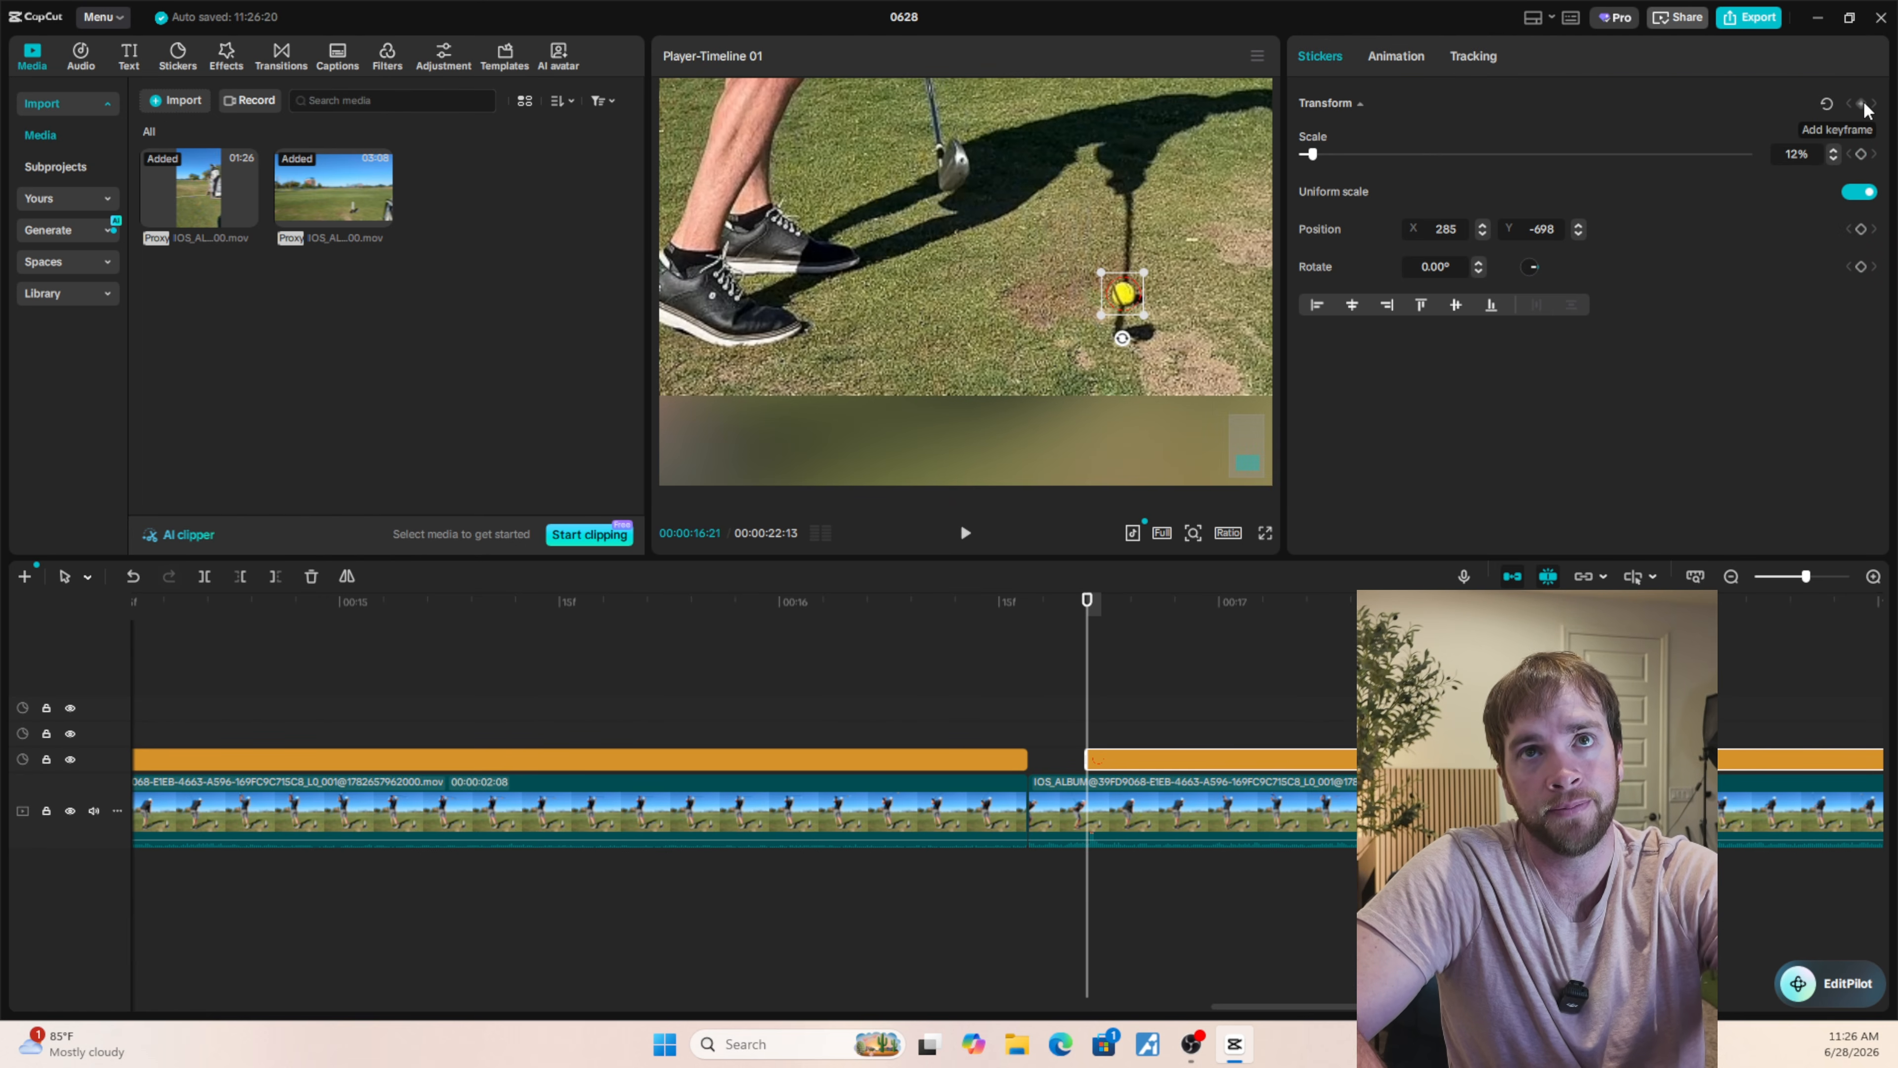
{"action": "left_click", "coordinate": [1862, 104]}
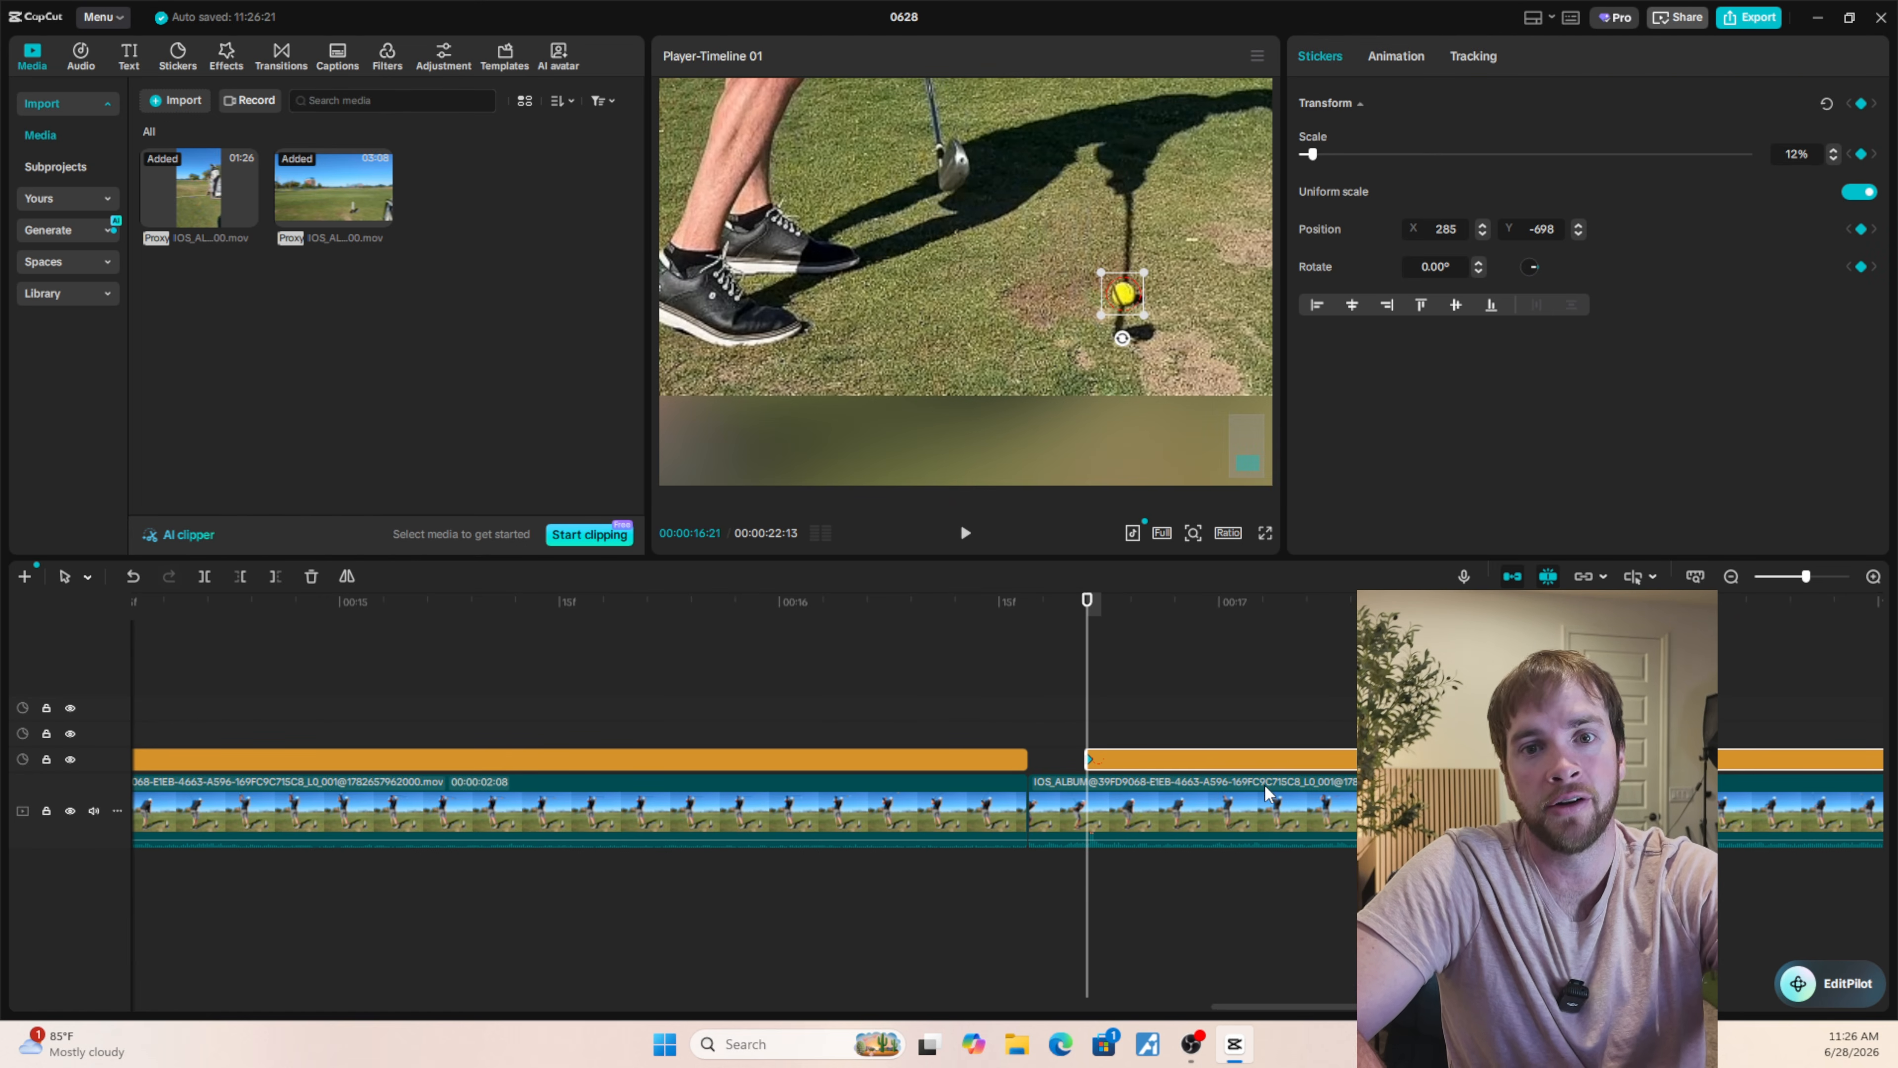
Reposition the circle onto the flying ball at 00:00:16:22 (X 280, Y -542) and 00:00:16:23 (X 266, Y -103), and check the motion.
{"action": "key", "text": "Right"}
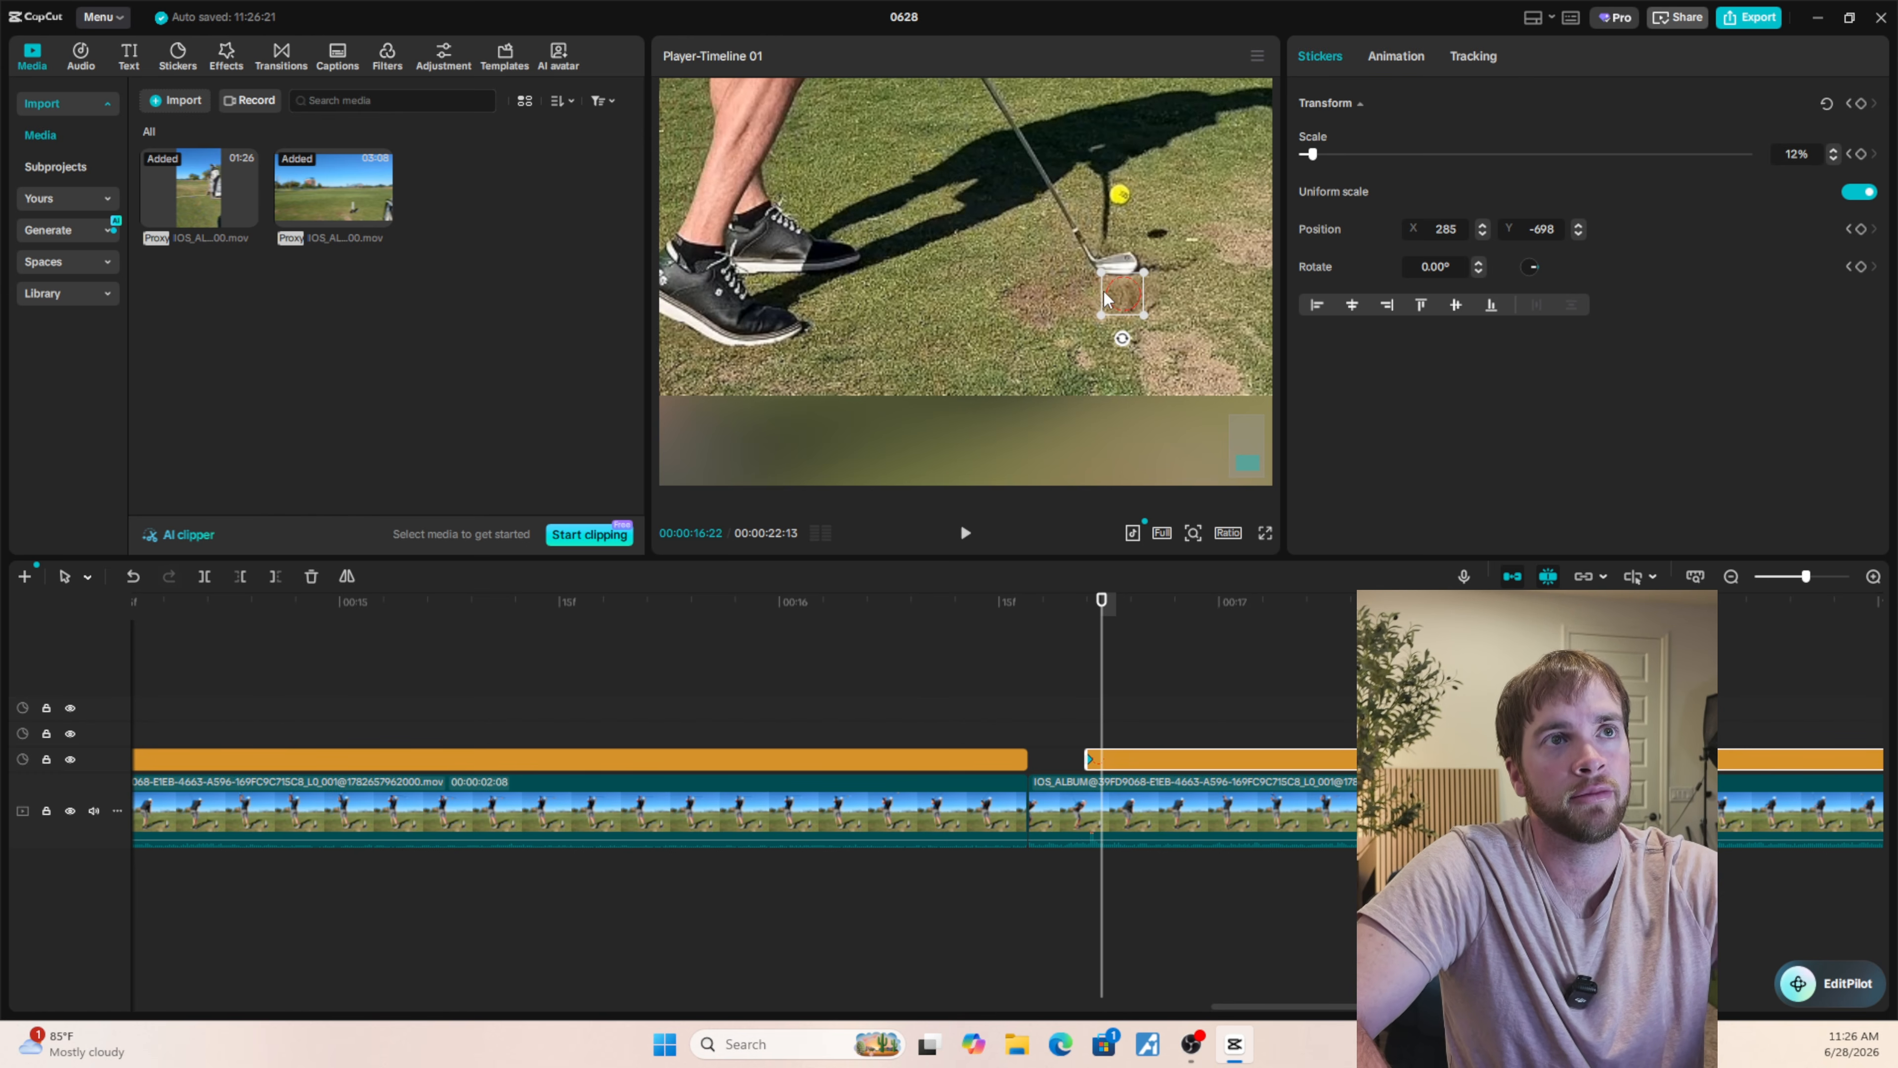
{"action": "left_click_drag", "start_coordinate": [1127, 312], "coordinate": [1122, 211]}
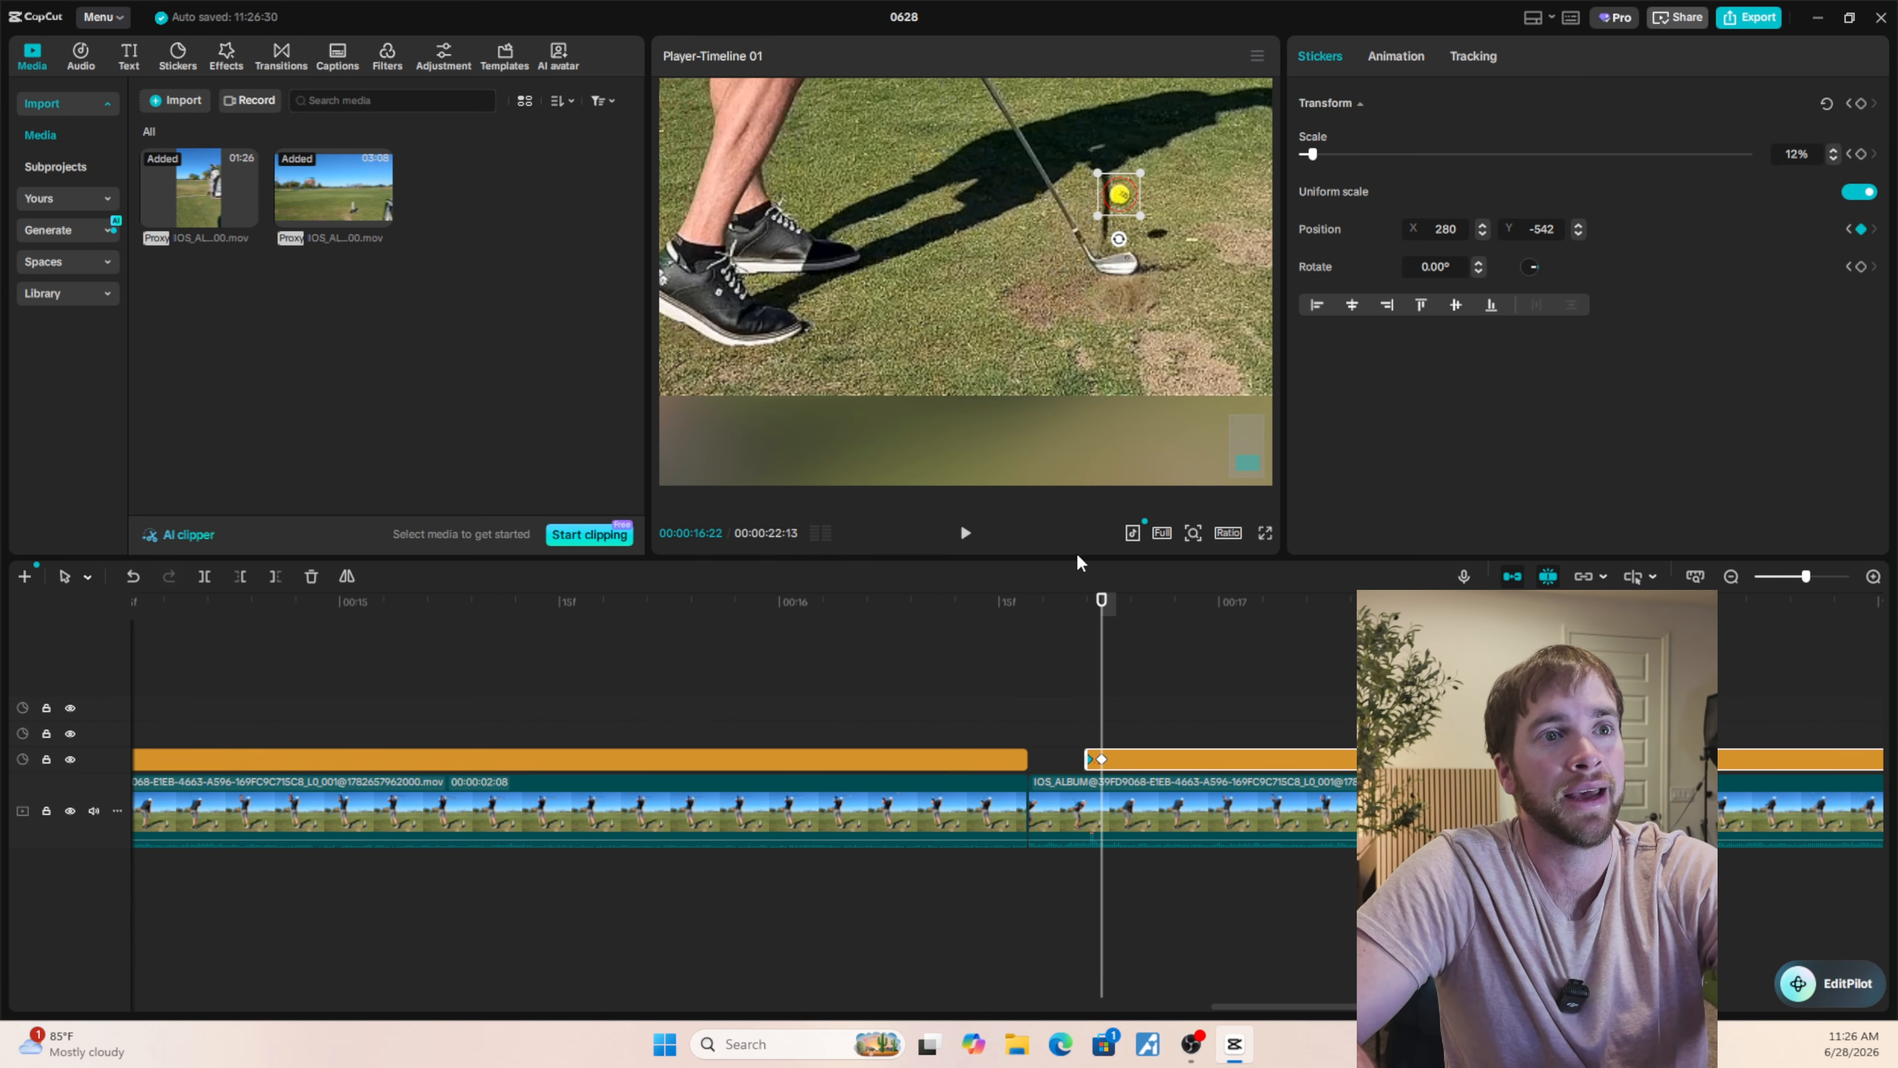
{"action": "key", "text": "Right"}
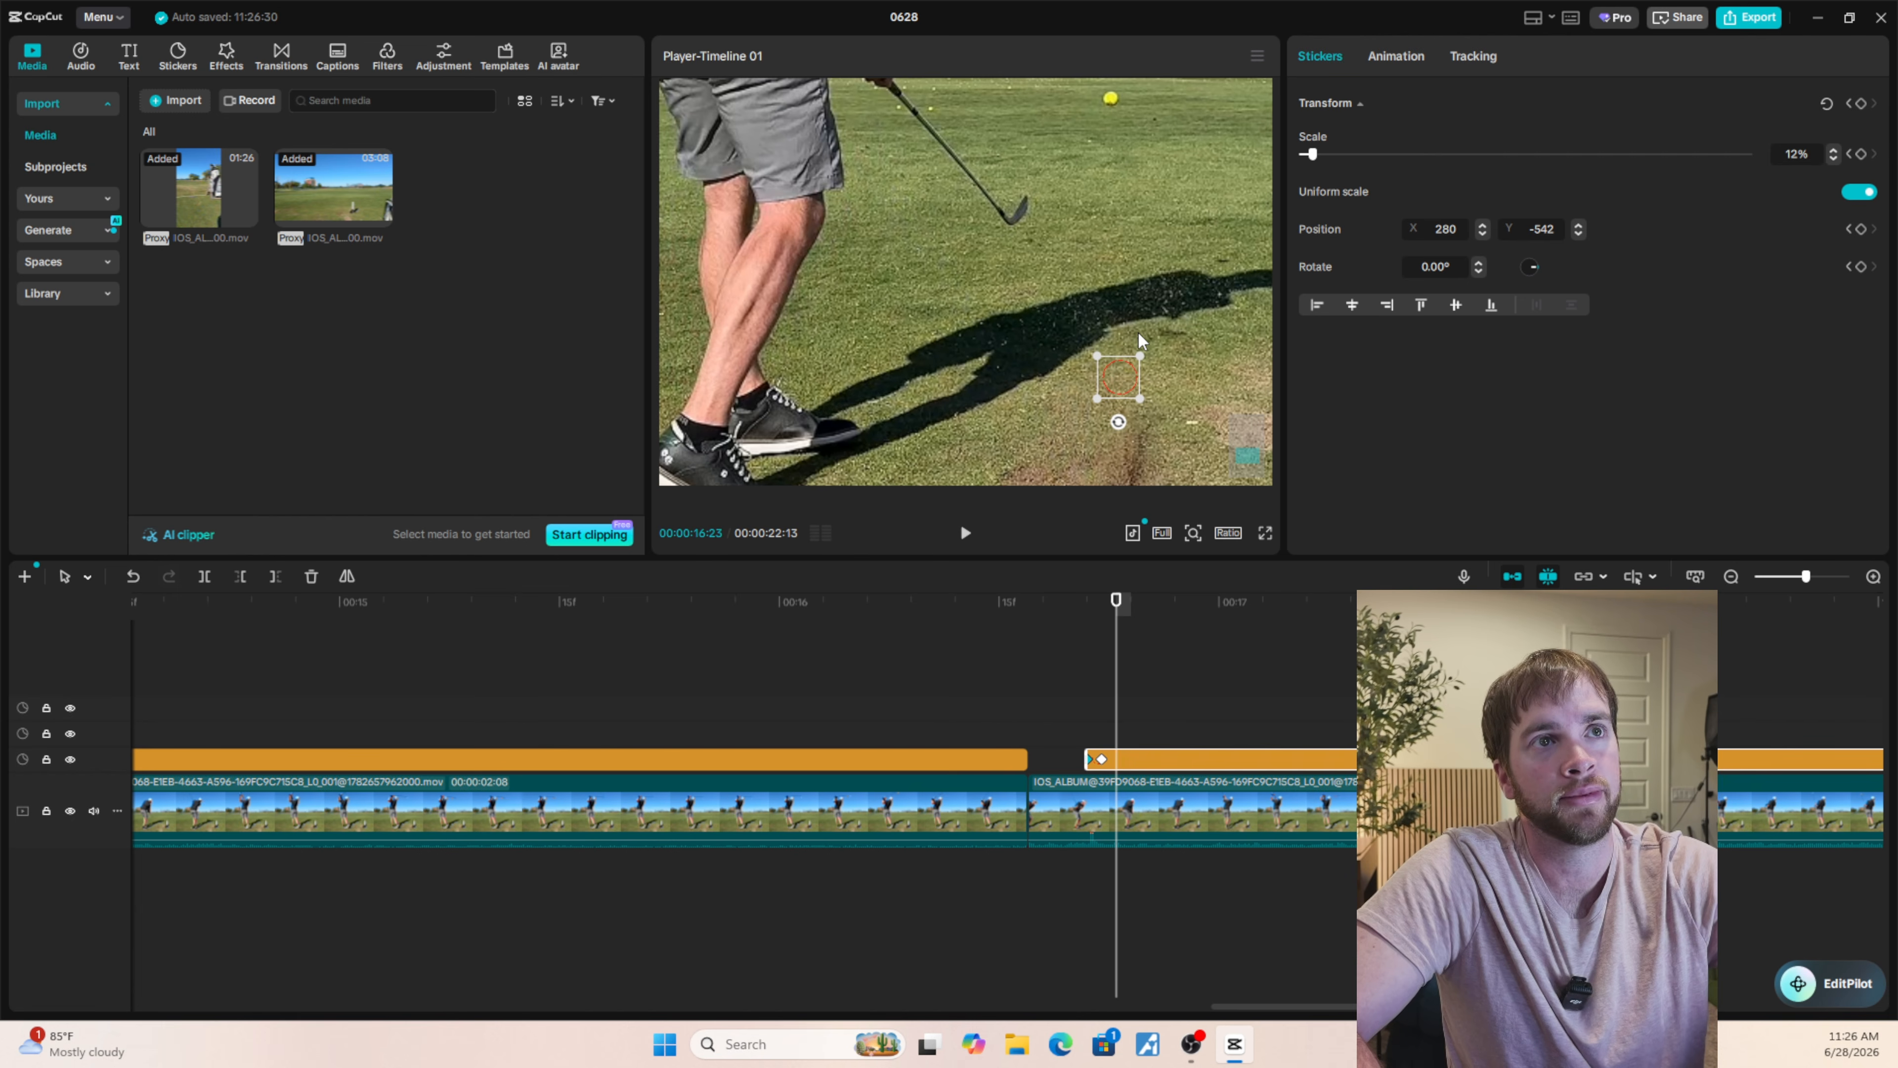
{"action": "left_click_drag", "start_coordinate": [1132, 374], "coordinate": [1122, 111]}
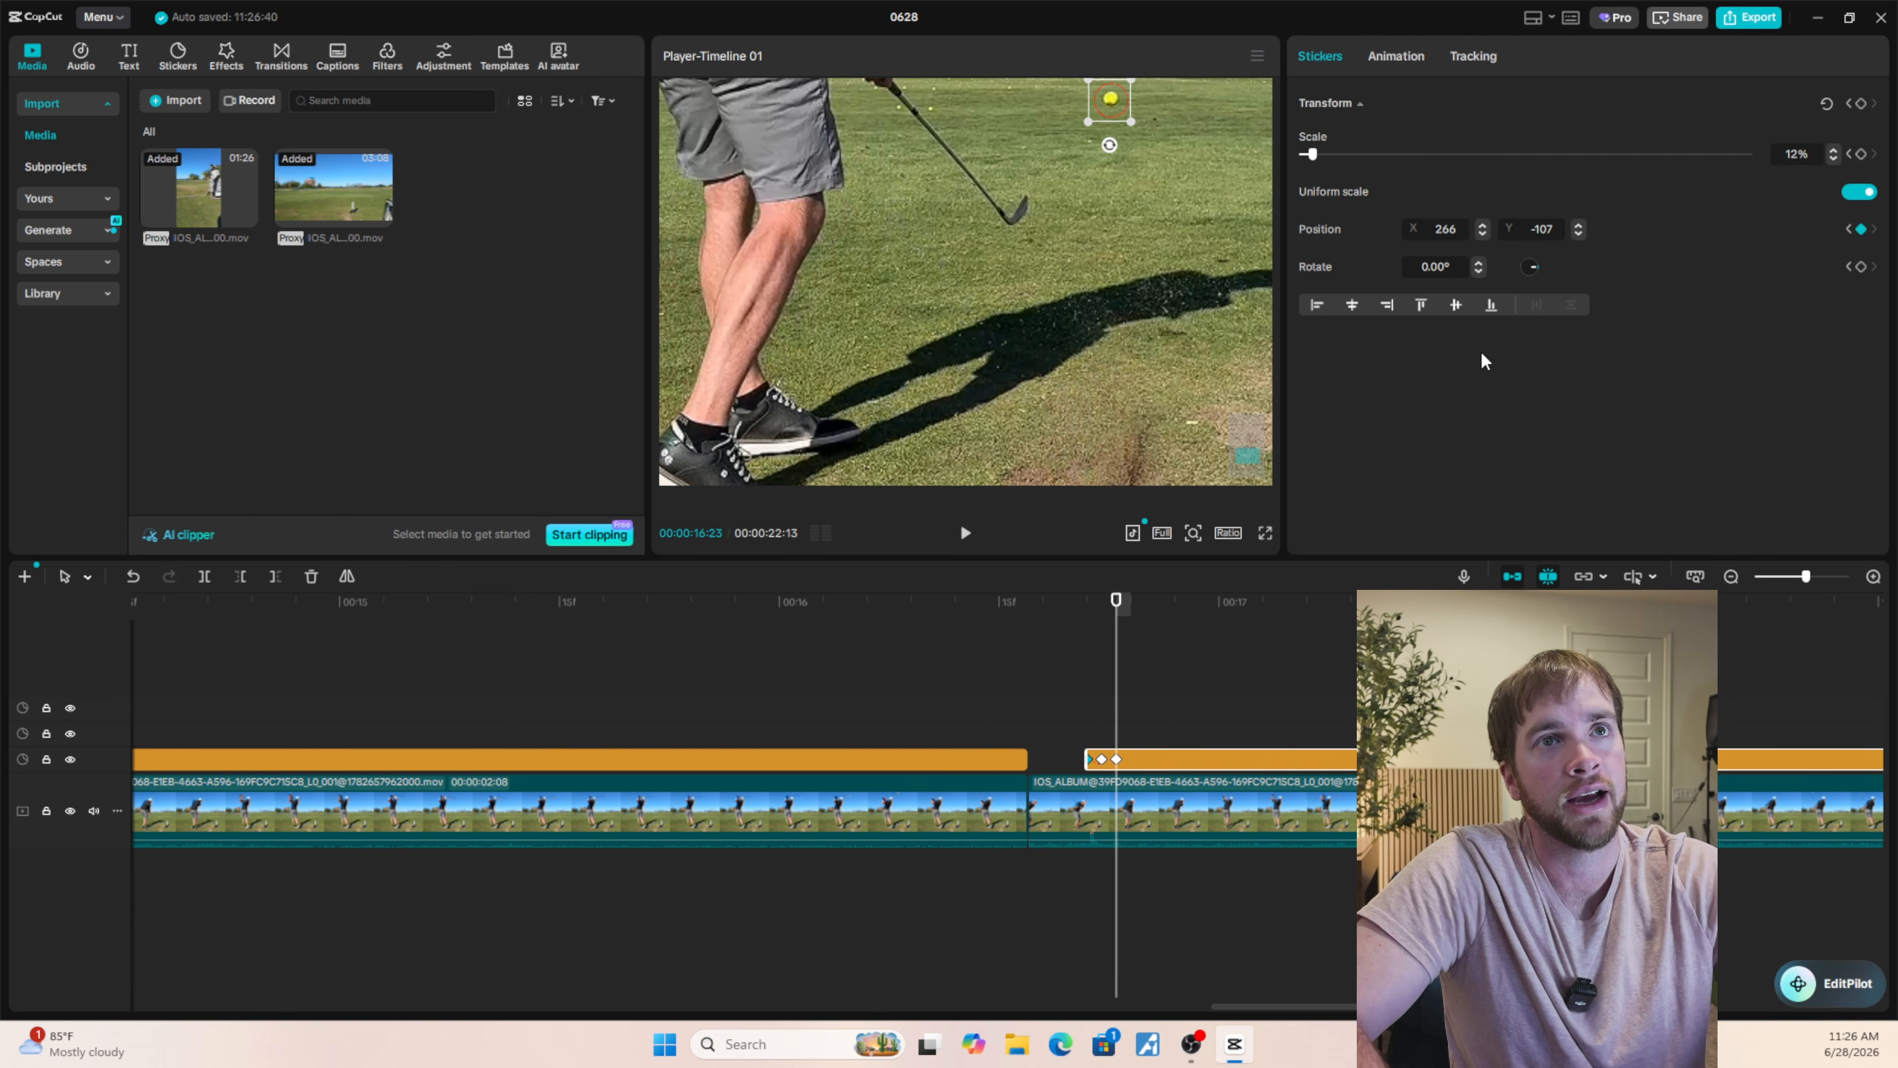
{"action": "left_click", "coordinate": [1482, 226]}
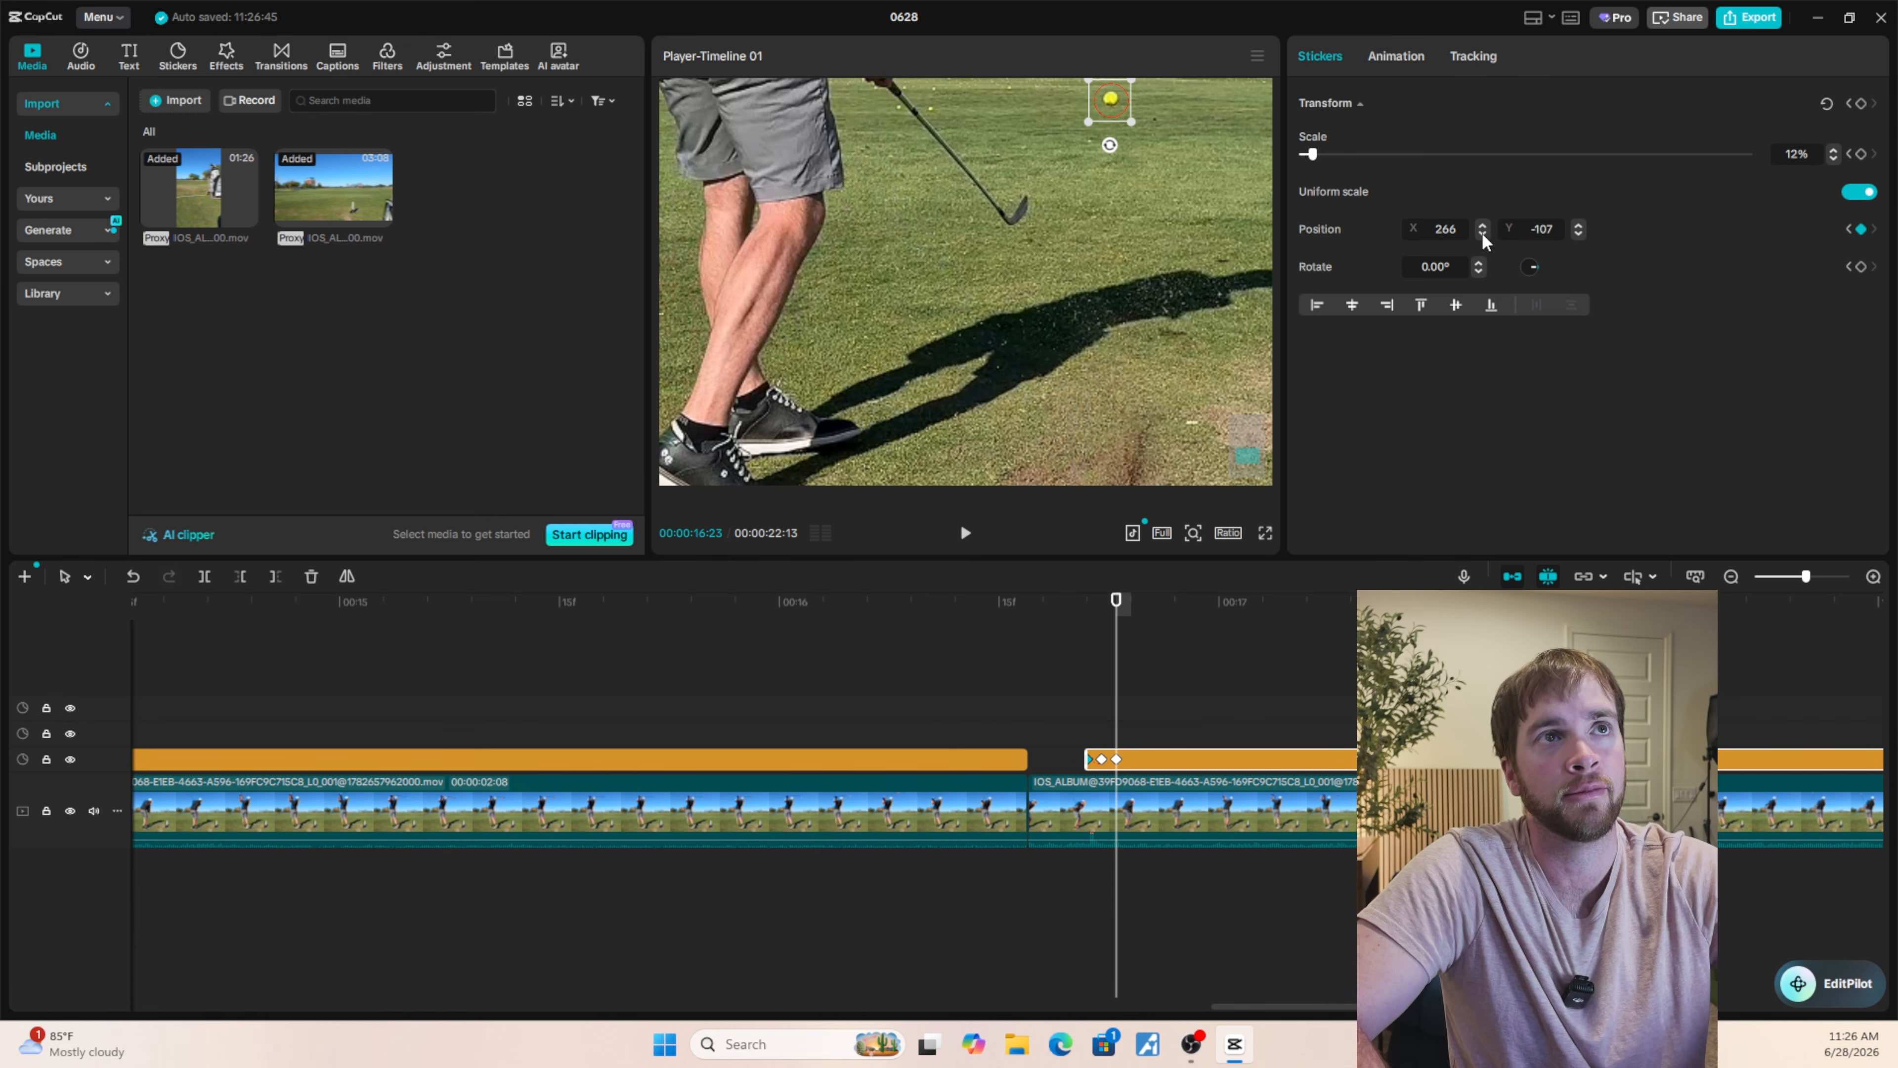
{"action": "left_click", "coordinate": [1578, 228]}
{"action": "left_click", "coordinate": [1578, 228]}
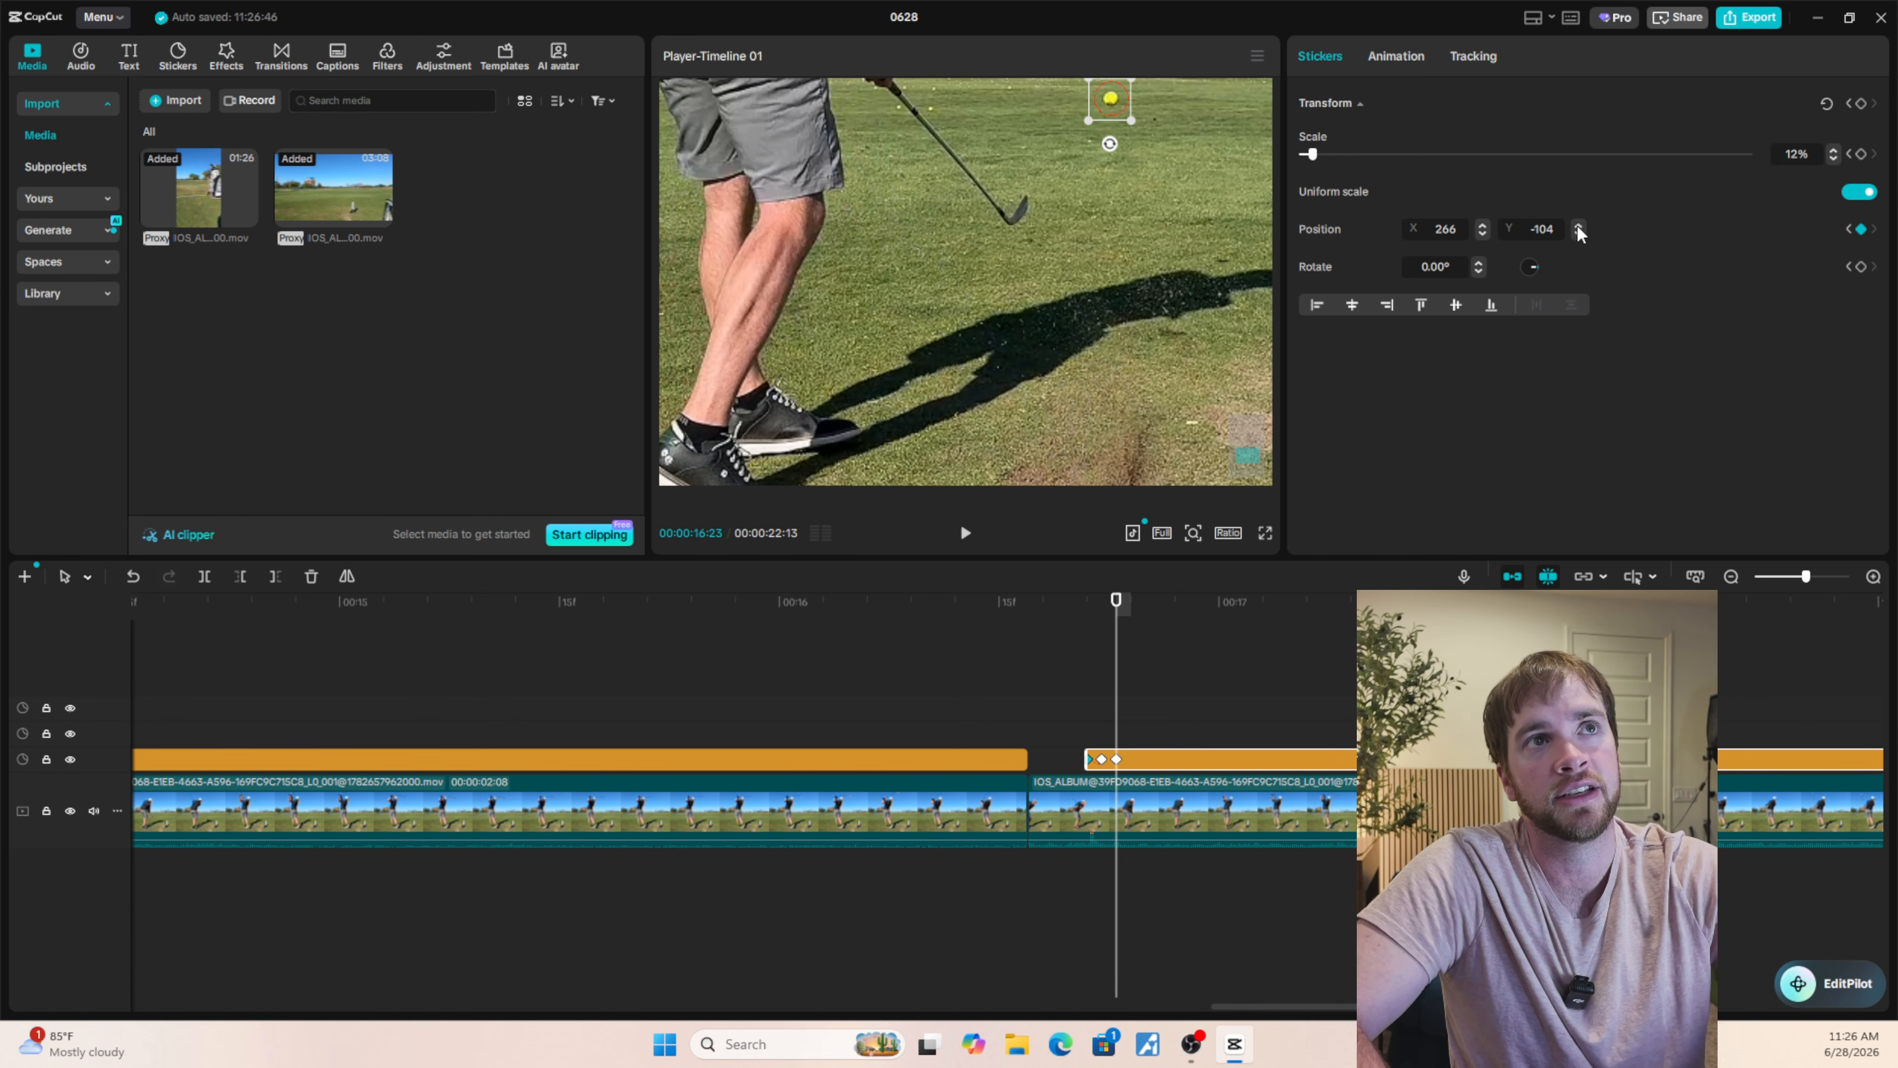
{"action": "left_click", "coordinate": [1578, 227]}
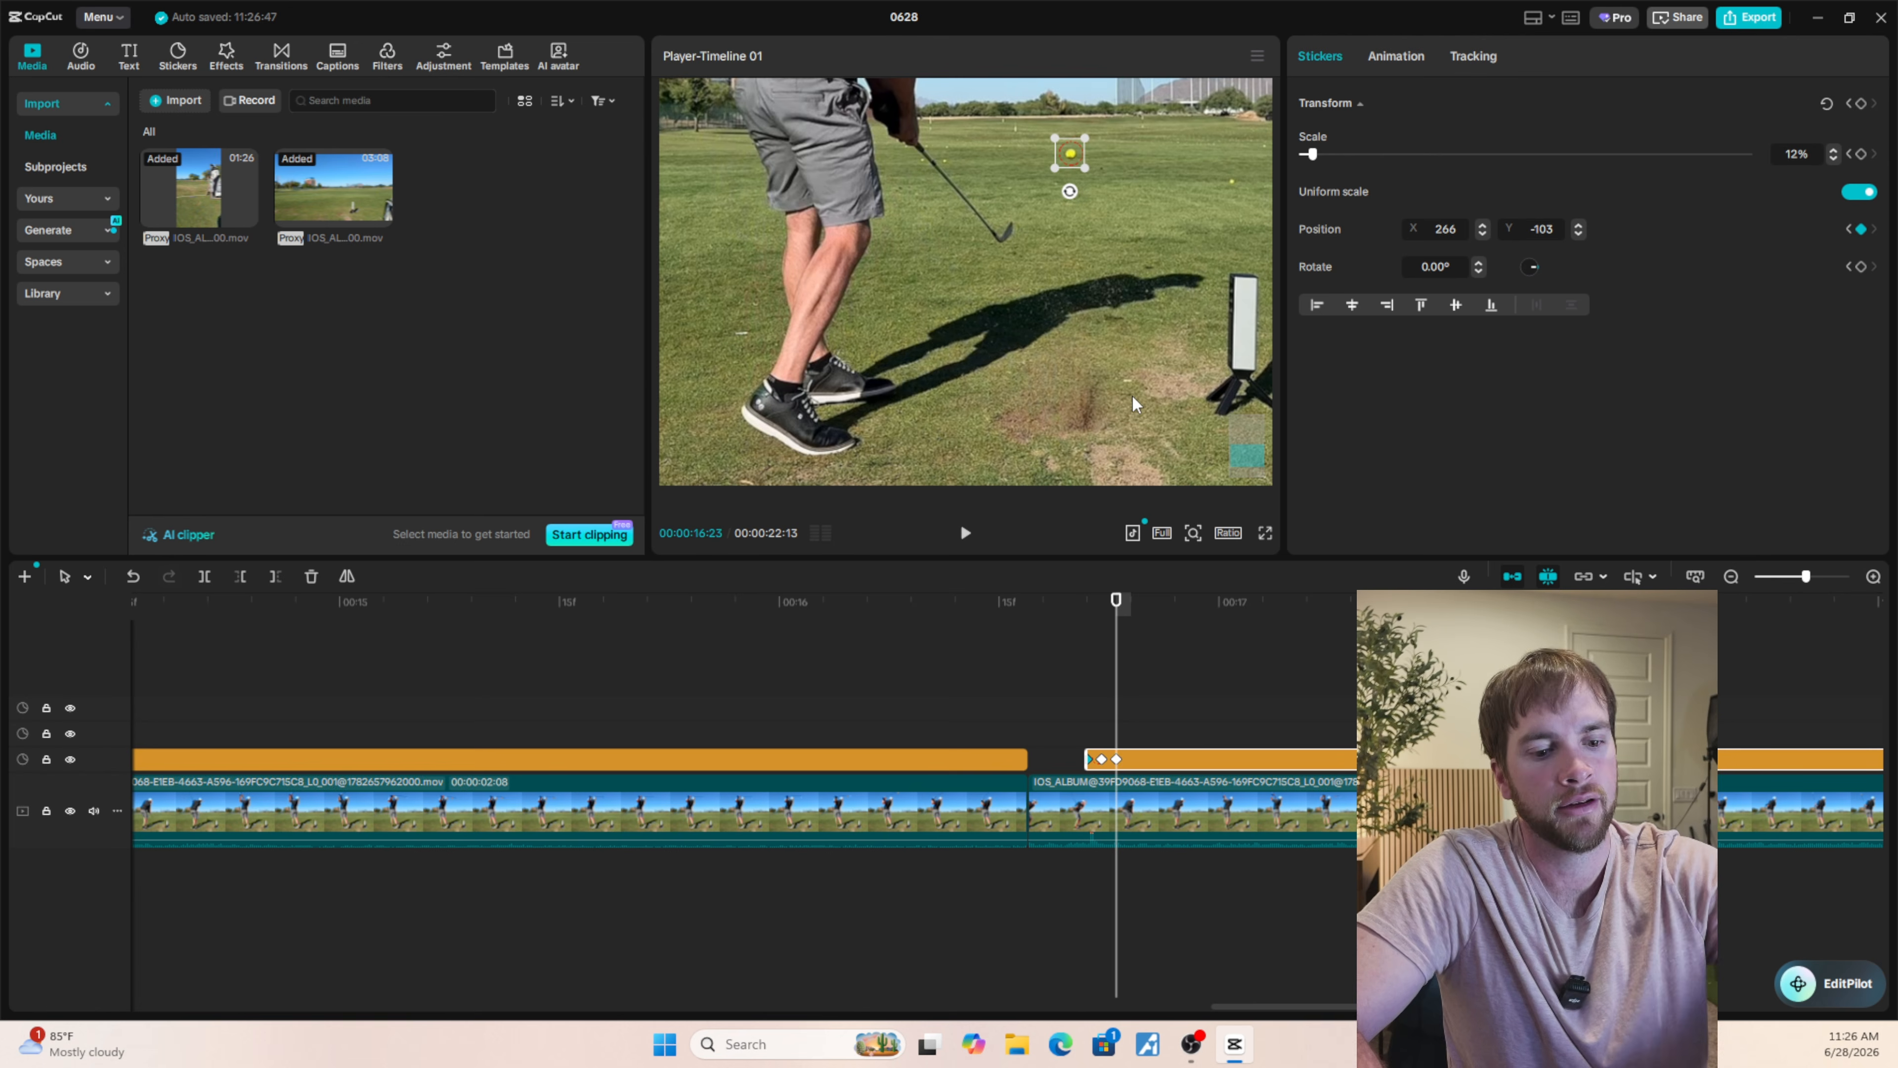
{"action": "key", "text": "Left"}
{"action": "key", "text": "Left"}
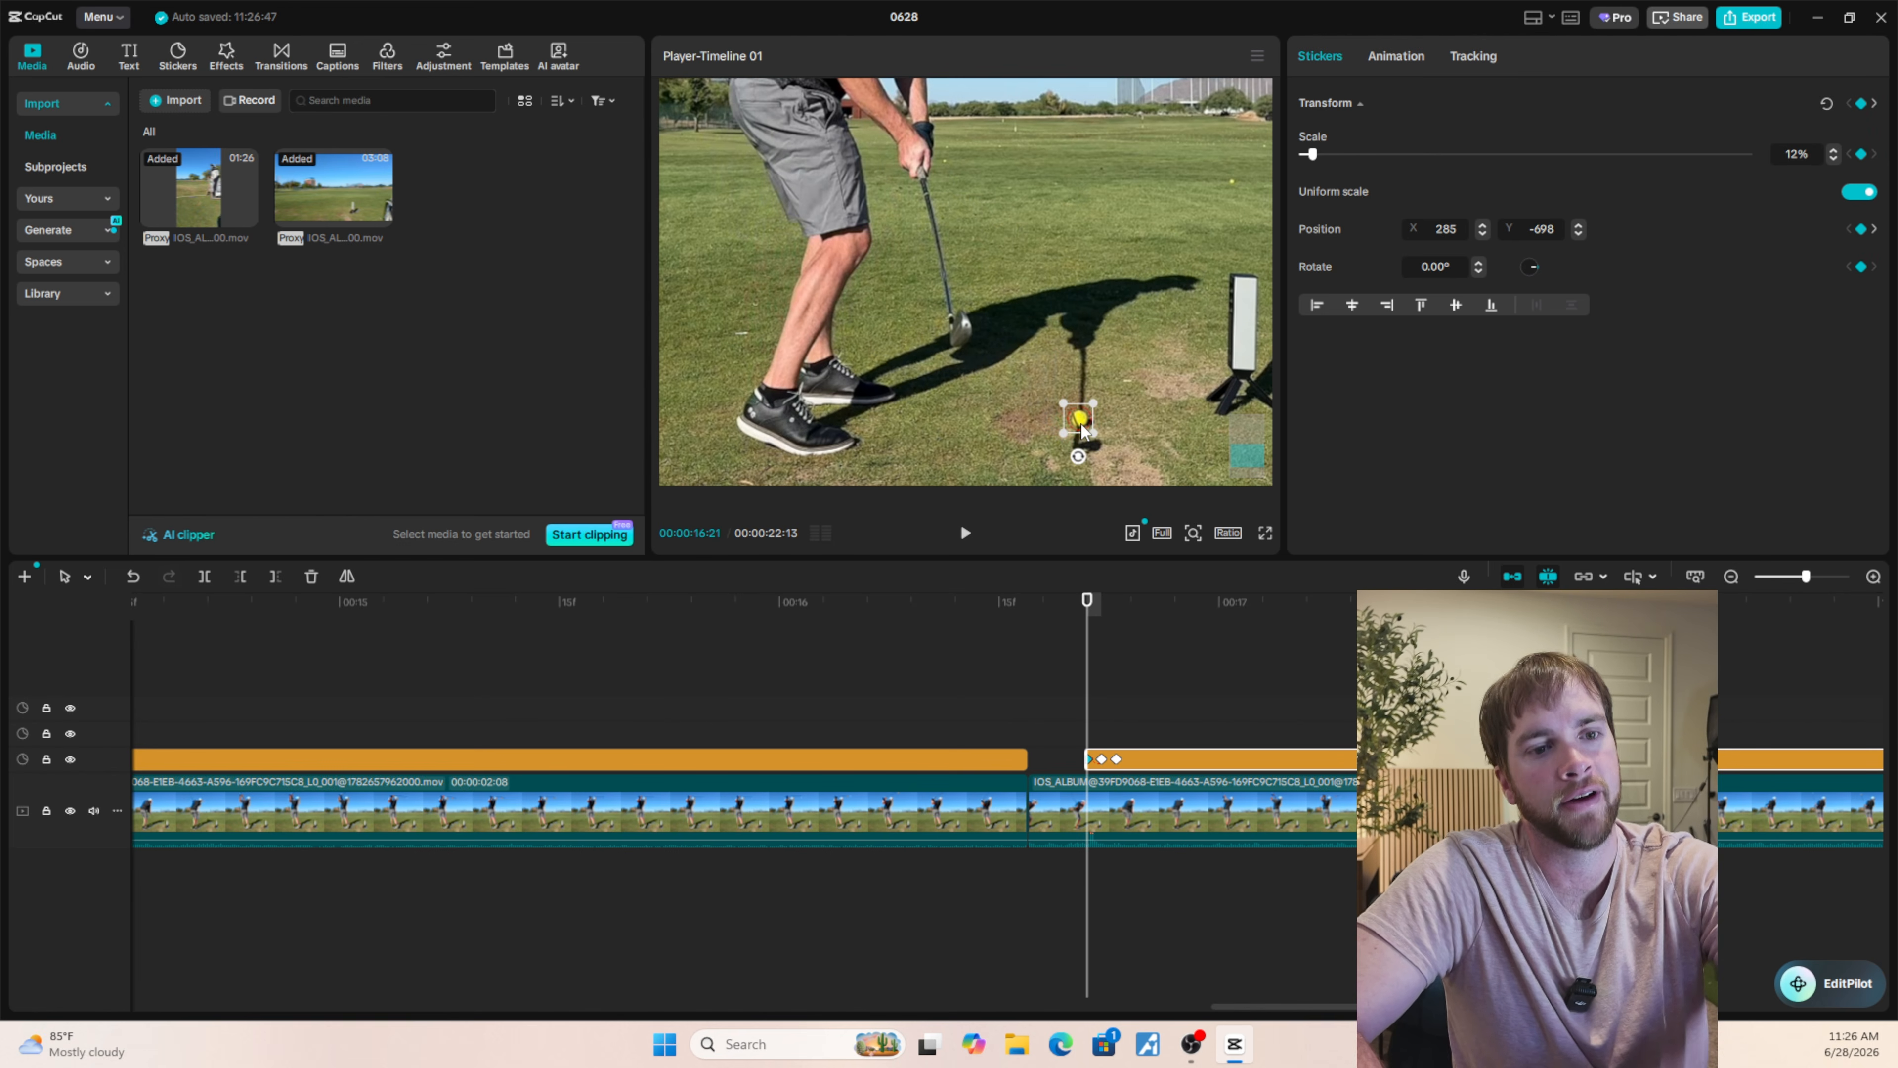
{"action": "key", "text": "Right"}
{"action": "key", "text": "Right"}
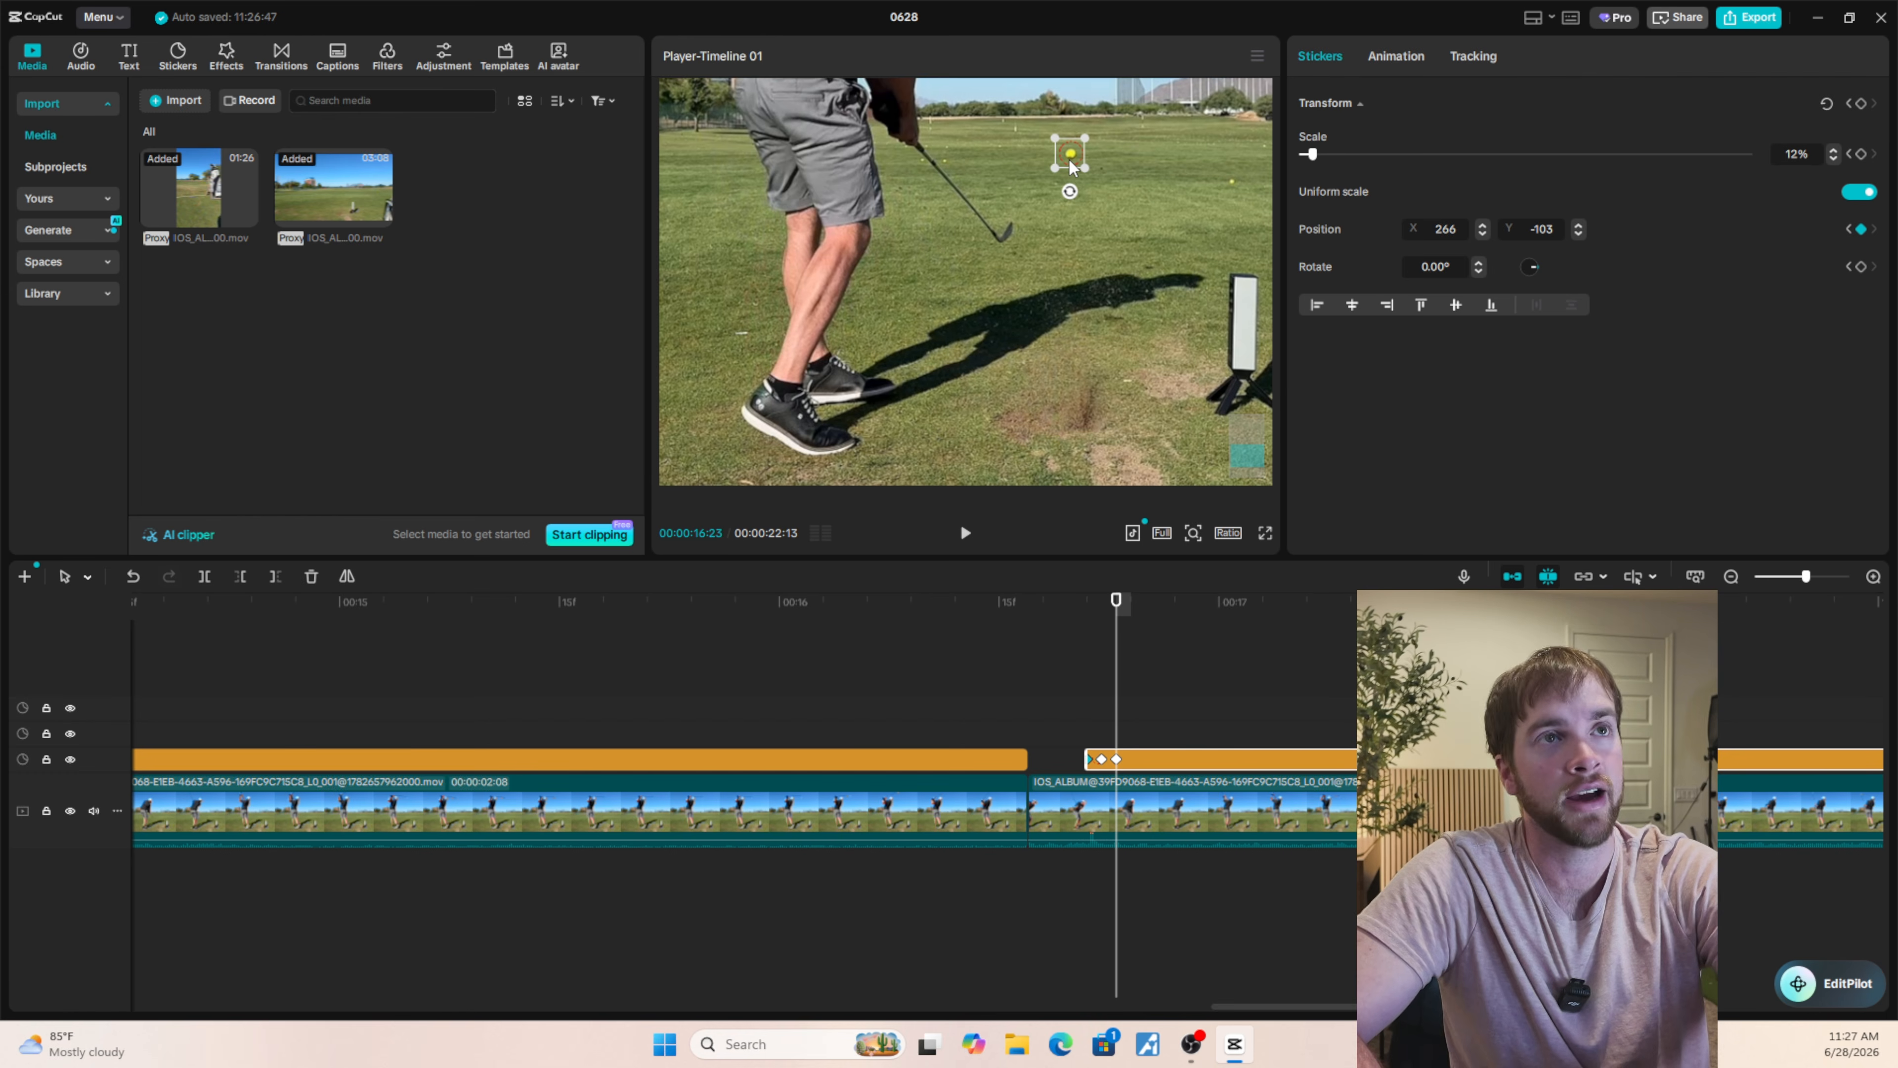
Move the circle sticker onto the flying ball at 00:00:16:25, at position X 252, Y 288.
{"action": "scroll", "coordinate": [1126, 324], "scroll_direction": "up", "scroll_amount": 3}
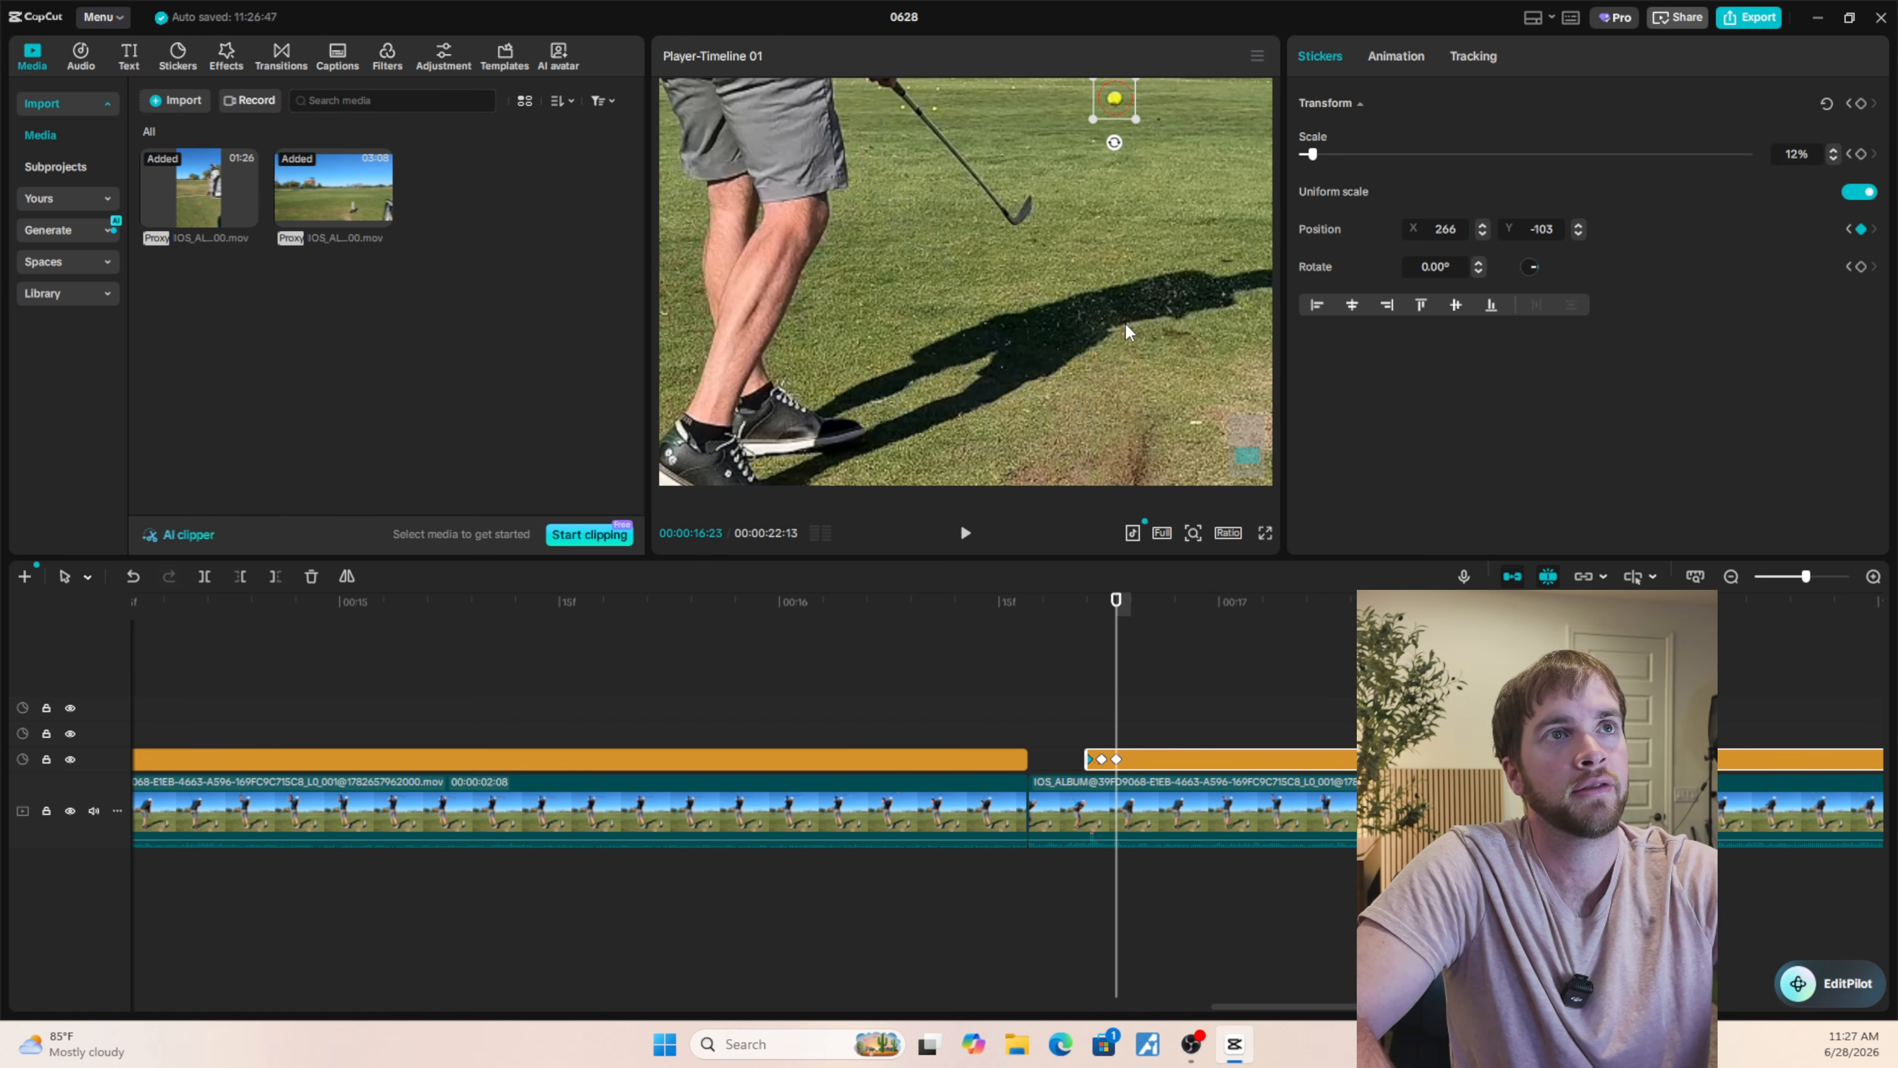
{"action": "scroll", "coordinate": [1143, 329], "scroll_direction": "down", "scroll_amount": 3}
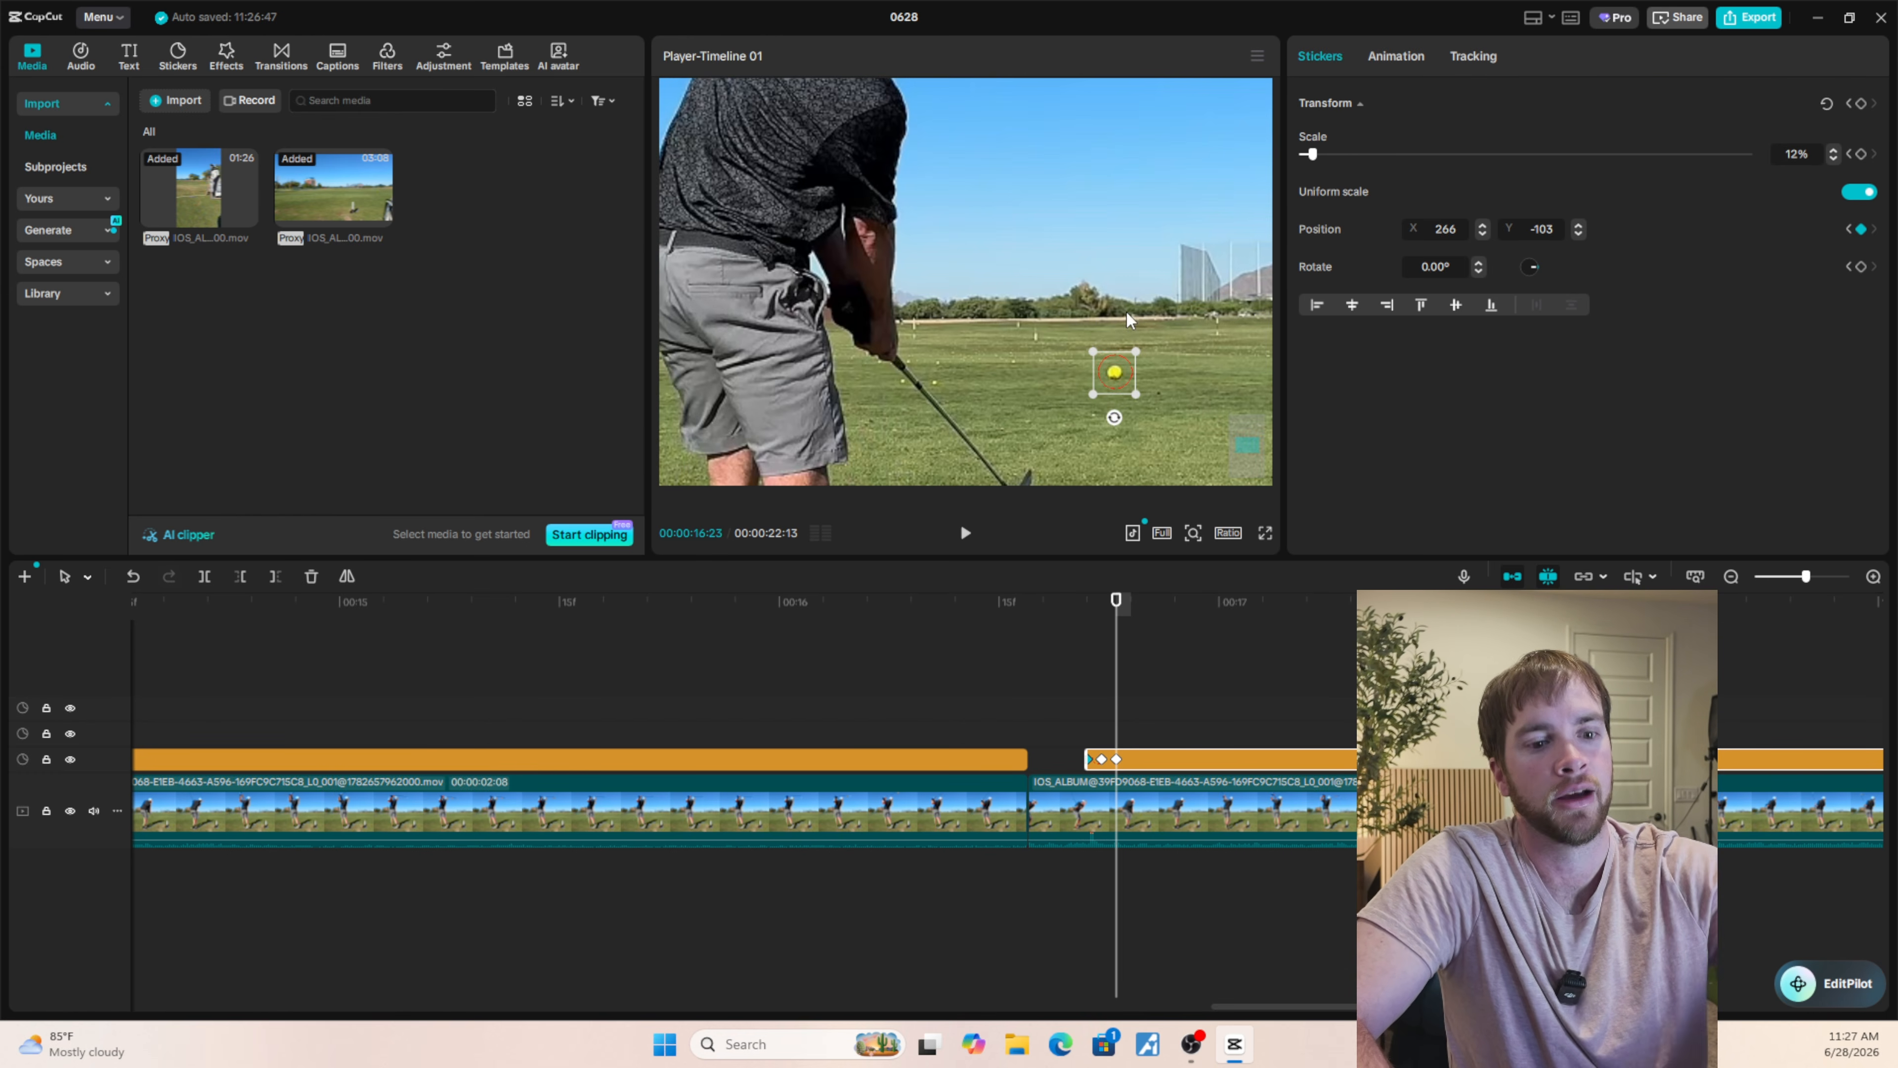
{"action": "key", "text": "Right"}
{"action": "key", "text": "Right"}
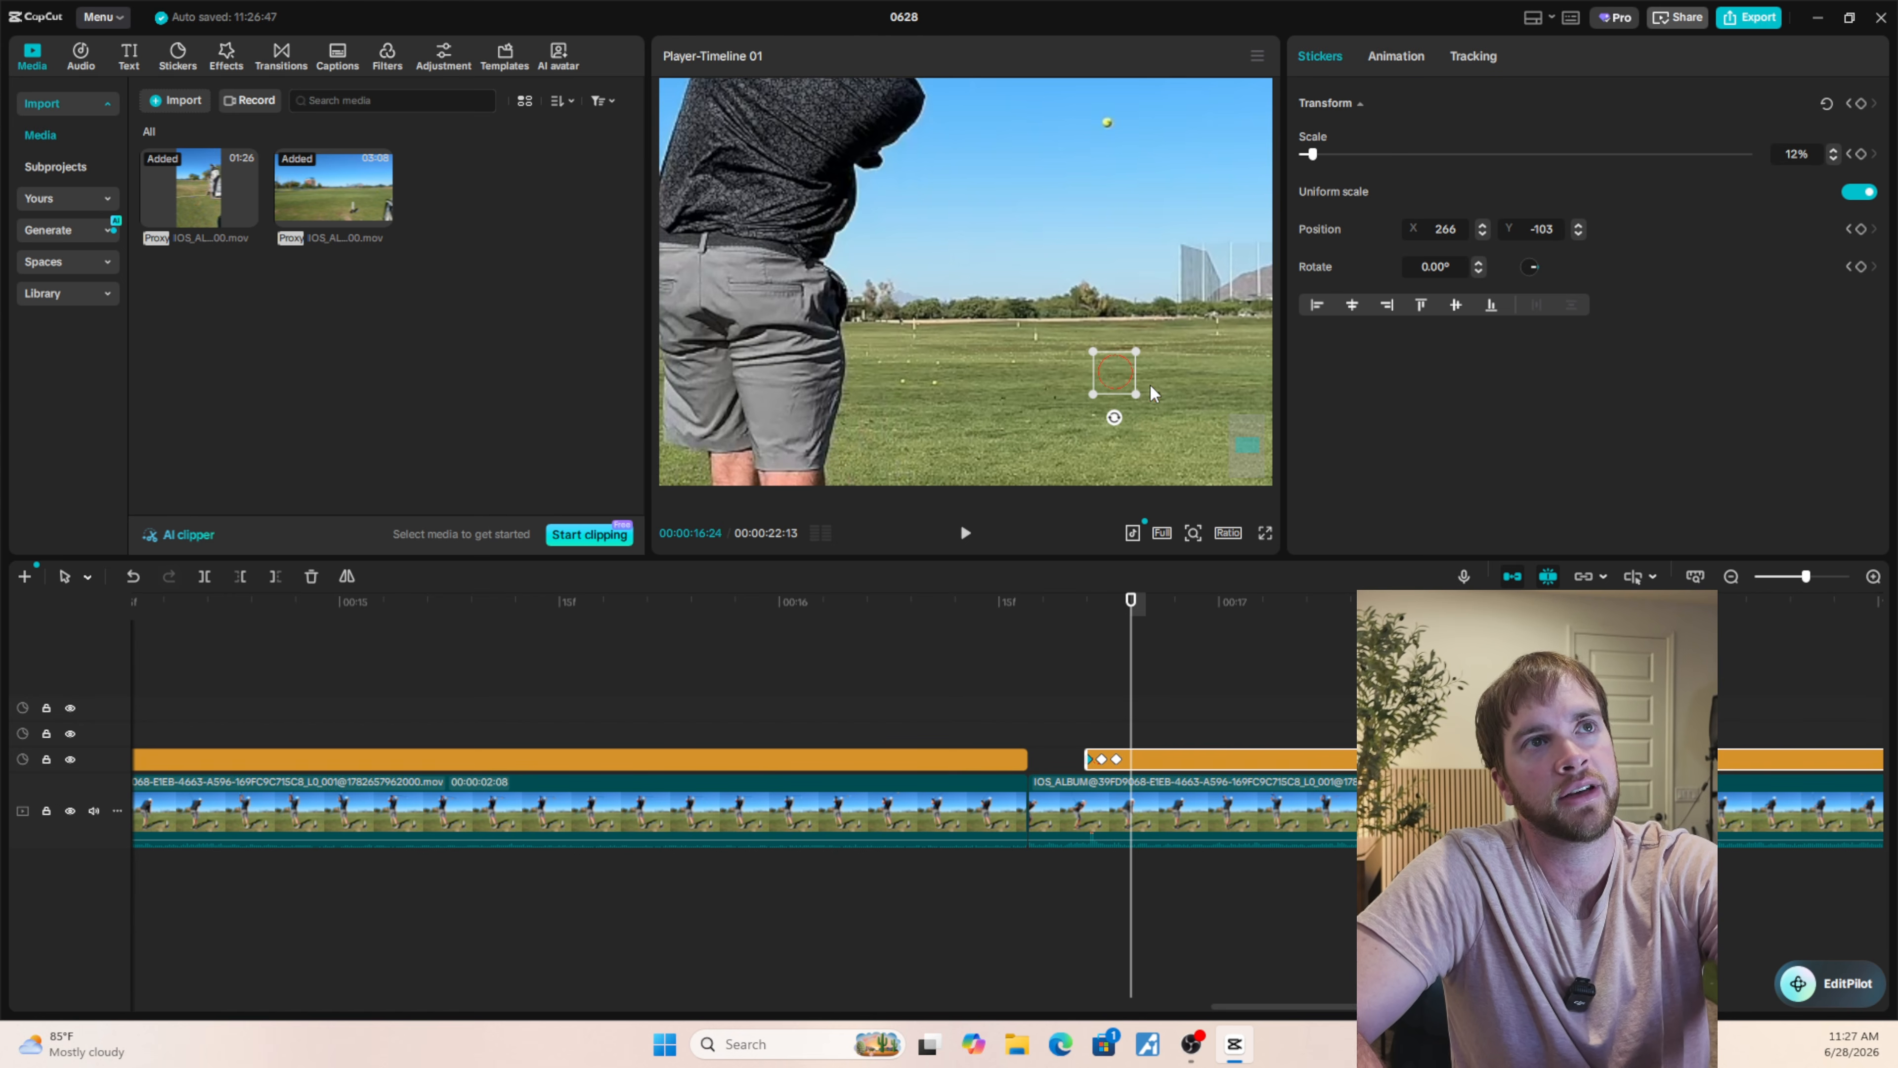
{"action": "left_click_drag", "start_coordinate": [1115, 386], "coordinate": [1108, 137]}
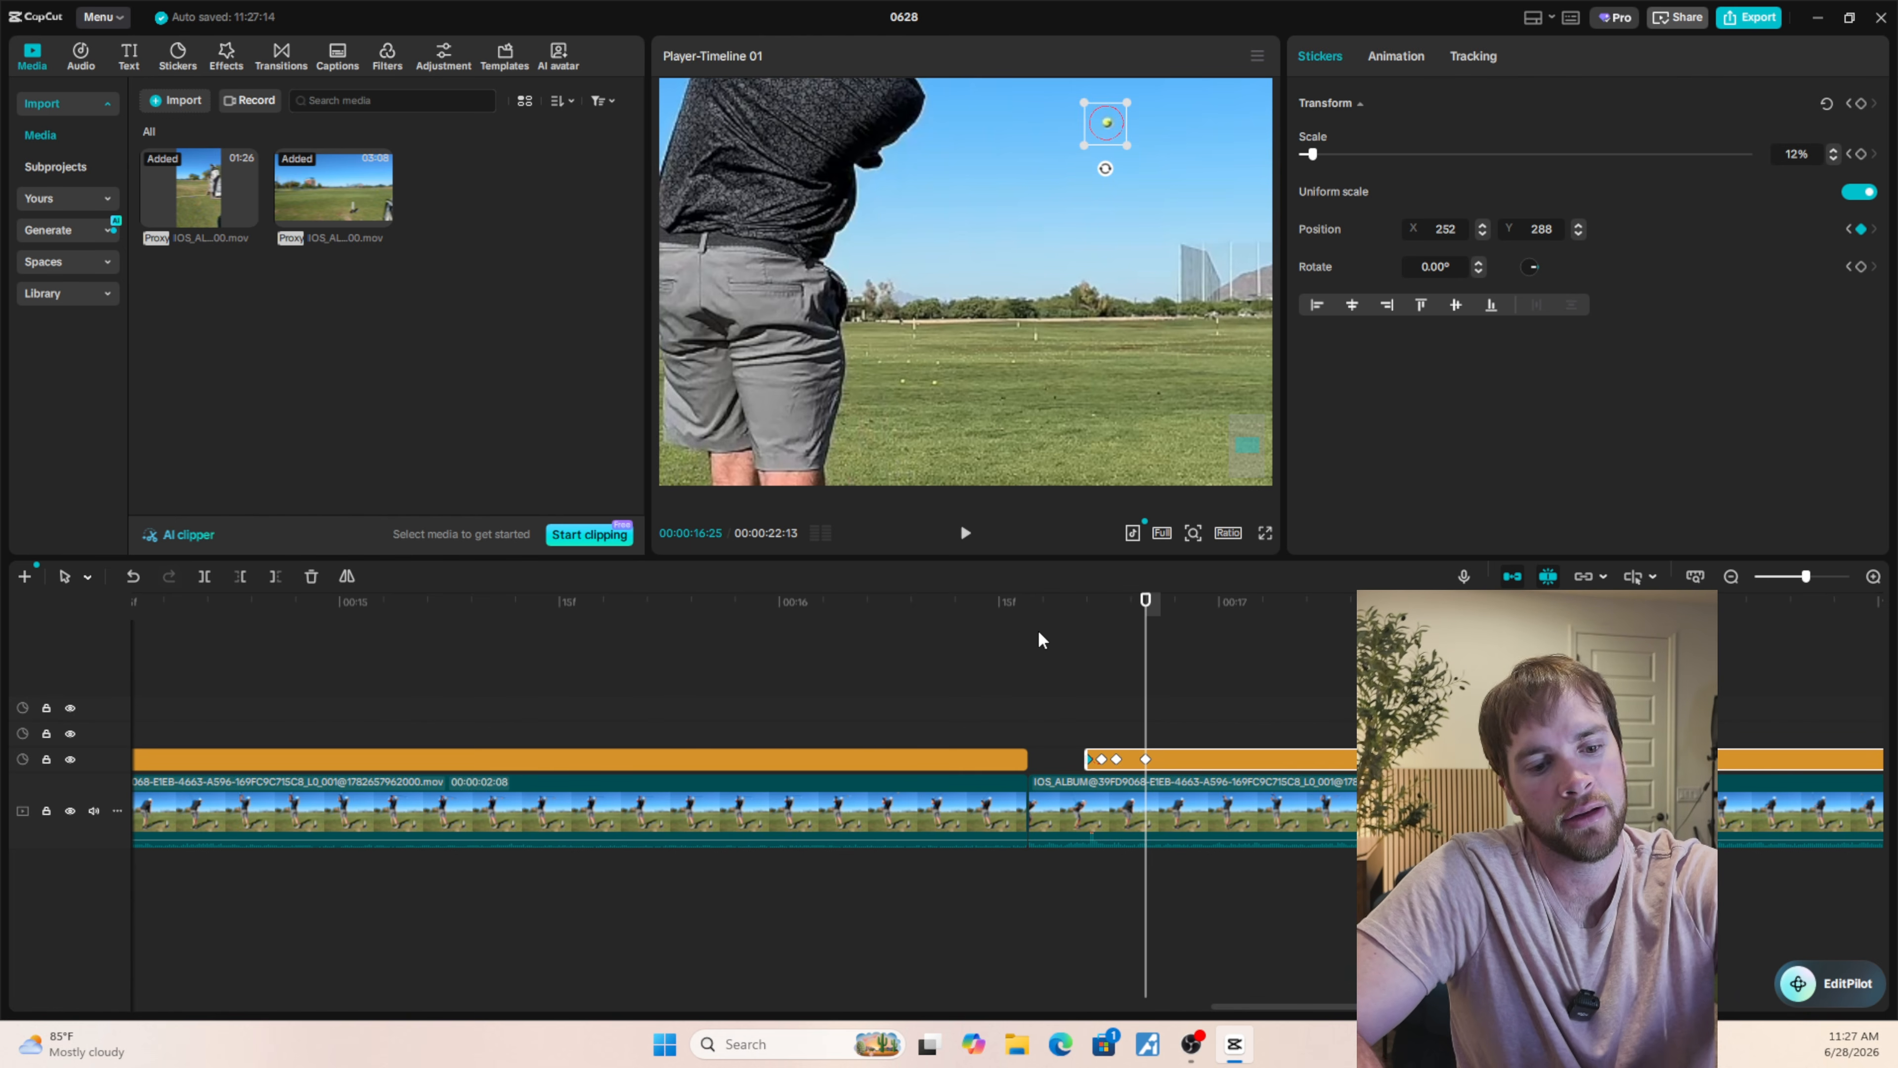
Check the frames around 00:00:16:24 and reposition the circle onto the ball there, at X 257, Y 134.
{"action": "key", "text": "Left"}
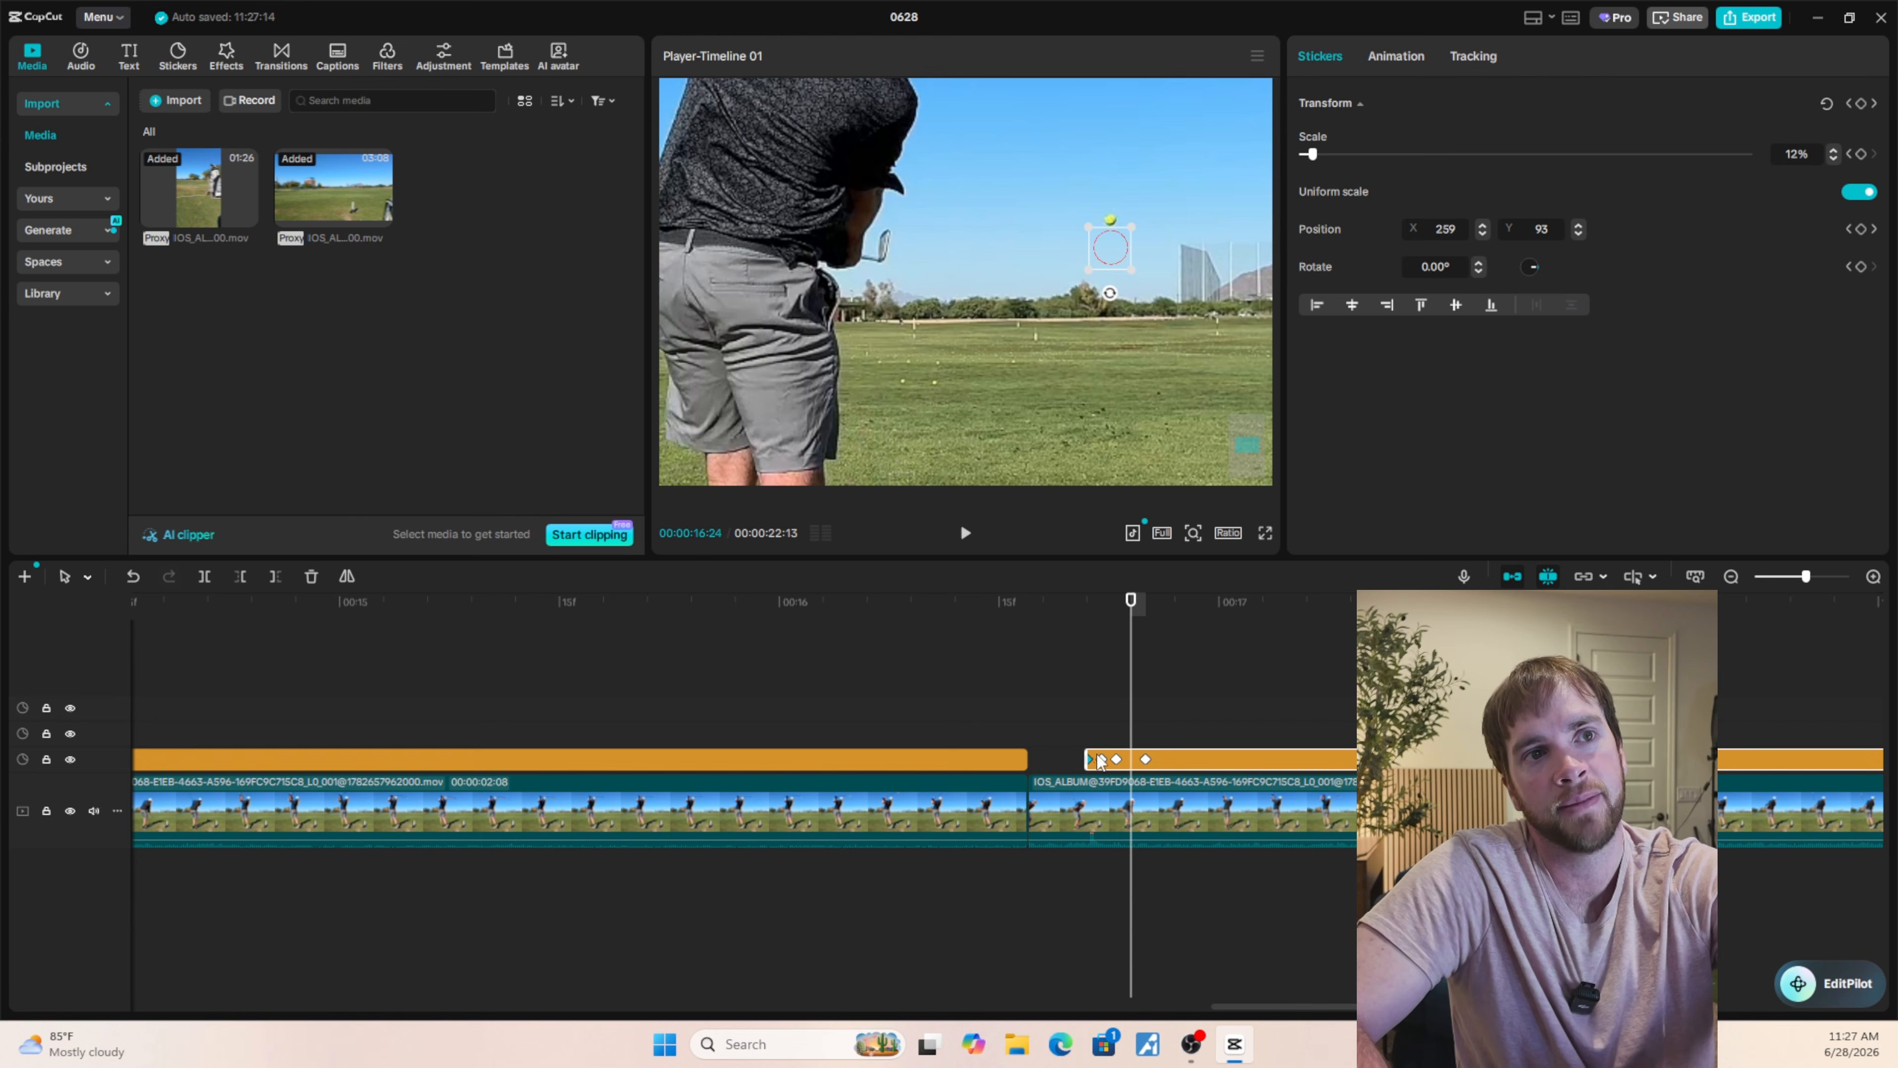
{"action": "key", "text": "Left"}
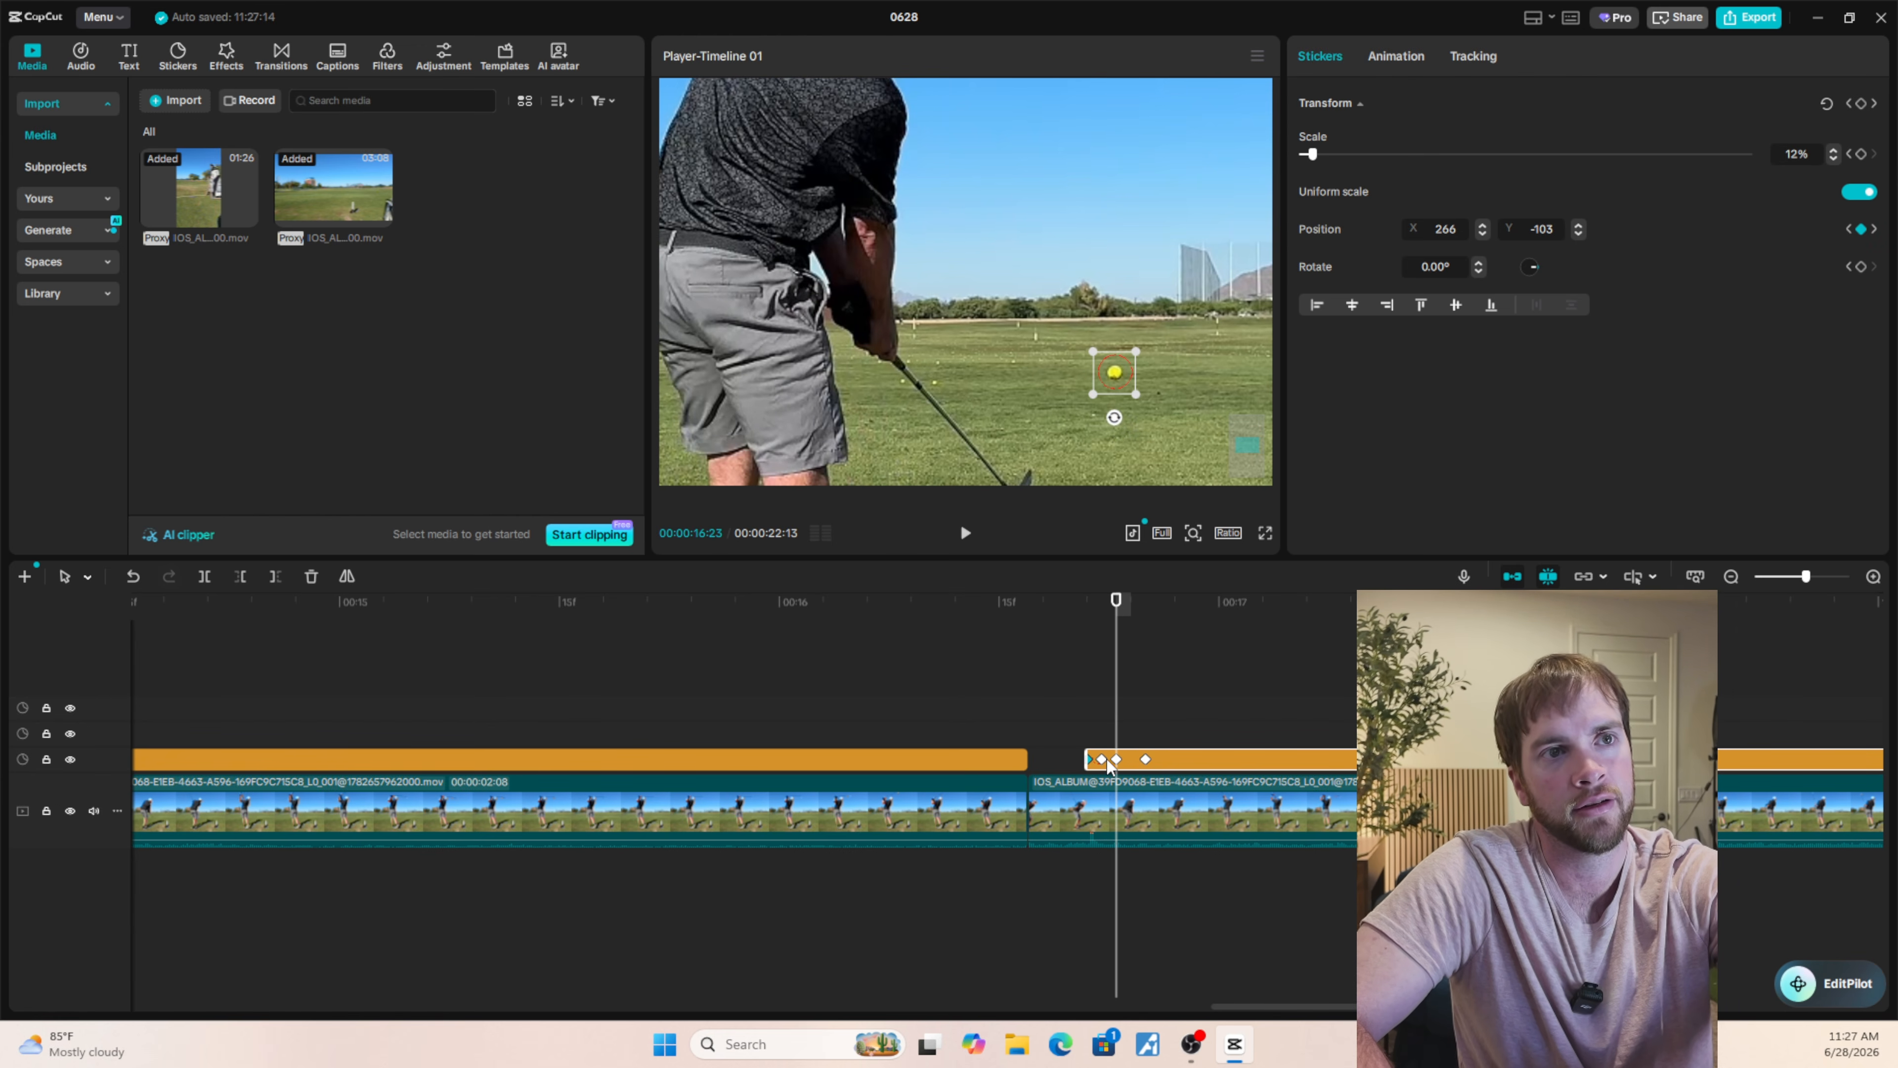
{"action": "key", "text": "Right"}
{"action": "key", "text": "Left"}
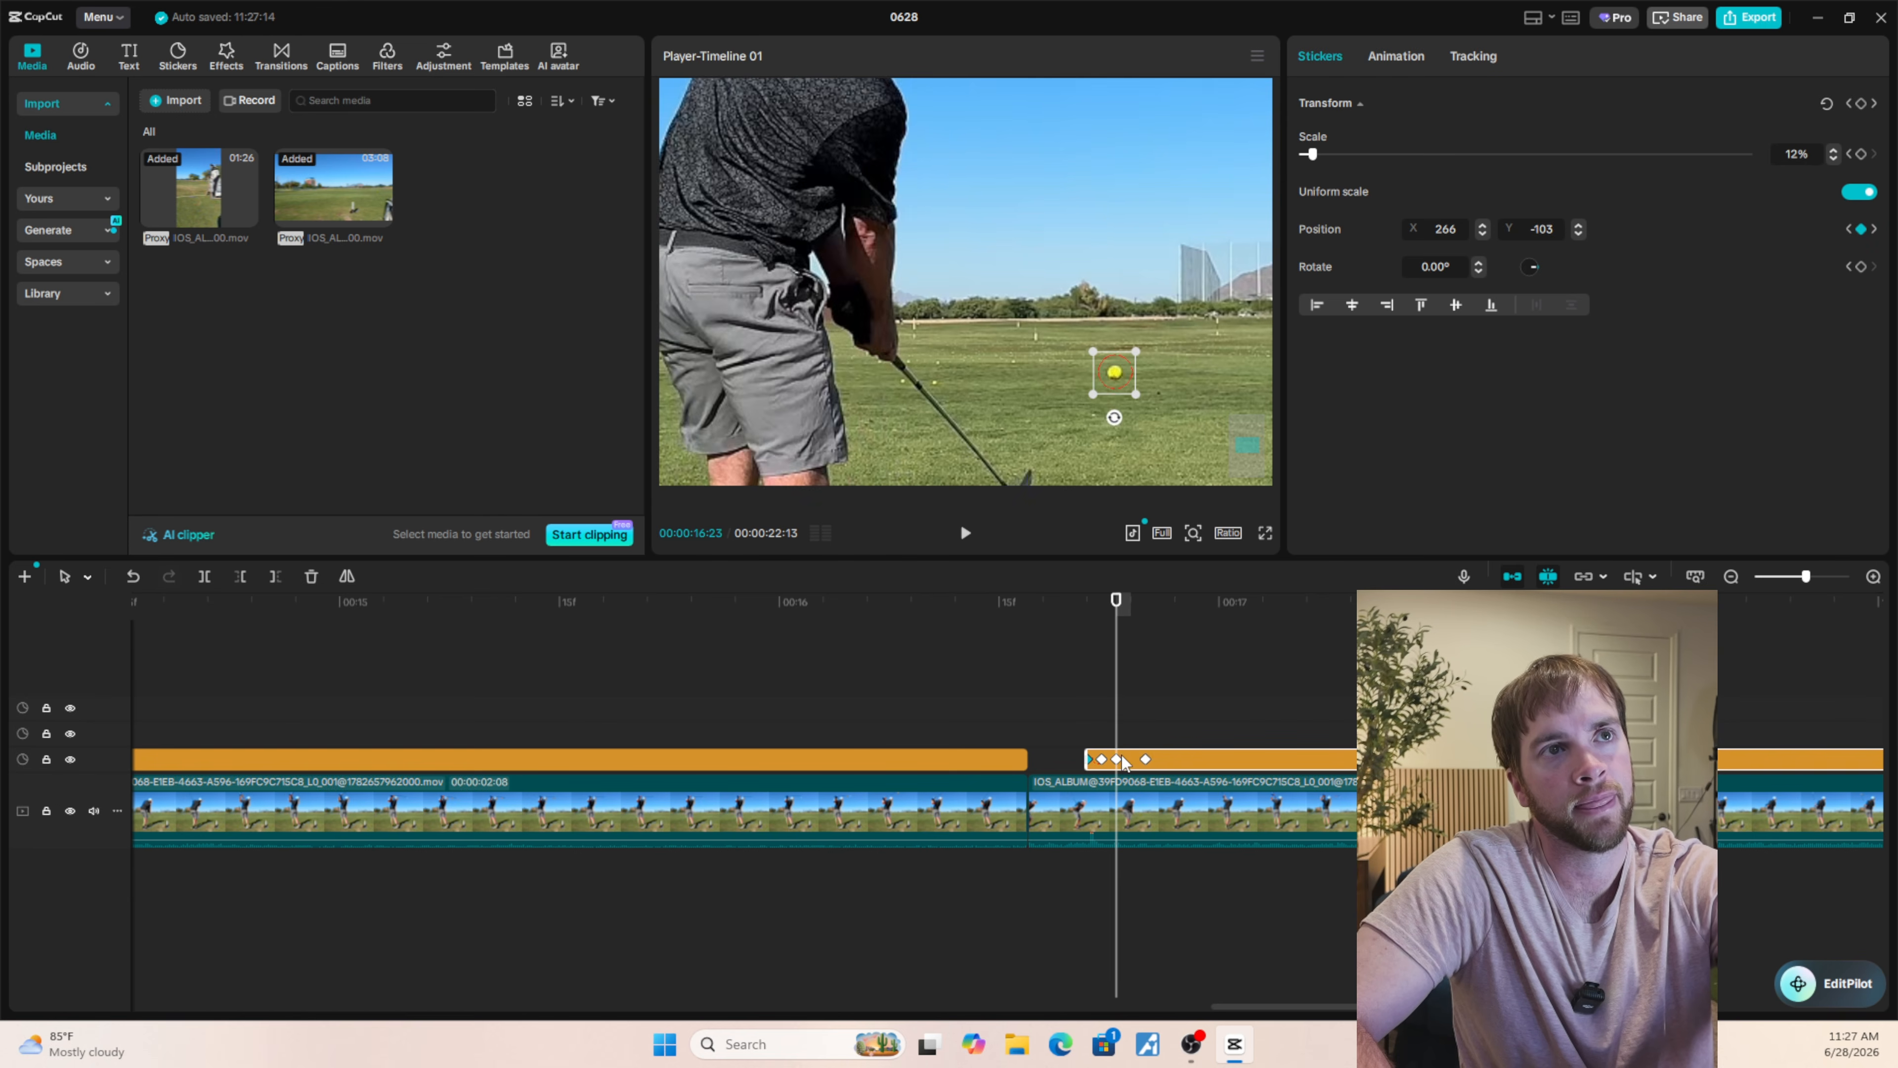
{"action": "key", "text": "Right"}
{"action": "key", "text": "Right"}
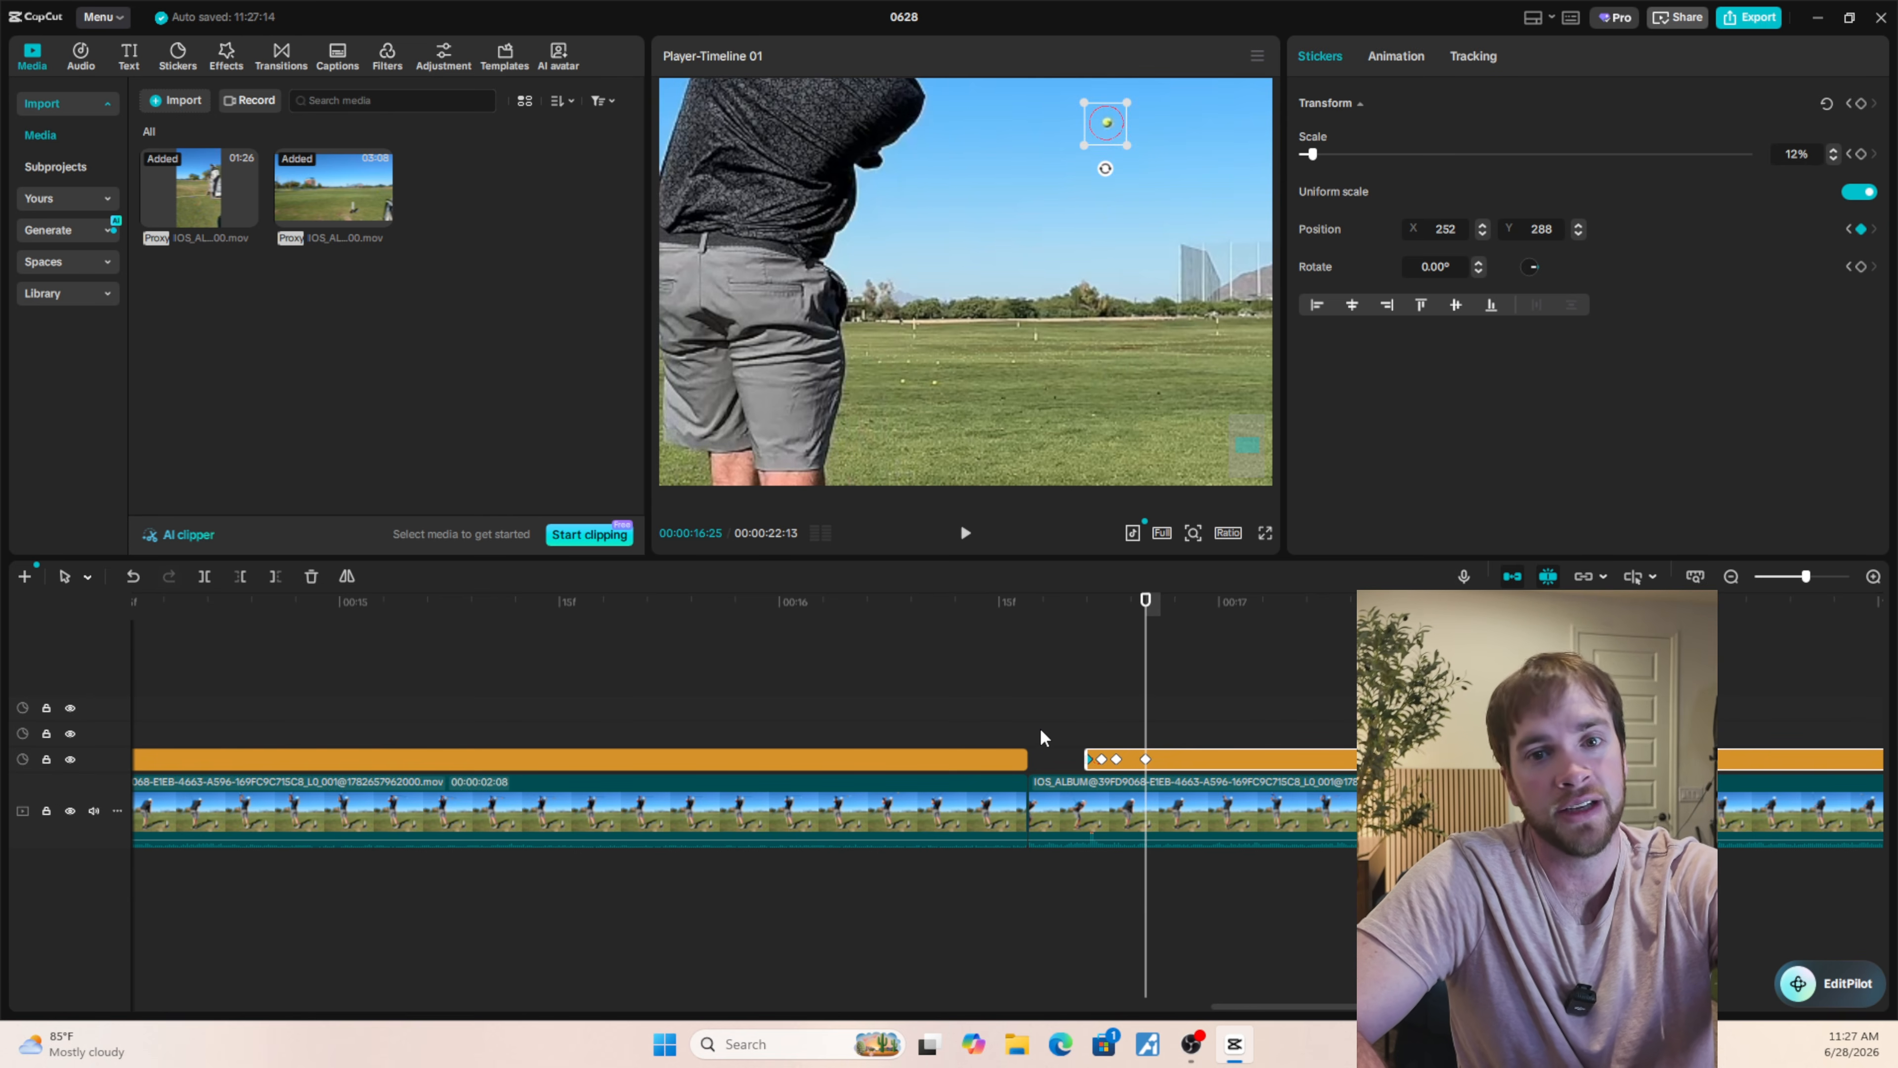
{"action": "key", "text": "Left"}
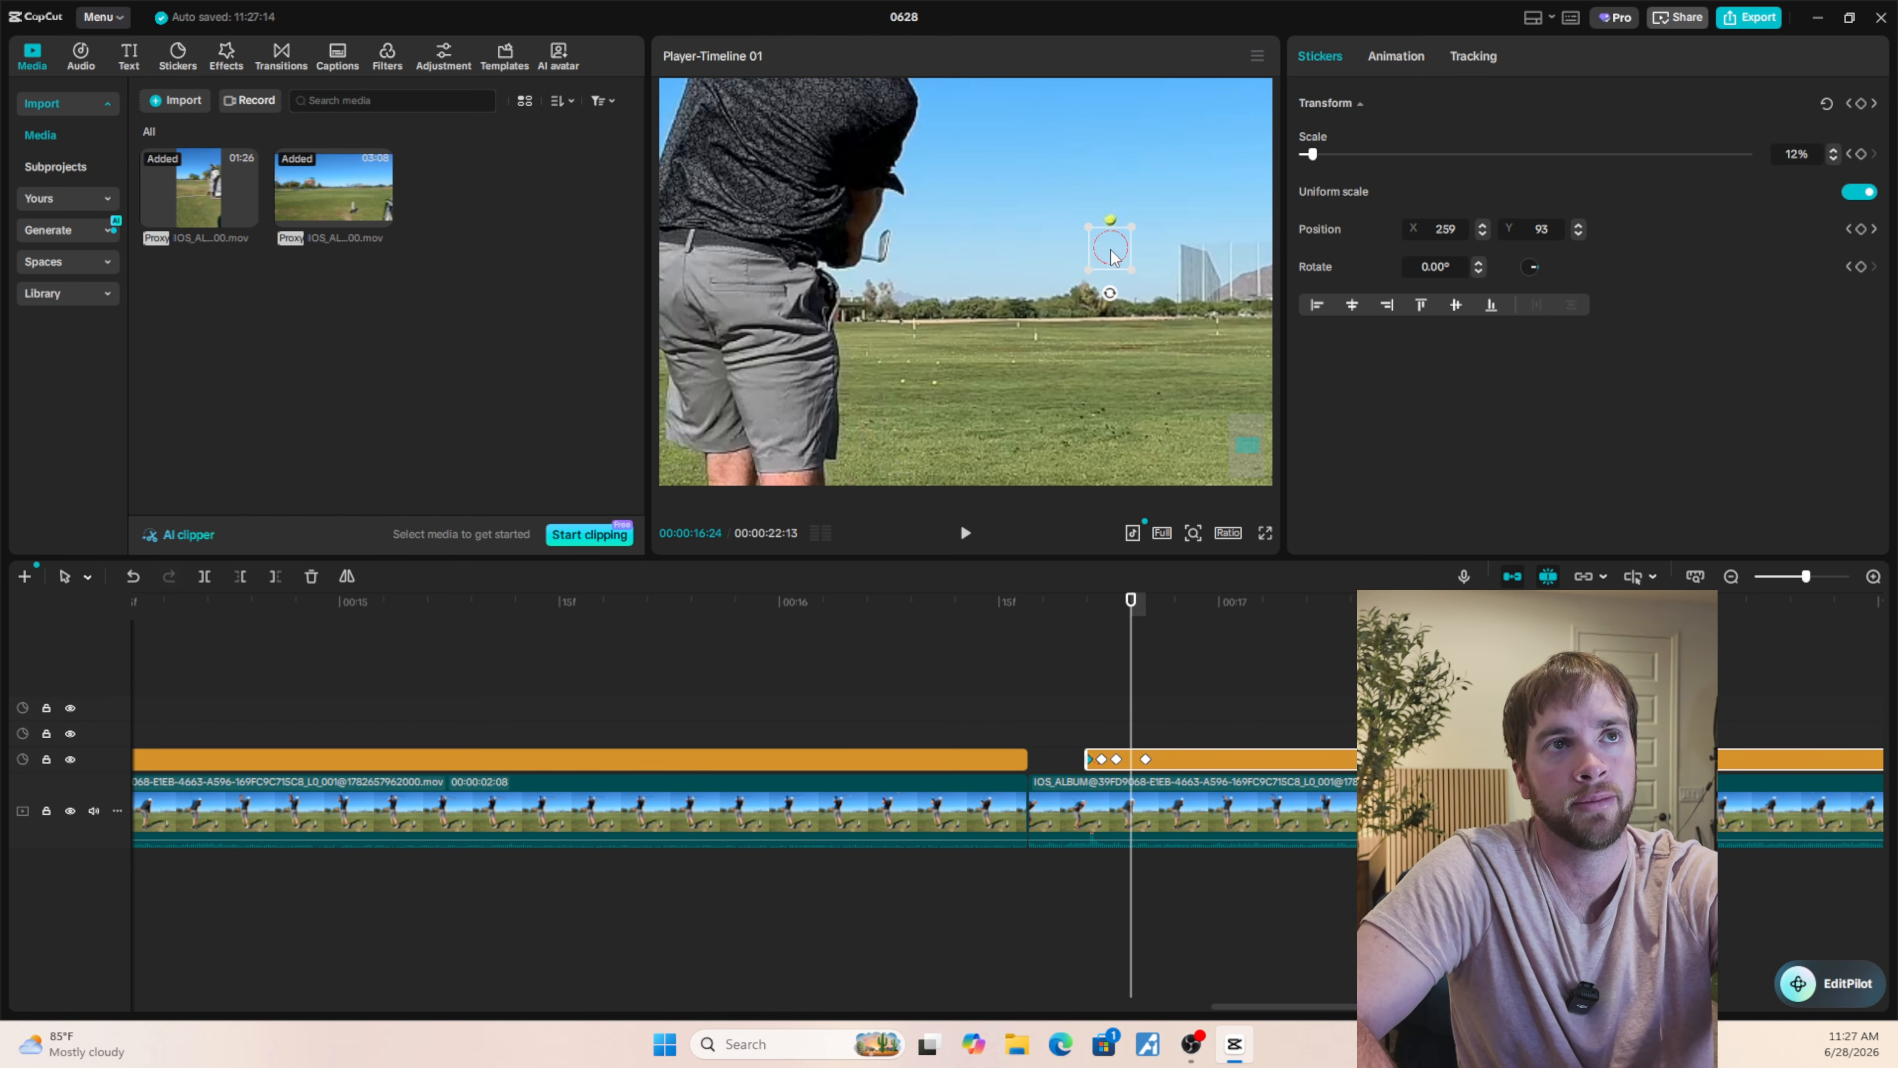
{"action": "key", "text": "ctrl+z"}
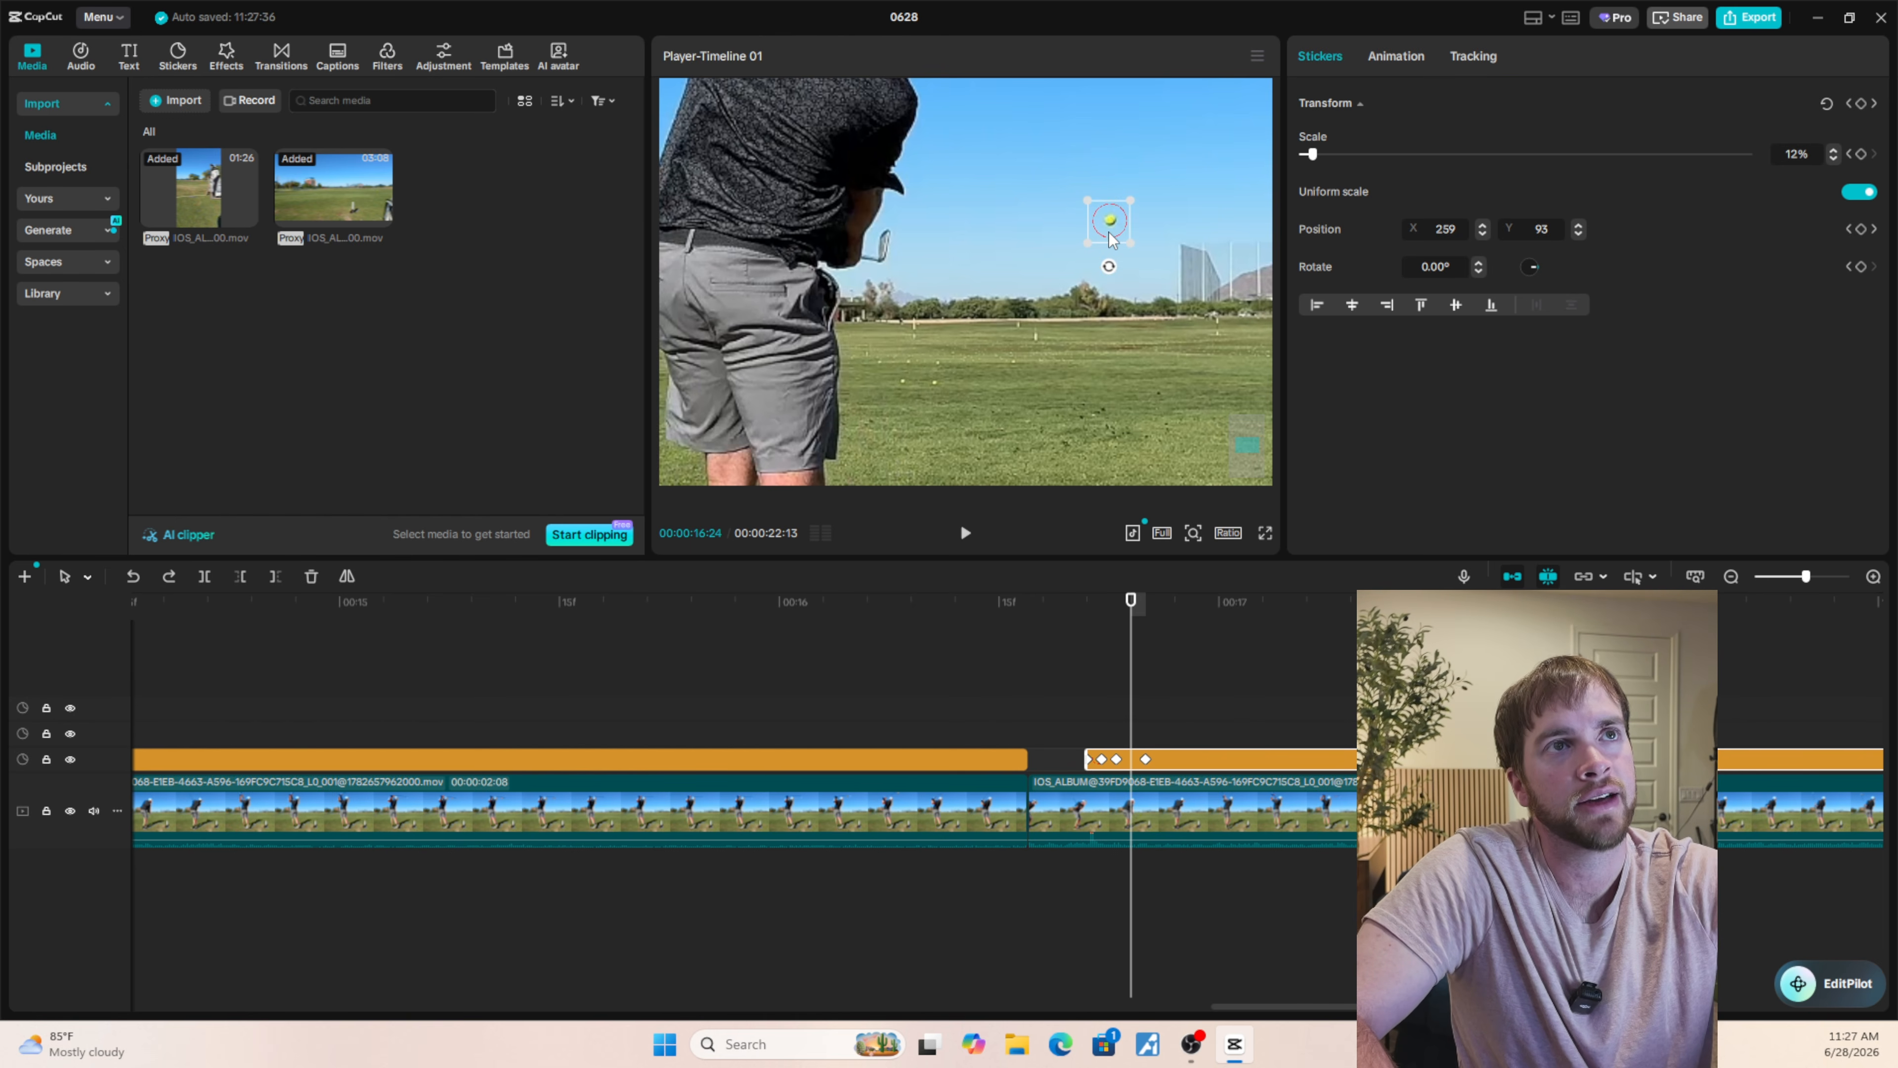
{"action": "left_click", "coordinate": [1112, 240]}
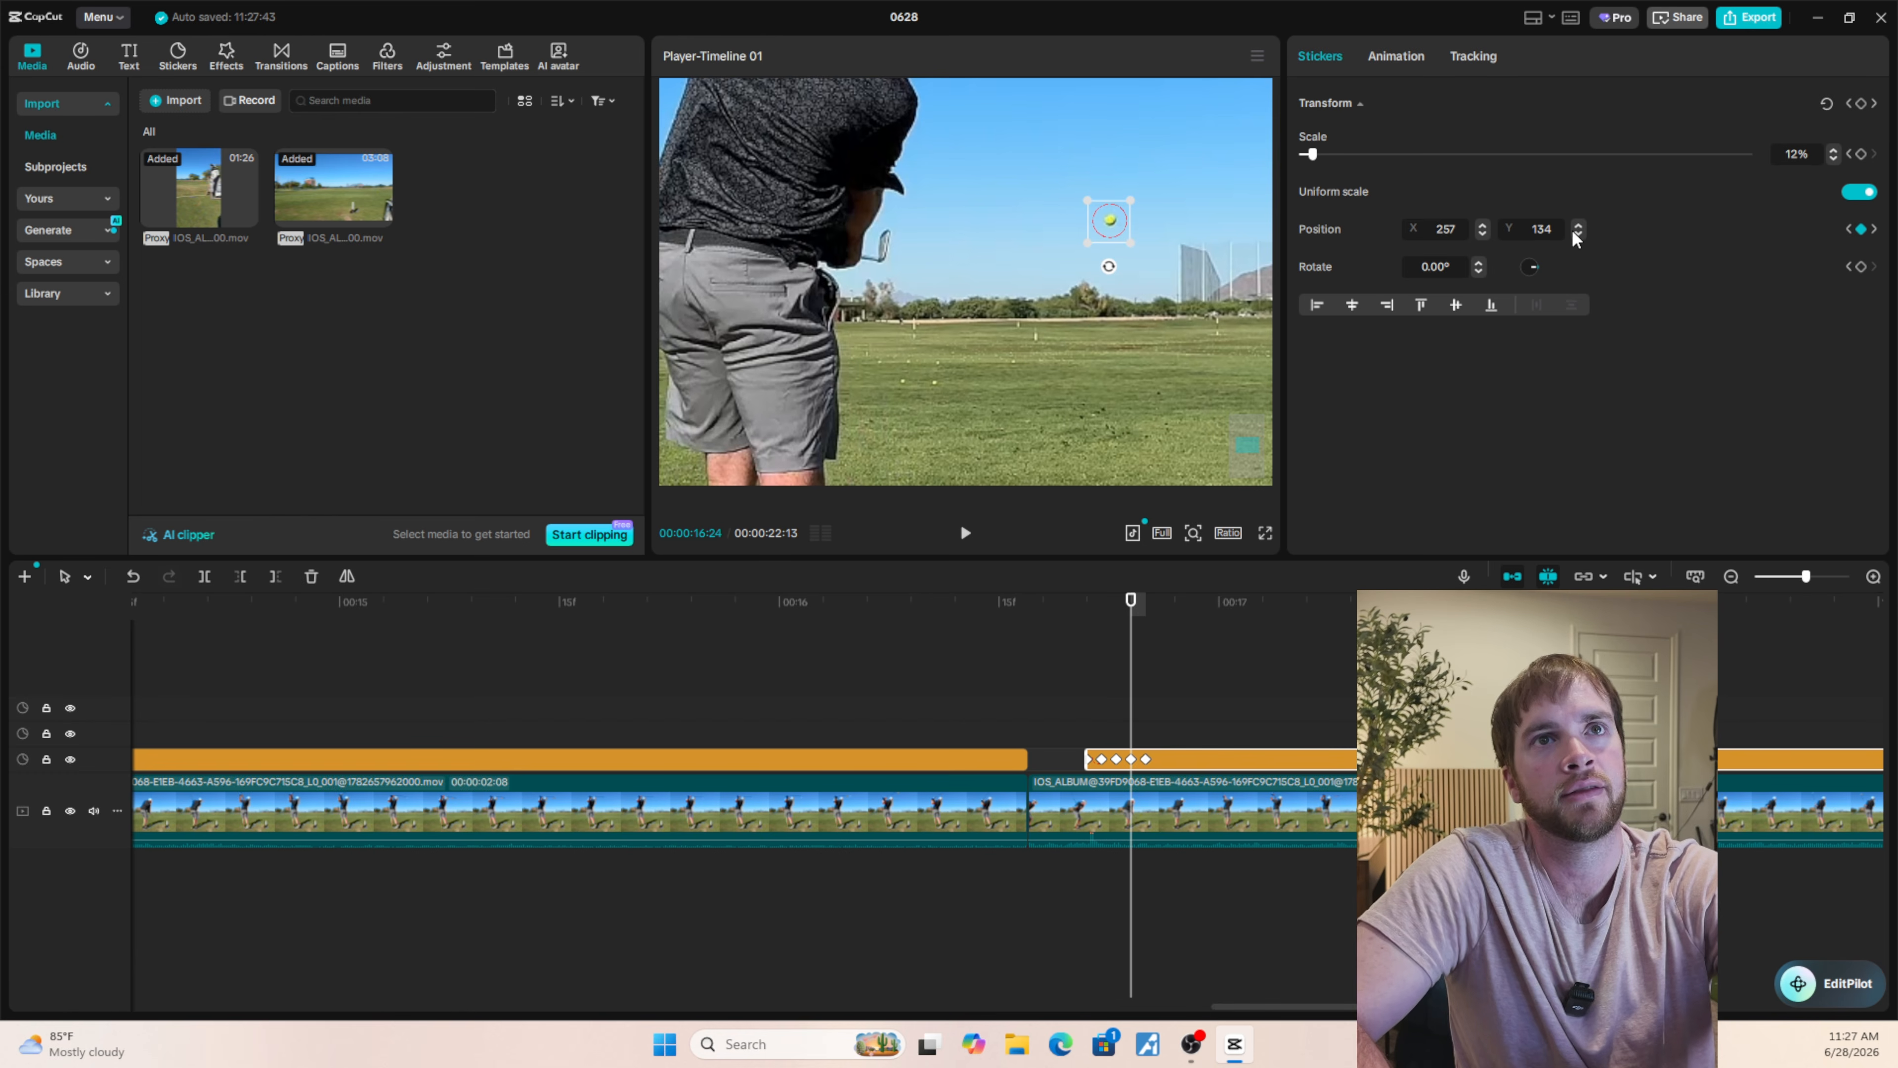
Move the circle sticker onto the ball at 00:00:16:27, at position X 248, Y 473.
{"action": "key", "text": "Right"}
{"action": "key", "text": "Right"}
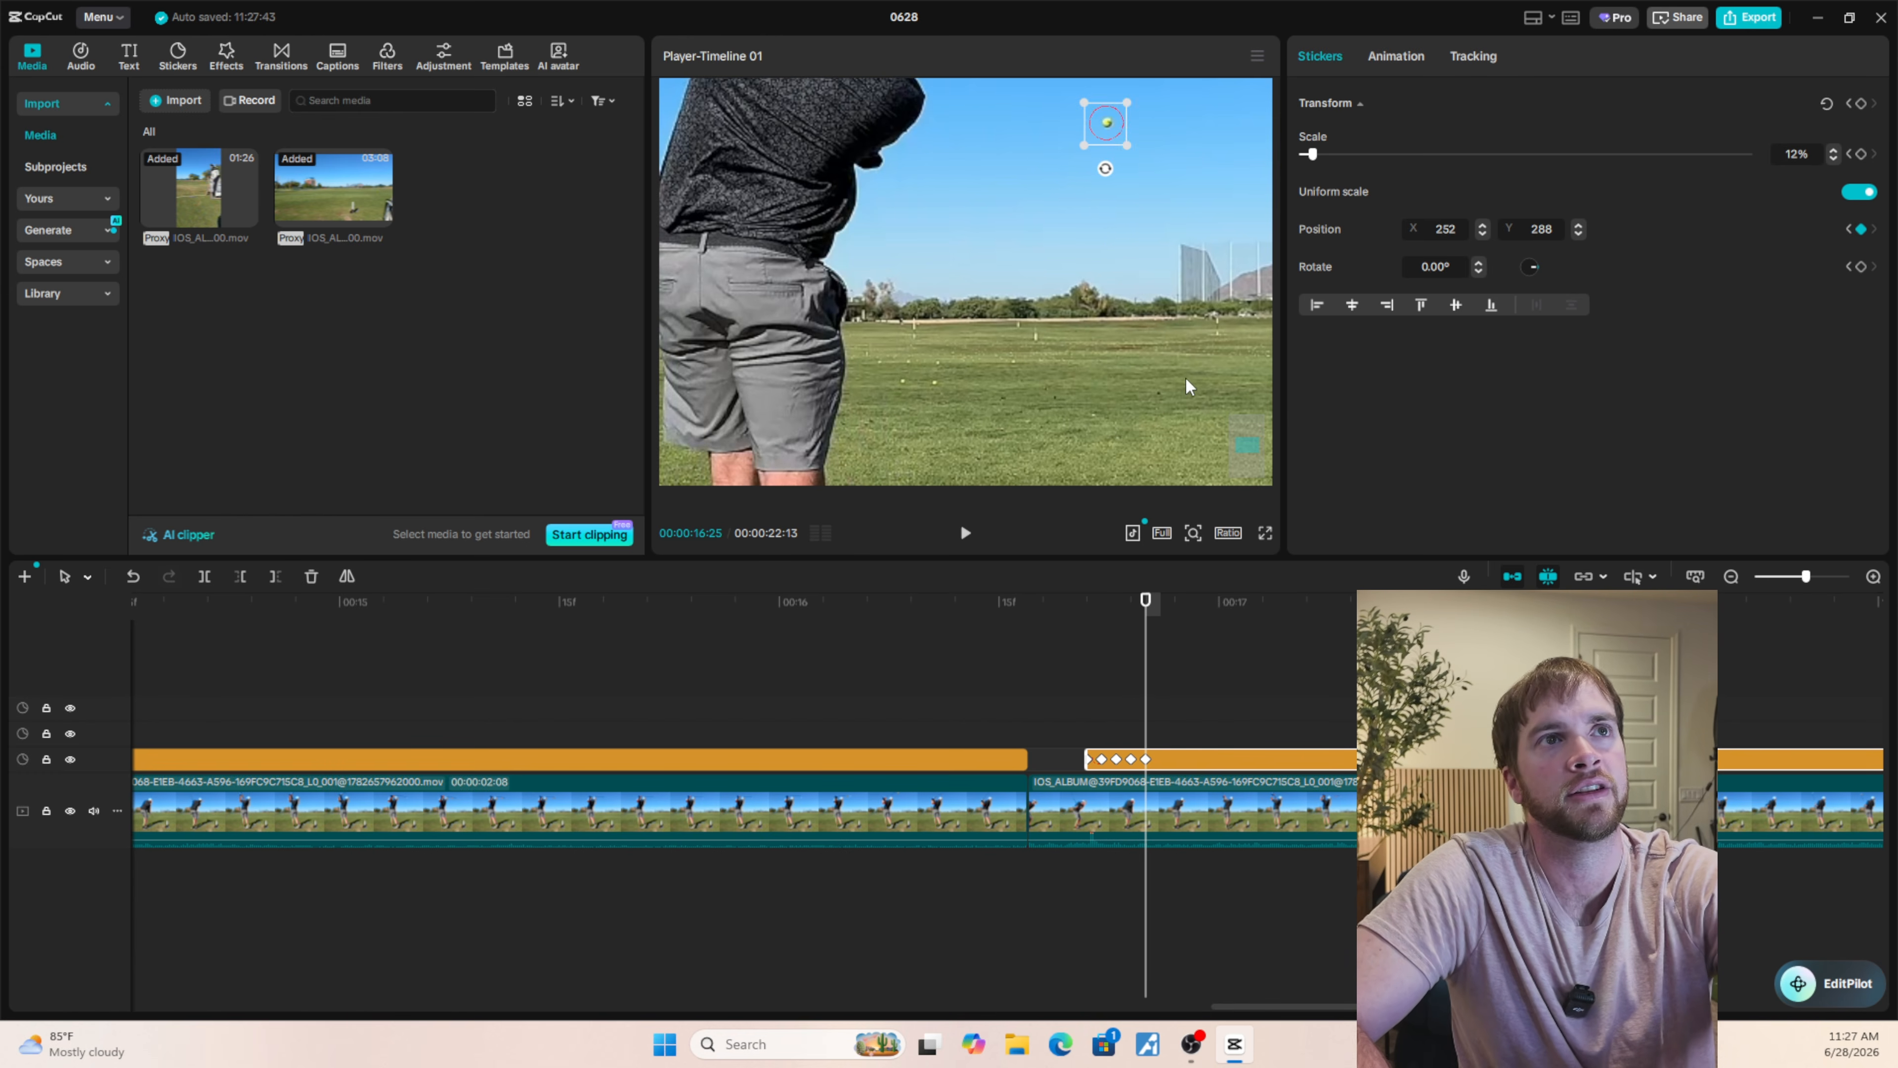
{"action": "scroll", "coordinate": [1138, 213], "scroll_direction": "up", "scroll_amount": 5}
{"action": "scroll", "coordinate": [1135, 219], "scroll_direction": "down", "scroll_amount": 1}
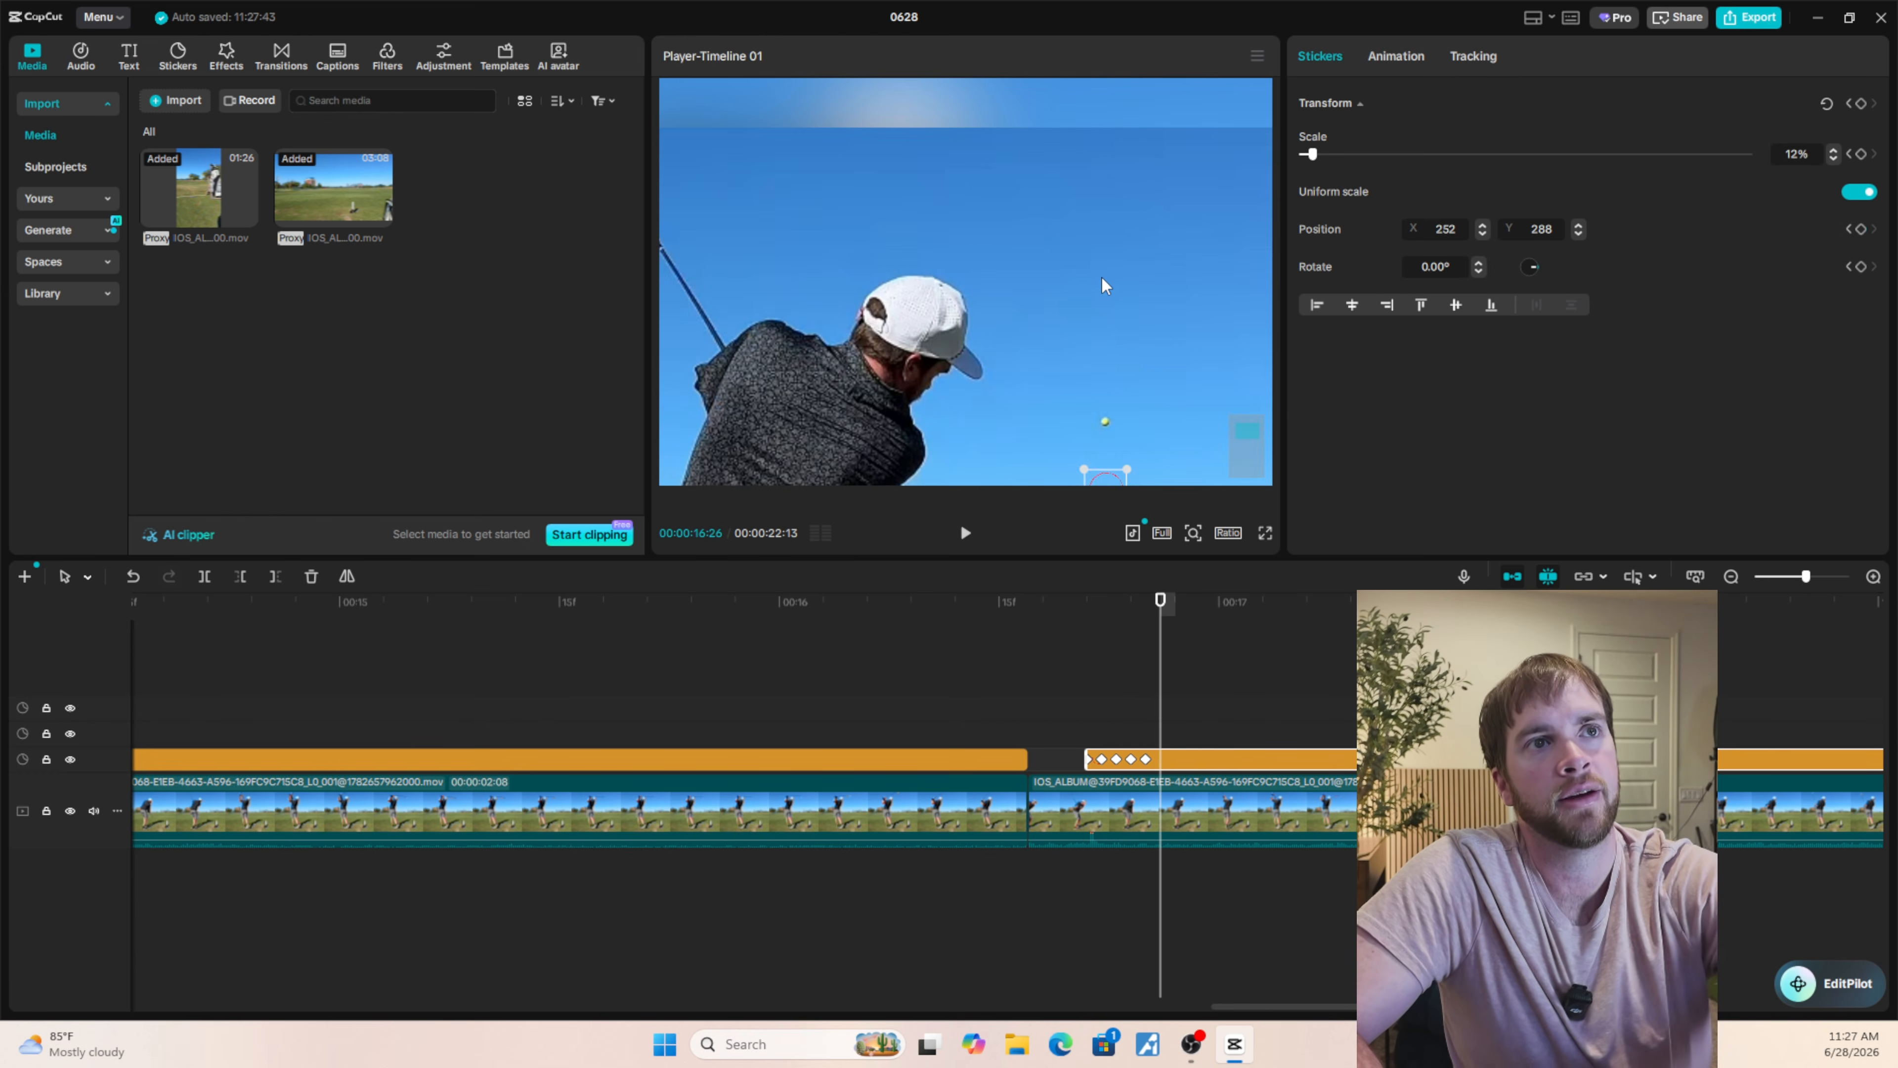
{"action": "scroll", "coordinate": [1100, 286], "scroll_direction": "down", "scroll_amount": 1}
{"action": "key", "text": "Right"}
{"action": "left_click_drag", "start_coordinate": [1110, 411], "coordinate": [1110, 293]}
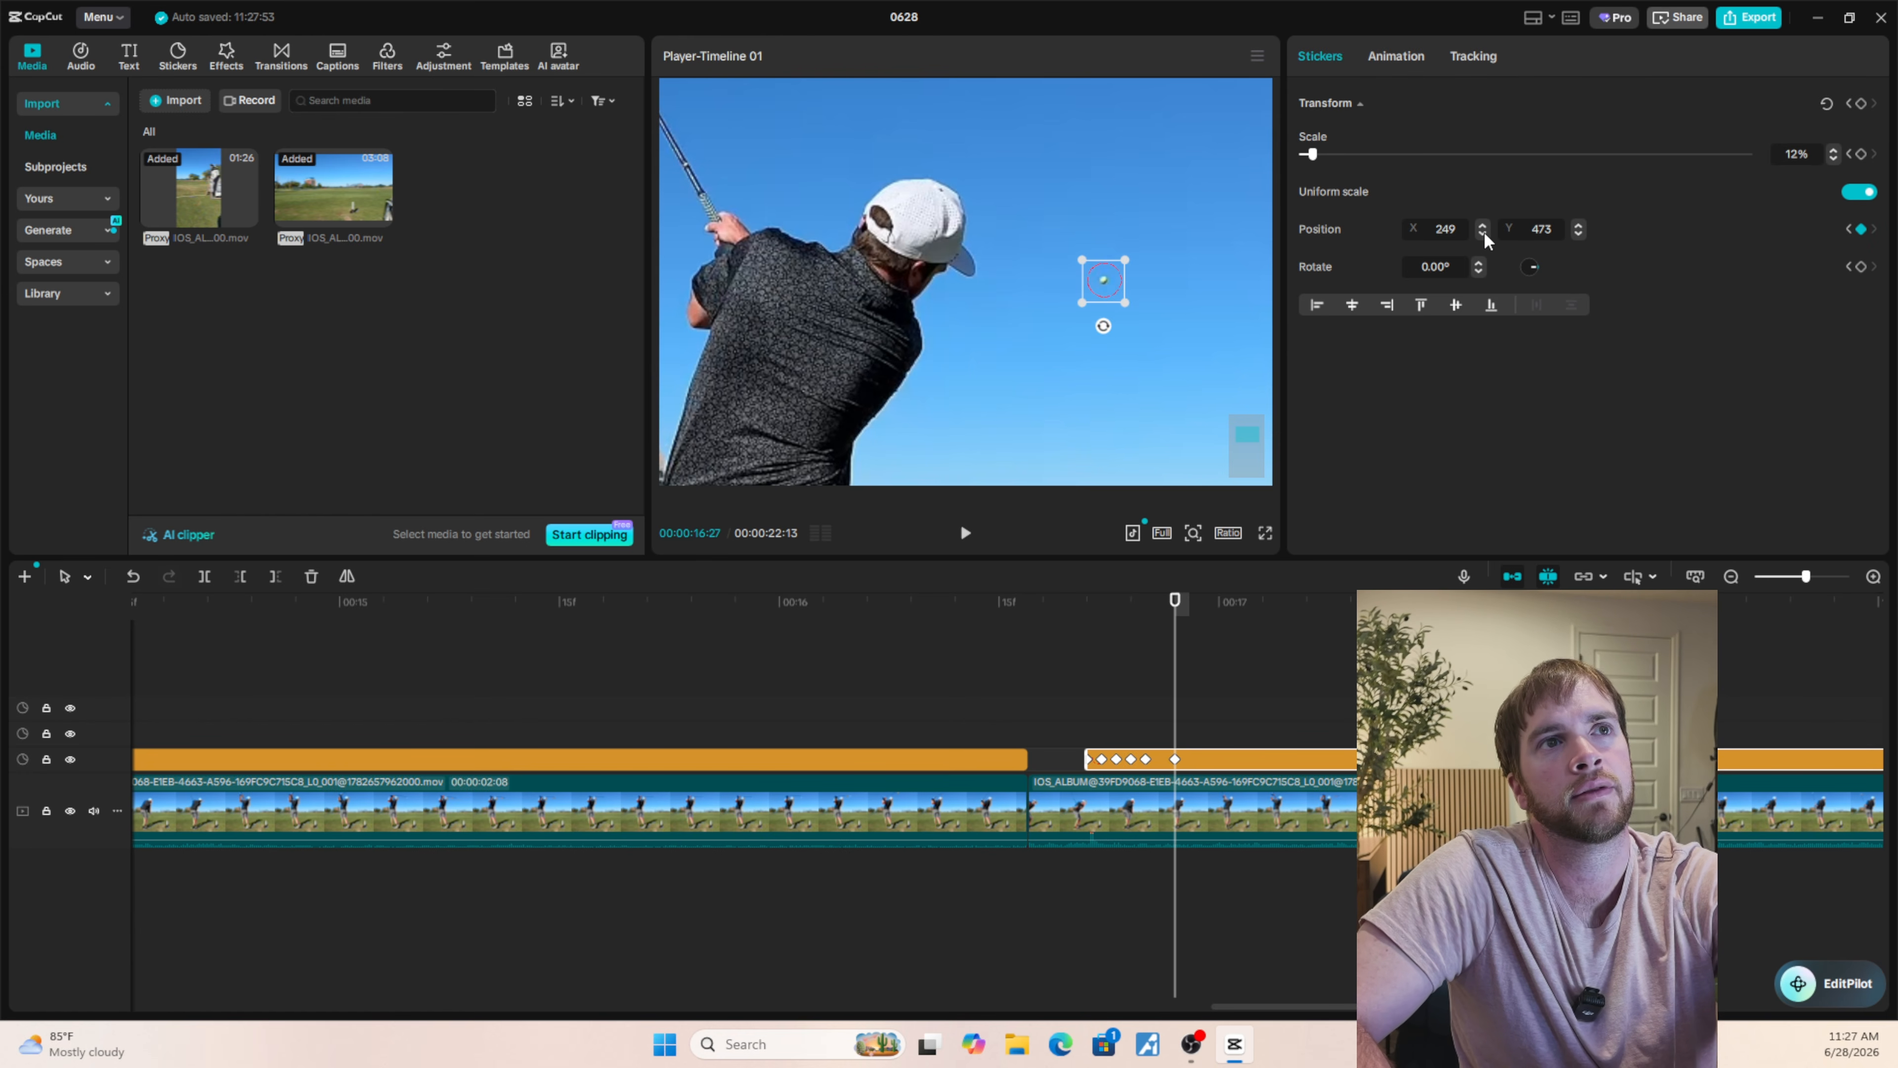
Align the circle with the ball at 00:00:16:26 (X 250, Y 394) and check the motion across the neighbouring frames.
{"action": "key", "text": "Left"}
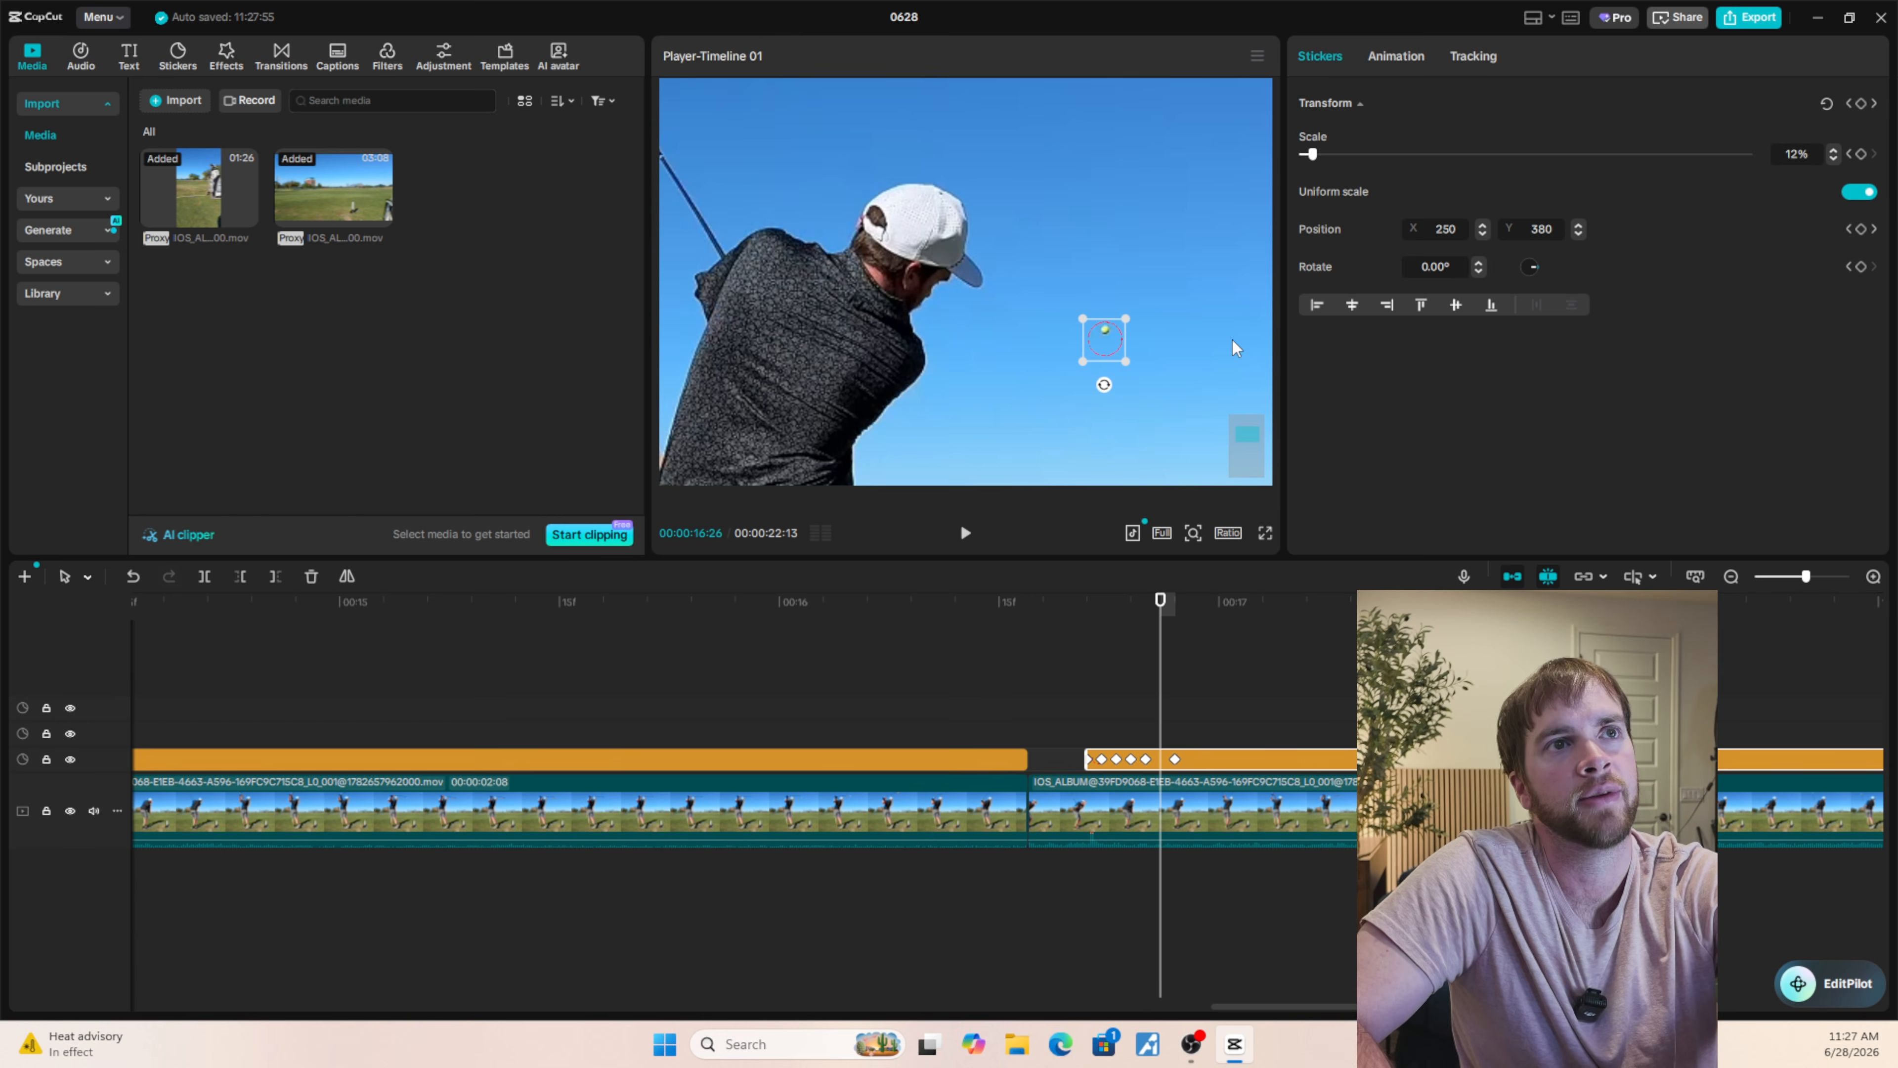
{"action": "left_click_drag", "start_coordinate": [1106, 358], "coordinate": [1106, 352]}
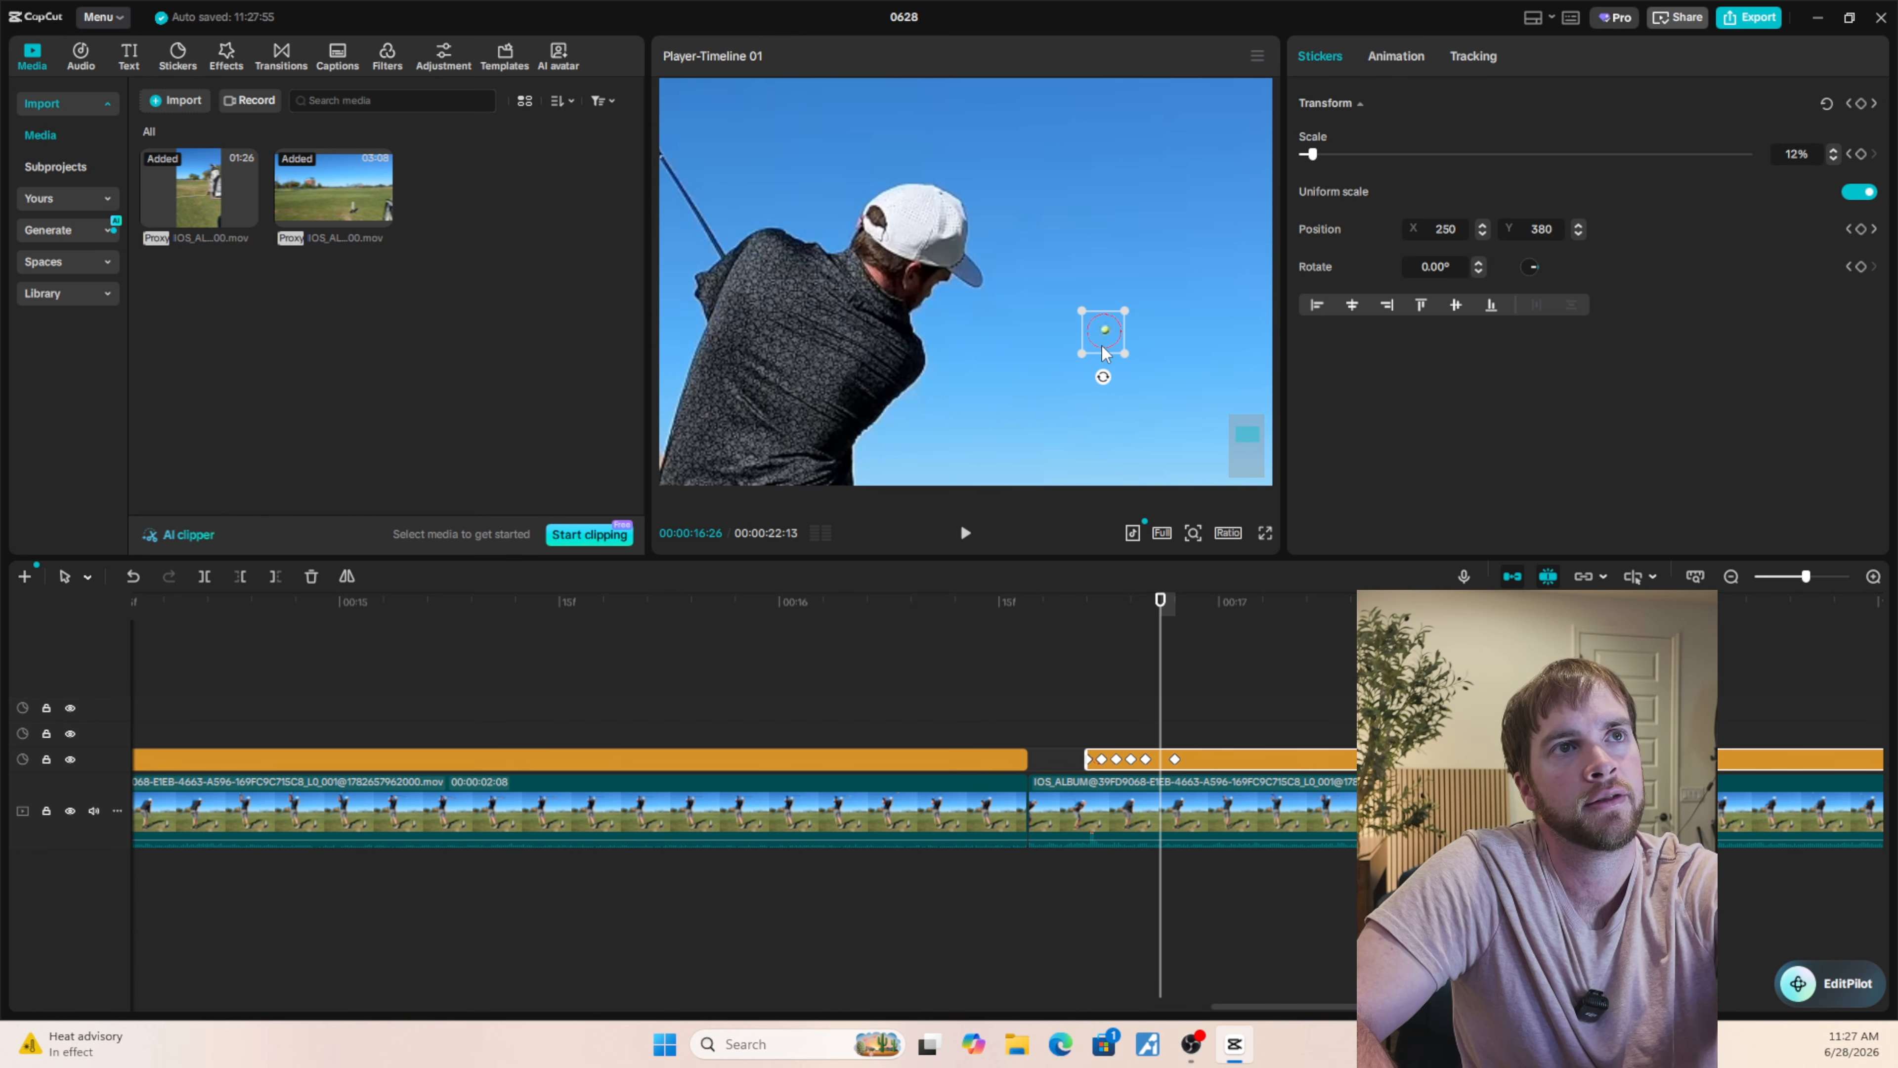
{"action": "left_click", "coordinate": [1578, 226]}
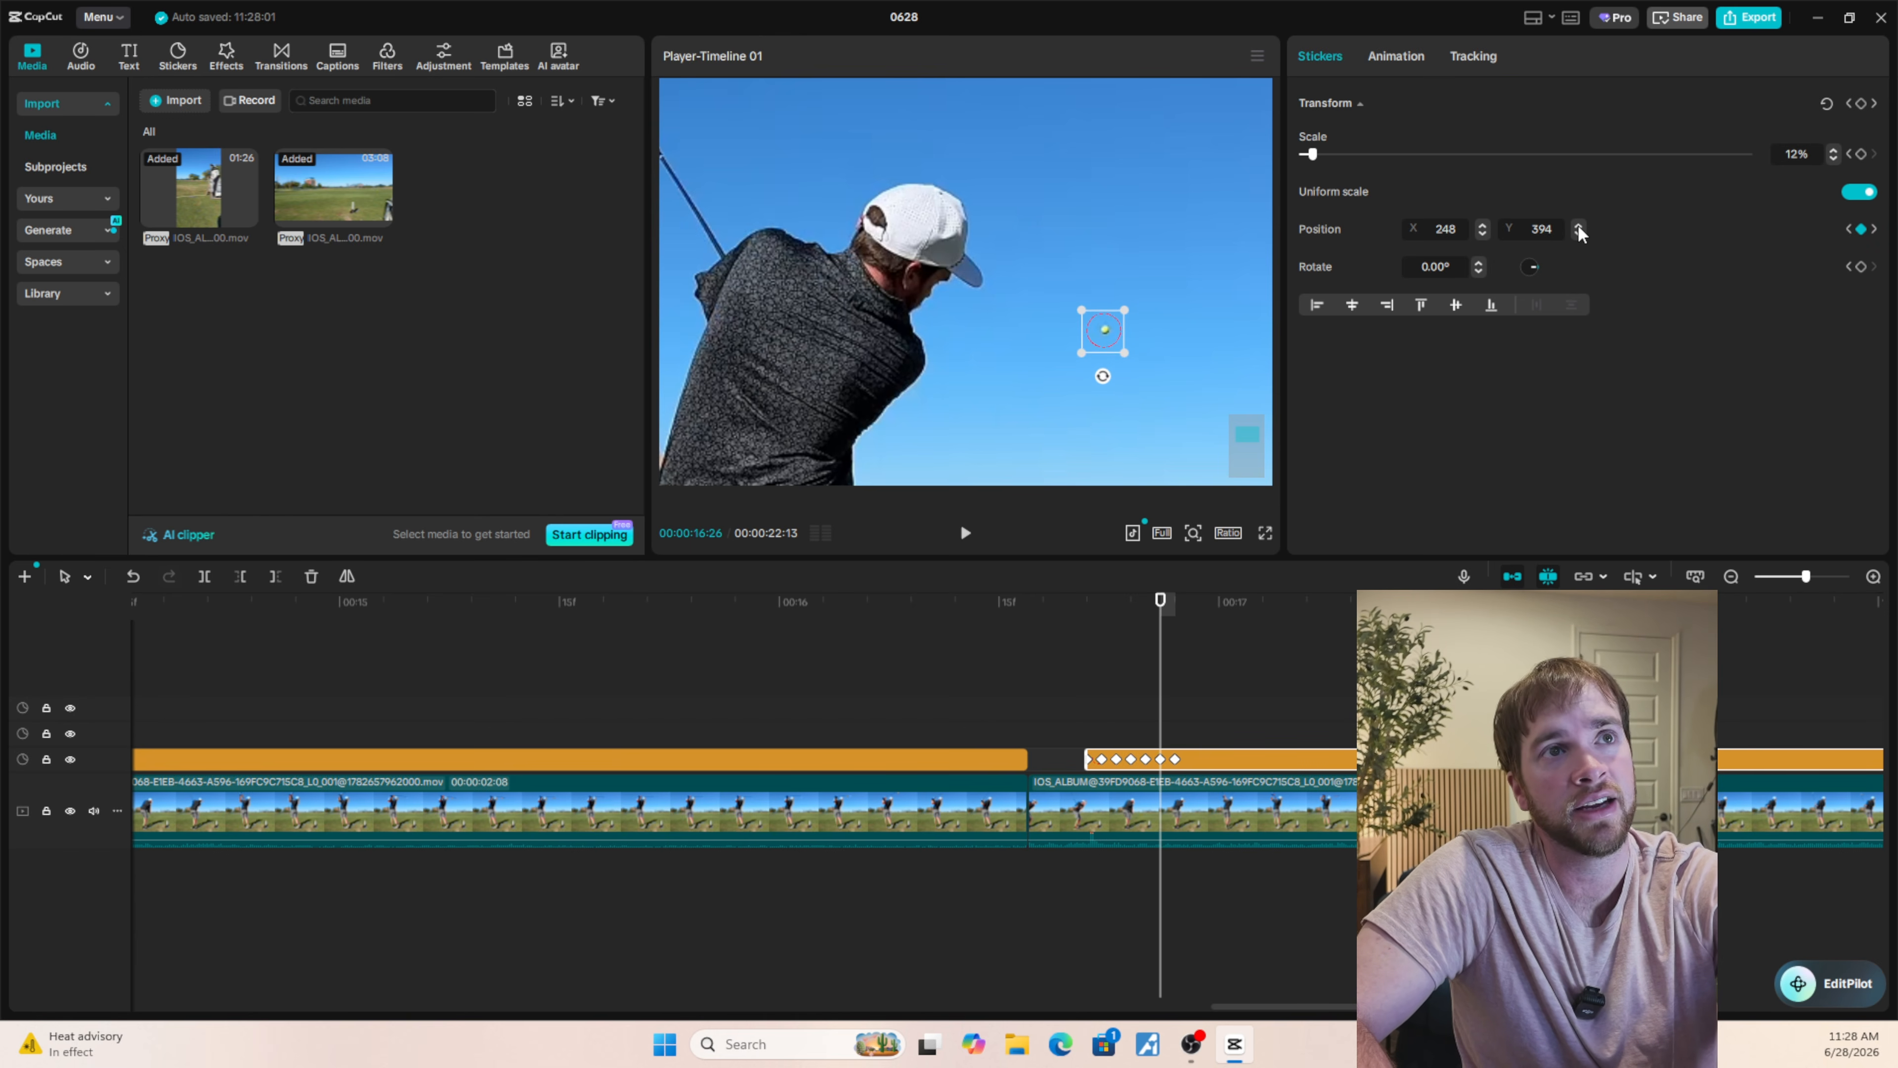
{"action": "left_click", "coordinate": [1481, 226]}
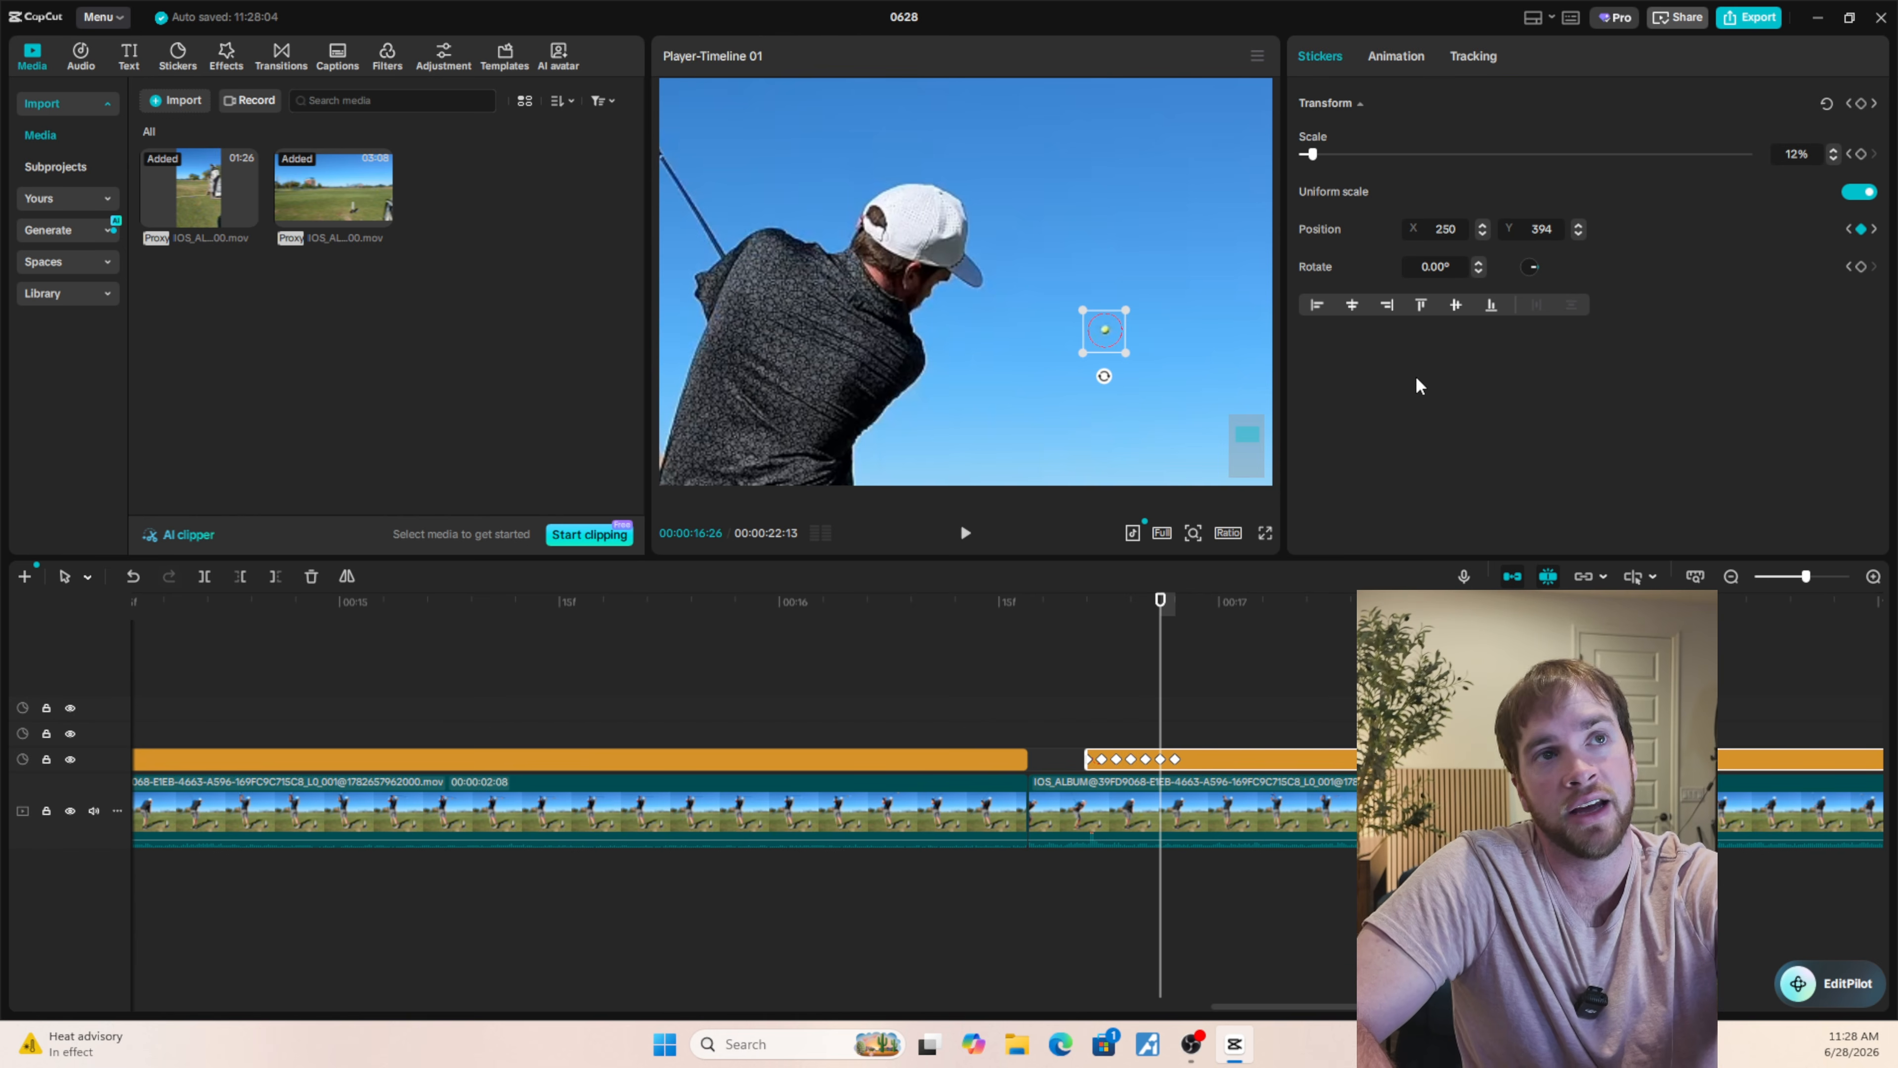
{"action": "key", "text": "Left"}
{"action": "key", "text": "Left"}
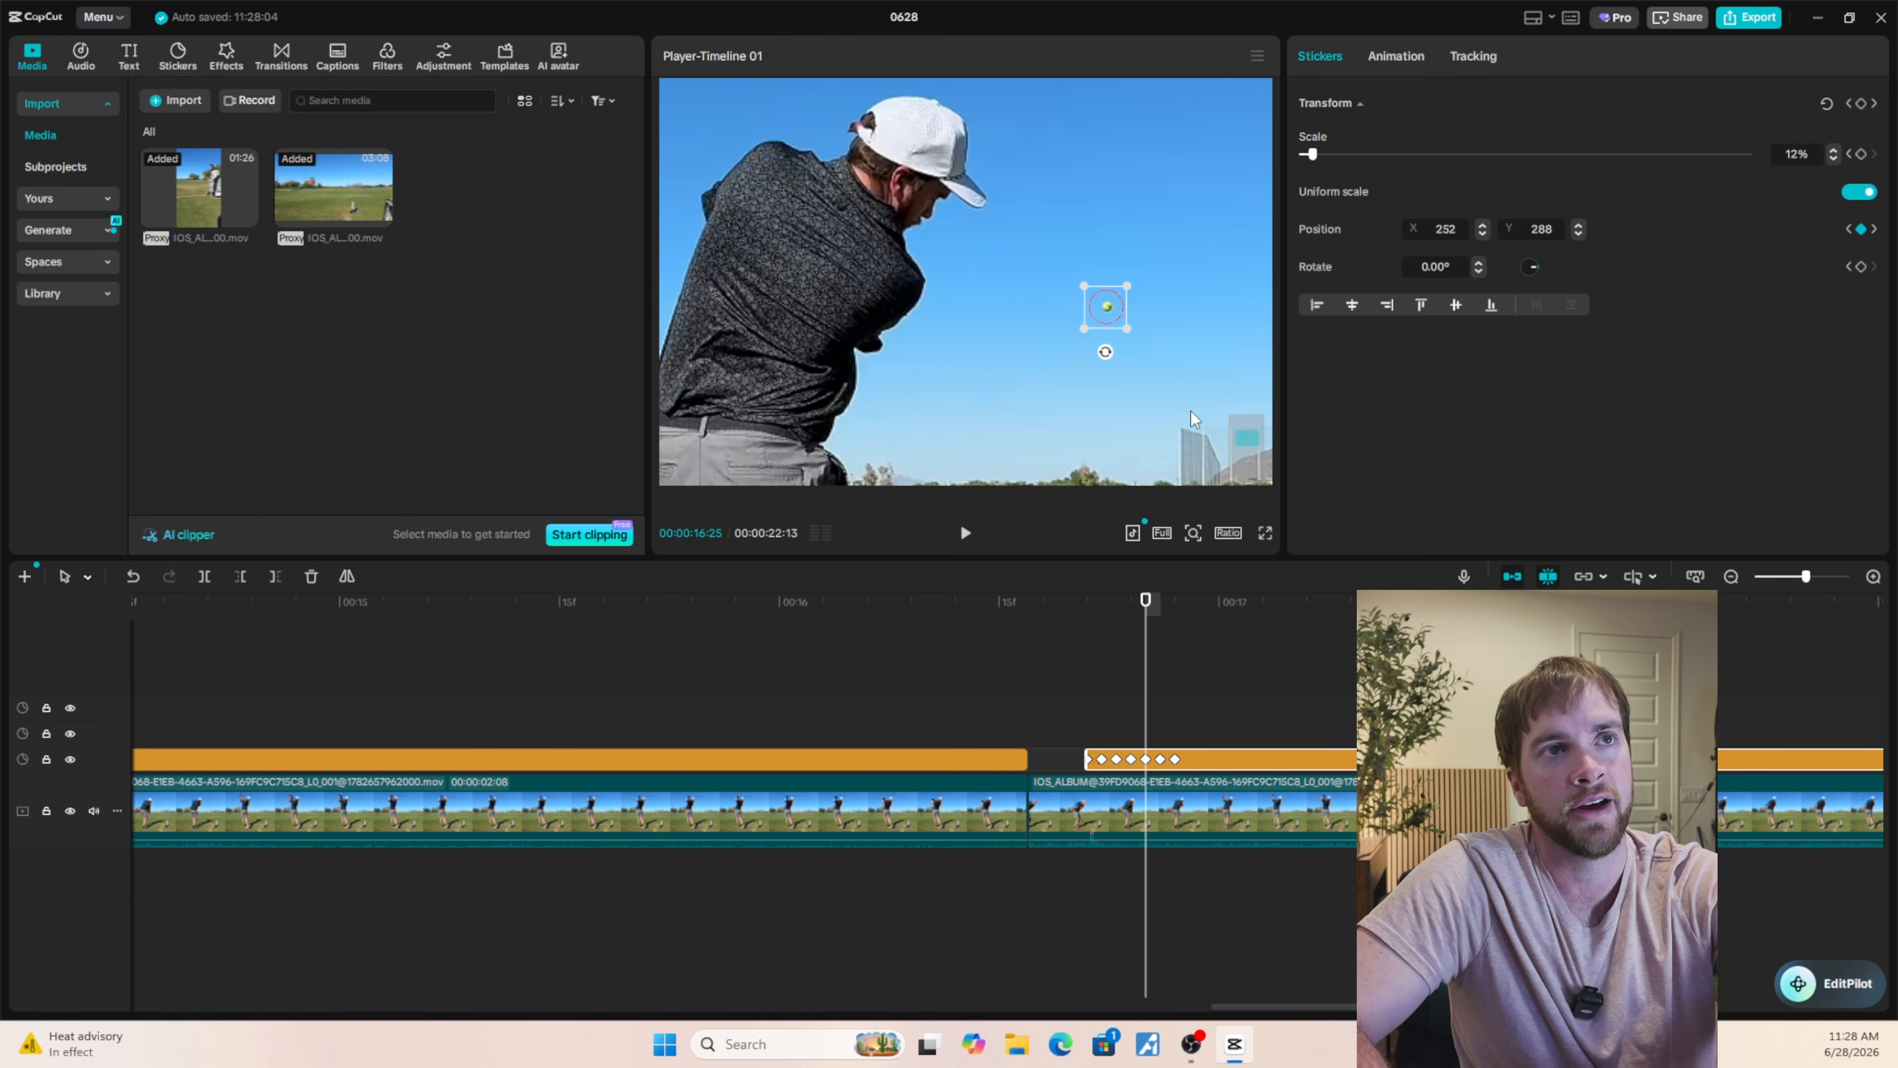
{"action": "key", "text": "Right"}
{"action": "key", "text": "Right"}
{"action": "key", "text": "Right"}
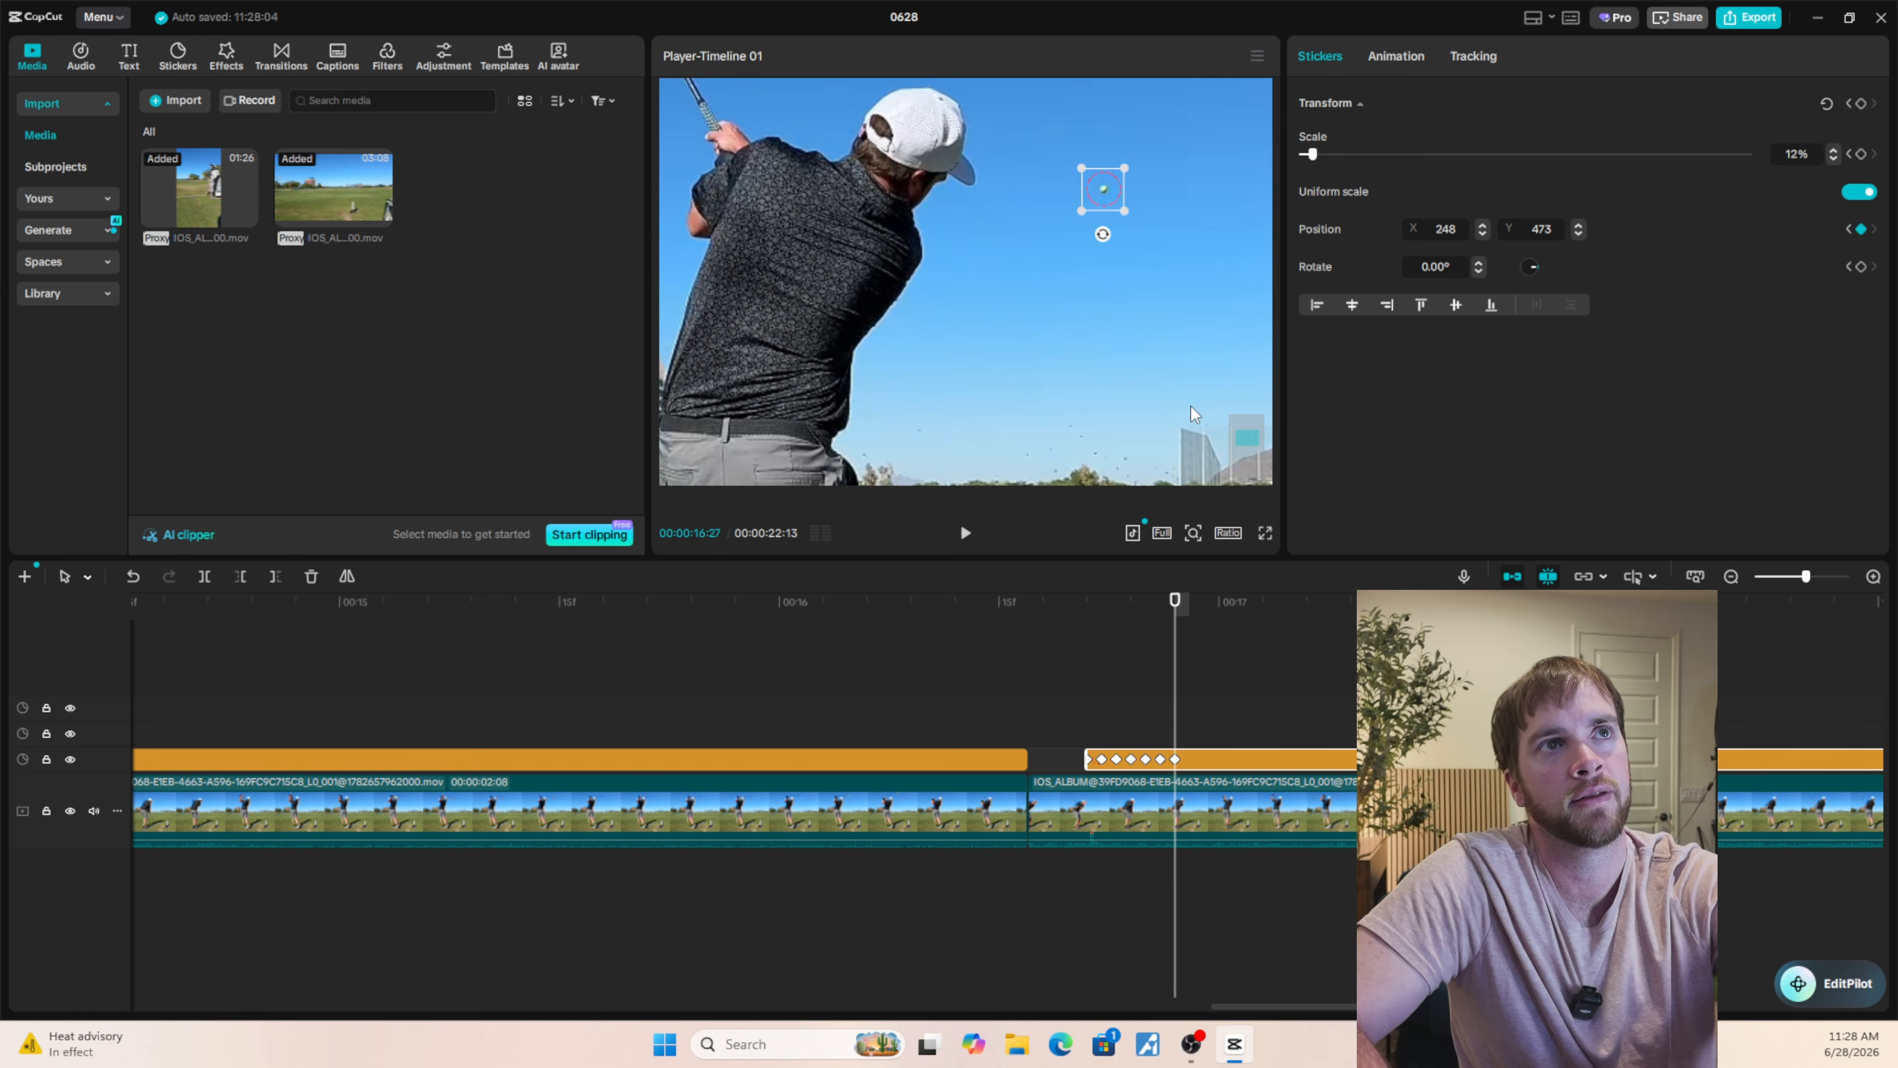
Reposition the circle onto the ball at 00:00:16:28 and at 00:00:17:00 (X 242, Y 619).
{"action": "key", "text": "Right"}
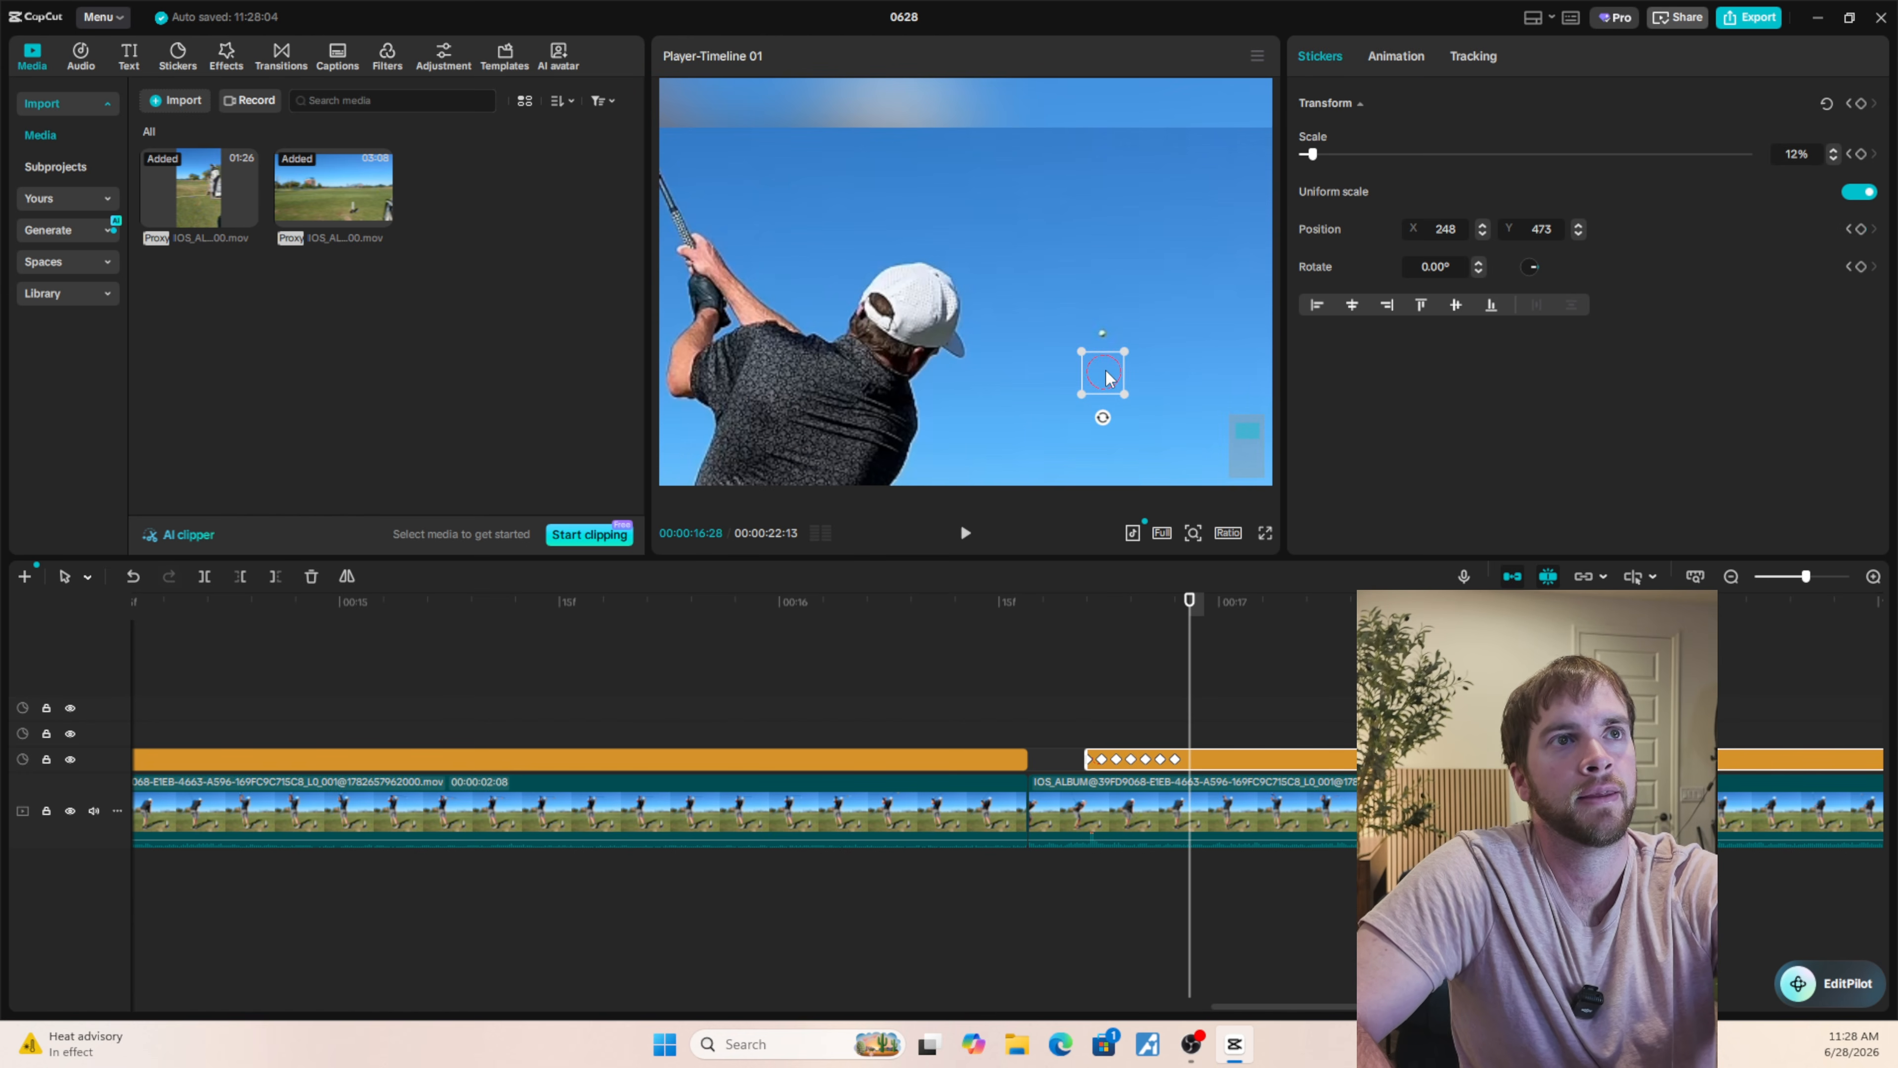
{"action": "left_click_drag", "start_coordinate": [1105, 368], "coordinate": [1103, 289]}
{"action": "key", "text": "Right"}
{"action": "key", "text": "Right"}
{"action": "key", "text": "Right"}
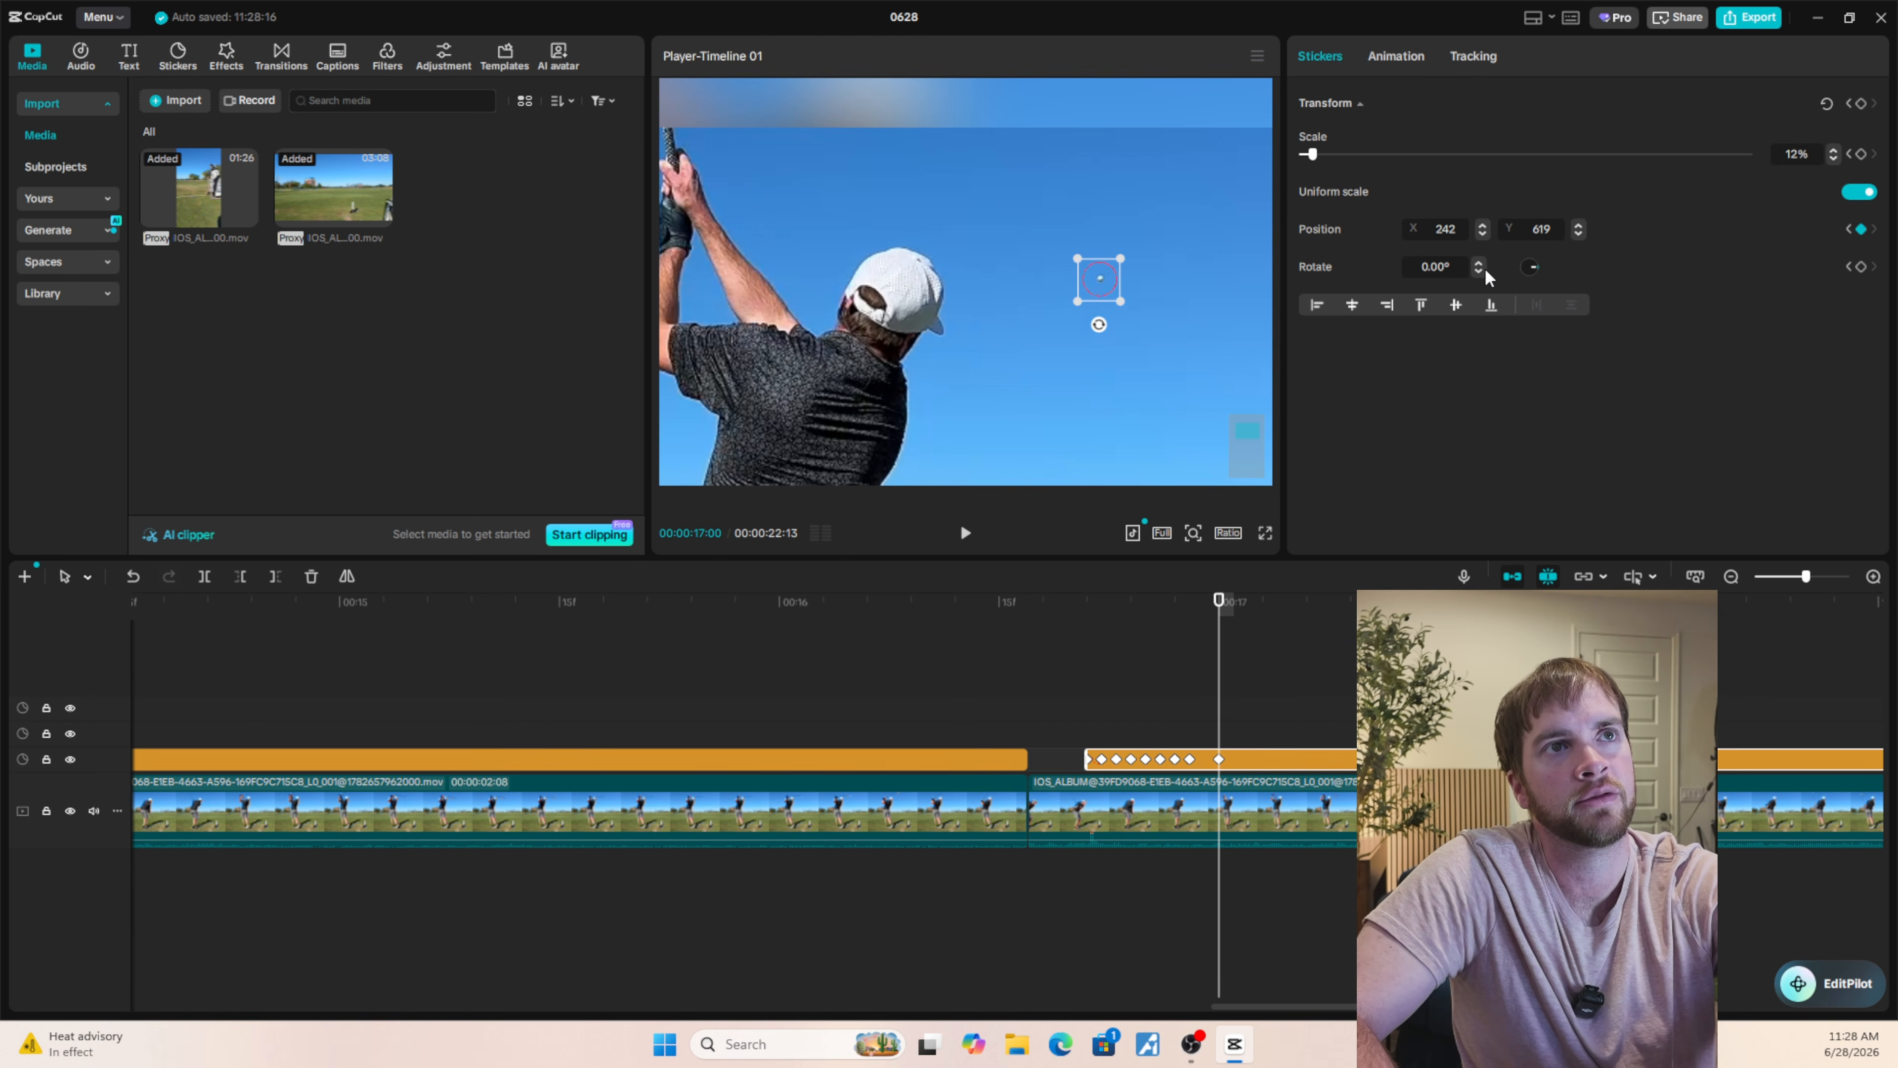
Set the circle's position at 00:00:16:29 to X 244, Y 581 and check the preceding frames.
{"action": "key", "text": "Left"}
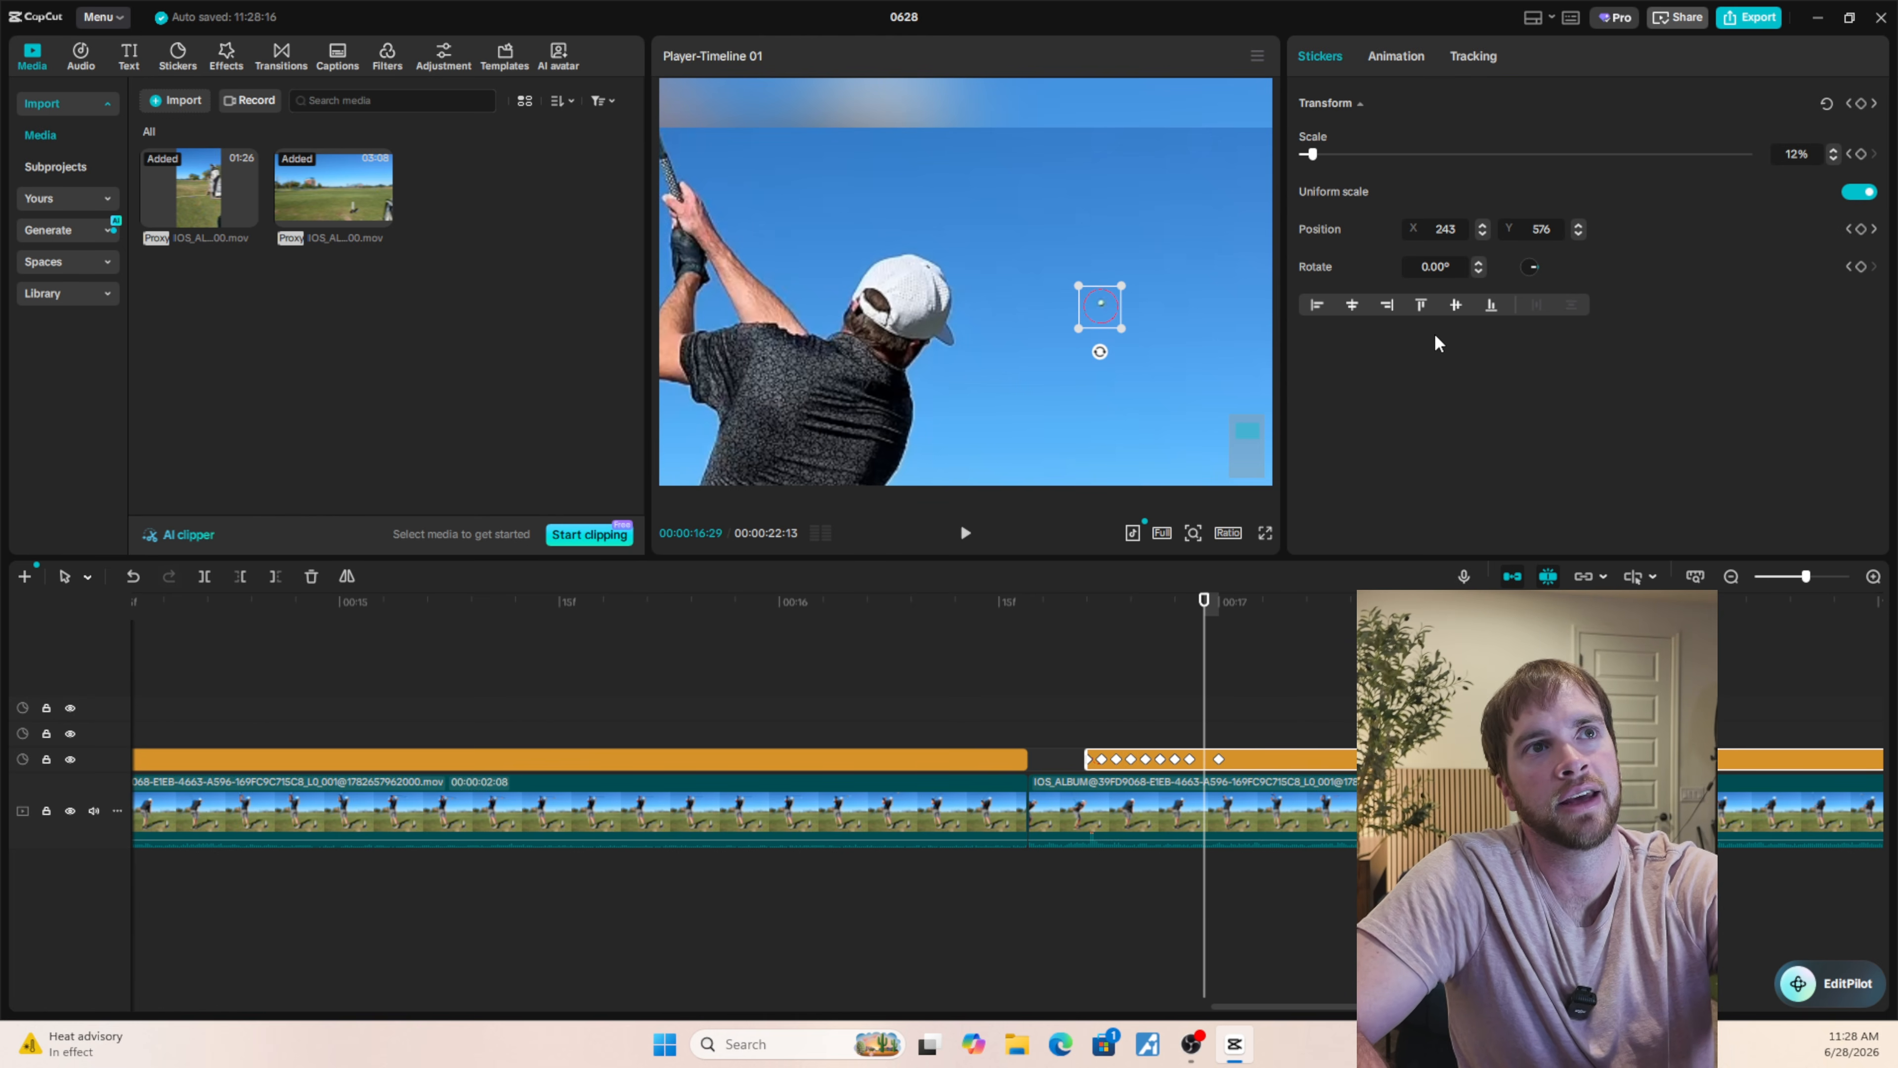
{"action": "left_click", "coordinate": [1578, 225]}
{"action": "left_click", "coordinate": [1578, 225]}
{"action": "left_click", "coordinate": [1579, 224]}
{"action": "left_click", "coordinate": [1578, 225]}
{"action": "left_click", "coordinate": [1579, 225]}
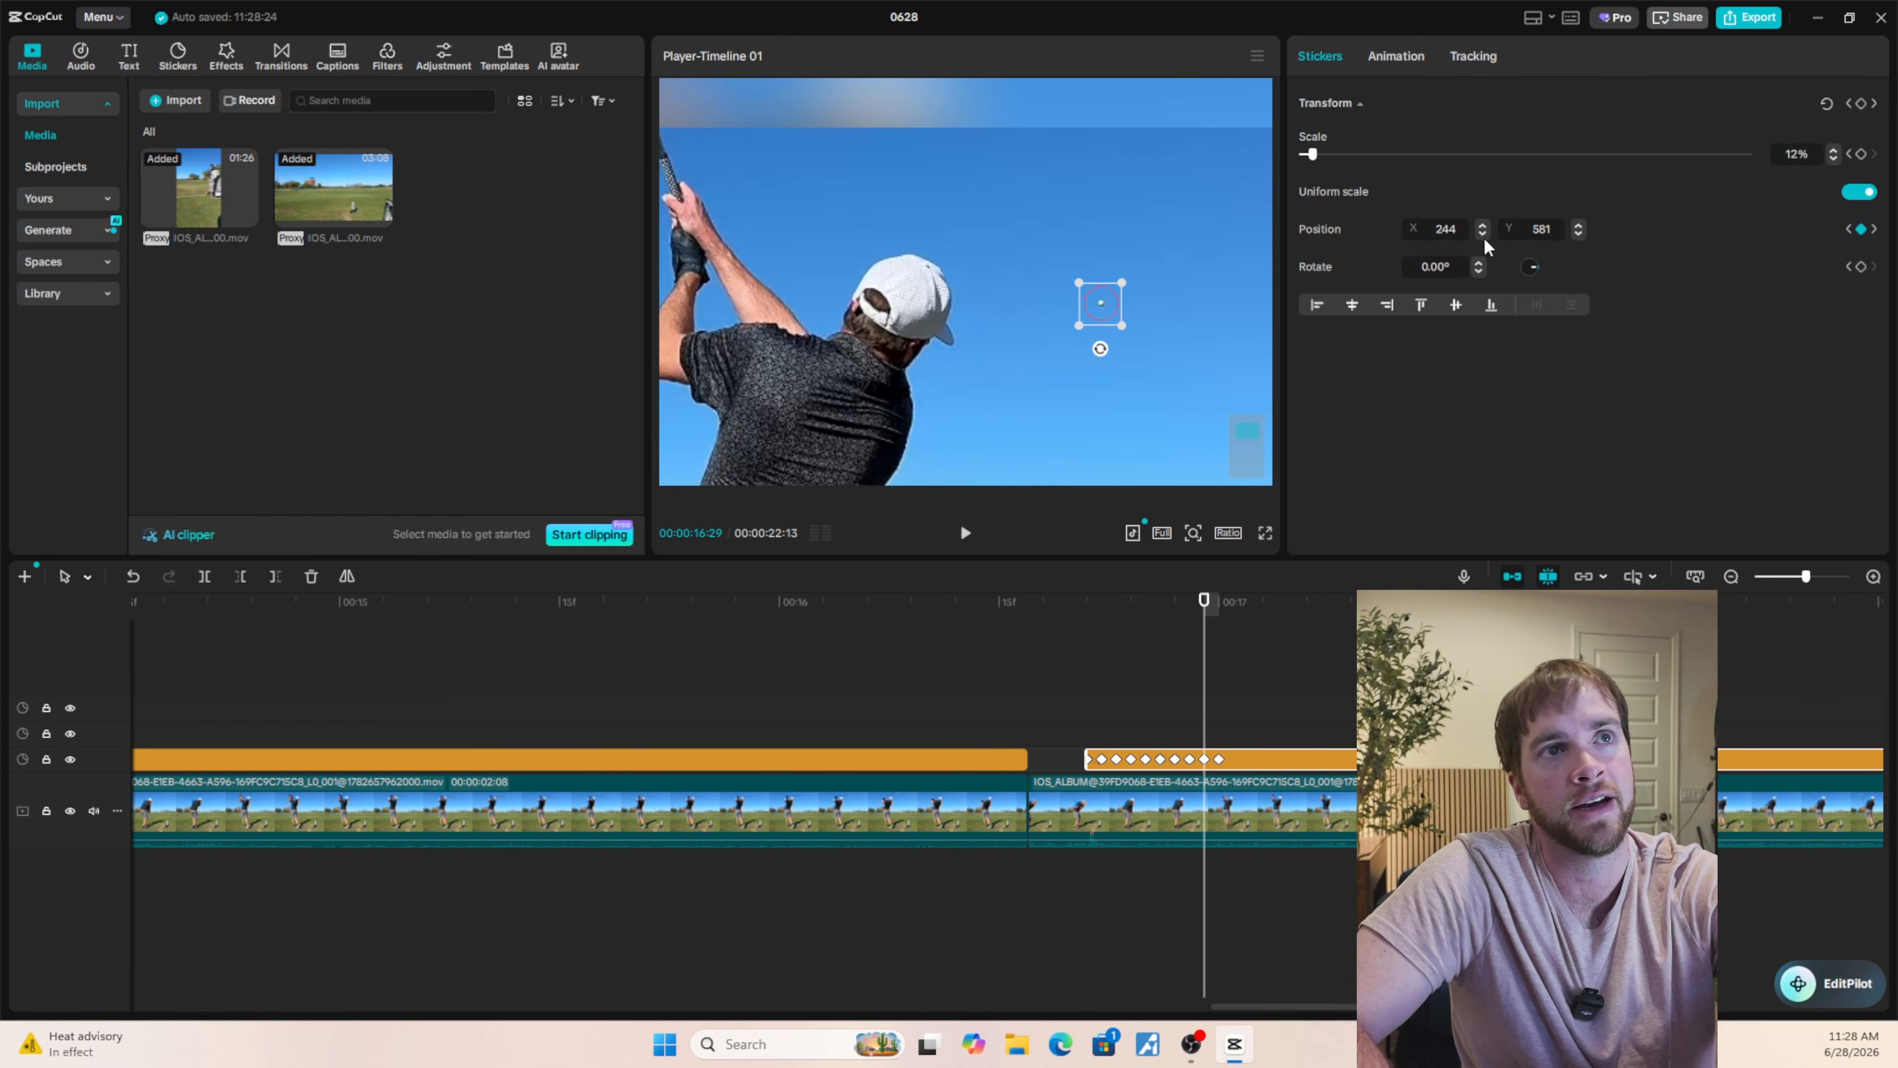
{"action": "key", "text": "Left"}
{"action": "key", "text": "Left"}
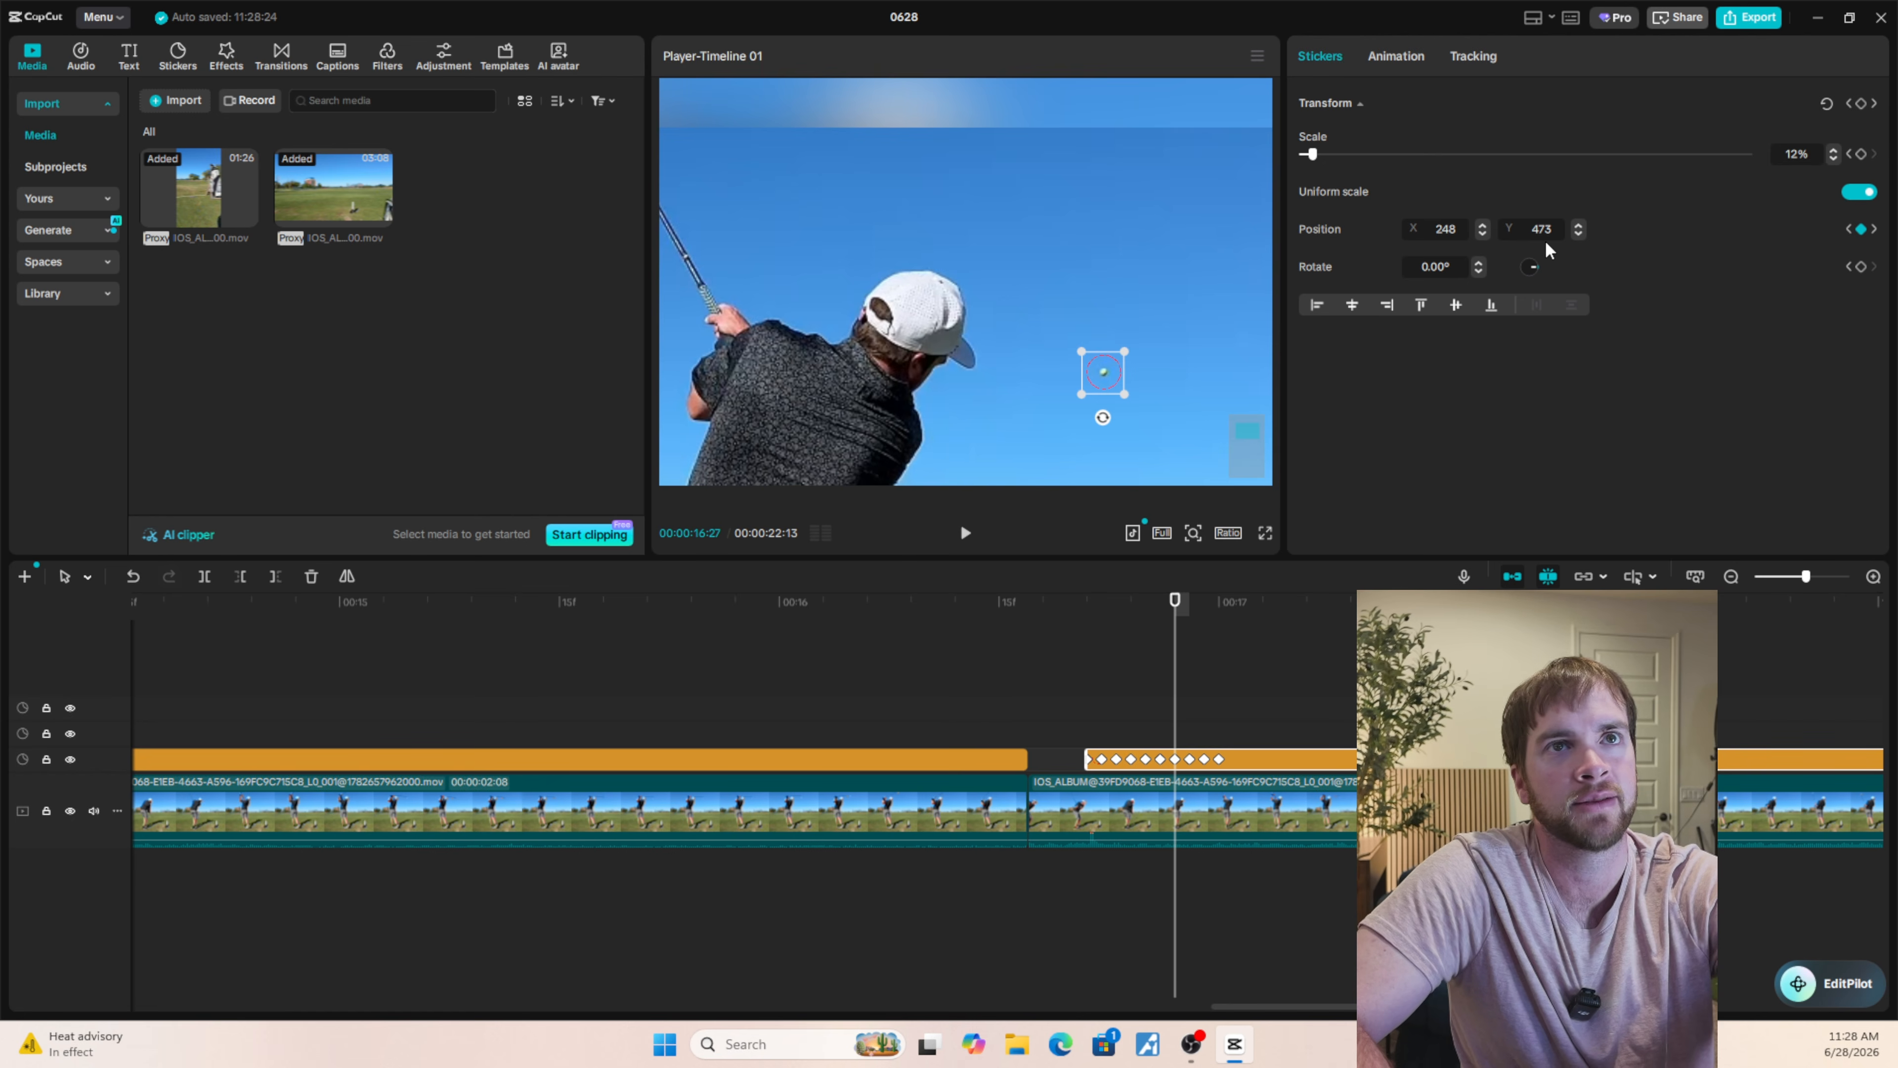
Move the circle sticker onto the ball at 00:00:17:03 and fine-tune its position to X 238, Y 703.
{"action": "key", "text": "Right"}
{"action": "key", "text": "Right"}
{"action": "key", "text": "Right"}
{"action": "key", "text": "Right"}
{"action": "key", "text": "Right"}
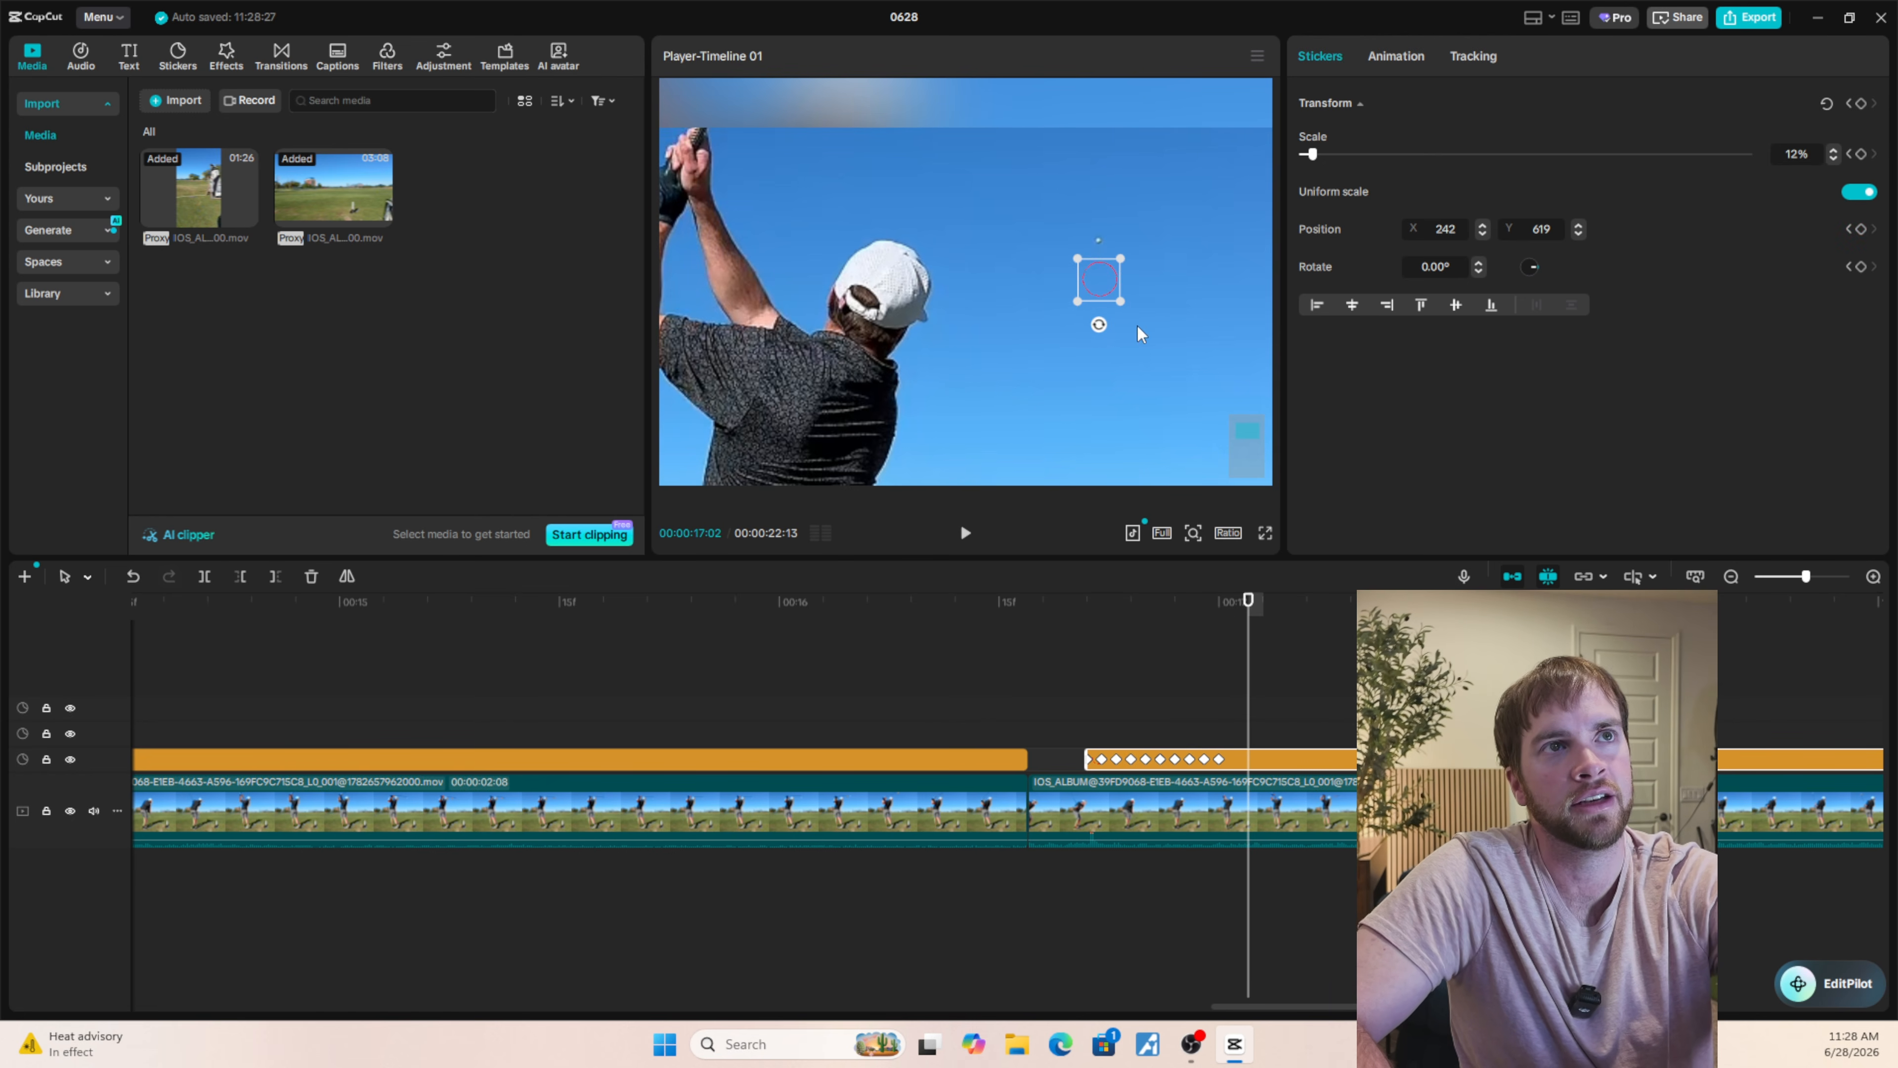
{"action": "key", "text": "Right"}
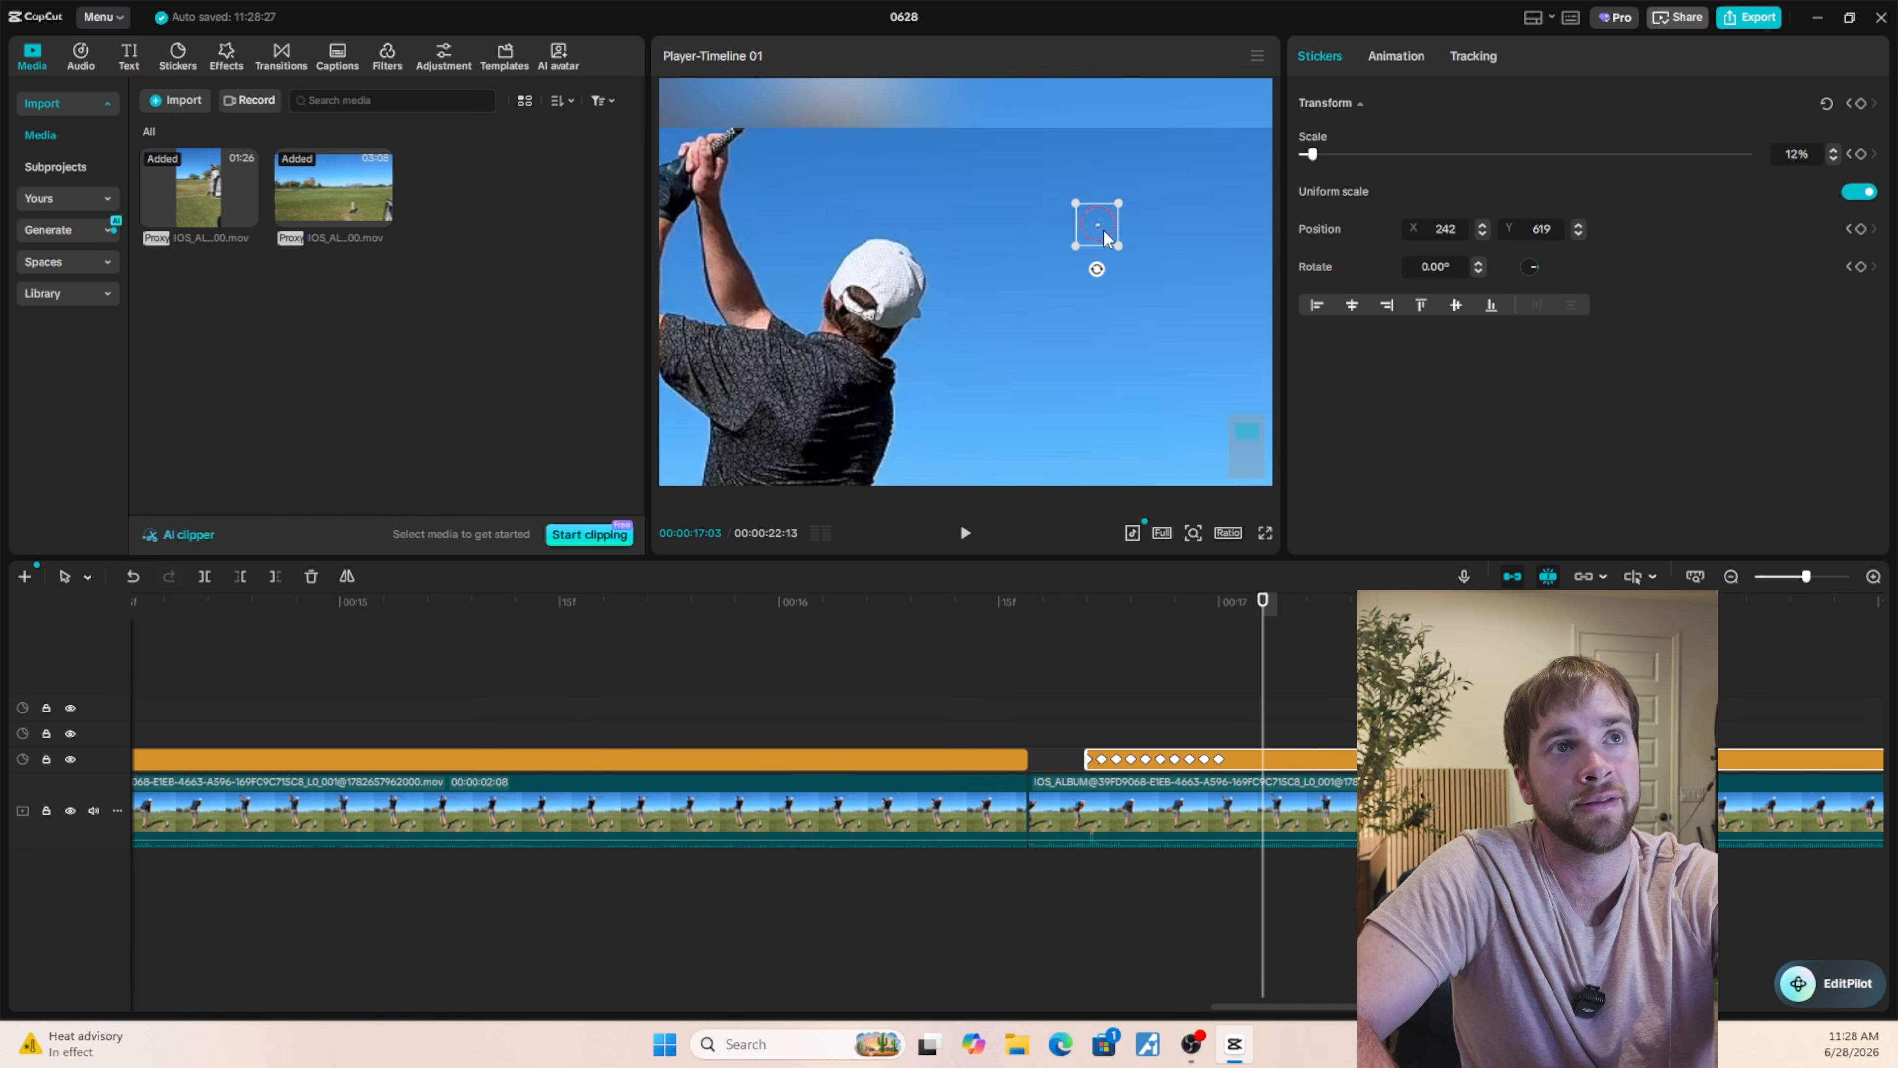
{"action": "left_click", "coordinate": [1578, 232]}
{"action": "left_click", "coordinate": [1578, 232]}
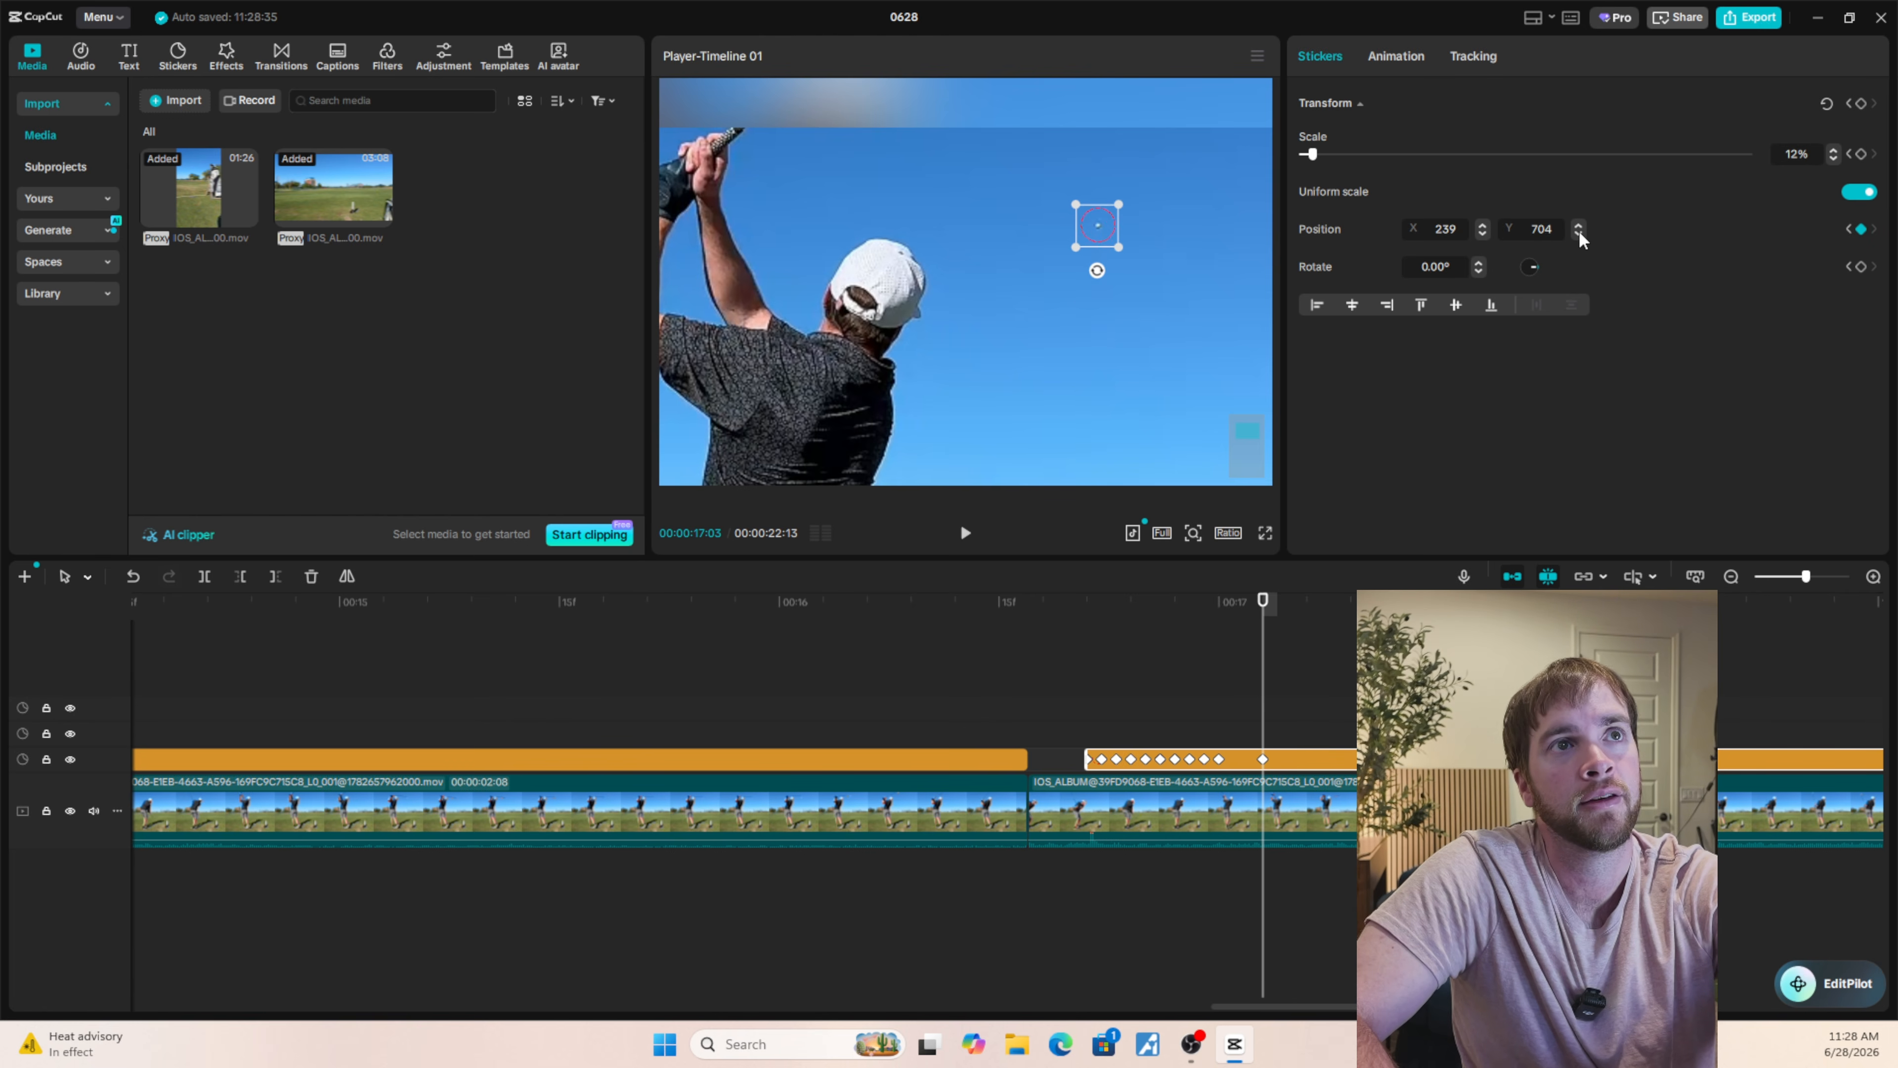
{"action": "left_click", "coordinate": [1577, 232]}
{"action": "left_click", "coordinate": [1483, 232]}
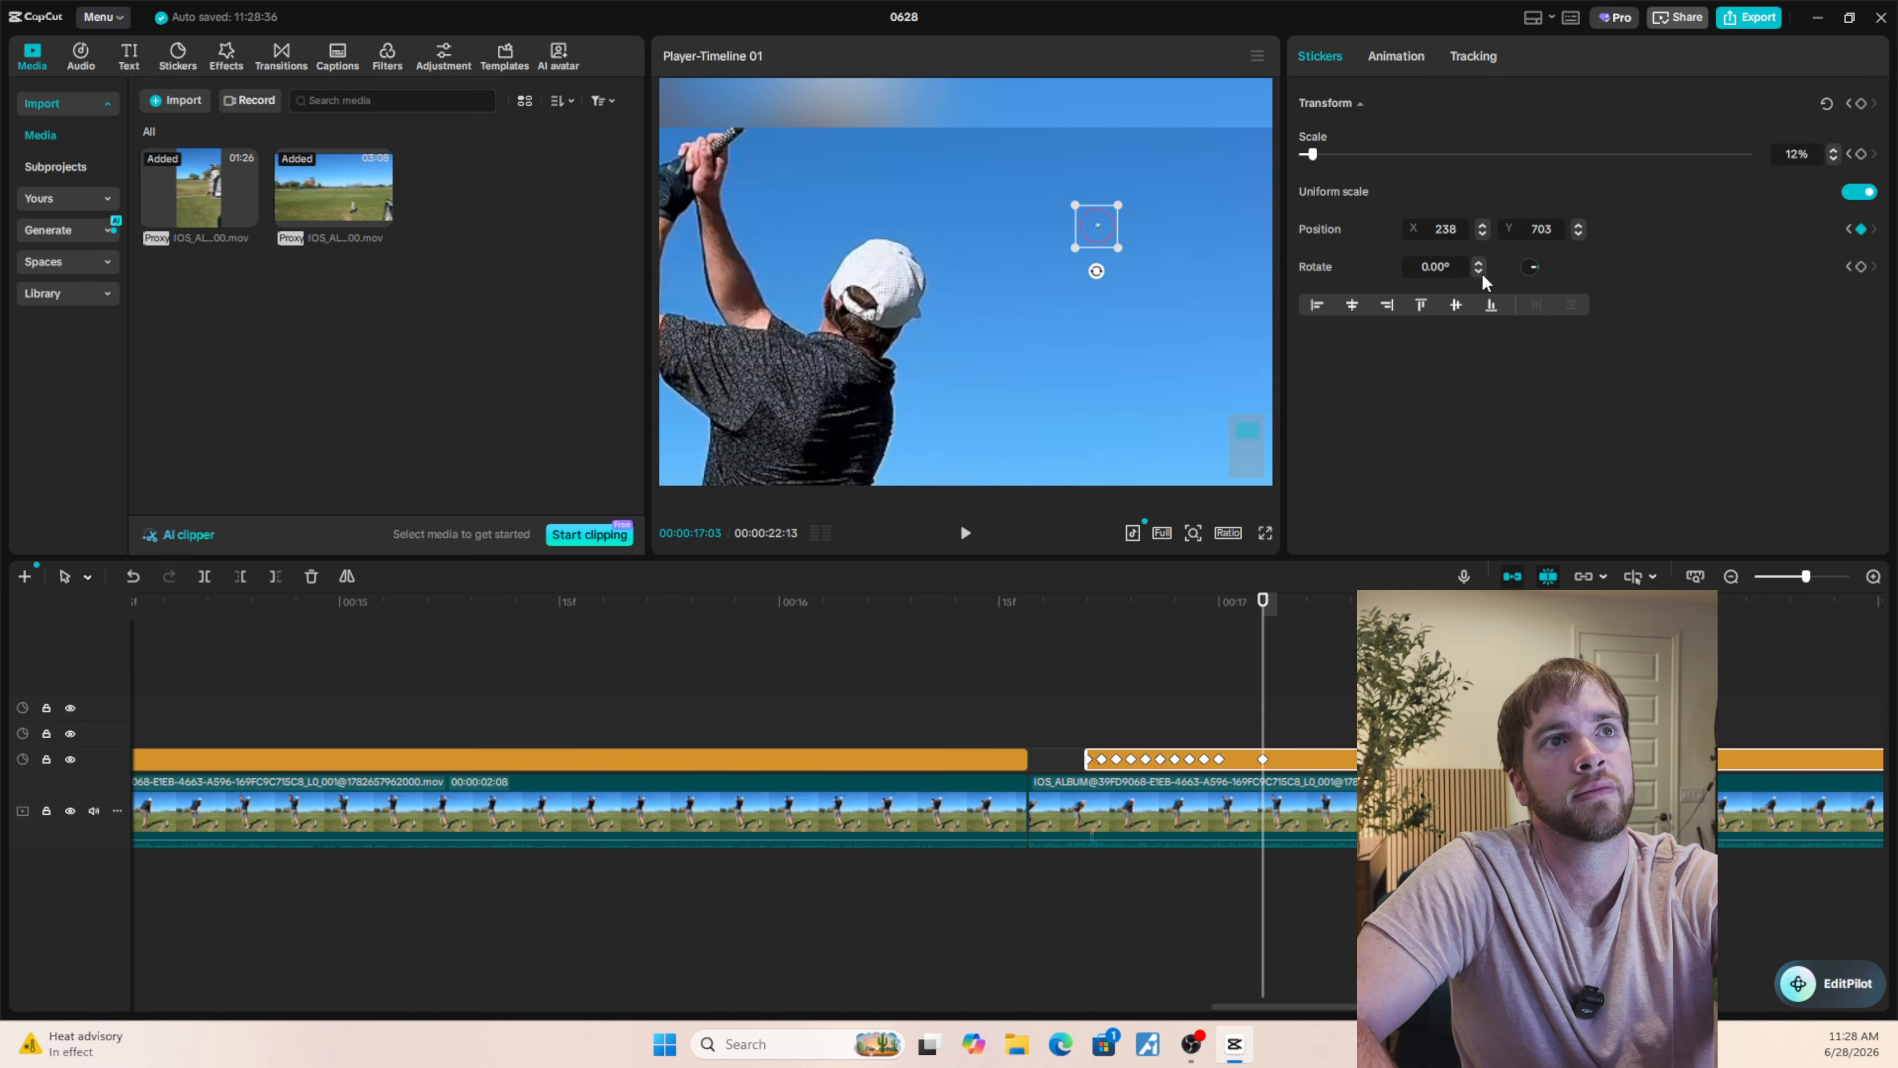
Adjust the circle's position at 00:00:17:02 (X 239, Y 679) and 00:00:17:01 (X 240, Y 653), and check the motion up to 00:00:17:03.
{"action": "key", "text": "Left"}
{"action": "left_click", "coordinate": [1577, 226]}
{"action": "left_click", "coordinate": [1577, 226]}
{"action": "left_click", "coordinate": [1577, 226]}
{"action": "left_click", "coordinate": [1577, 226]}
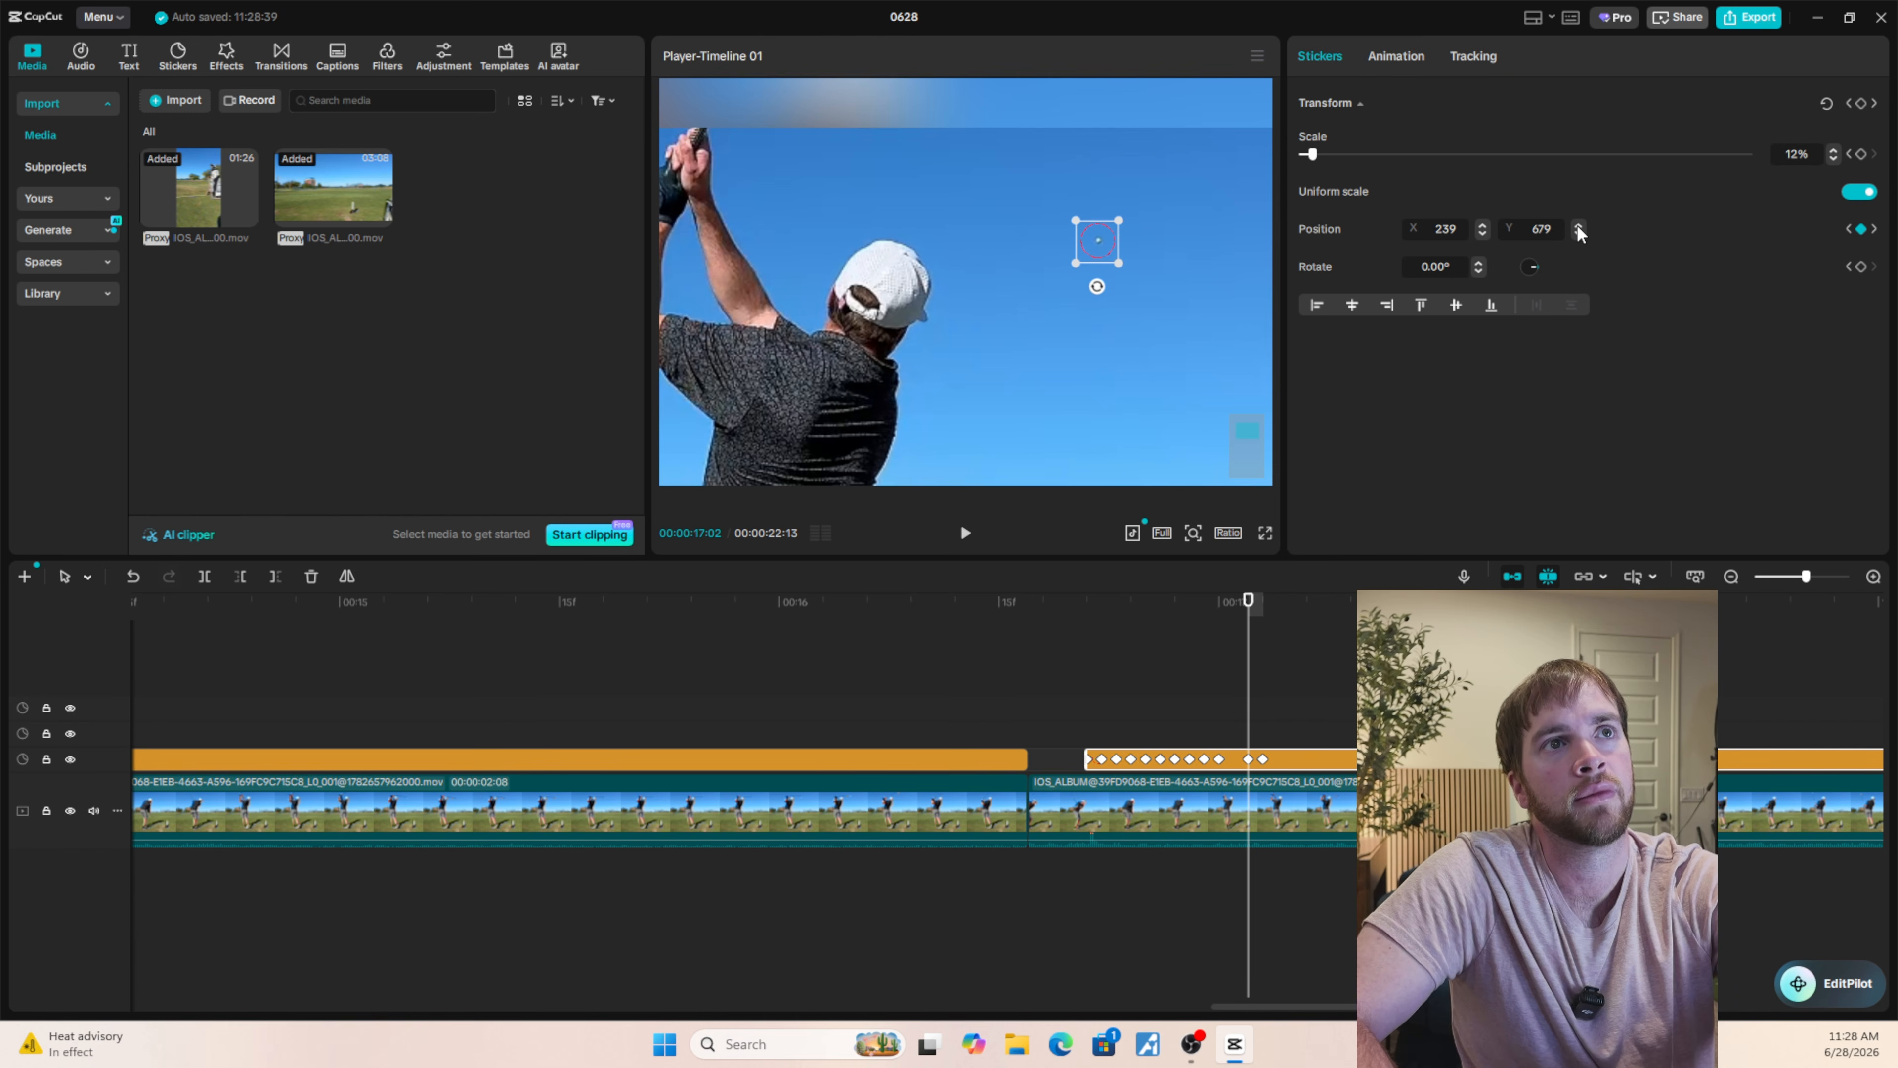
{"action": "key", "text": "Left"}
{"action": "left_click", "coordinate": [1577, 225]}
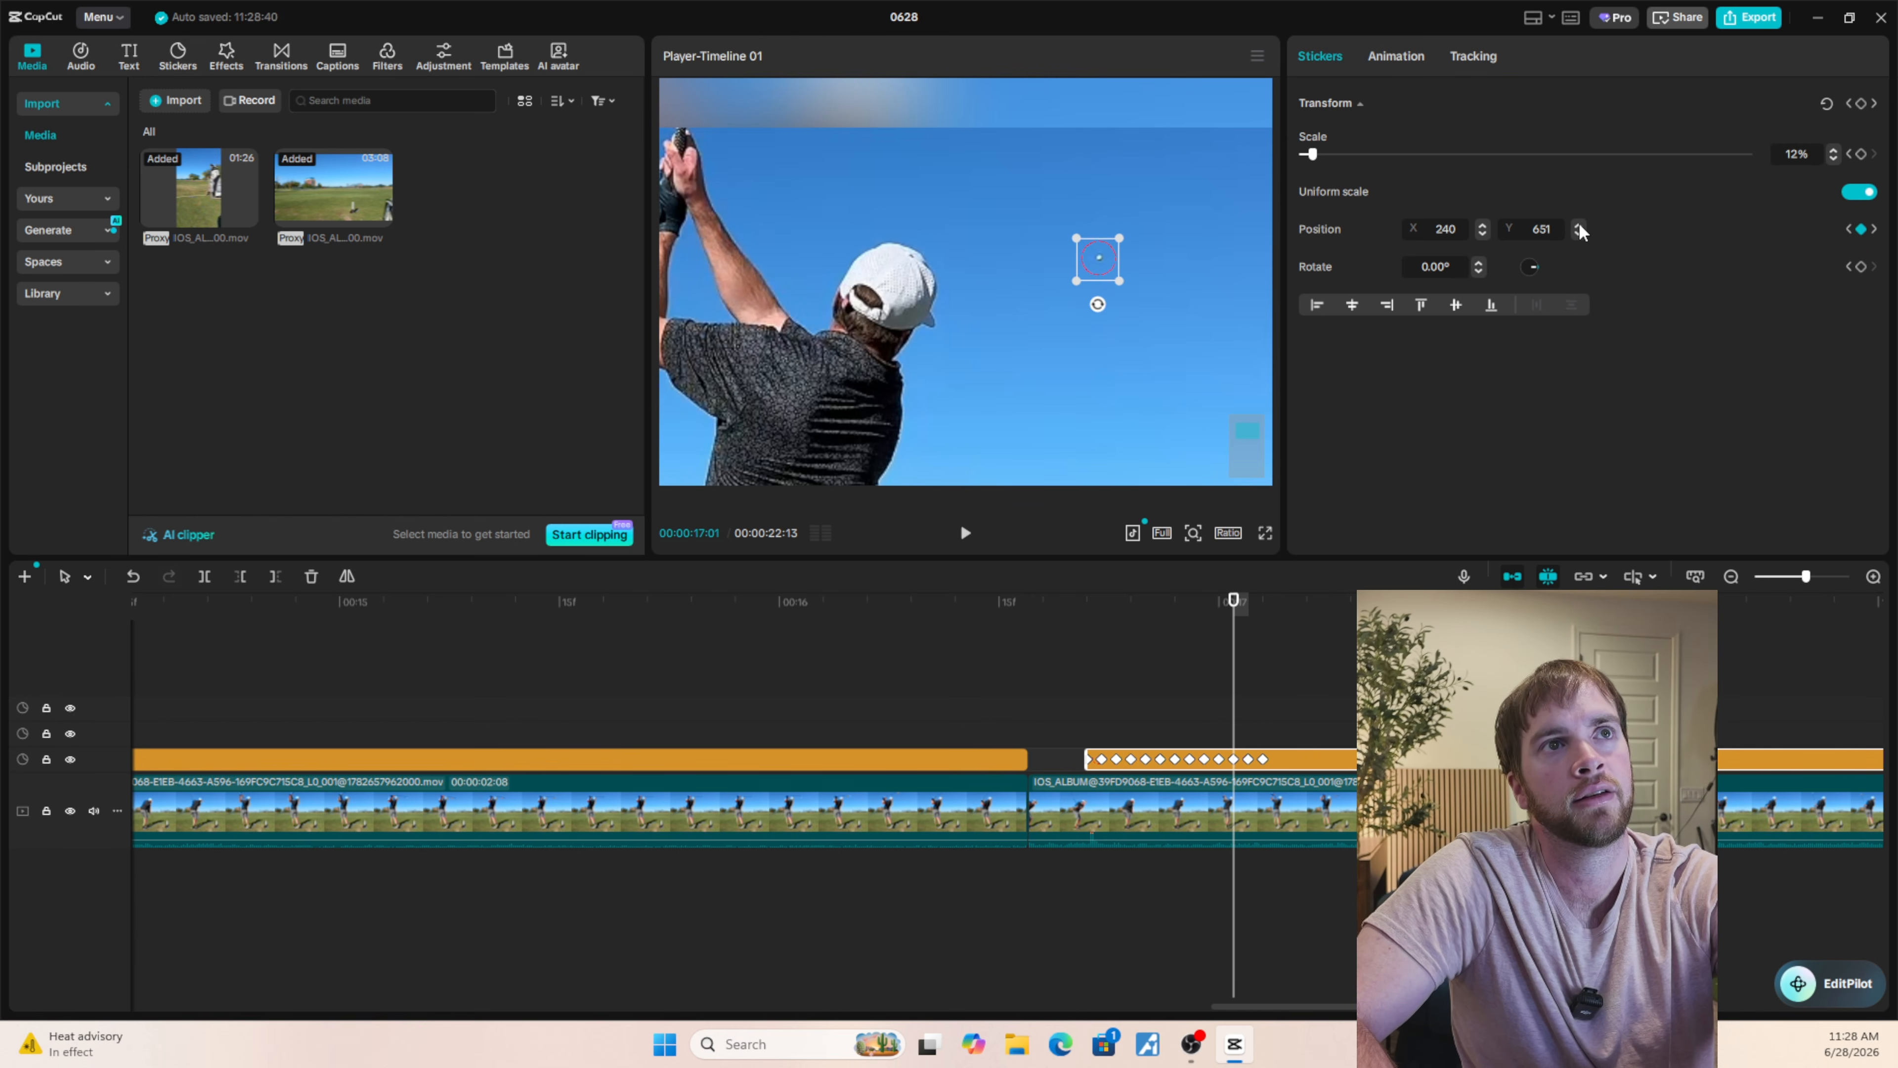
{"action": "left_click", "coordinate": [1577, 226]}
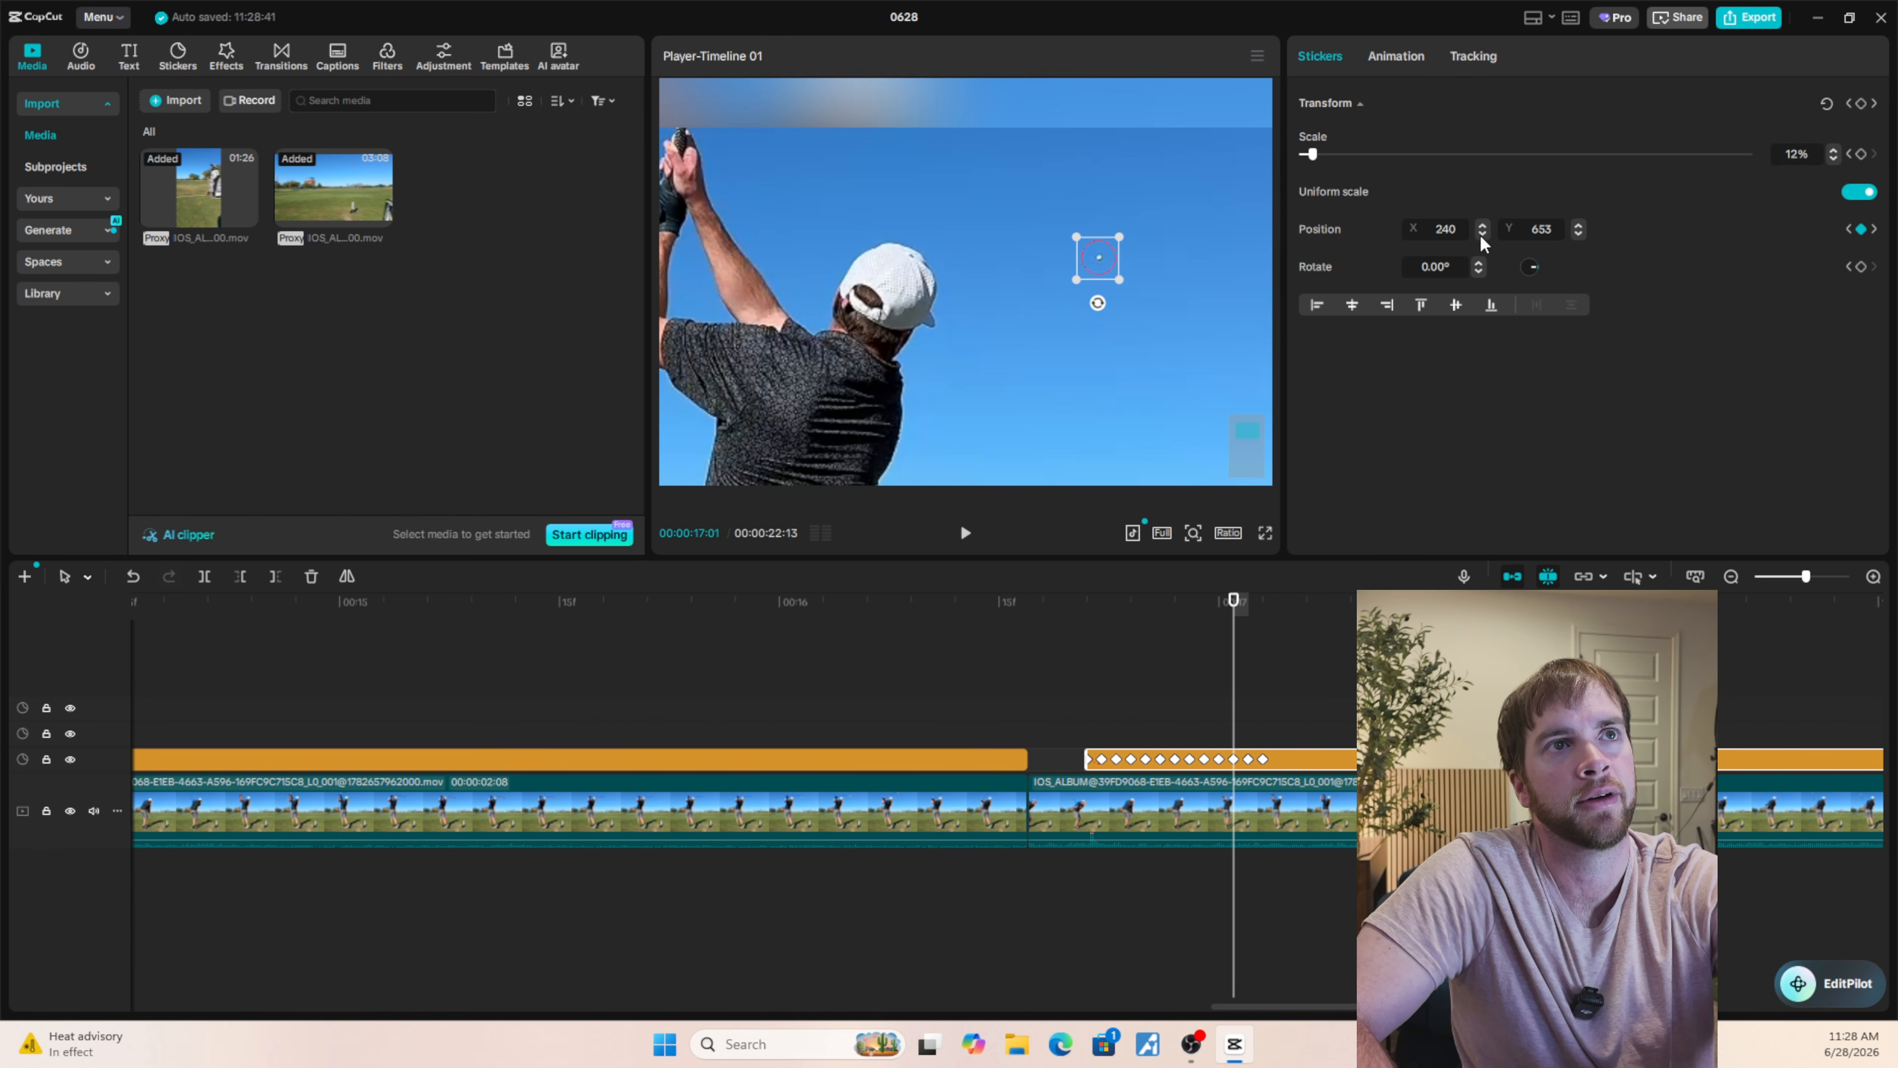
{"action": "key", "text": "Right"}
{"action": "key", "text": "Right"}
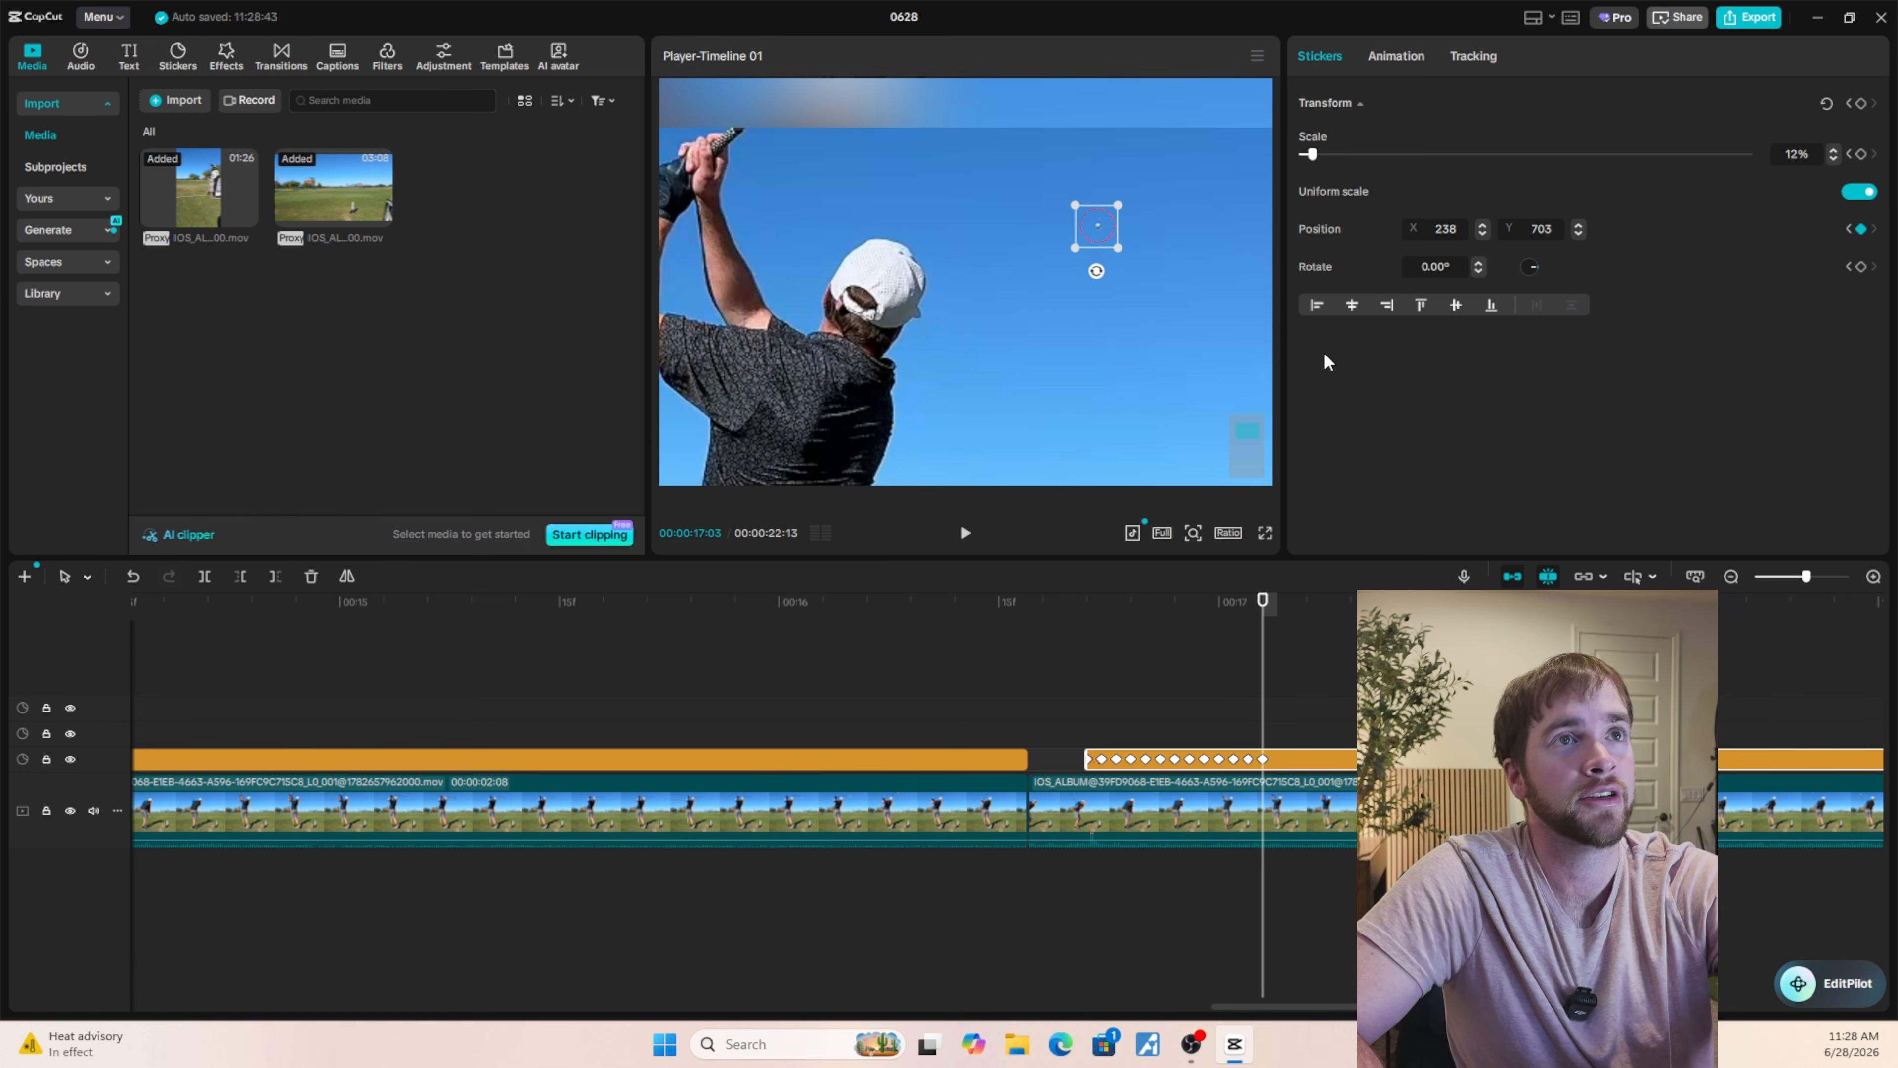
Set the circle's position at 00:00:17:04 to X 238, Y 723 so that it sits on the ball.
{"action": "key", "text": "Right"}
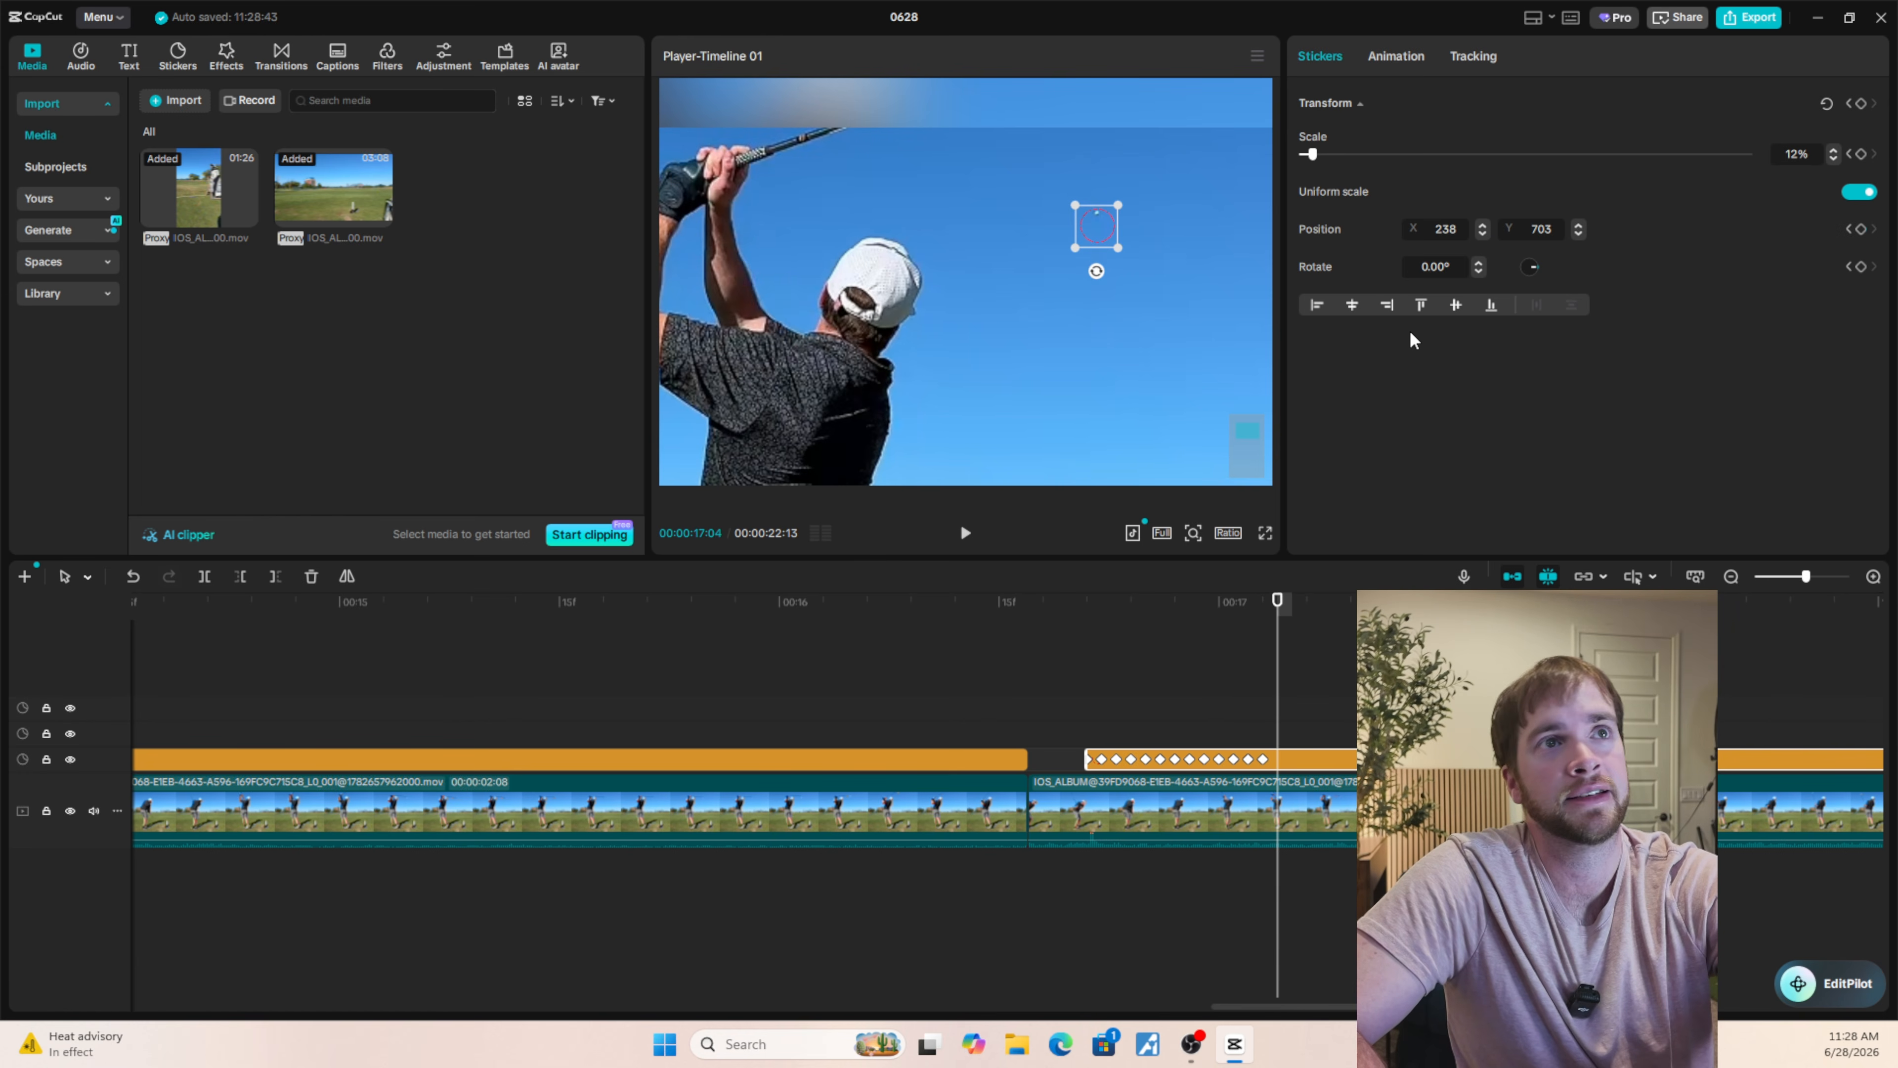
{"action": "left_click", "coordinate": [1578, 225]}
{"action": "left_click", "coordinate": [1577, 225]}
{"action": "left_click", "coordinate": [1577, 225]}
{"action": "left_click", "coordinate": [1577, 225]}
{"action": "left_click", "coordinate": [1578, 225]}
{"action": "left_click", "coordinate": [1577, 225]}
{"action": "left_click", "coordinate": [1578, 225]}
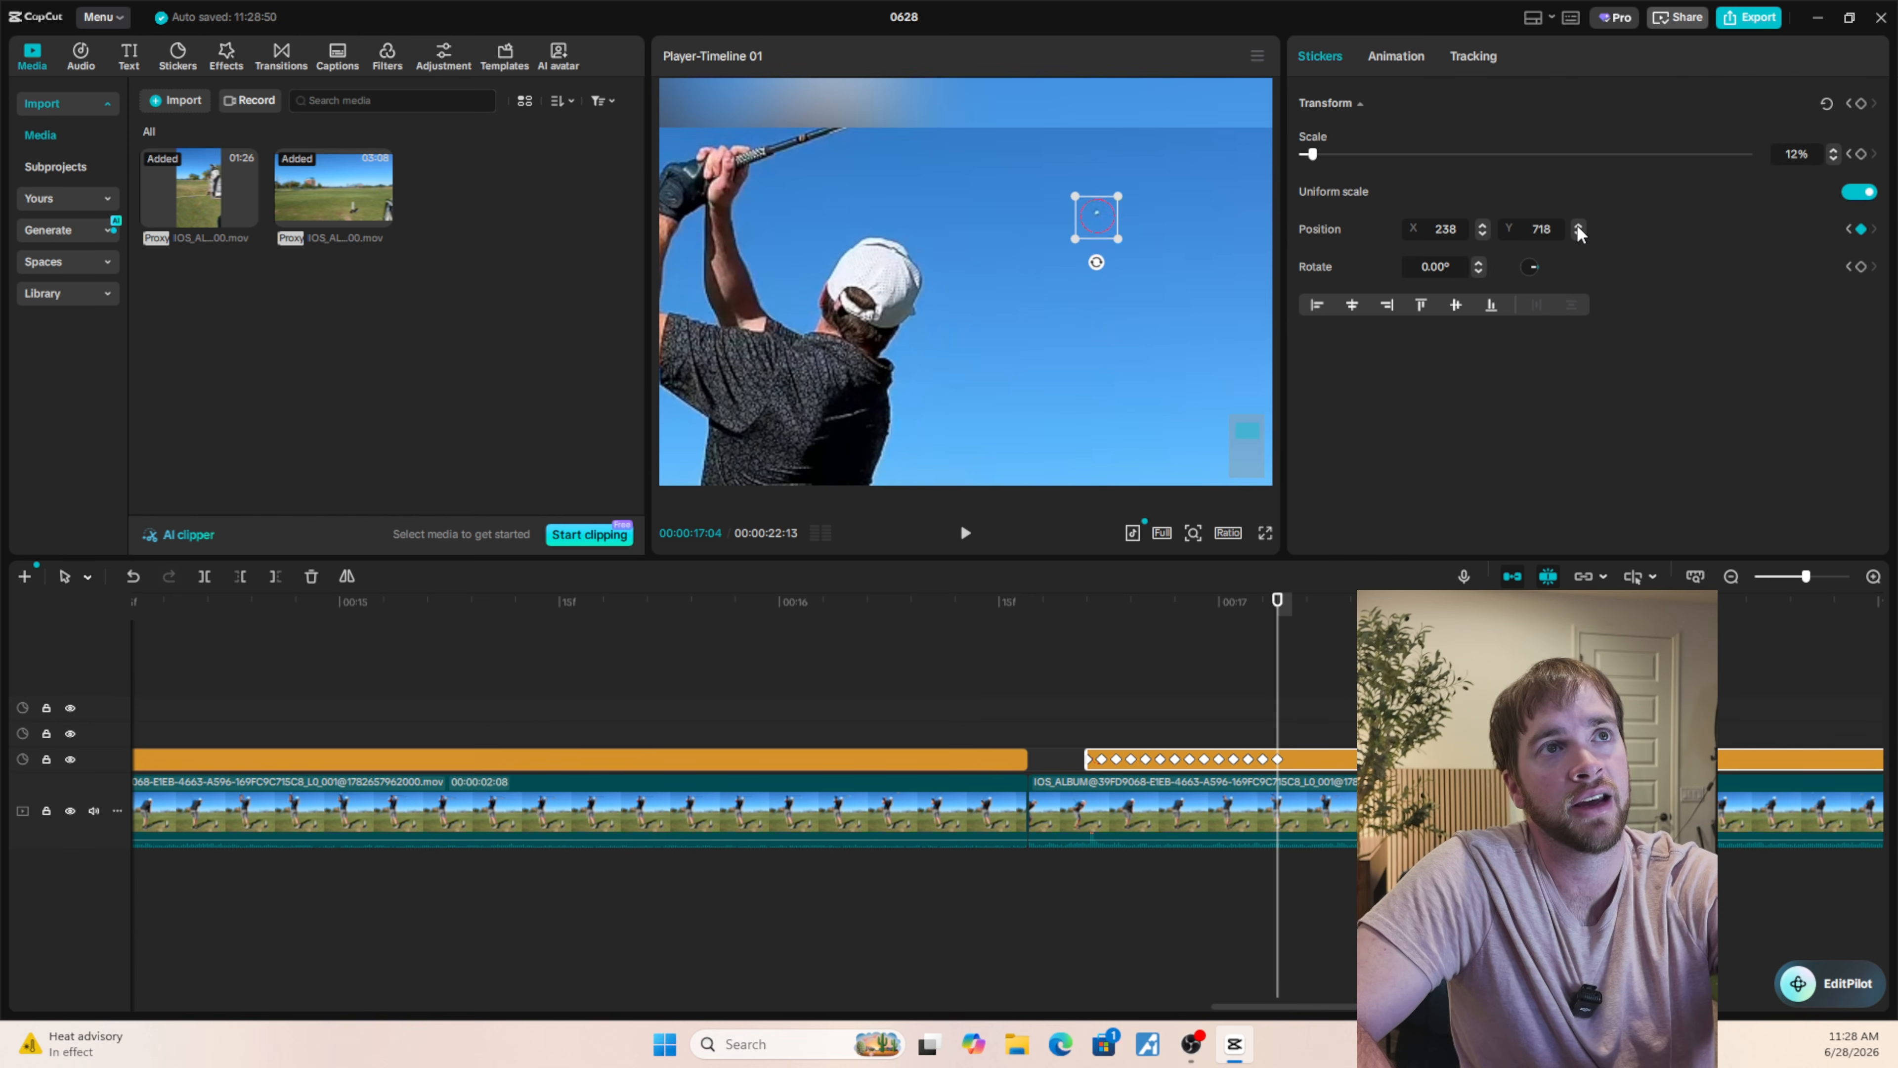
{"action": "left_click", "coordinate": [1578, 225]}
{"action": "left_click", "coordinate": [1578, 224]}
{"action": "left_click", "coordinate": [1578, 225]}
{"action": "left_click", "coordinate": [1577, 224]}
{"action": "left_click", "coordinate": [1577, 225]}
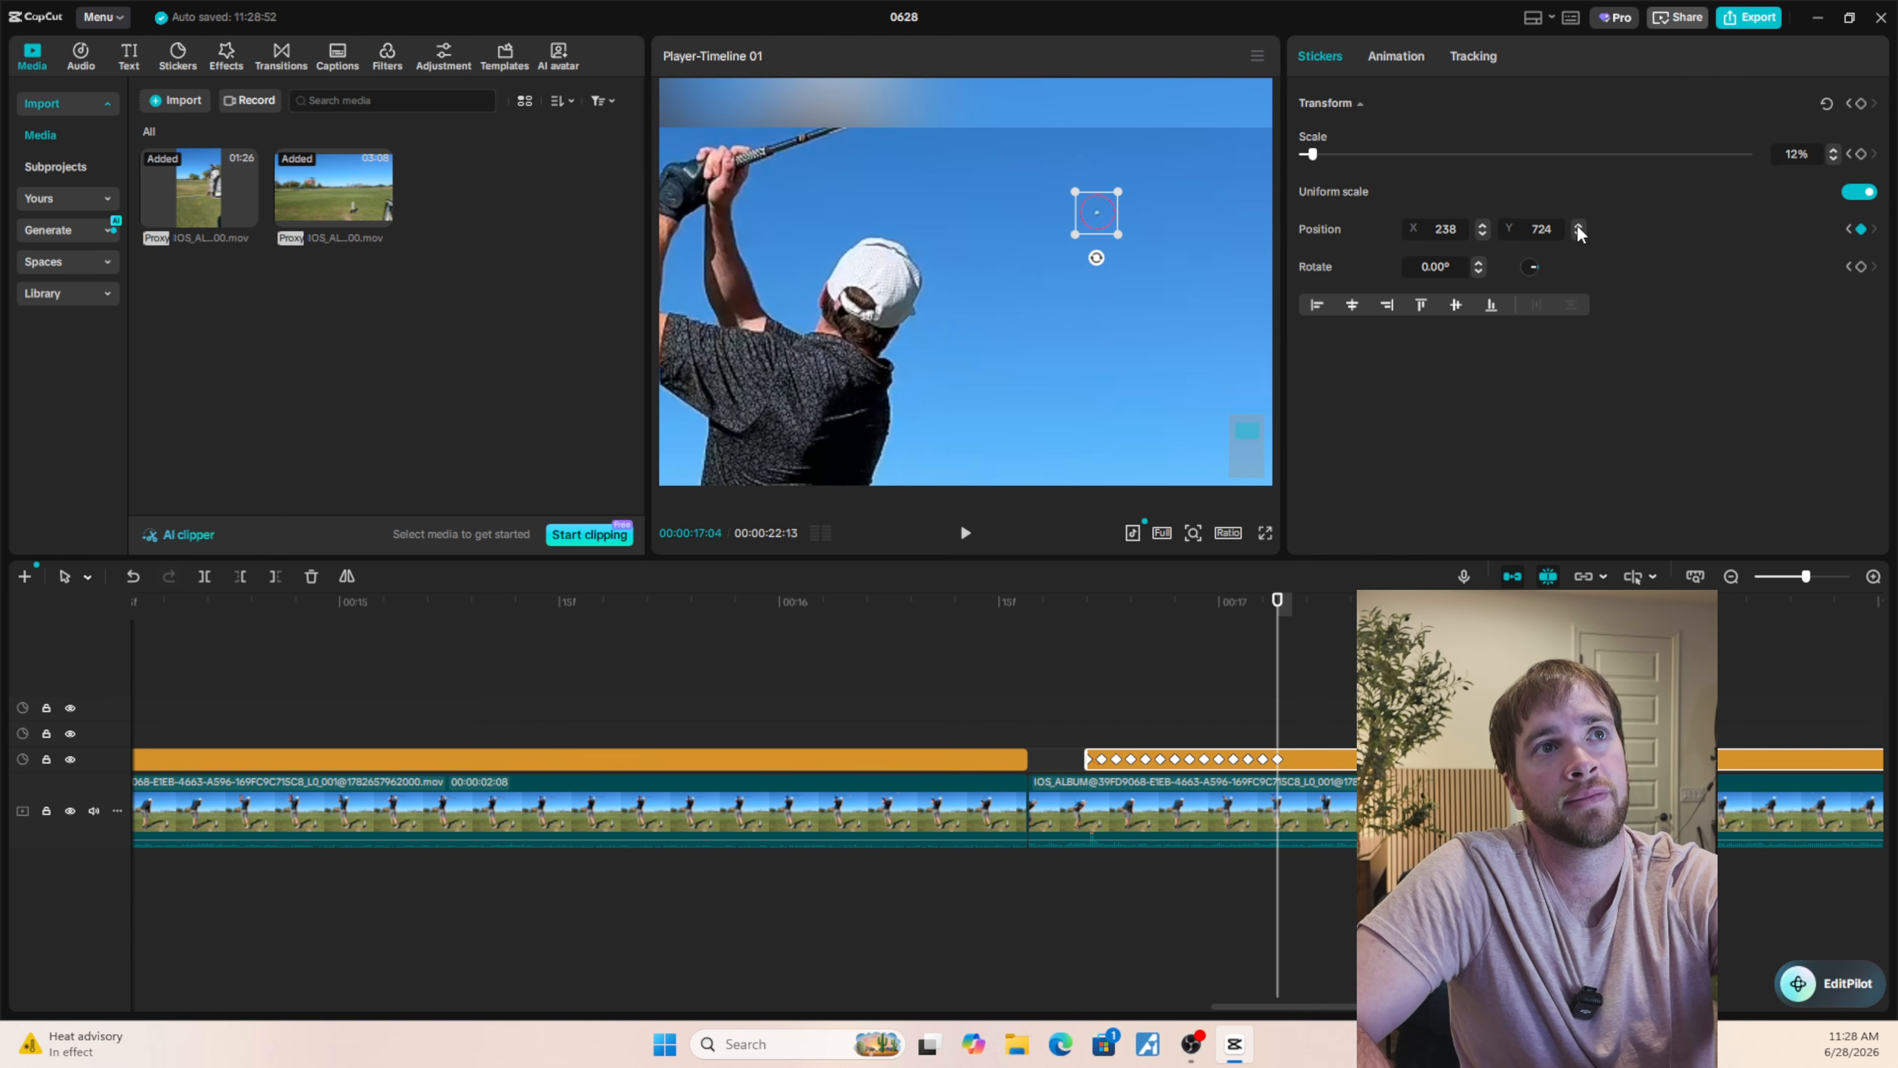
{"action": "left_click", "coordinate": [1577, 232]}
Move the circle onto the ball at 00:00:17:05 (X 236, Y 740) and at 00:00:17:07 (X 235, Y 769).
{"action": "key", "text": "Right"}
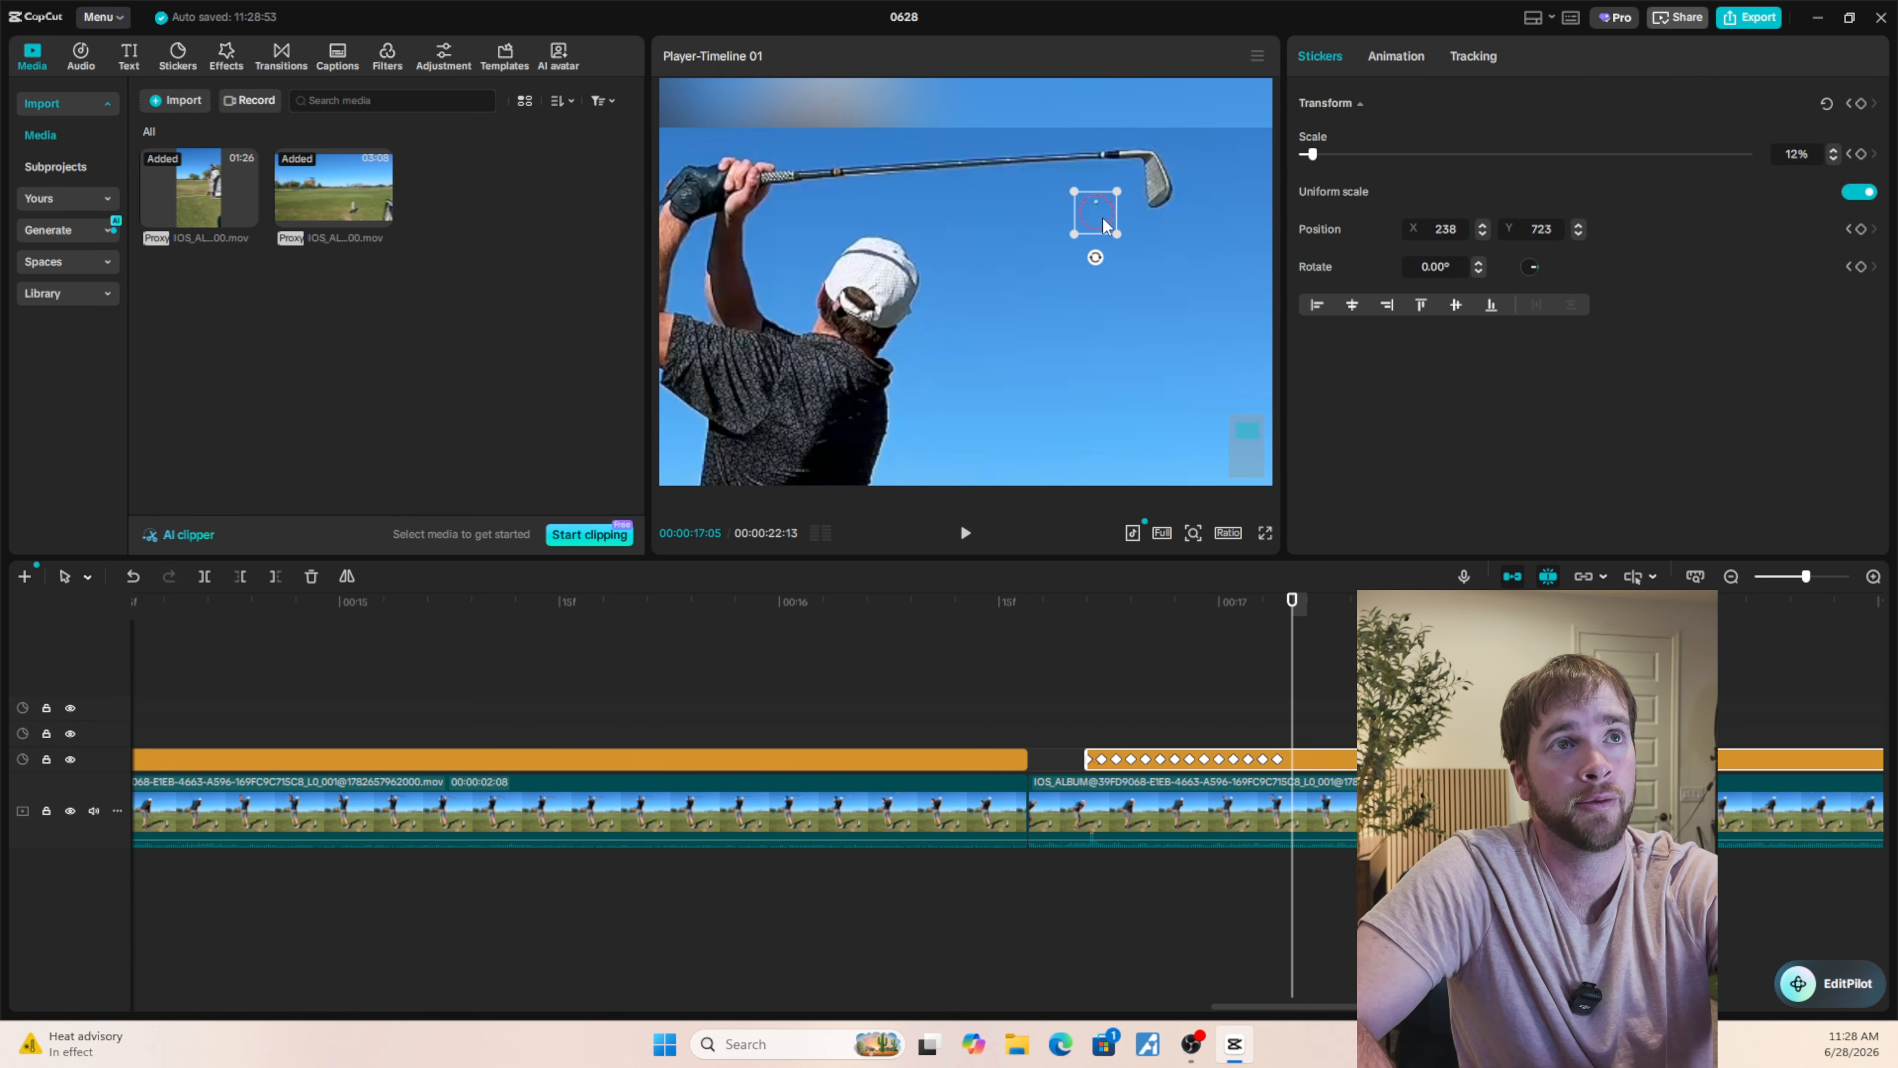
{"action": "left_click_drag", "start_coordinate": [1102, 211], "coordinate": [1101, 201]}
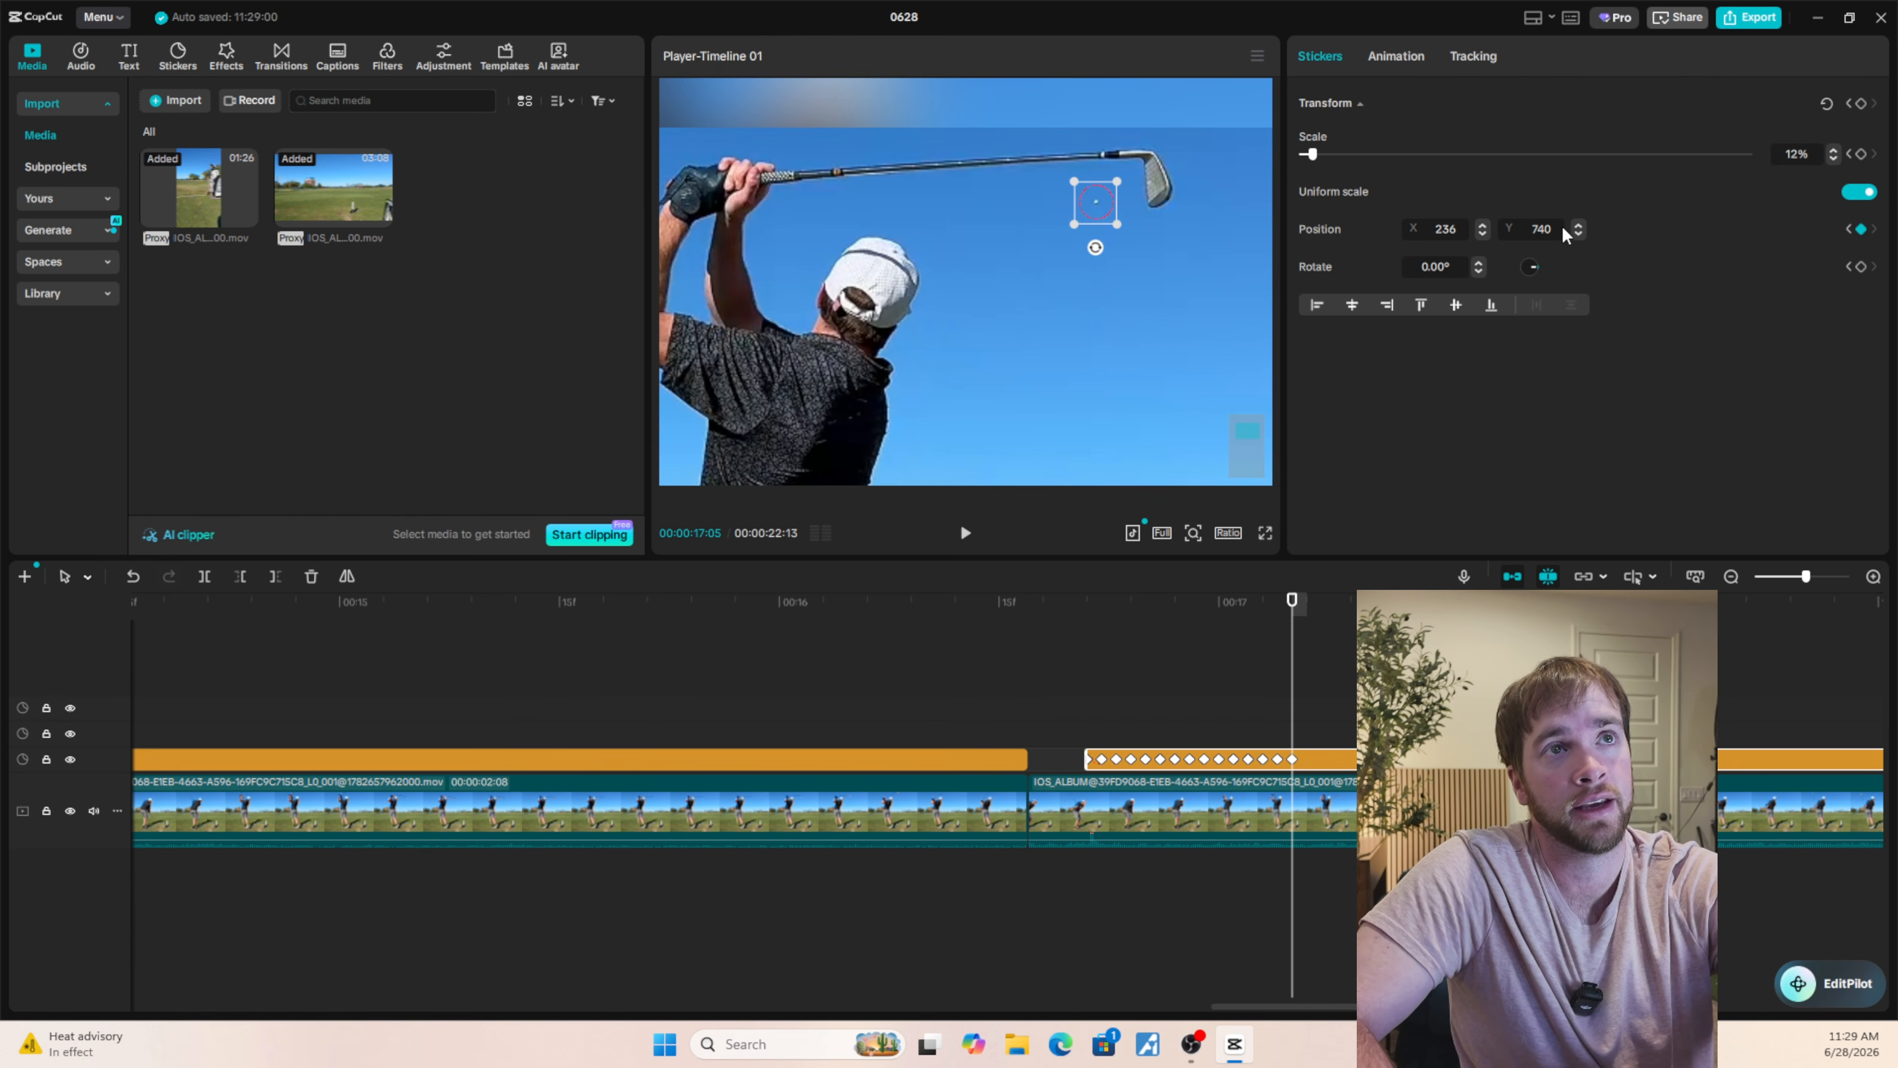
{"action": "key", "text": "Right"}
{"action": "key", "text": "Right"}
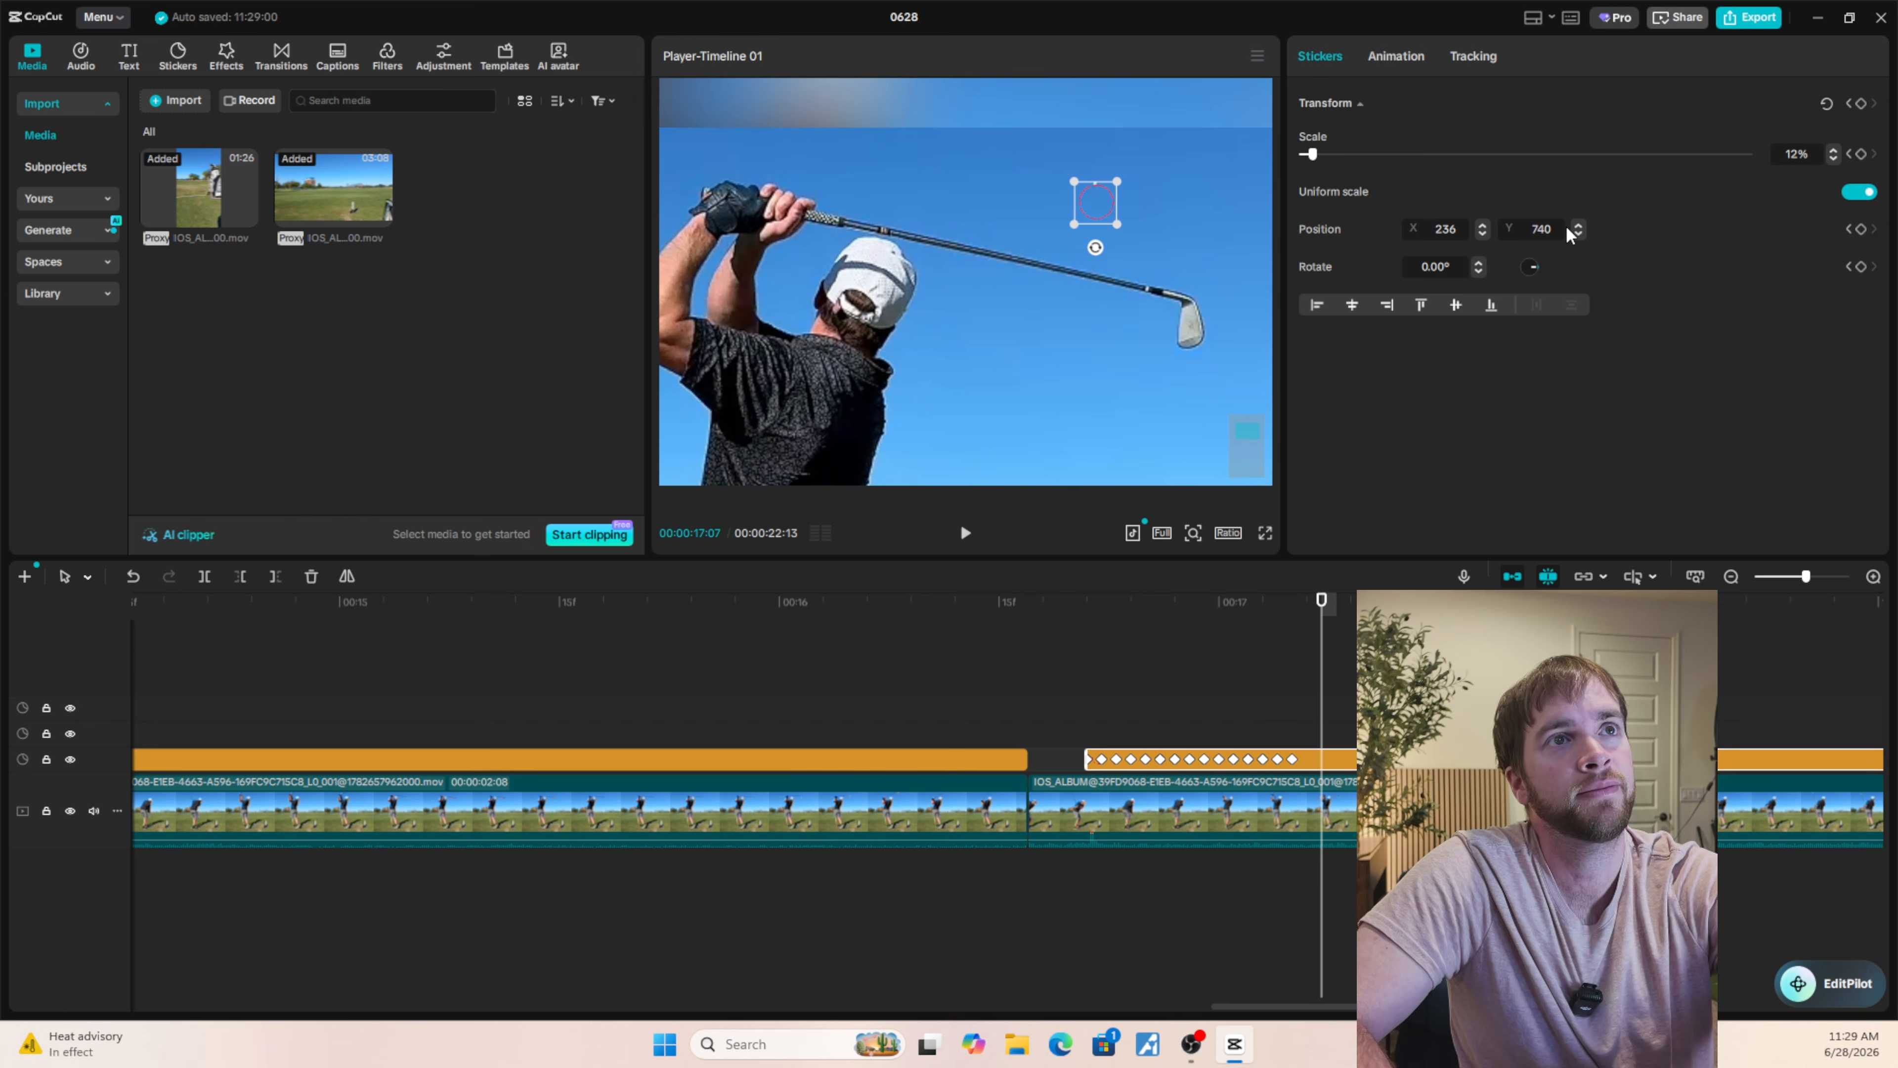
{"action": "left_click_drag", "start_coordinate": [1095, 208], "coordinate": [1093, 197]}
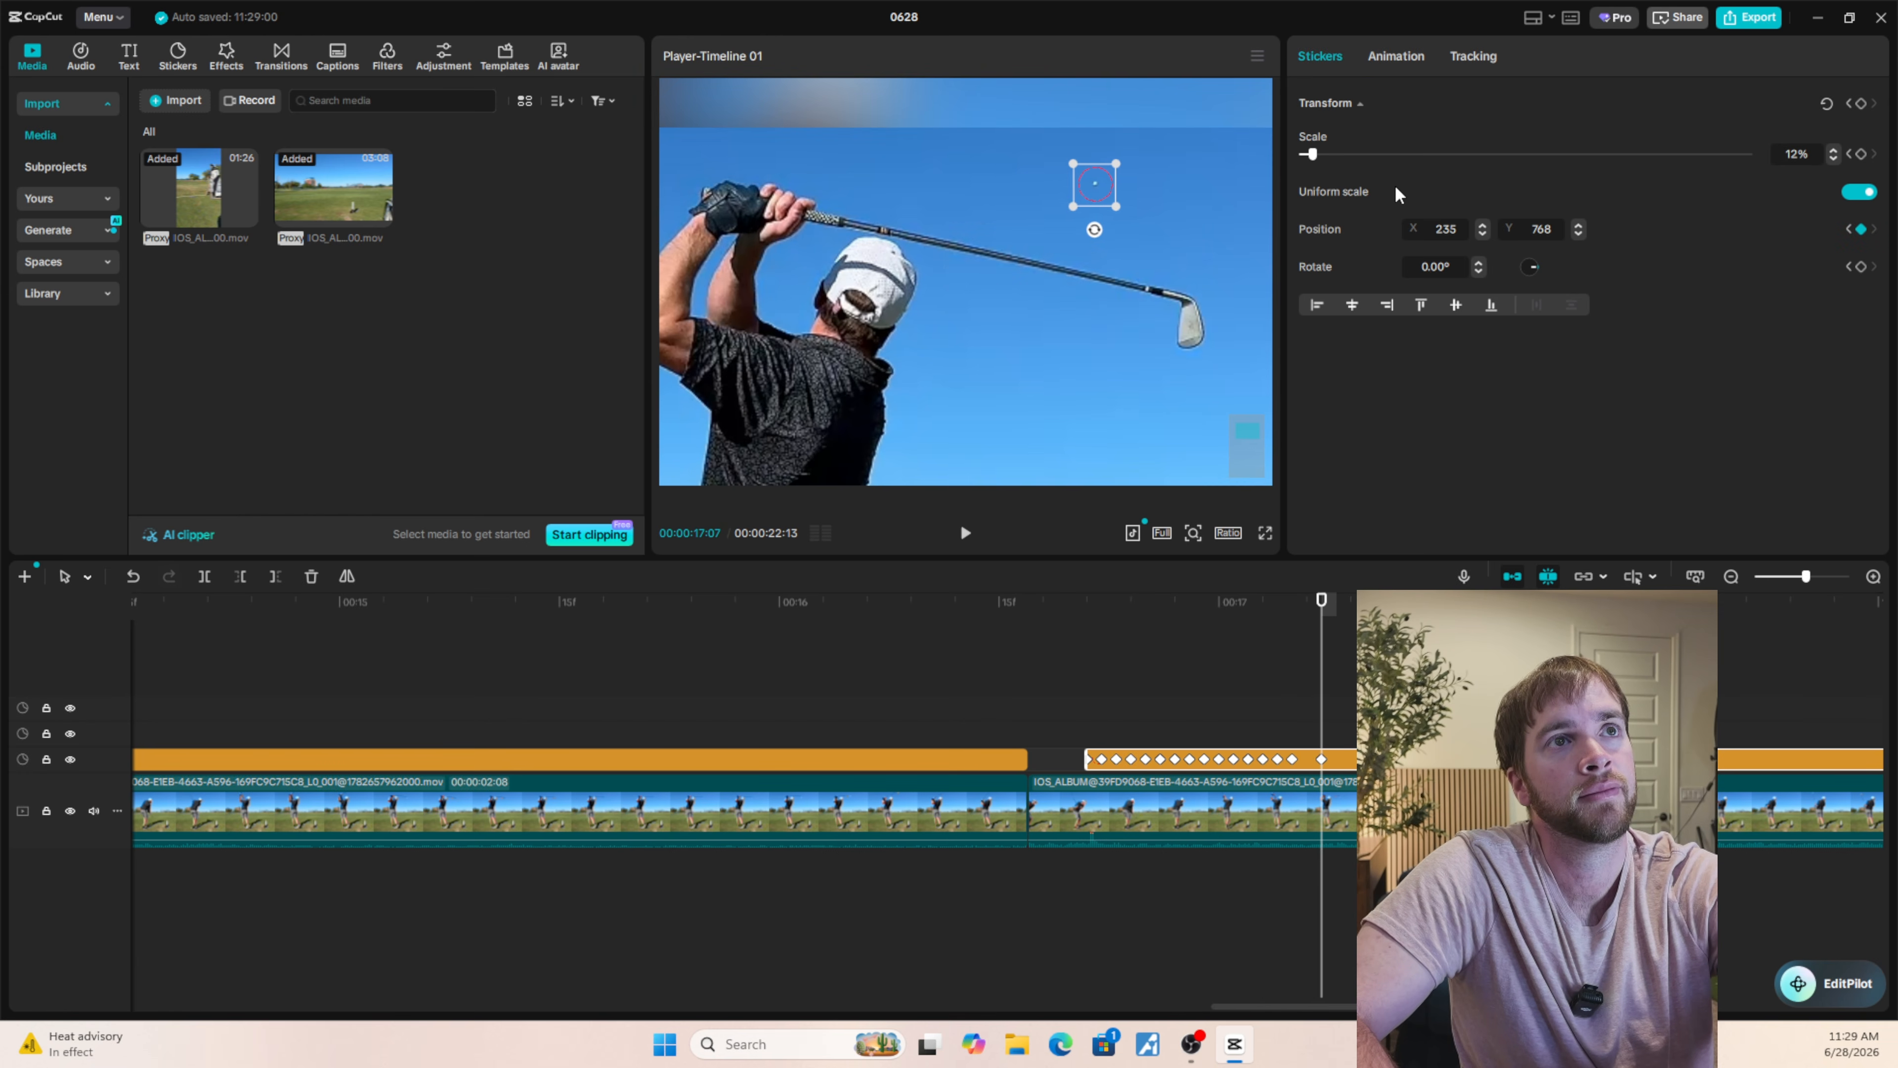
{"action": "left_click", "coordinate": [1581, 223]}
Set the circle's position at 00:00:17:06 to X 235, Y 756 and check the frames from 00:00:17:04 to 00:00:17:08.
{"action": "key", "text": "Left"}
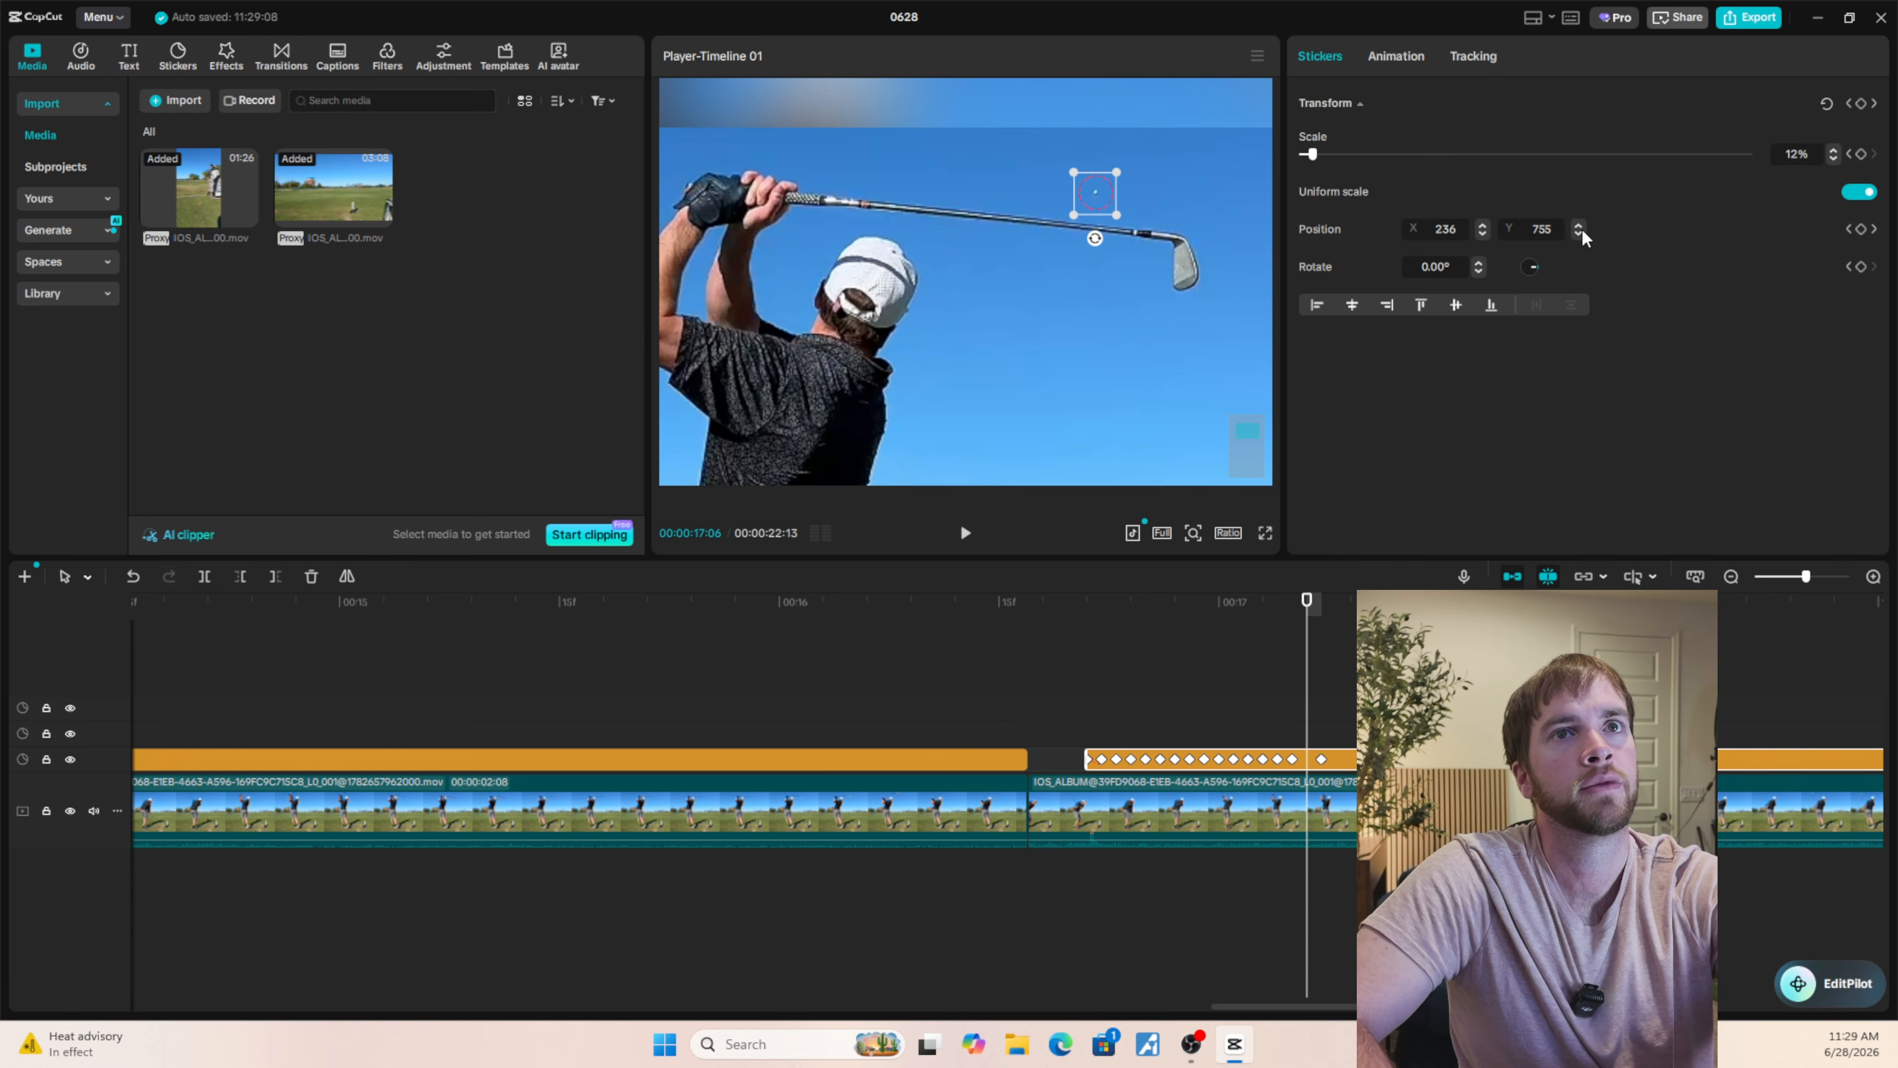
{"action": "left_click", "coordinate": [1582, 224]}
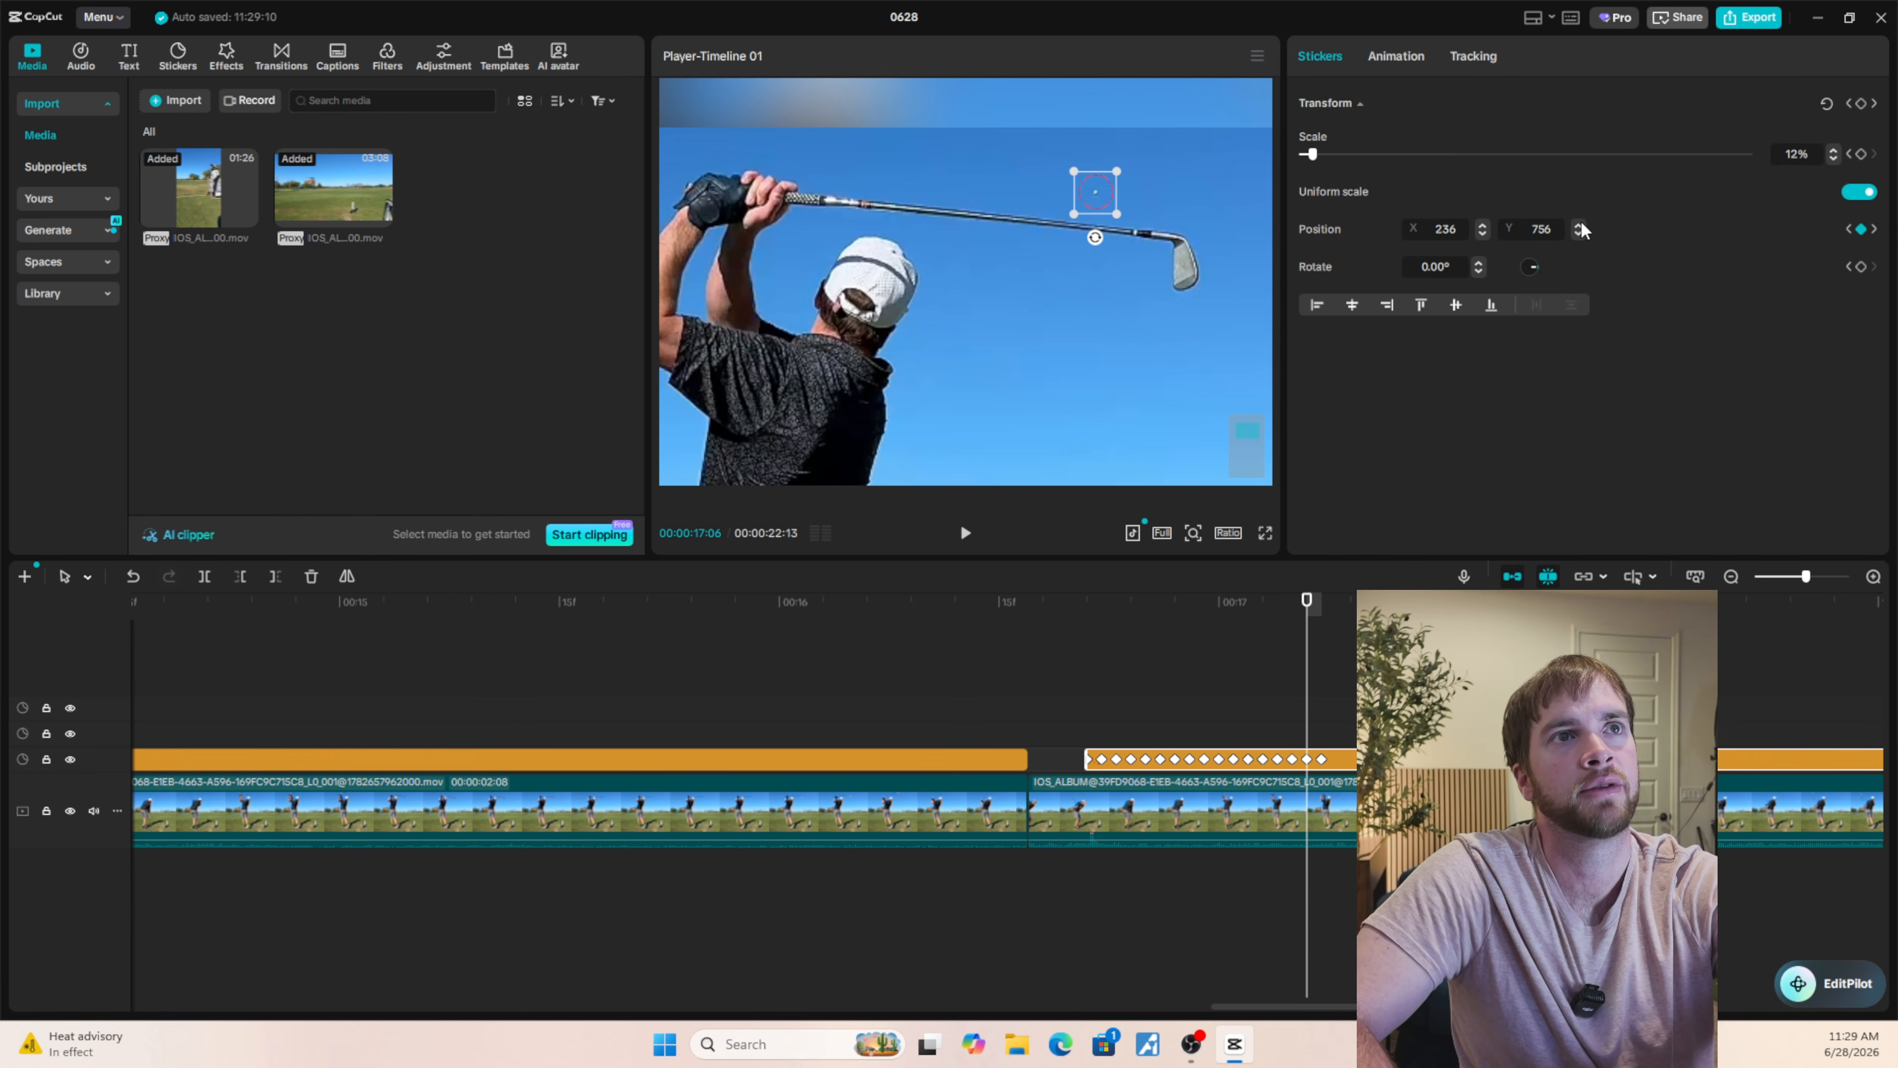
{"action": "left_click", "coordinate": [1480, 234]}
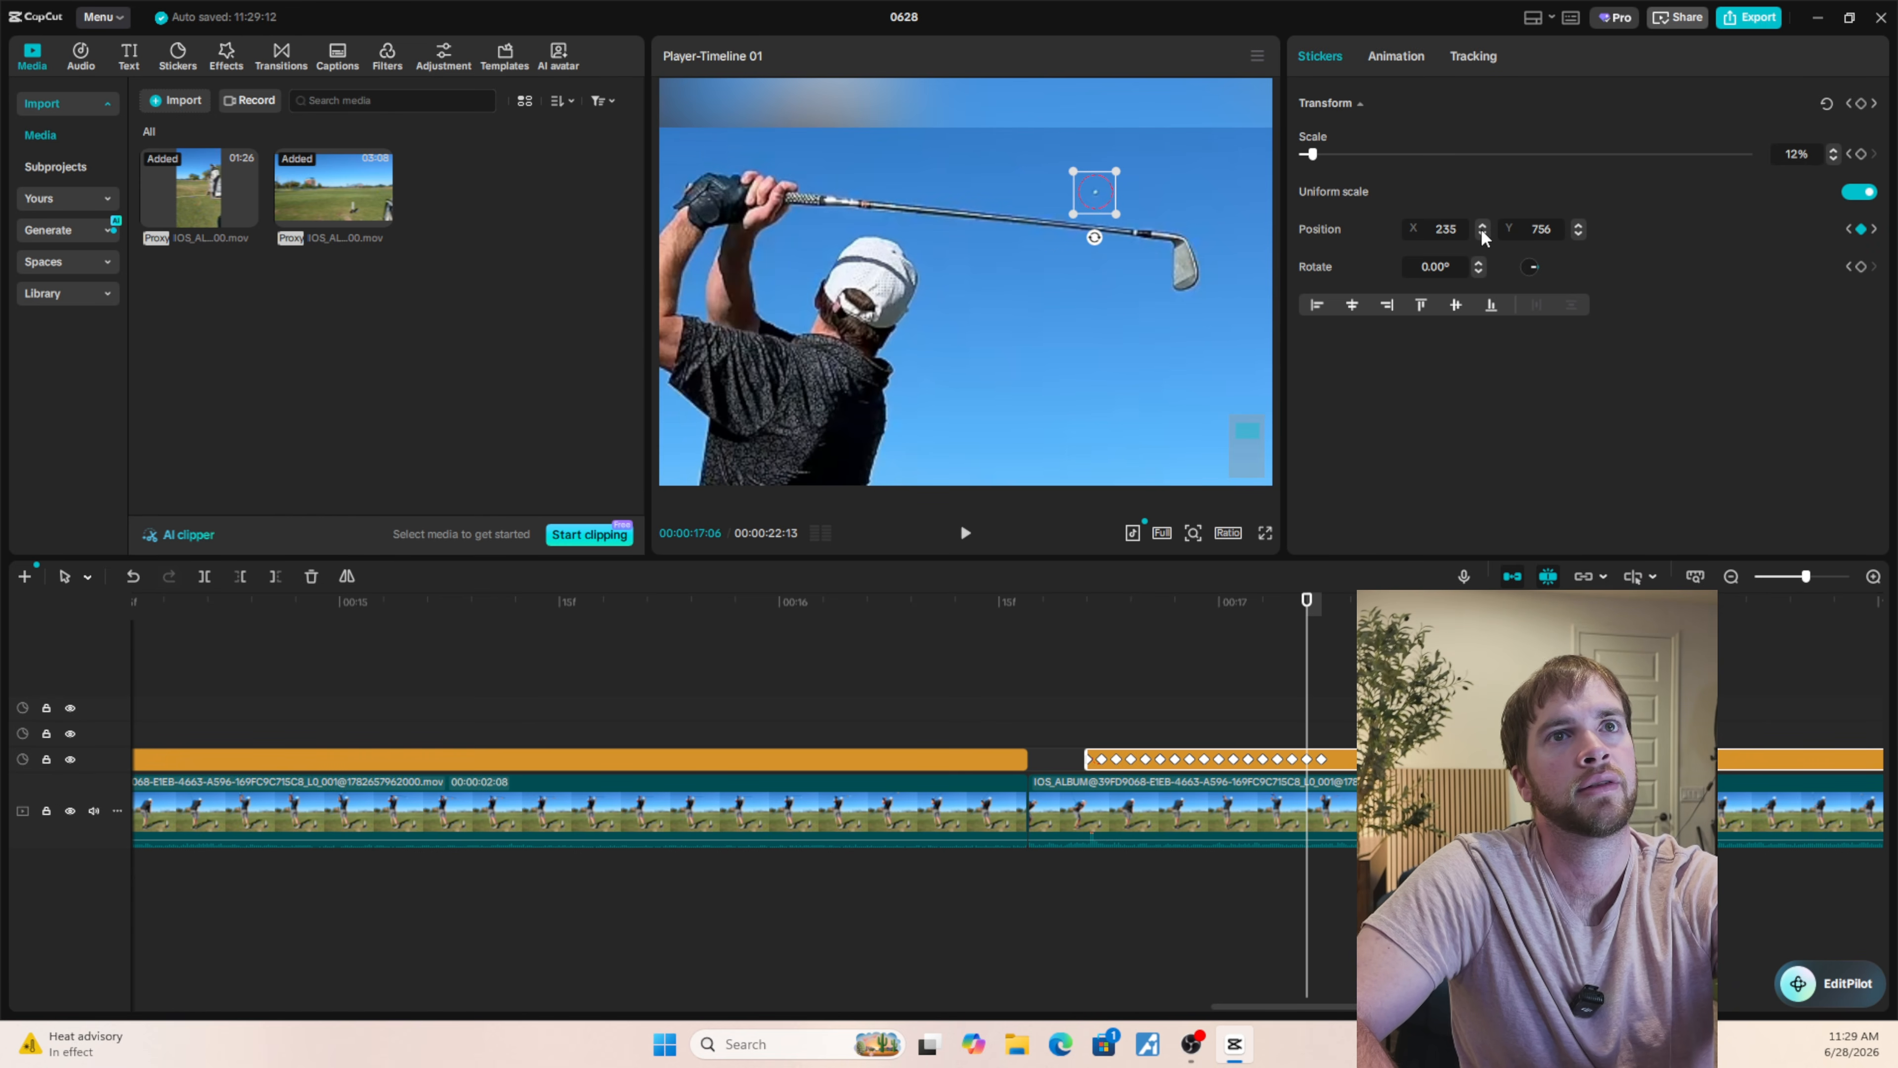
{"action": "key", "text": "Left"}
{"action": "key", "text": "Left"}
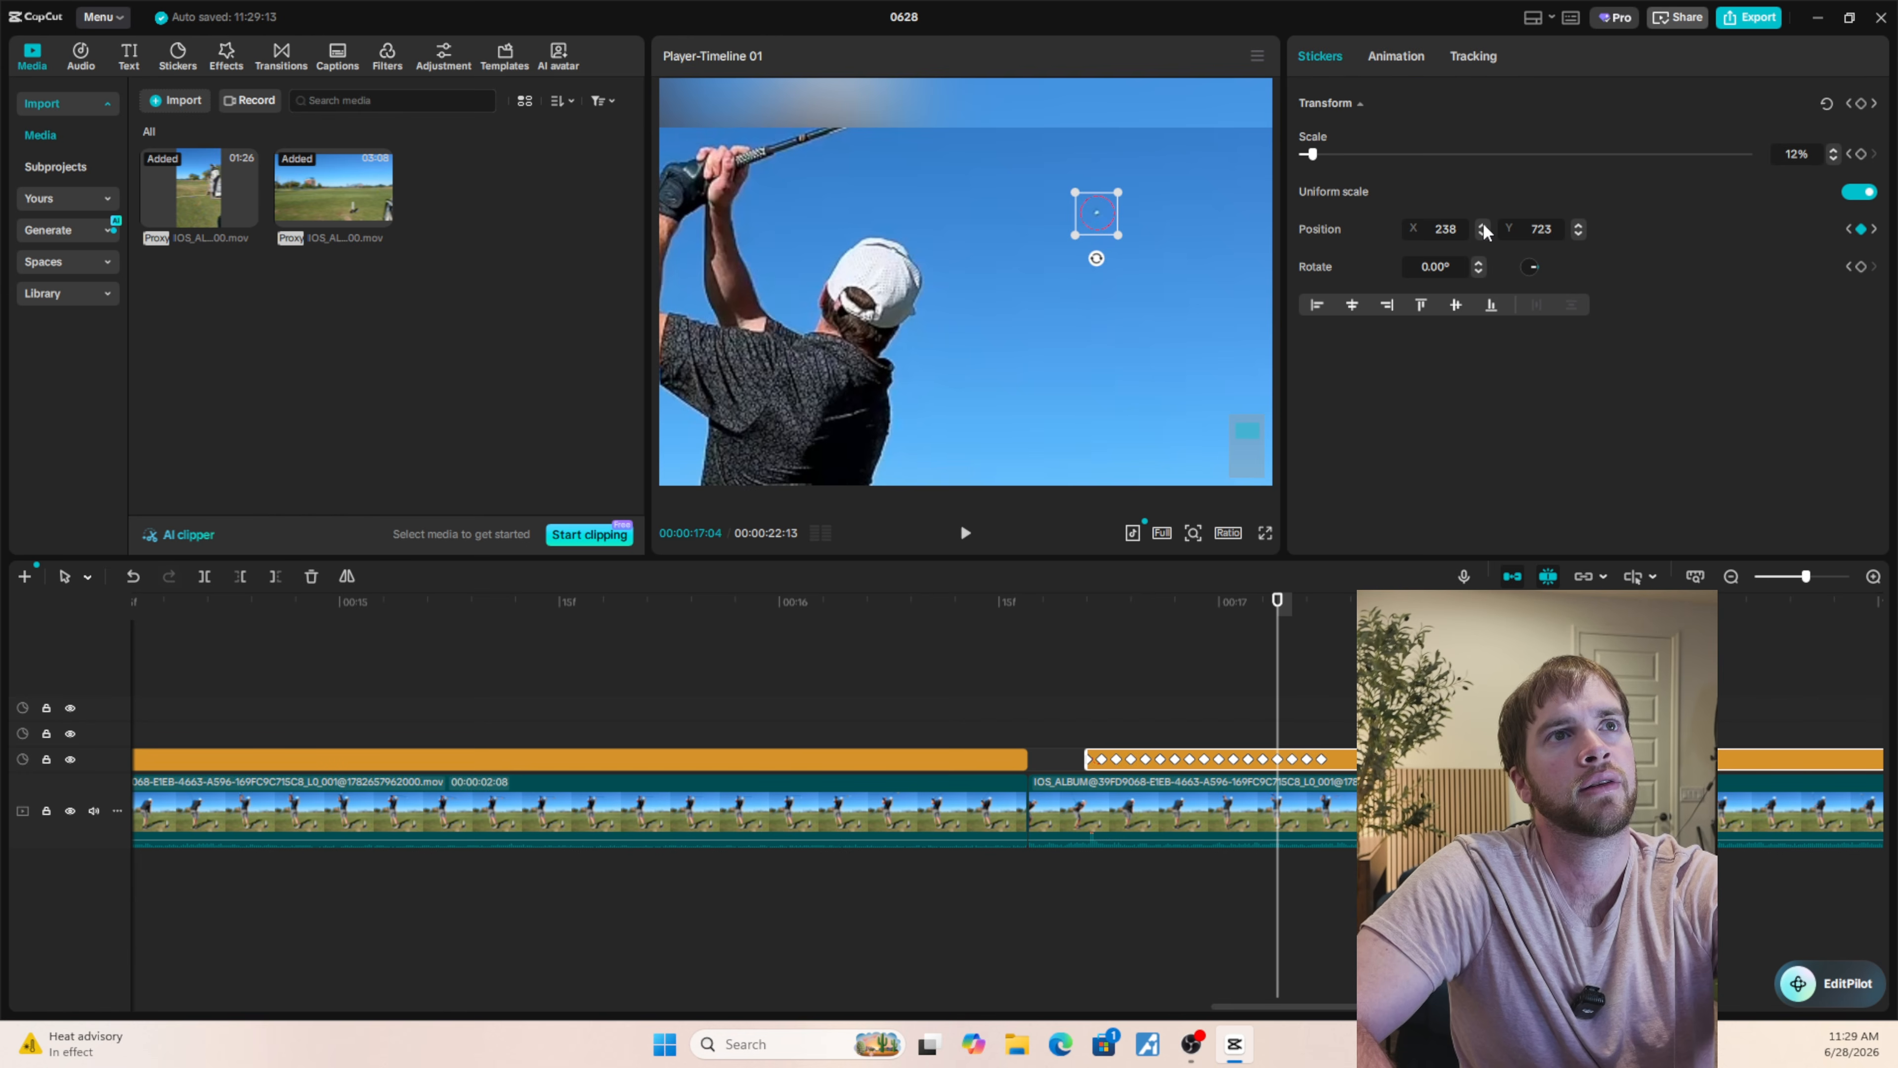
{"action": "key", "text": "Right"}
{"action": "key", "text": "Right"}
{"action": "key", "text": "Right"}
{"action": "key", "text": "Right"}
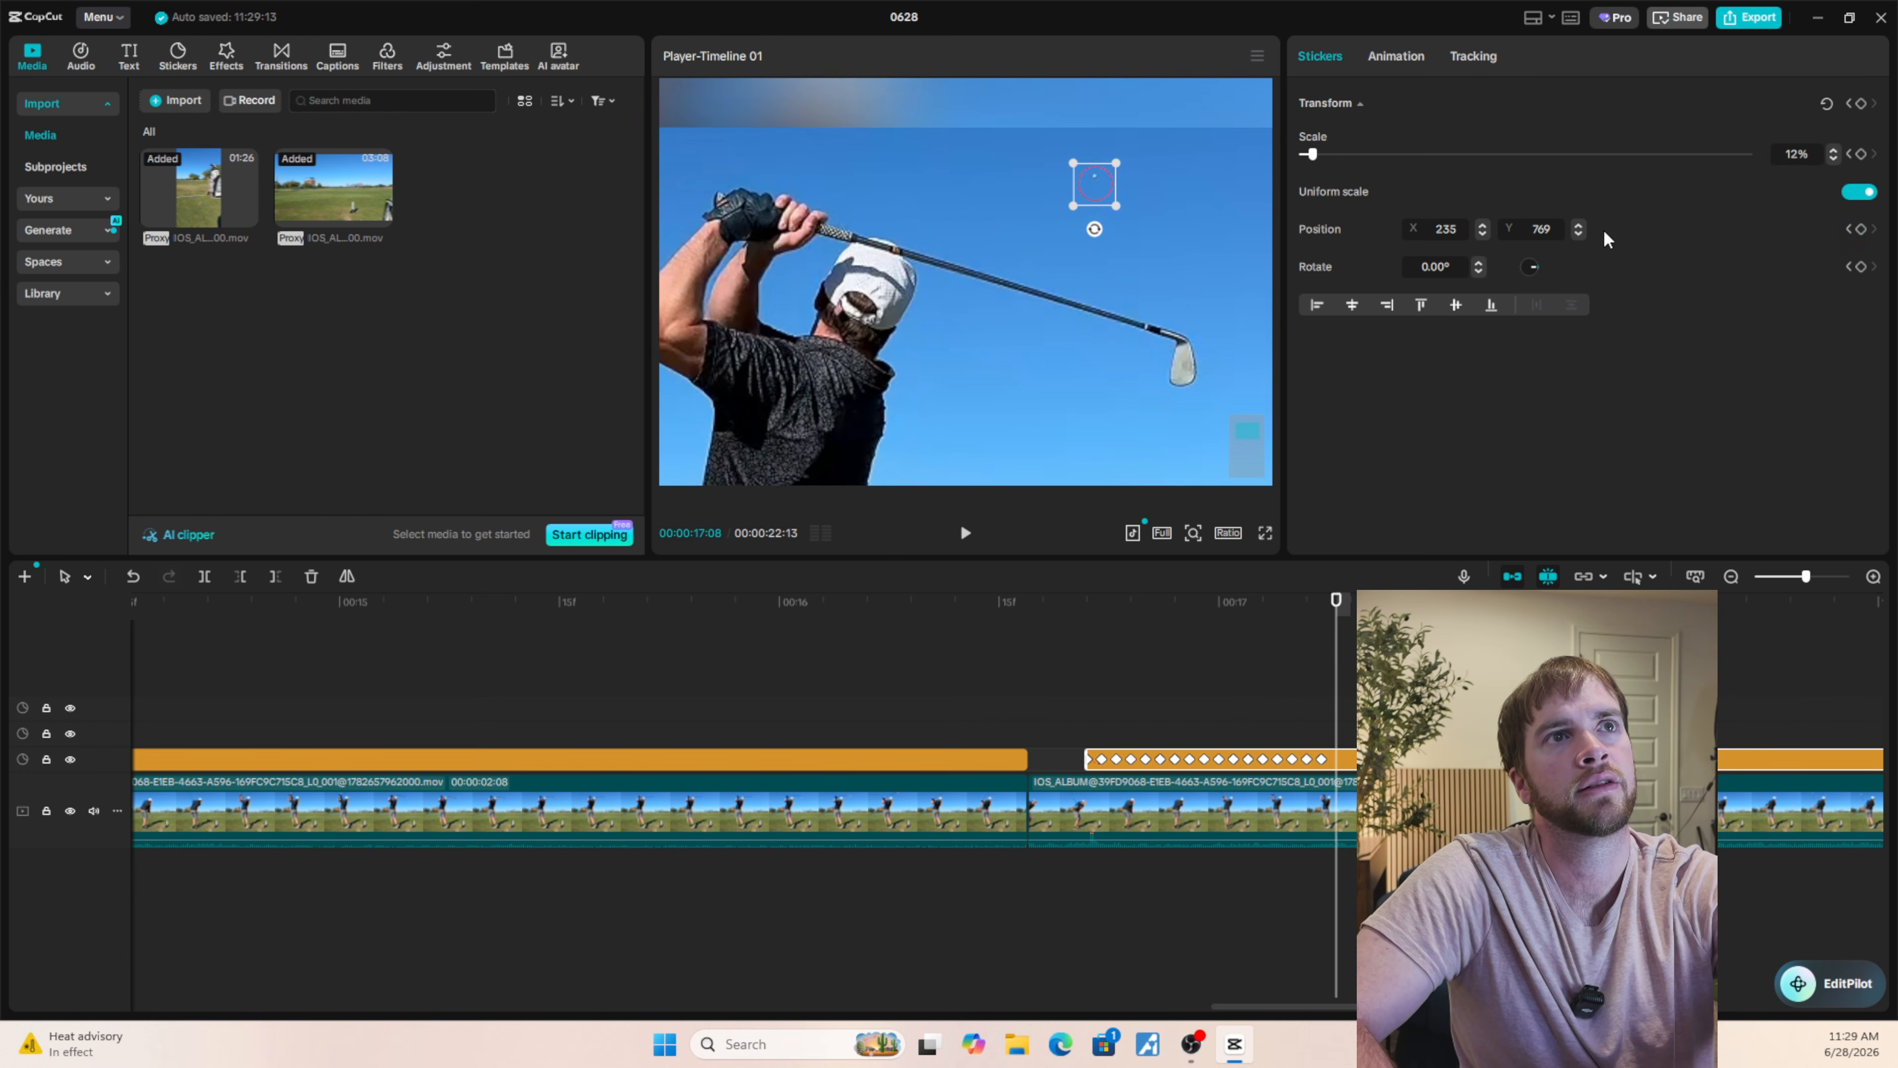
Move the circle onto the ball at 00:00:17:10 (X 232, Y 800) and nudge it slightly upward at 00:00:17:09.
{"action": "key", "text": "Right"}
{"action": "key", "text": "Right"}
{"action": "left_click_drag", "start_coordinate": [1094, 185], "coordinate": [1091, 165]}
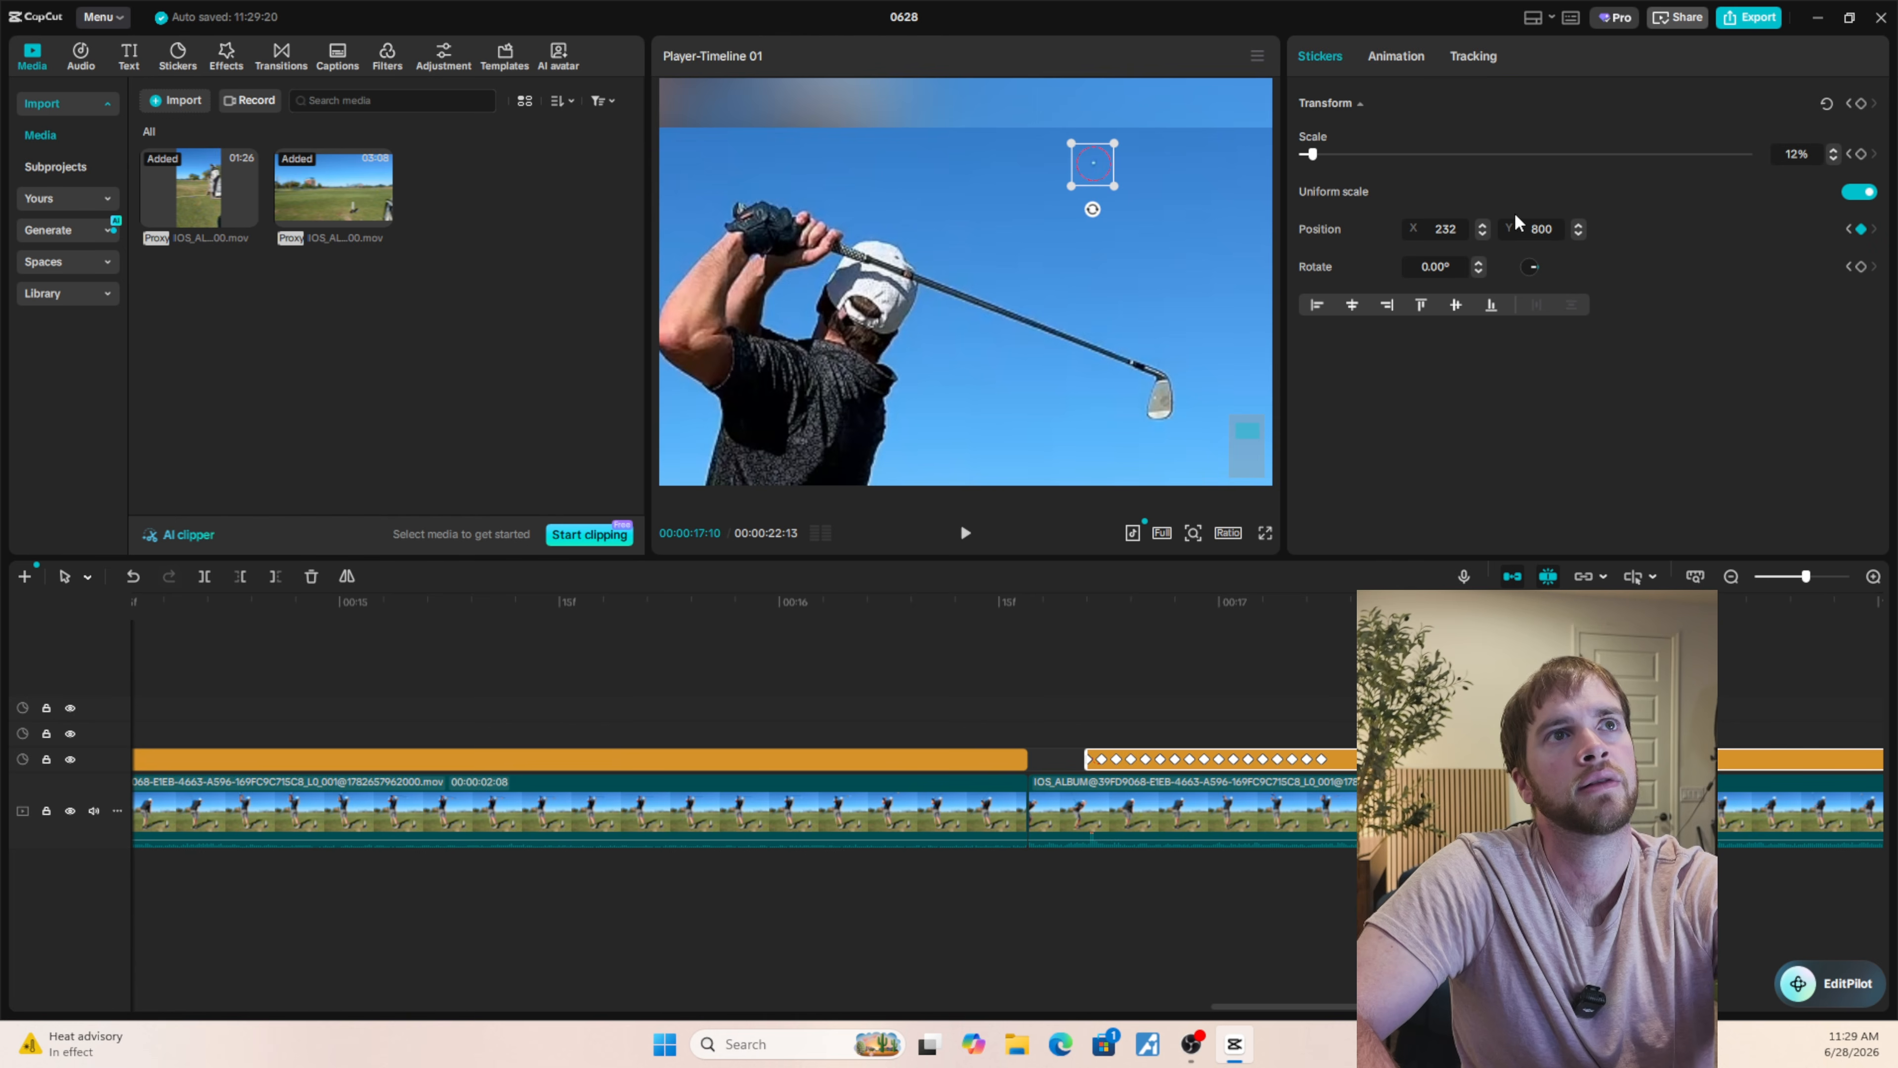
{"action": "key", "text": "Left"}
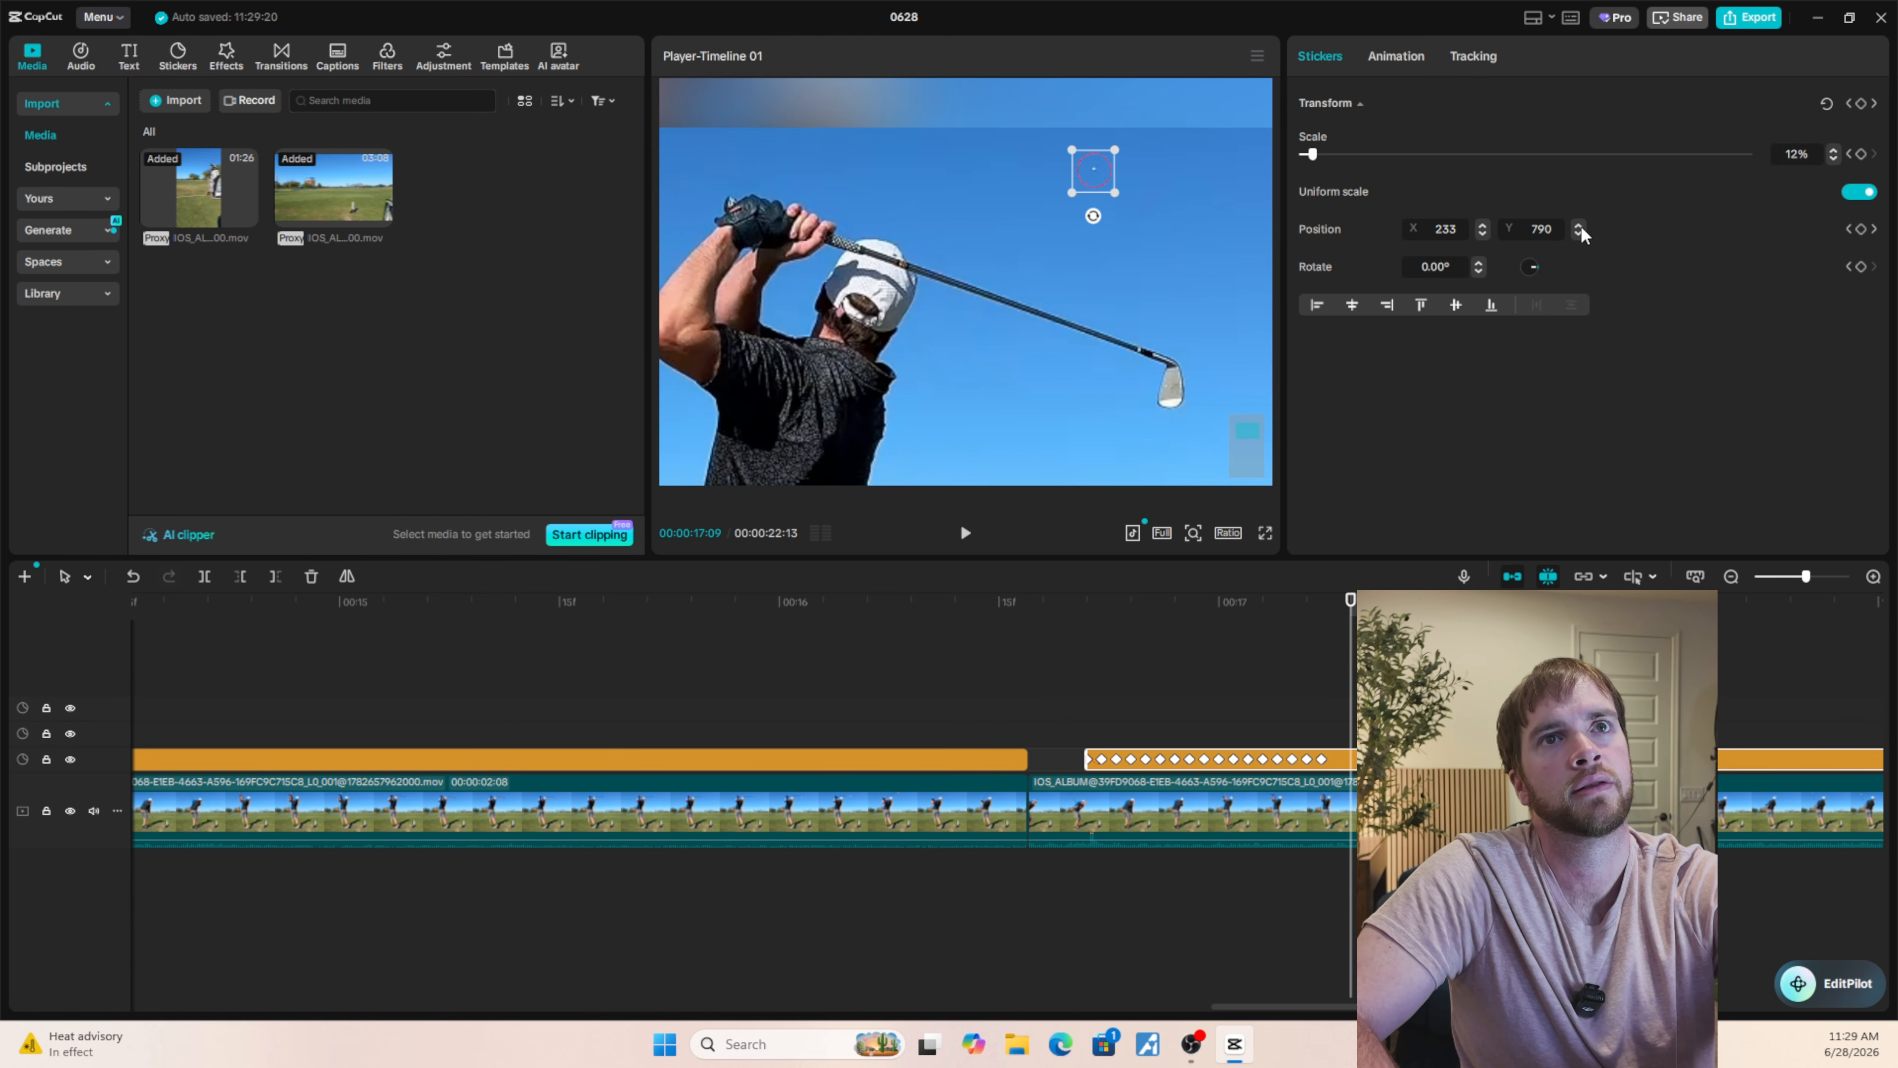
{"action": "left_click", "coordinate": [1579, 224]}
Compare the circle at 00:00:17:08 and 00:00:17:09, and set its Y position at 00:00:17:08 to 781.
{"action": "key", "text": "Left"}
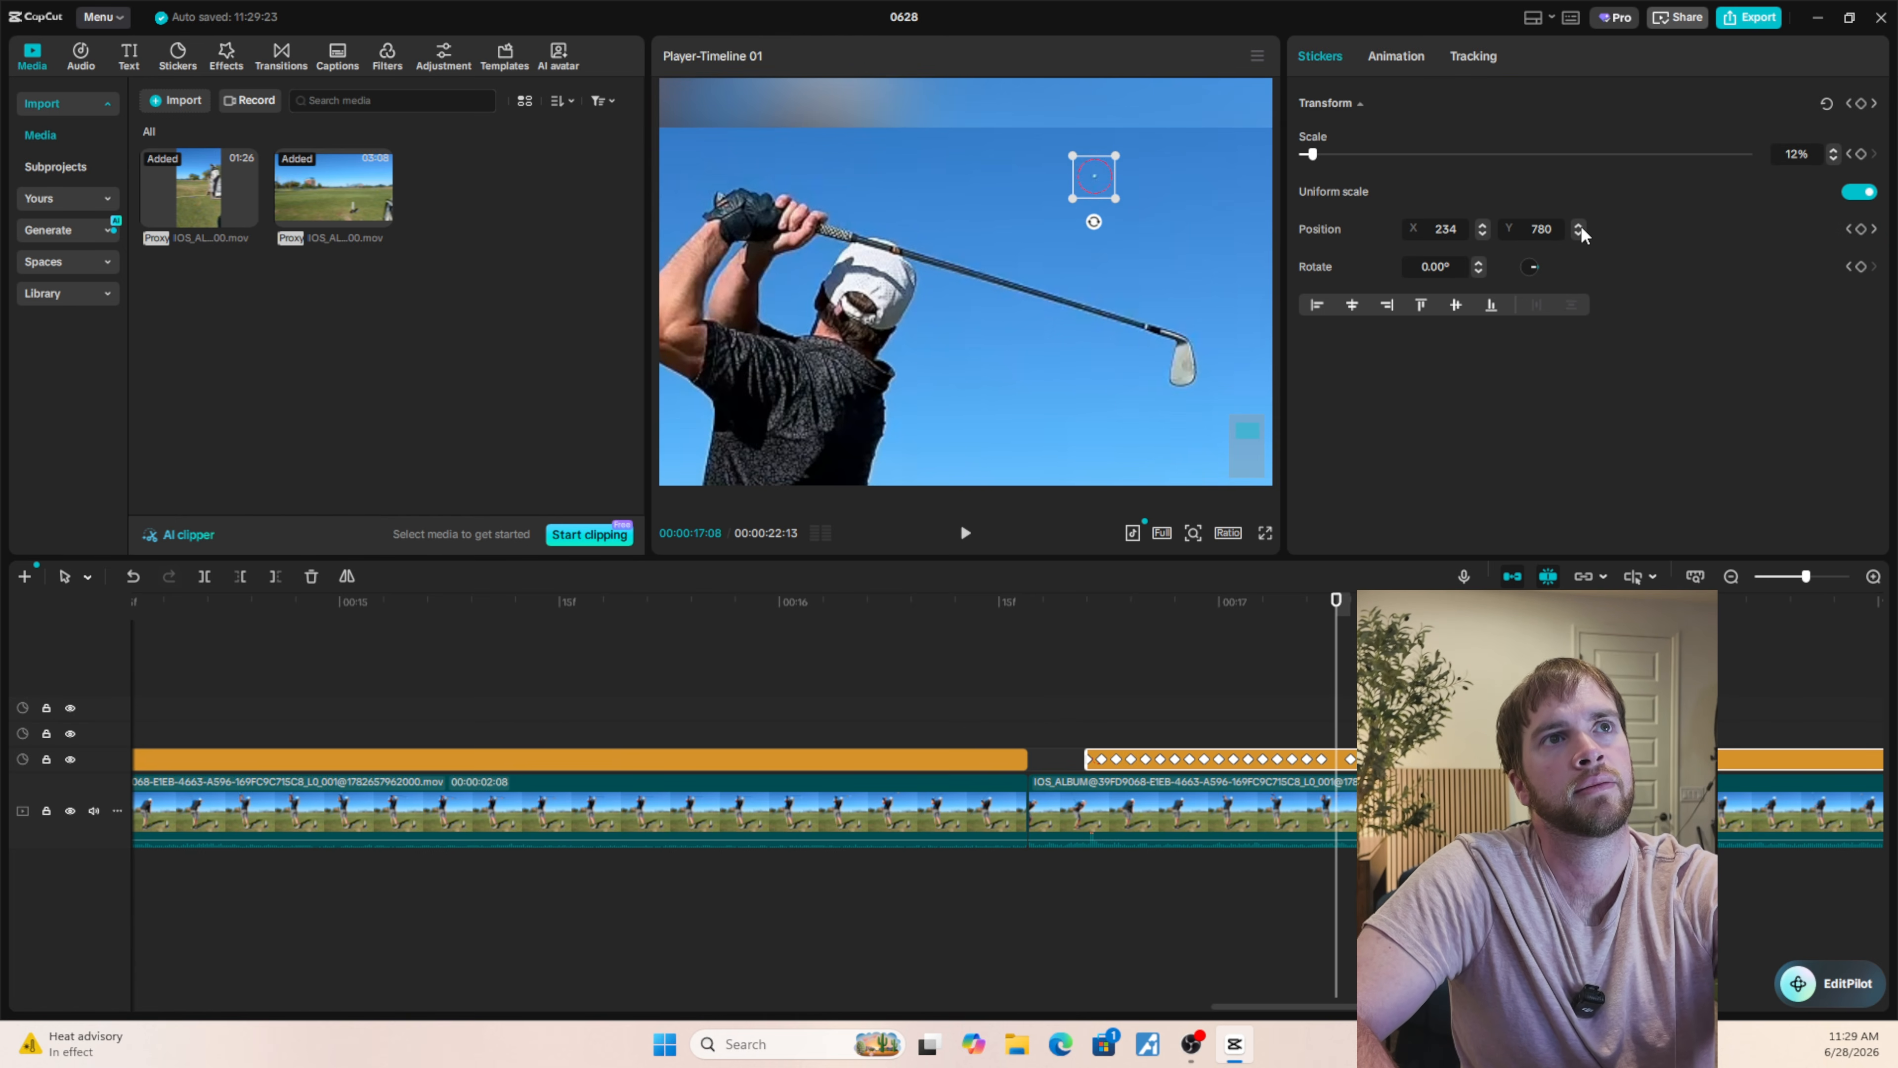
{"action": "key", "text": "Right"}
{"action": "left_click", "coordinate": [1579, 225]}
{"action": "key", "text": "Left"}
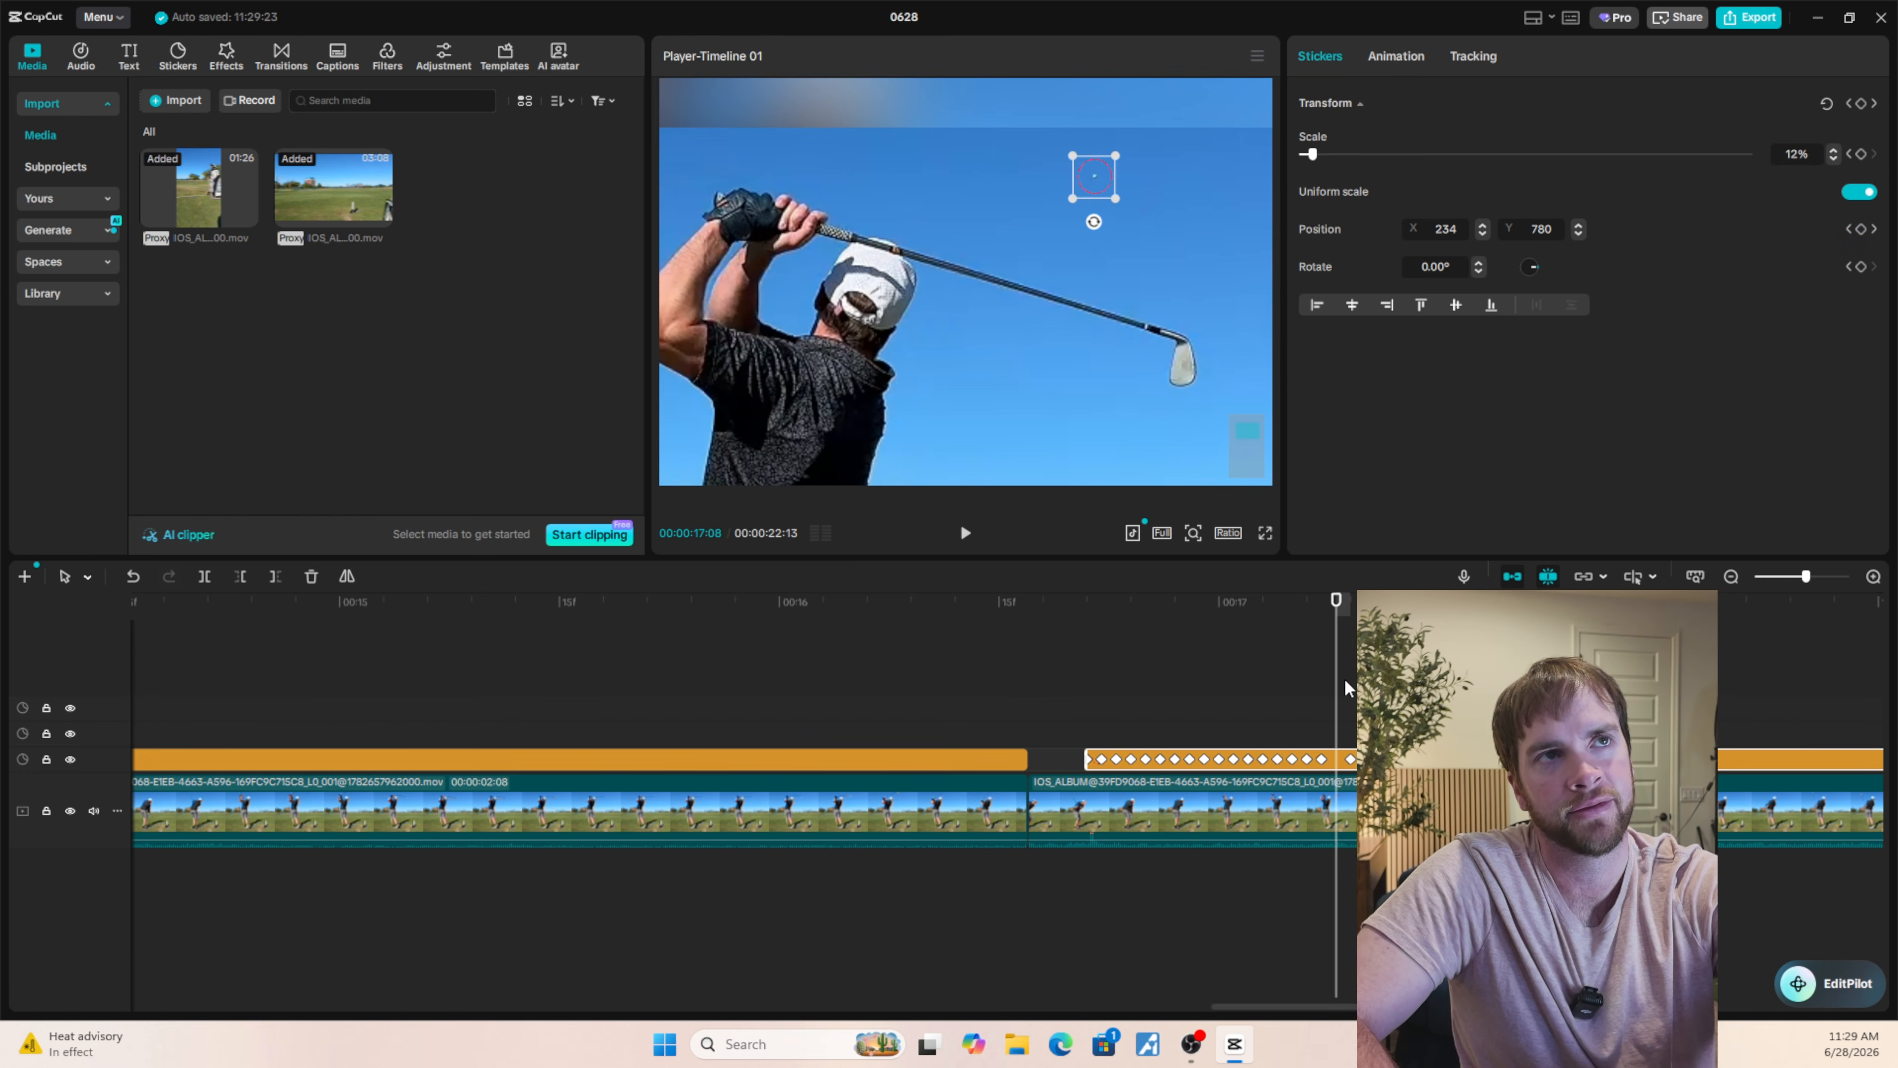
{"action": "left_click", "coordinate": [1580, 226]}
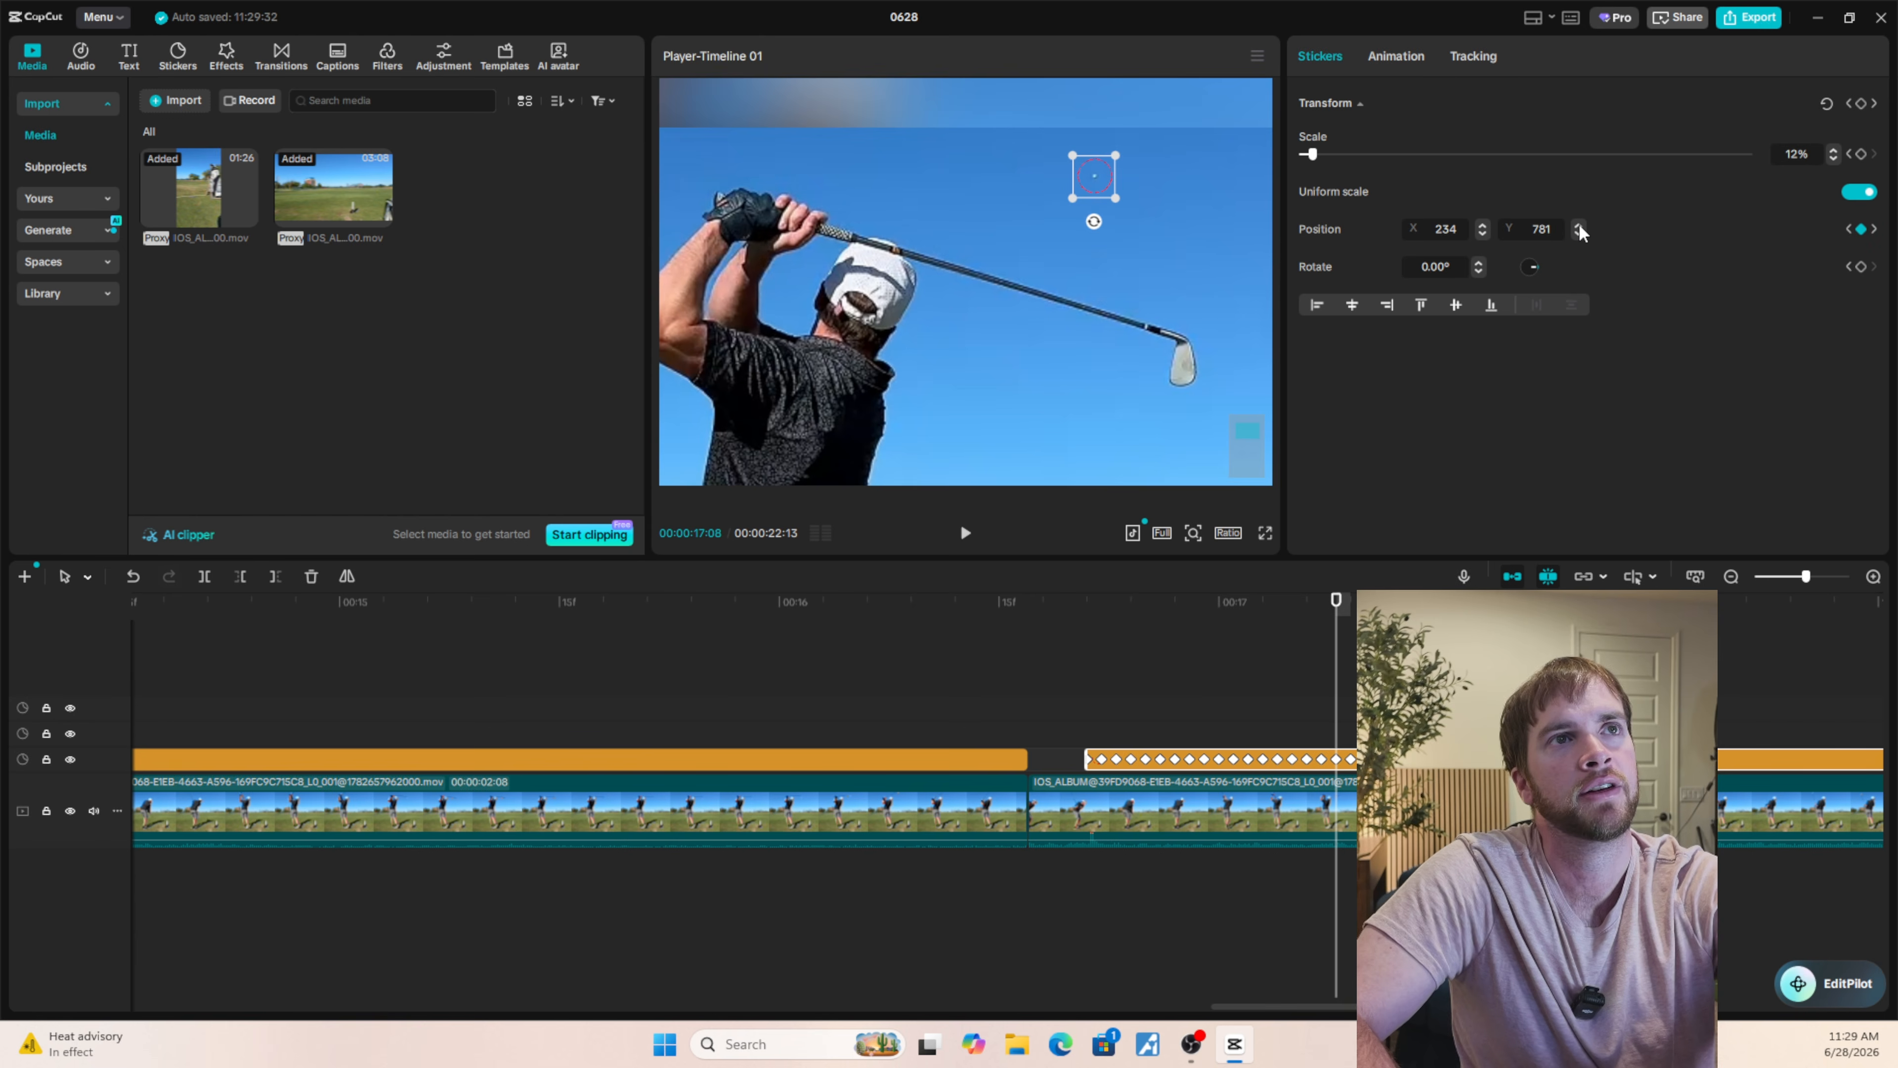
Move the circle onto the ball at 00:00:17:13 and fine-tune its position to X 230, Y 825.
{"action": "key", "text": "Right"}
{"action": "key", "text": "Right"}
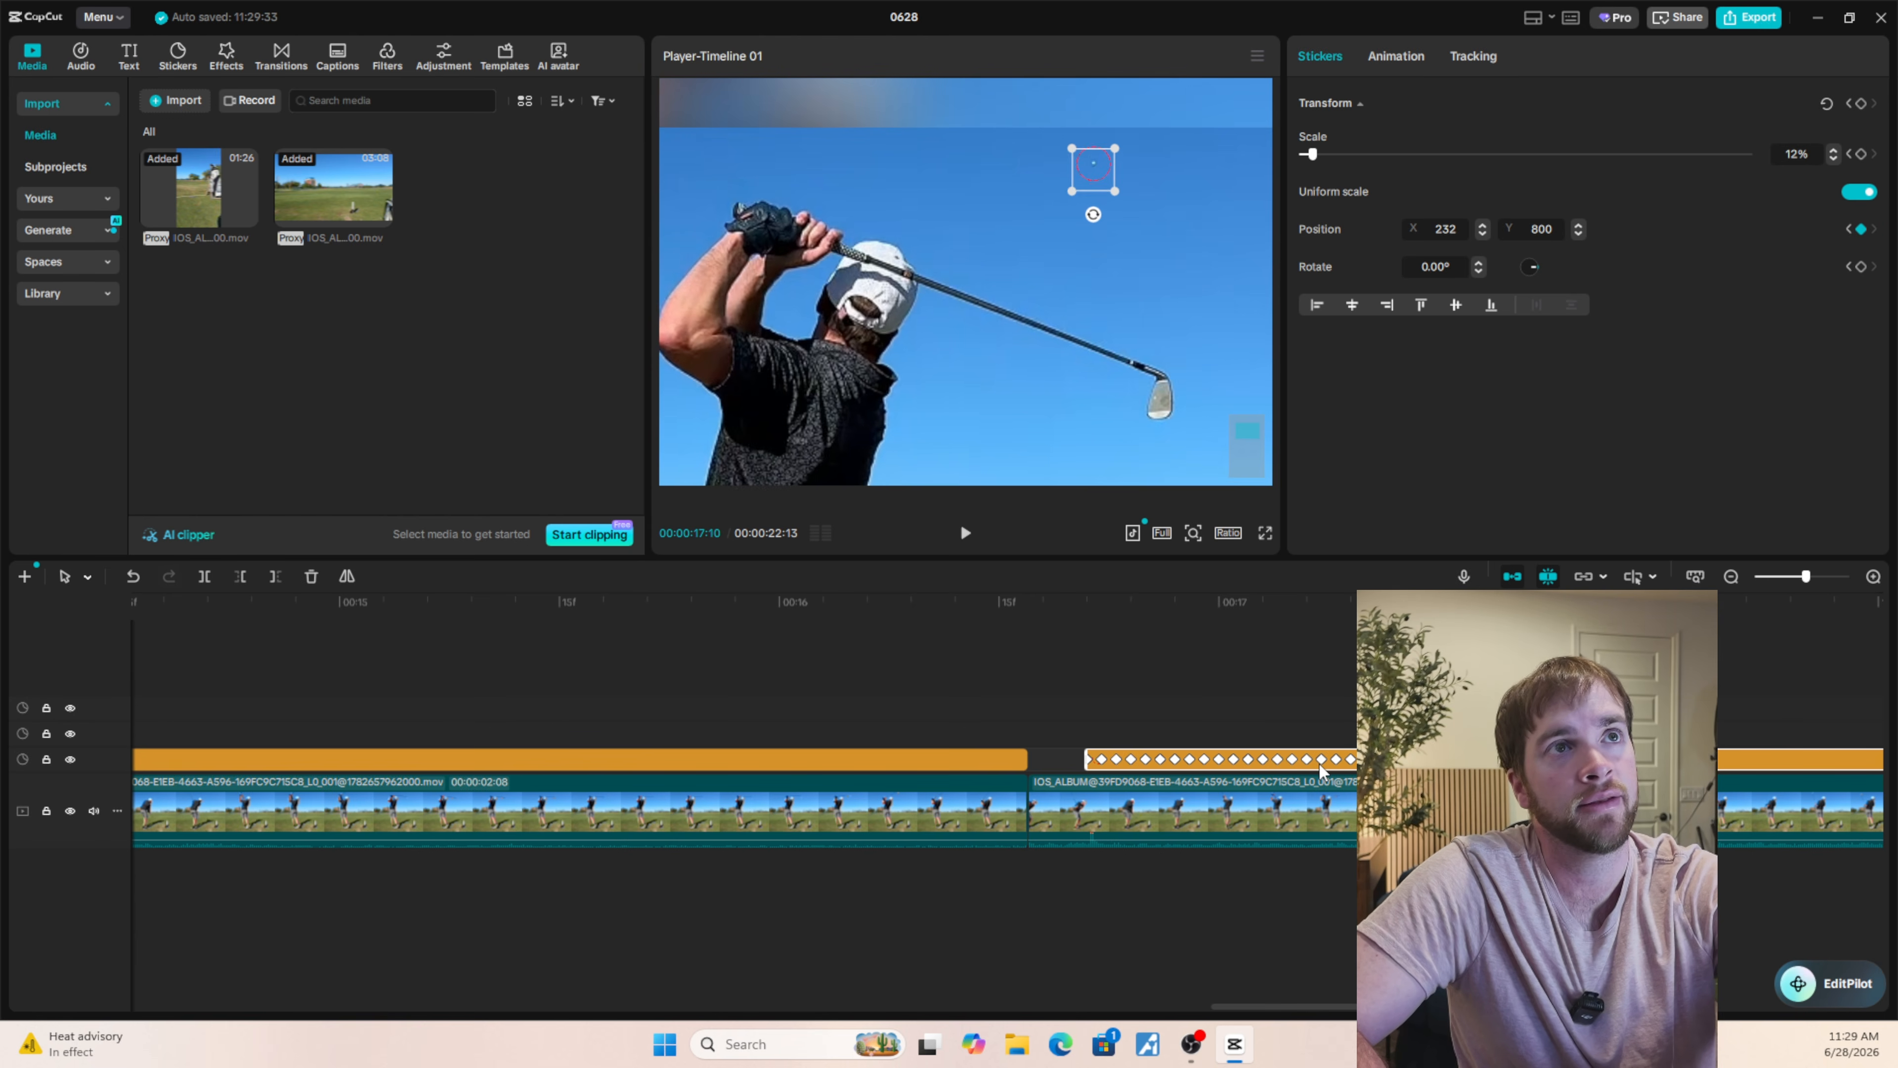
{"action": "key", "text": "Right"}
{"action": "key", "text": "Right"}
{"action": "key", "text": "Right"}
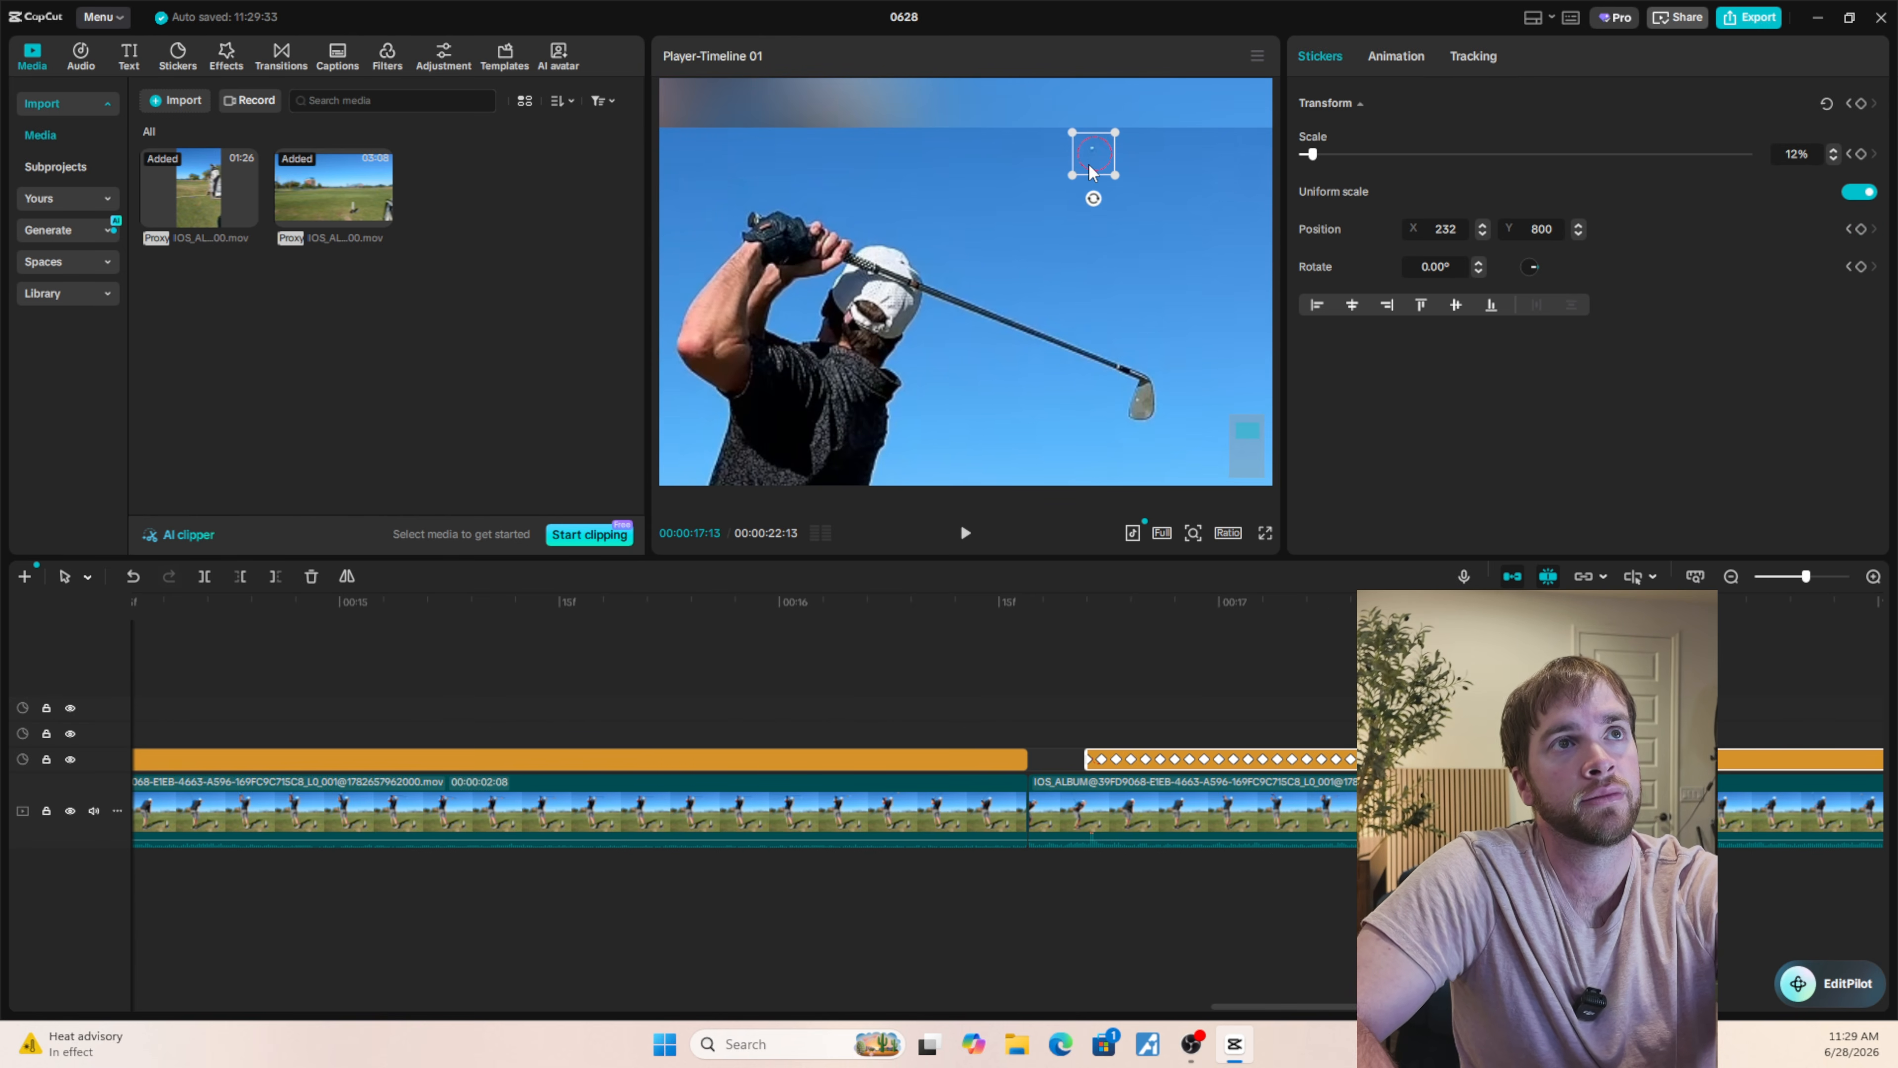
{"action": "left_click_drag", "start_coordinate": [1086, 159], "coordinate": [1086, 159]}
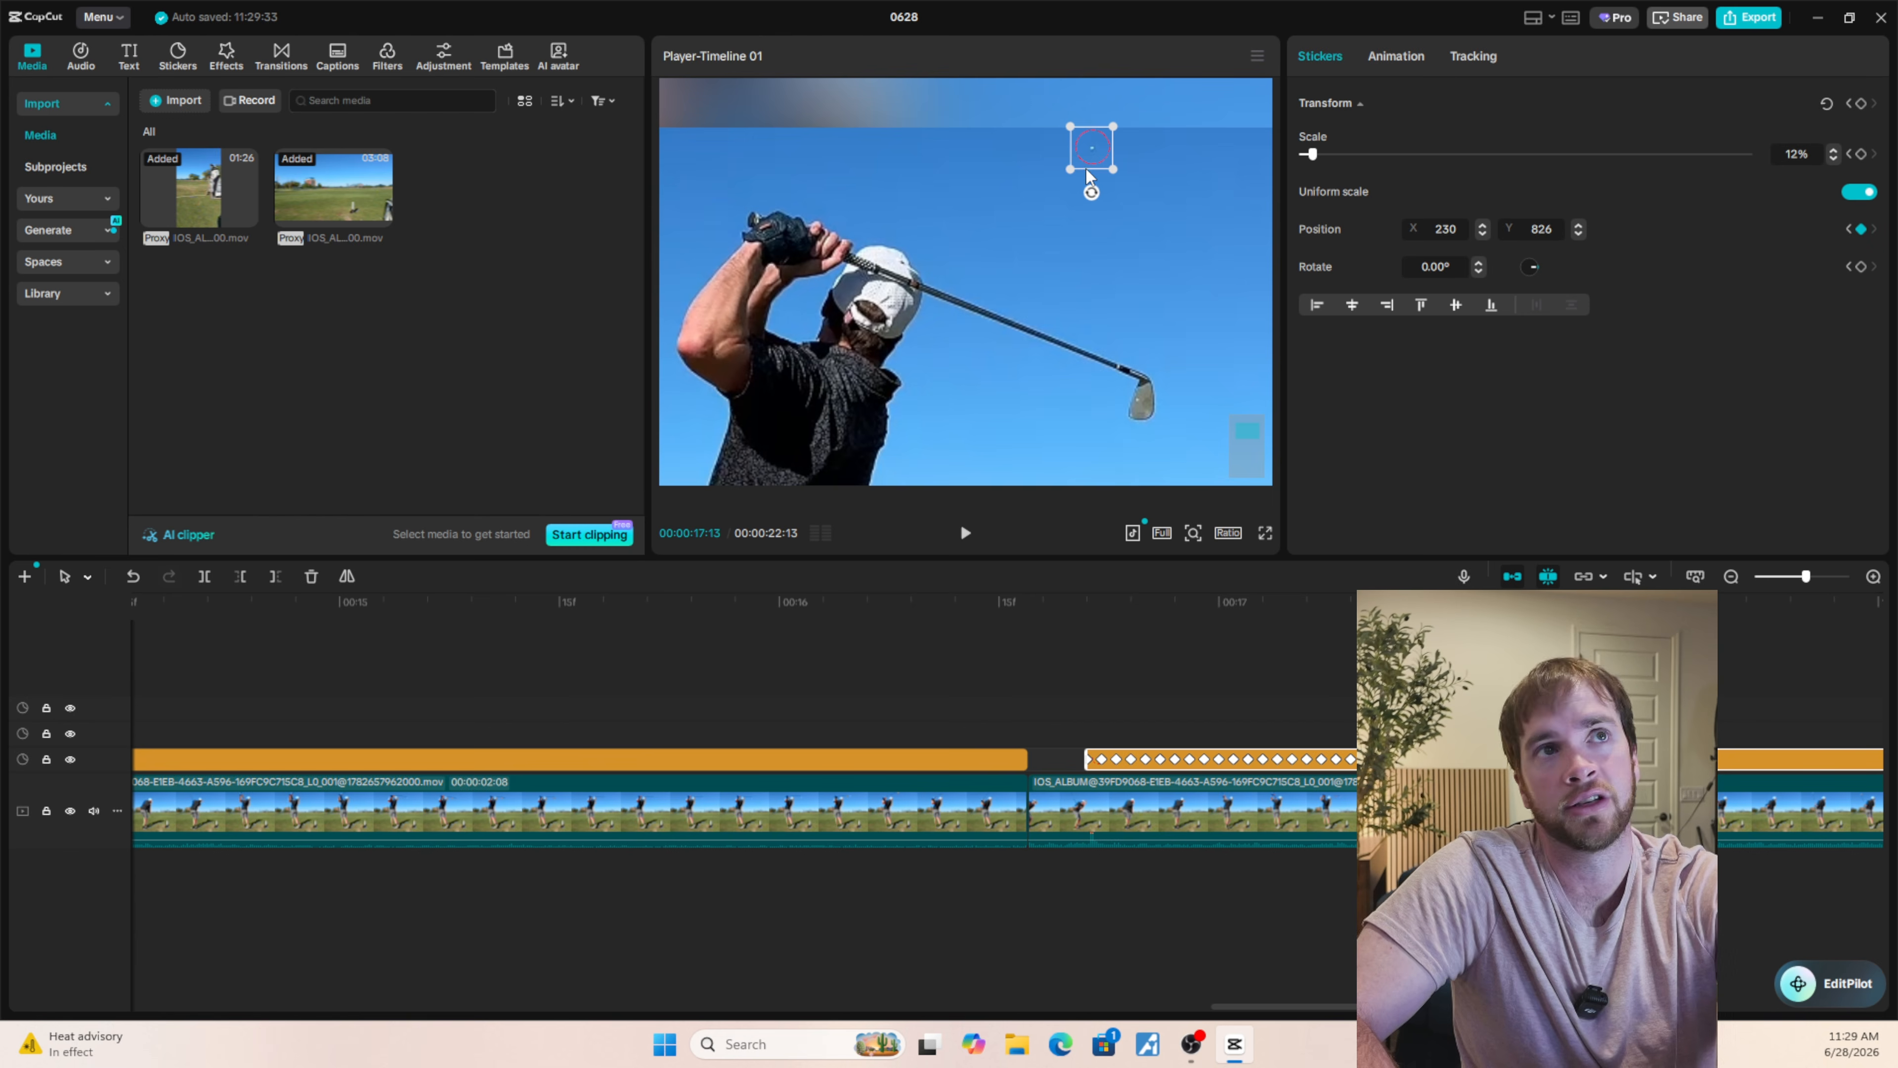
{"action": "left_click", "coordinate": [1577, 234]}
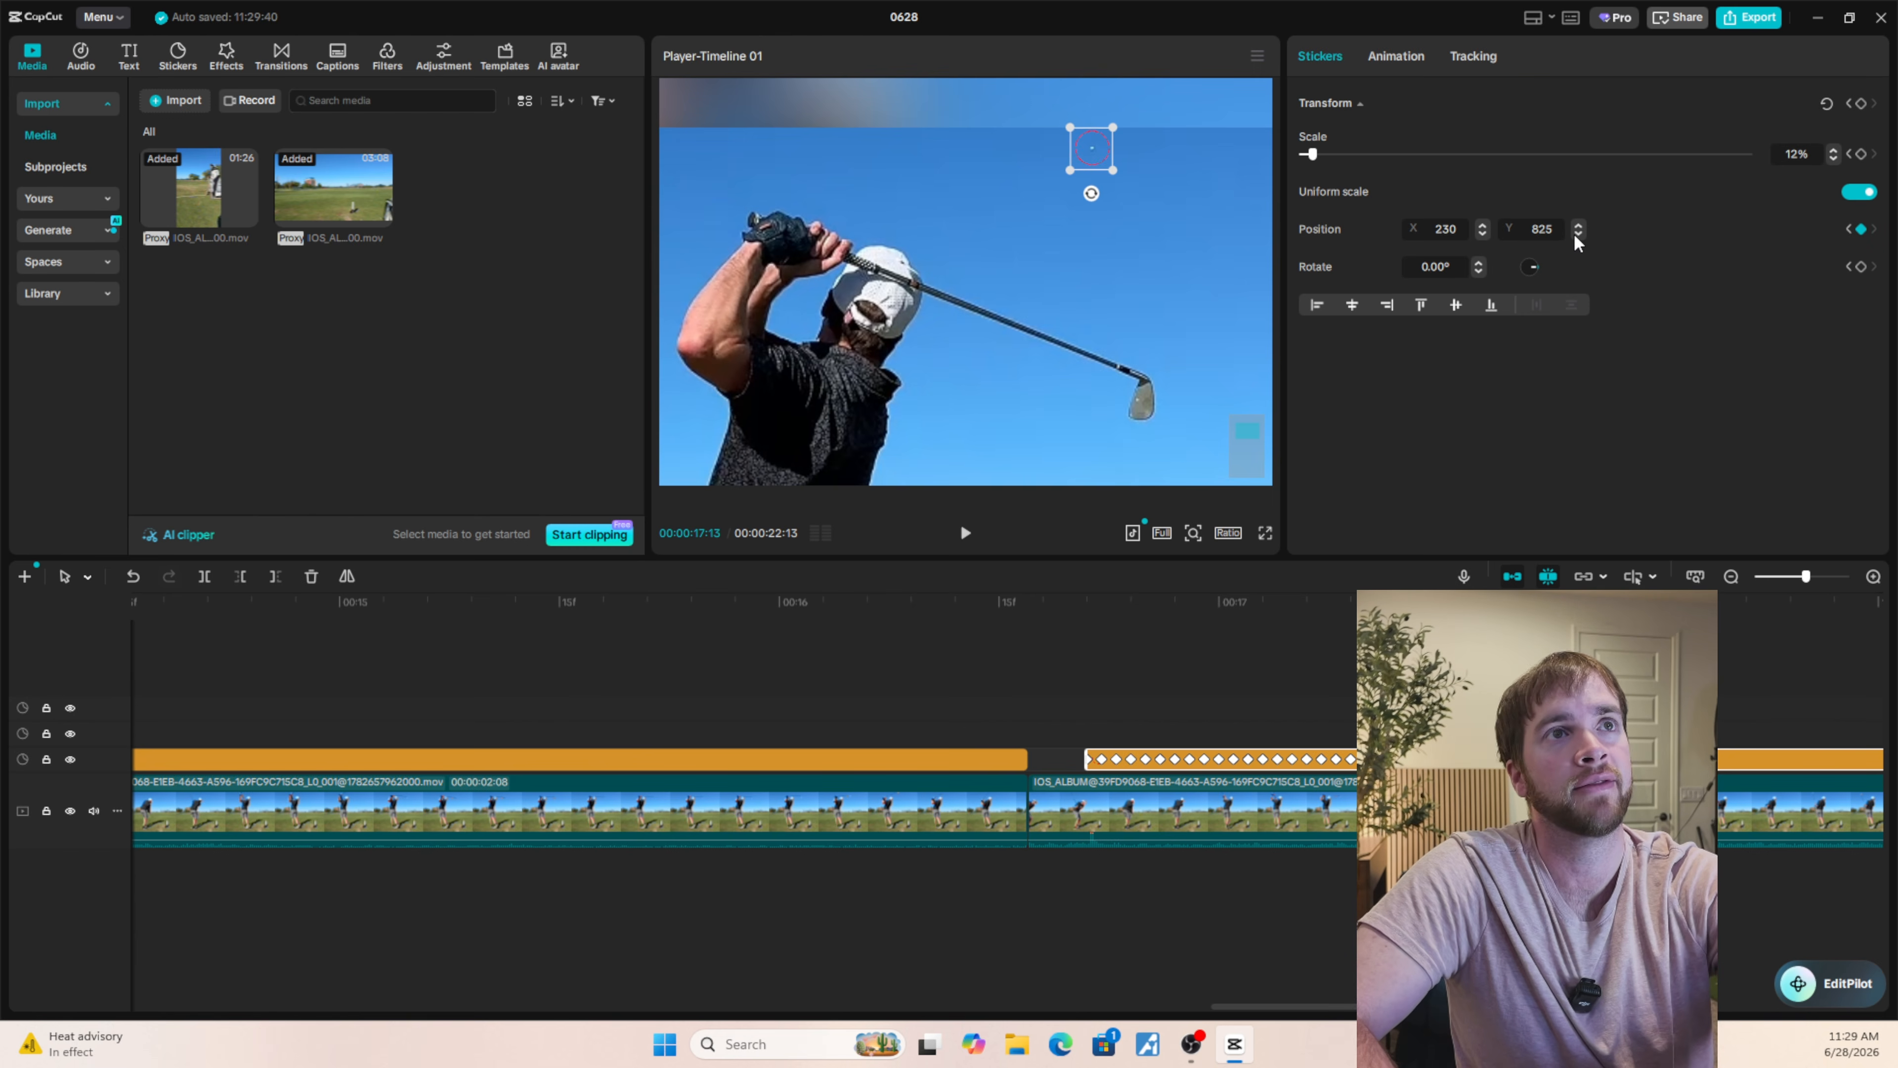
Check the circle's alignment with the ball frame by frame between 00:00:17:10 and 00:00:17:13.
{"action": "key", "text": "Left"}
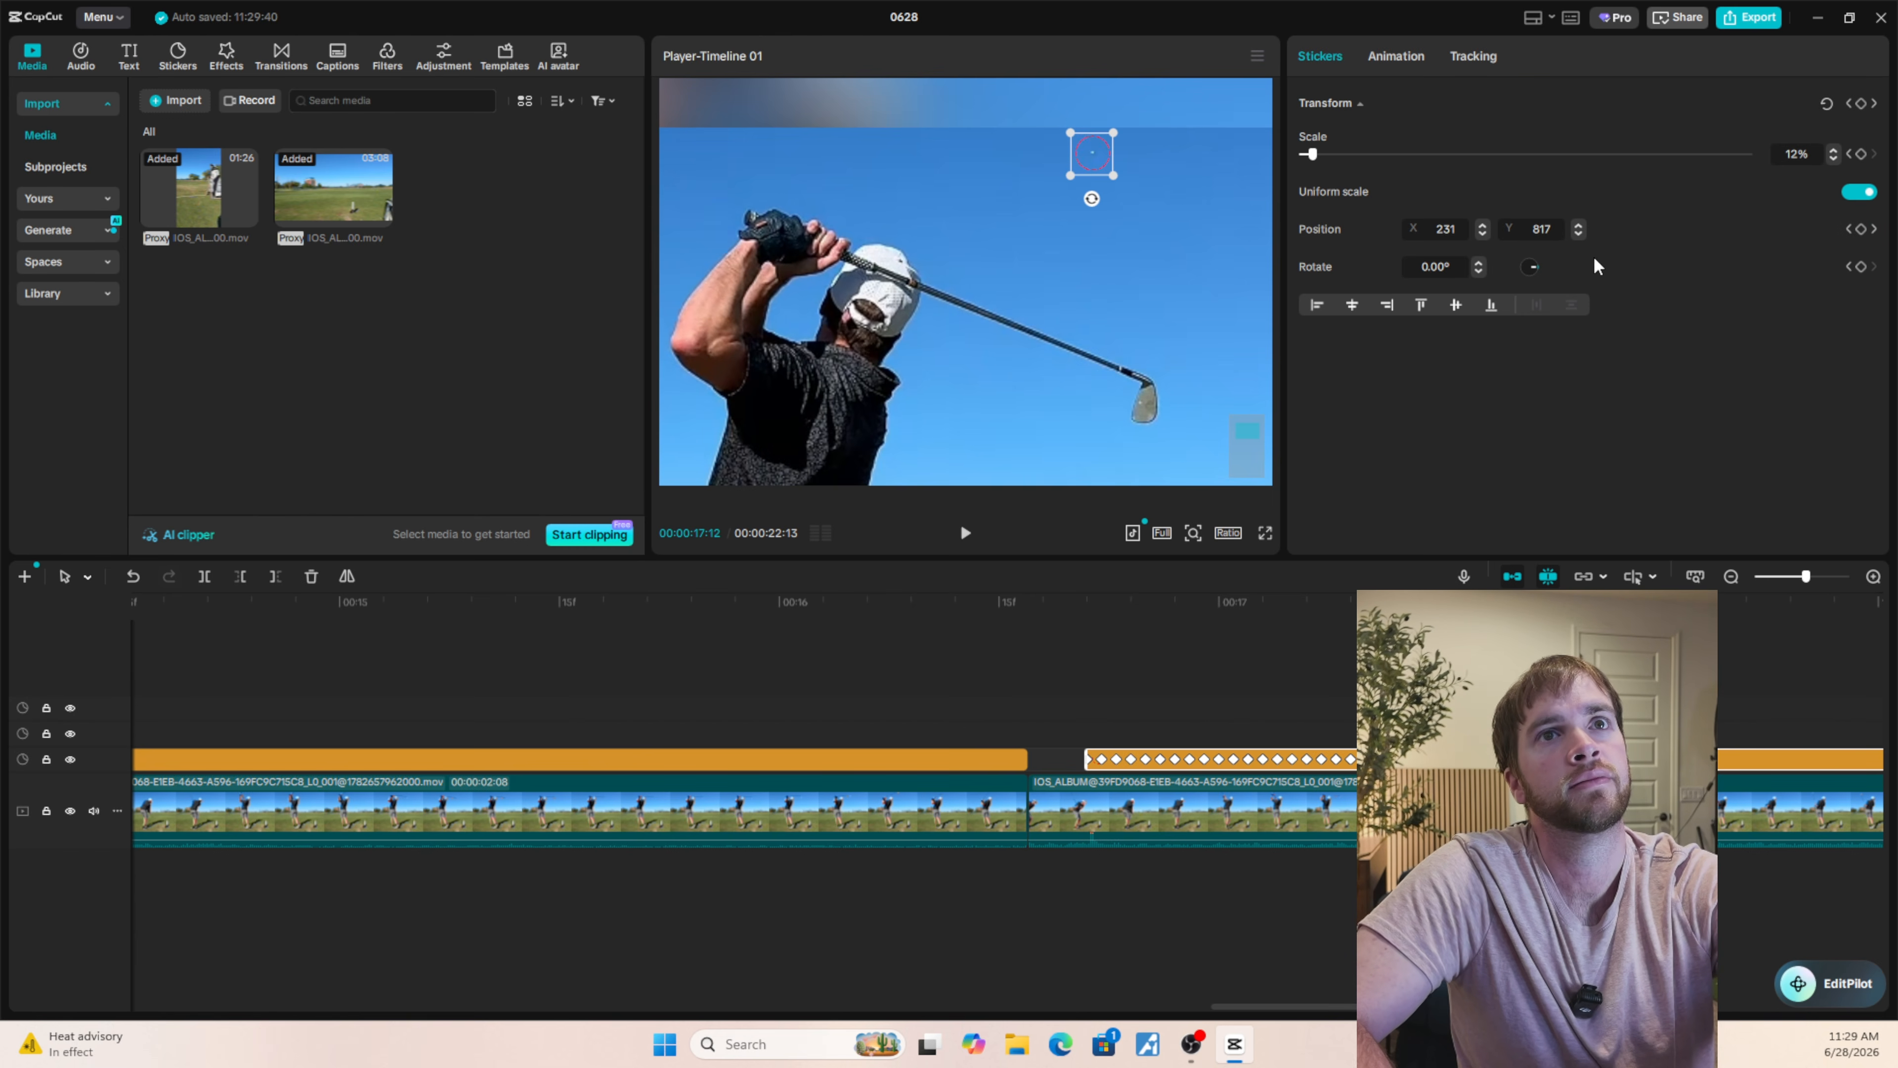
{"action": "key", "text": "Left"}
{"action": "key", "text": "Left"}
{"action": "key", "text": "Left"}
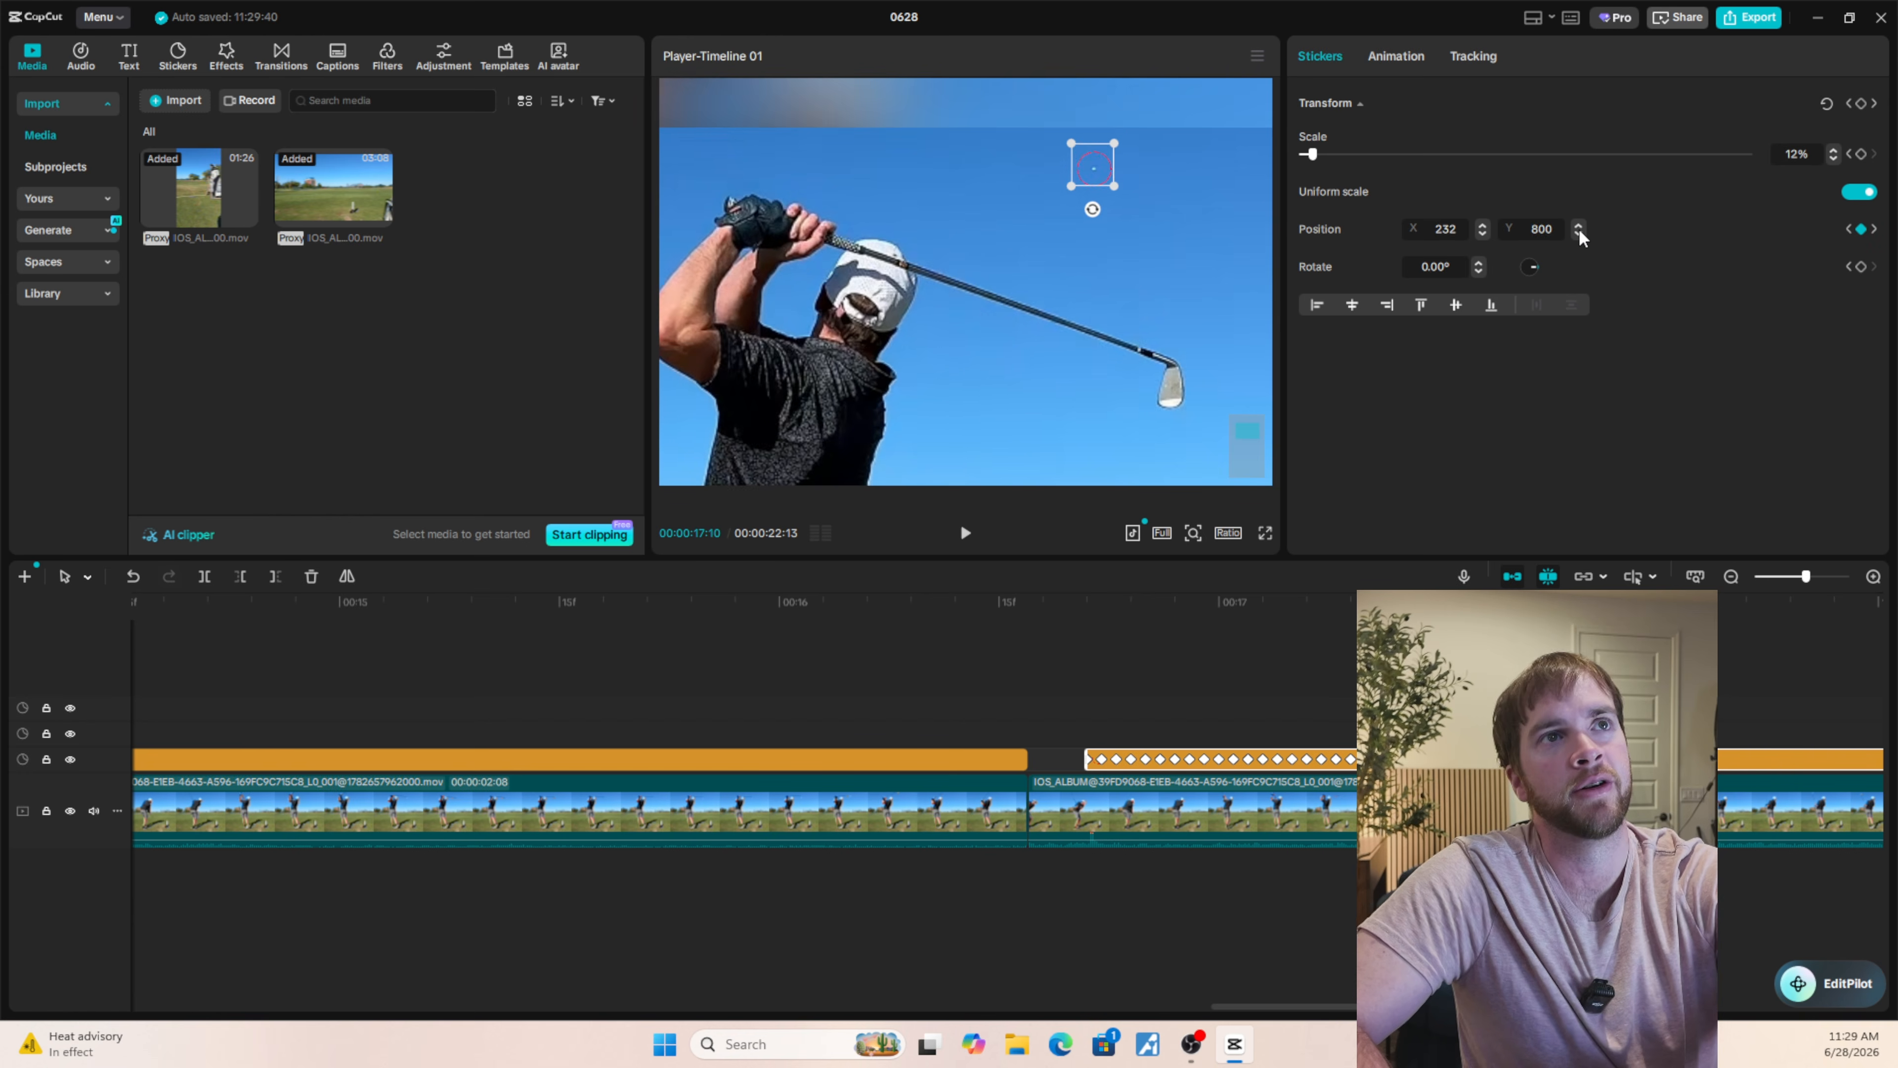
{"action": "key", "text": "Right"}
{"action": "key", "text": "Right"}
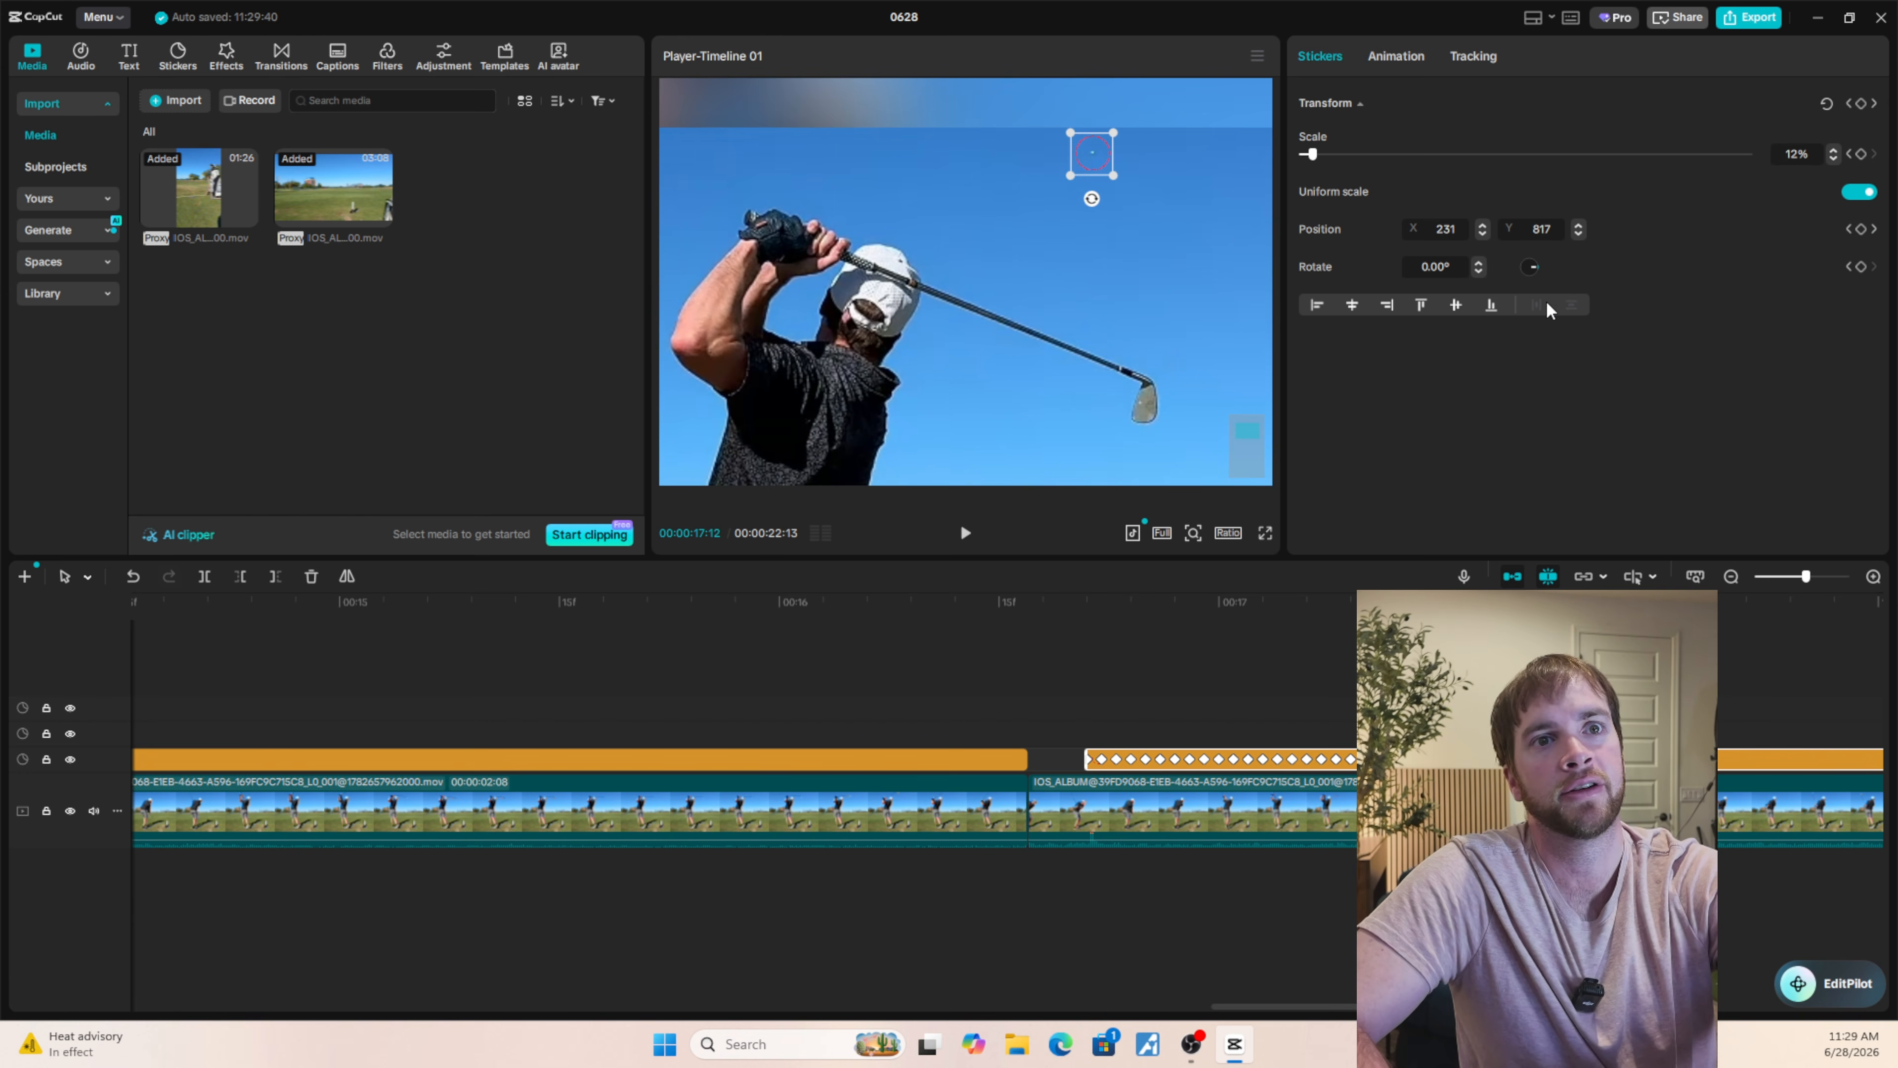
{"action": "key", "text": "Right"}
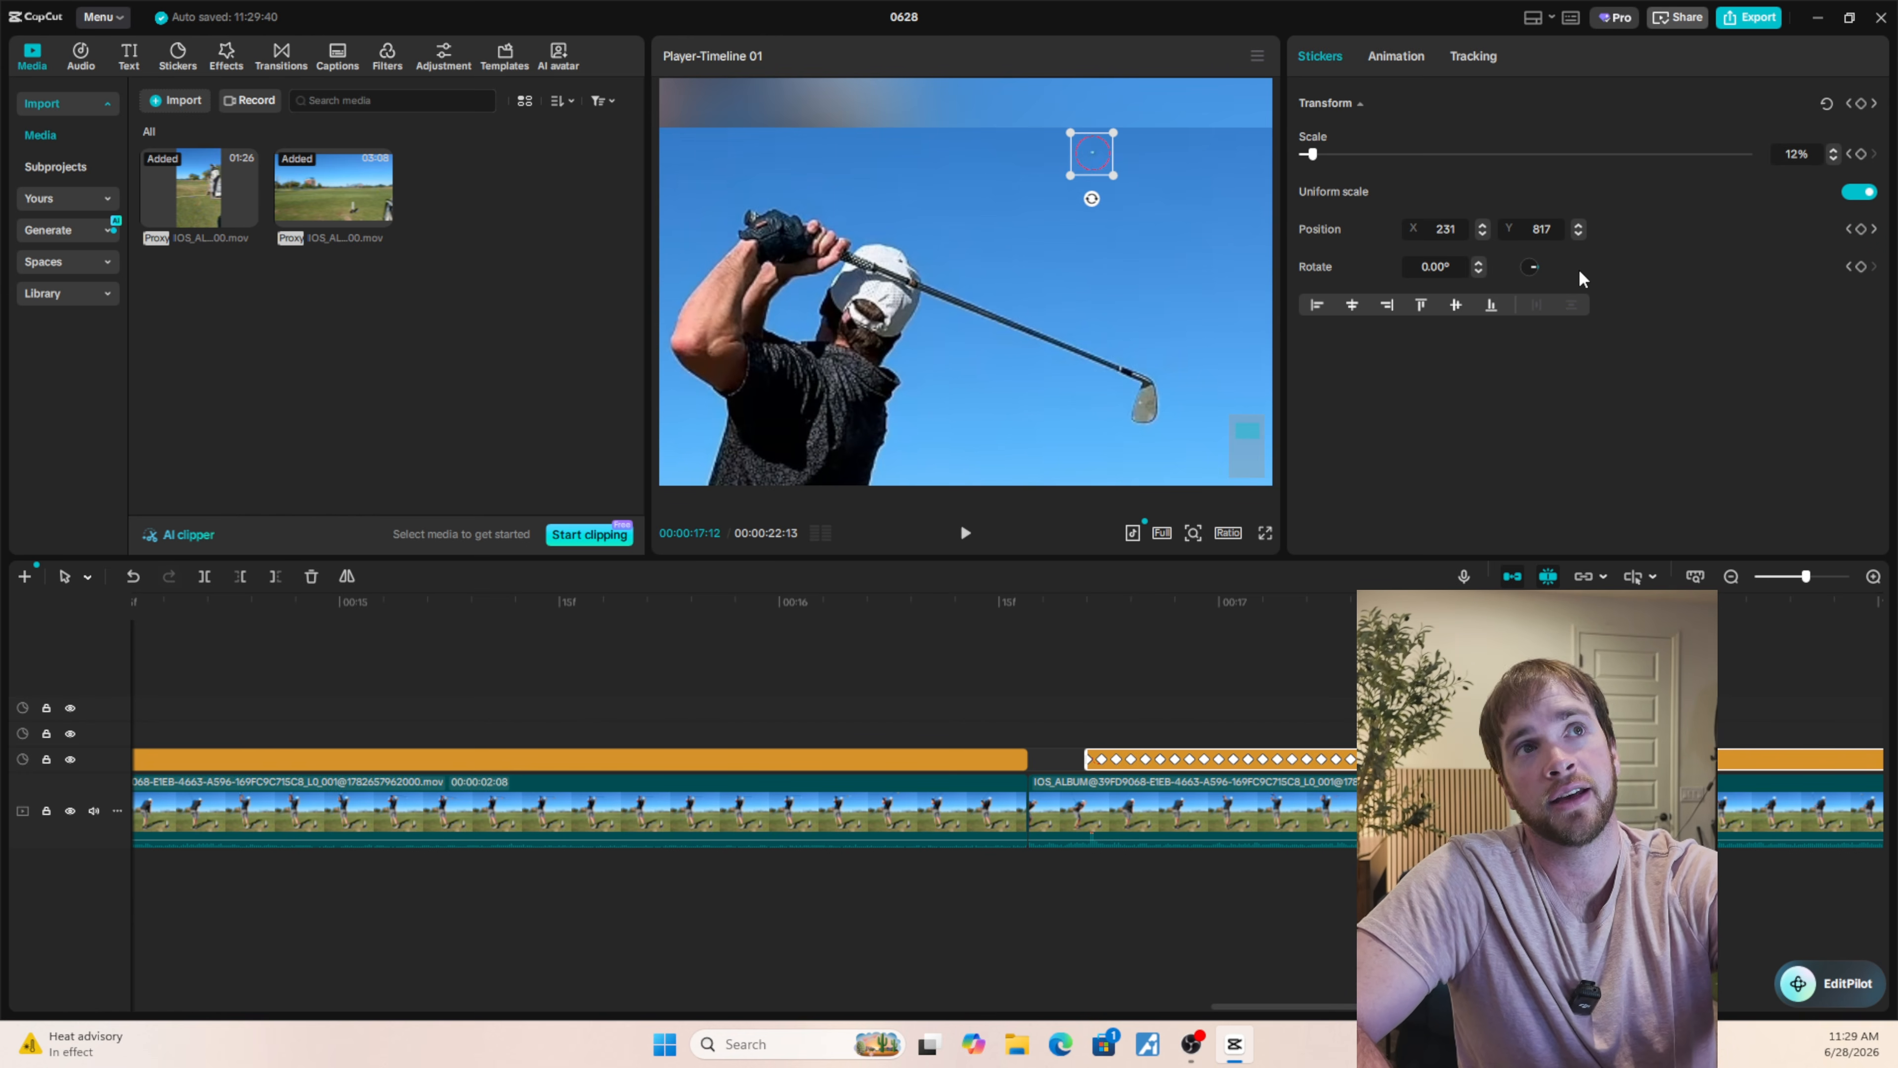
Set the circle's position at 00:00:17:14 to X 229, Y 831.
{"action": "key", "text": "Right"}
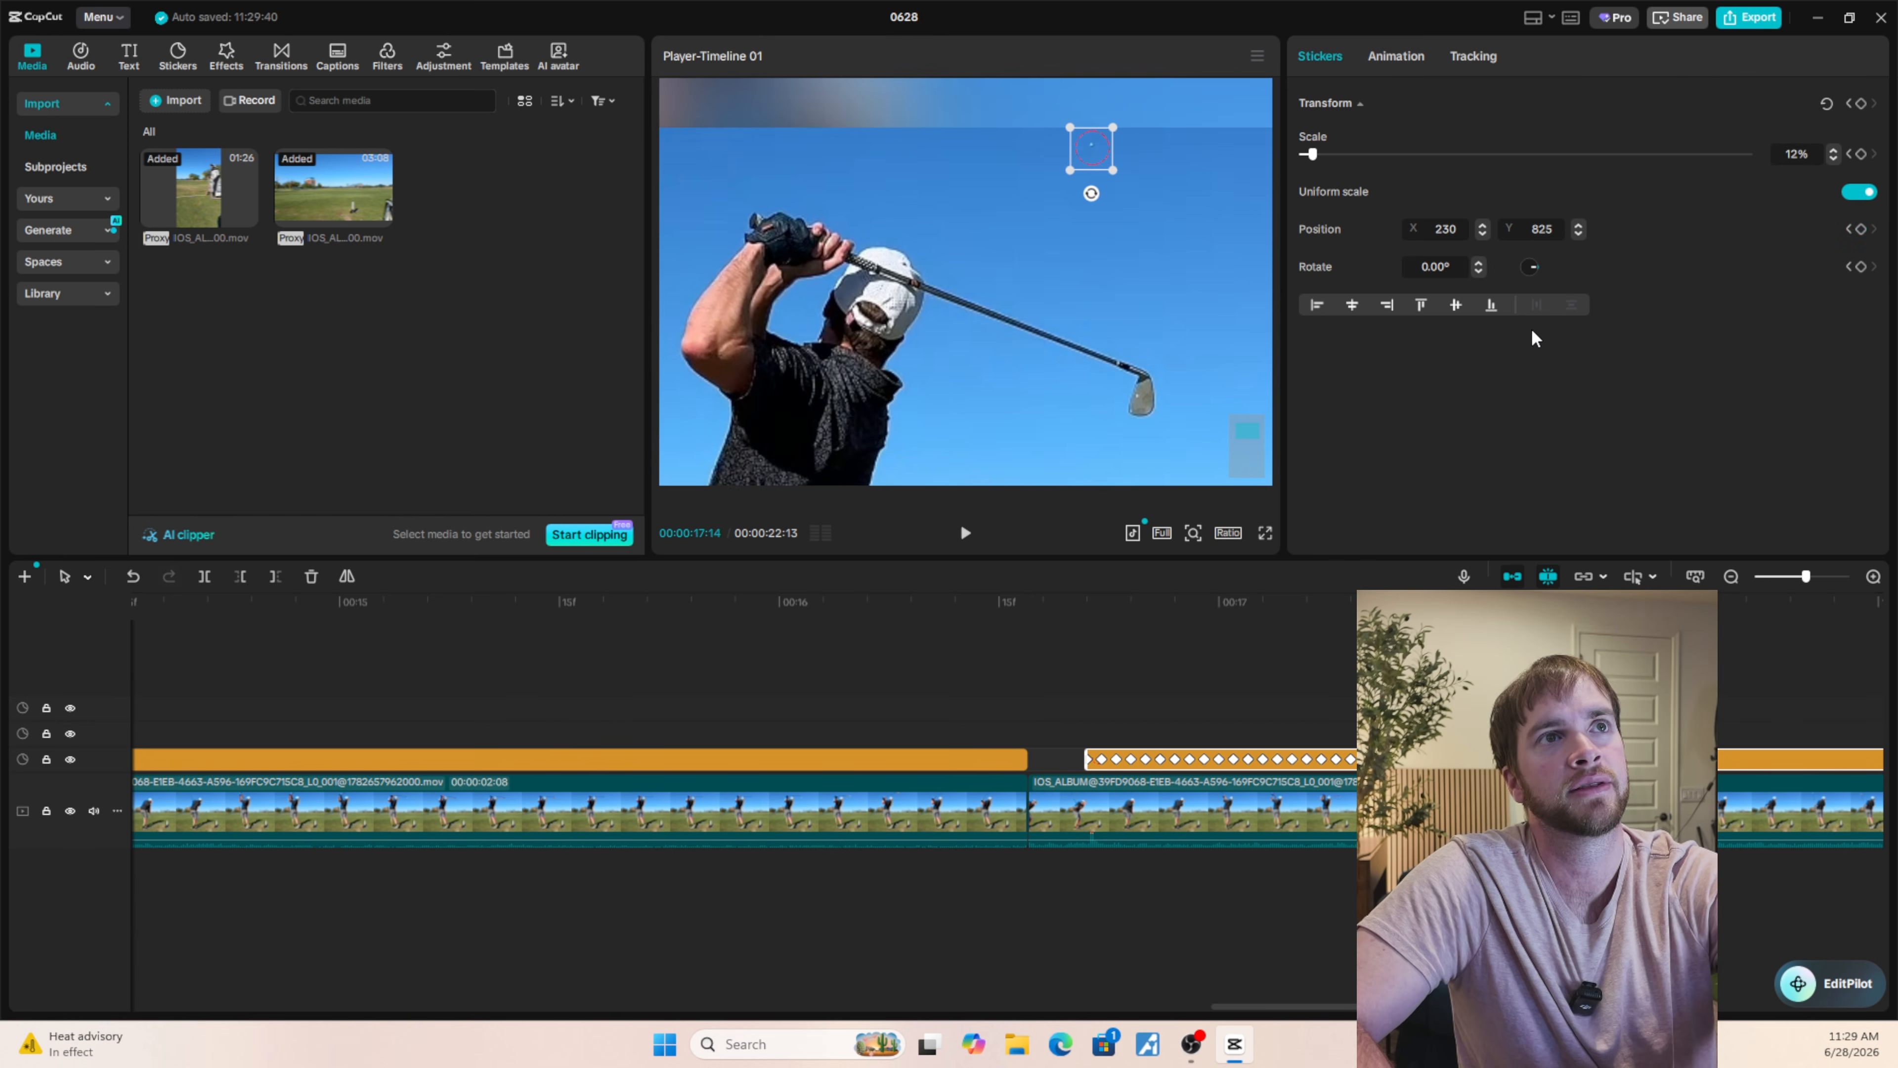
{"action": "left_click", "coordinate": [1577, 224]}
{"action": "left_click", "coordinate": [1577, 224]}
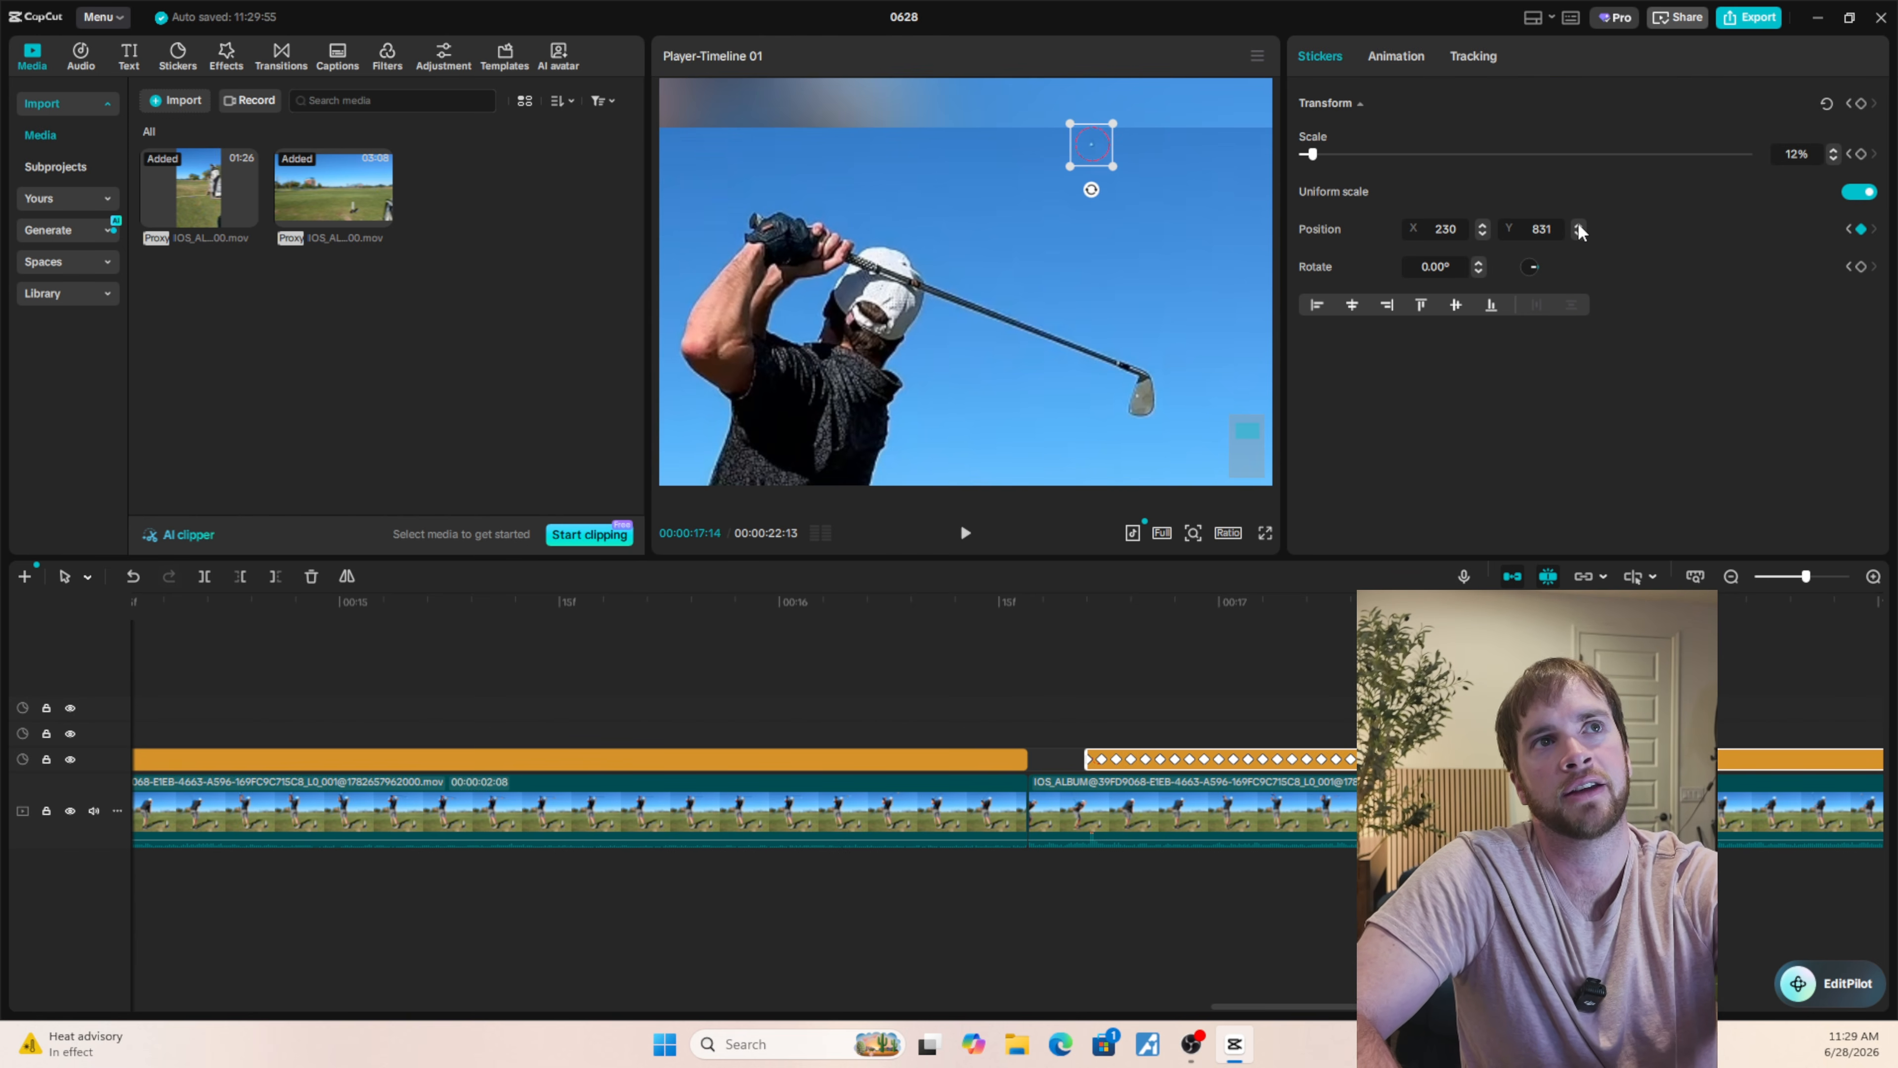
{"action": "left_click", "coordinate": [1481, 235]}
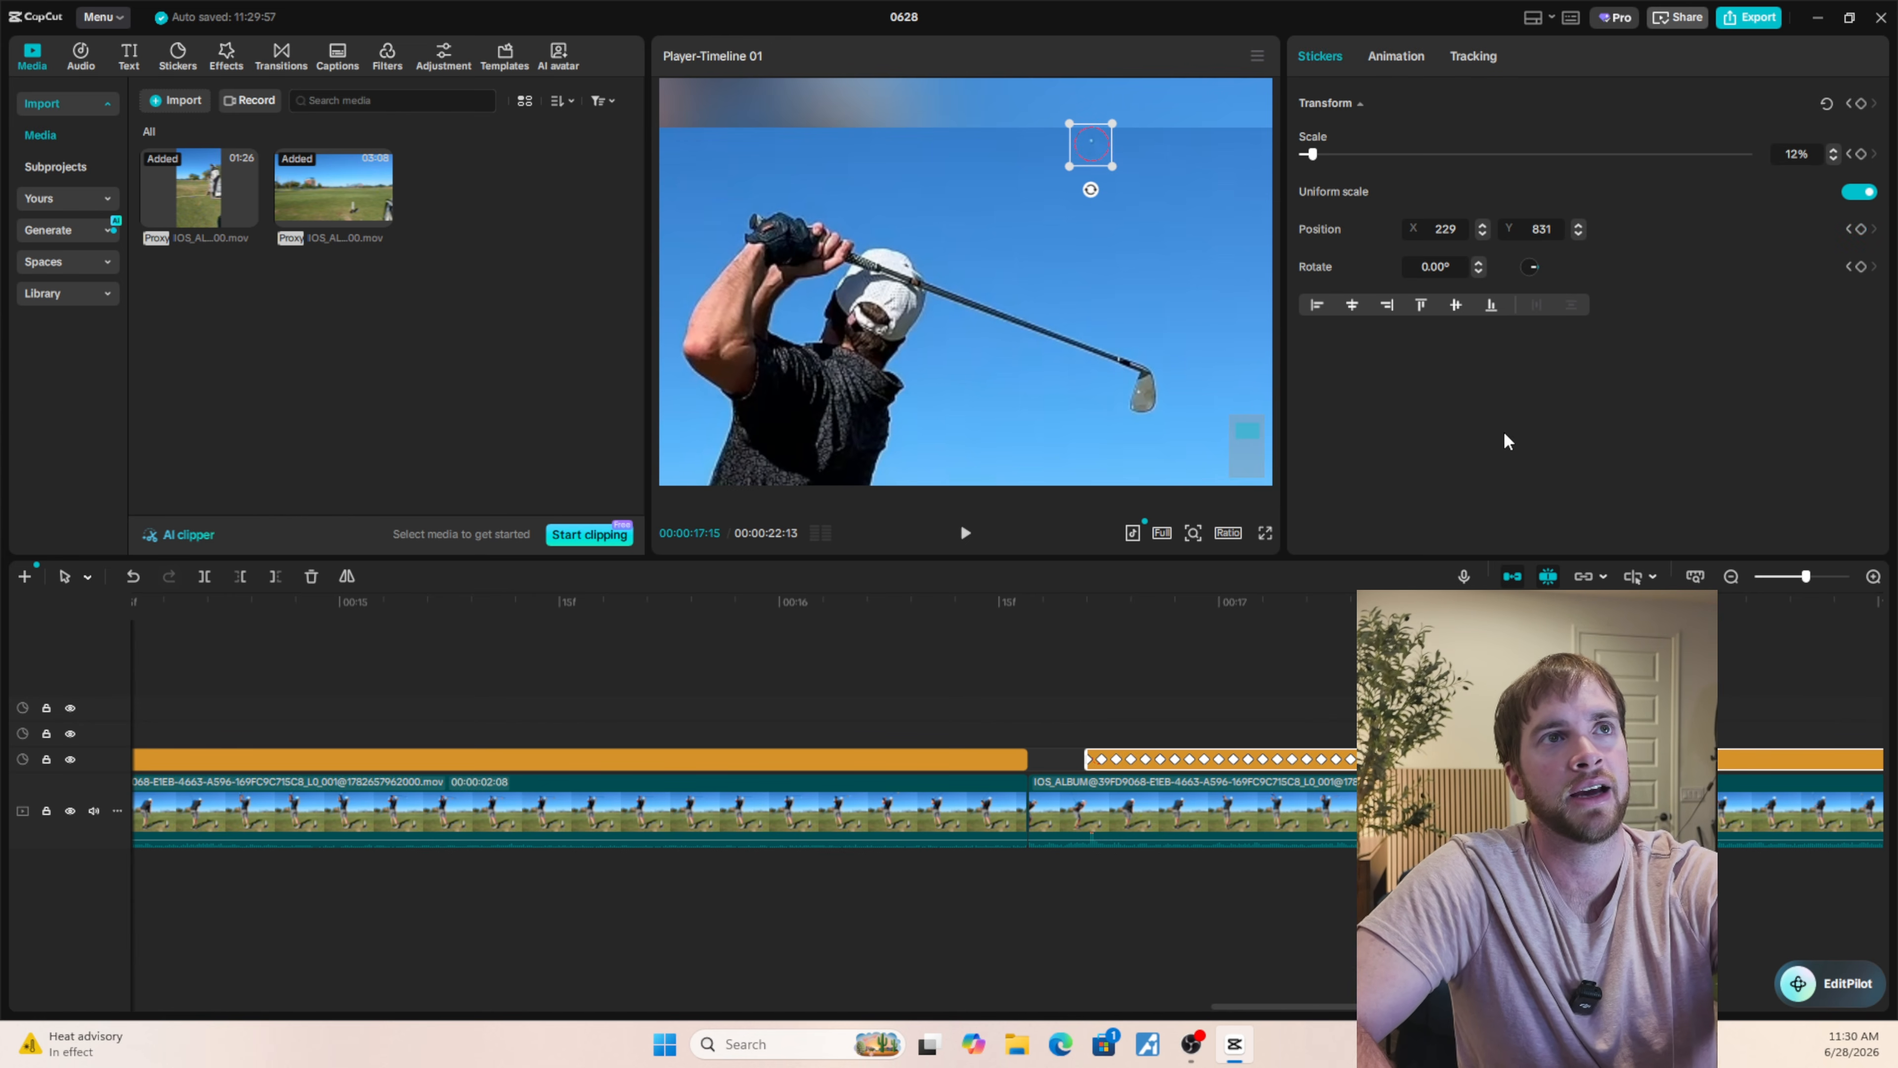
Set the circle's position at 00:00:17:15 to X 228, Y 837.
{"action": "left_click", "coordinate": [1579, 225]}
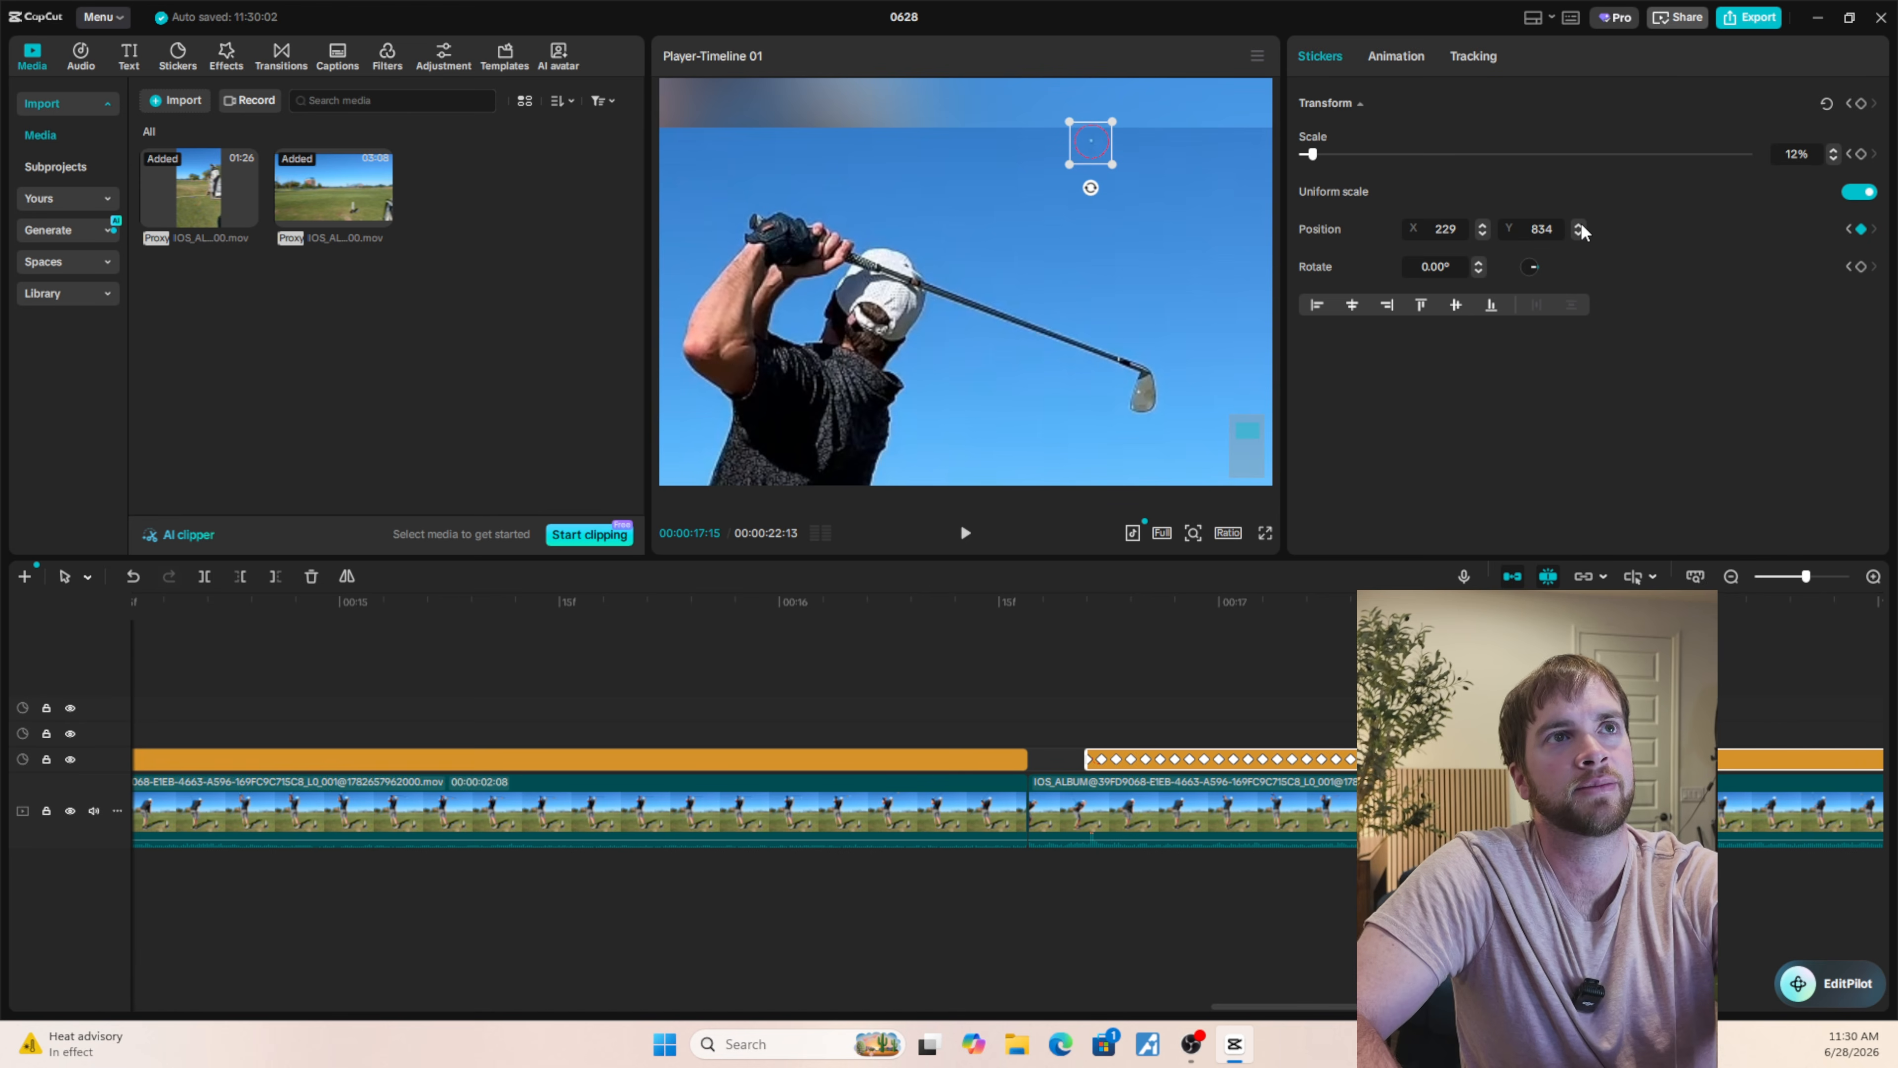
{"action": "left_click", "coordinate": [1578, 225]}
{"action": "left_click", "coordinate": [1579, 224]}
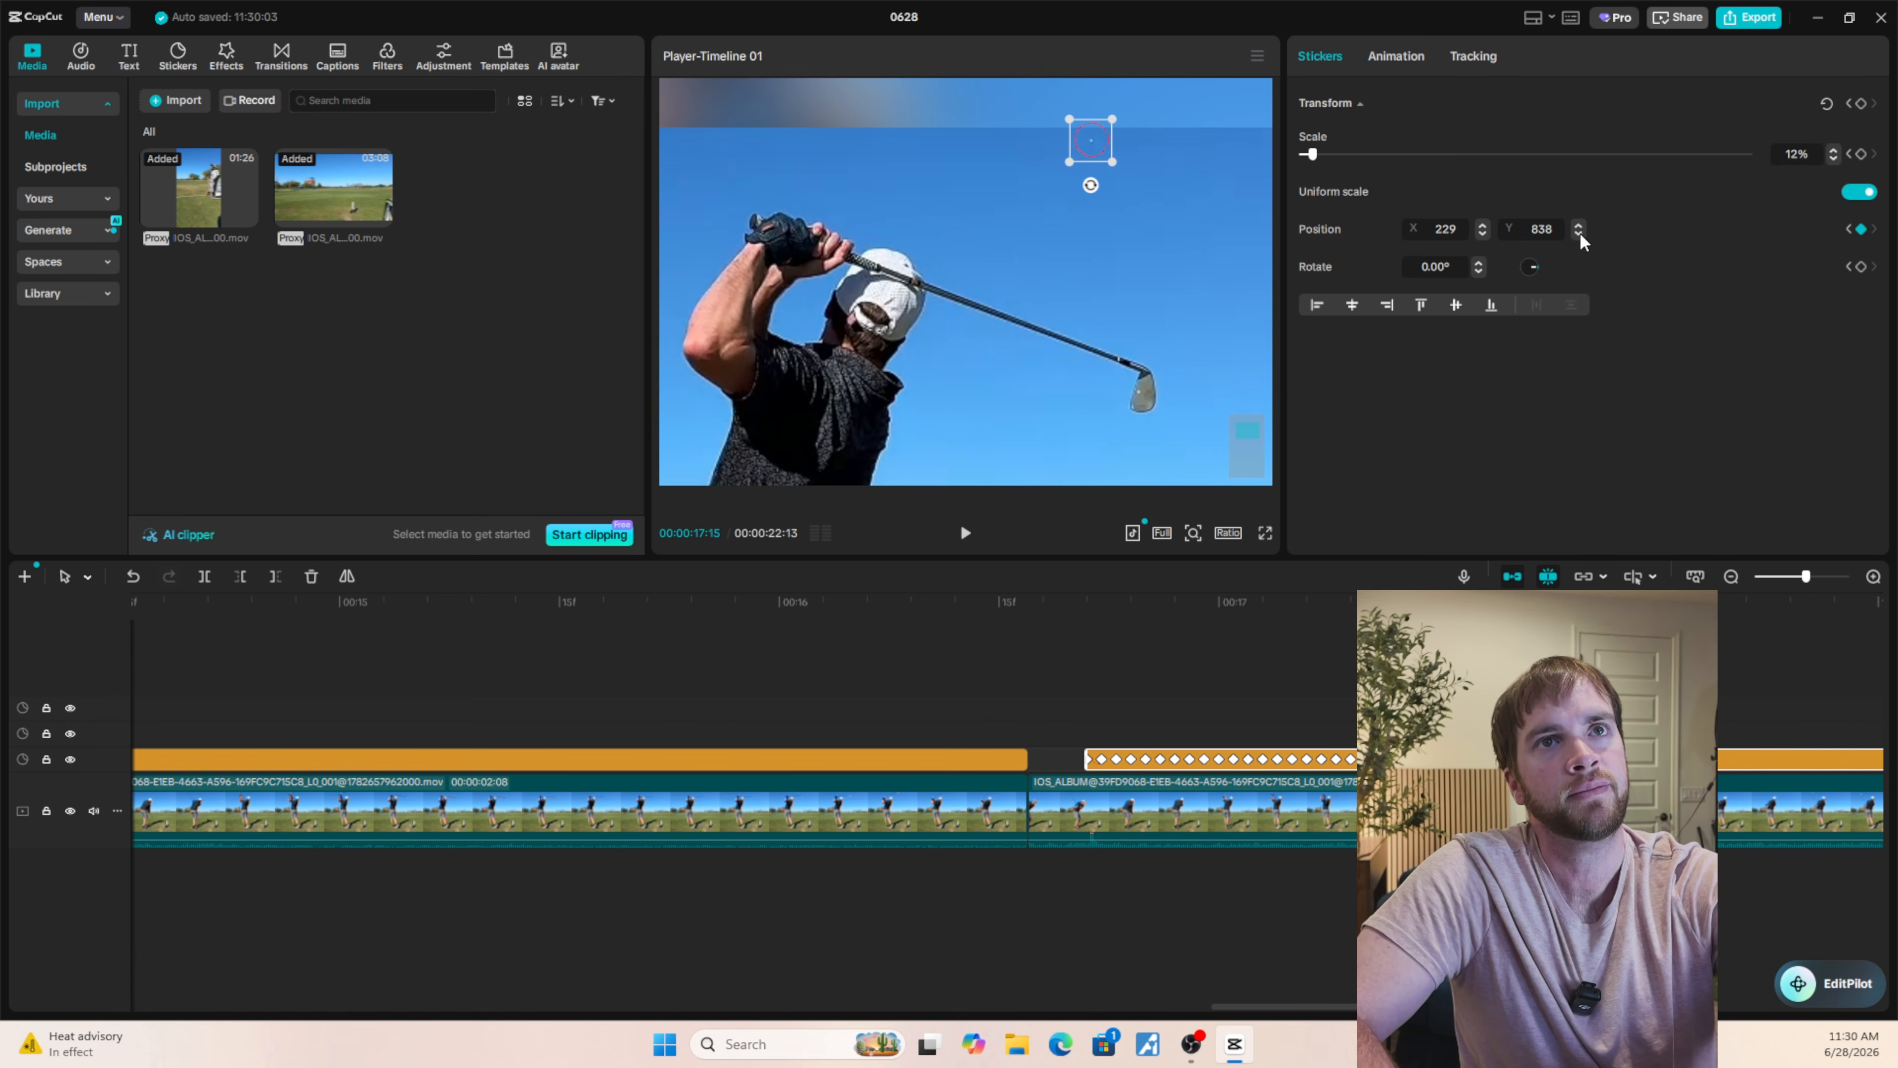
{"action": "left_click", "coordinate": [1579, 234]}
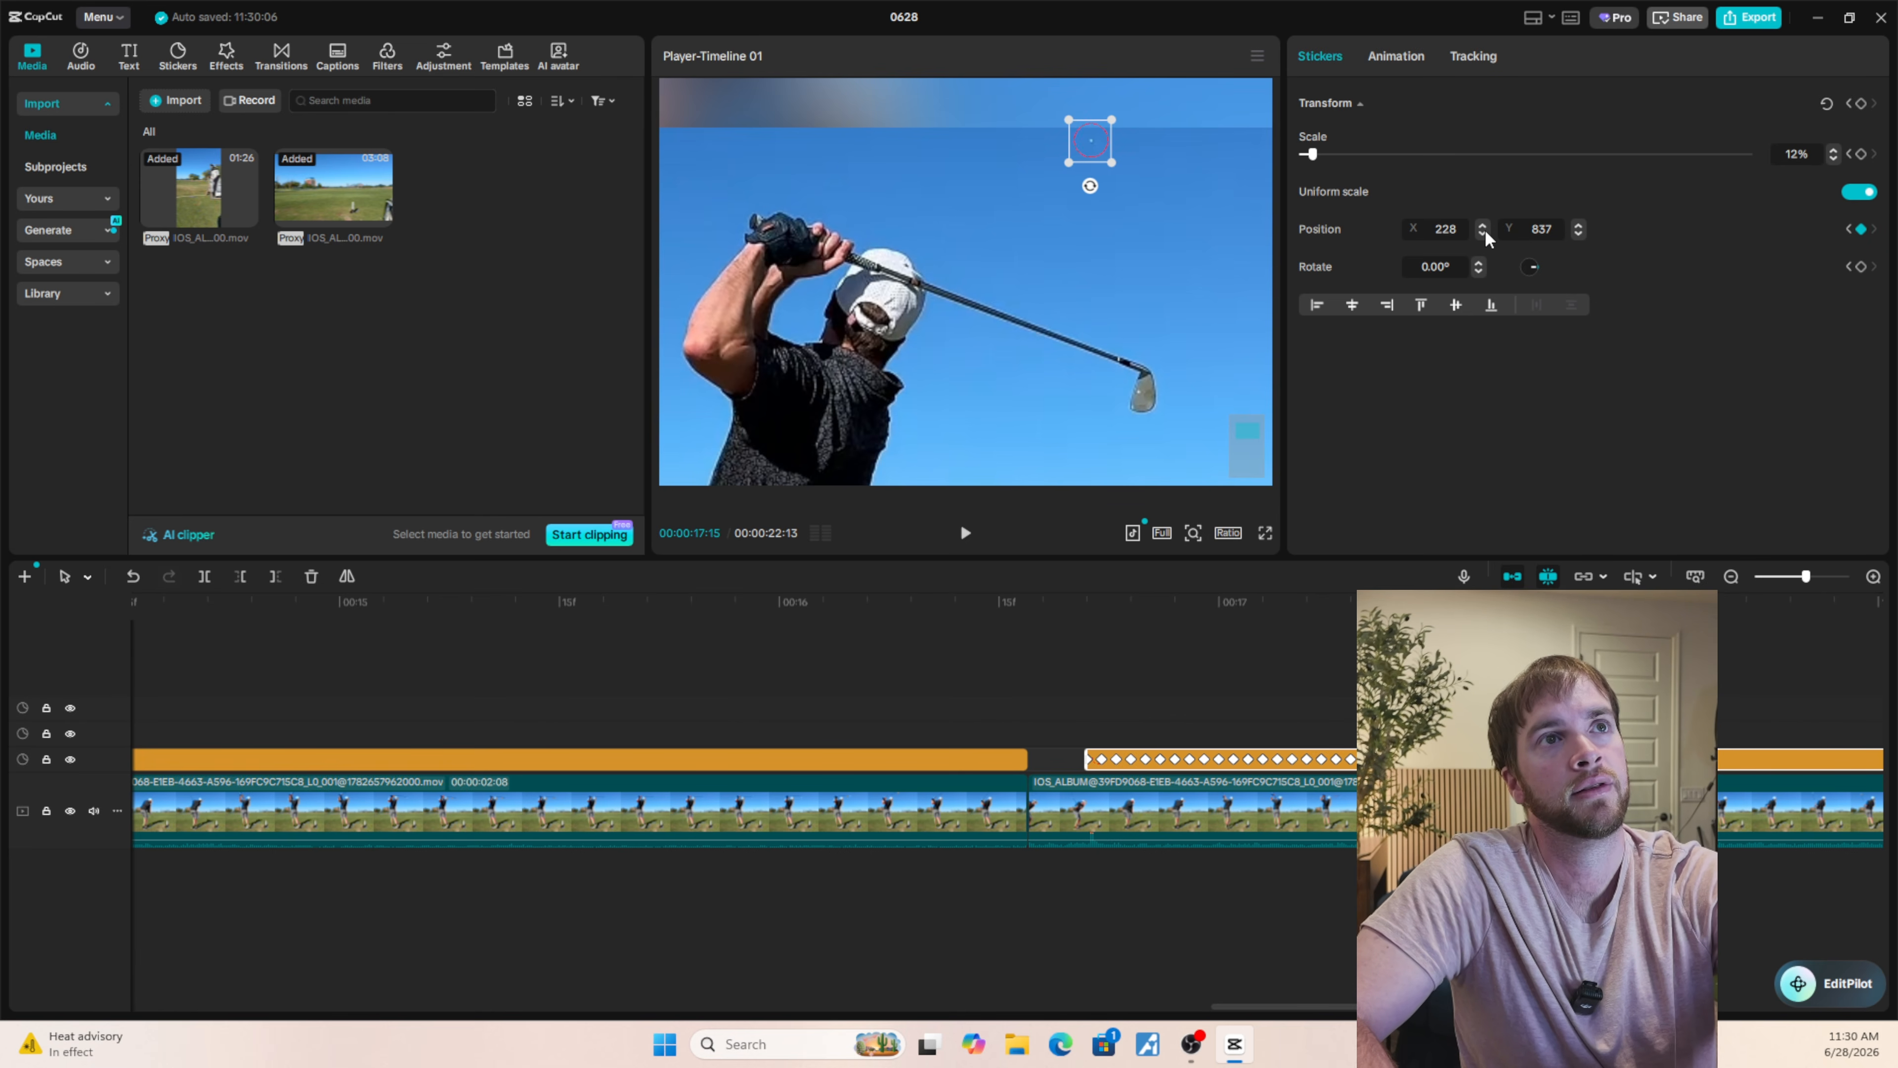
Set the circle's Y position at 00:00:17:17 to 847 and go back to the frame at 00:00:17:16.
{"action": "key", "text": "Right"}
{"action": "key", "text": "Right"}
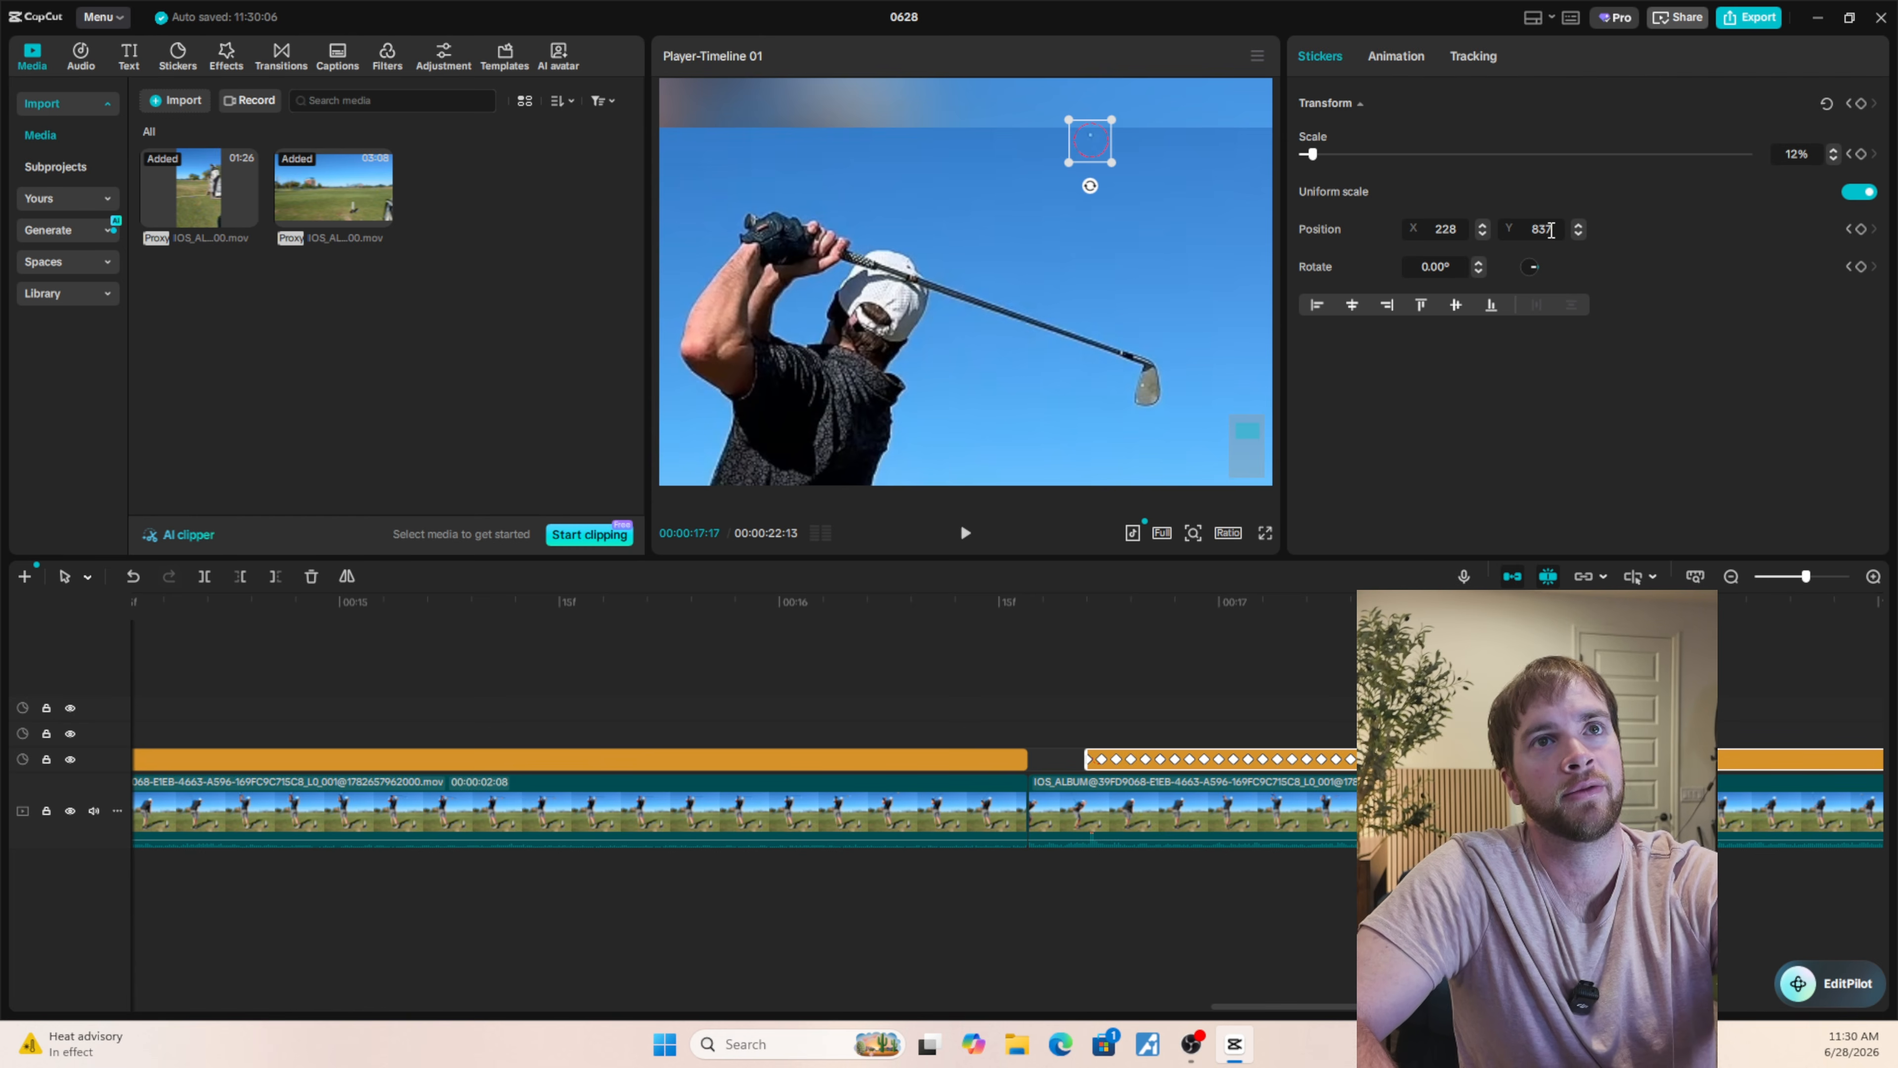
{"action": "left_click", "coordinate": [1578, 225]}
{"action": "left_click", "coordinate": [1578, 224]}
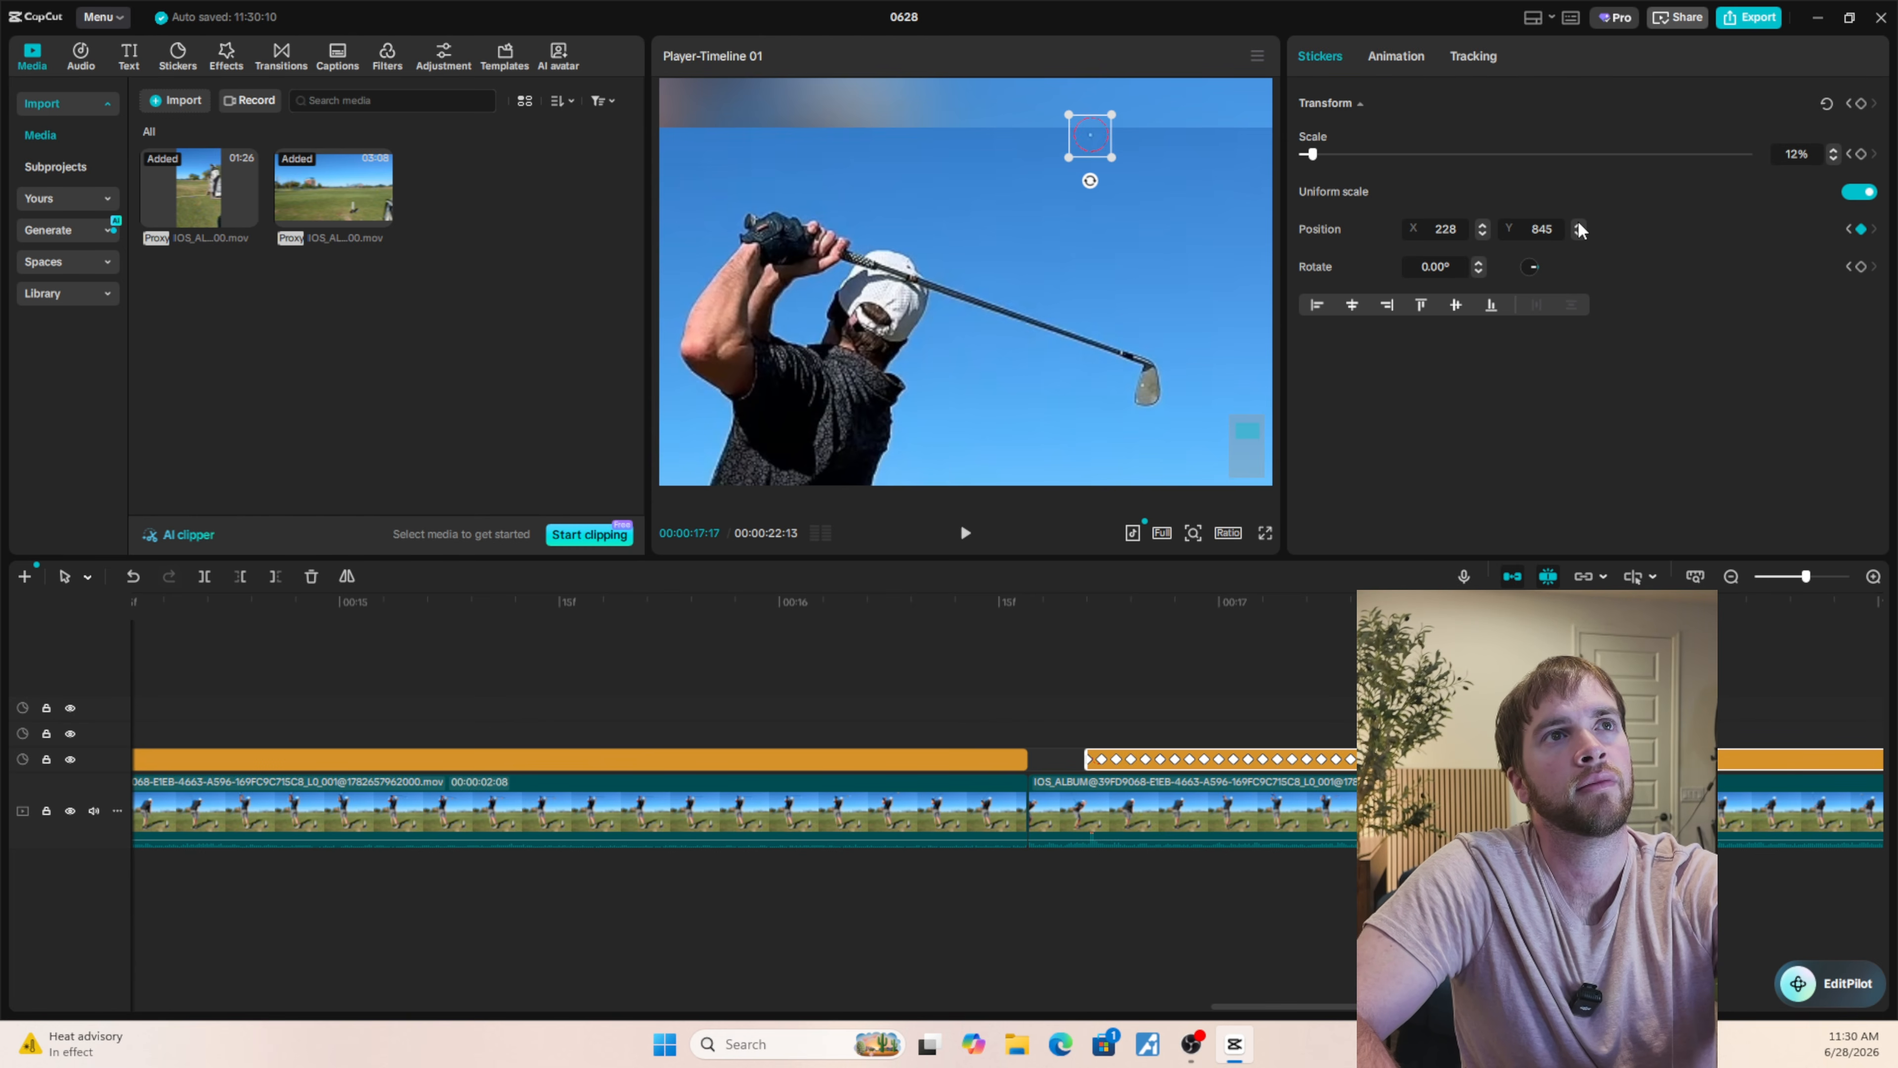
{"action": "left_click", "coordinate": [1578, 224]}
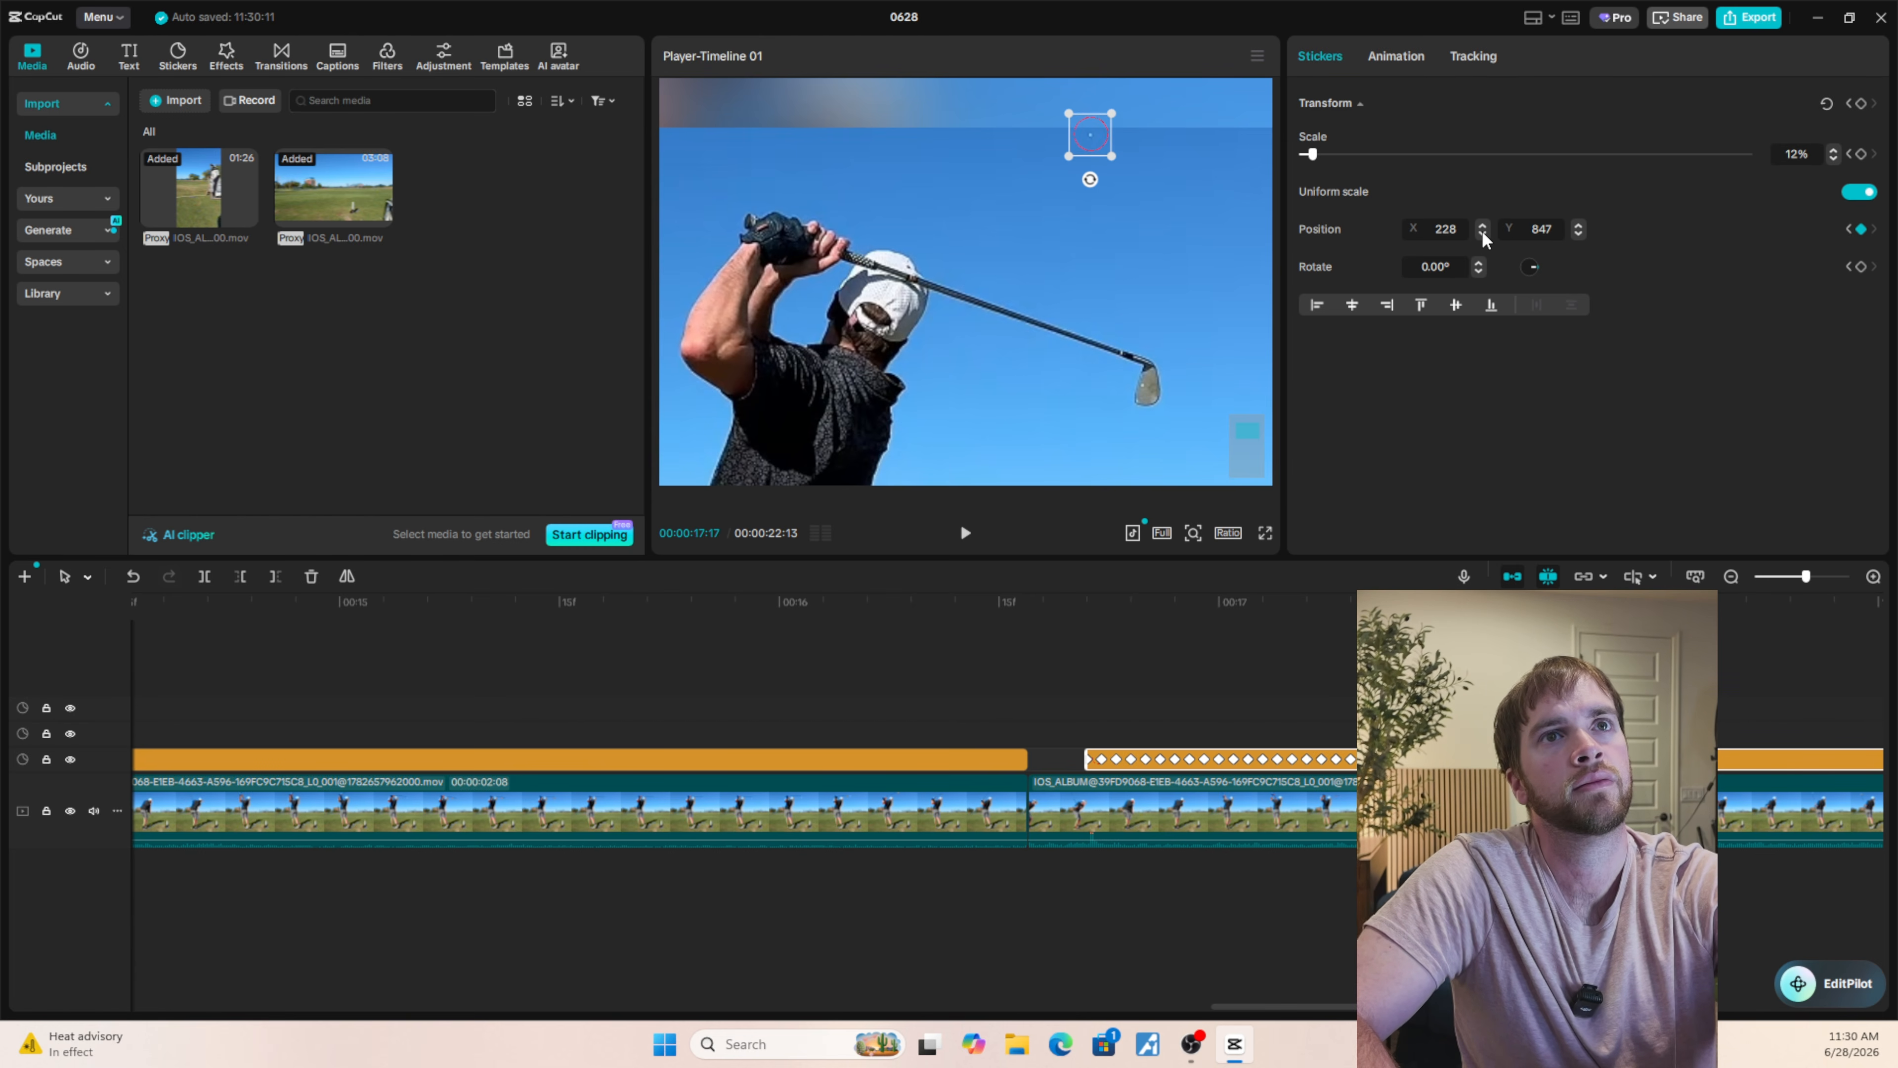
{"action": "key", "text": "Left"}
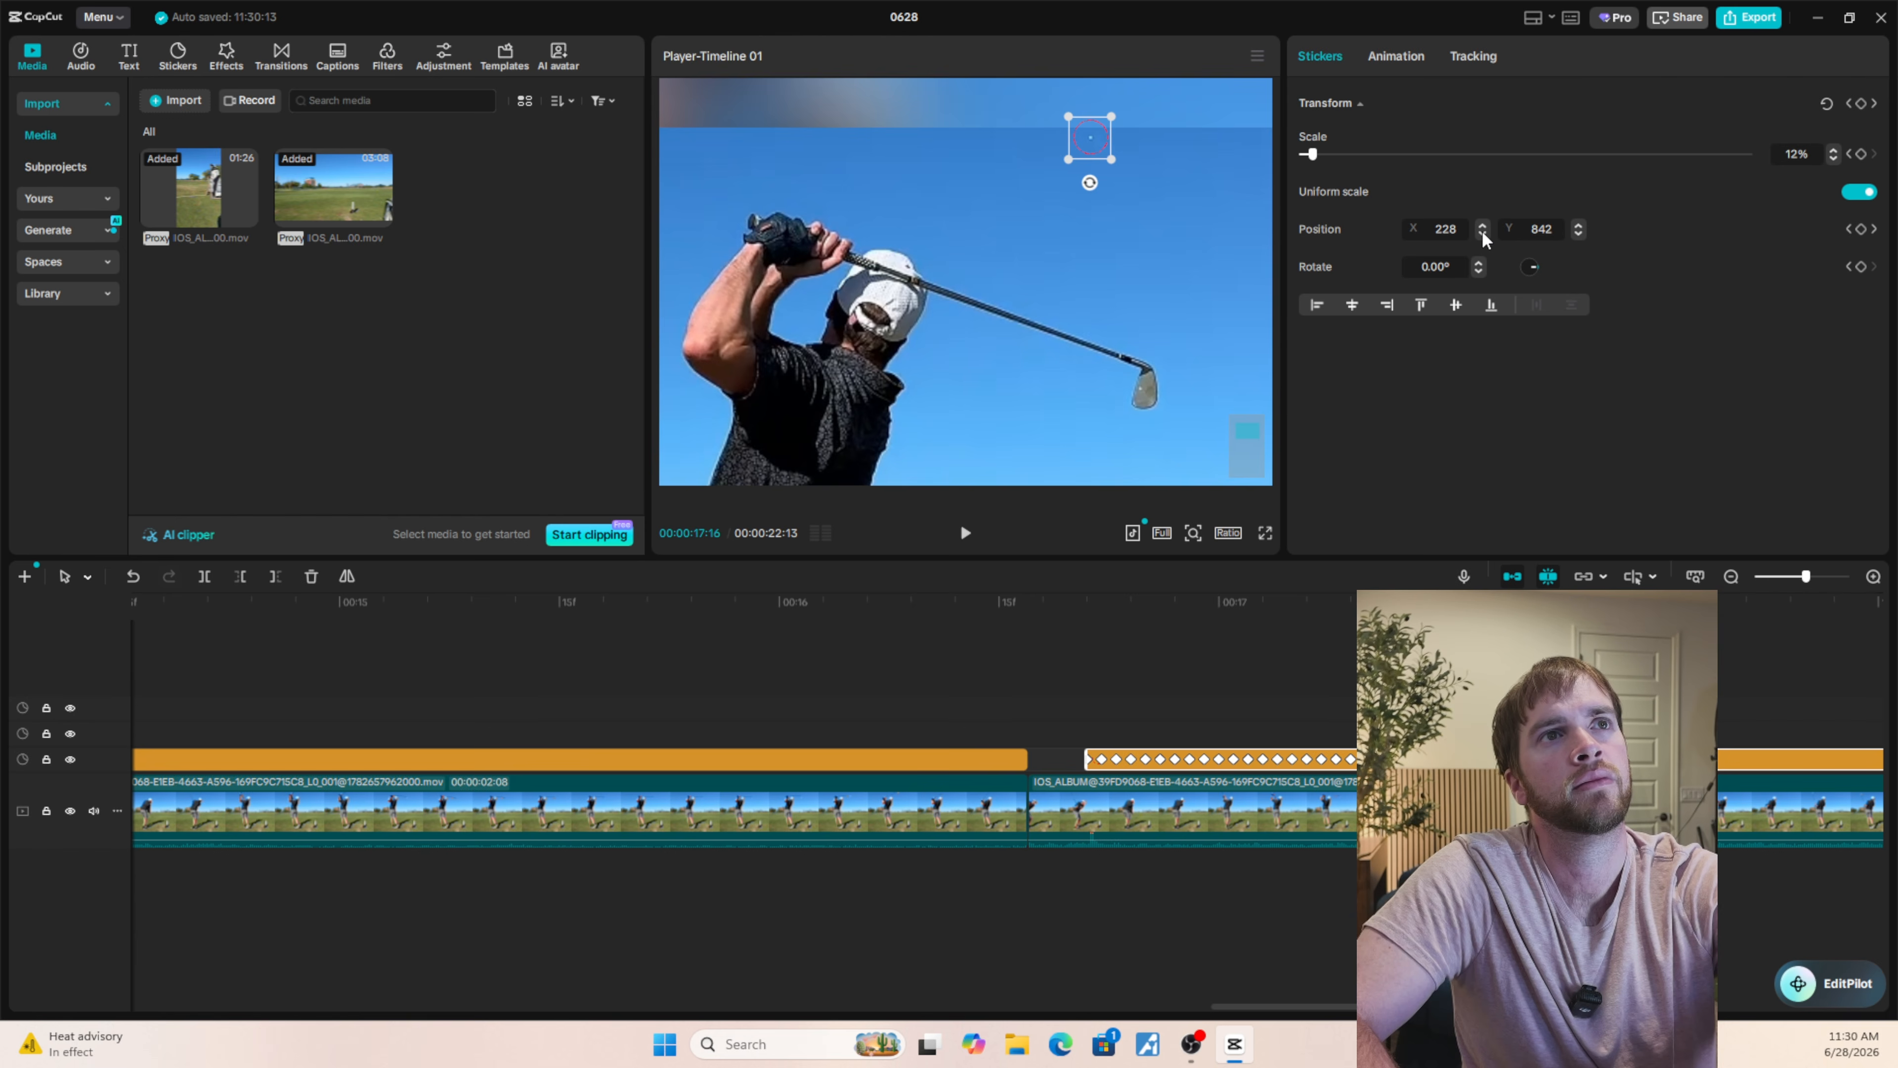
Recheck the circle's alignment with the ball from 00:00:17:11 onward and set its Y position at 00:00:17:19 to 855.
{"action": "key", "text": "Left"}
{"action": "key", "text": "Left"}
{"action": "key", "text": "Left"}
{"action": "key", "text": "Left"}
{"action": "key", "text": "Left"}
{"action": "key", "text": "Left"}
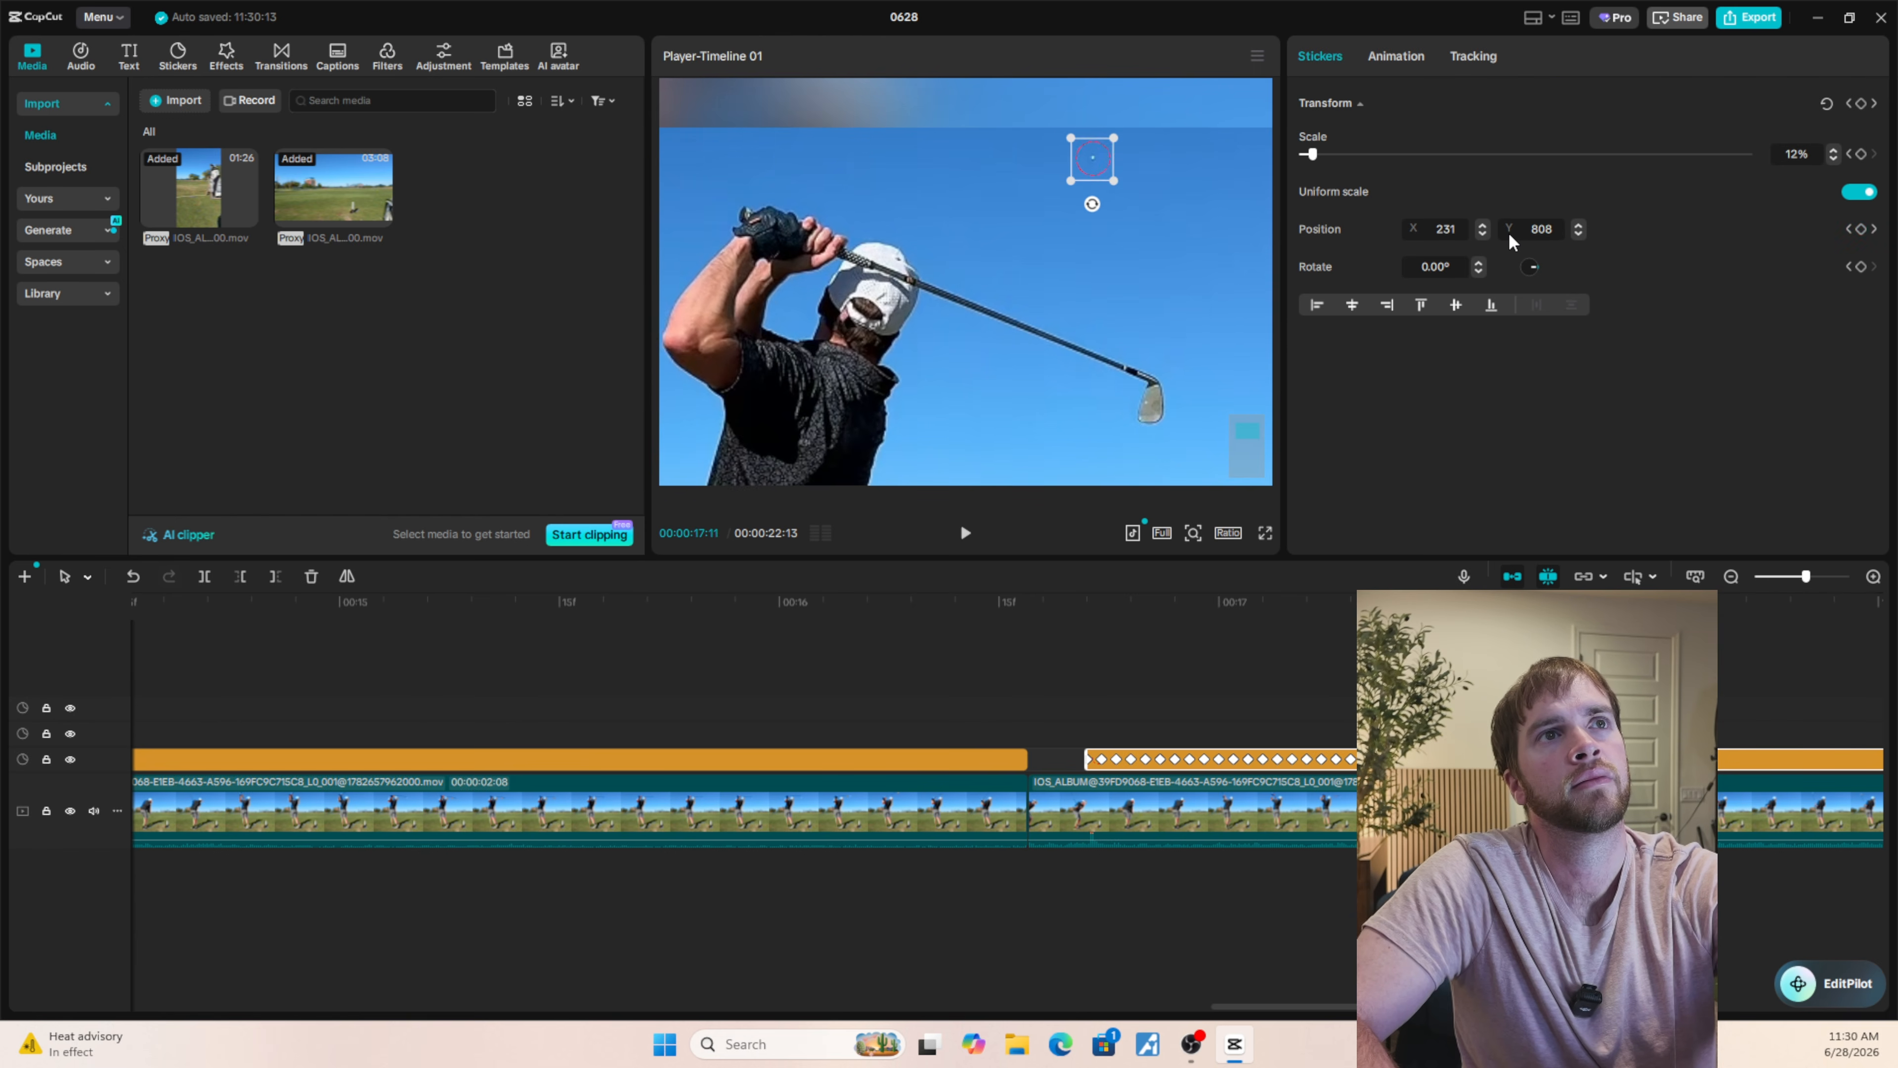
{"action": "key", "text": "Right"}
{"action": "key", "text": "Right"}
{"action": "key", "text": "Right"}
{"action": "key", "text": "Right"}
{"action": "key", "text": "Right"}
{"action": "key", "text": "Right"}
{"action": "key", "text": "Right"}
{"action": "key", "text": "Right"}
{"action": "key", "text": "Right"}
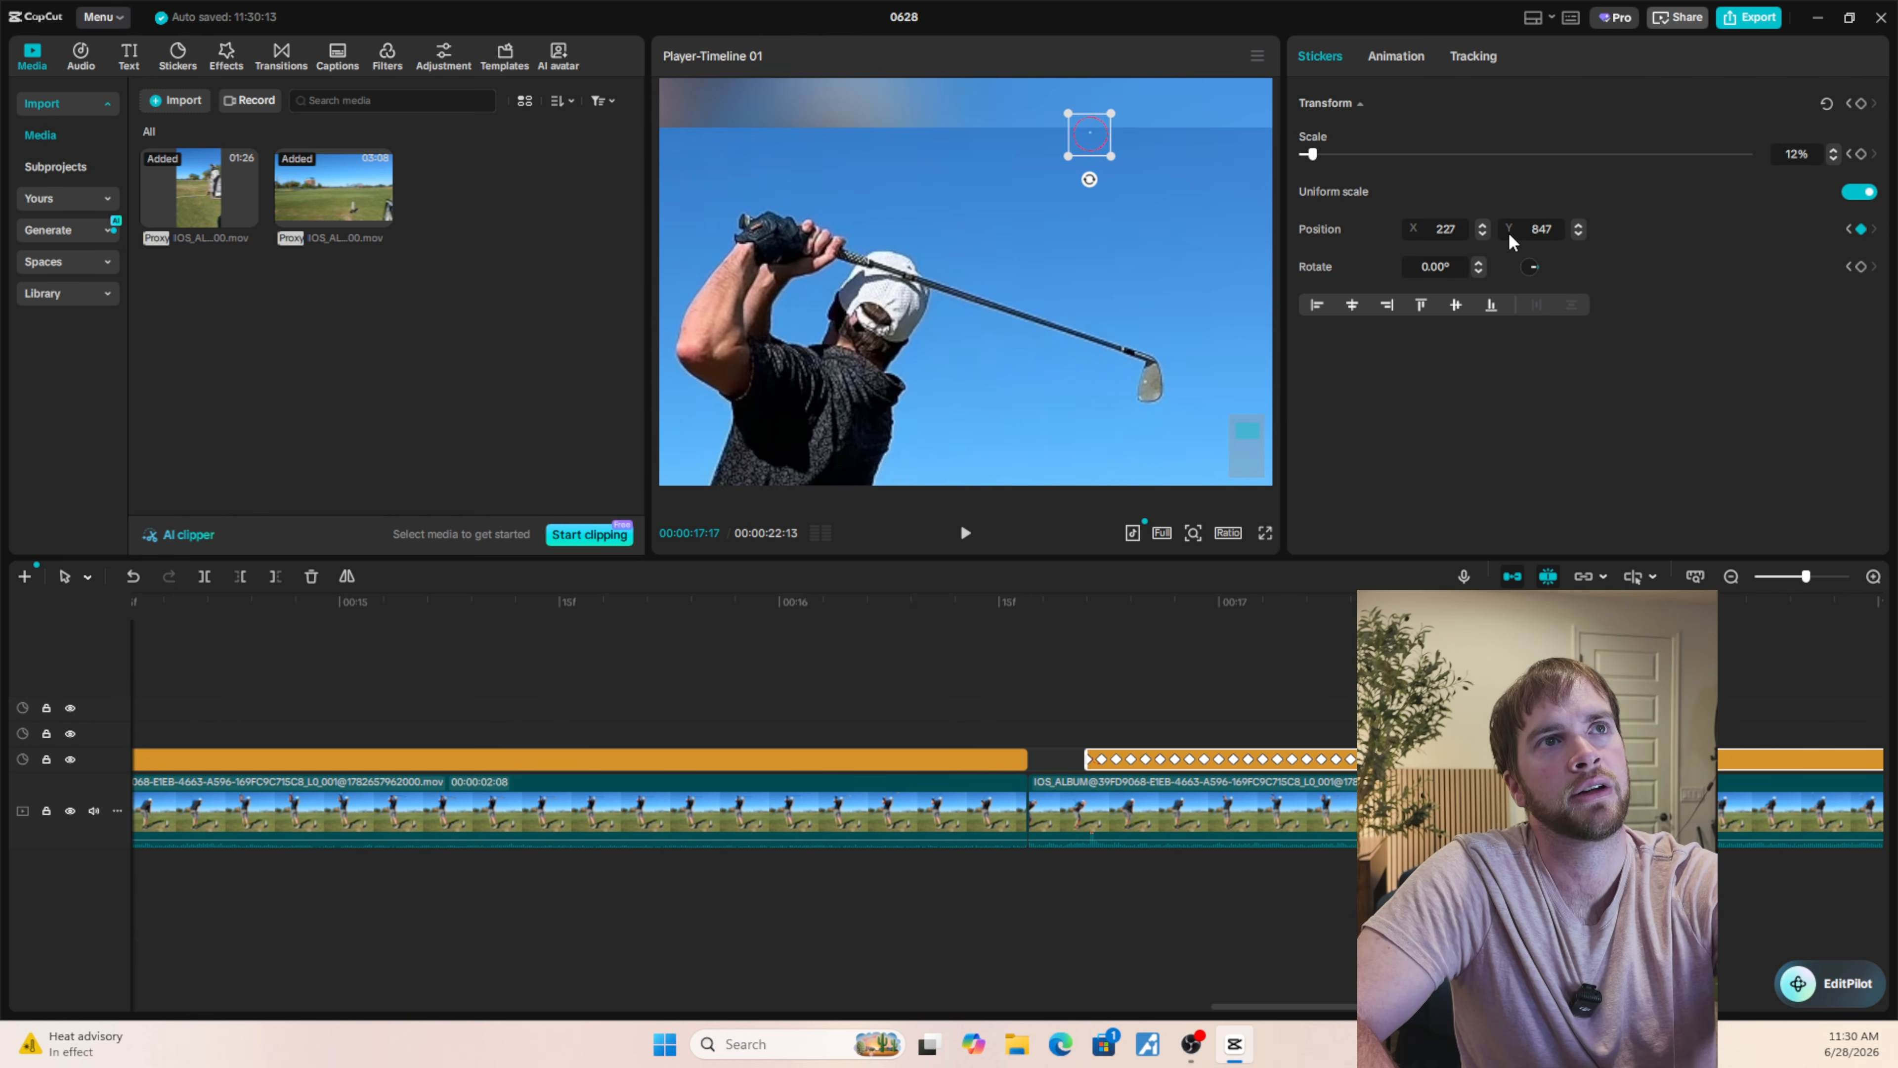
{"action": "left_click", "coordinate": [1577, 224]}
{"action": "left_click", "coordinate": [1577, 225]}
{"action": "left_click", "coordinate": [1577, 223]}
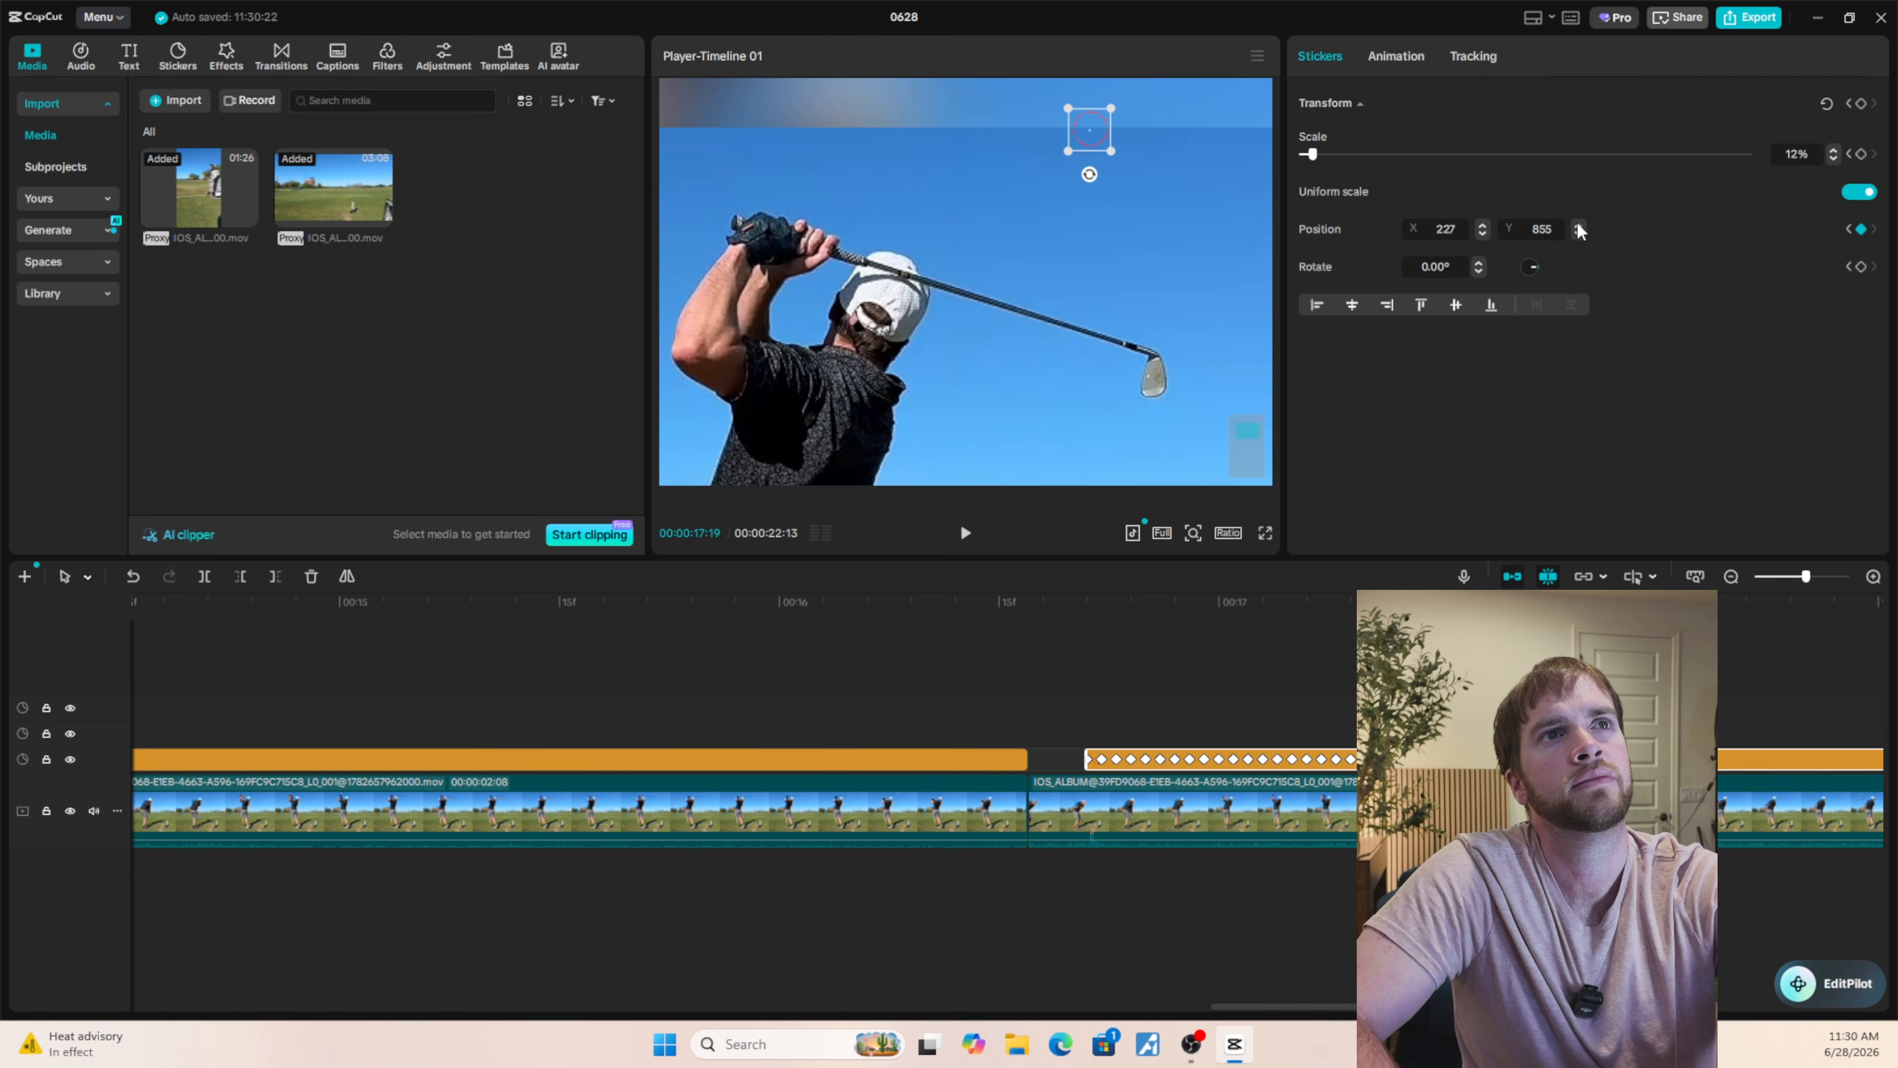
Set the circle's Y position at 00:00:17:21 to 860.
{"action": "key", "text": "Right"}
{"action": "key", "text": "Right"}
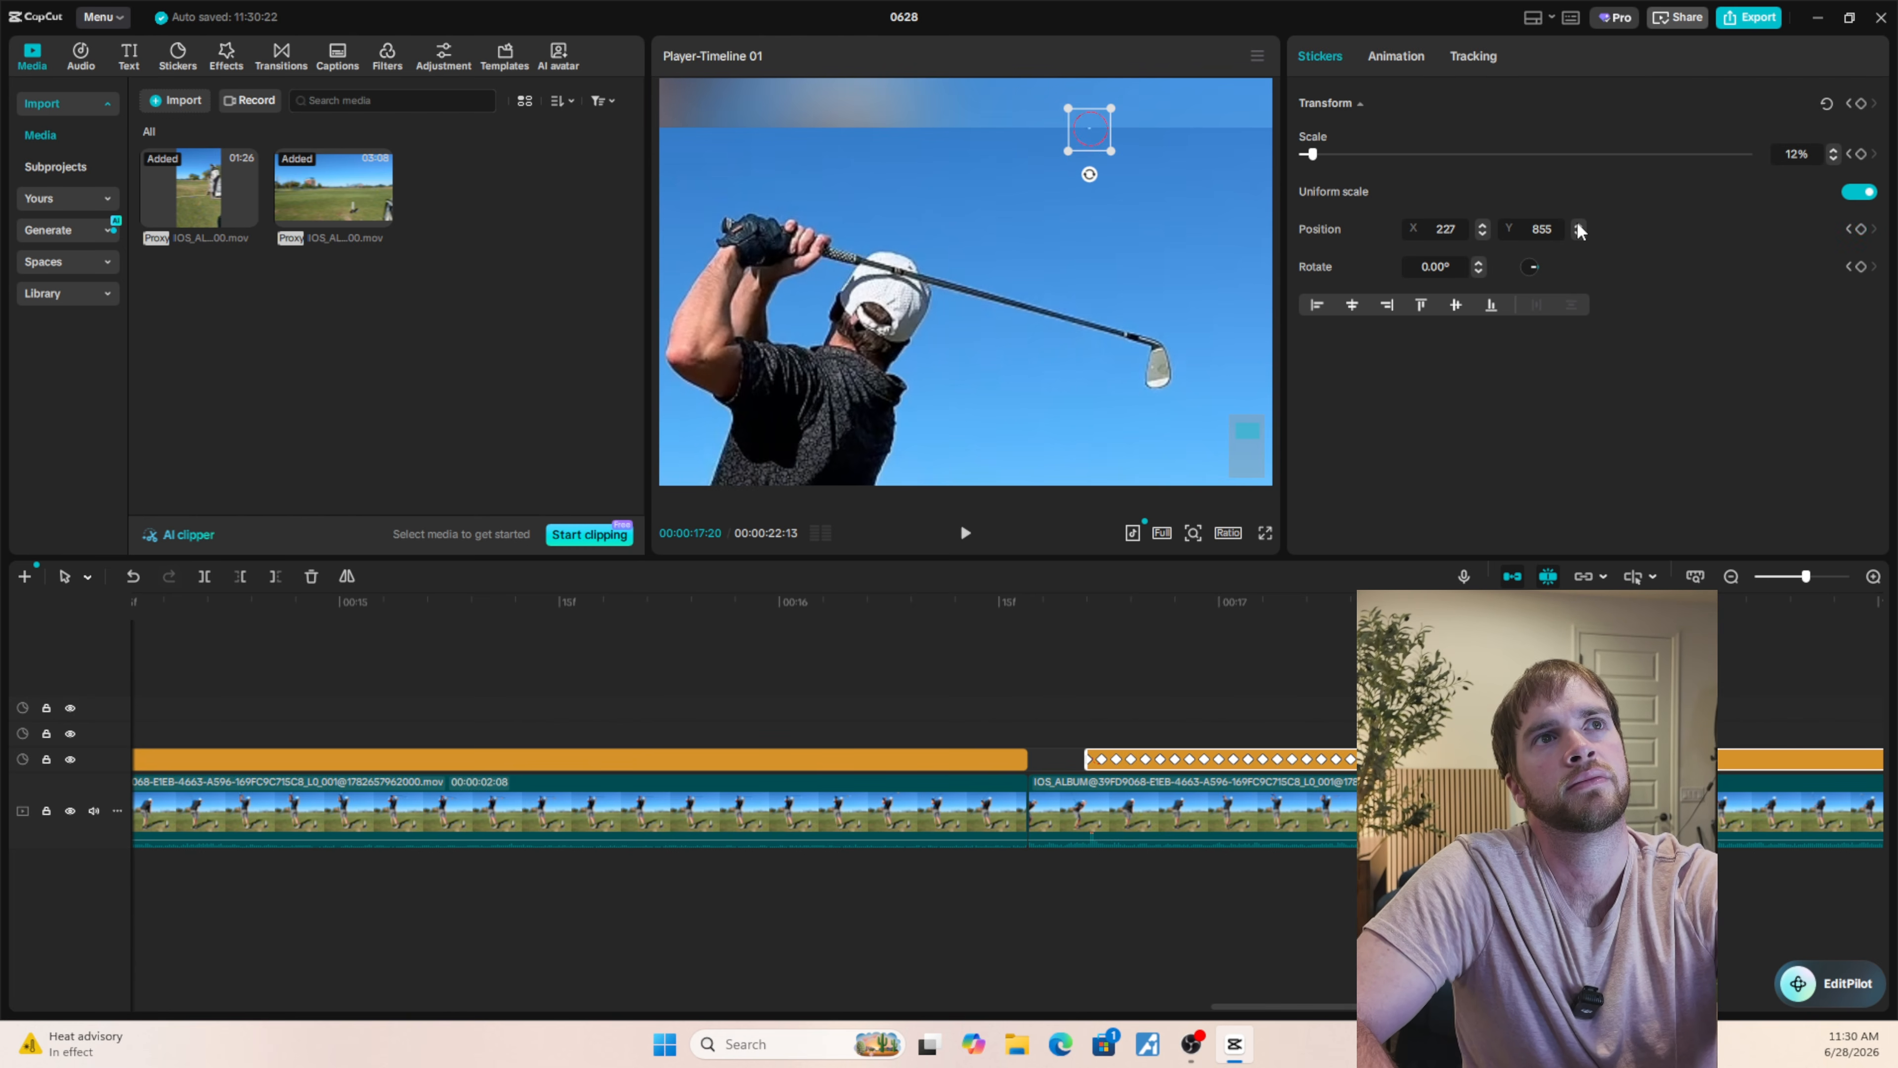
{"action": "left_click", "coordinate": [1577, 224]}
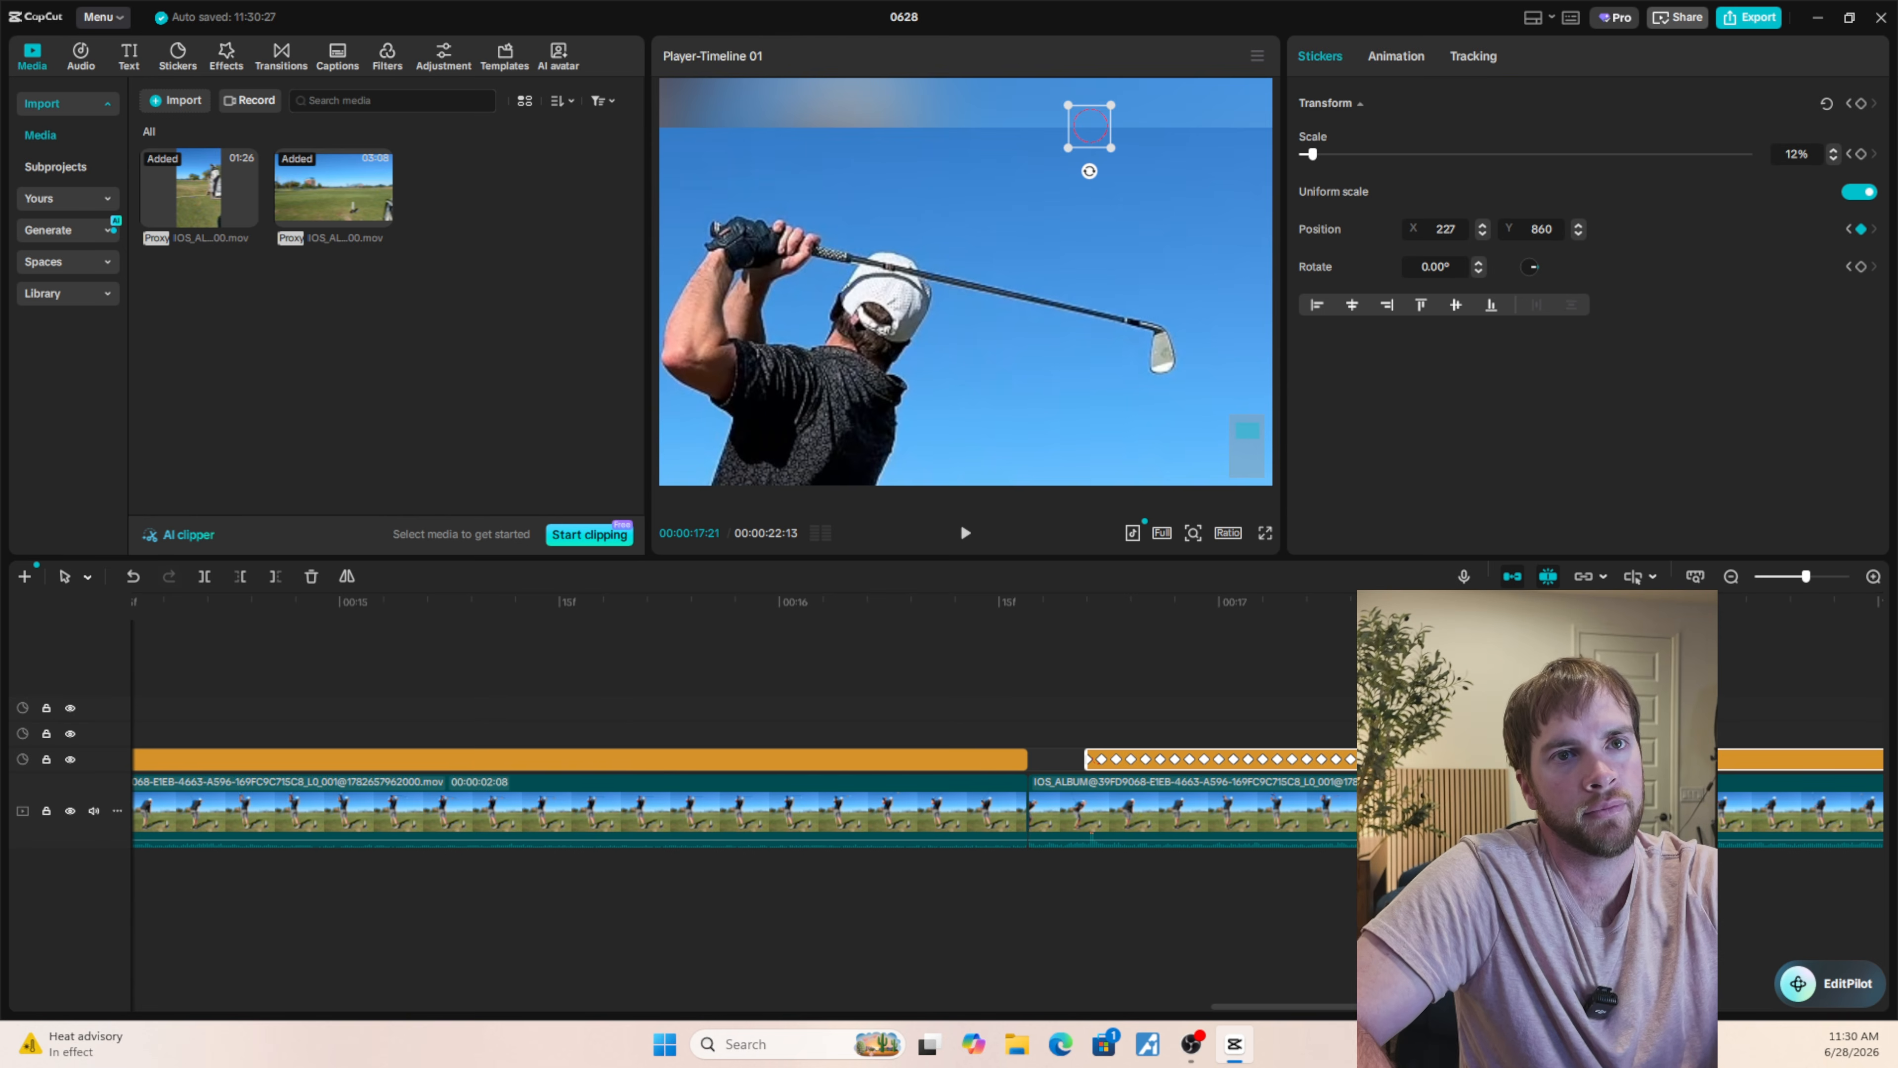
Split the circle sticker at 00:00:17:21 and delete the part after that frame.
{"action": "scroll", "coordinate": [1092, 832], "scroll_direction": "down", "scroll_amount": 3}
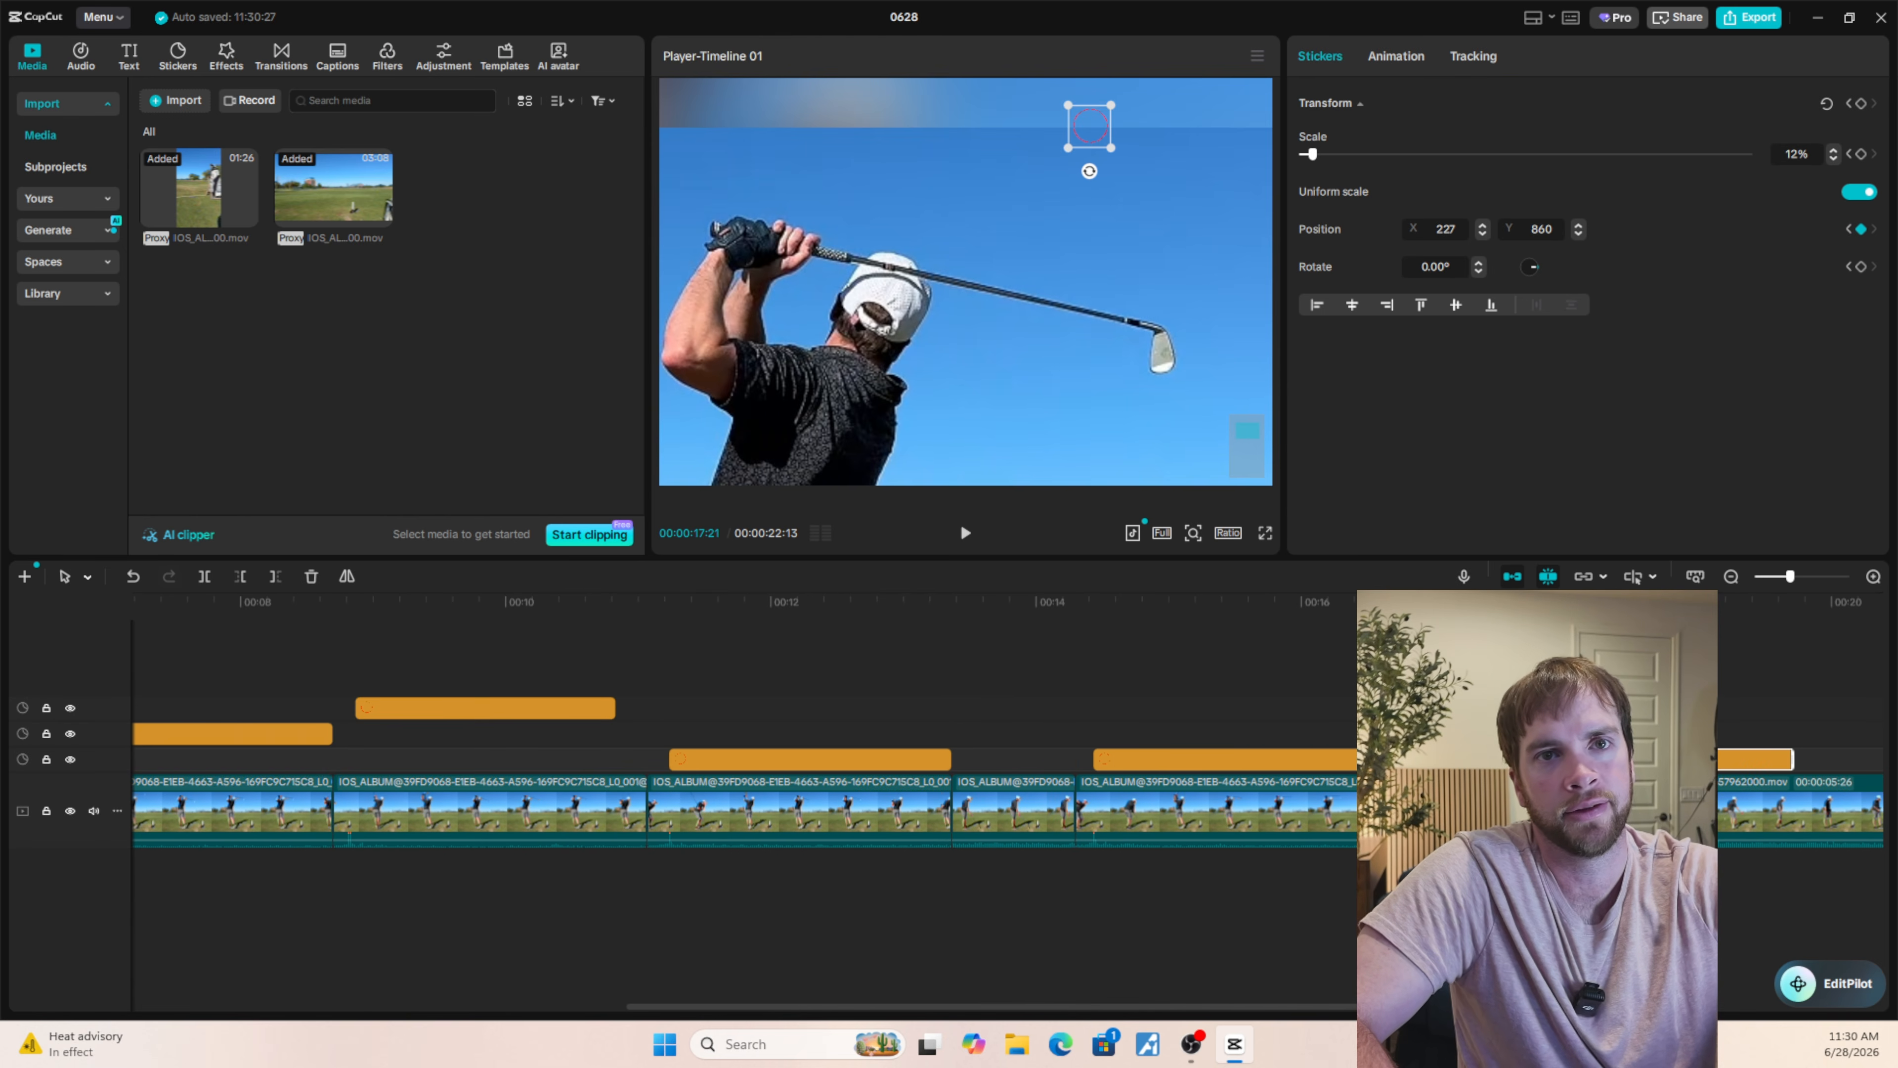
{"action": "left_click_drag", "start_coordinate": [1793, 759], "coordinate": [1527, 760]}
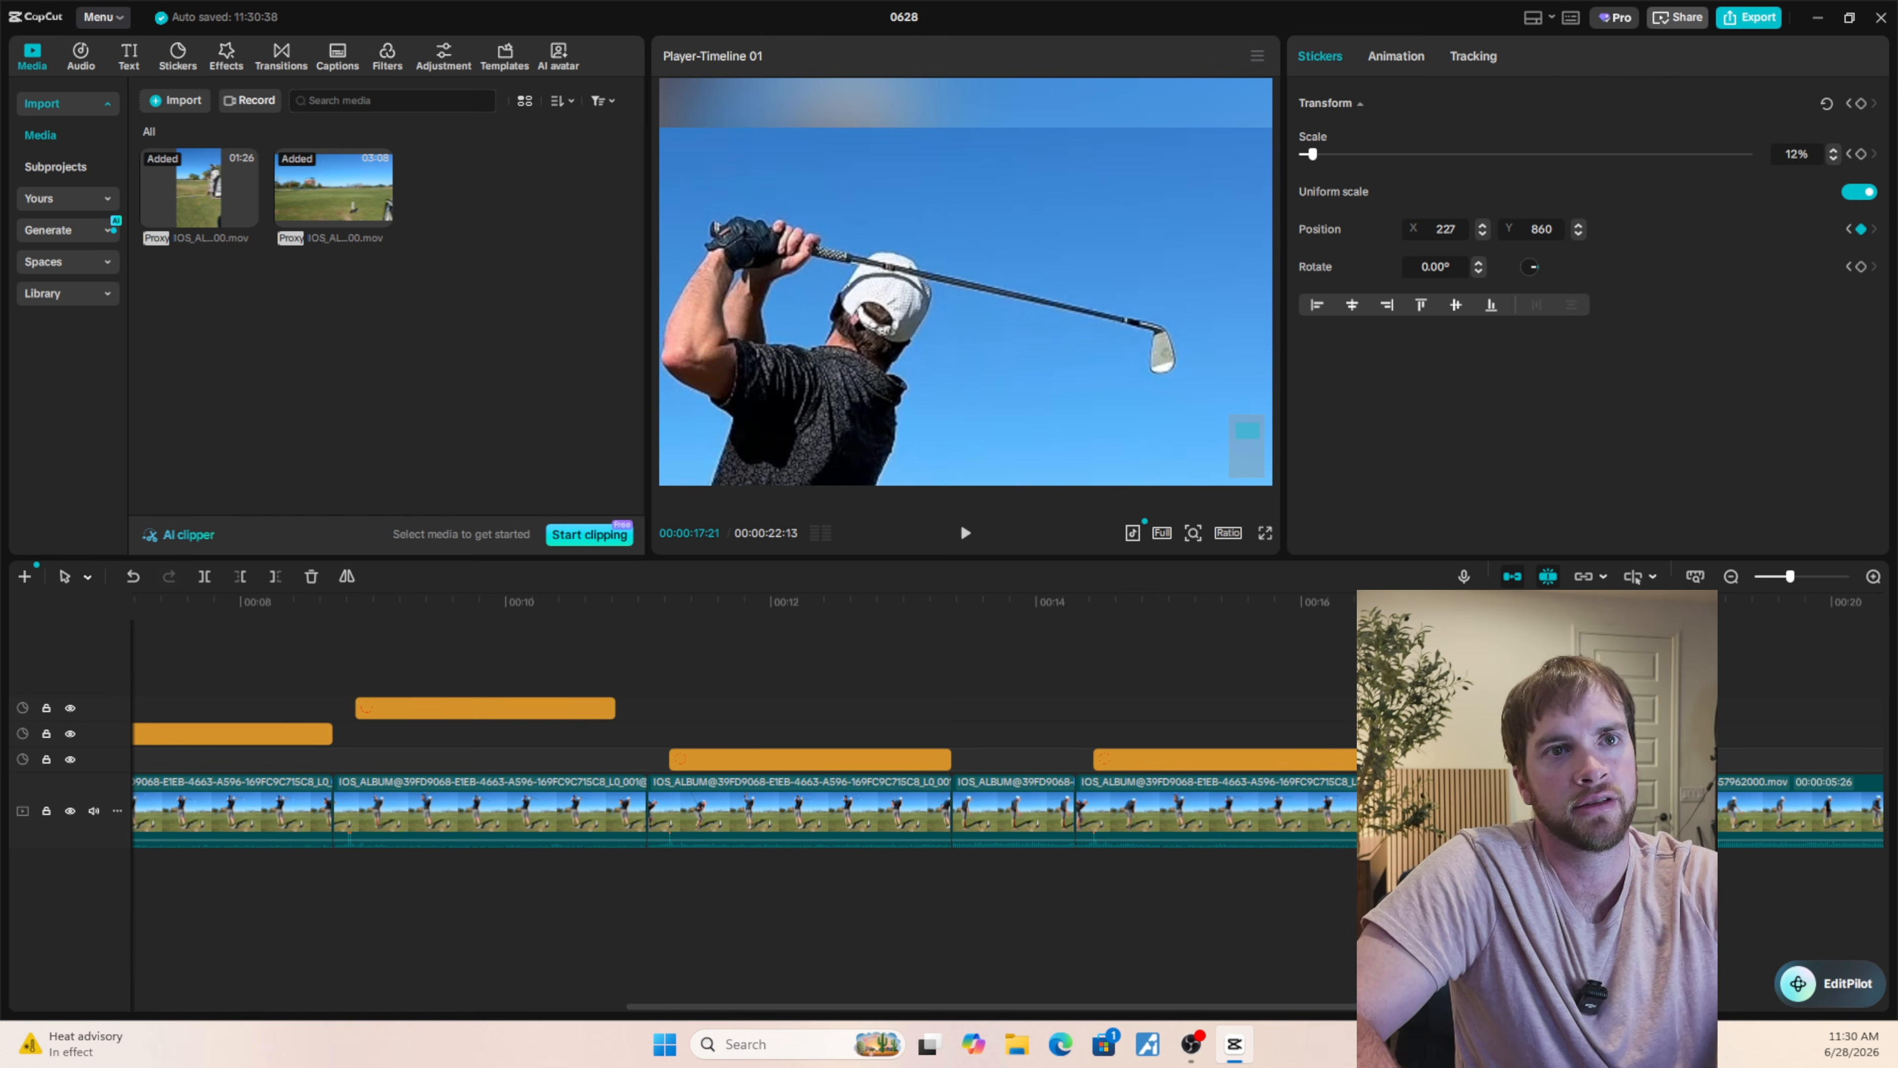
{"action": "scroll", "coordinate": [1528, 760], "scroll_direction": "up", "scroll_amount": 8}
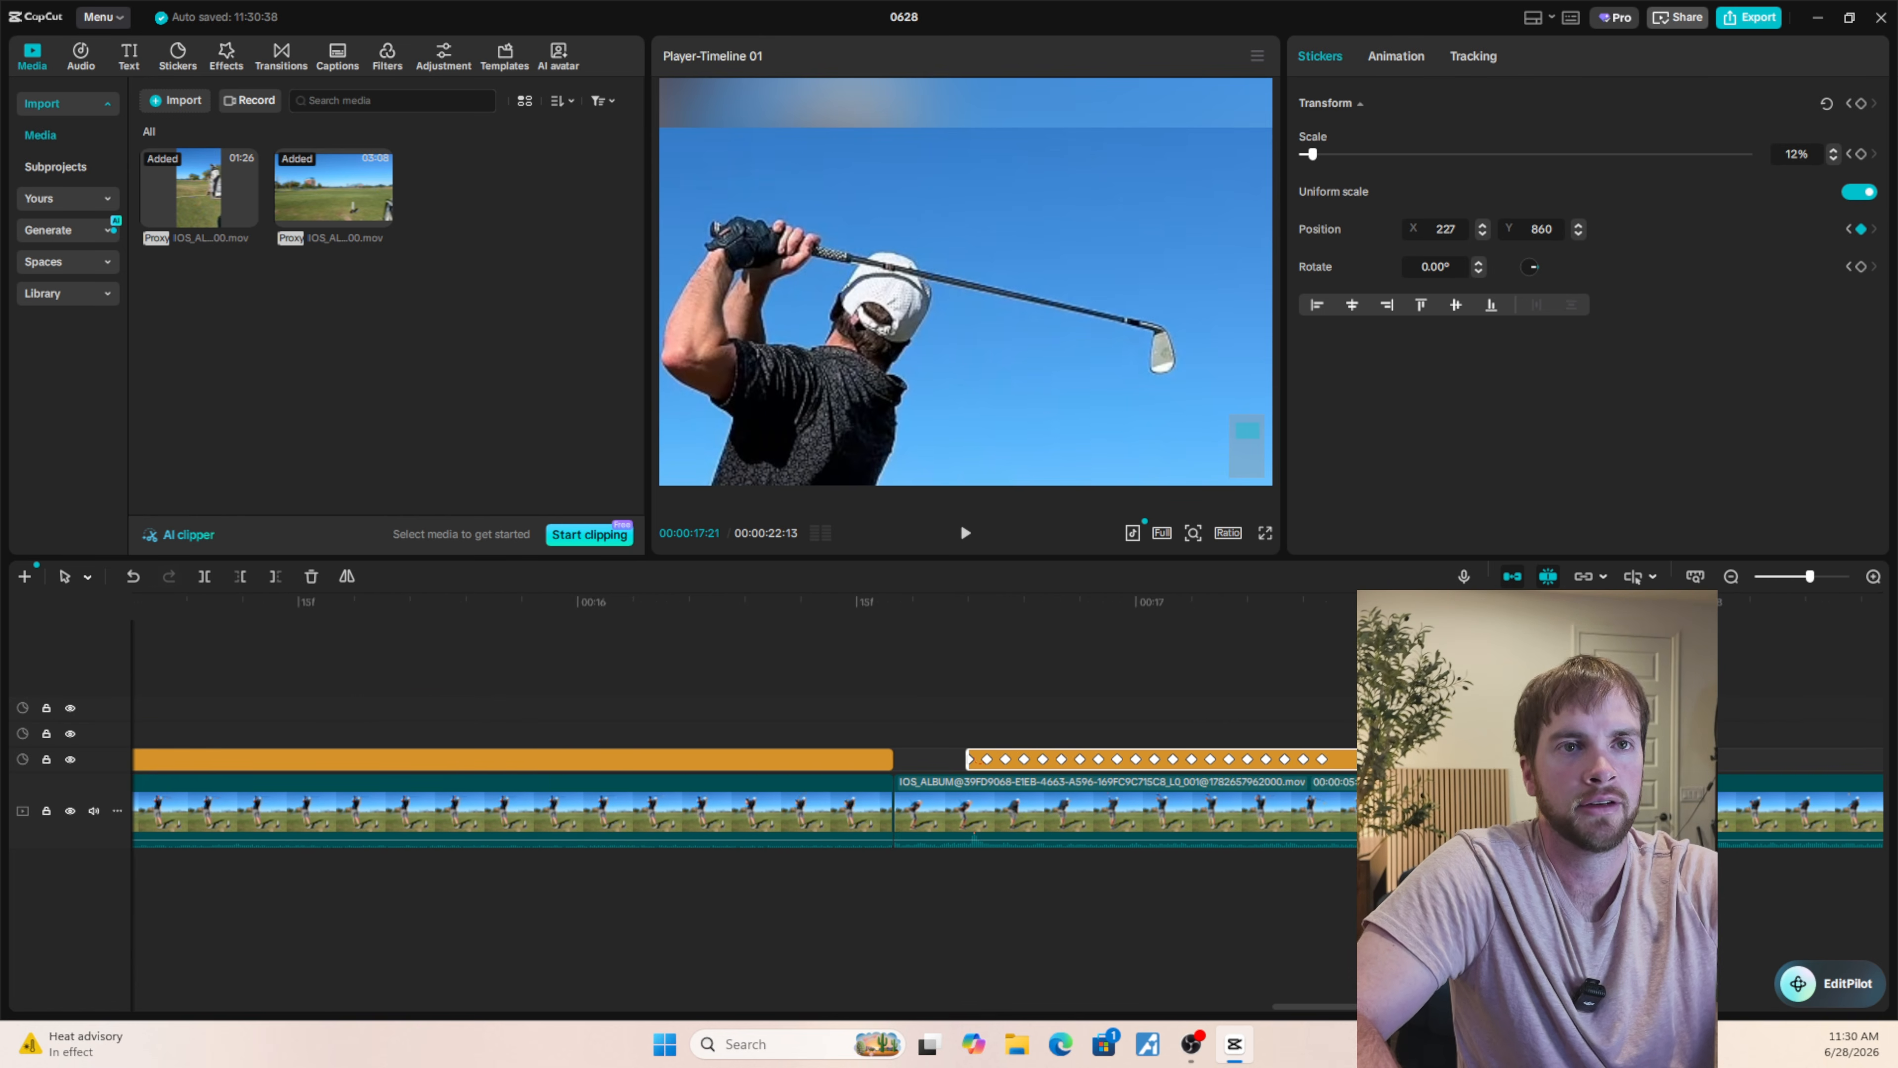
{"action": "left_click_drag", "start_coordinate": [1528, 760], "coordinate": [1825, 760]}
{"action": "key", "text": "ctrl+b"}
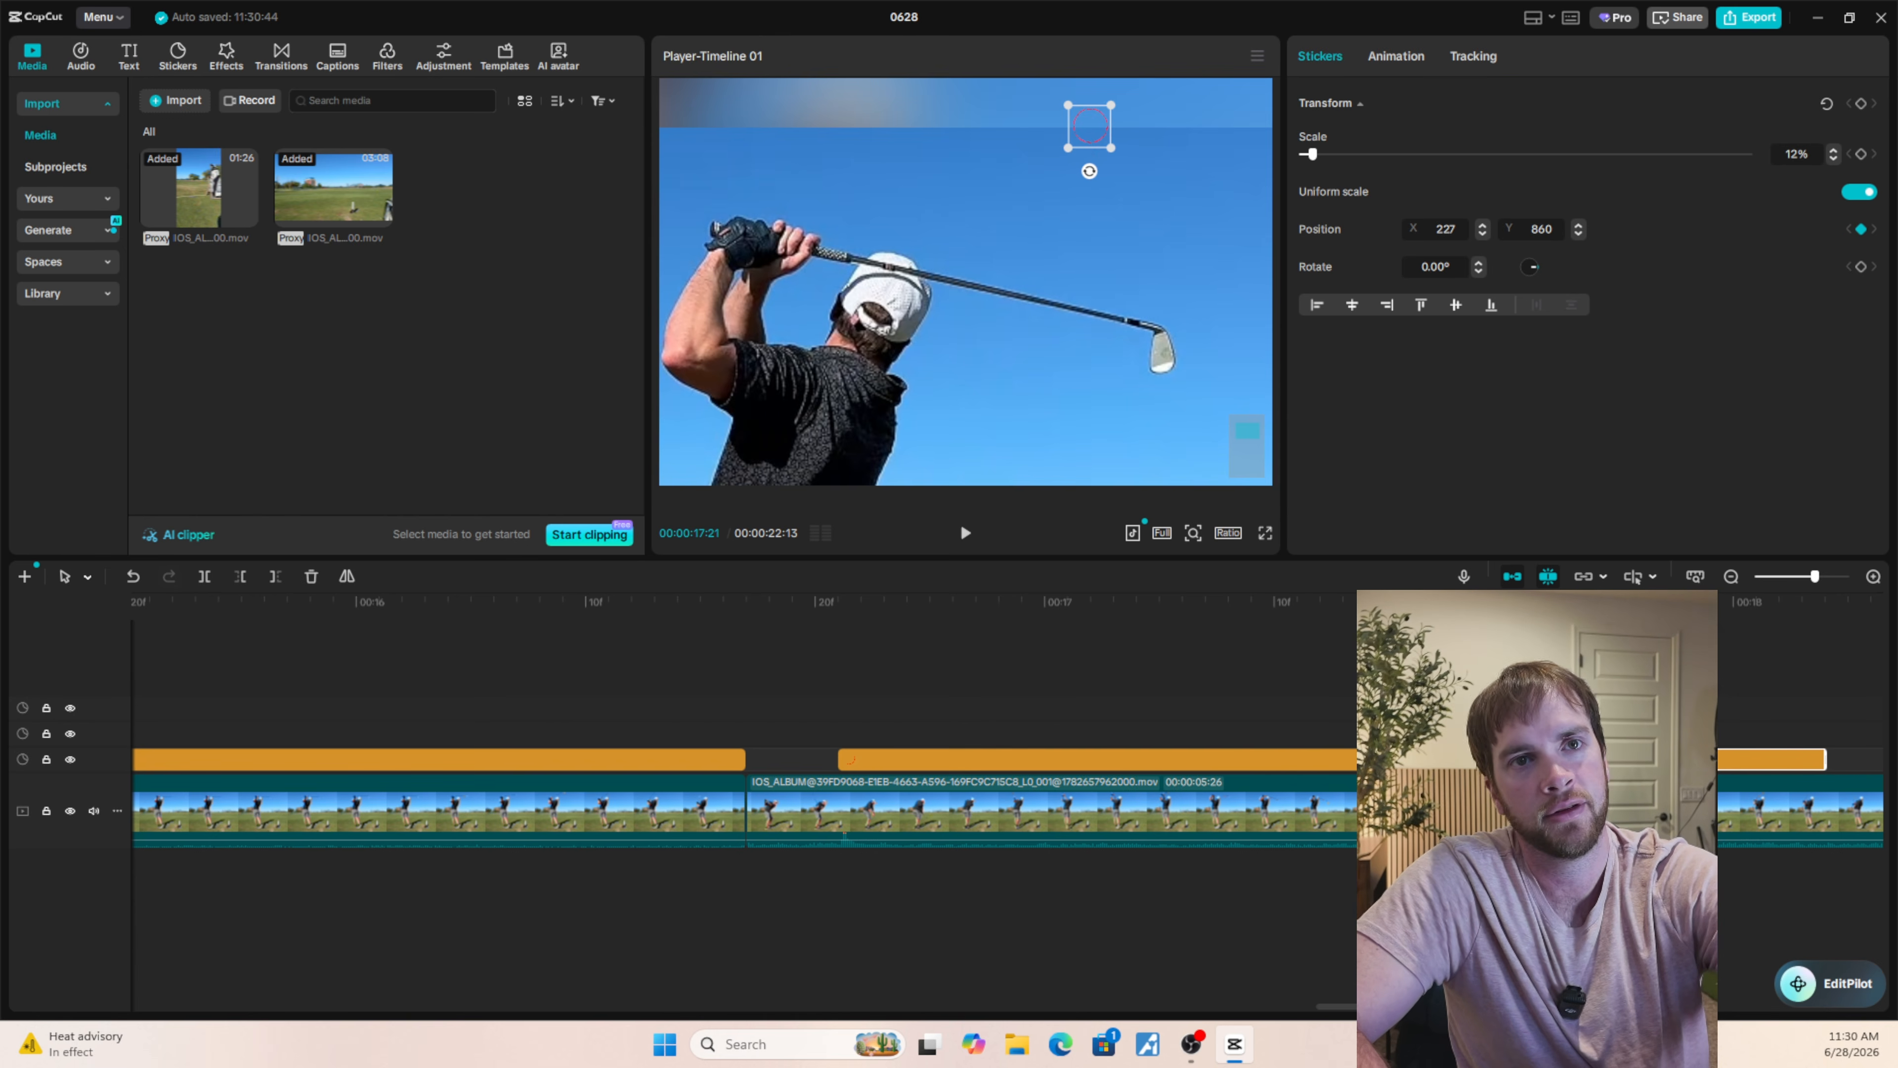
{"action": "key", "text": "Delete"}
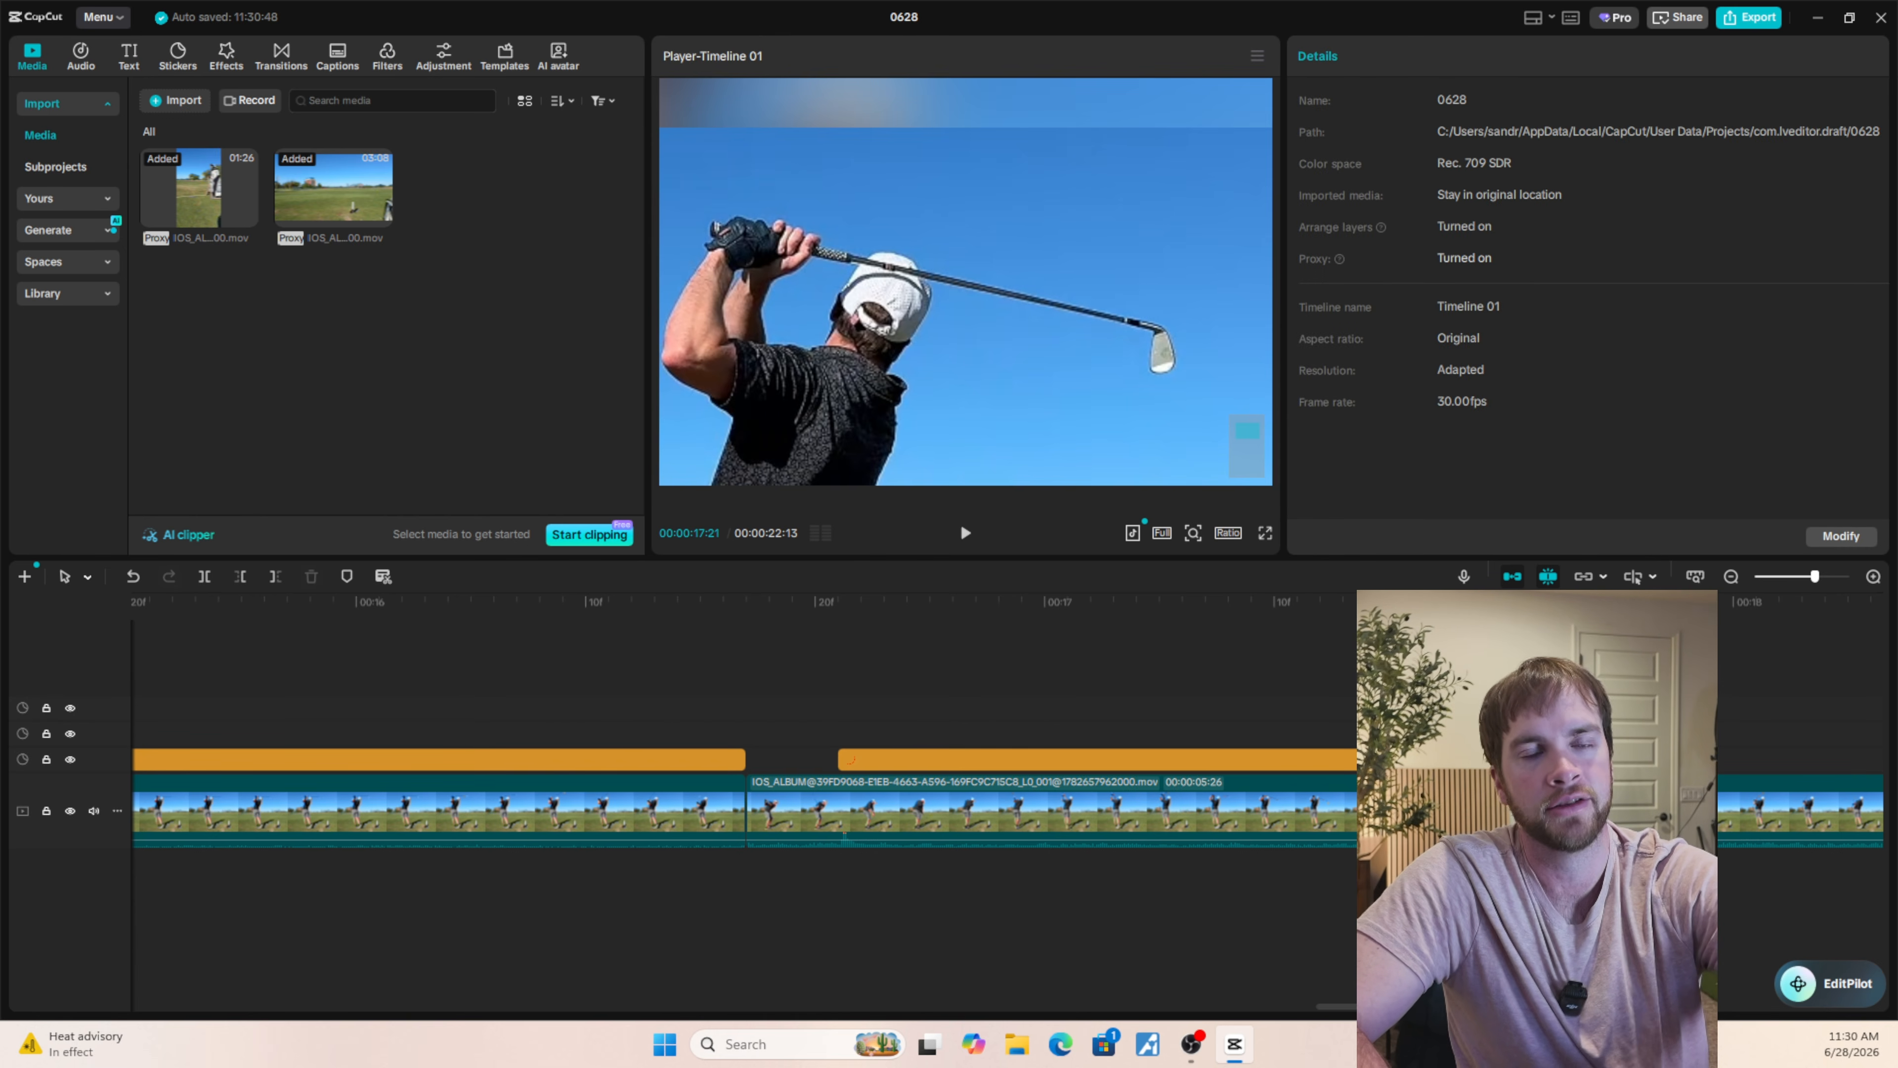
Play the last swing clip full screen from 00:00:16:20 to check the circle's tracking, and stop playback after the sticker ends.
{"action": "left_click", "coordinate": [1105, 757]}
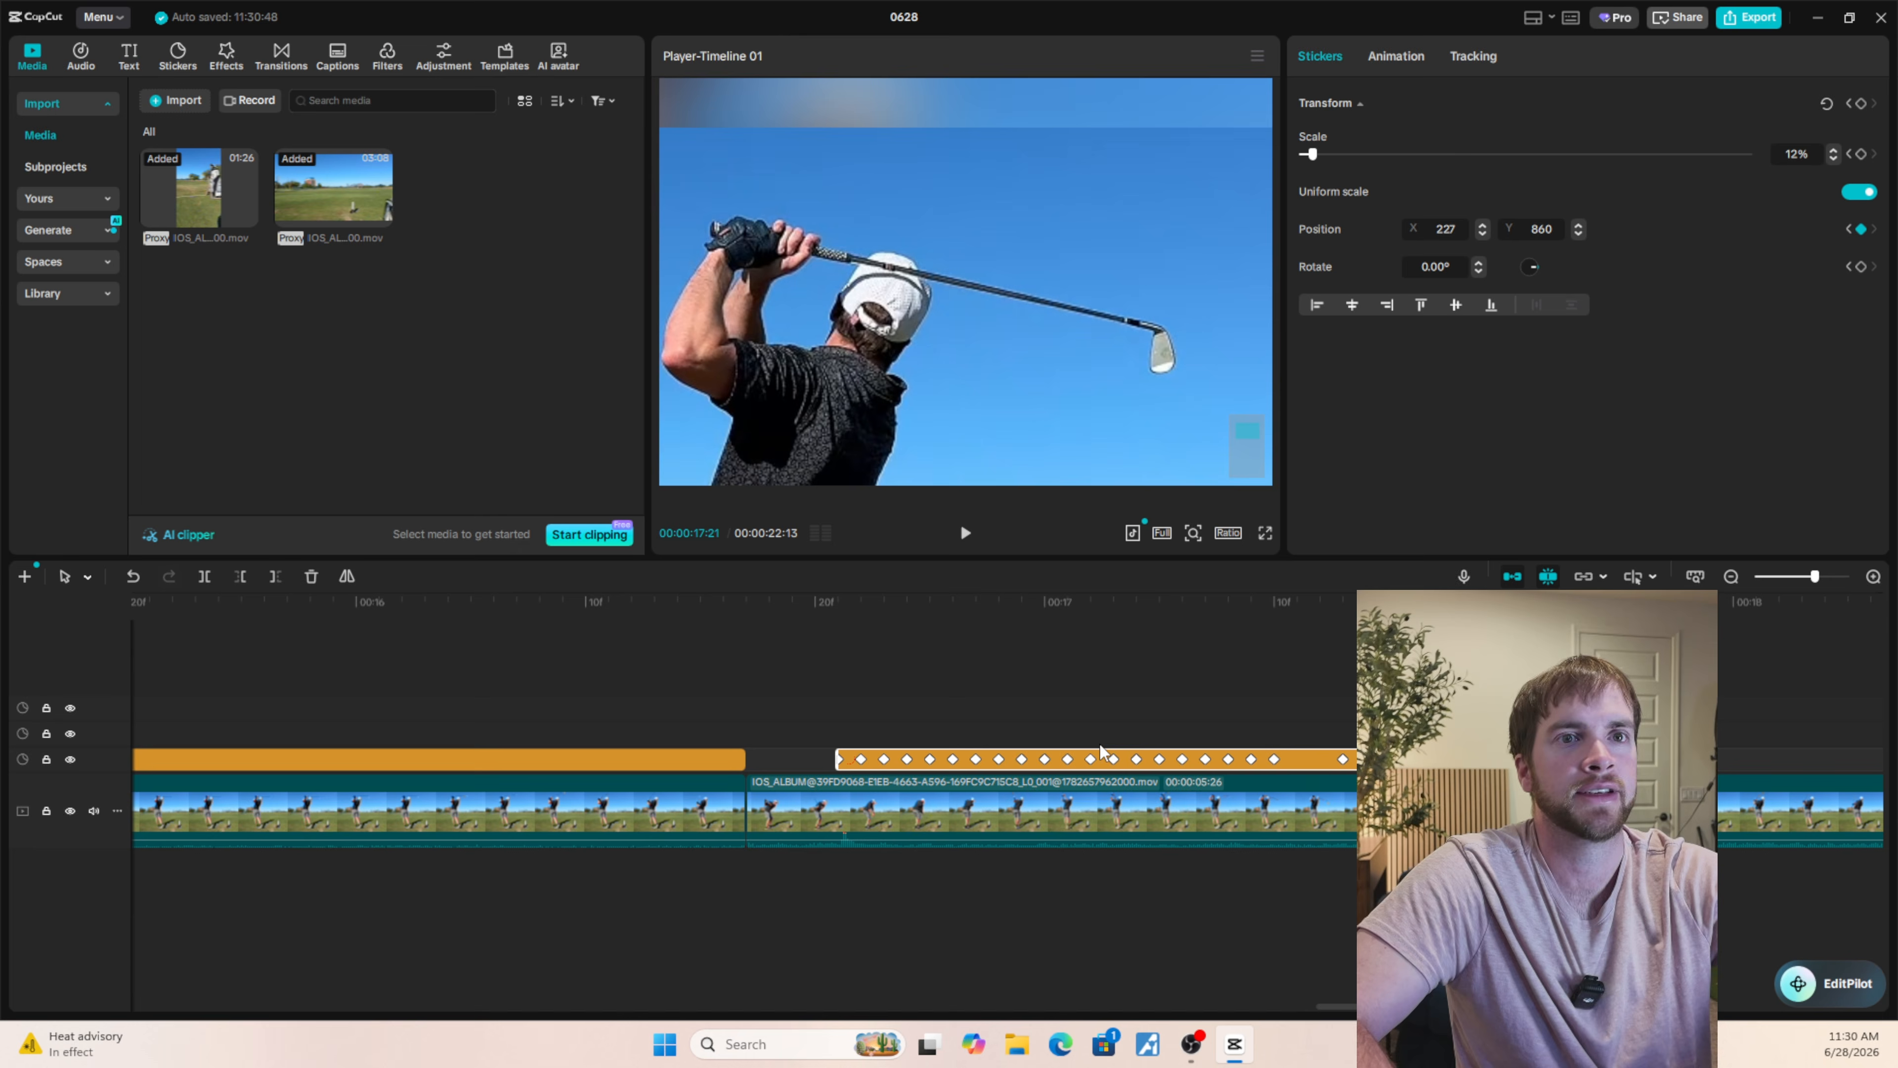
{"action": "left_click", "coordinate": [824, 725]}
{"action": "left_click", "coordinate": [1264, 532]}
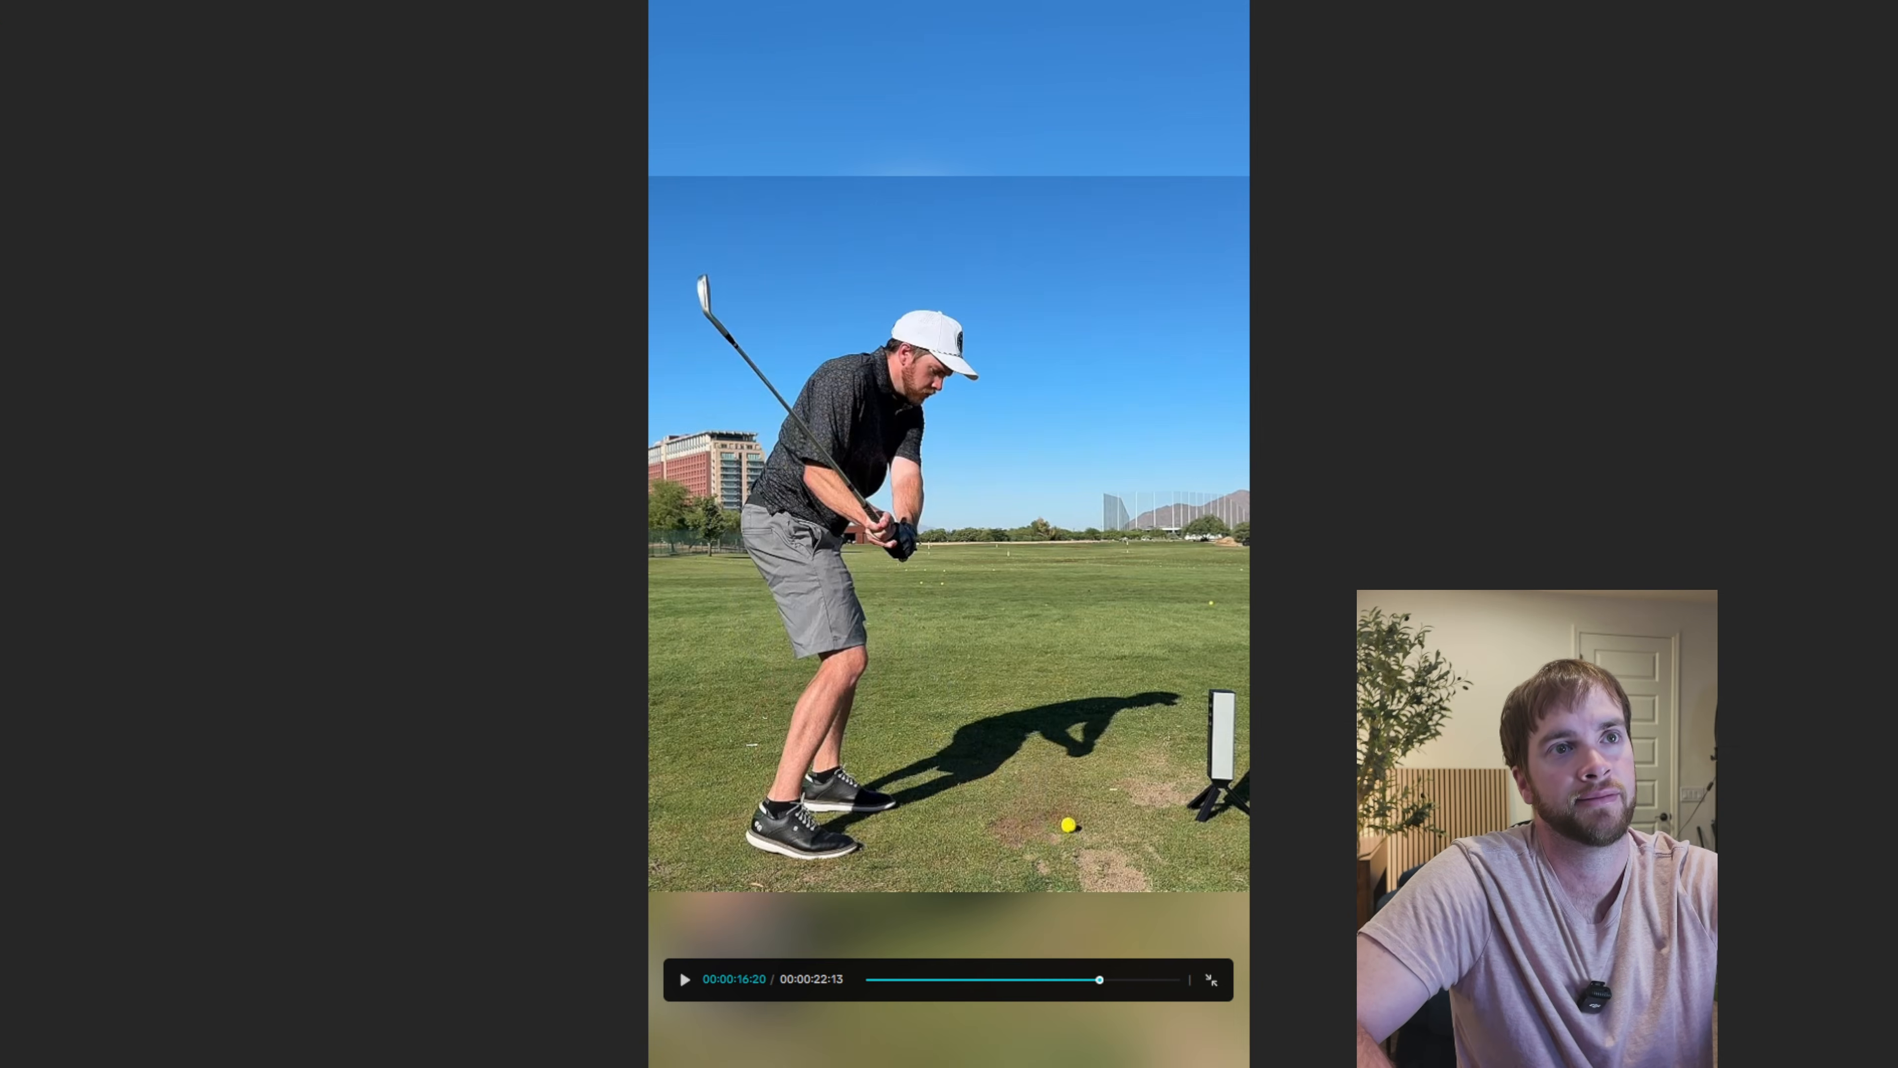
{"action": "key", "text": "space"}
{"action": "key", "text": "Escape"}
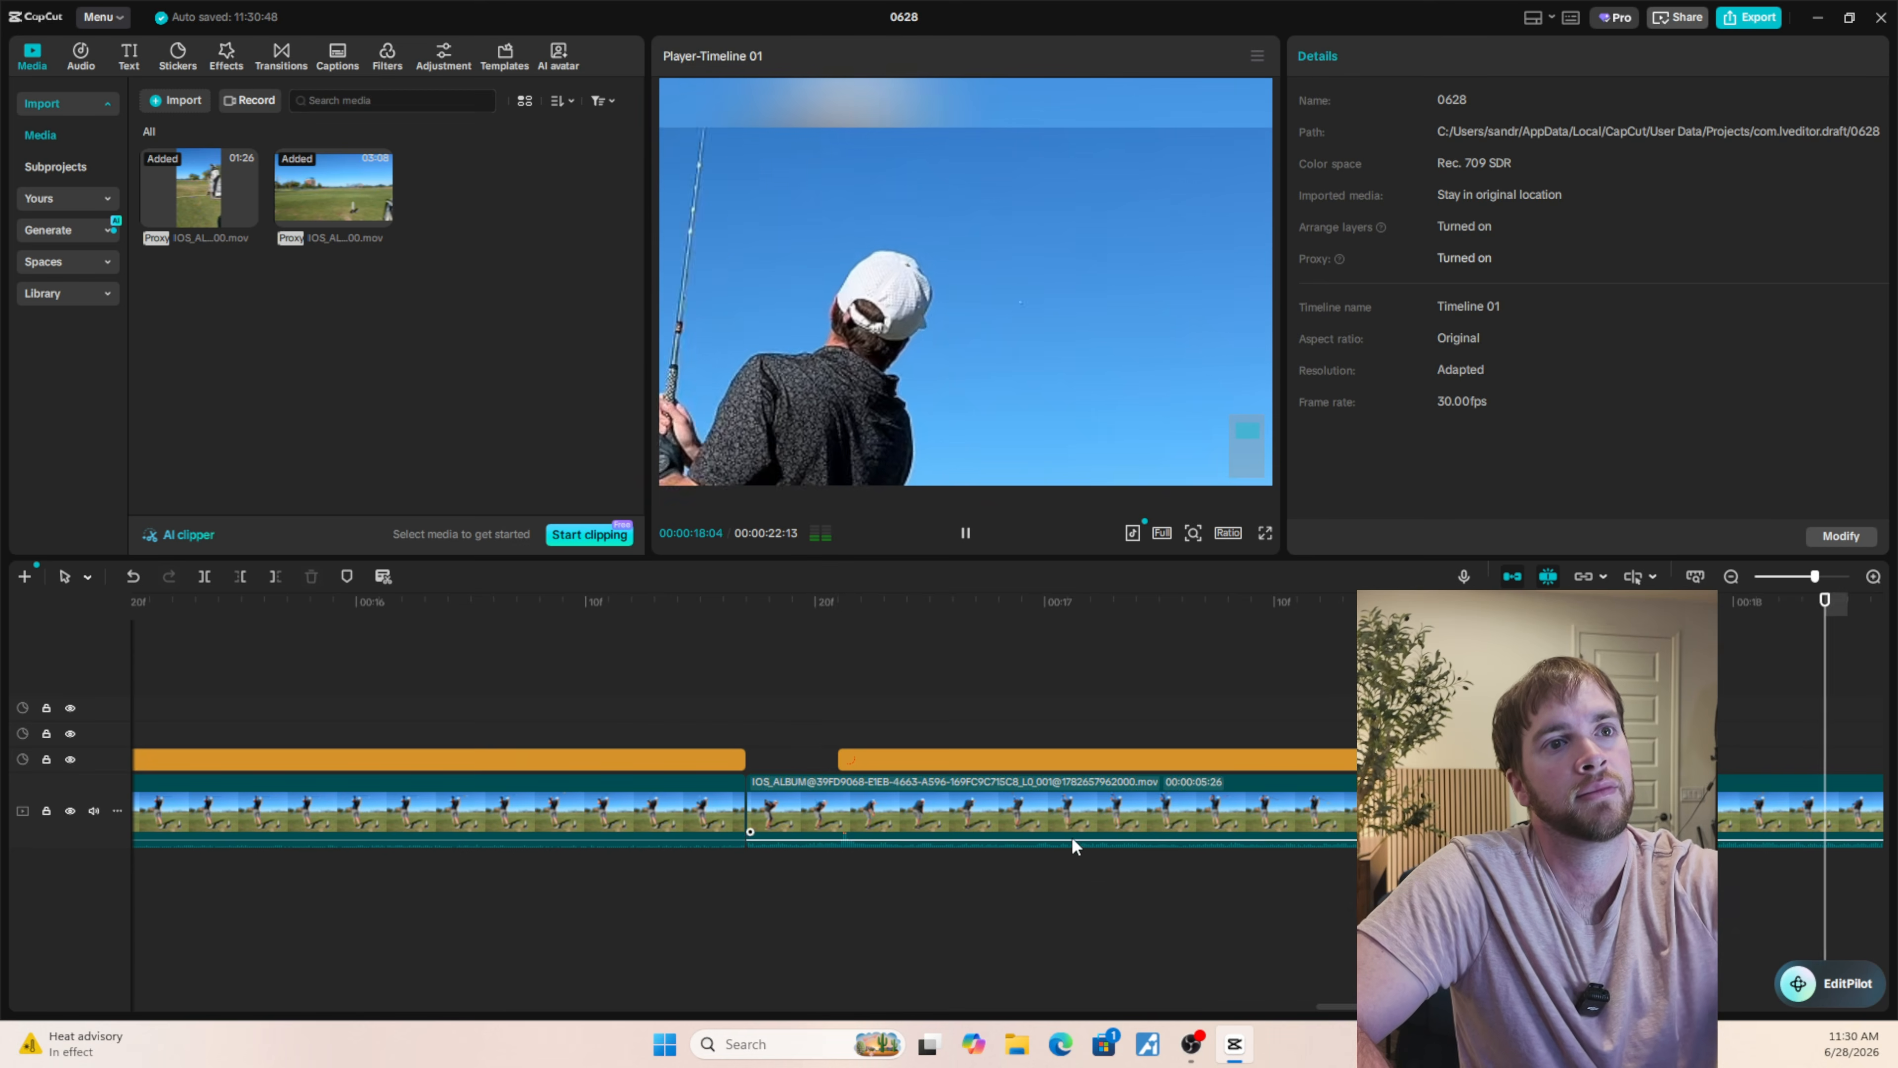
{"action": "key", "text": "space"}
Replay the swing full screen from just before the last clip and pause at 00:00:16:25 to examine the circle on the ball.
{"action": "scroll", "coordinate": [867, 847], "scroll_direction": "down", "scroll_amount": 5}
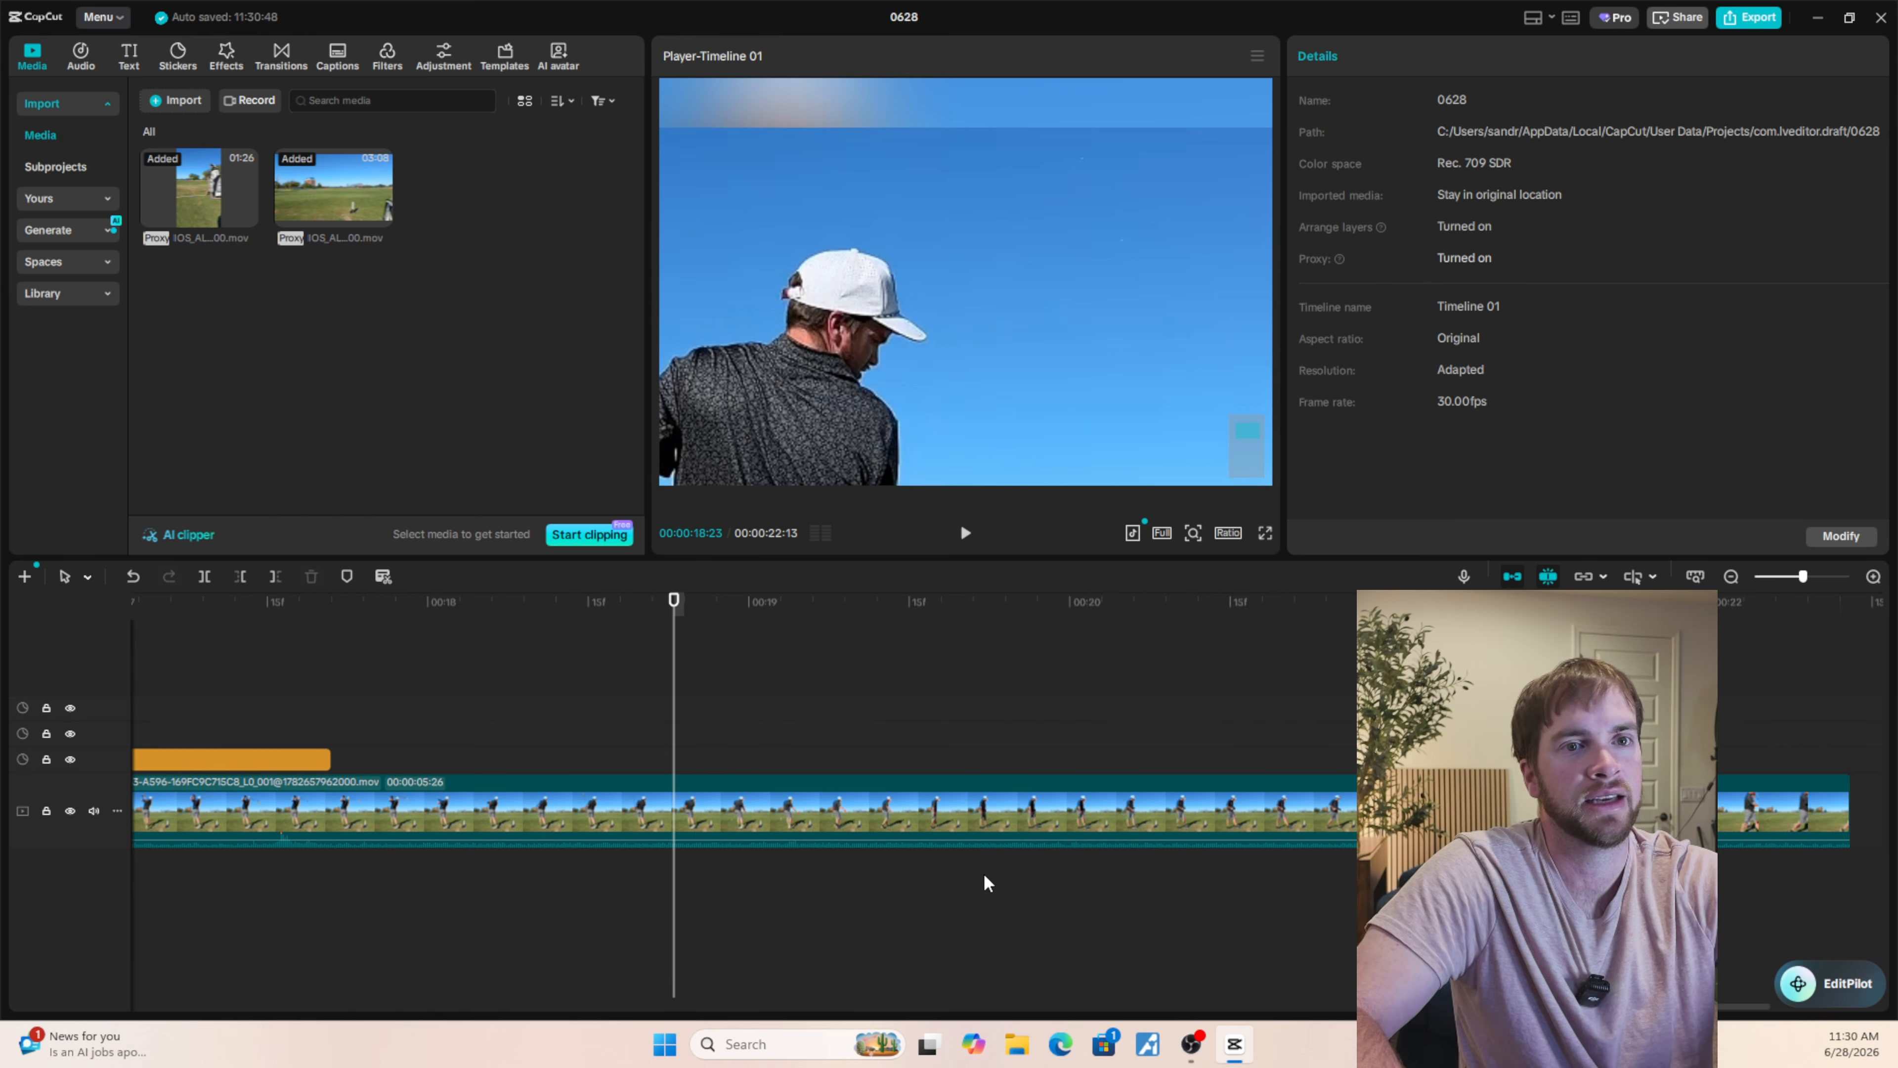
{"action": "scroll", "coordinate": [984, 872], "scroll_direction": "down", "scroll_amount": 4}
{"action": "left_click_drag", "start_coordinate": [1148, 1007], "coordinate": [1100, 1007]}
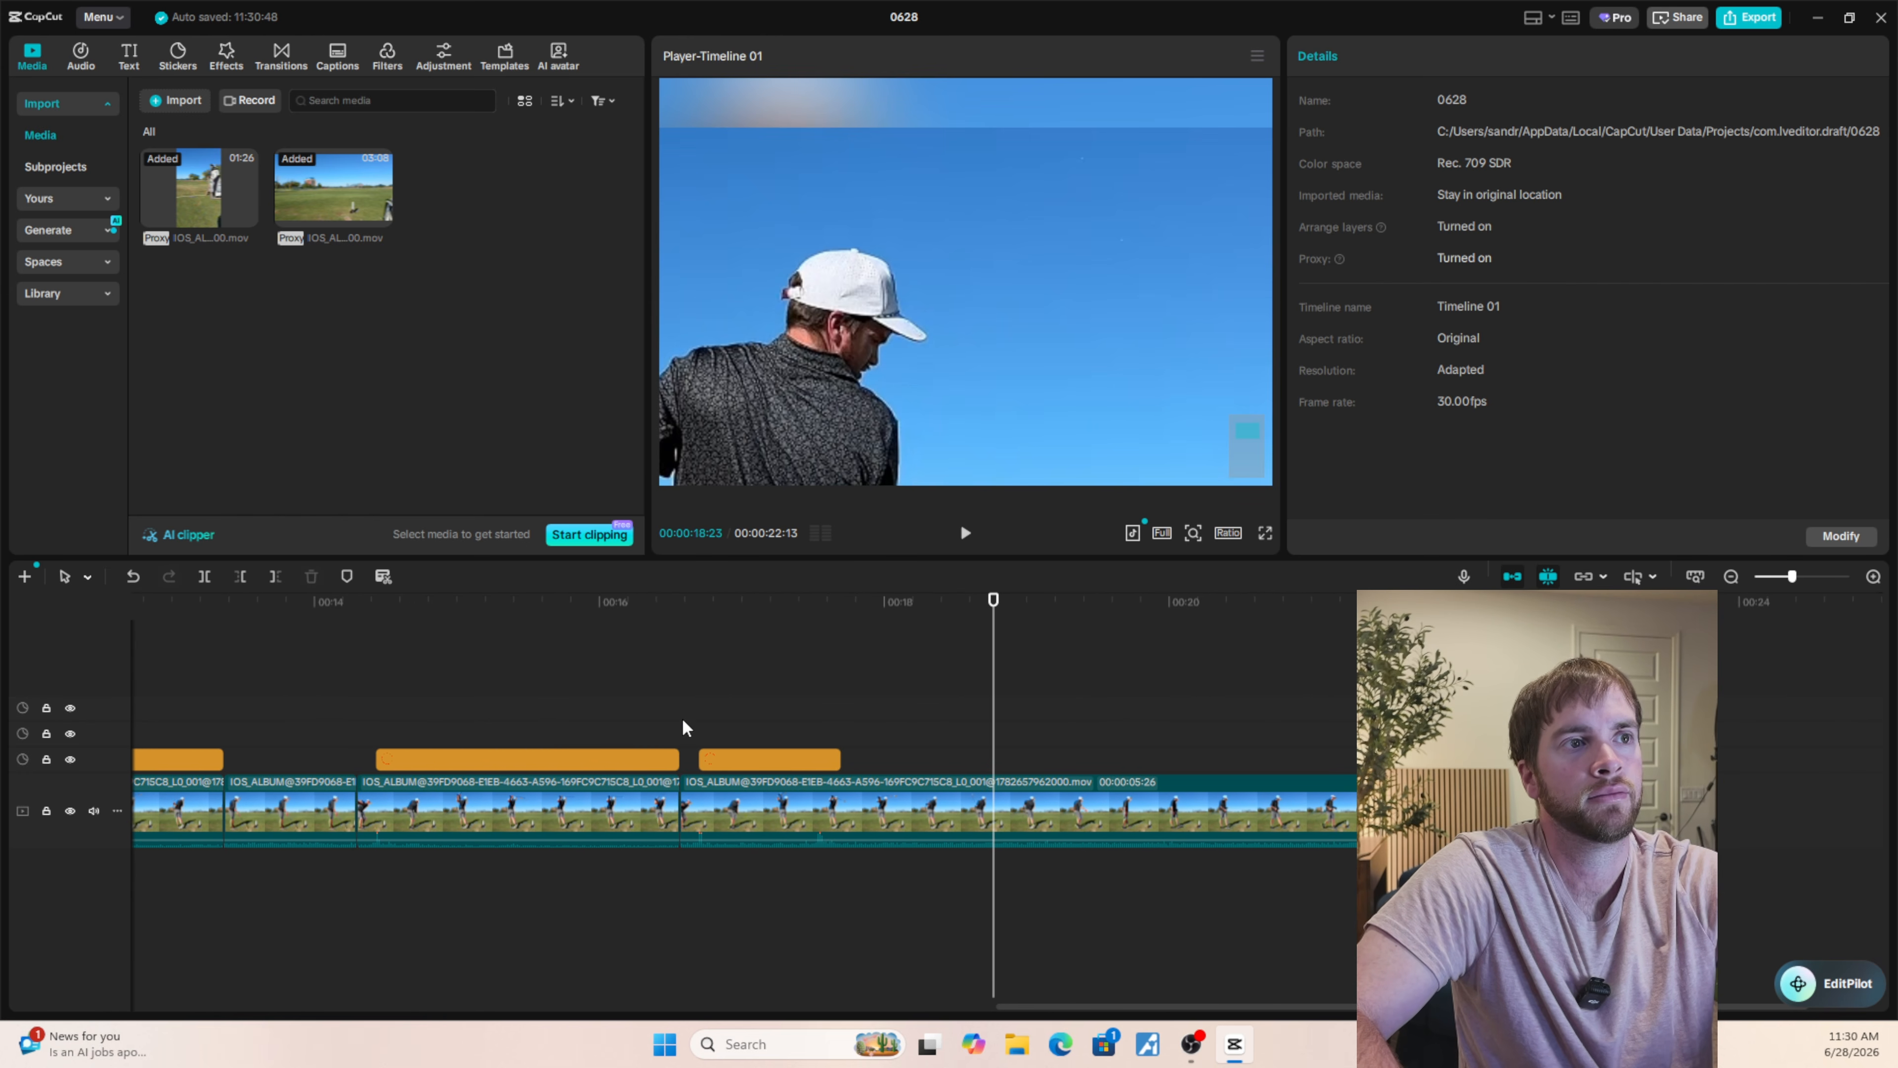
{"action": "left_click", "coordinate": [665, 717]}
{"action": "left_click", "coordinate": [1264, 534]}
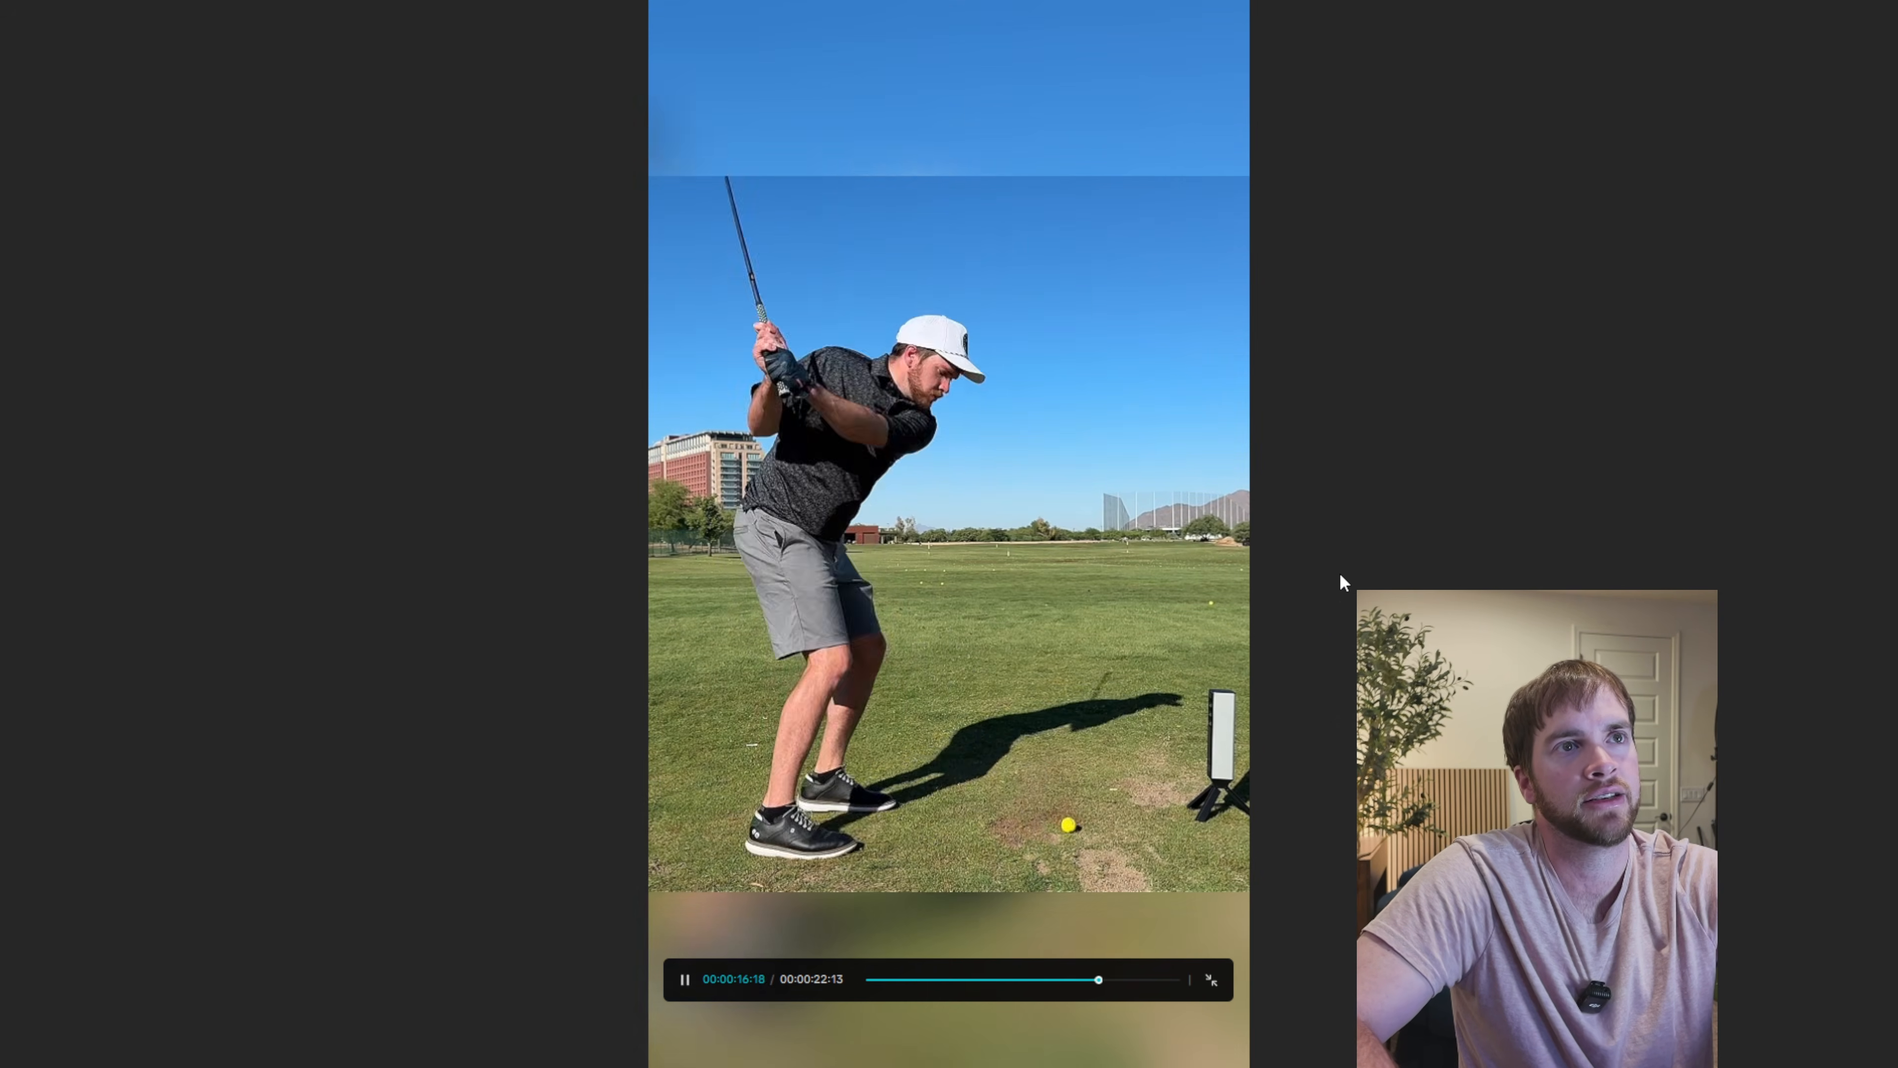
{"action": "key", "text": "space"}
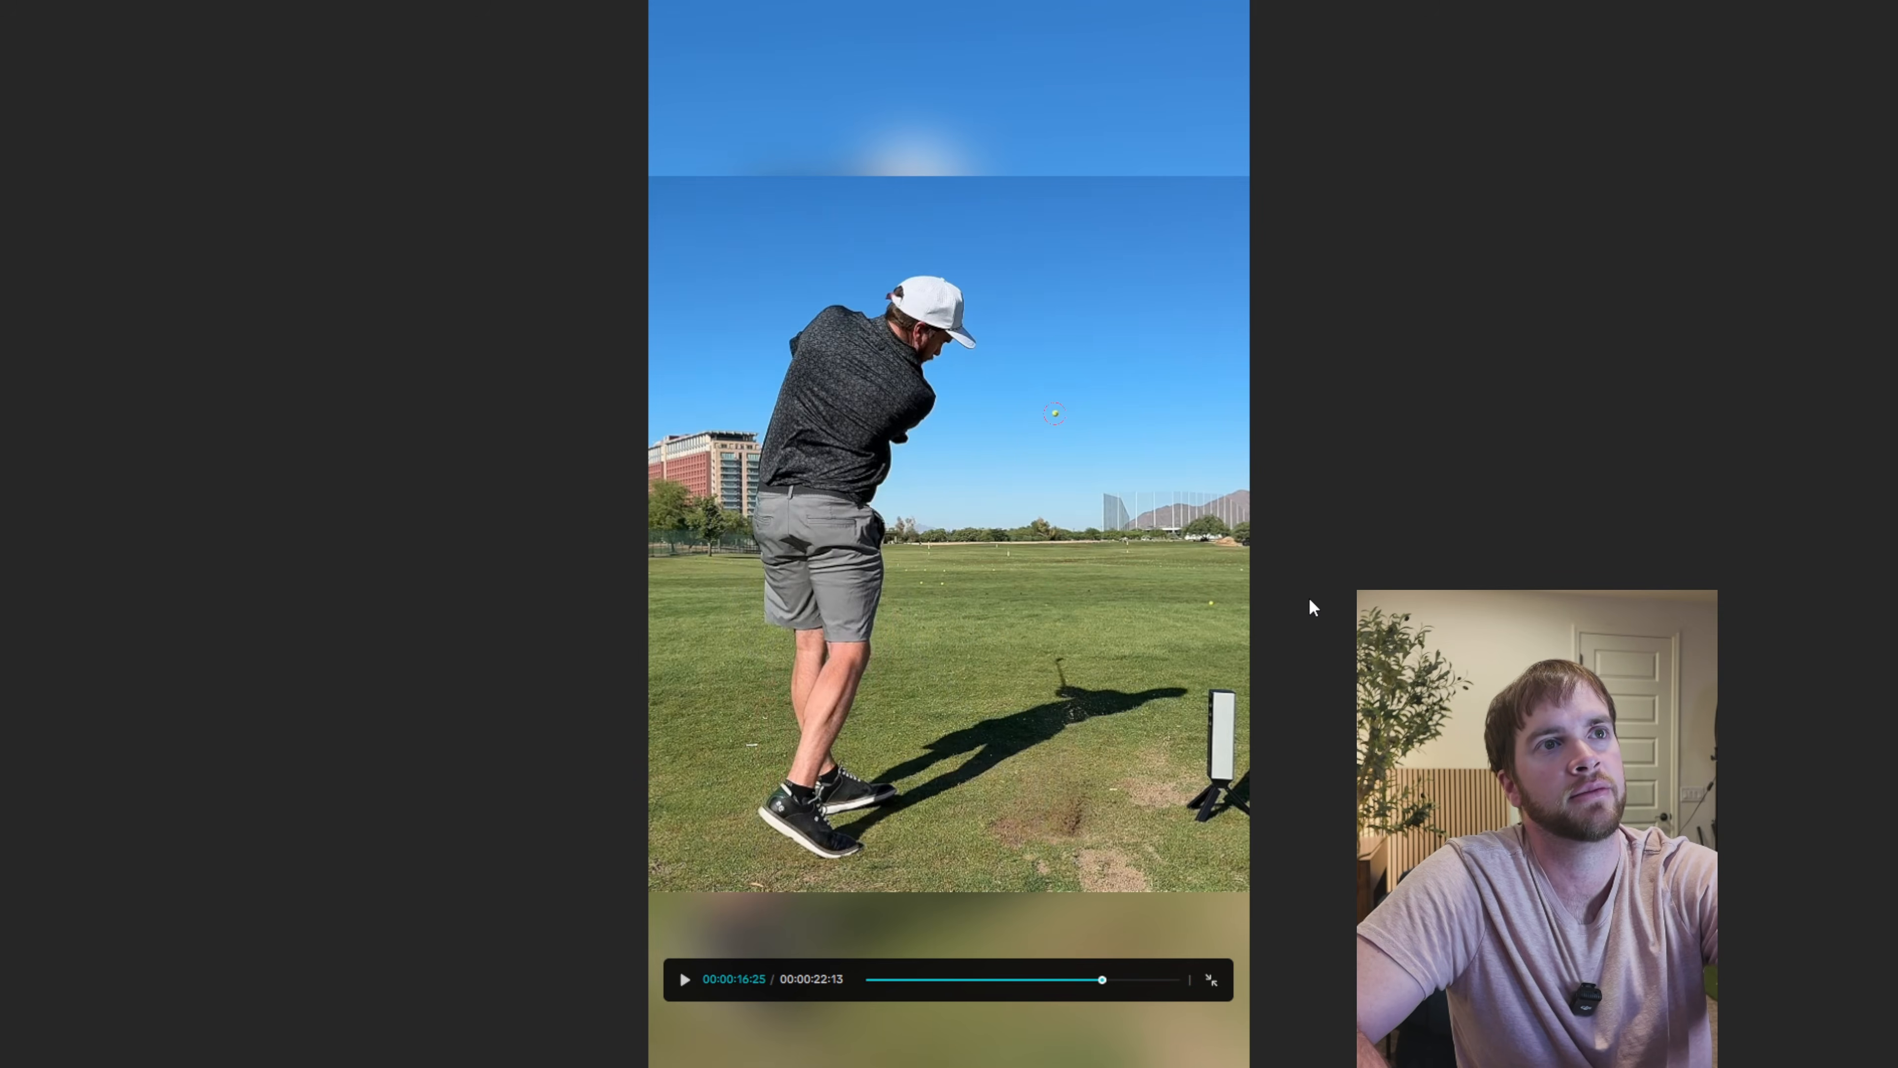
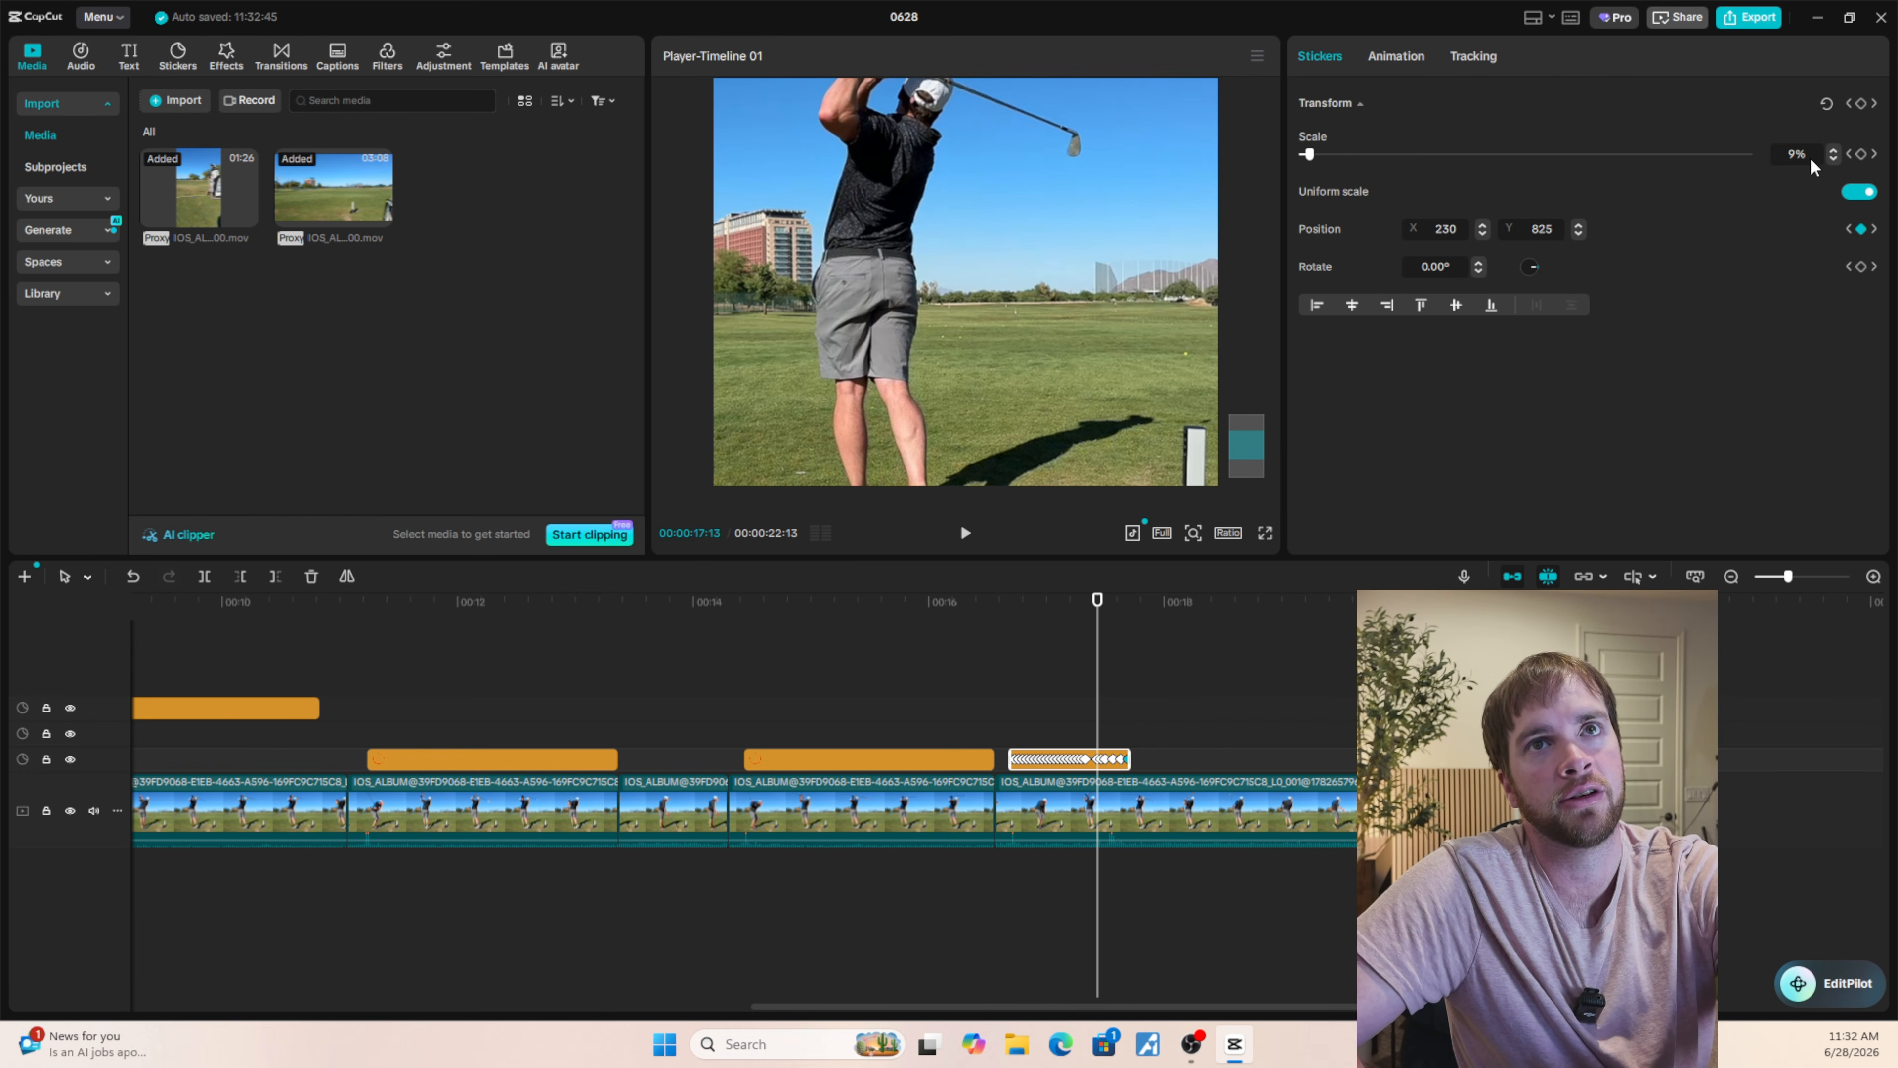
Step back through the last circle sticker to its first frame to examine how its scale changes.
{"action": "key", "text": "Left"}
{"action": "key", "text": "Left"}
{"action": "key", "text": "Left"}
{"action": "key", "text": "Left"}
{"action": "key", "text": "Left"}
{"action": "key", "text": "Left"}
{"action": "key", "text": "Left"}
{"action": "key", "text": "Left"}
{"action": "key", "text": "Left"}
{"action": "key", "text": "Left"}
{"action": "key", "text": "Left"}
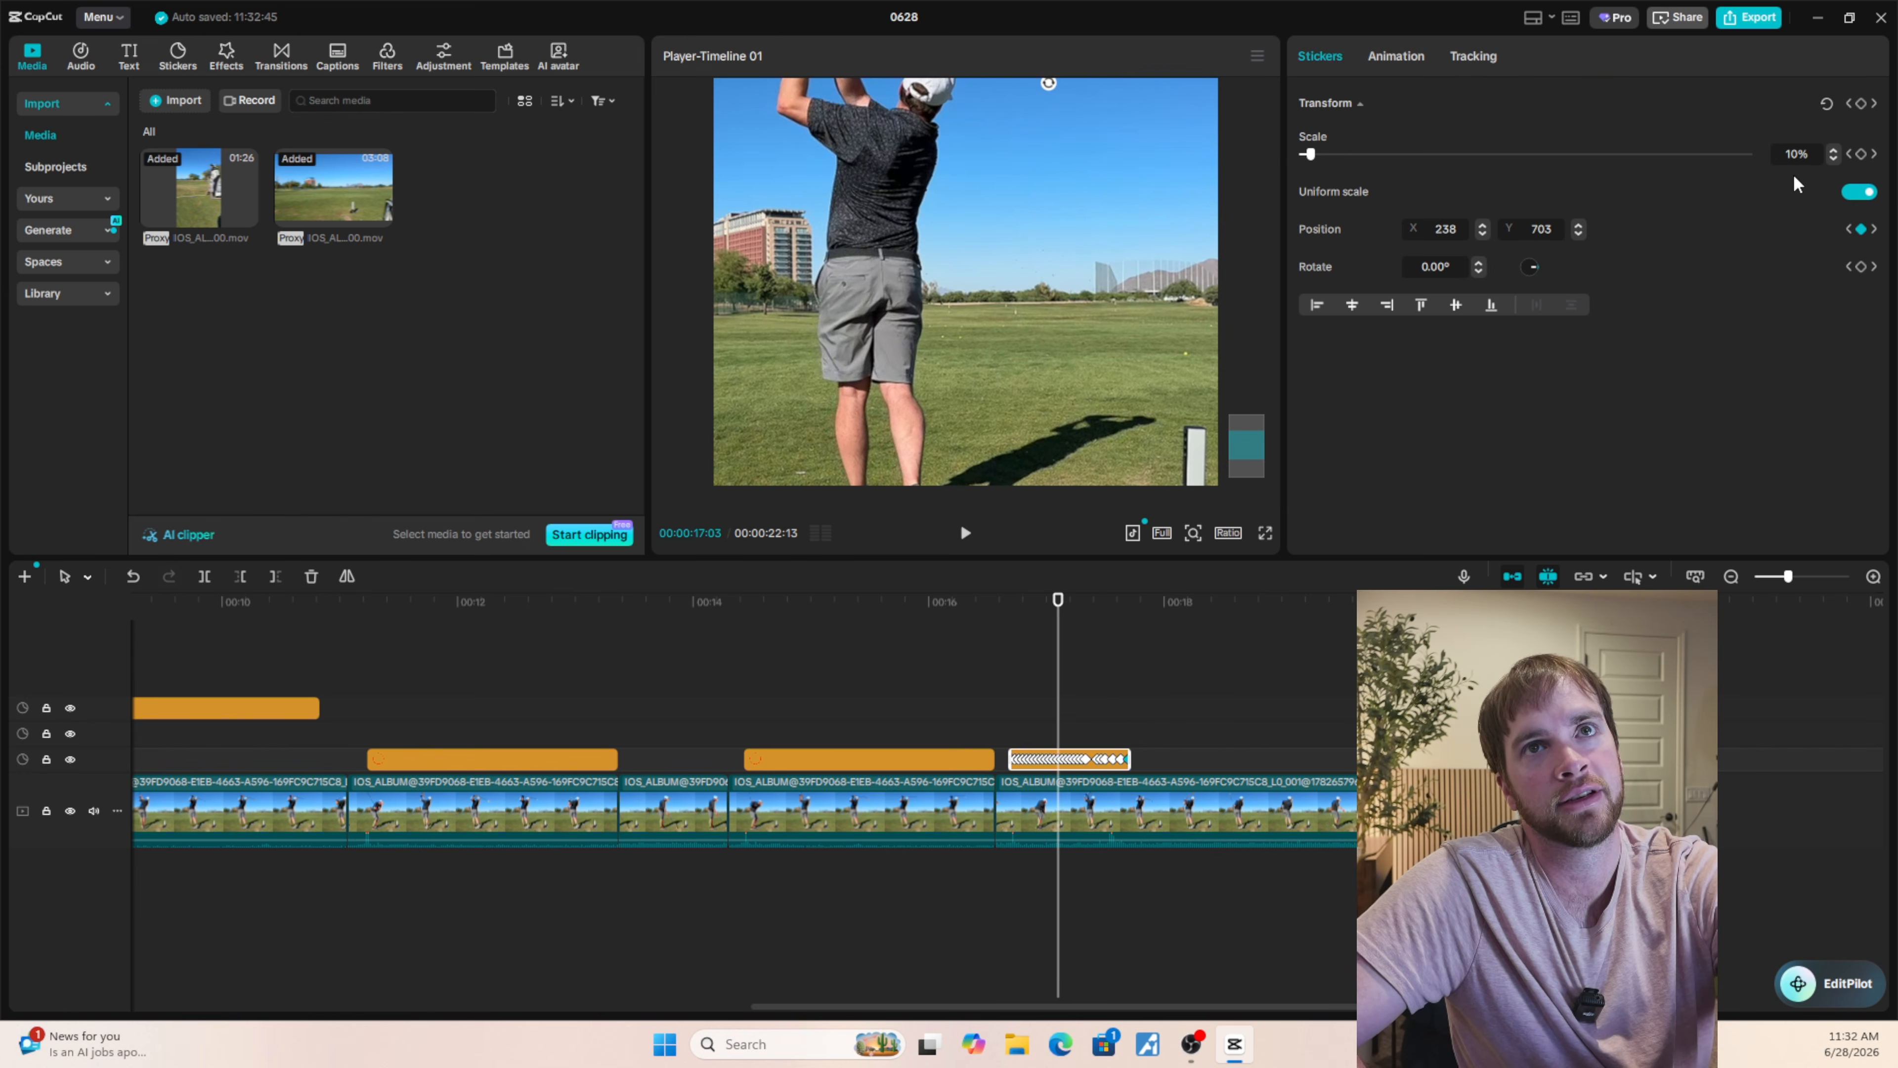
{"action": "key", "text": "Left"}
{"action": "key", "text": "Left"}
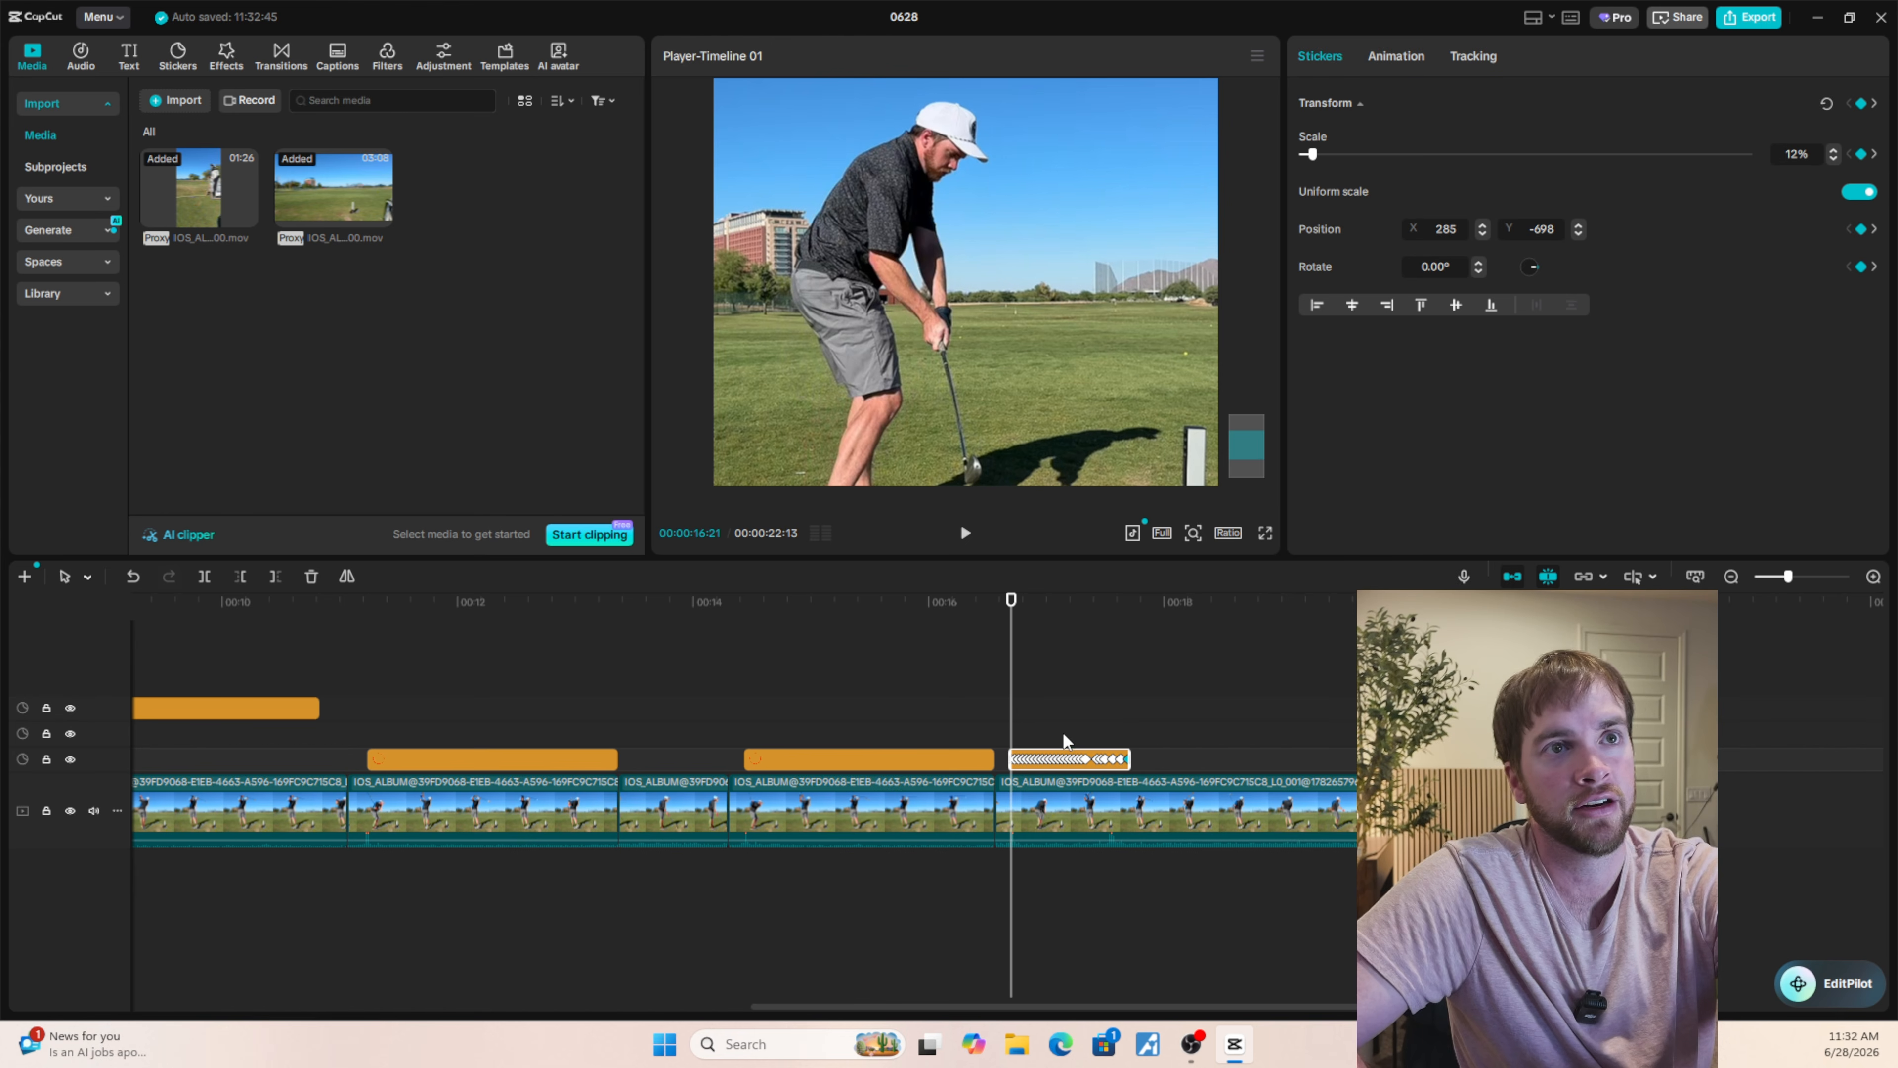
Play the last swing clip full screen from 00:00:16:19 to check the circle on the ball, and return to the editor.
{"action": "left_click_drag", "start_coordinate": [1016, 737], "coordinate": [1129, 725]}
{"action": "left_click", "coordinate": [1003, 736]}
{"action": "left_click", "coordinate": [1263, 532]}
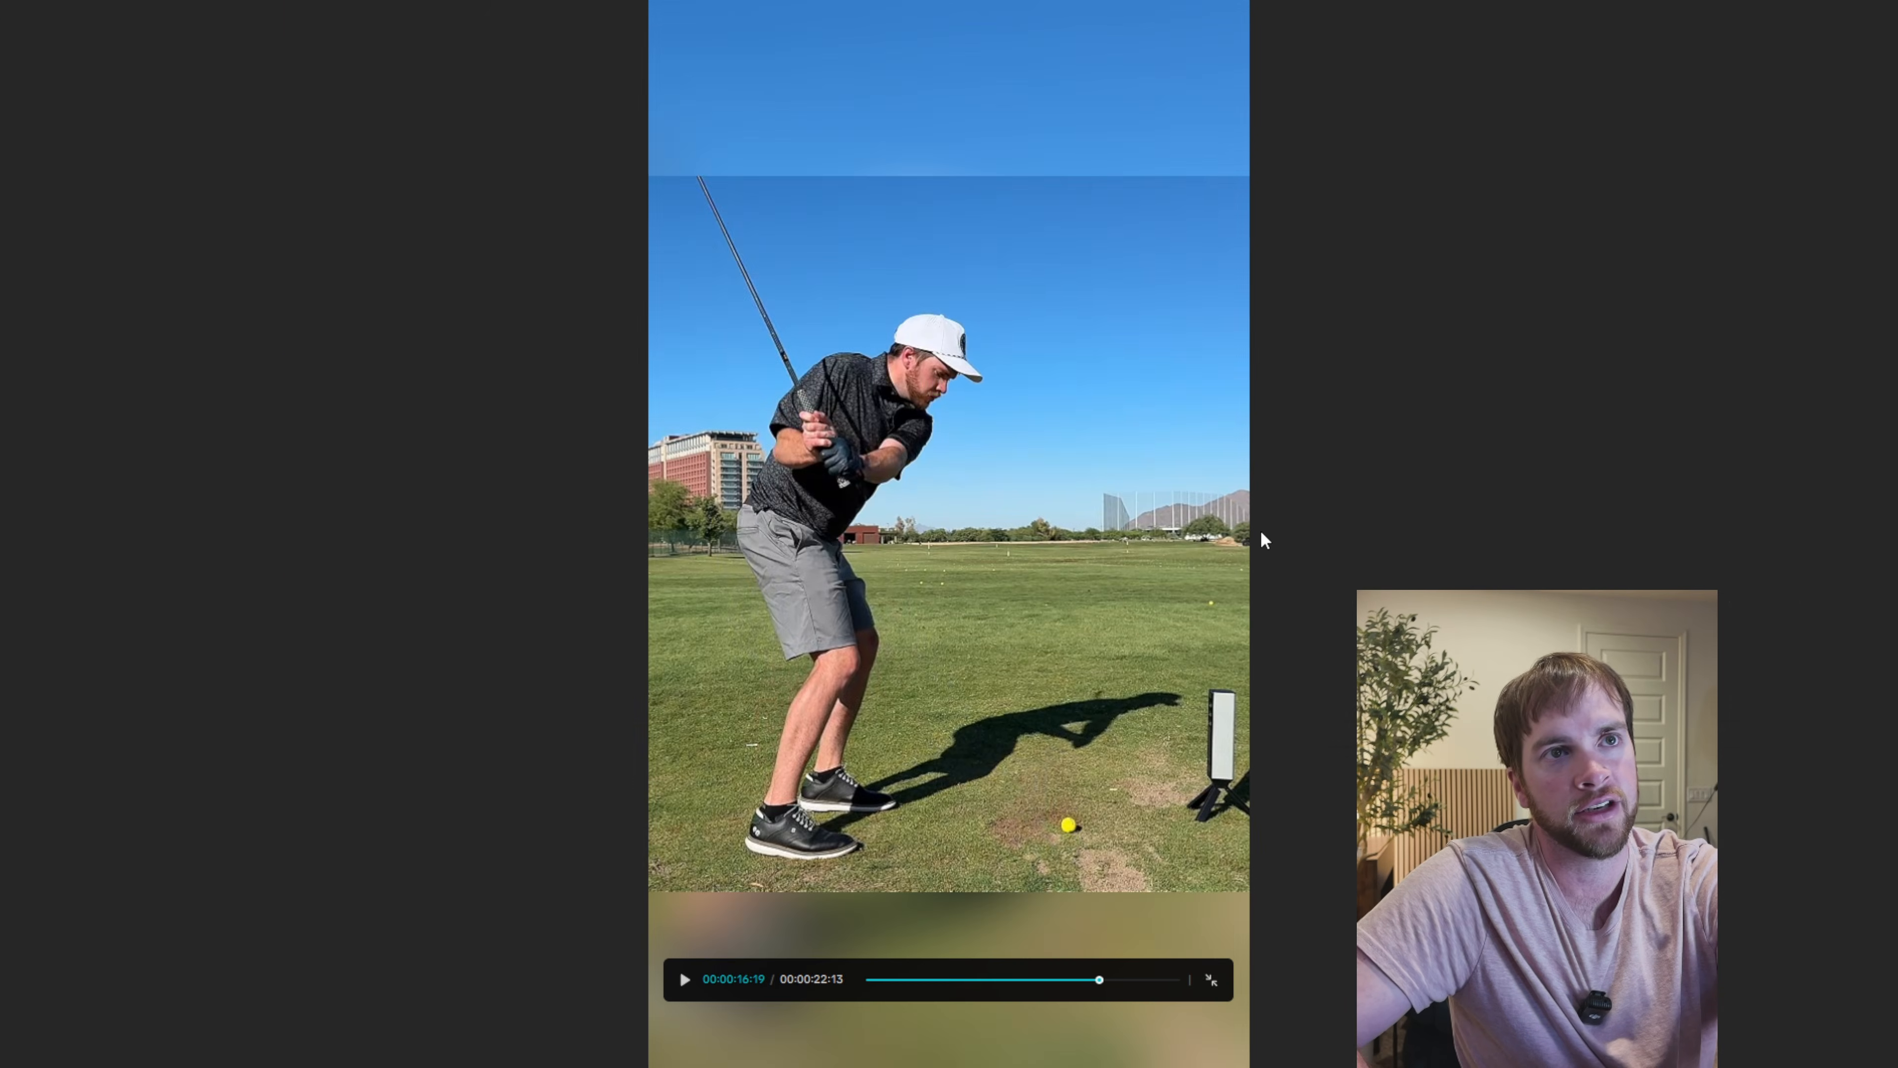
{"action": "key", "text": "Right"}
{"action": "key", "text": "Right"}
{"action": "key", "text": "Right"}
{"action": "key", "text": "Right"}
{"action": "key", "text": "Right"}
{"action": "key", "text": "space"}
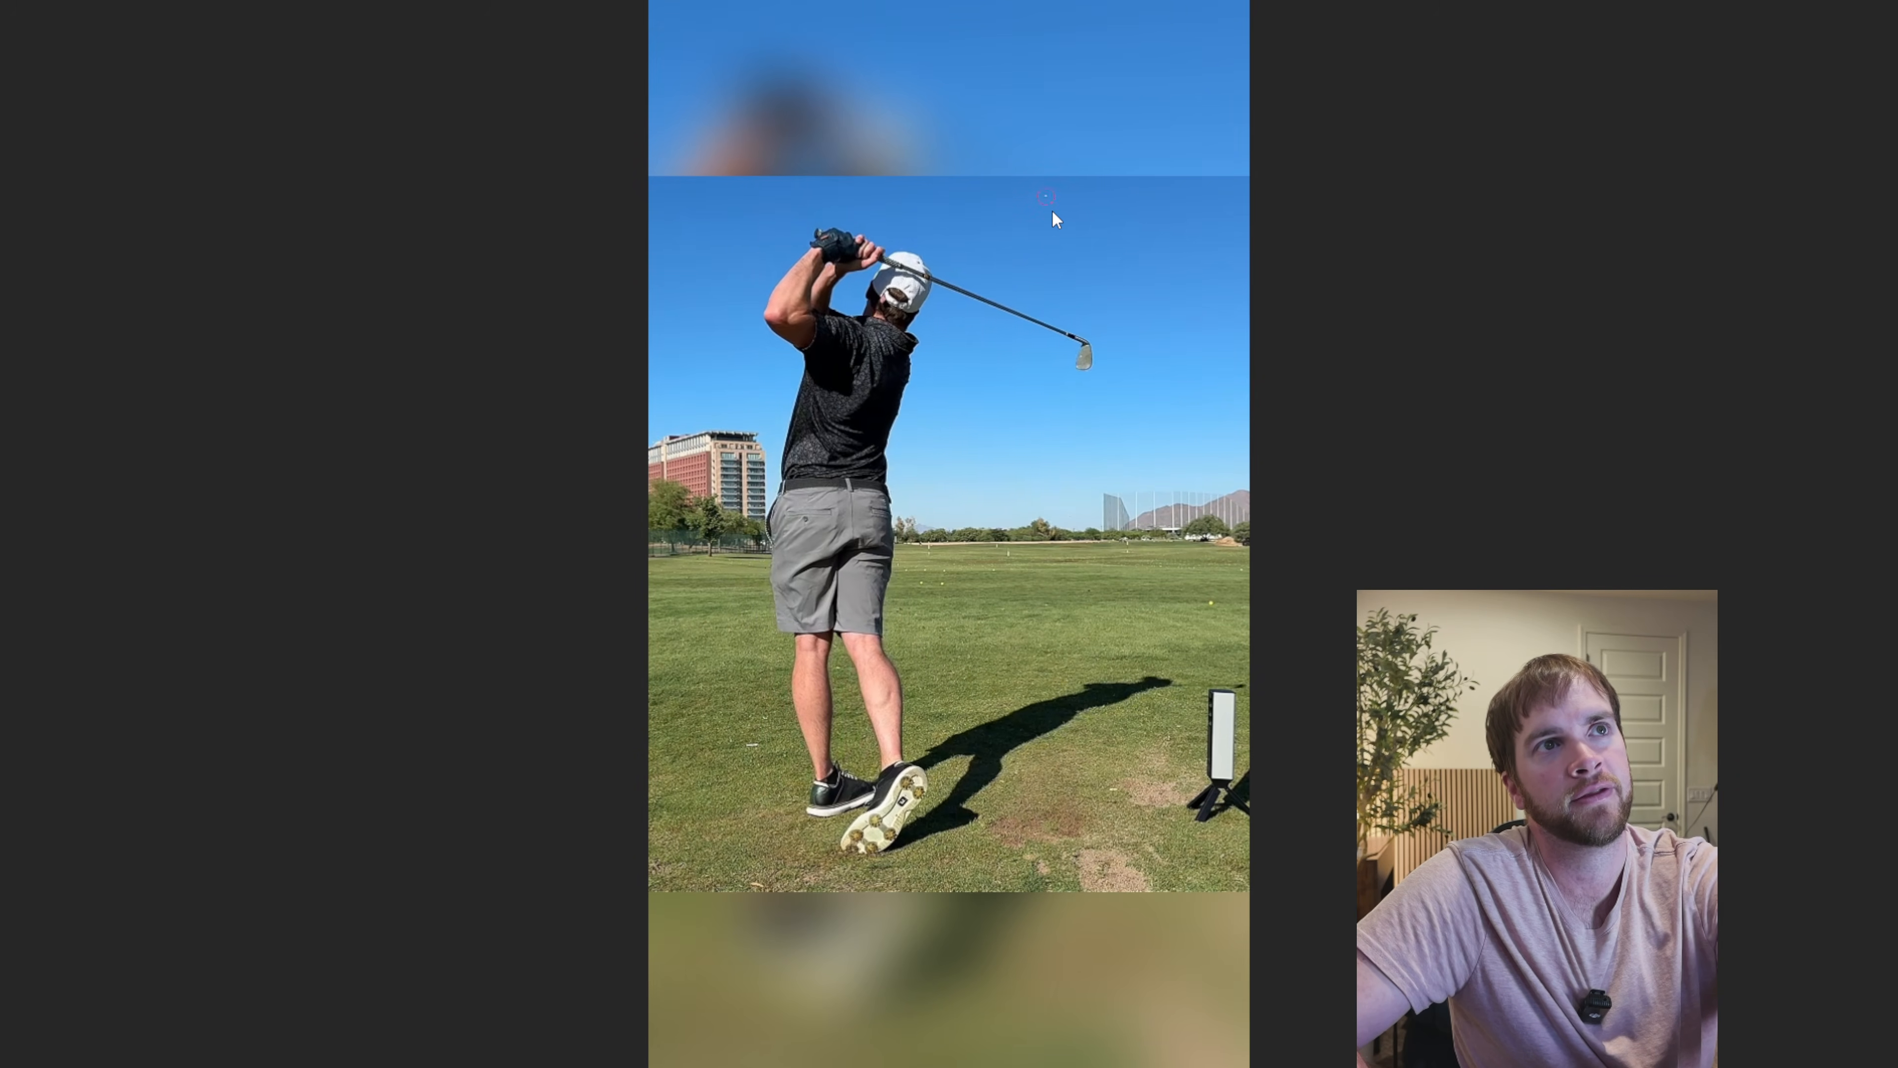
{"action": "key", "text": "Escape"}
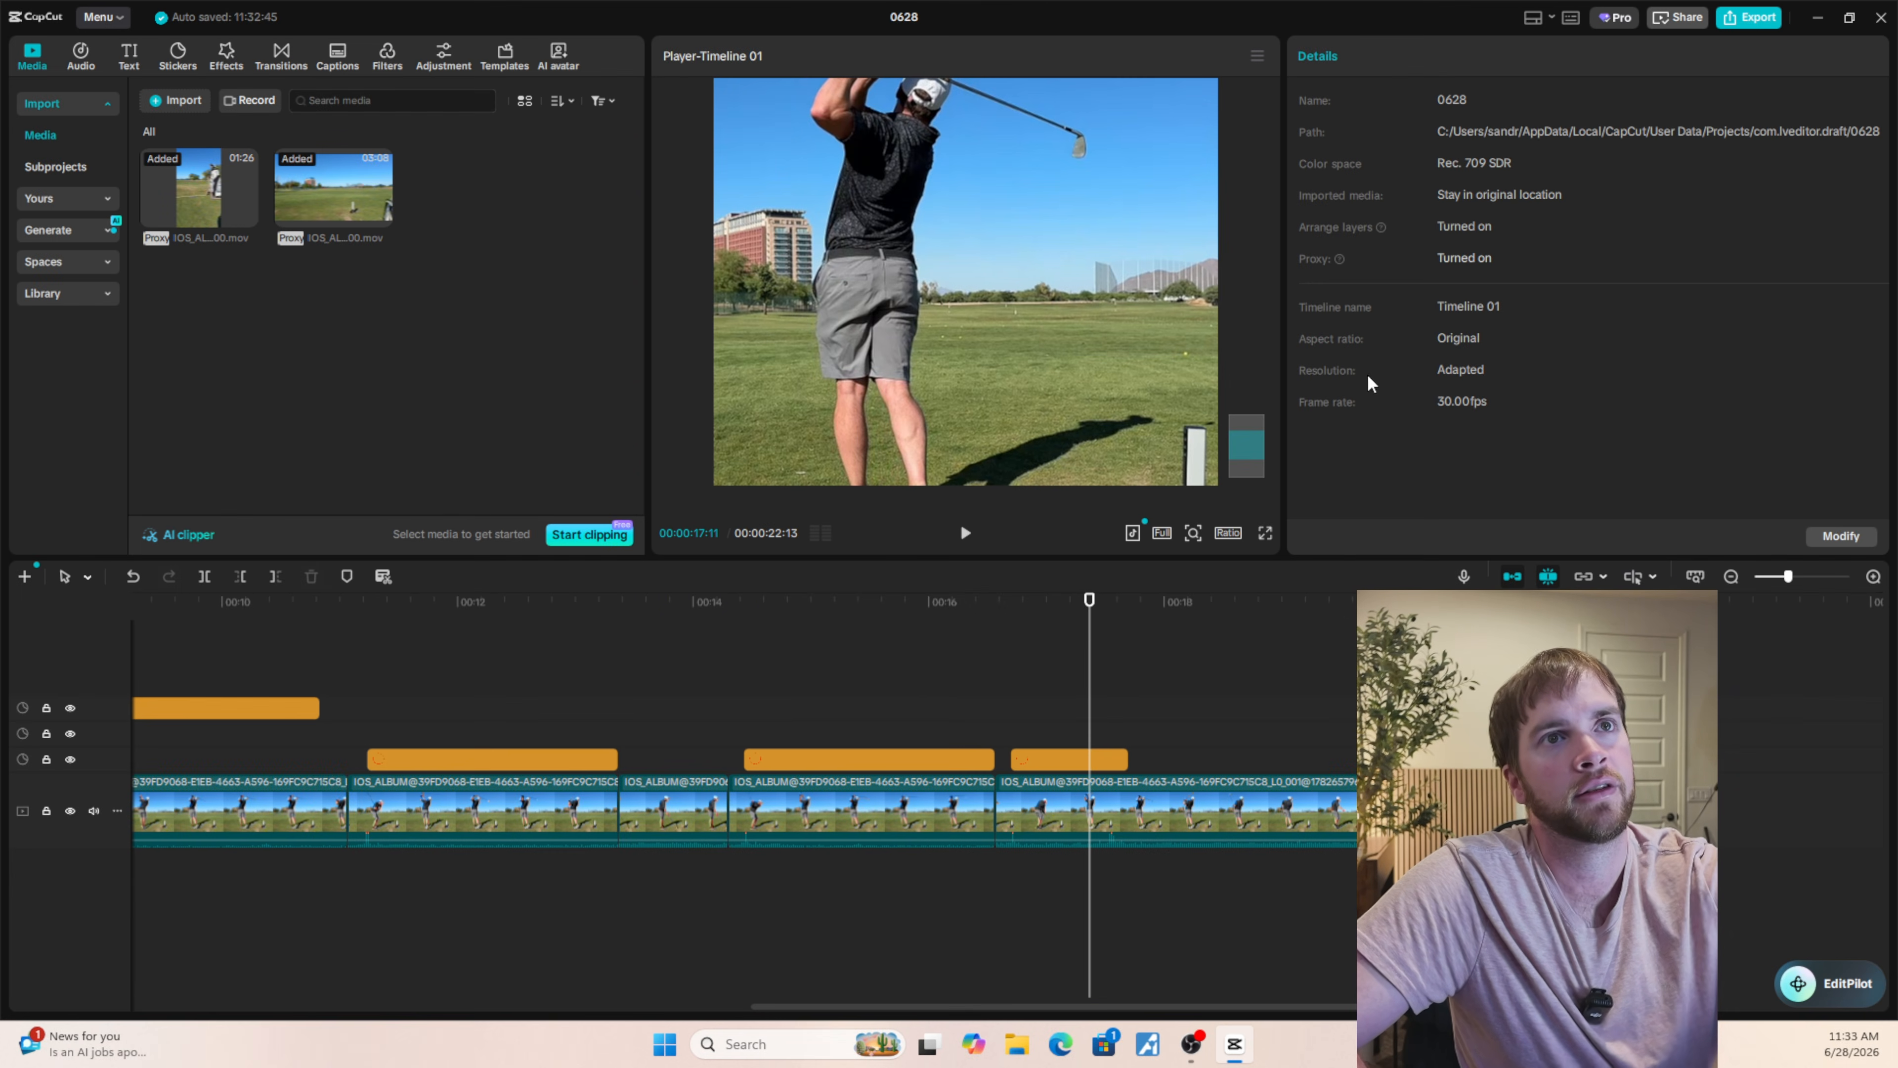
Set the last circle sticker's scale at 00:00:17:21 to 4% and replay the swing full screen from 00:00:16:19.
{"action": "left_click", "coordinate": [1091, 757]}
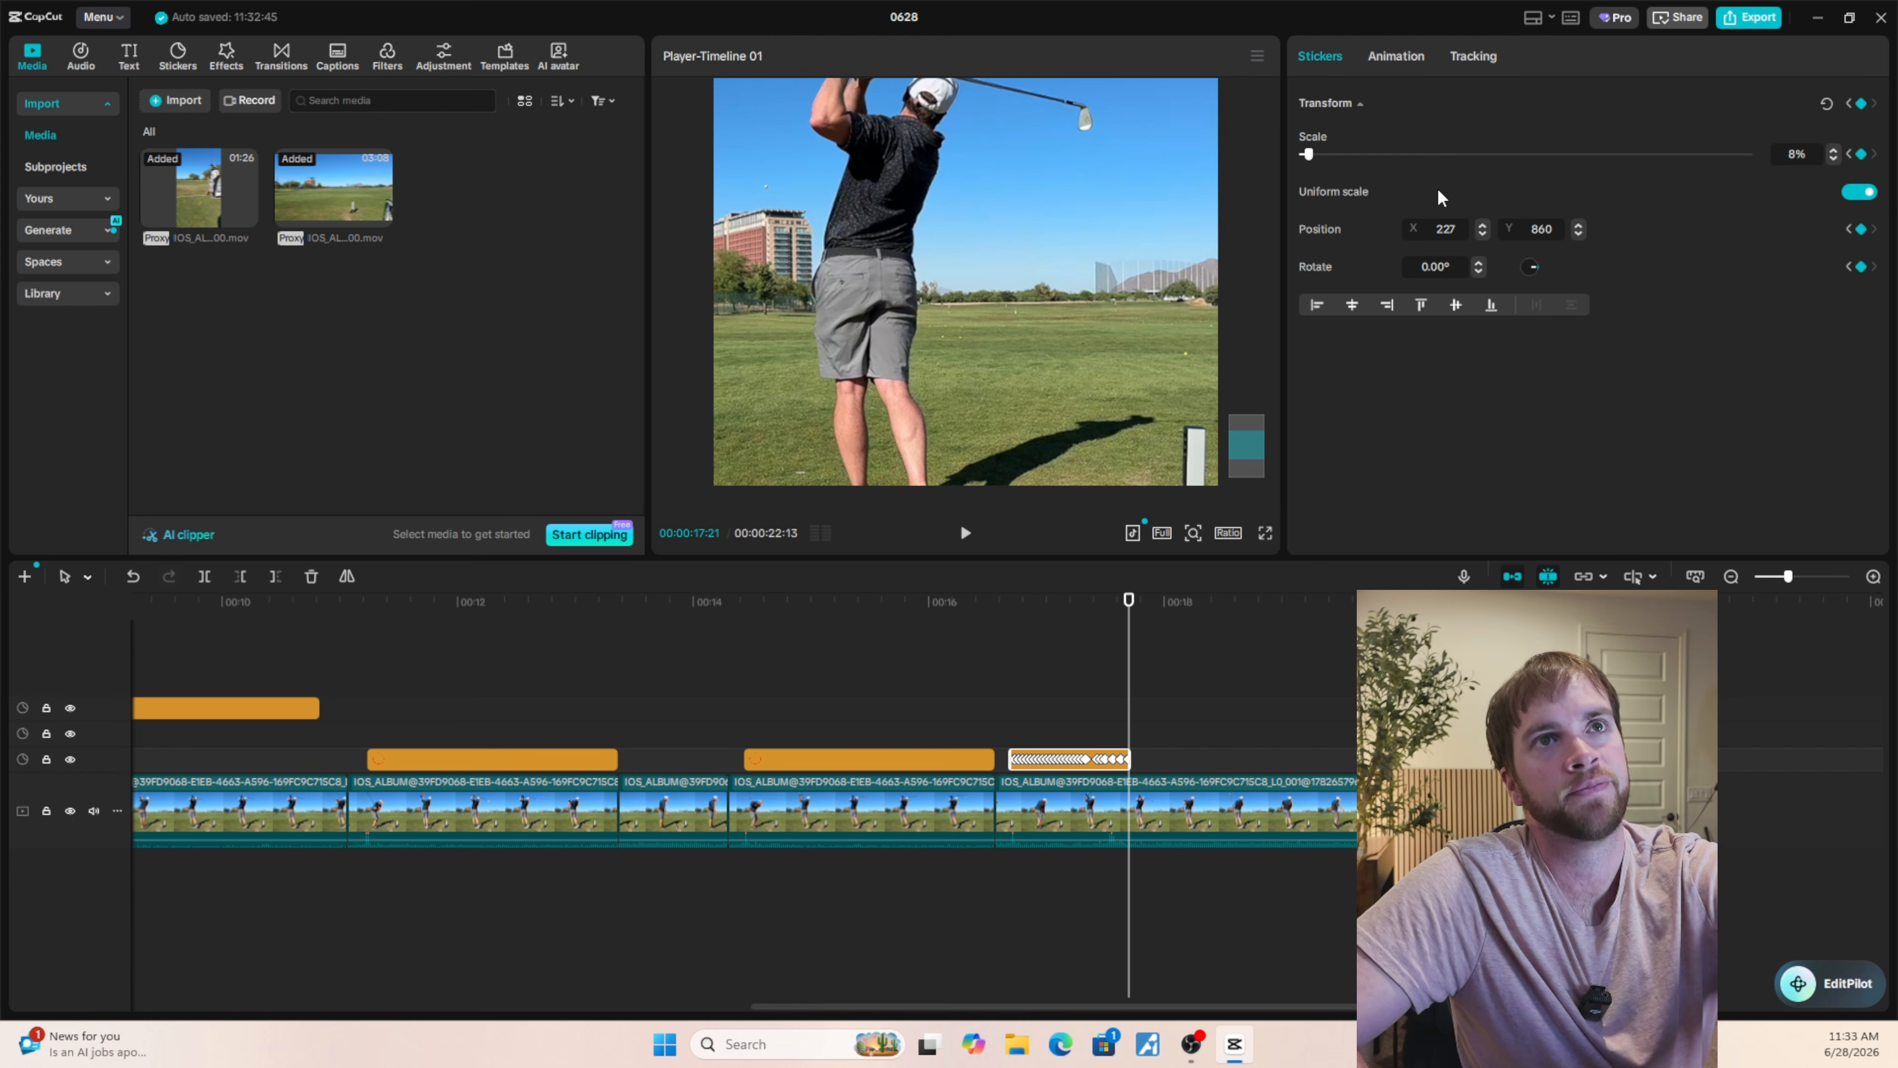
{"action": "left_click", "coordinate": [1833, 159]}
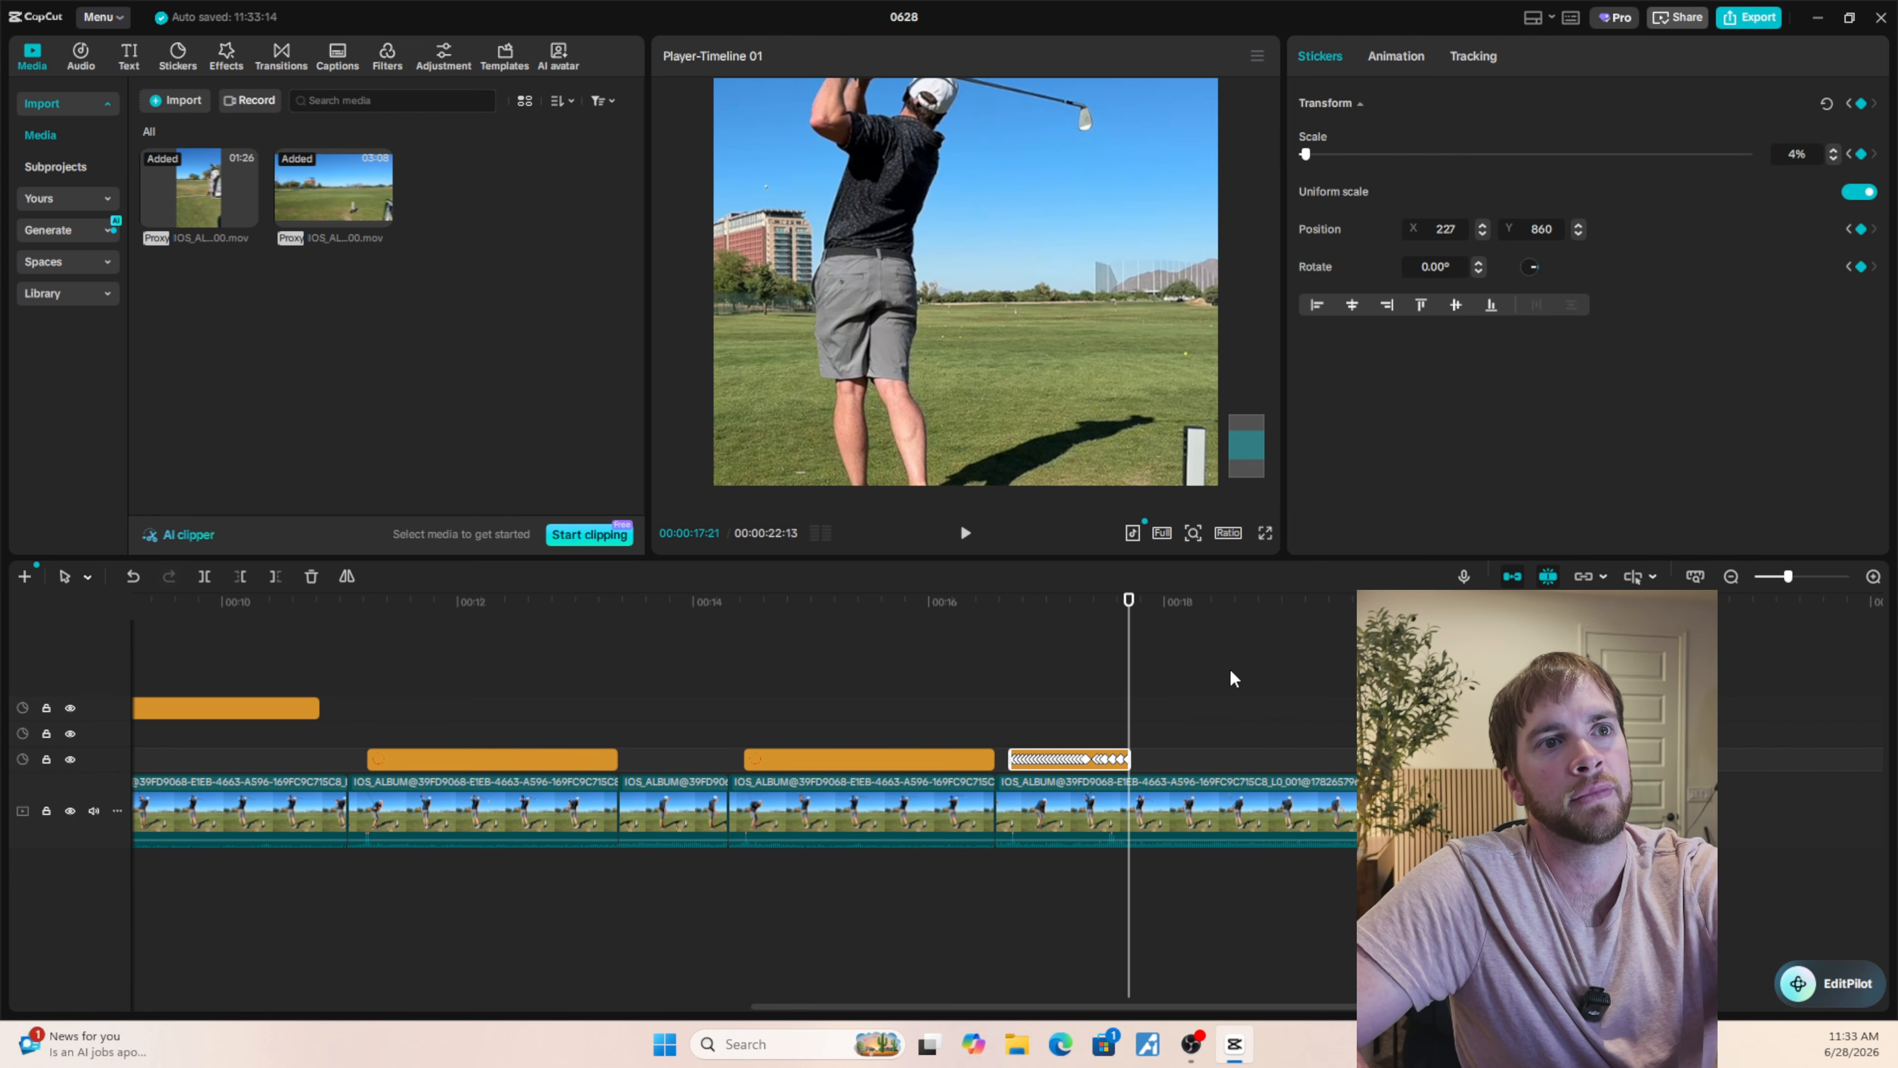
{"action": "left_click", "coordinate": [1005, 725]}
{"action": "left_click", "coordinate": [1264, 533]}
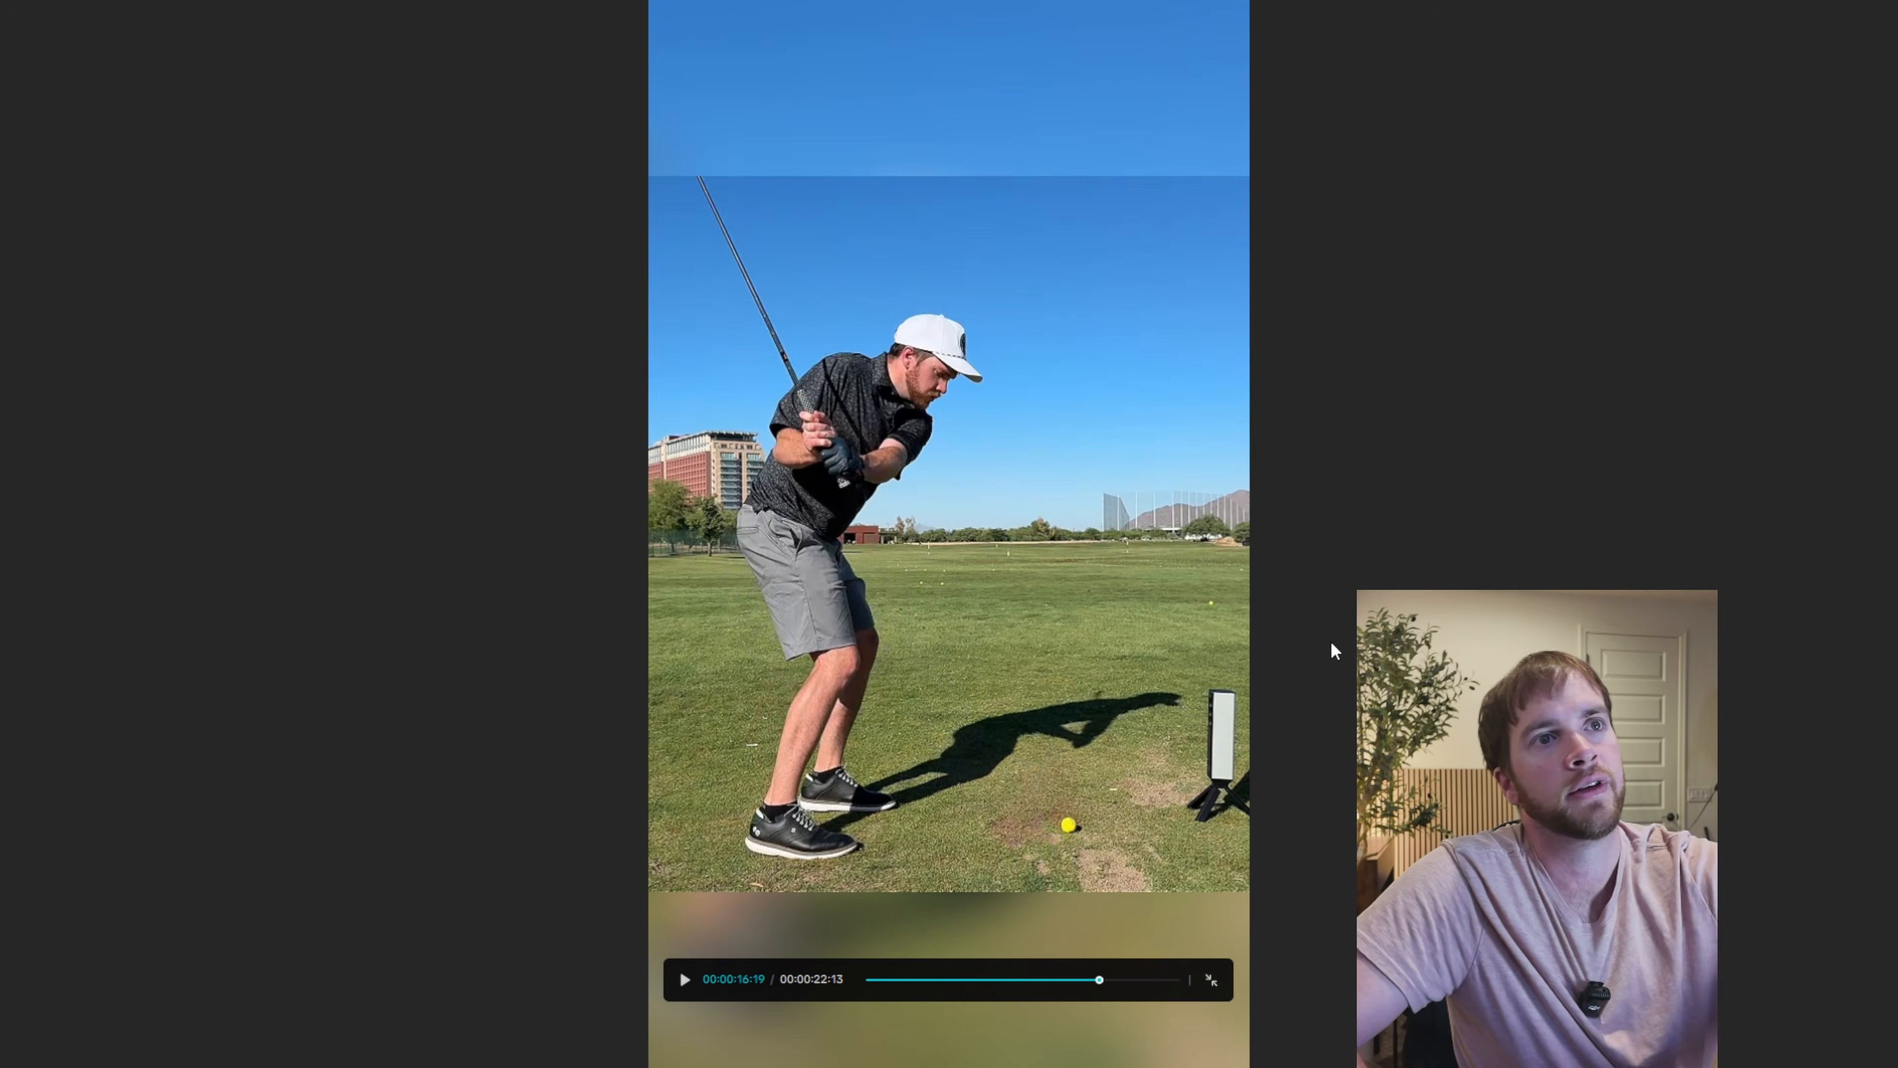
{"action": "key", "text": "space"}
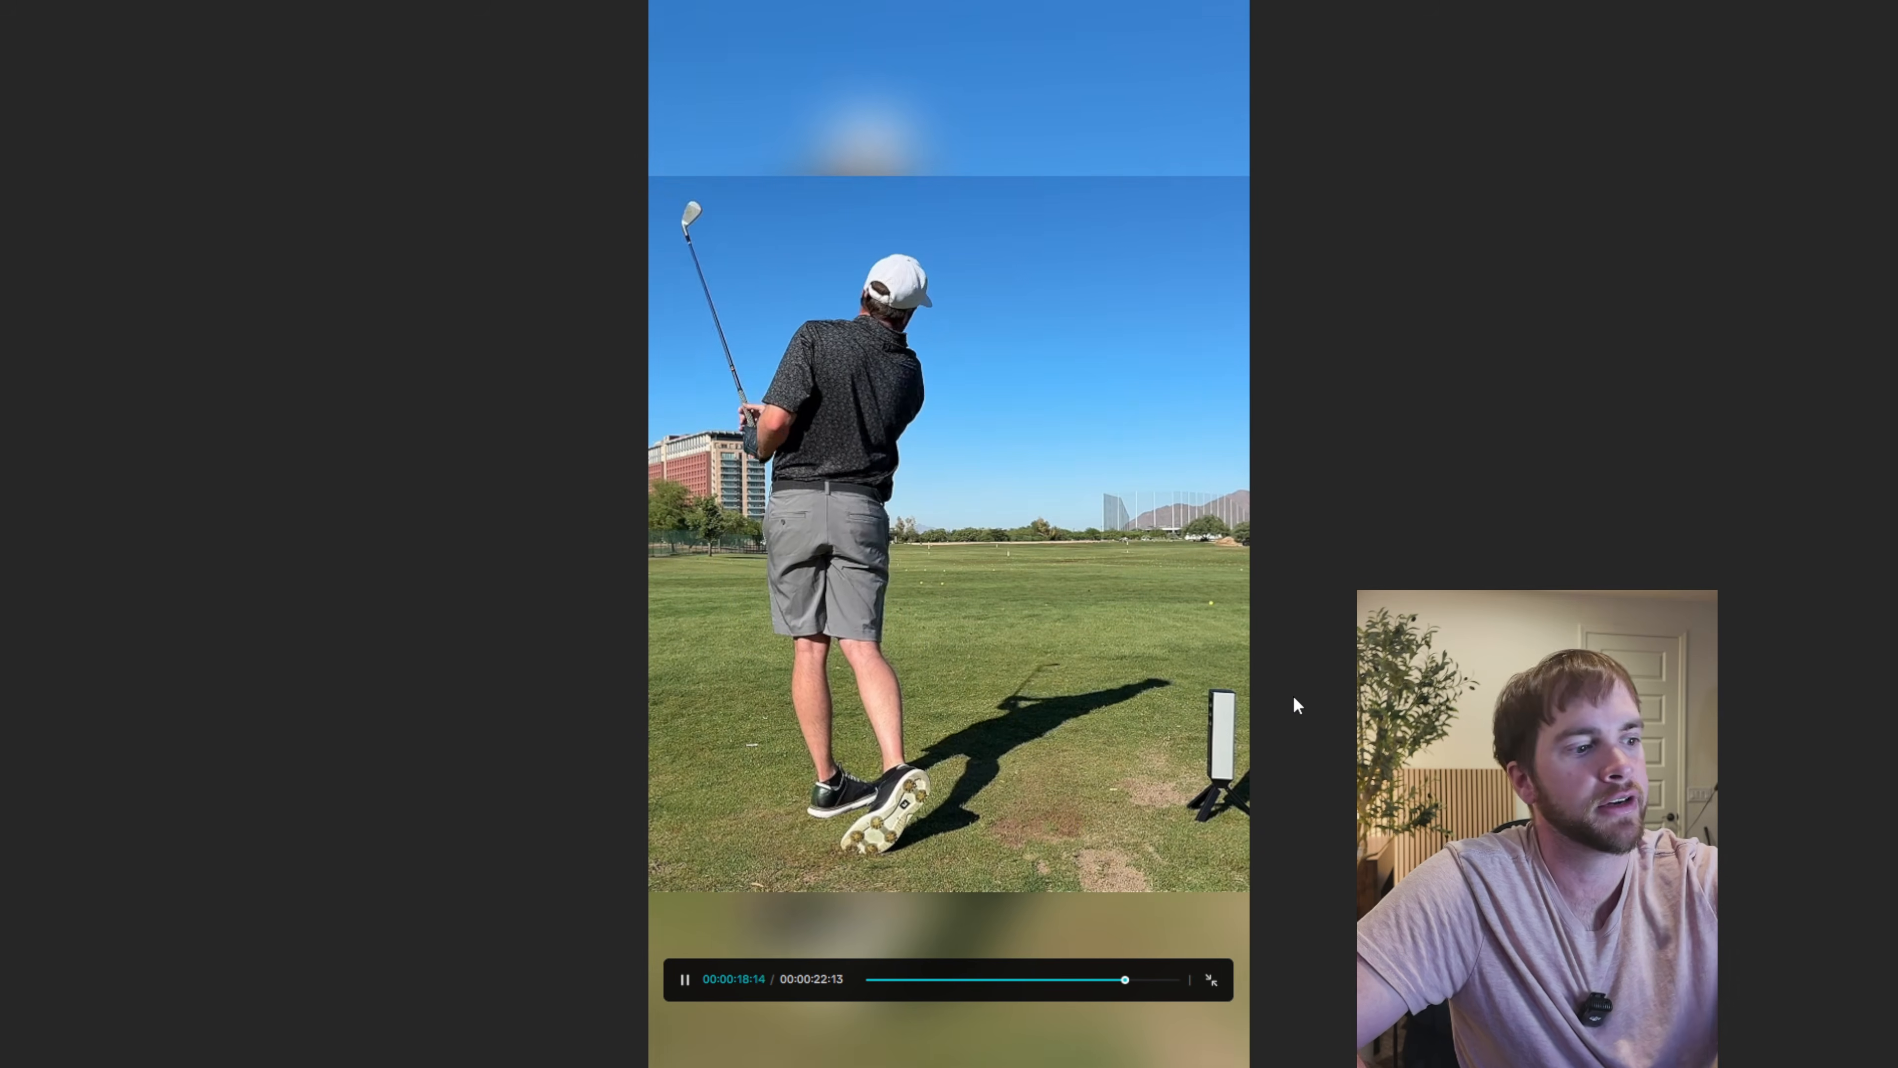
{"action": "key", "text": "Escape"}
{"action": "left_click", "coordinate": [1030, 716]}
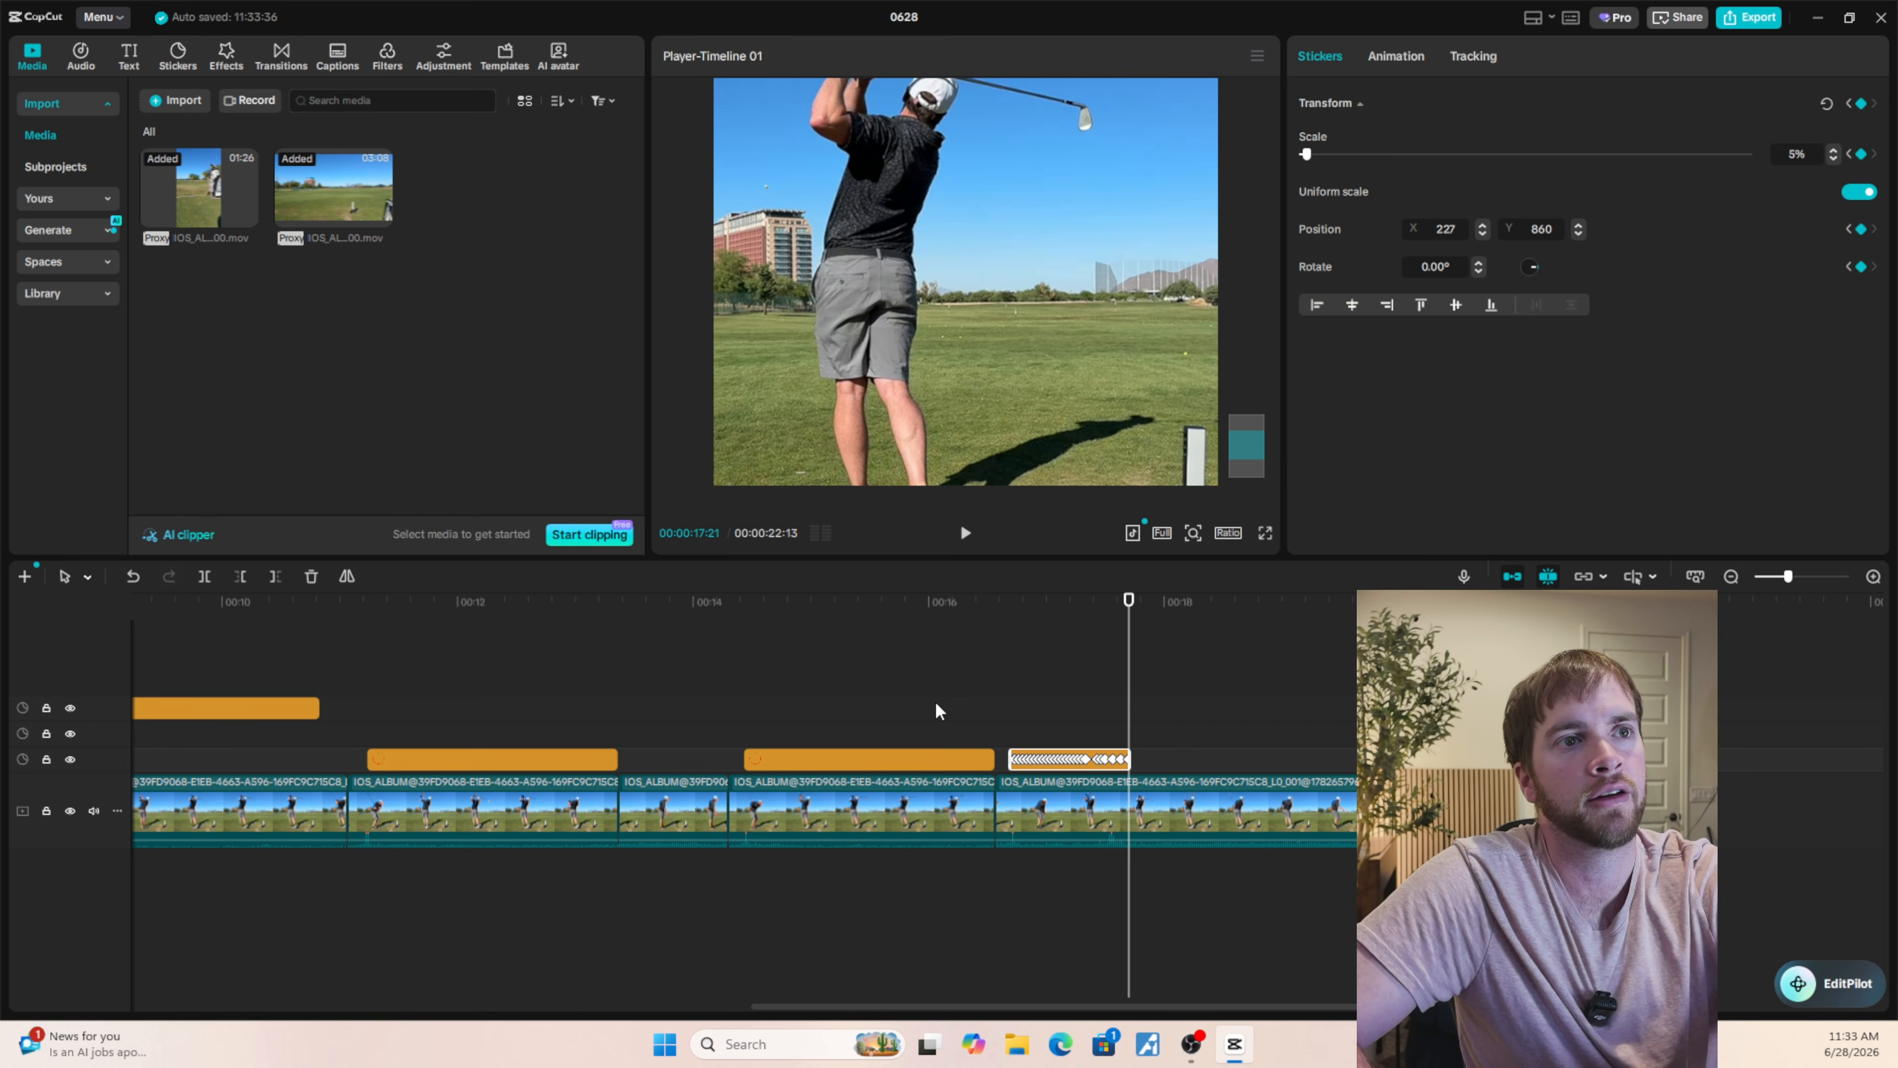
Keyframe a smaller scale on the circle sticker of the preceding swing at its last frame, 00:00:16:17.
{"action": "left_click", "coordinate": [935, 711]}
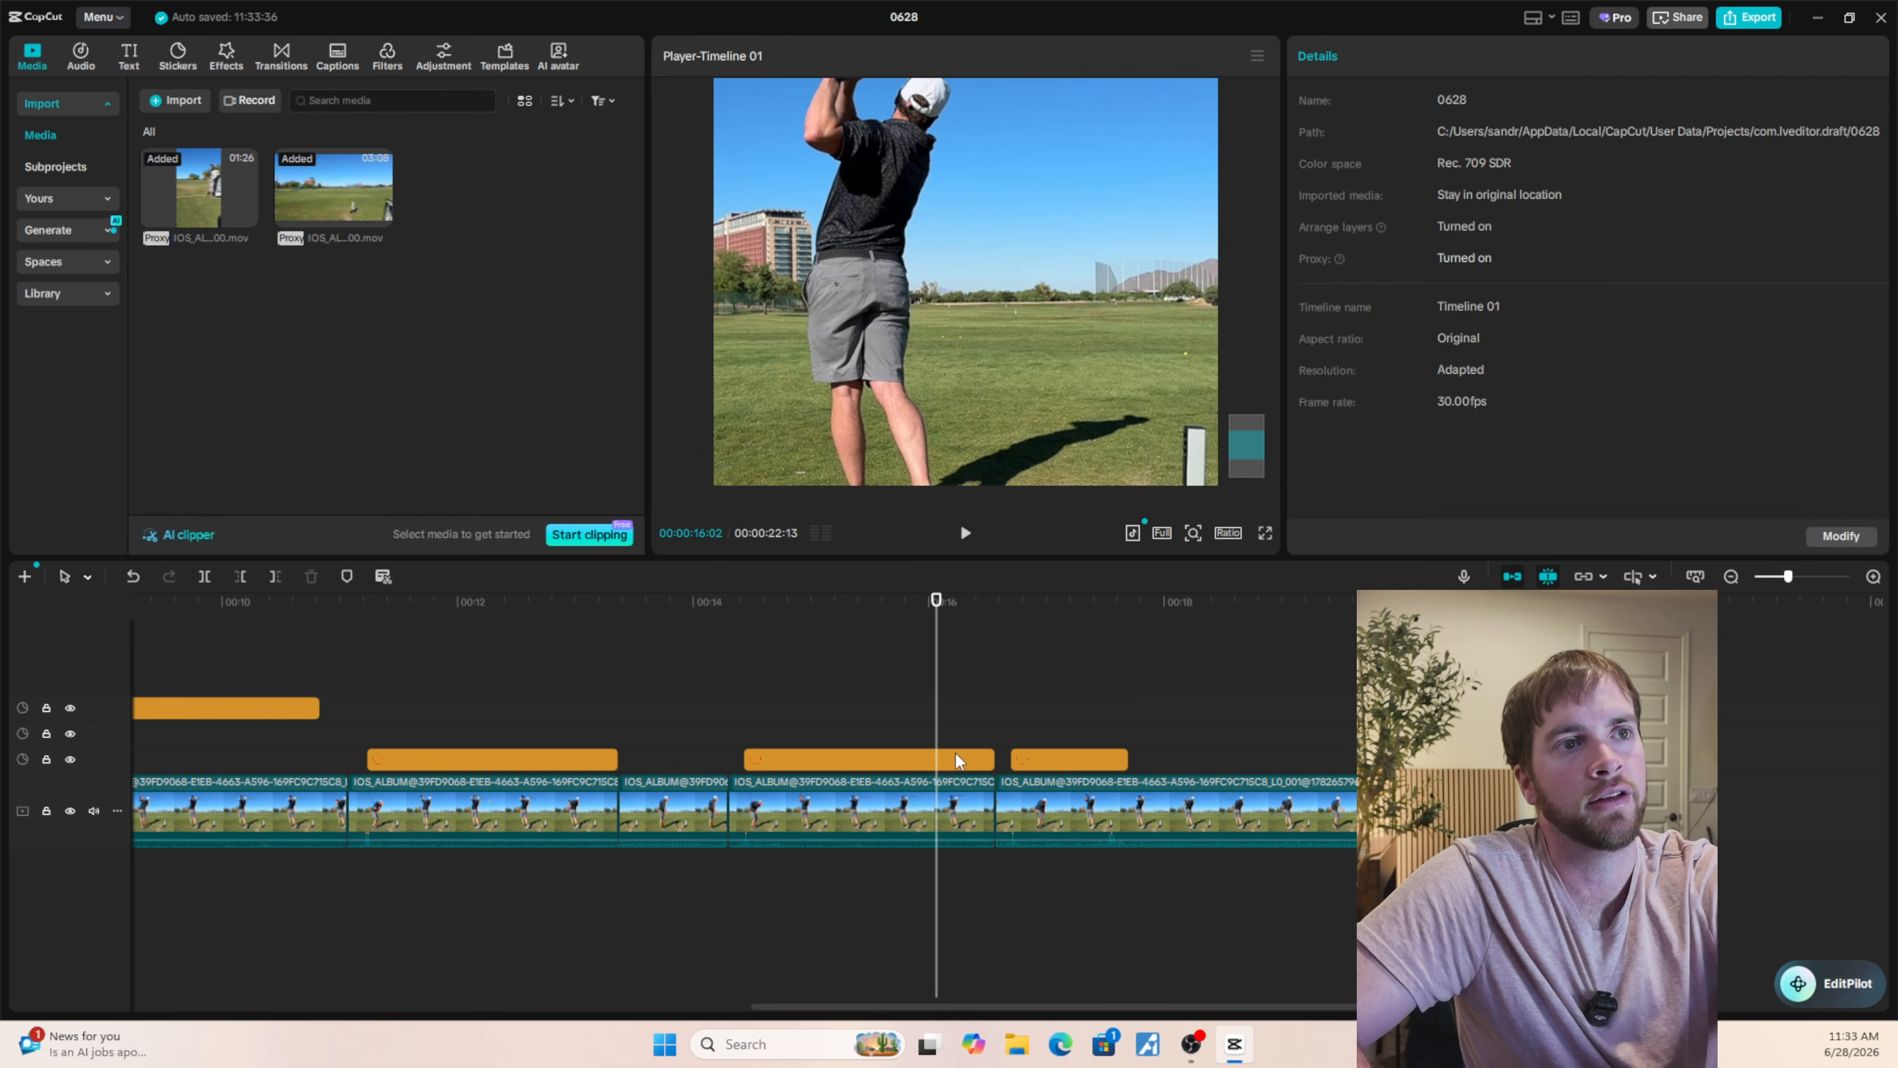
{"action": "left_click", "coordinate": [959, 761]}
{"action": "left_click_drag", "start_coordinate": [998, 767], "coordinate": [998, 770]}
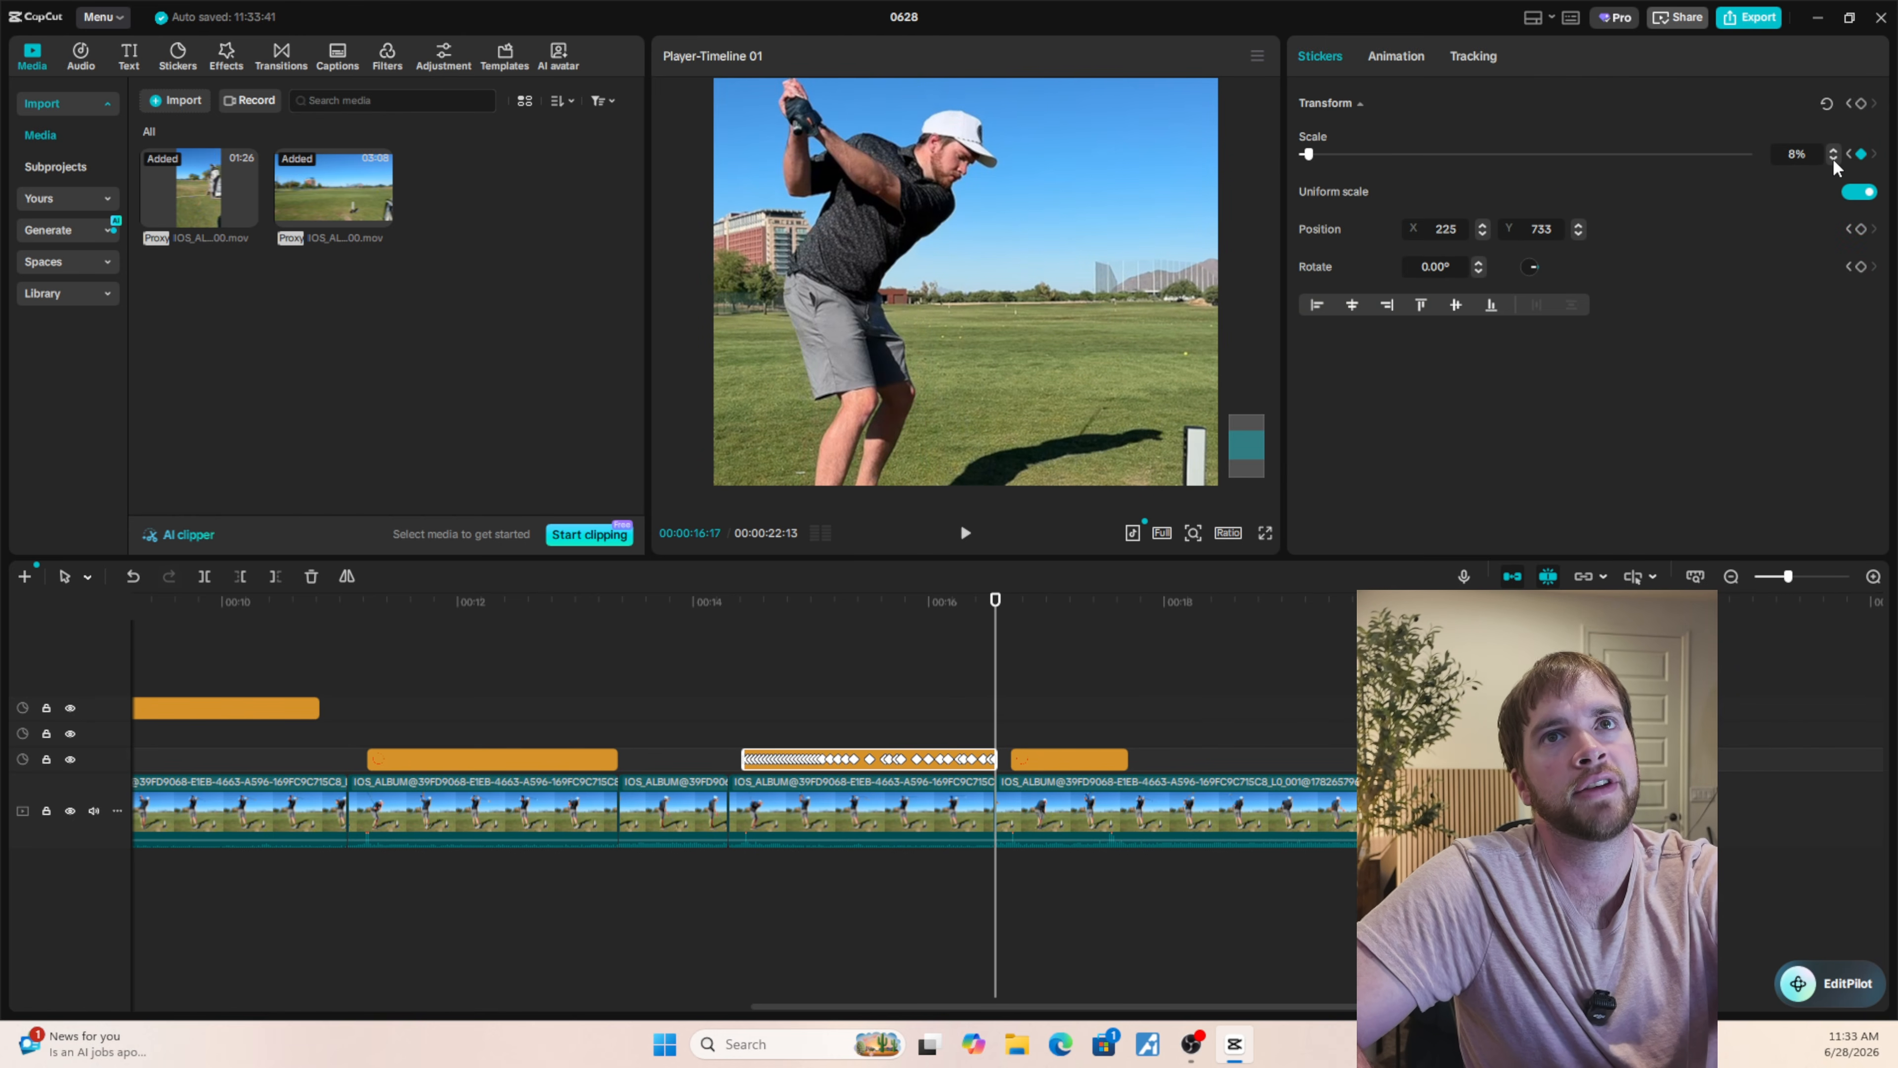
Set the scale to 5% at the last frame of the circle stickers ending at 00:00:13:11 and 00:00:10:25.
{"action": "left_click", "coordinate": [540, 724]}
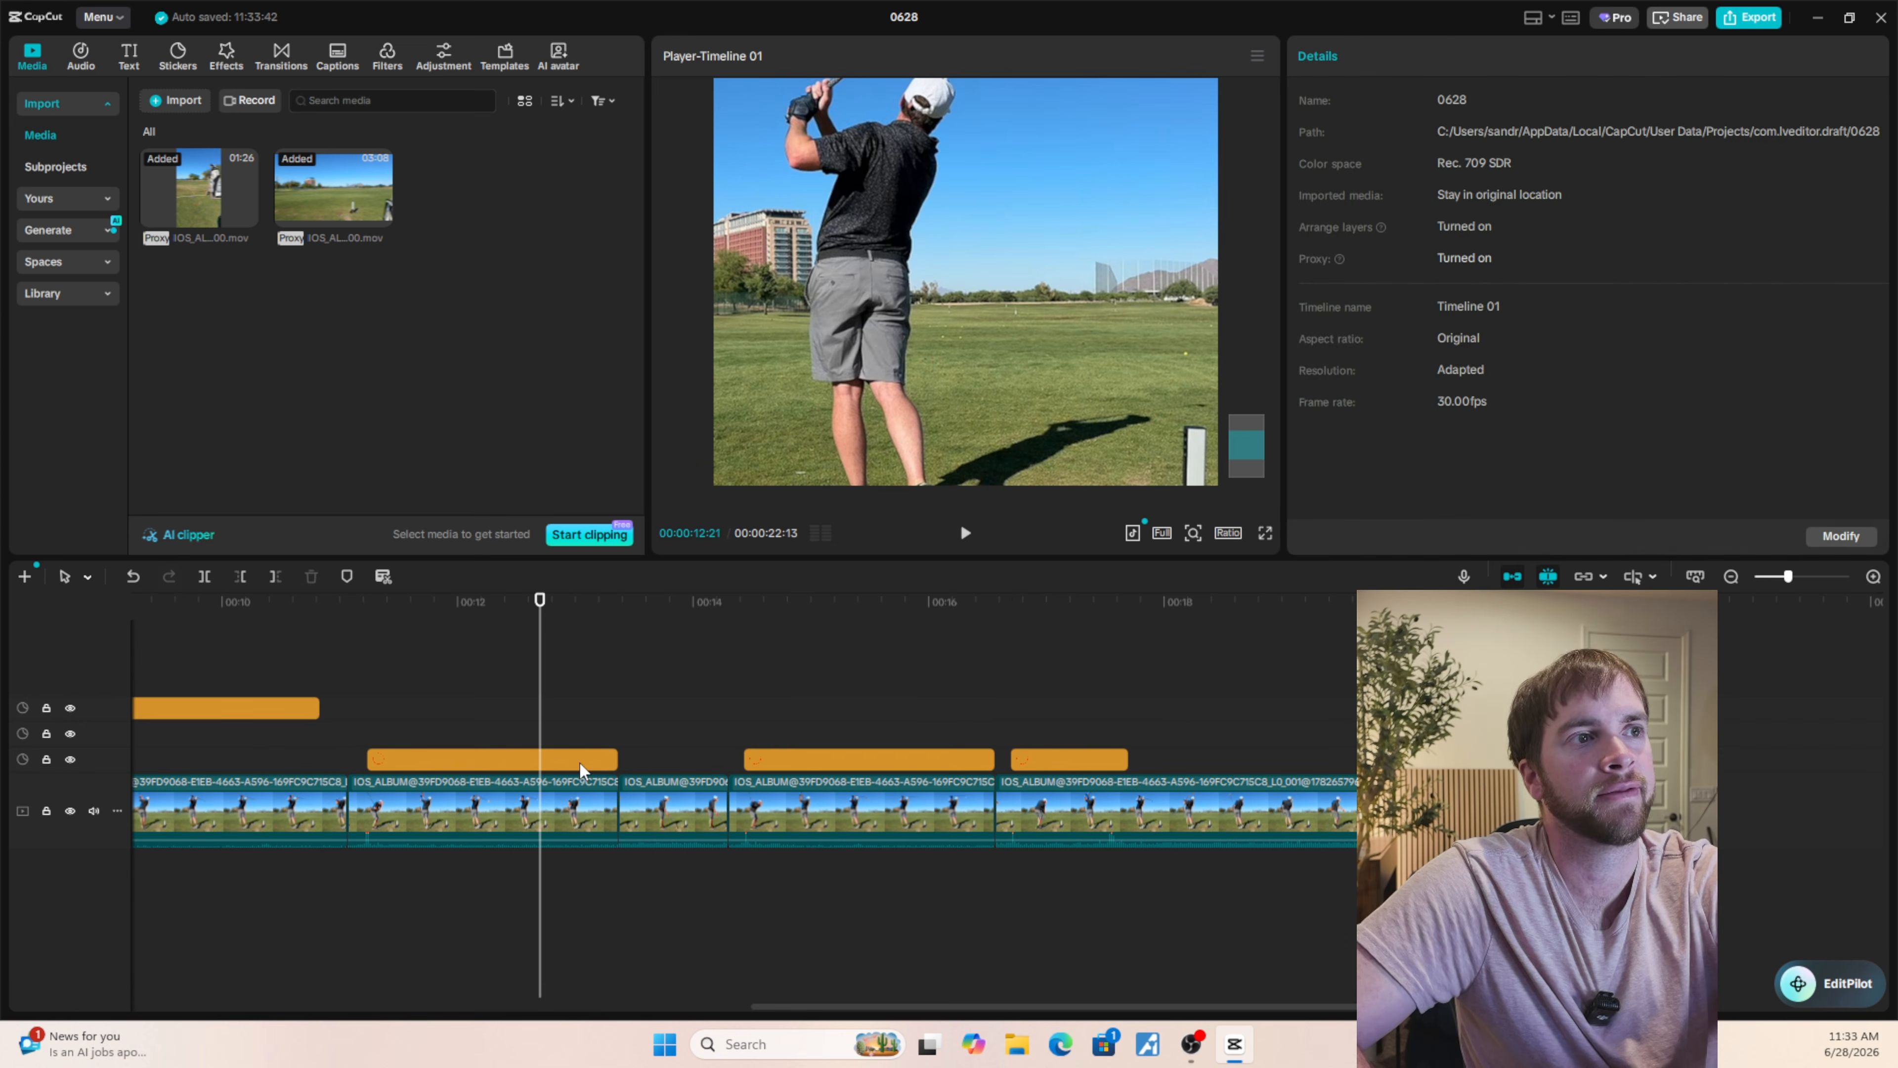
{"action": "left_click", "coordinate": [593, 758]}
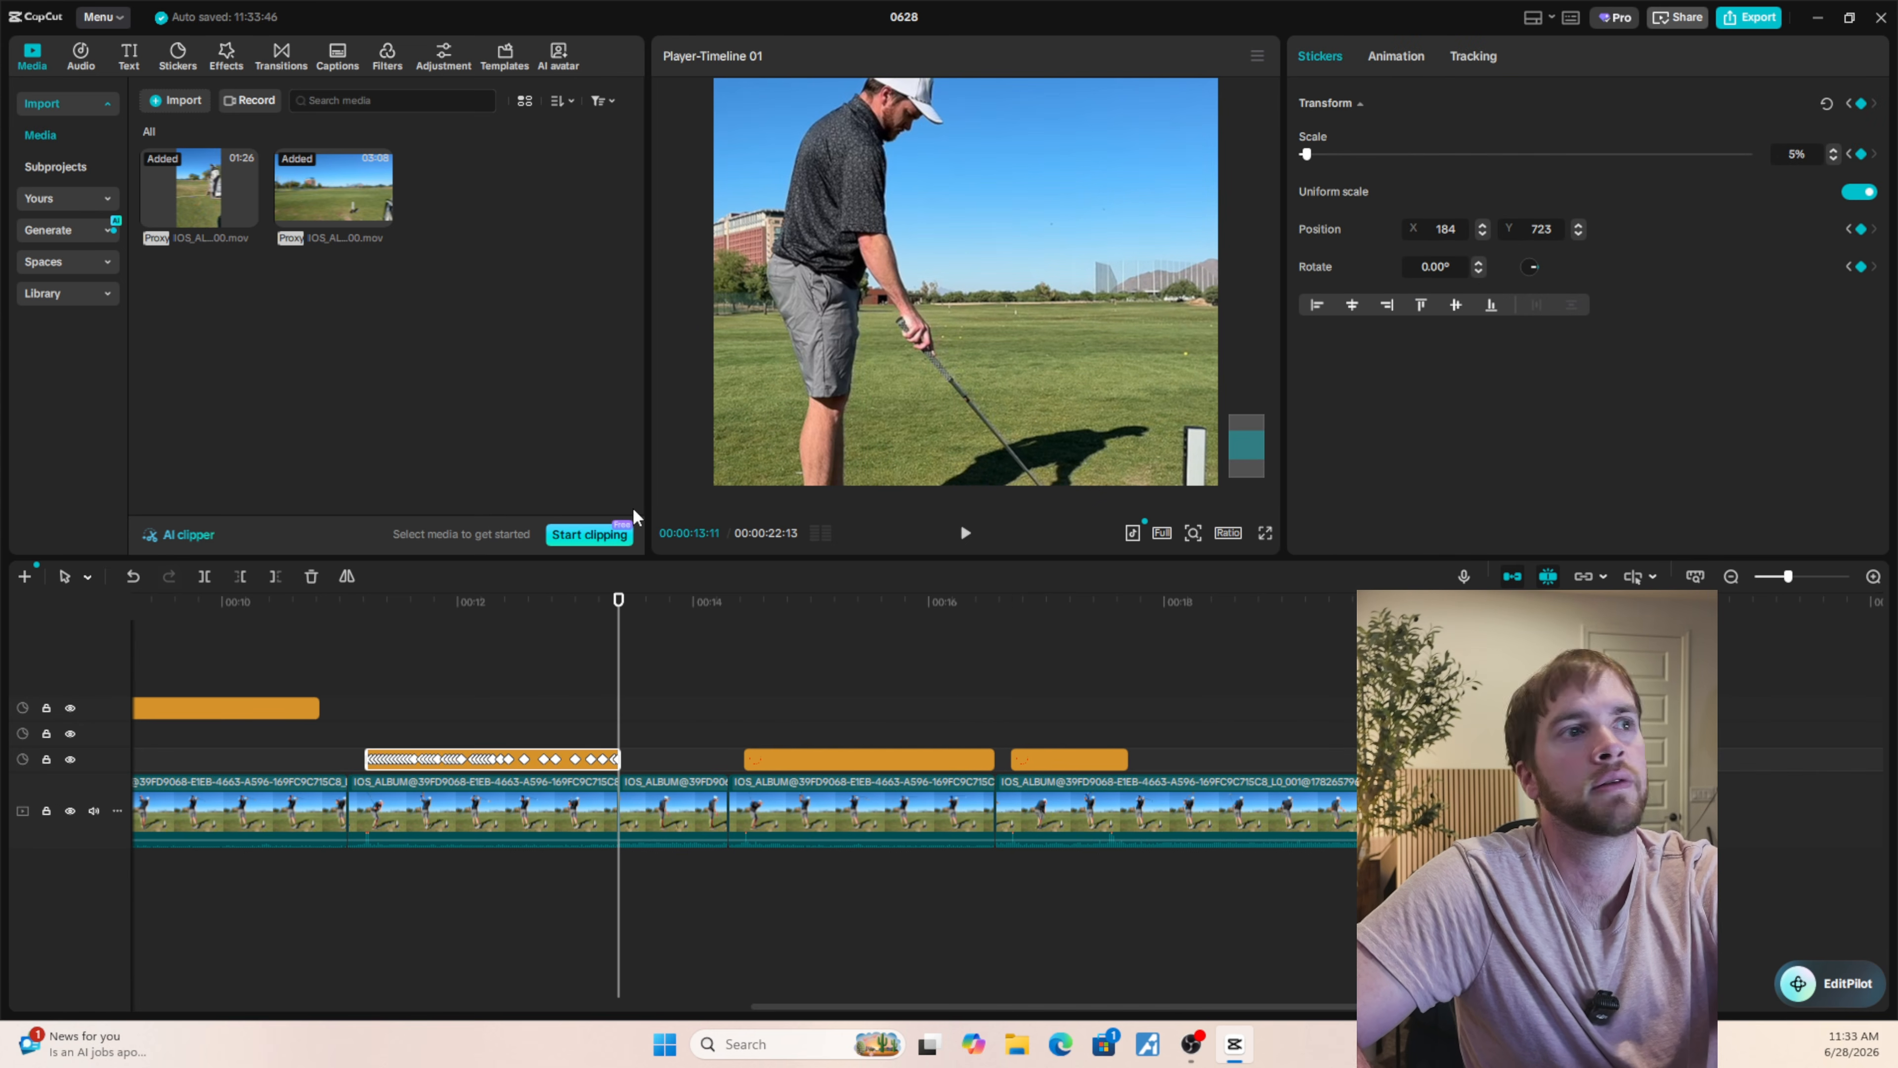
{"action": "left_click", "coordinate": [277, 708]}
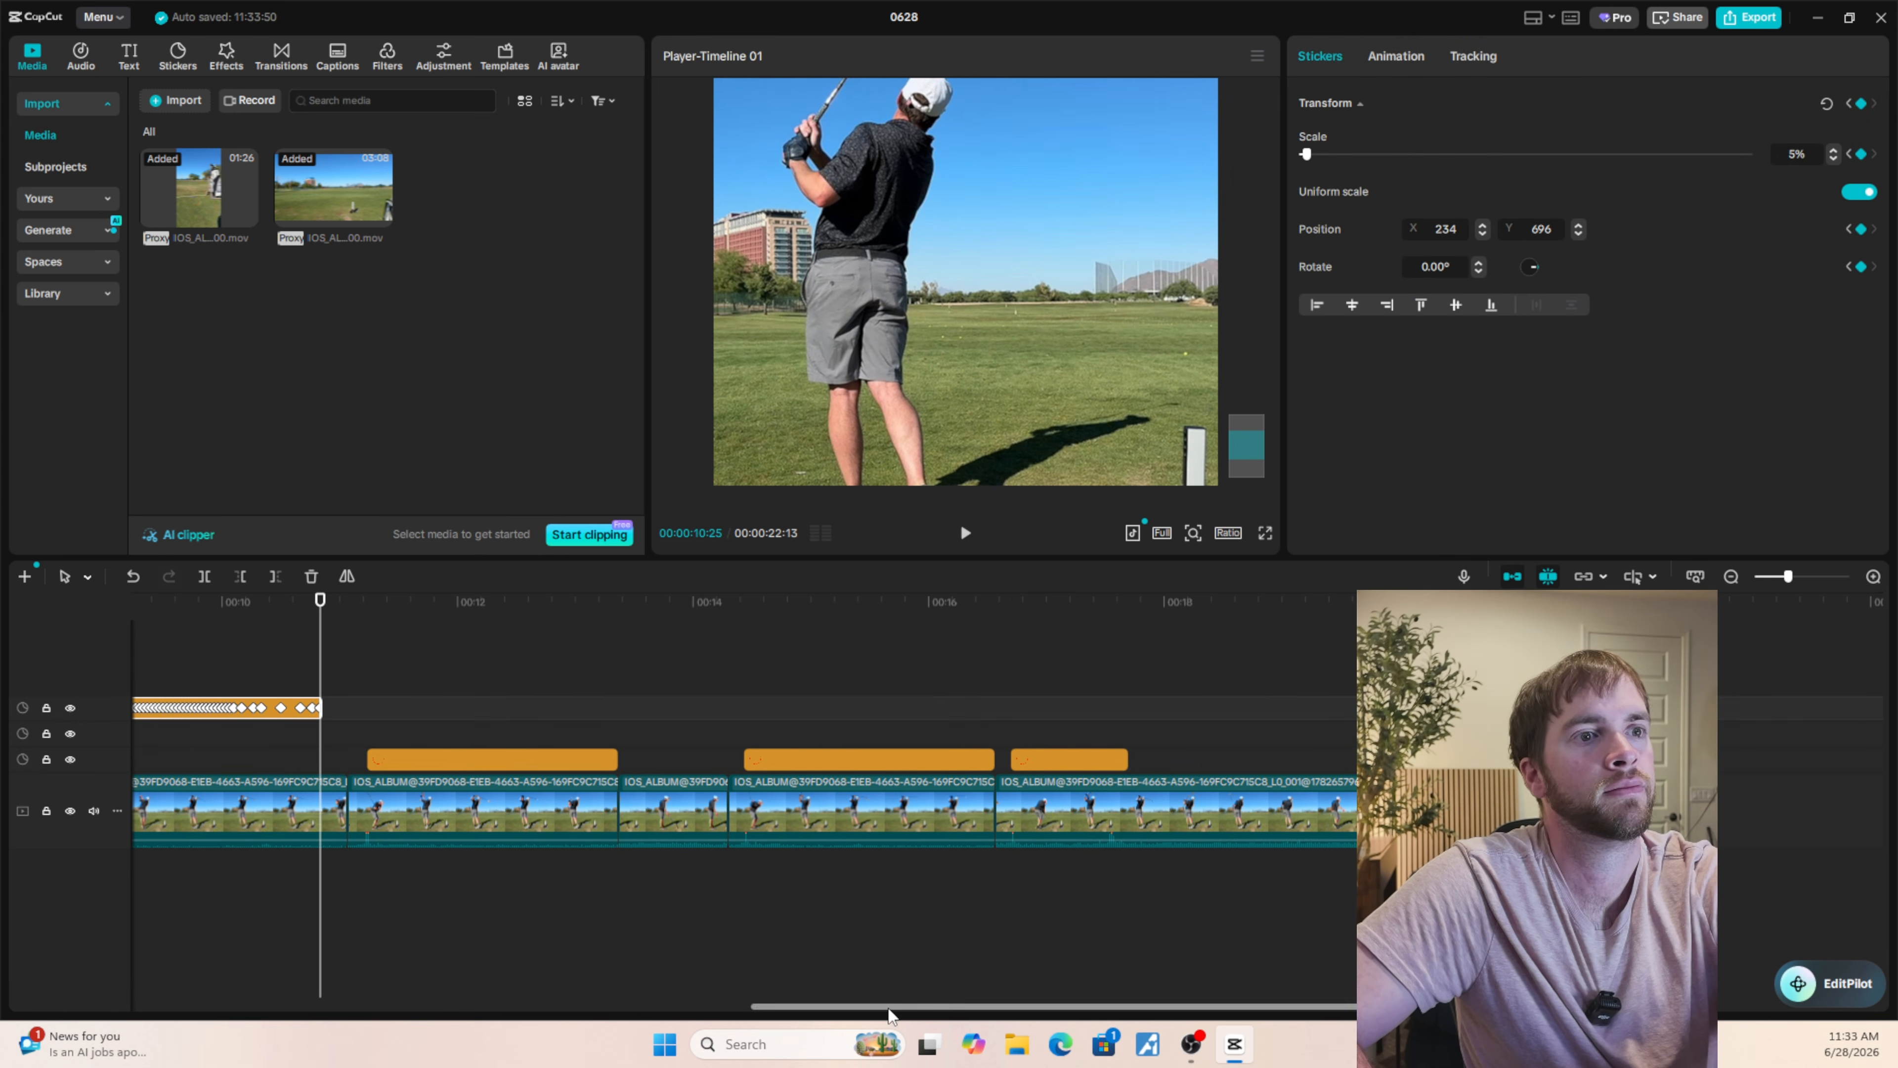
Set the second swing's circle sticker to a scale of 5% at its last frame, 00:00:08:21.
{"action": "left_click_drag", "start_coordinate": [889, 1008], "coordinate": [690, 1008]}
{"action": "left_click", "coordinate": [410, 732]}
{"action": "left_click", "coordinate": [1833, 159]}
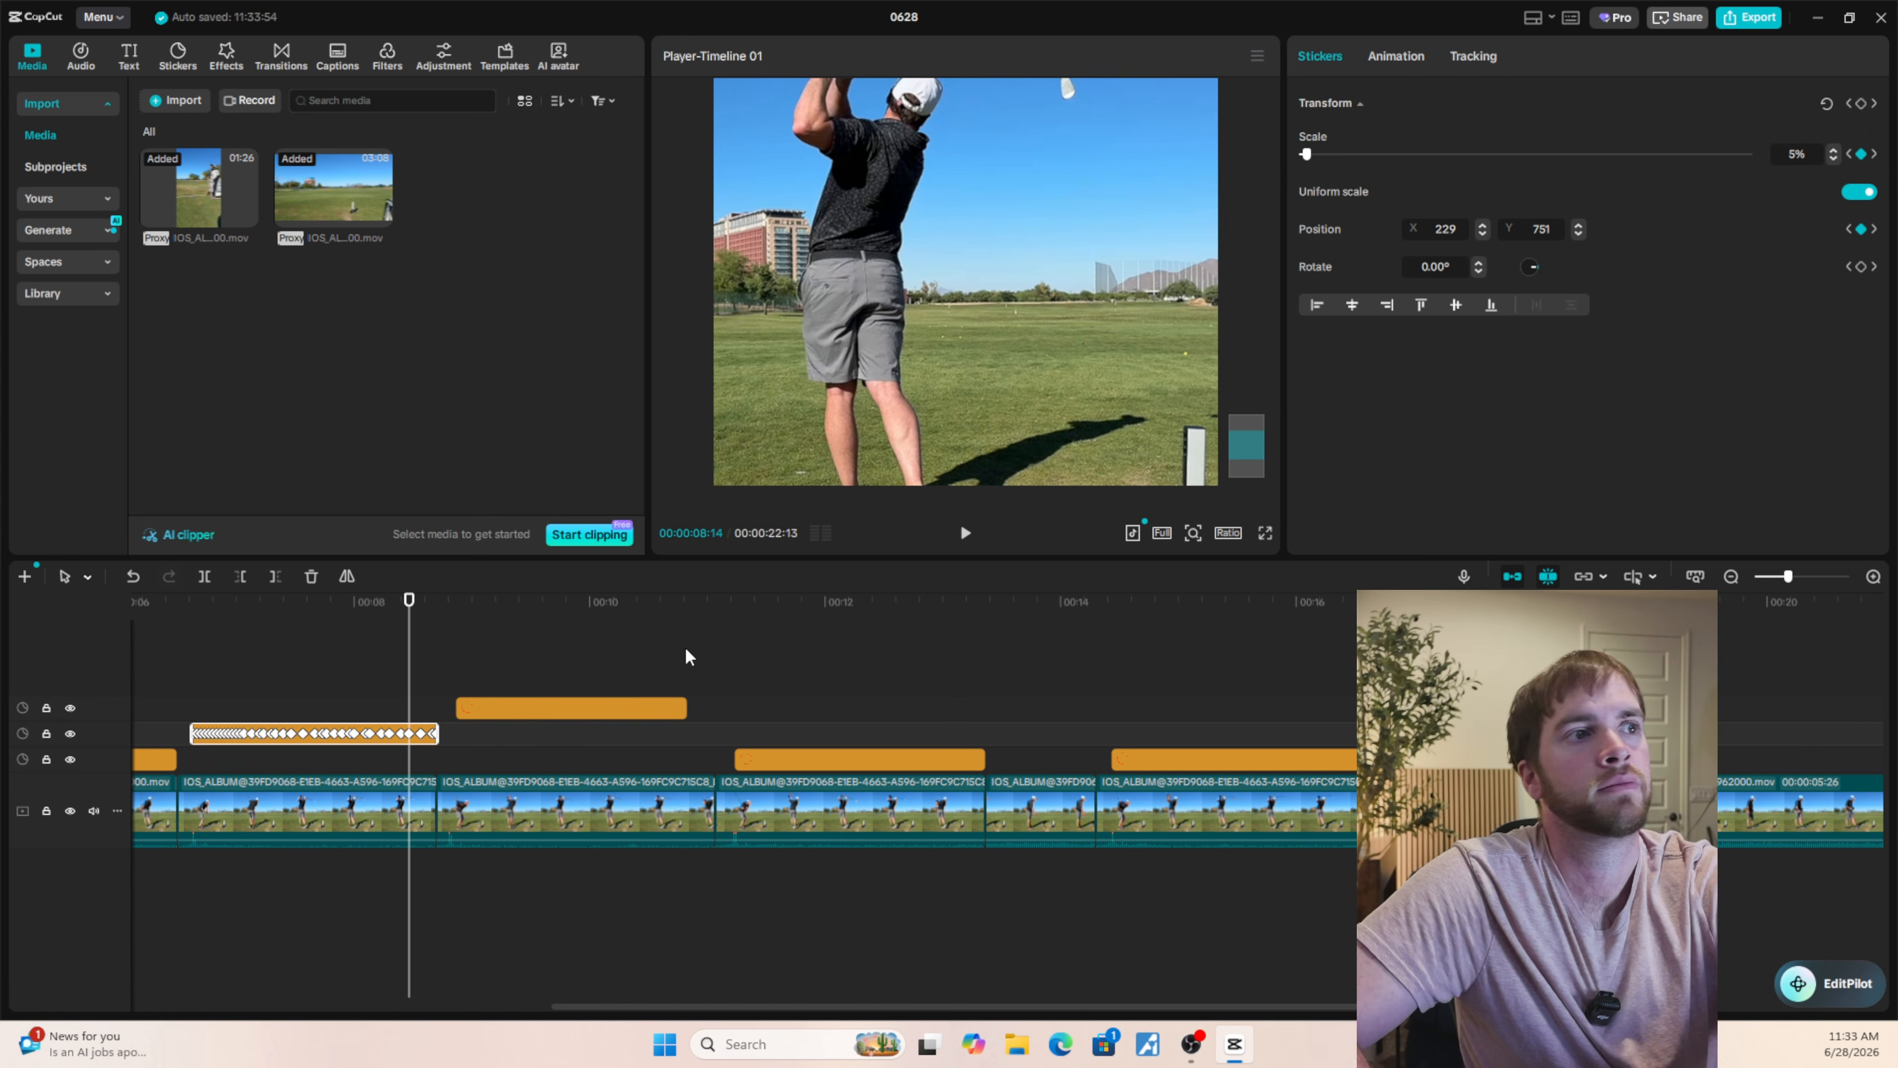
{"action": "key", "text": "ctrl+z"}
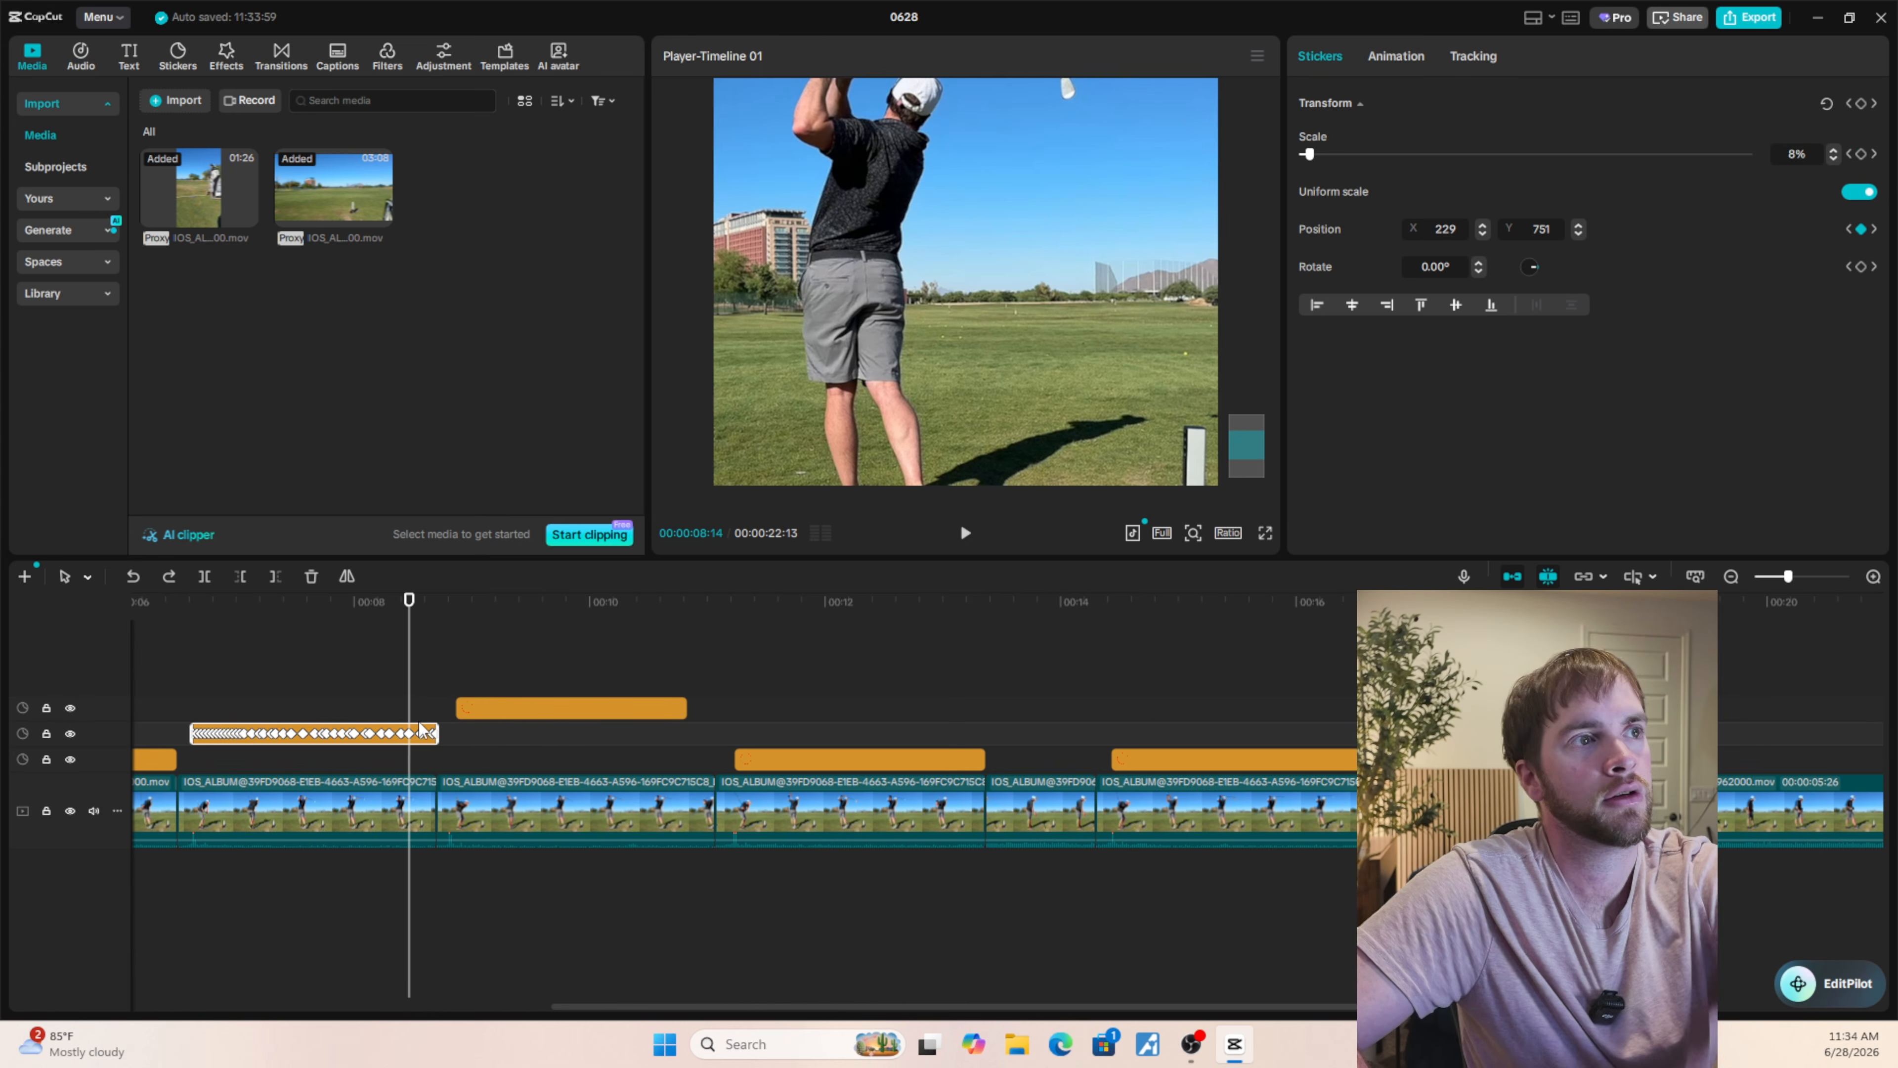
{"action": "key", "text": "Right"}
{"action": "left_click", "coordinate": [437, 761]}
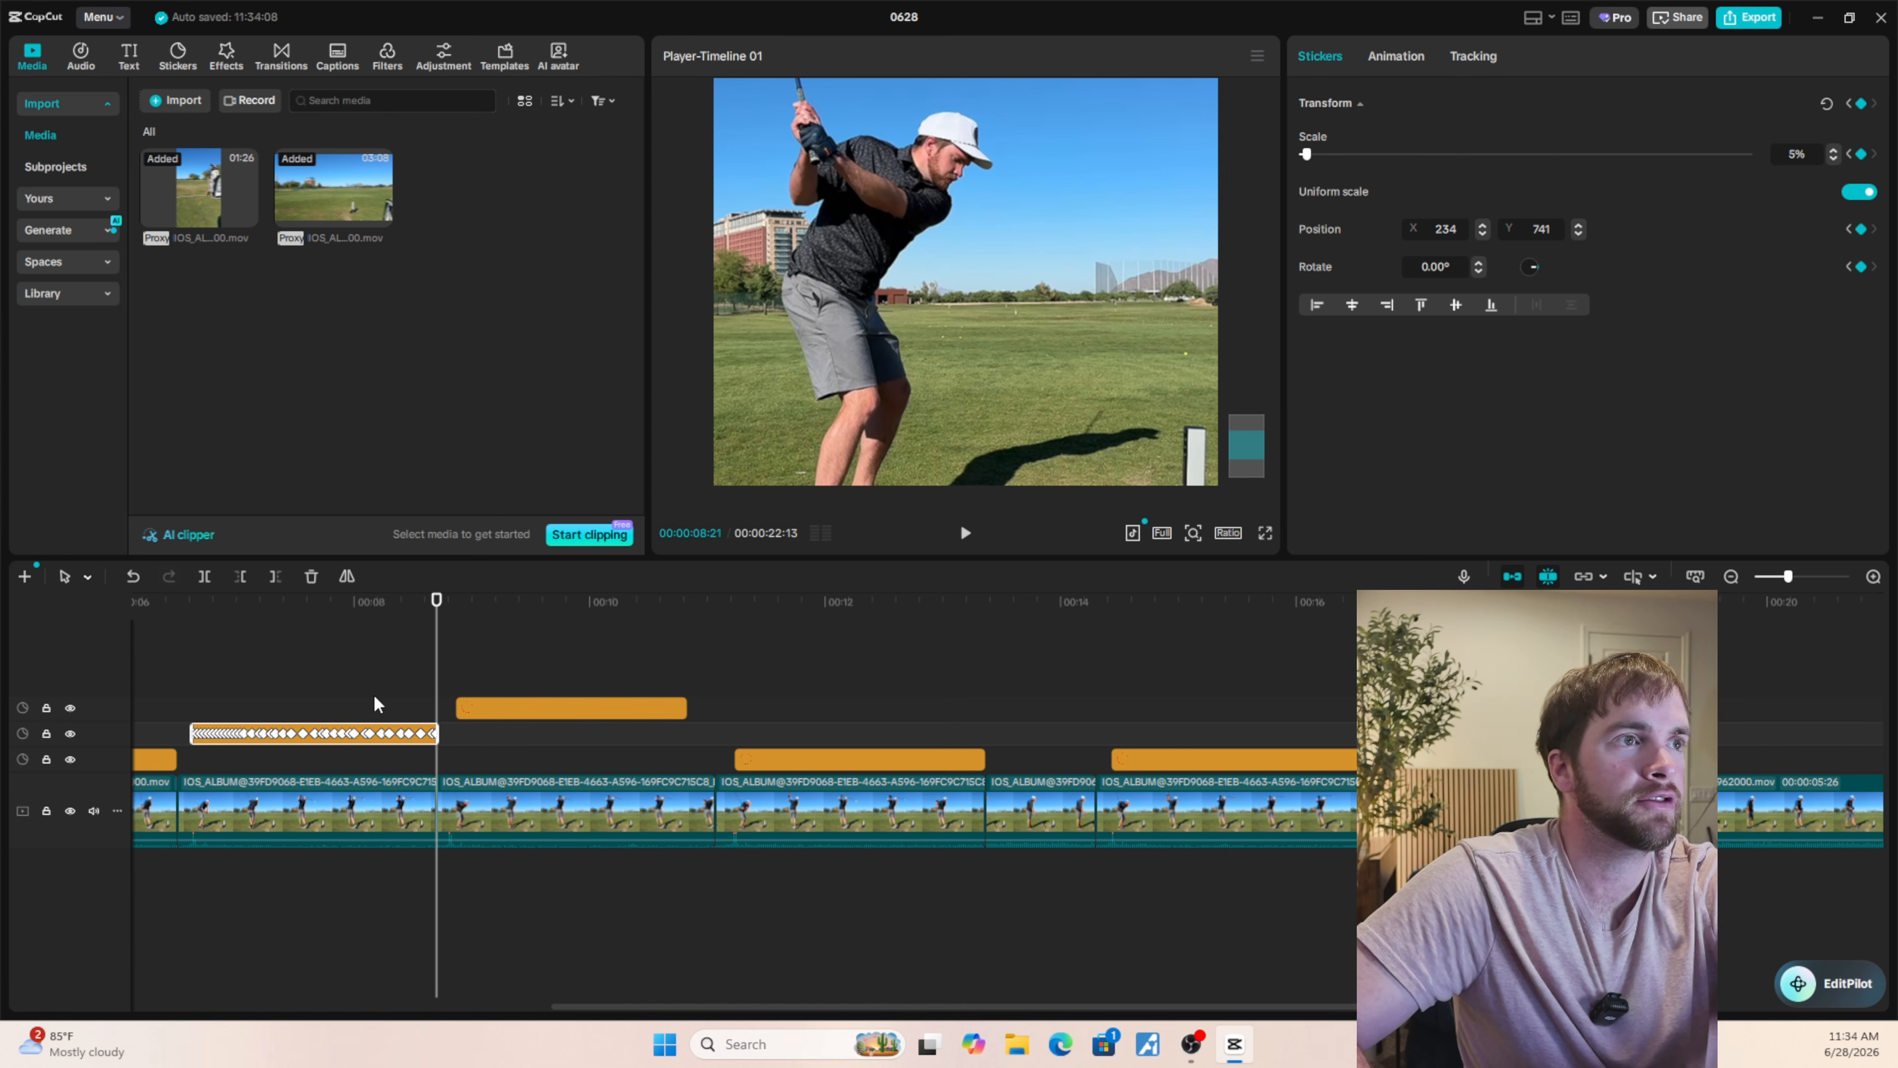
Try a scale of 2% at 00:00:08:02 on the same circle sticker.
{"action": "left_click", "coordinate": [362, 704]}
{"action": "left_click", "coordinate": [373, 728]}
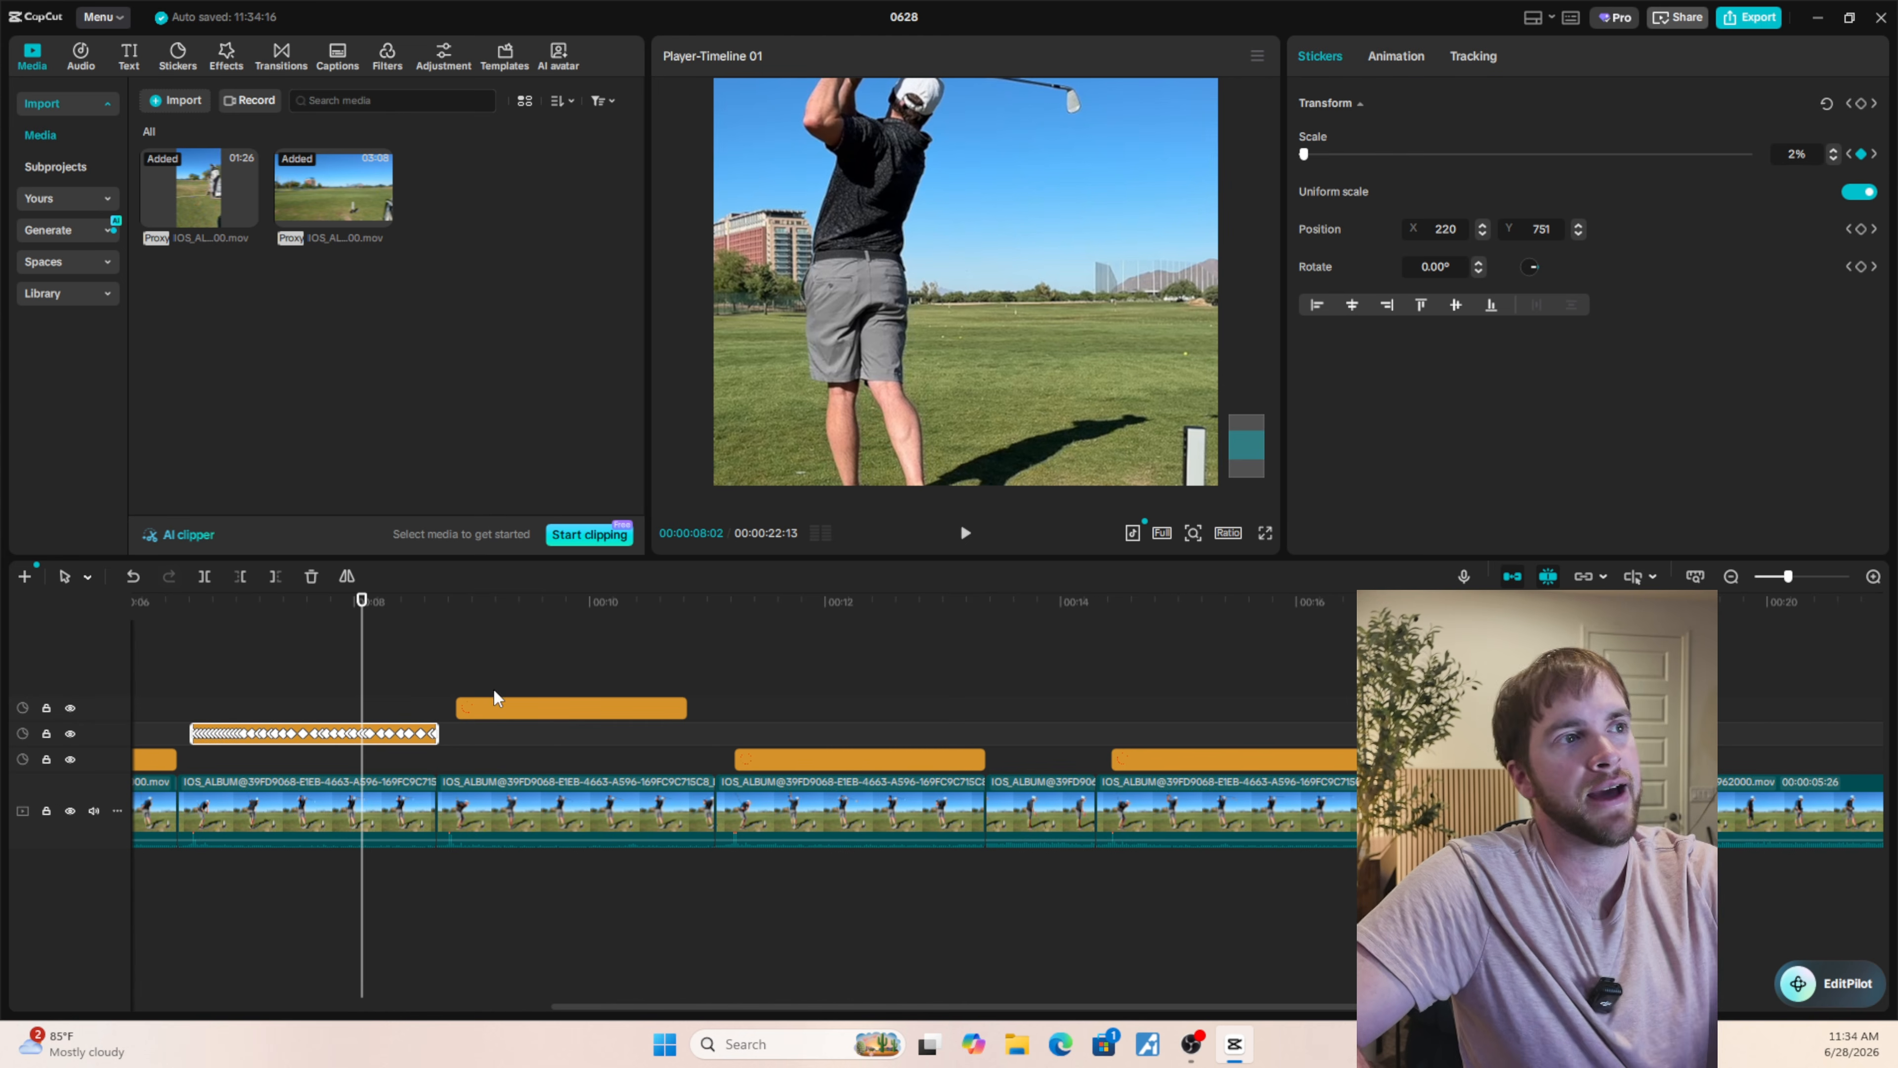
Step through the second swing's circle sticker from 00:00:06:29 to 00:00:08:16 to check its scale against the ball.
{"action": "left_click", "coordinate": [231, 700]}
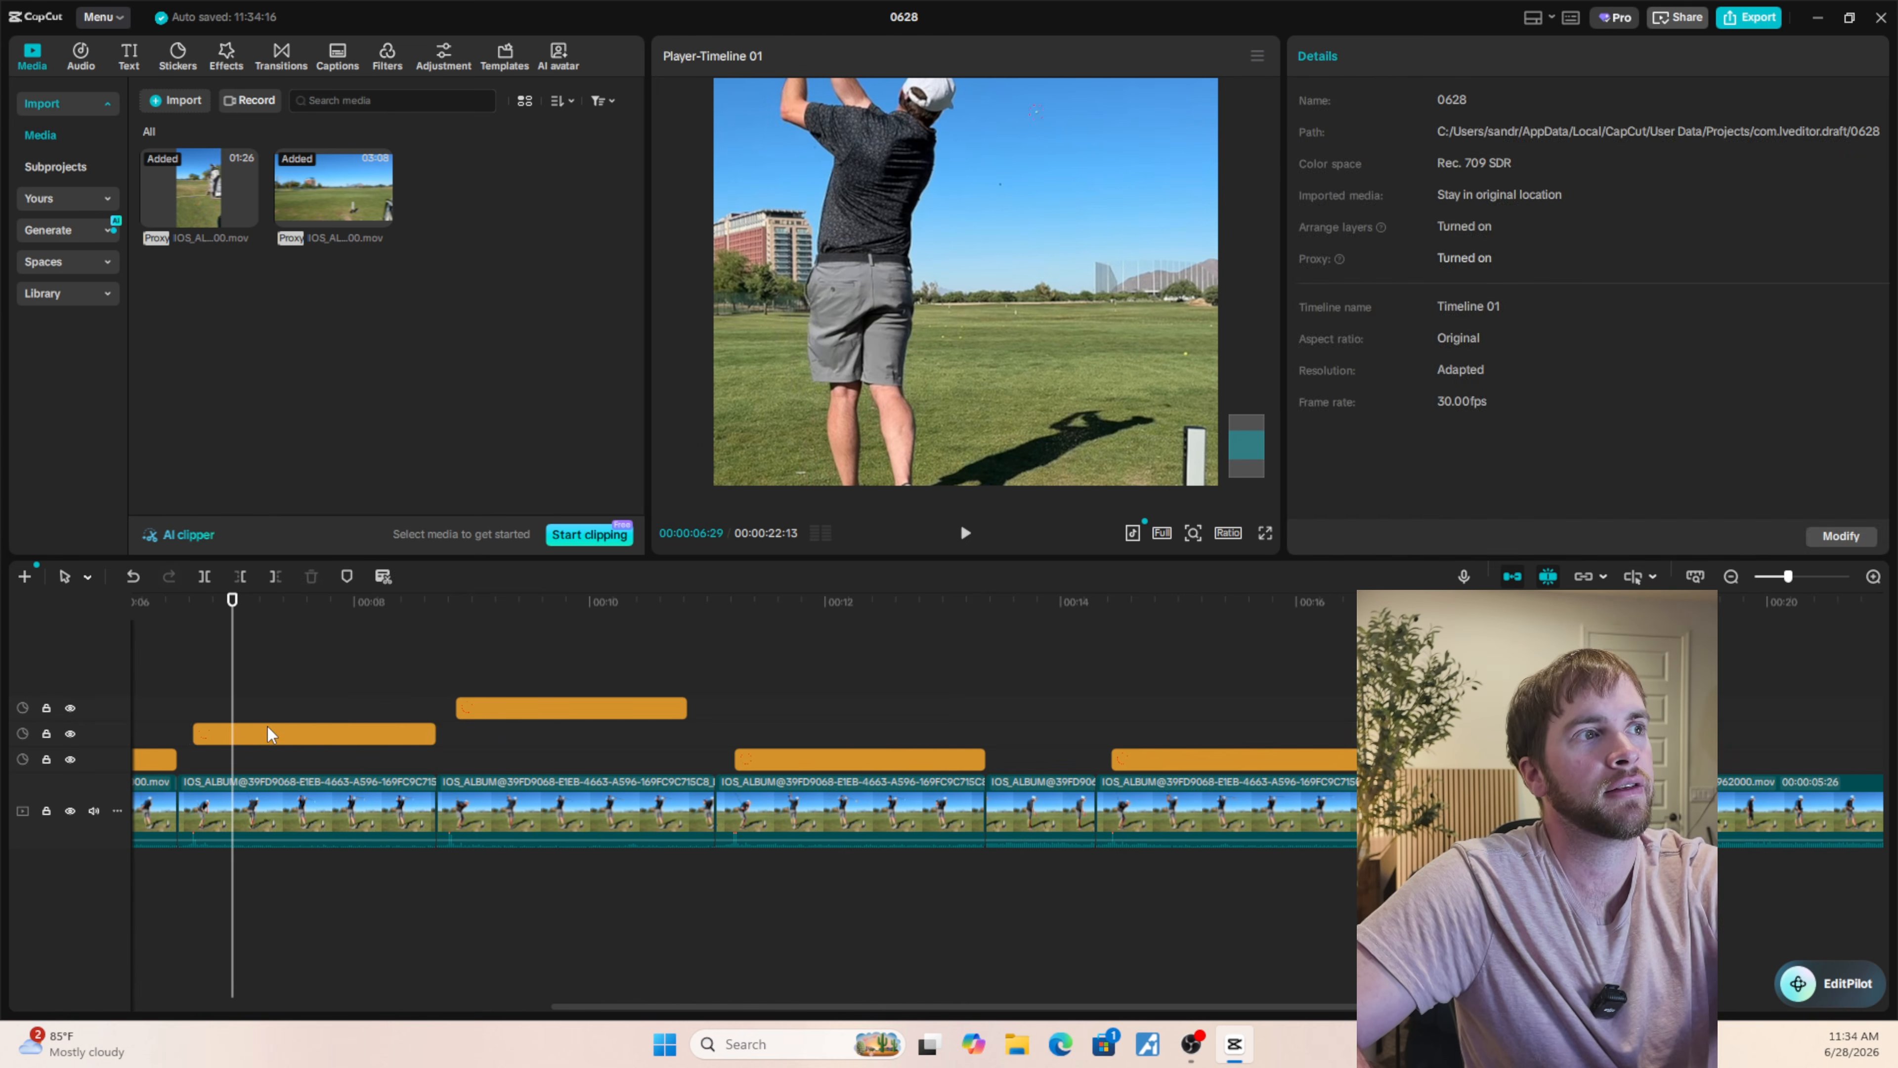
{"action": "left_click", "coordinate": [271, 729]}
{"action": "key", "text": "Right"}
{"action": "key", "text": "Right"}
{"action": "key", "text": "Right"}
{"action": "key", "text": "Right"}
{"action": "key", "text": "Right"}
{"action": "key", "text": "Right"}
{"action": "key", "text": "Right"}
{"action": "key", "text": "Right"}
{"action": "key", "text": "Right"}
{"action": "key", "text": "Right"}
{"action": "key", "text": "Right"}
{"action": "key", "text": "Right"}
{"action": "key", "text": "Right"}
{"action": "key", "text": "Right"}
{"action": "key", "text": "Right"}
{"action": "key", "text": "Right"}
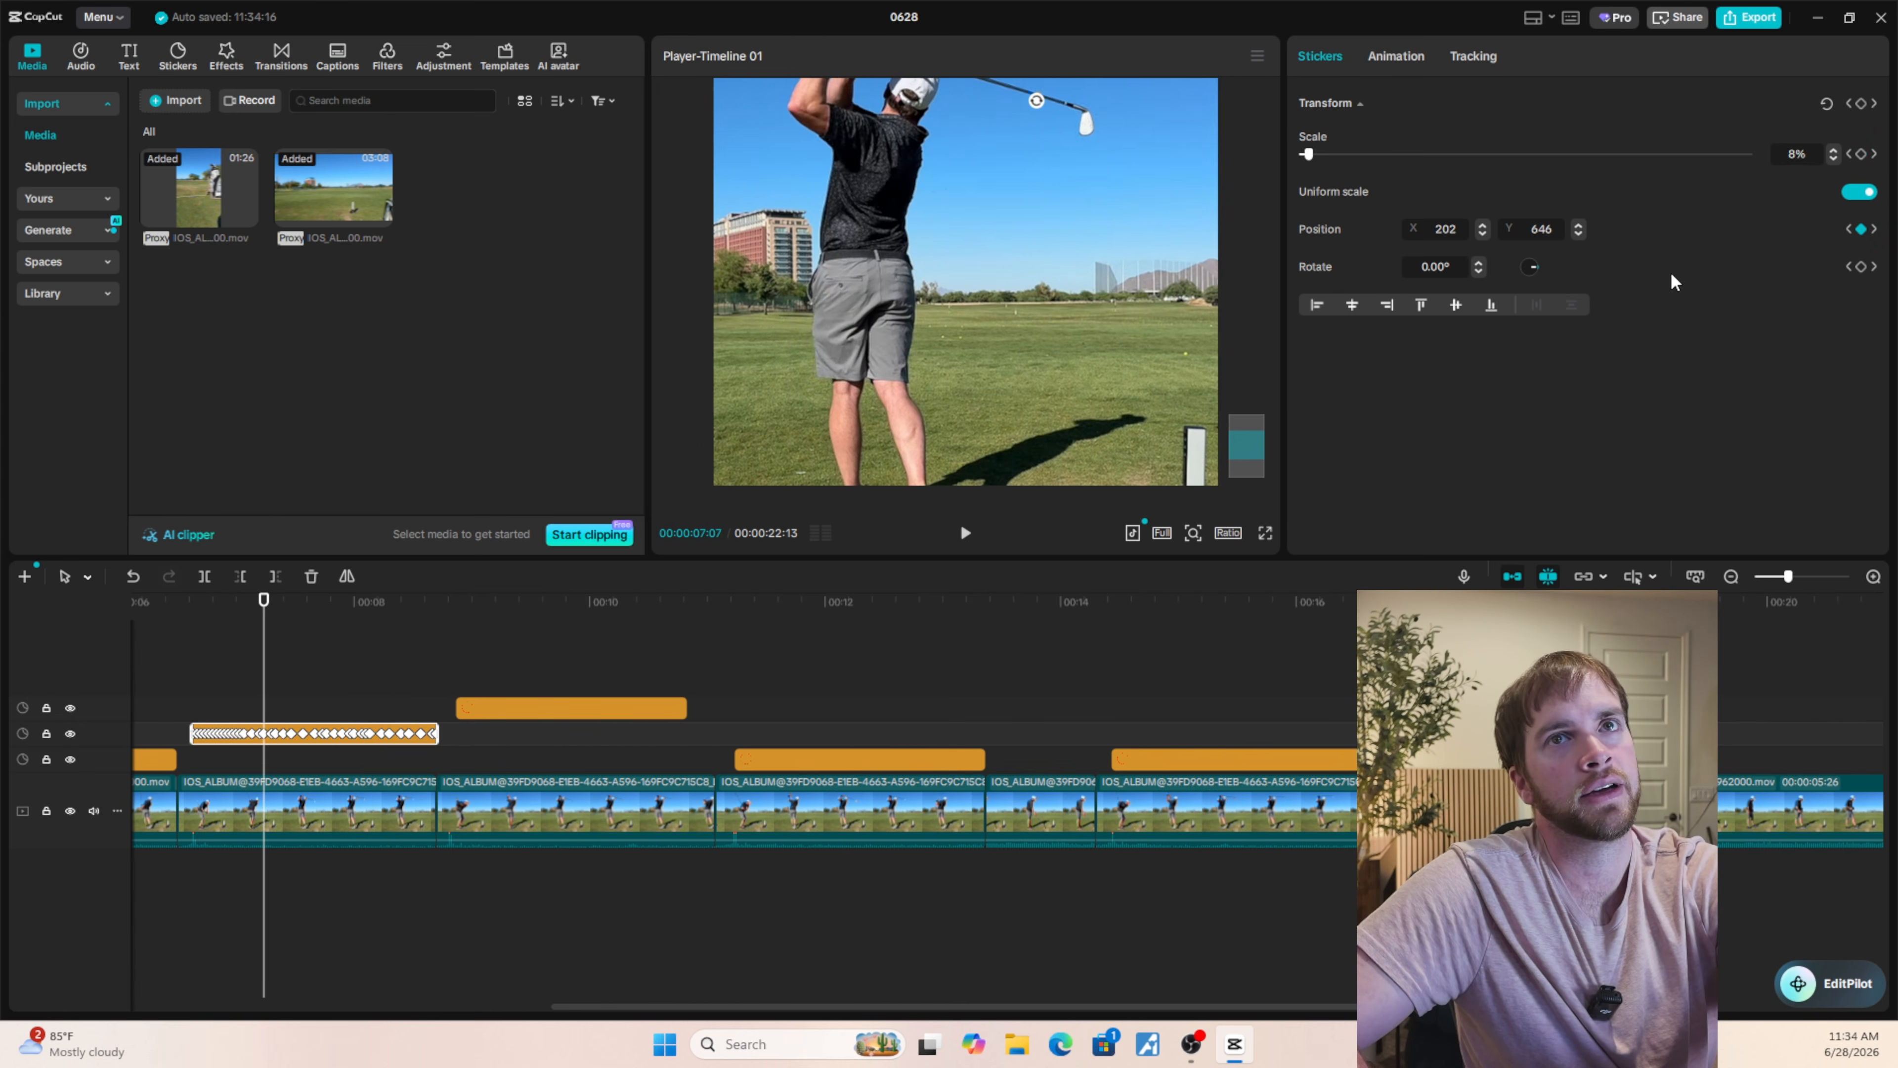
{"action": "key", "text": "Right"}
{"action": "key", "text": "Right"}
{"action": "key", "text": "Right"}
{"action": "key", "text": "Right"}
{"action": "key", "text": "Right"}
{"action": "key", "text": "Right"}
{"action": "key", "text": "Right"}
{"action": "key", "text": "Right"}
{"action": "key", "text": "Right"}
{"action": "key", "text": "Right"}
{"action": "key", "text": "Right"}
{"action": "key", "text": "Right"}
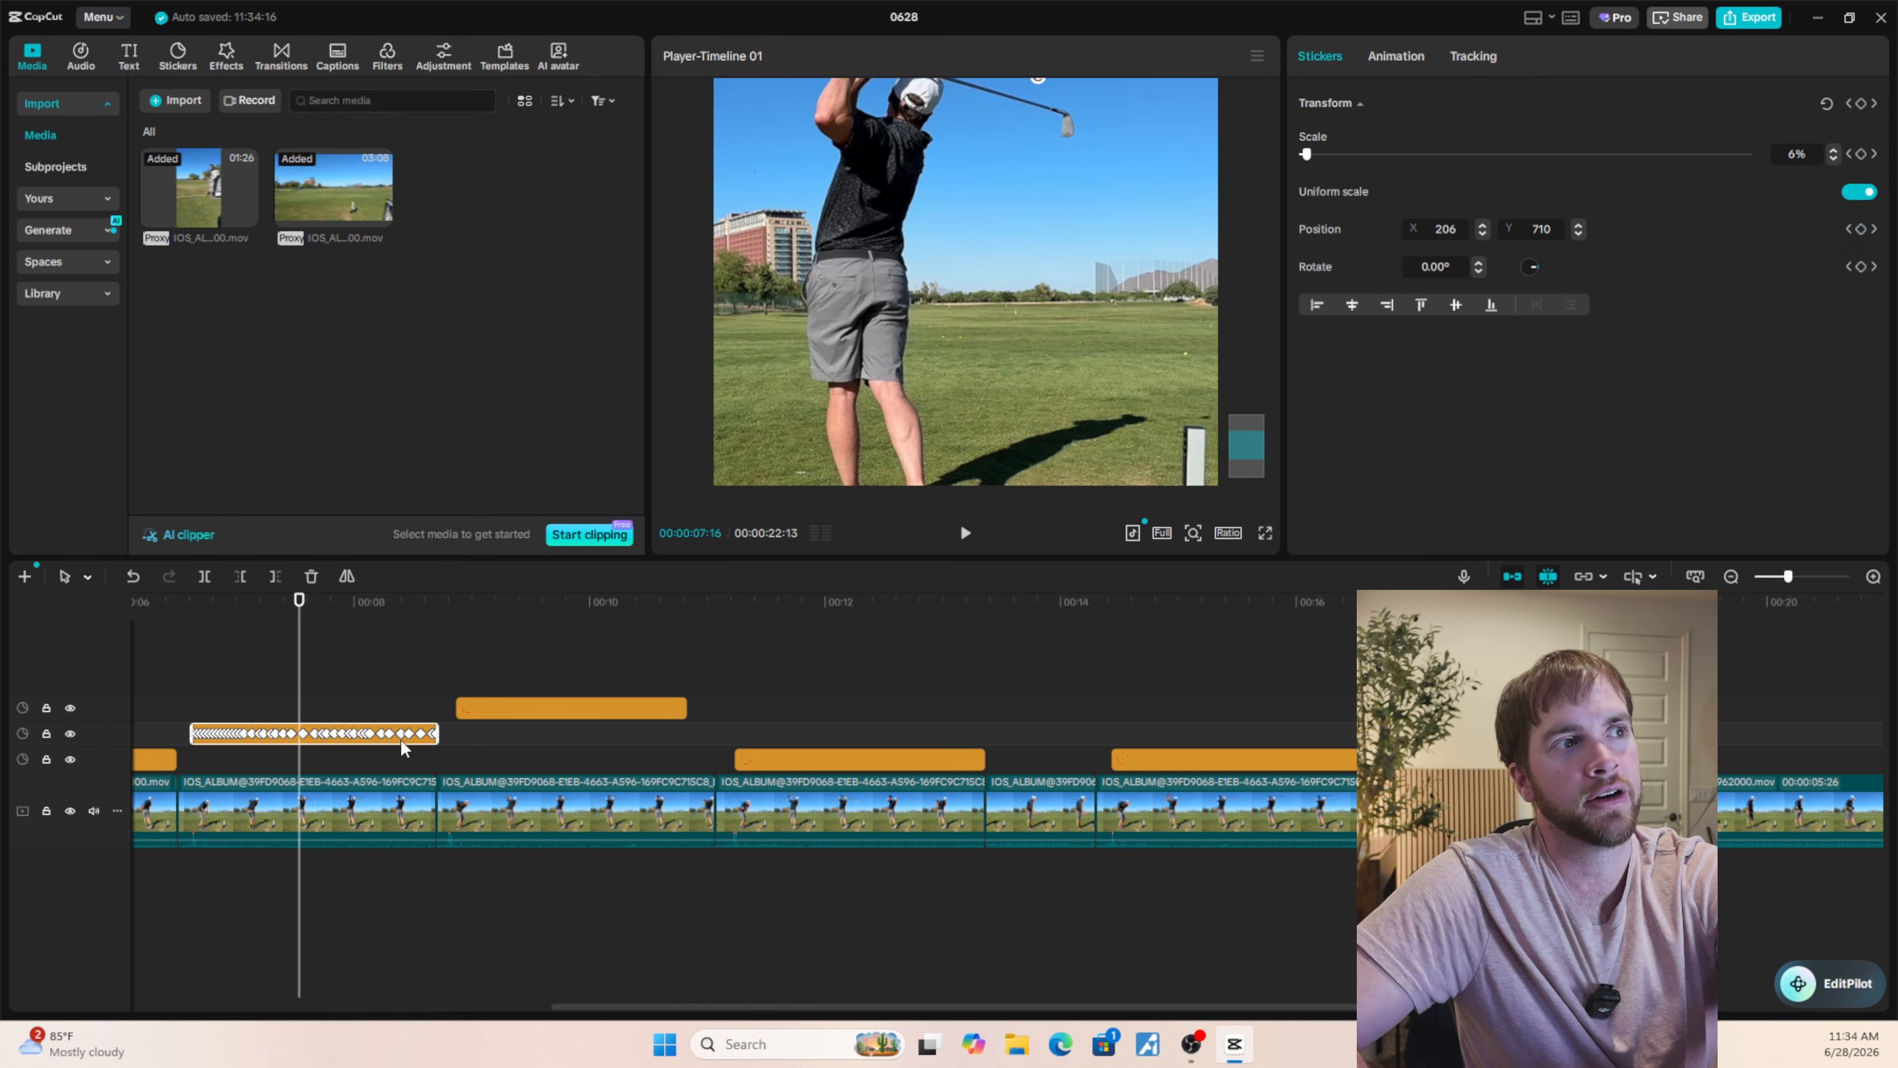
{"action": "key", "text": "Right"}
{"action": "key", "text": "Right"}
{"action": "key", "text": "Right"}
{"action": "key", "text": "Right"}
{"action": "key", "text": "Right"}
{"action": "key", "text": "Right"}
{"action": "key", "text": "Right"}
{"action": "key", "text": "Right"}
{"action": "key", "text": "Right"}
{"action": "key", "text": "Right"}
{"action": "key", "text": "Right"}
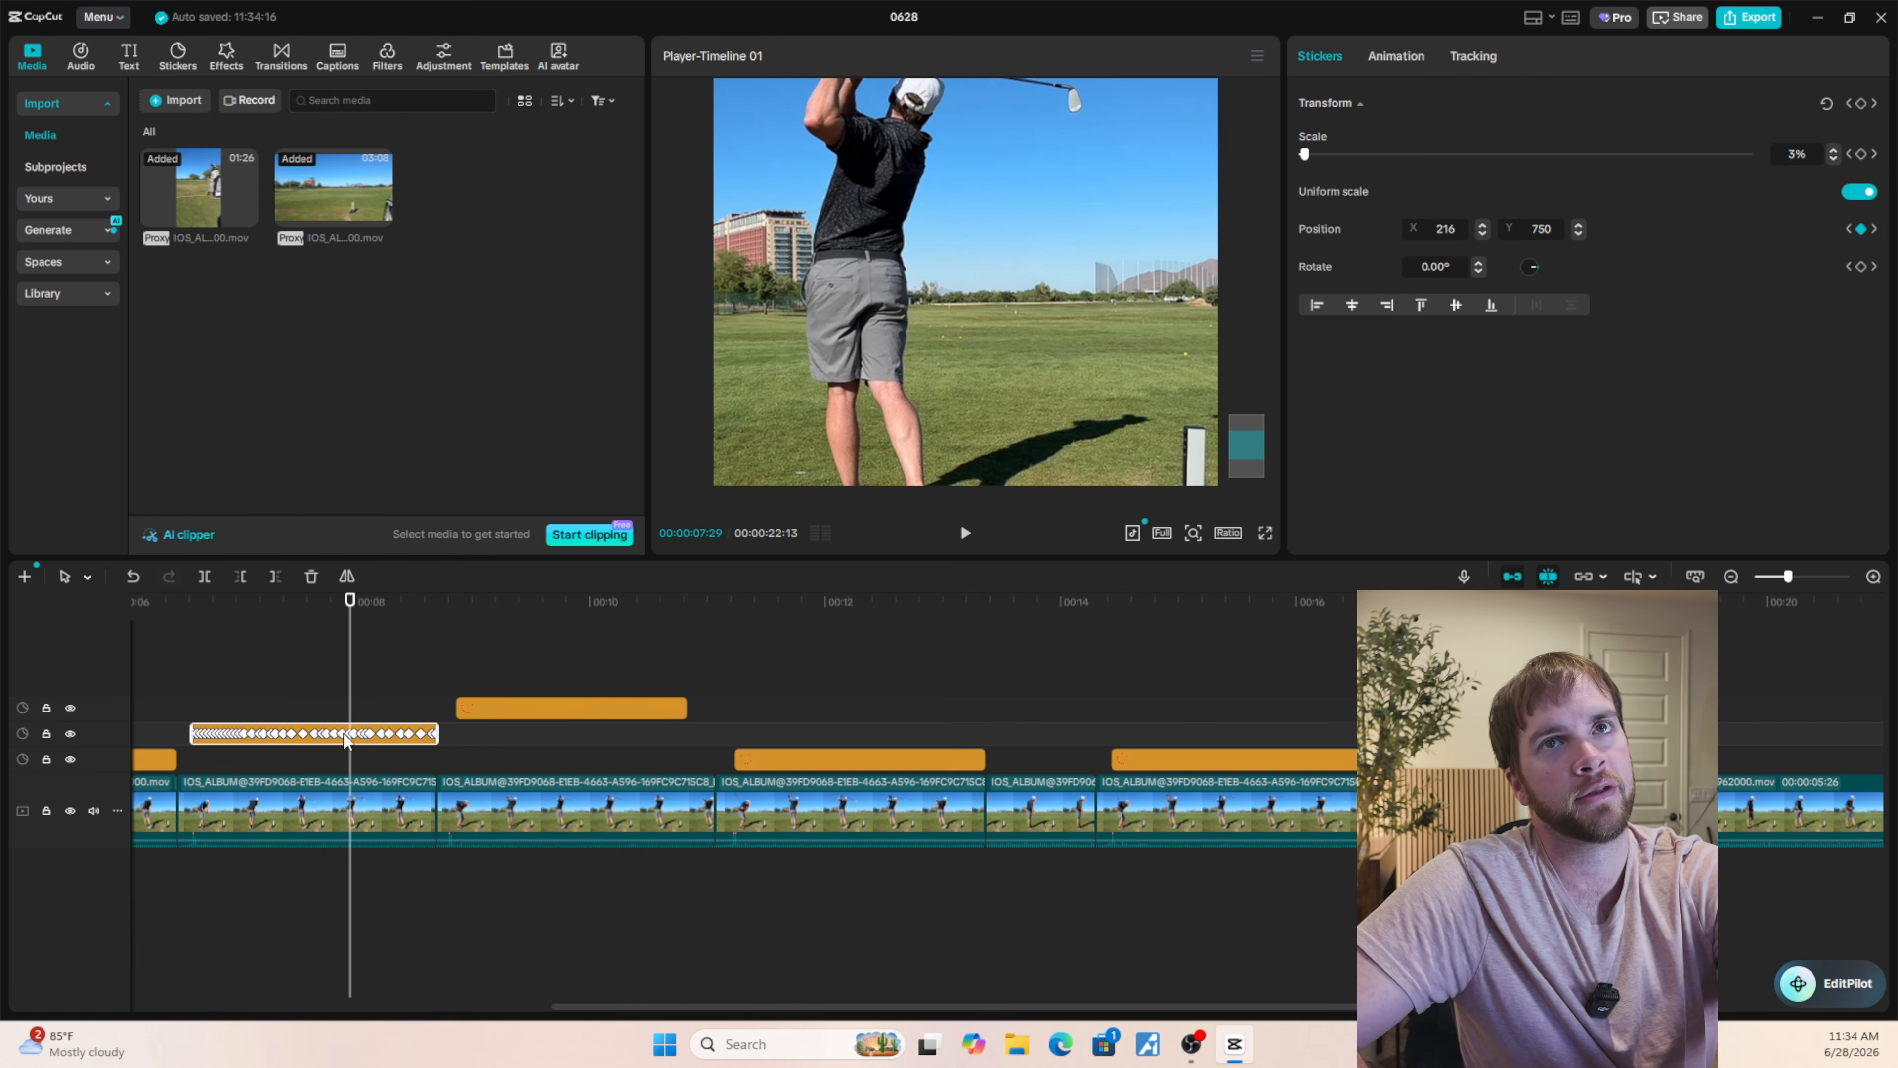
{"action": "key", "text": "Right"}
{"action": "key", "text": "Right"}
{"action": "key", "text": "Right"}
{"action": "key", "text": "Right"}
{"action": "key", "text": "Right"}
{"action": "key", "text": "Right"}
{"action": "key", "text": "Right"}
{"action": "key", "text": "Right"}
{"action": "key", "text": "Right"}
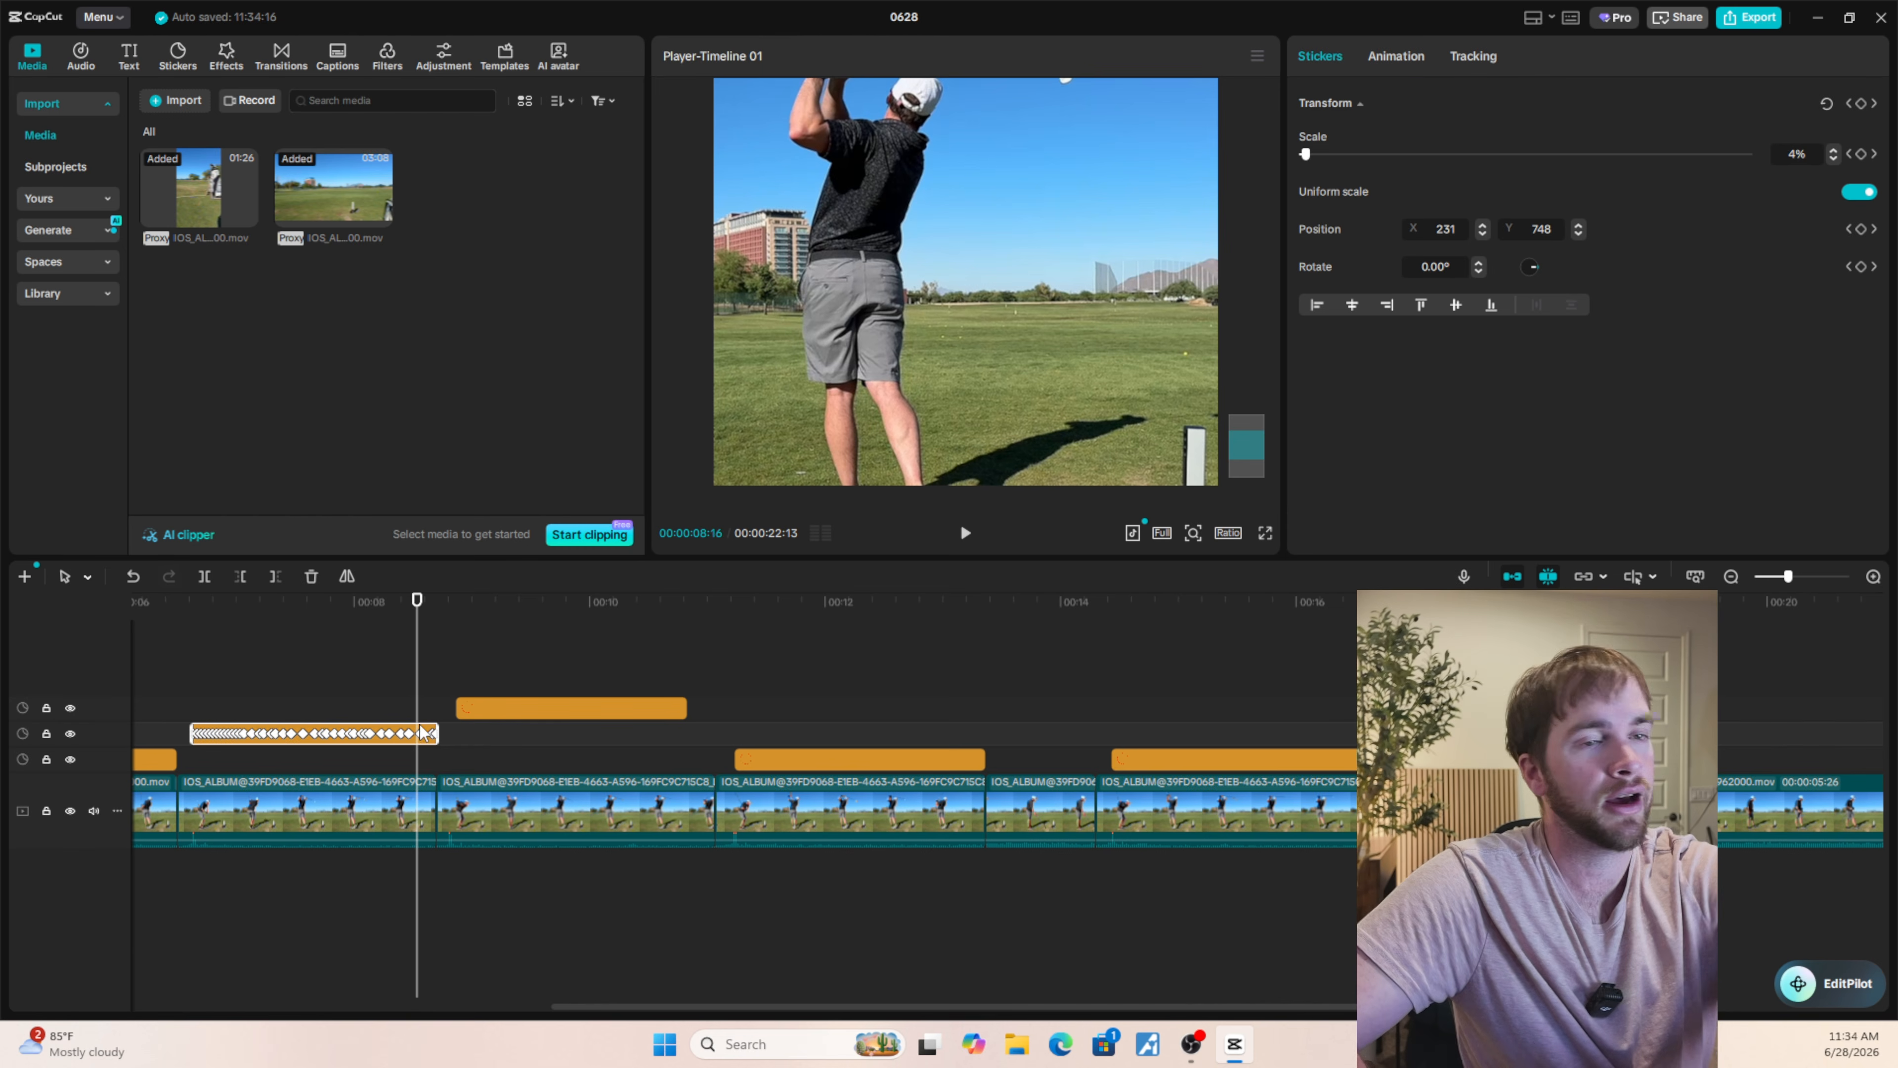
Undo the 2% scale change on the second swing's circle sticker.
{"action": "key", "text": "Left"}
{"action": "key", "text": "Left"}
{"action": "key", "text": "Left"}
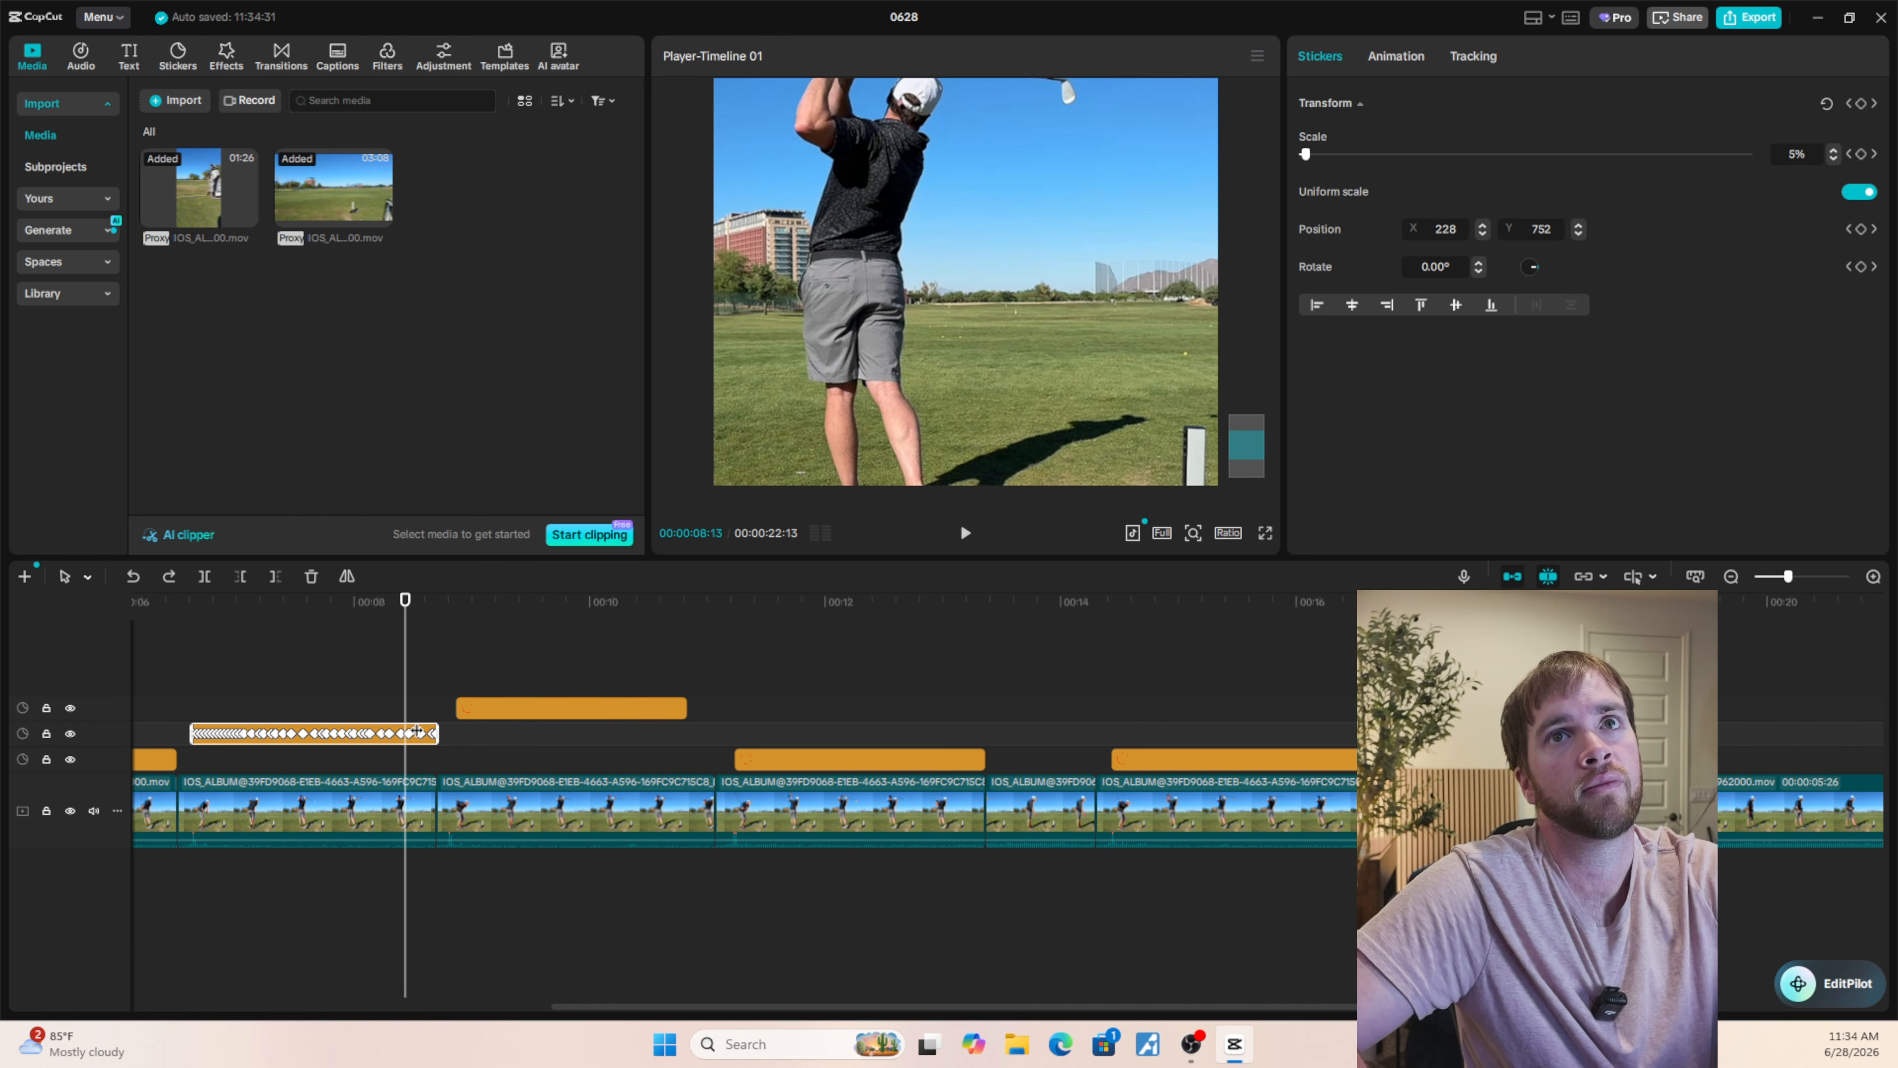
Examine the second swing's sticker between 00:00:08:21 and 00:00:08:01 to check its scale keyframes.
{"action": "left_click", "coordinate": [388, 715]}
{"action": "left_click", "coordinate": [388, 733]}
{"action": "key", "text": "Down"}
{"action": "key", "text": "Down"}
{"action": "key", "text": "Up"}
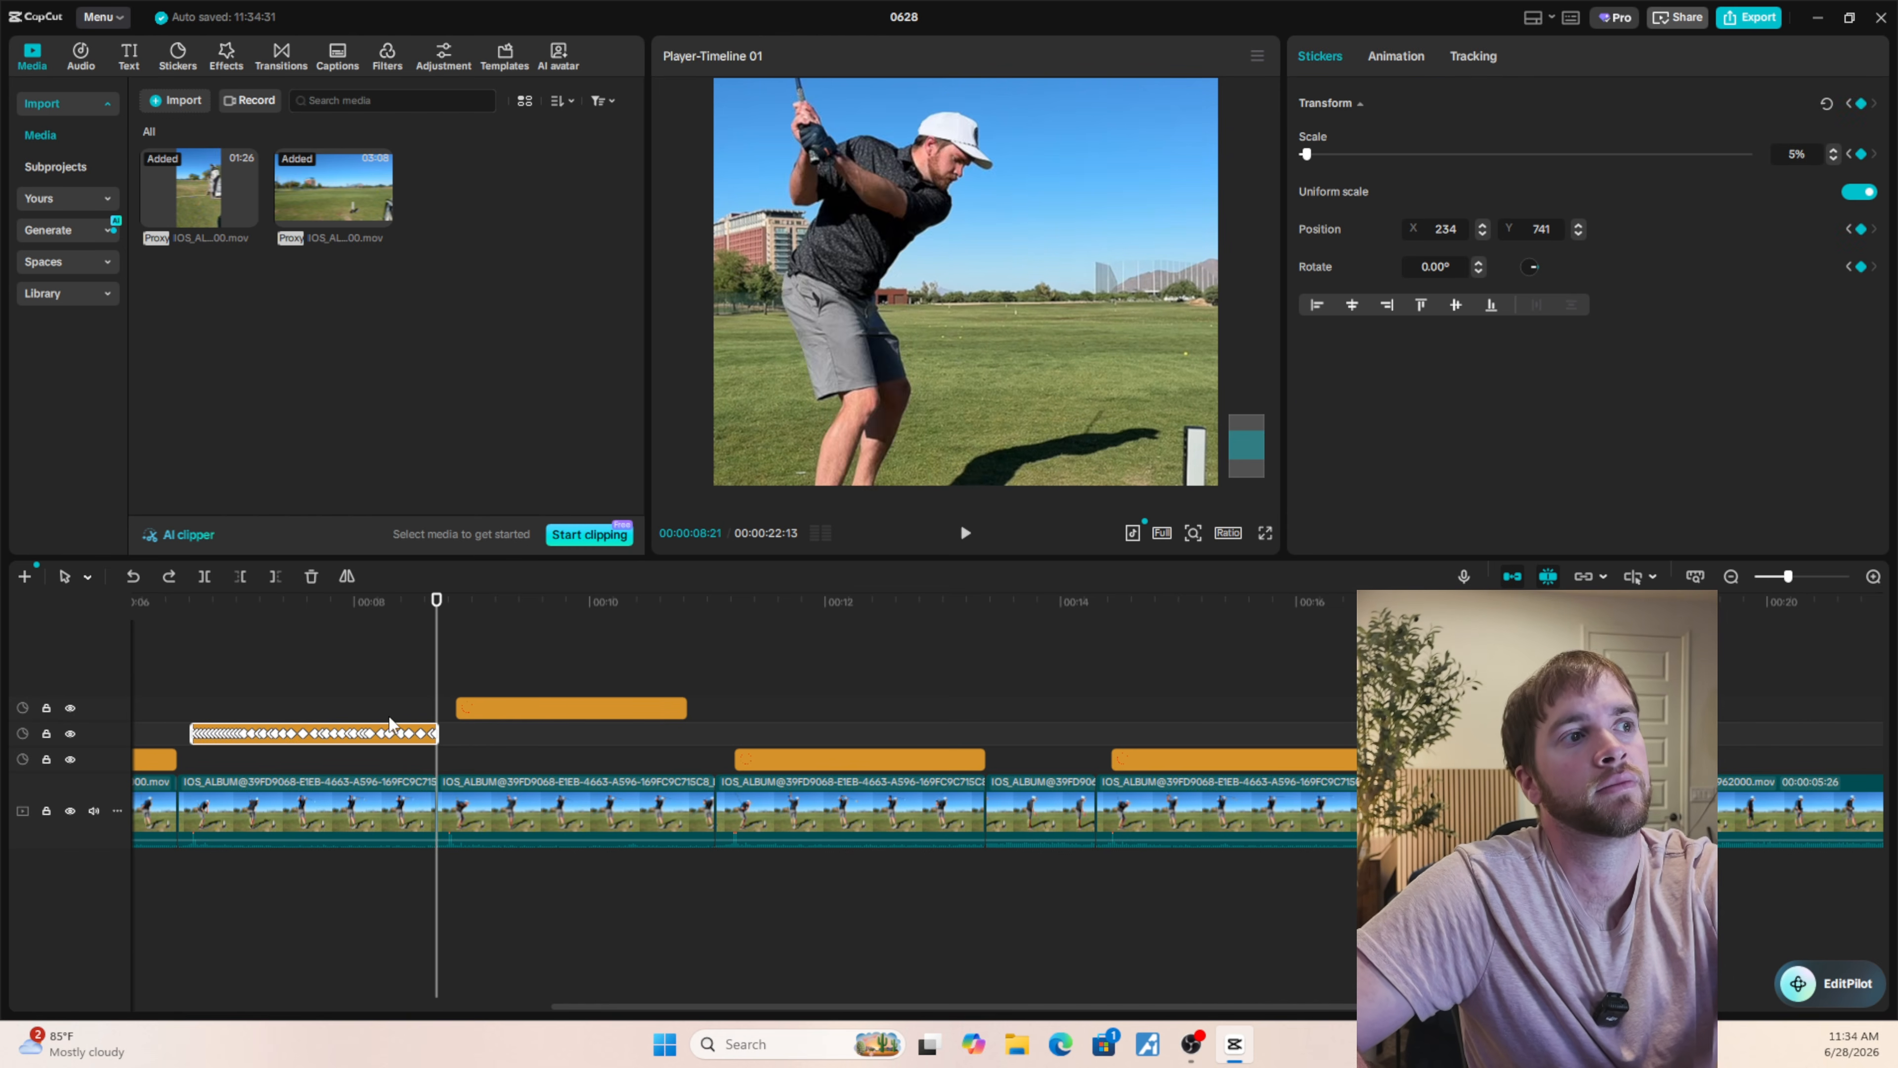
{"action": "key", "text": "Left"}
{"action": "key", "text": "Left"}
{"action": "key", "text": "Left"}
{"action": "key", "text": "Left"}
{"action": "key", "text": "Left"}
{"action": "key", "text": "Left"}
{"action": "key", "text": "Left"}
{"action": "key", "text": "Left"}
{"action": "key", "text": "Left"}
{"action": "key", "text": "Left"}
{"action": "key", "text": "Left"}
{"action": "key", "text": "Left"}
{"action": "key", "text": "Left"}
{"action": "key", "text": "Left"}
{"action": "key", "text": "Left"}
{"action": "key", "text": "Left"}
{"action": "key", "text": "Left"}
{"action": "key", "text": "Left"}
{"action": "key", "text": "Left"}
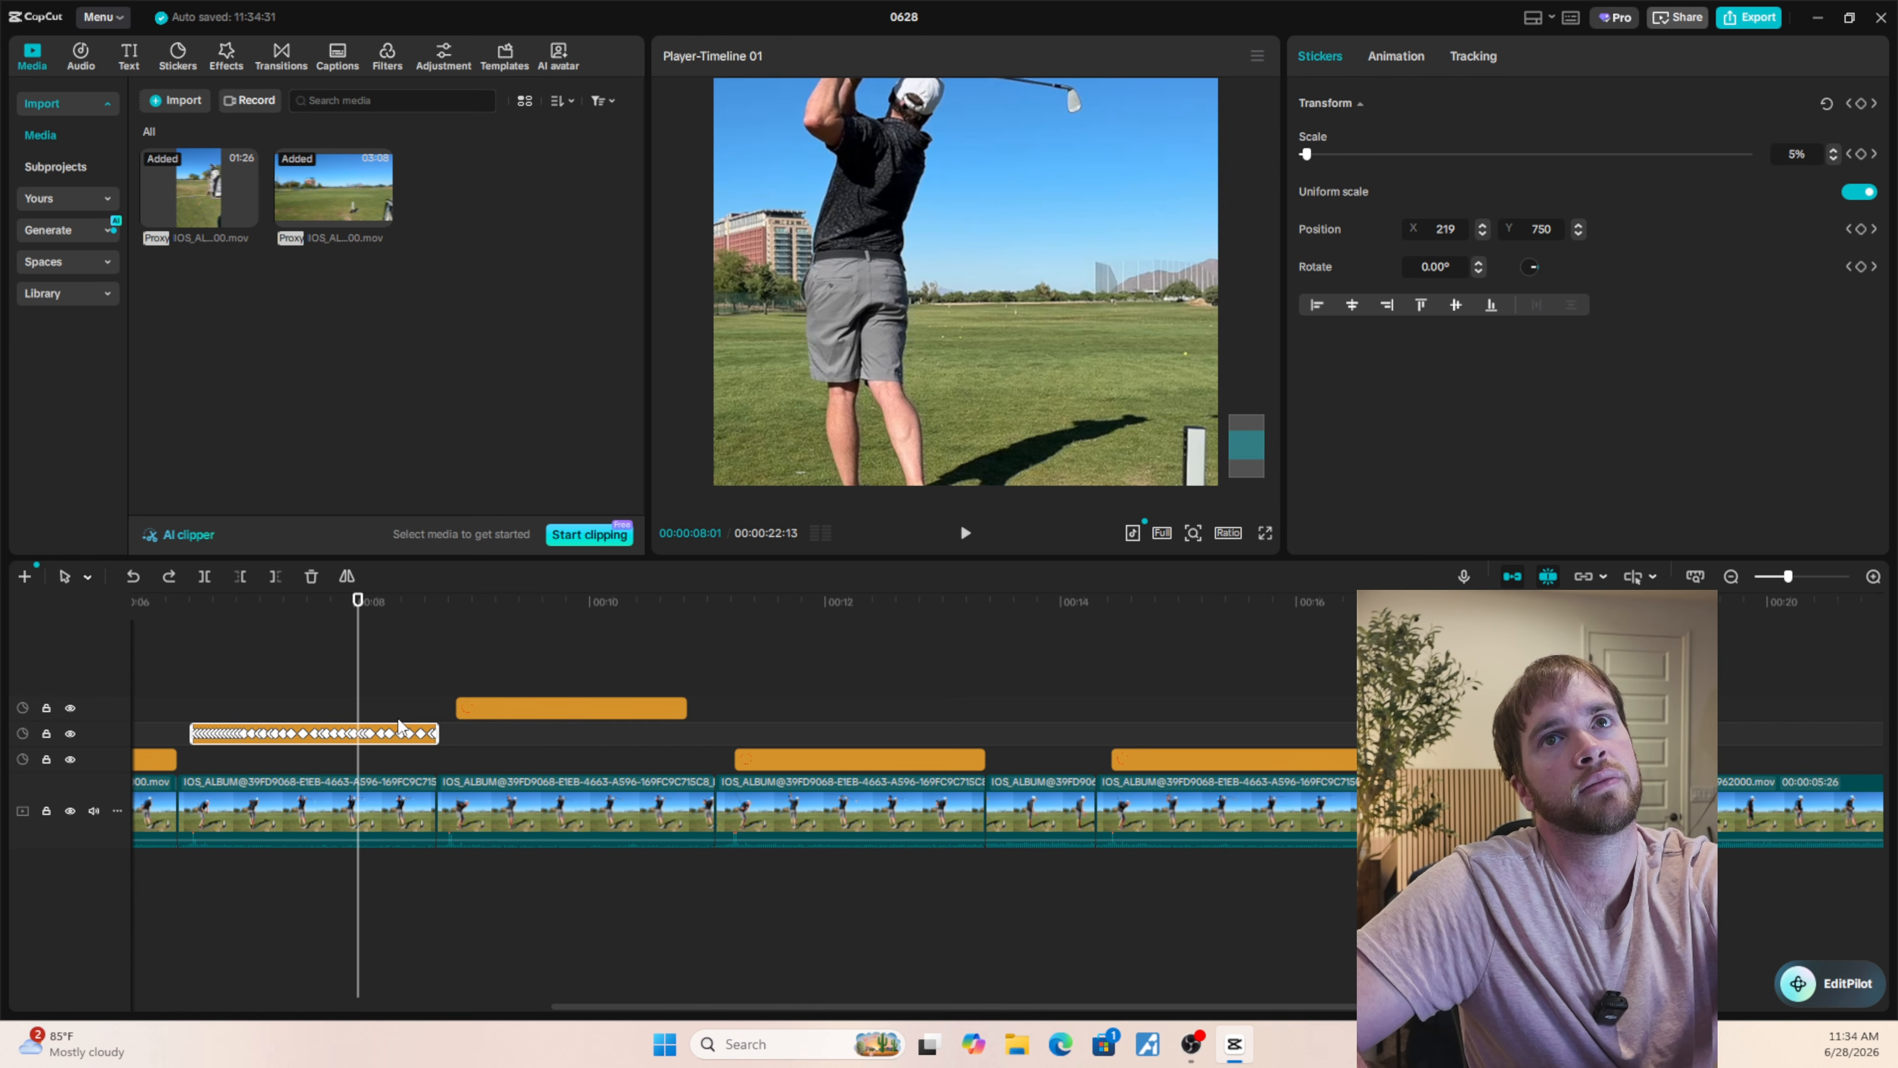
{"action": "left_click", "coordinate": [1851, 154]}
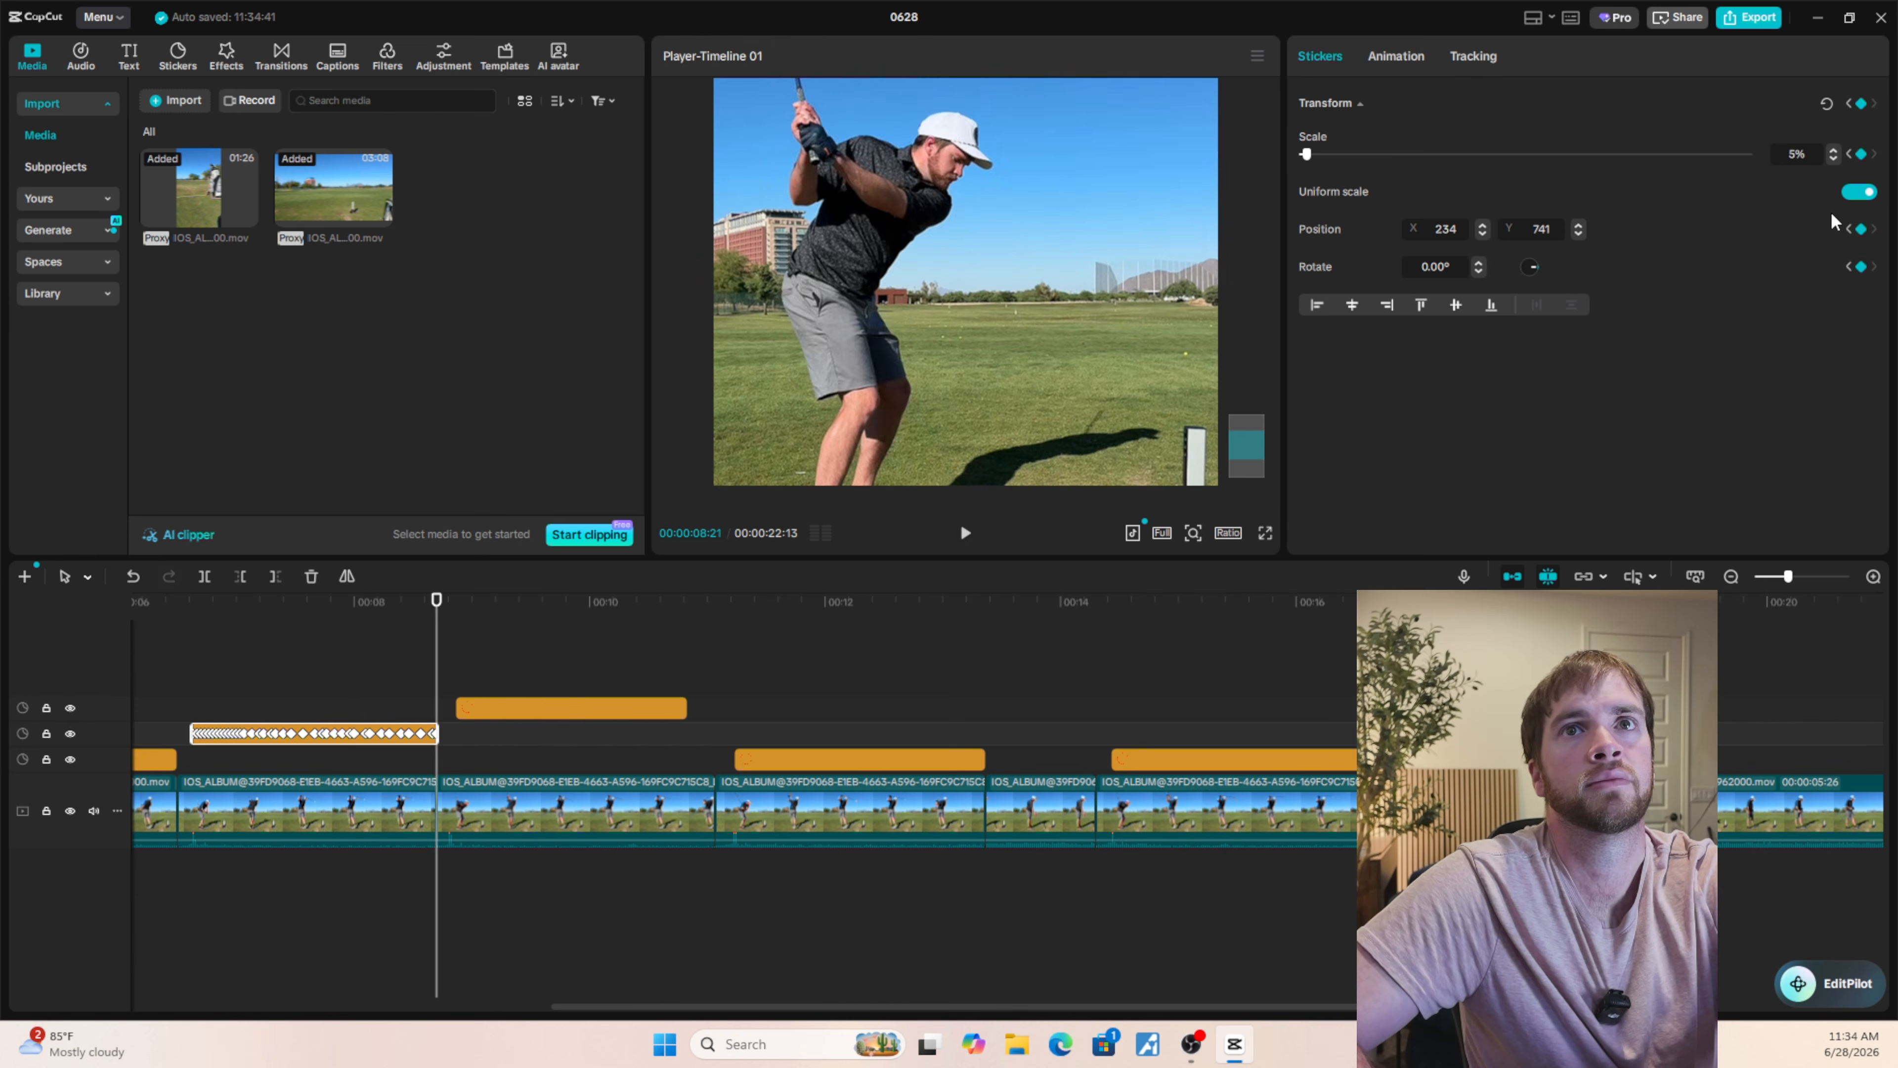
Set the first swing's circle sticker to 5% scale at 00:00:06:15 and play the edit full screen from 00:00:04:01.
{"action": "scroll", "coordinate": [486, 763], "scroll_direction": "left", "scroll_amount": 10}
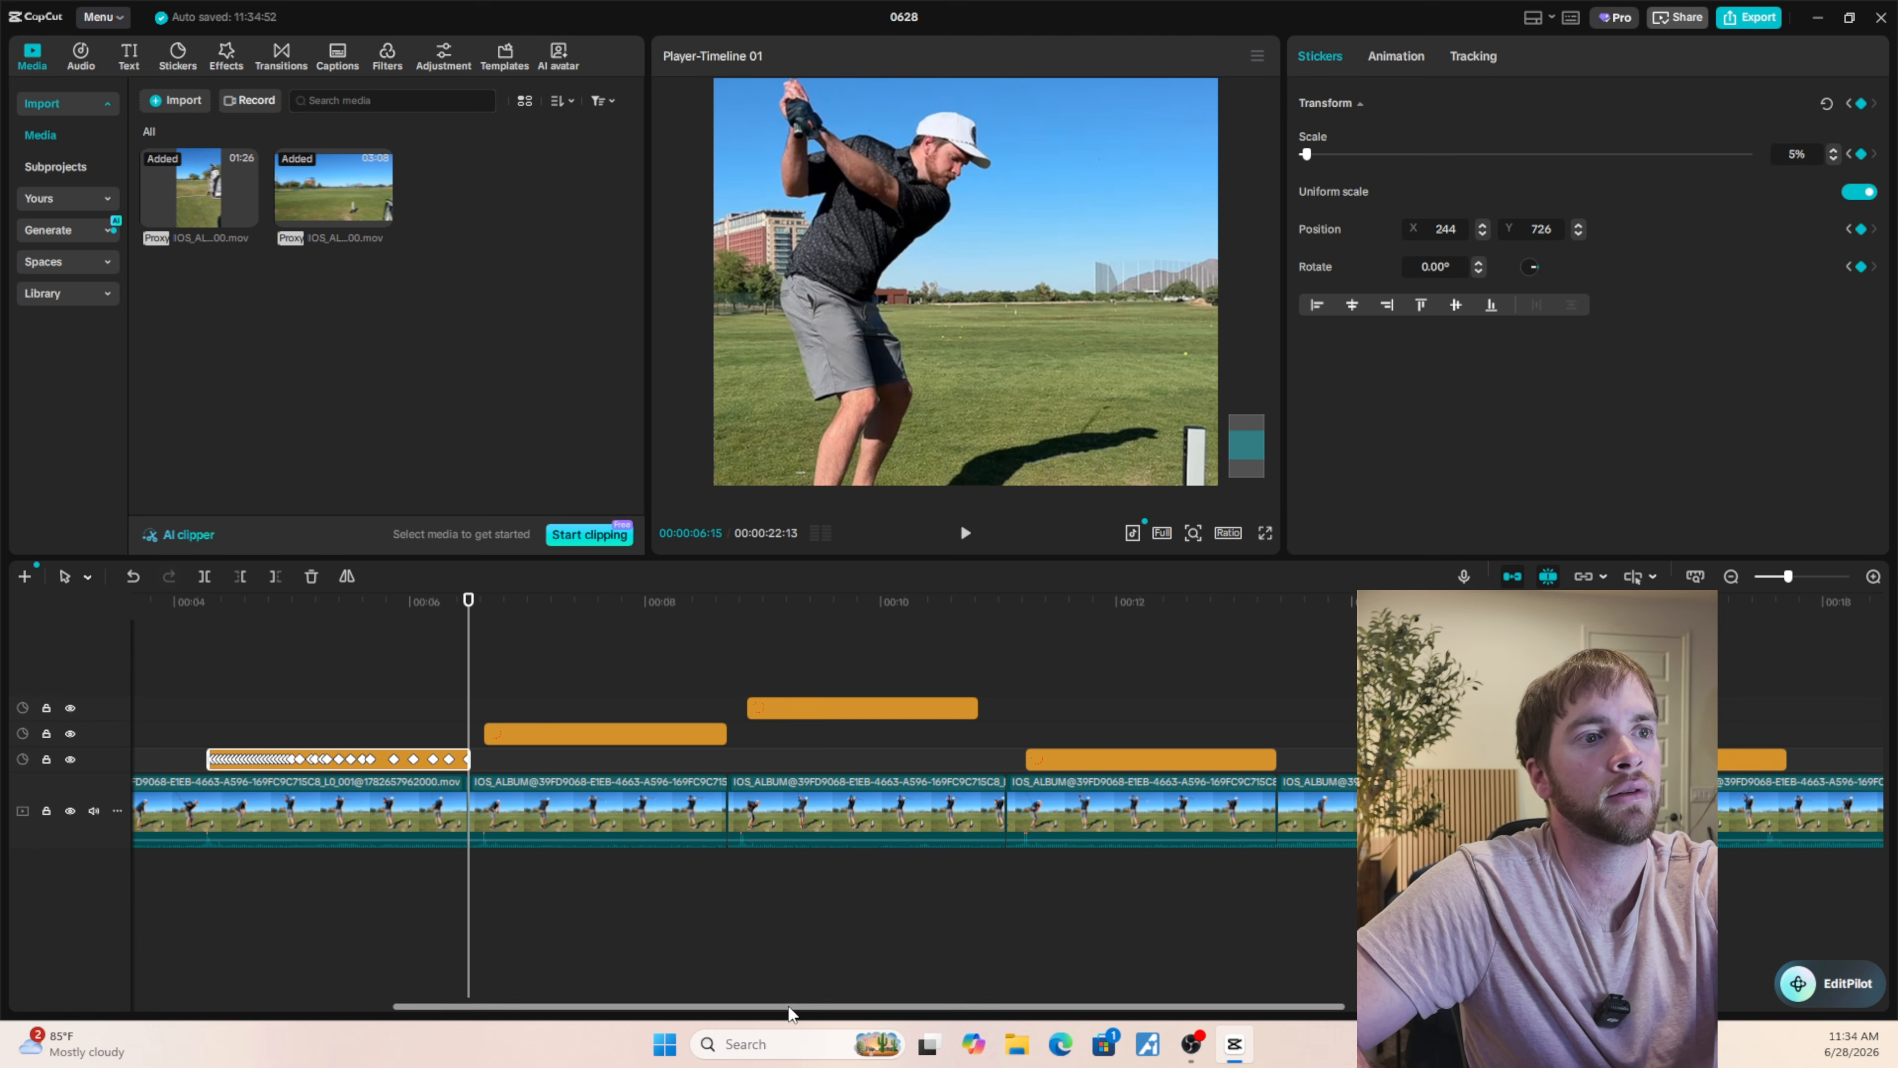
{"action": "left_click", "coordinate": [367, 691]}
{"action": "left_click", "coordinate": [1265, 533]}
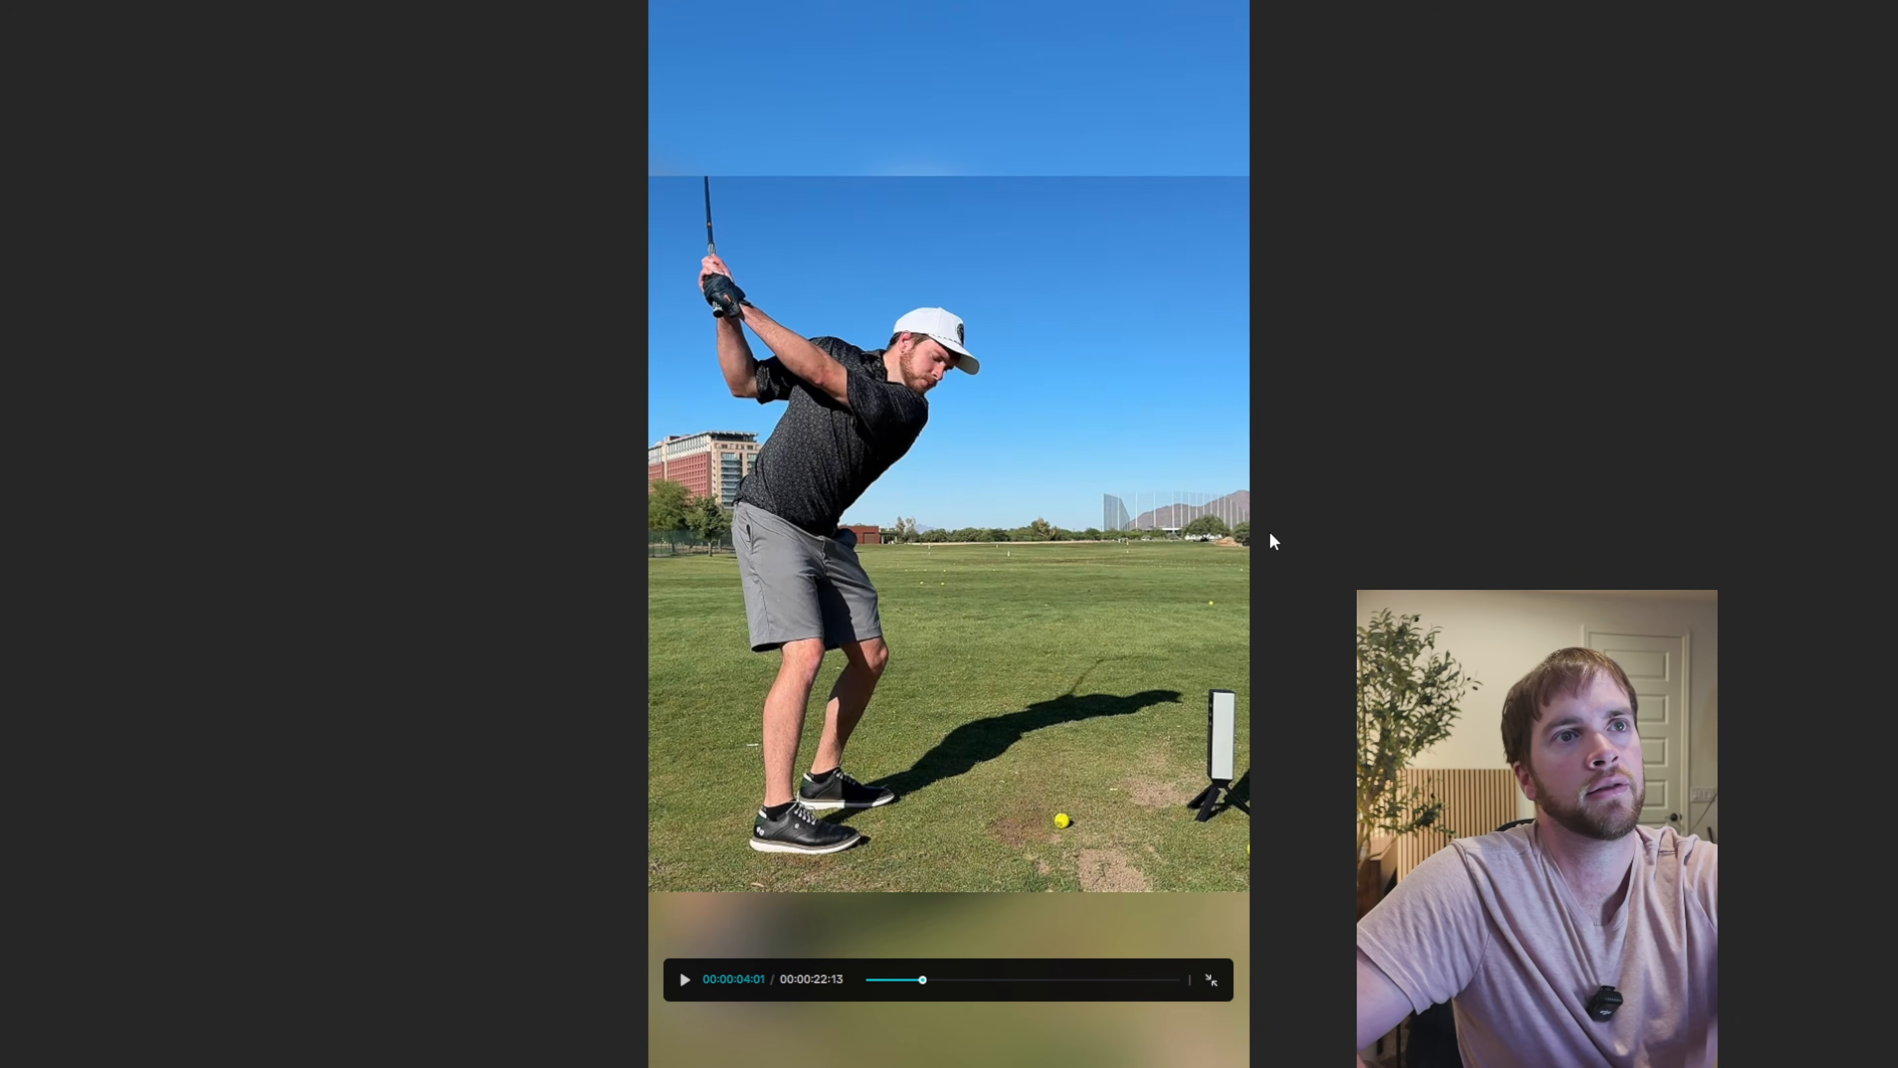
{"action": "key", "text": "space"}
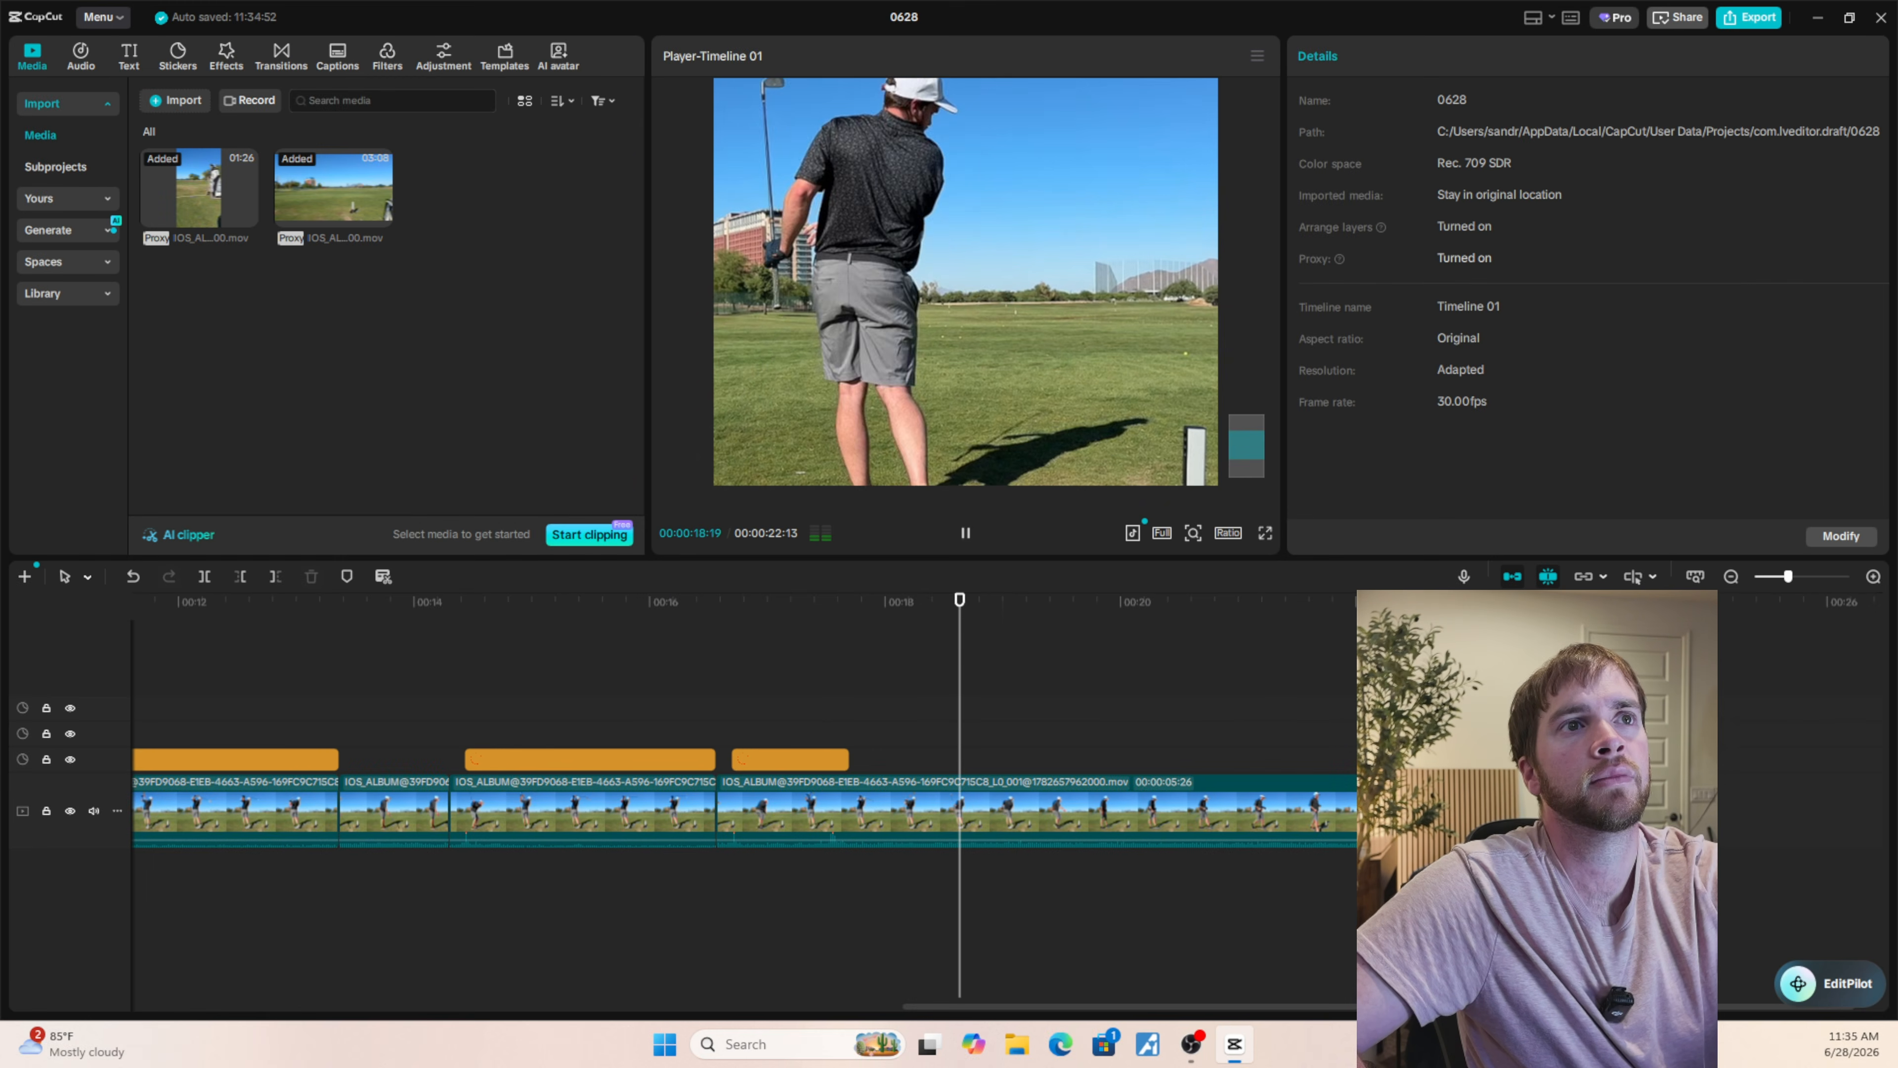
{"action": "key", "text": "space"}
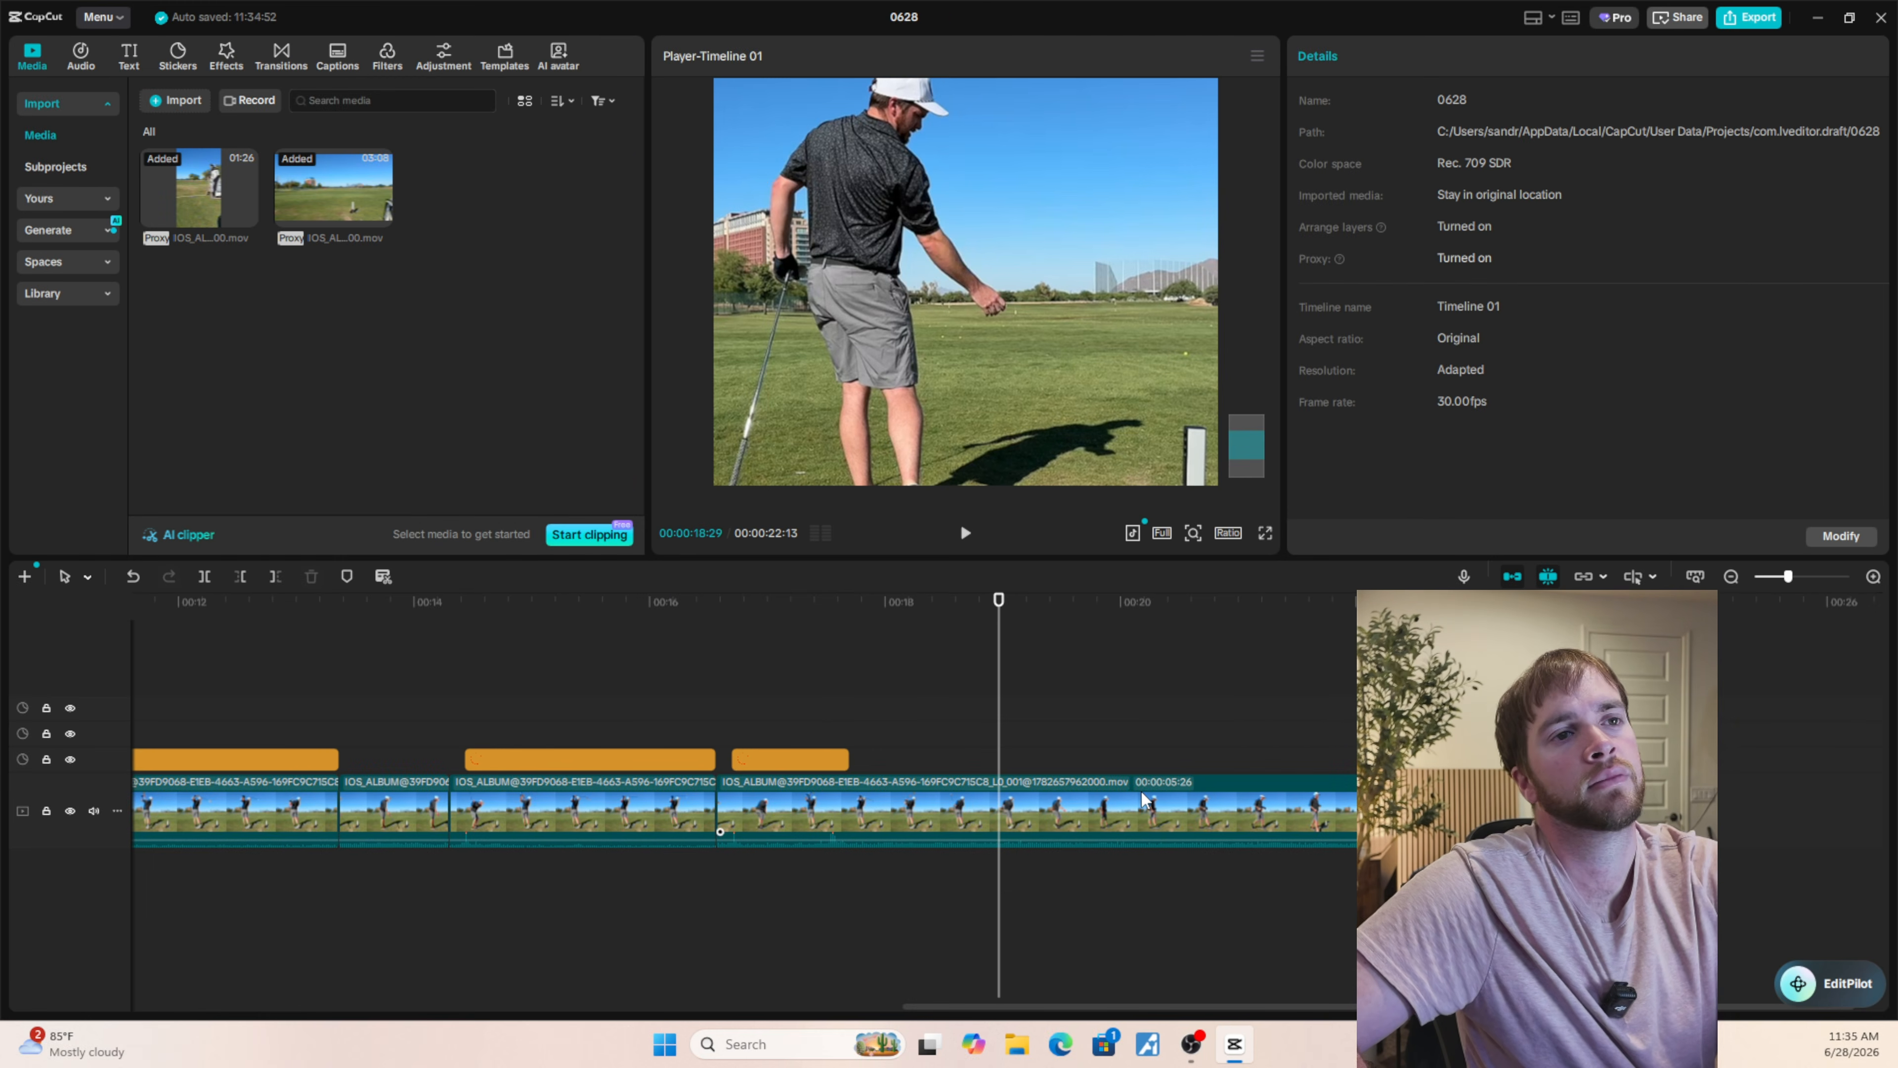
Combine all the video clips and circle stickers on the timeline into one compound clip.
{"action": "scroll", "coordinate": [1138, 798], "scroll_direction": "down", "scroll_amount": 4}
{"action": "scroll", "coordinate": [1138, 798], "scroll_direction": "down", "scroll_amount": 2}
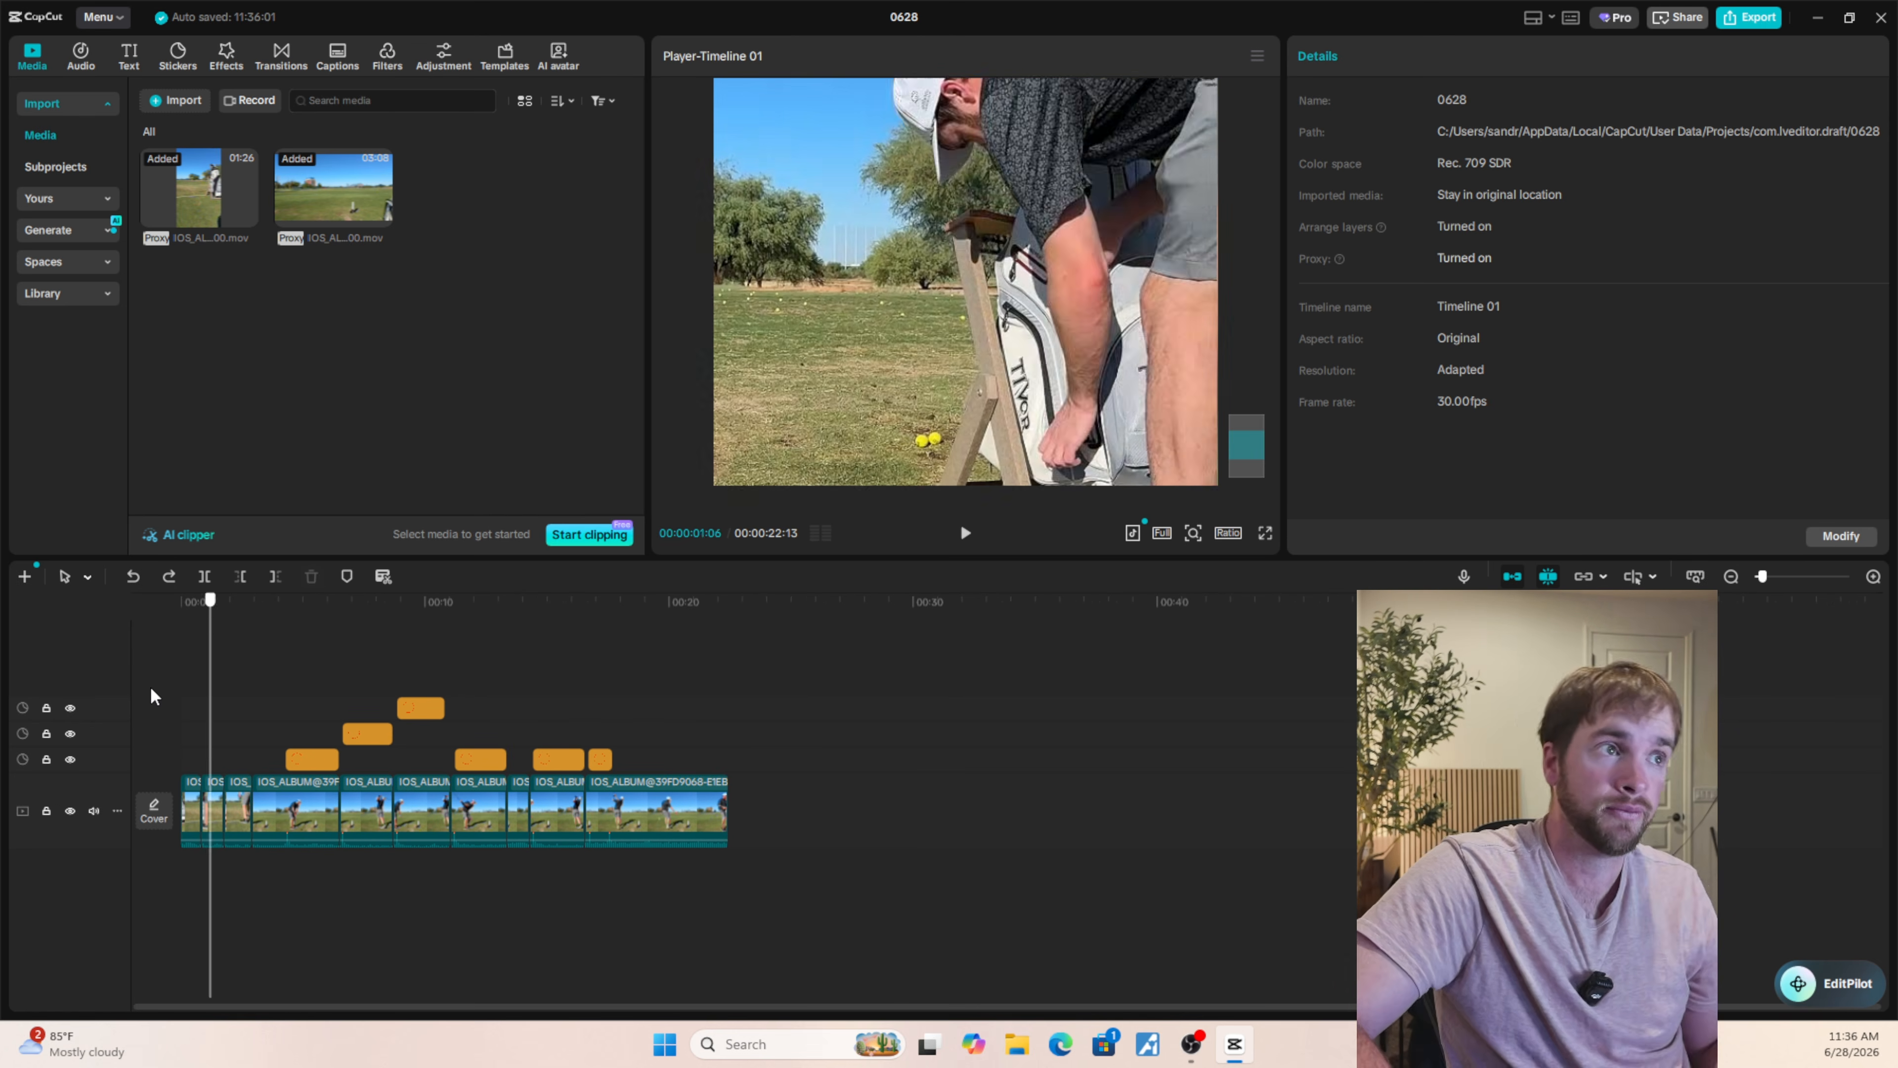
{"action": "left_click_drag", "start_coordinate": [151, 688], "coordinate": [169, 739]}
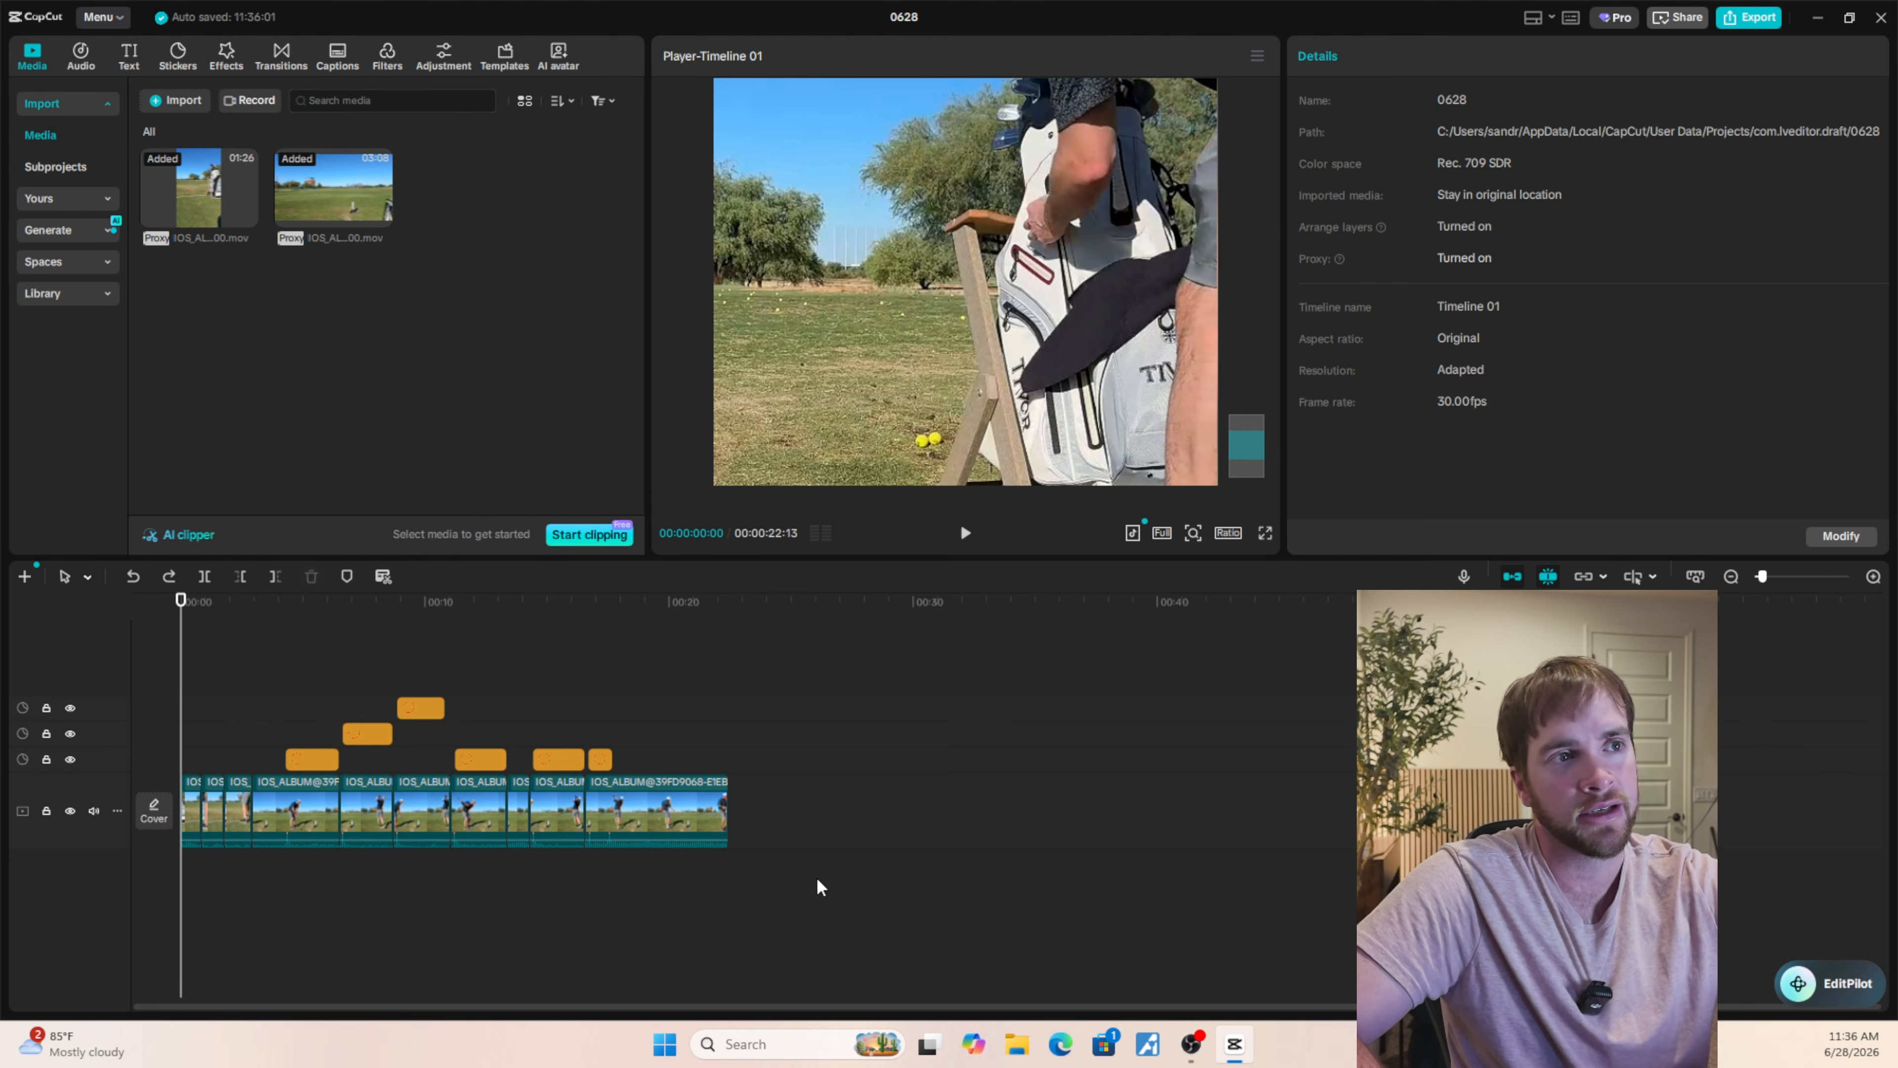
{"action": "left_click_drag", "start_coordinate": [832, 884], "coordinate": [152, 676]}
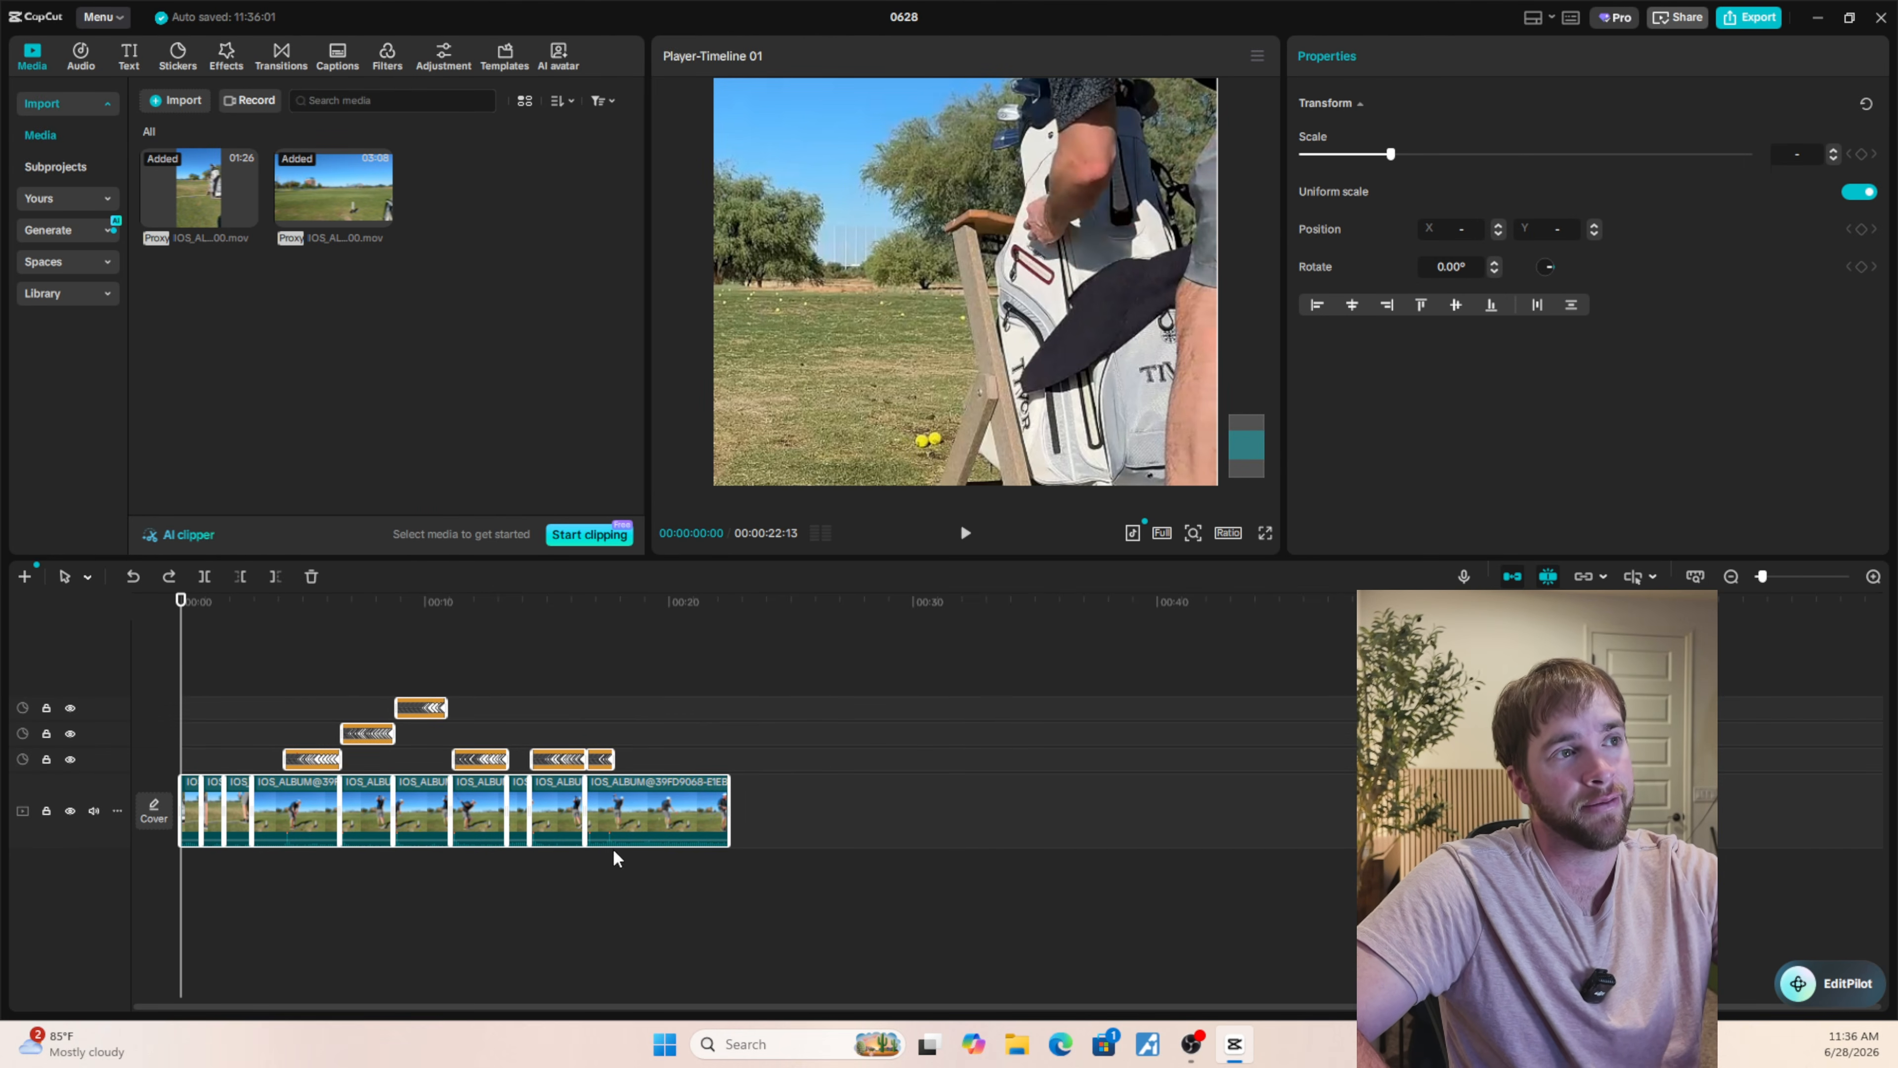
{"action": "right_click", "coordinate": [615, 819]}
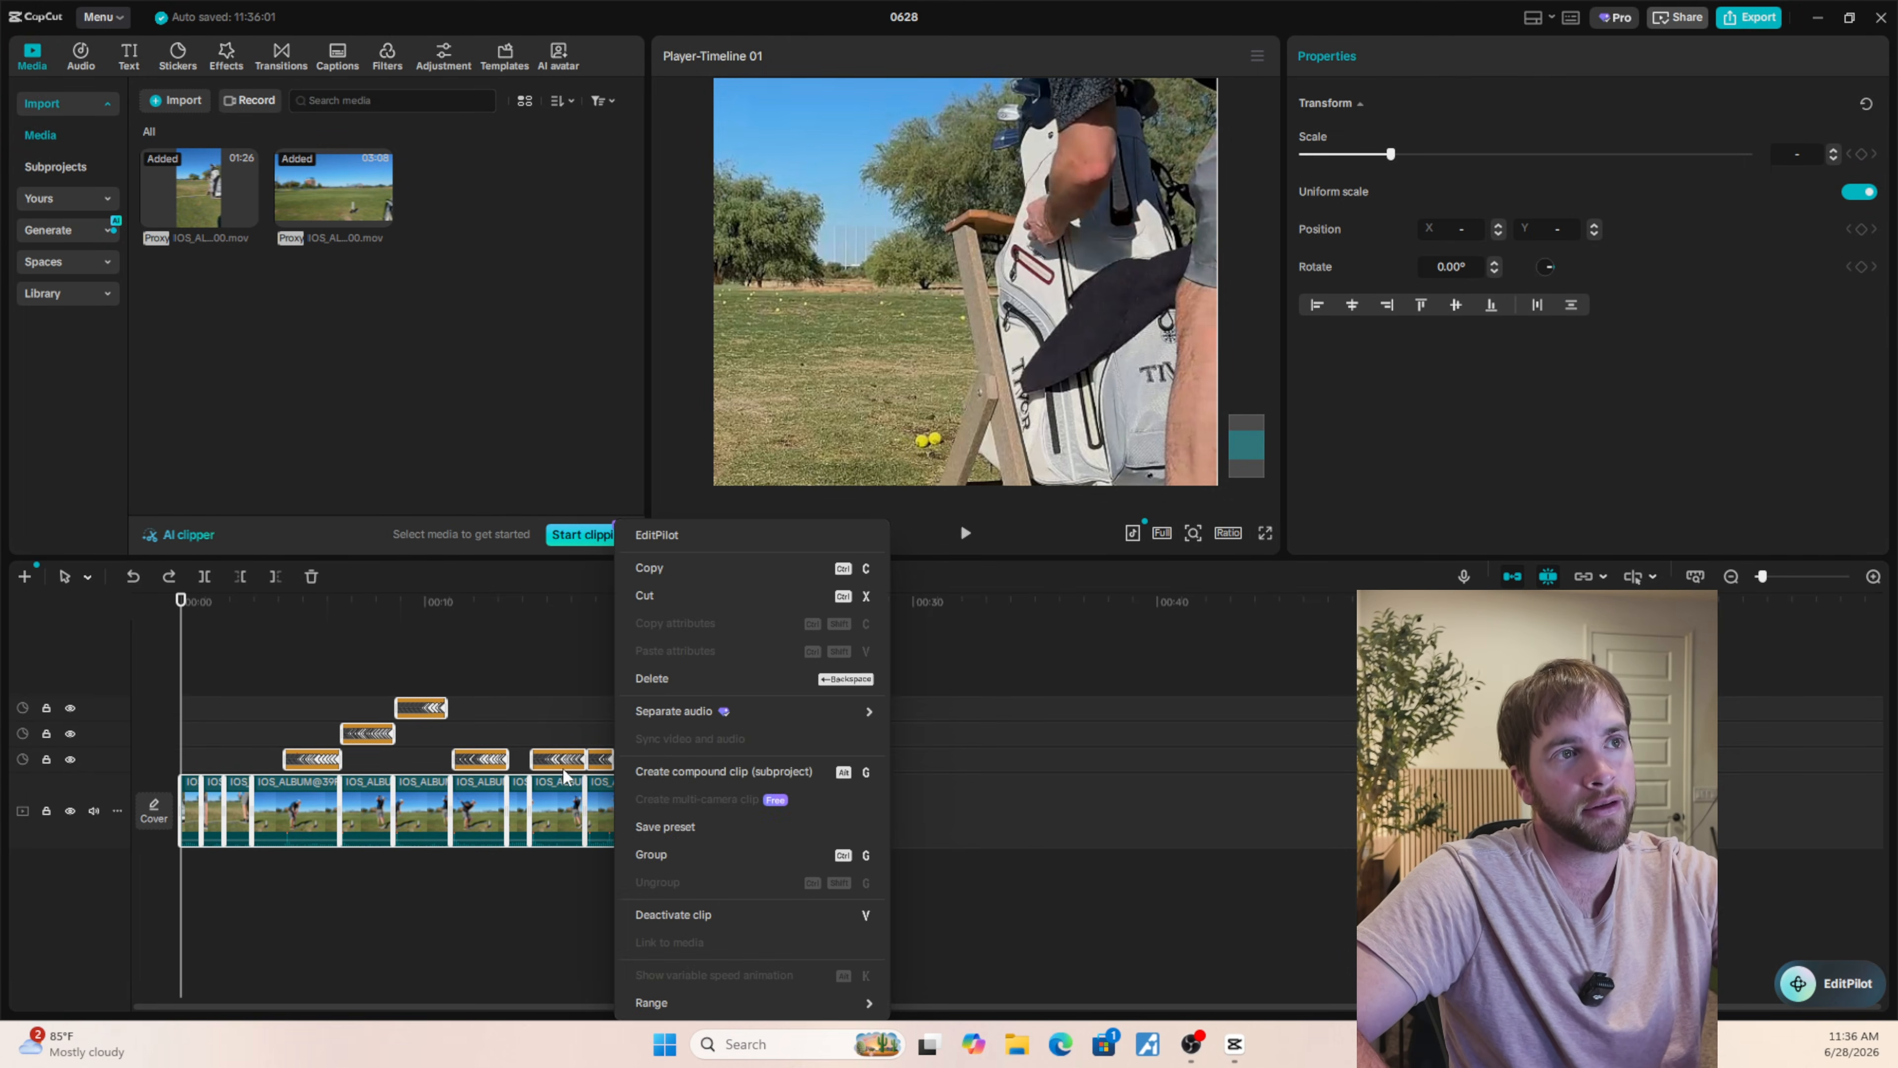
{"action": "left_click", "coordinate": [677, 771]}
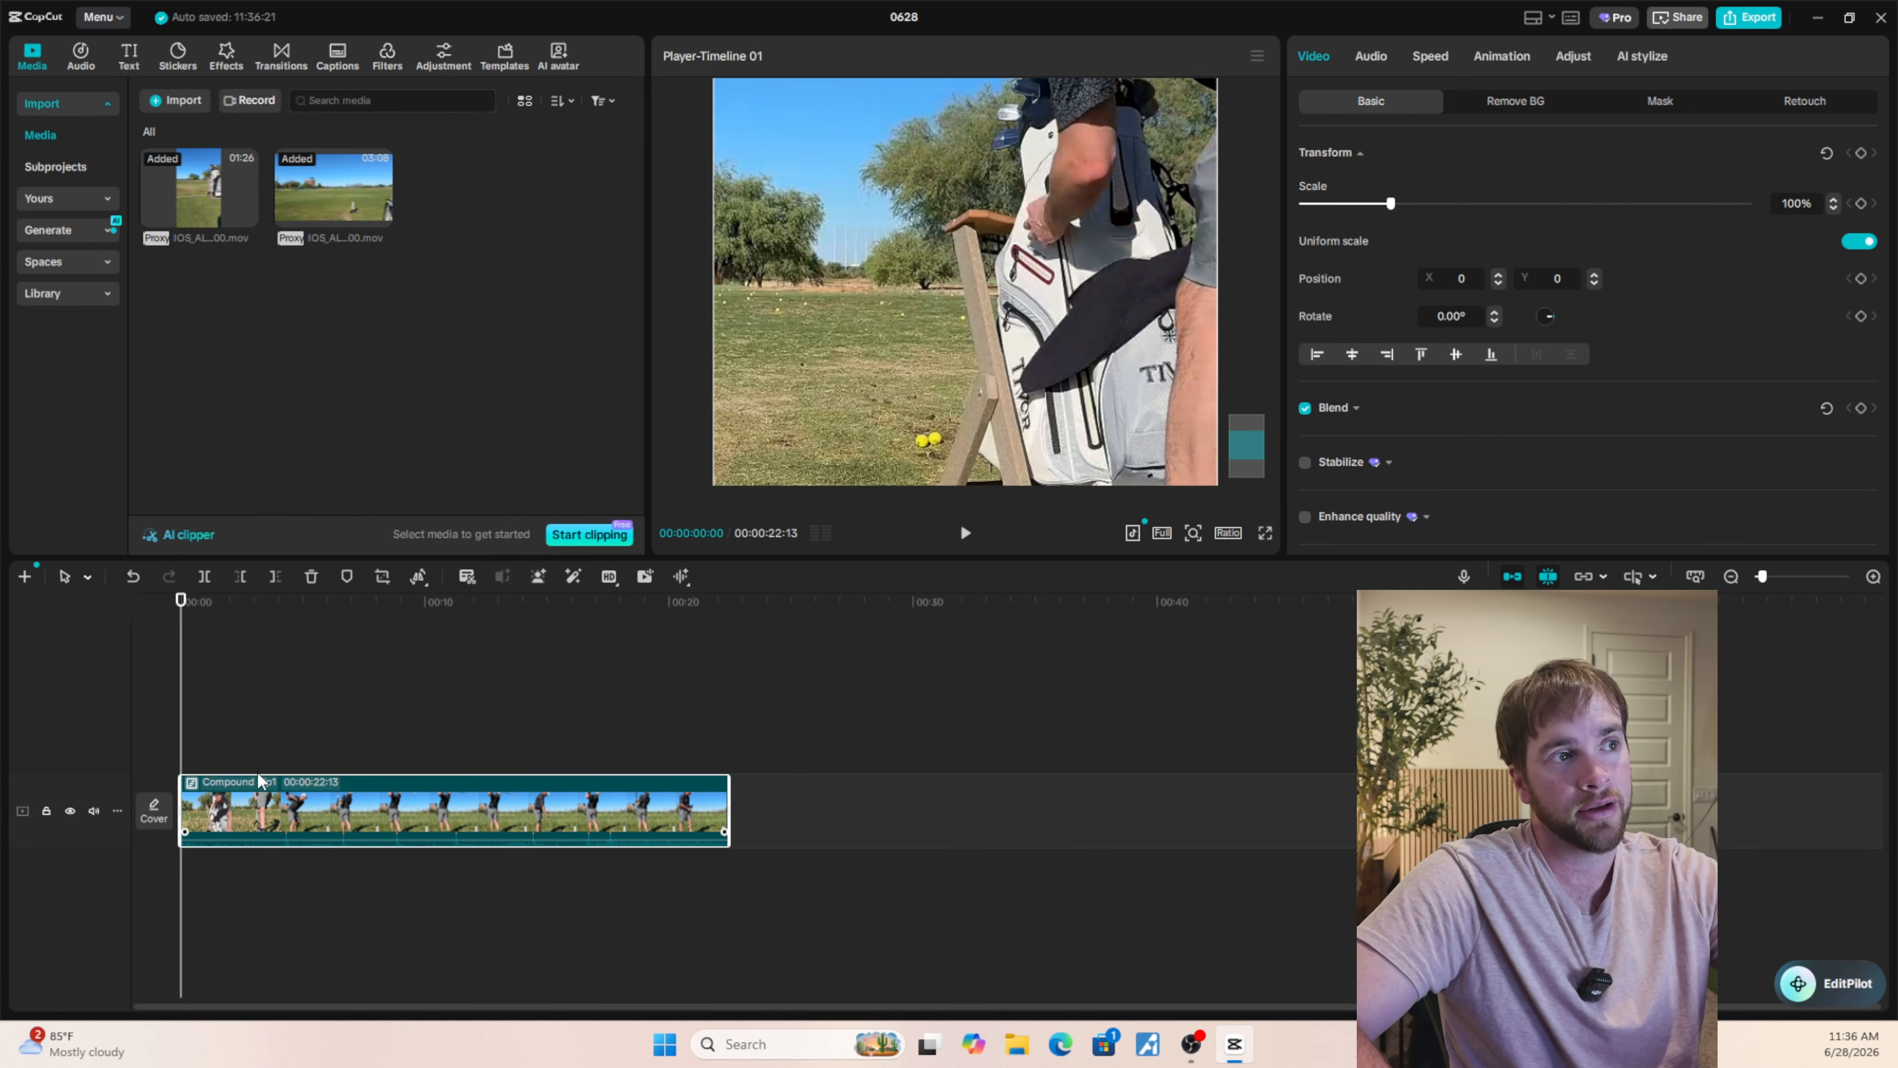
Play the compound clip full screen from 00:00:04:06 to check the first swing.
{"action": "left_click", "coordinate": [285, 751]}
{"action": "left_click", "coordinate": [1262, 531]}
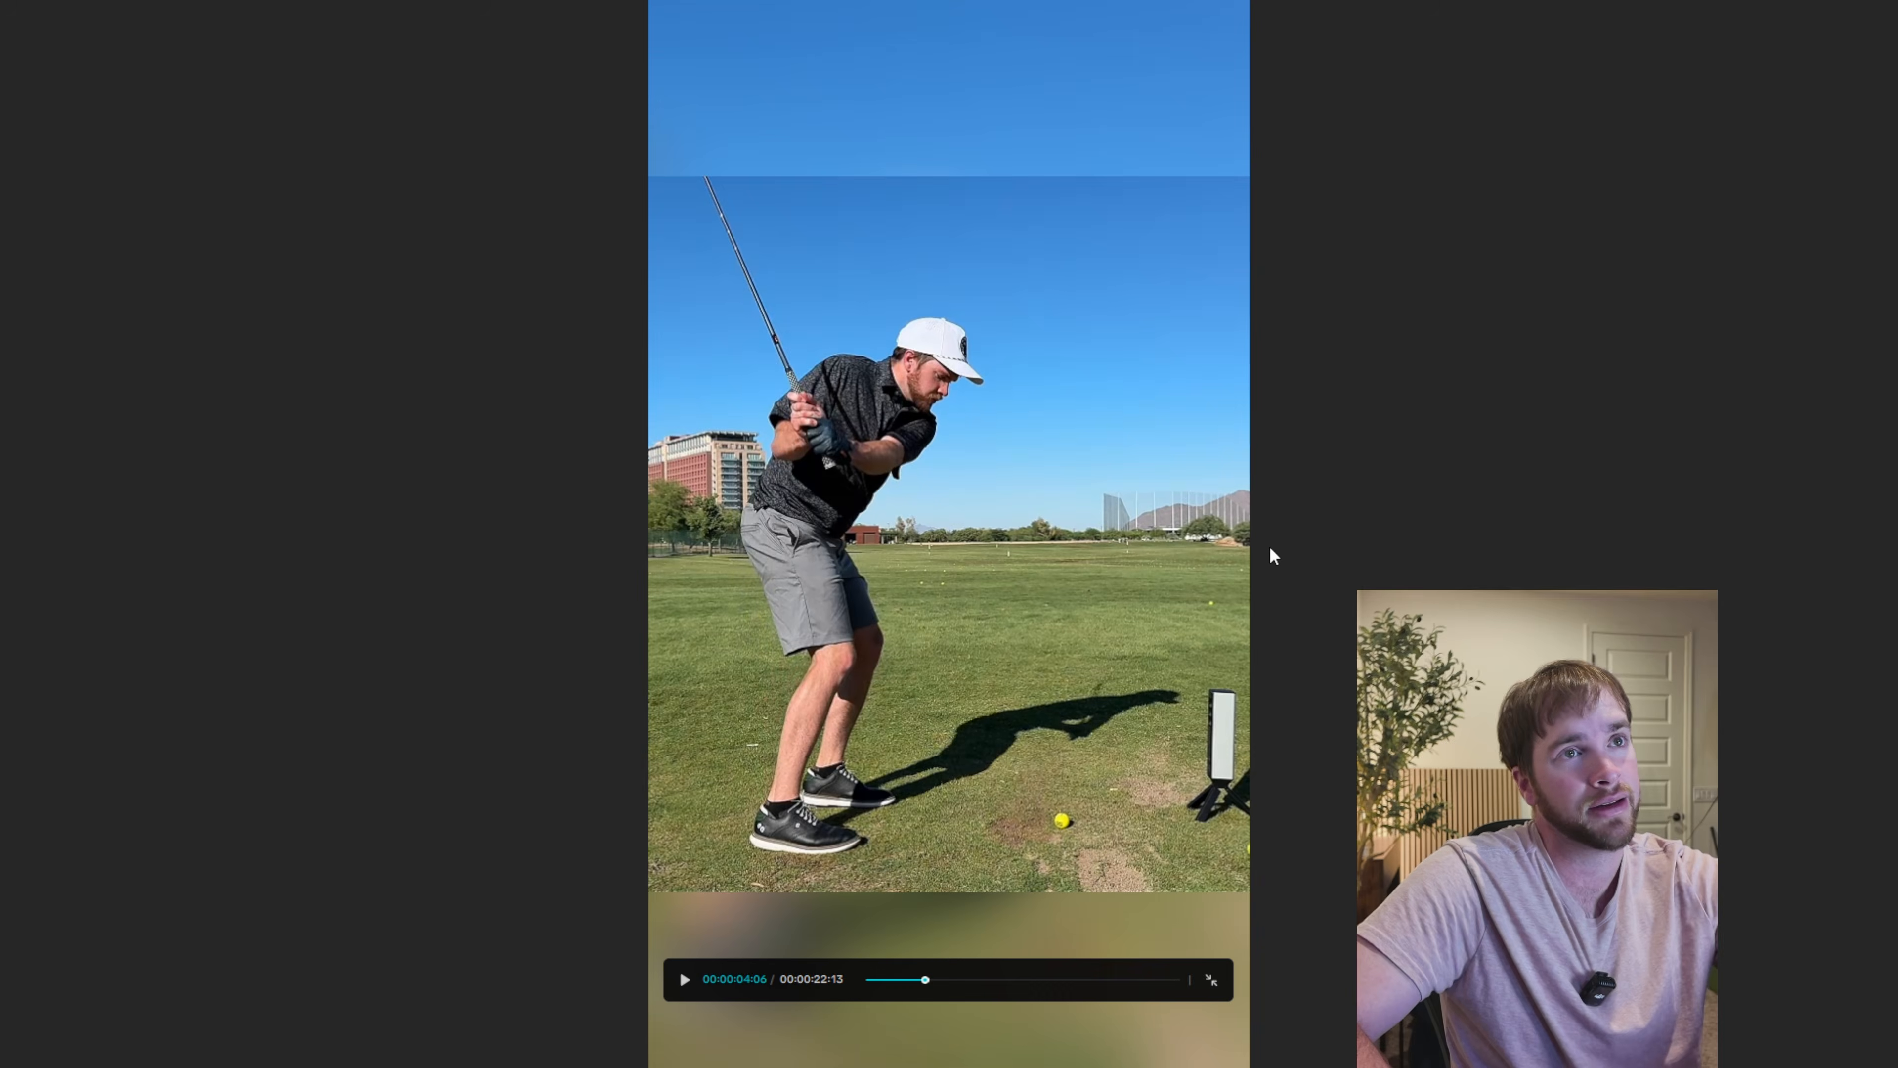
{"action": "key", "text": "space"}
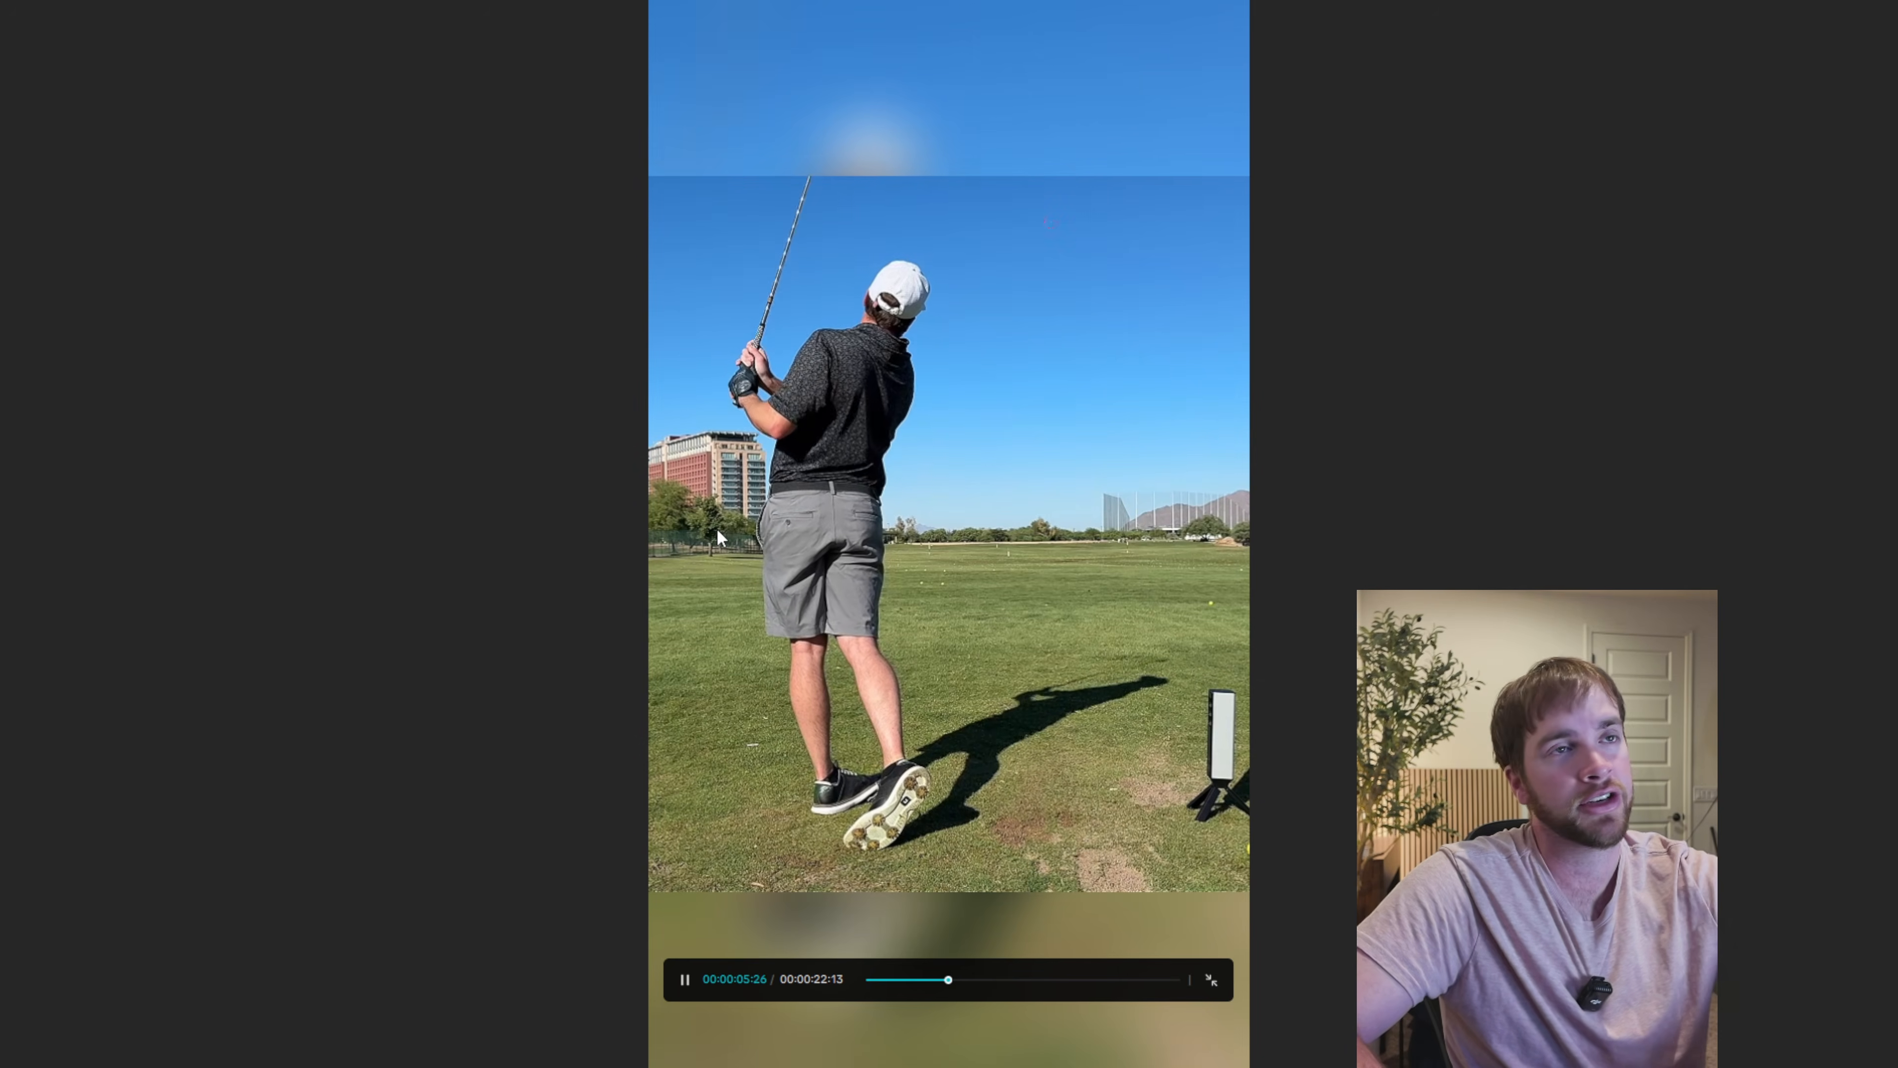
{"action": "key", "text": "Escape"}
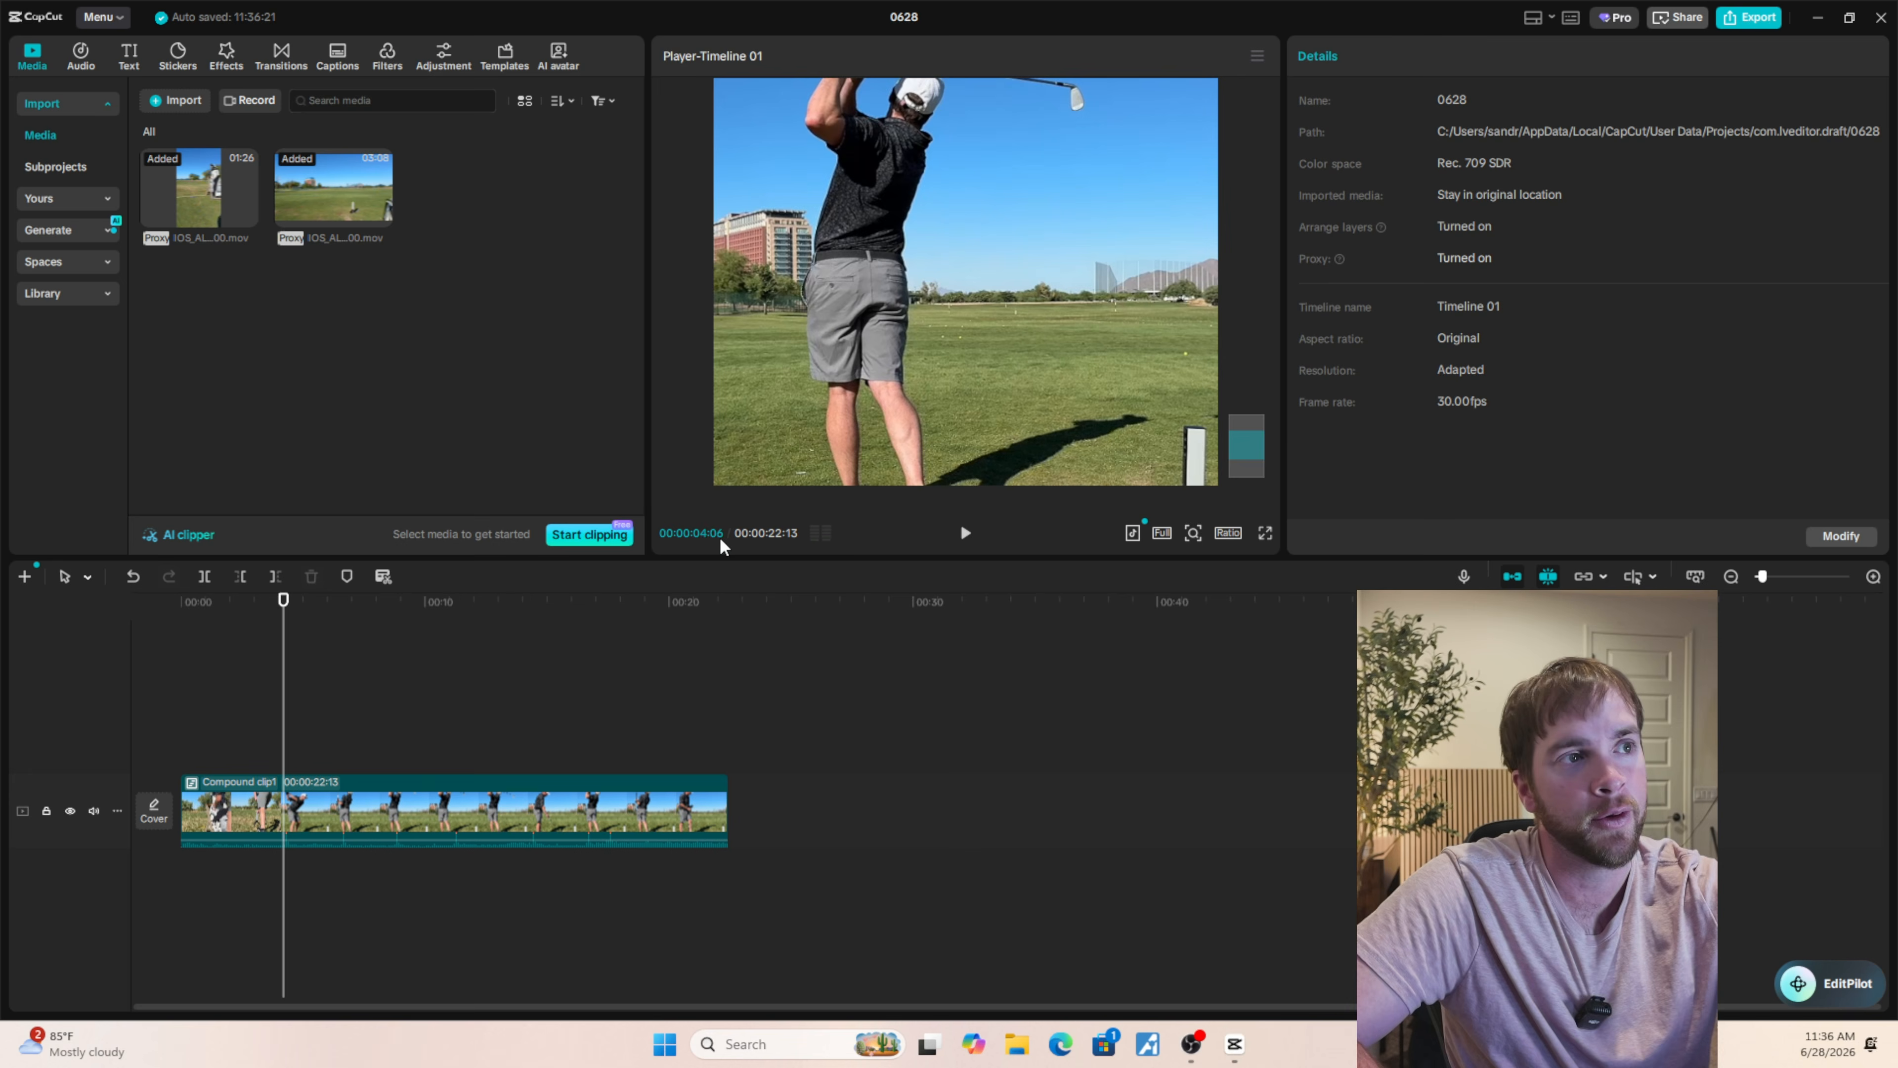
Try to extend the compound clip beyond its end.
{"action": "left_click", "coordinate": [457, 802]}
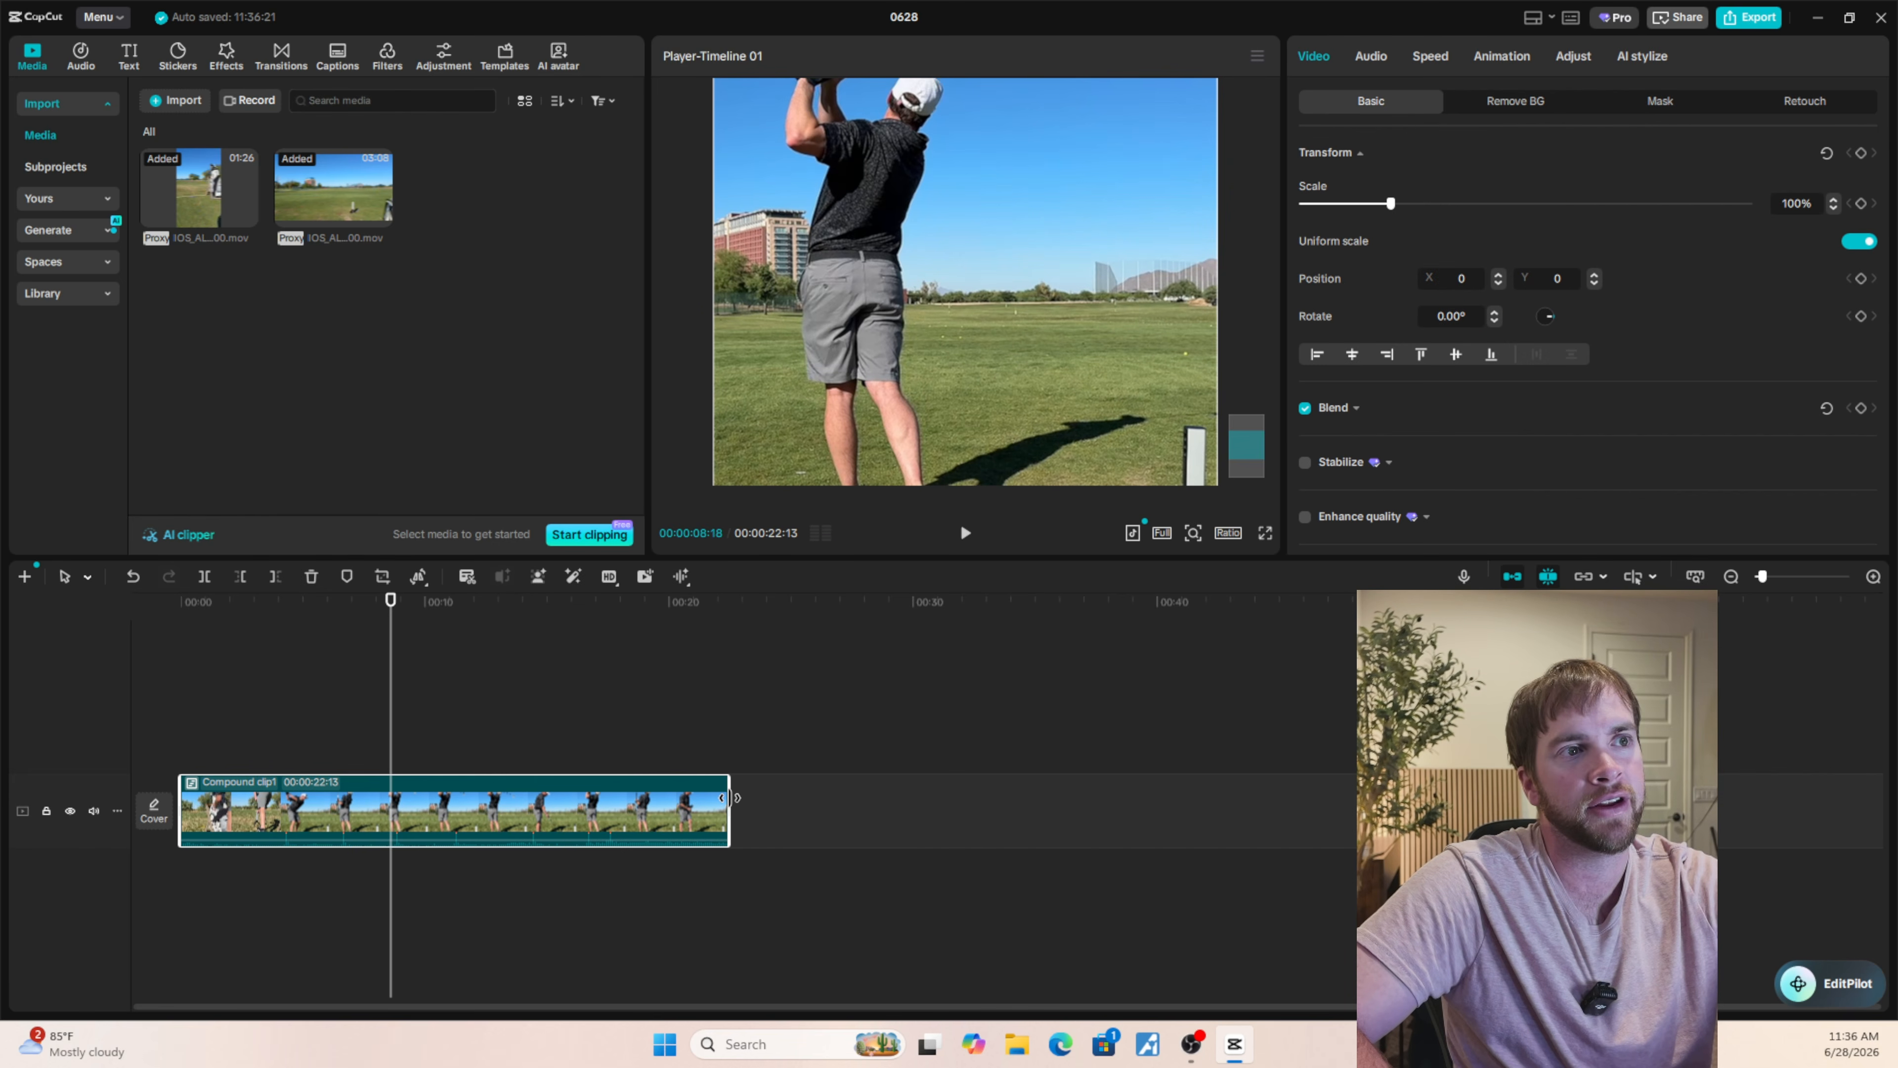
{"action": "left_click_drag", "start_coordinate": [733, 797], "coordinate": [805, 797]}
{"action": "left_click", "coordinate": [493, 756]}
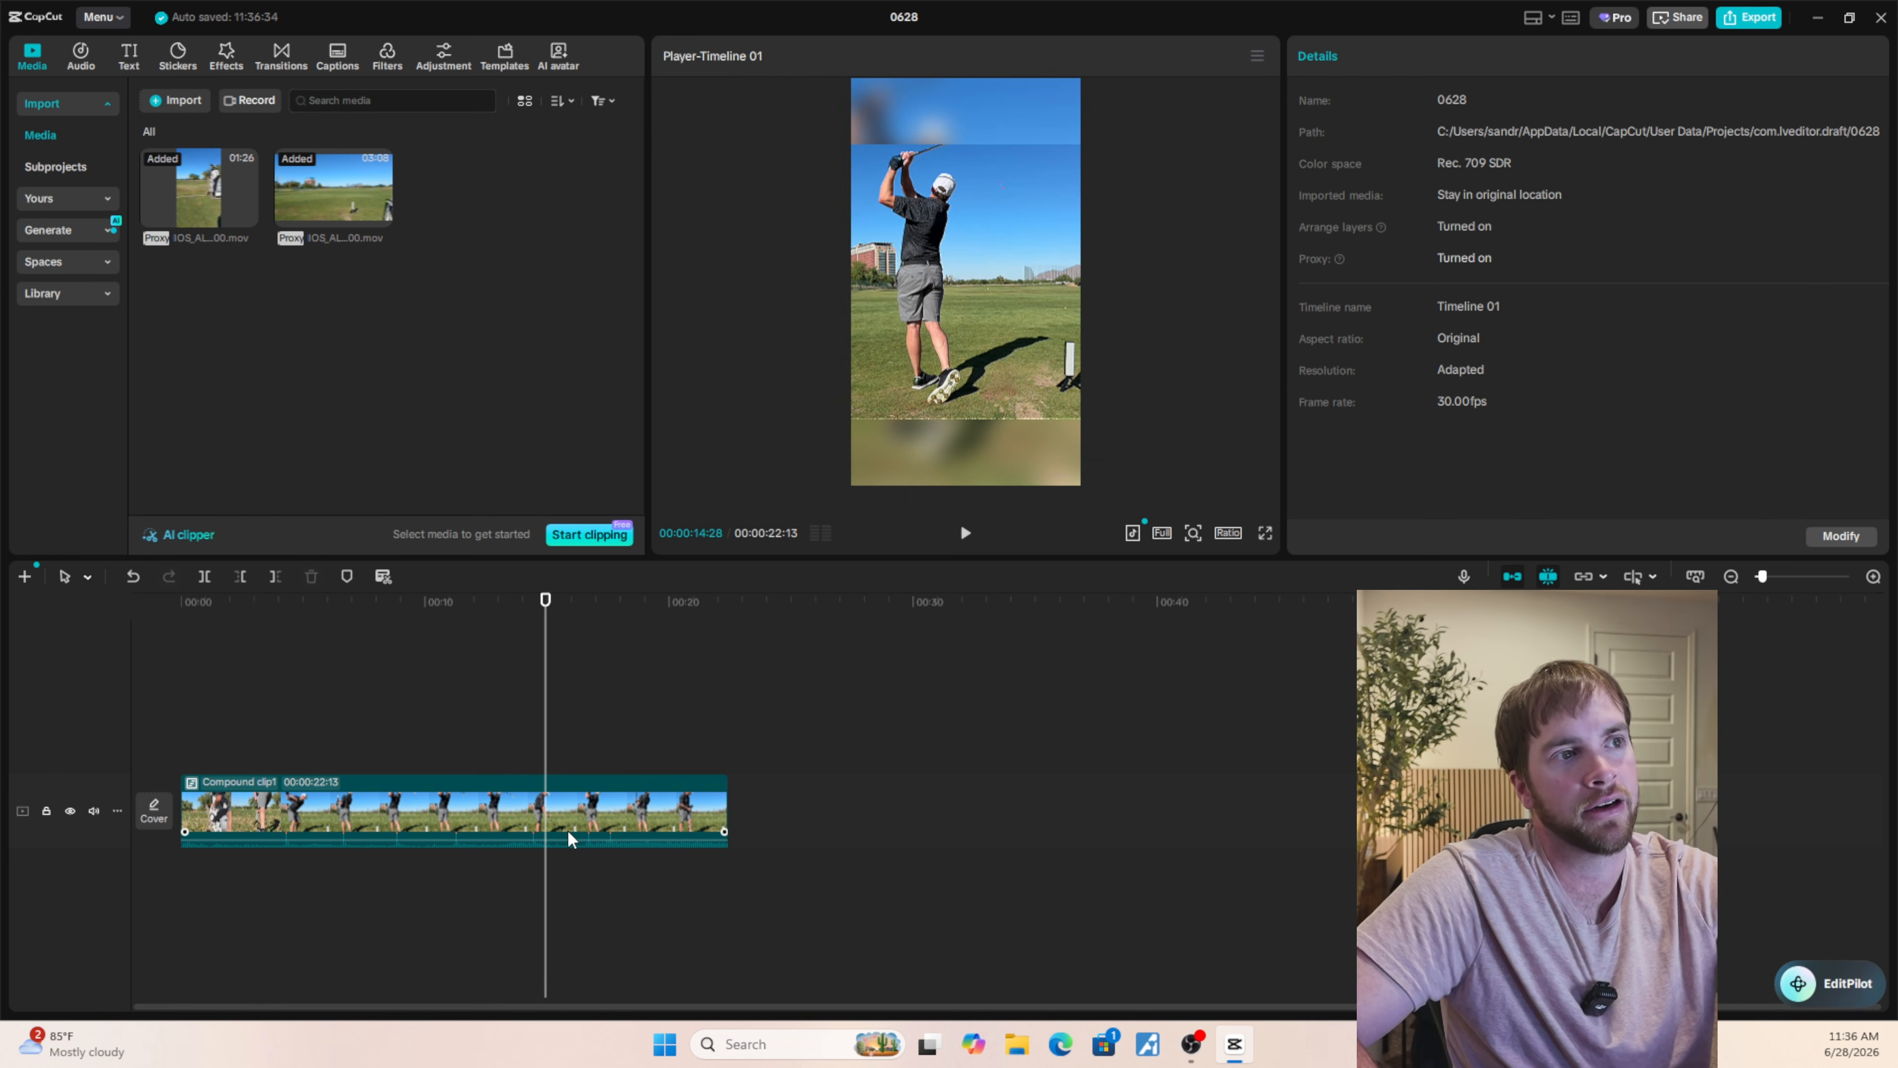
Split the compound clip at 00:00:14:28 and trim the start of the second part, shortening it to 00:00:05:23.
{"action": "left_click", "coordinate": [568, 830]}
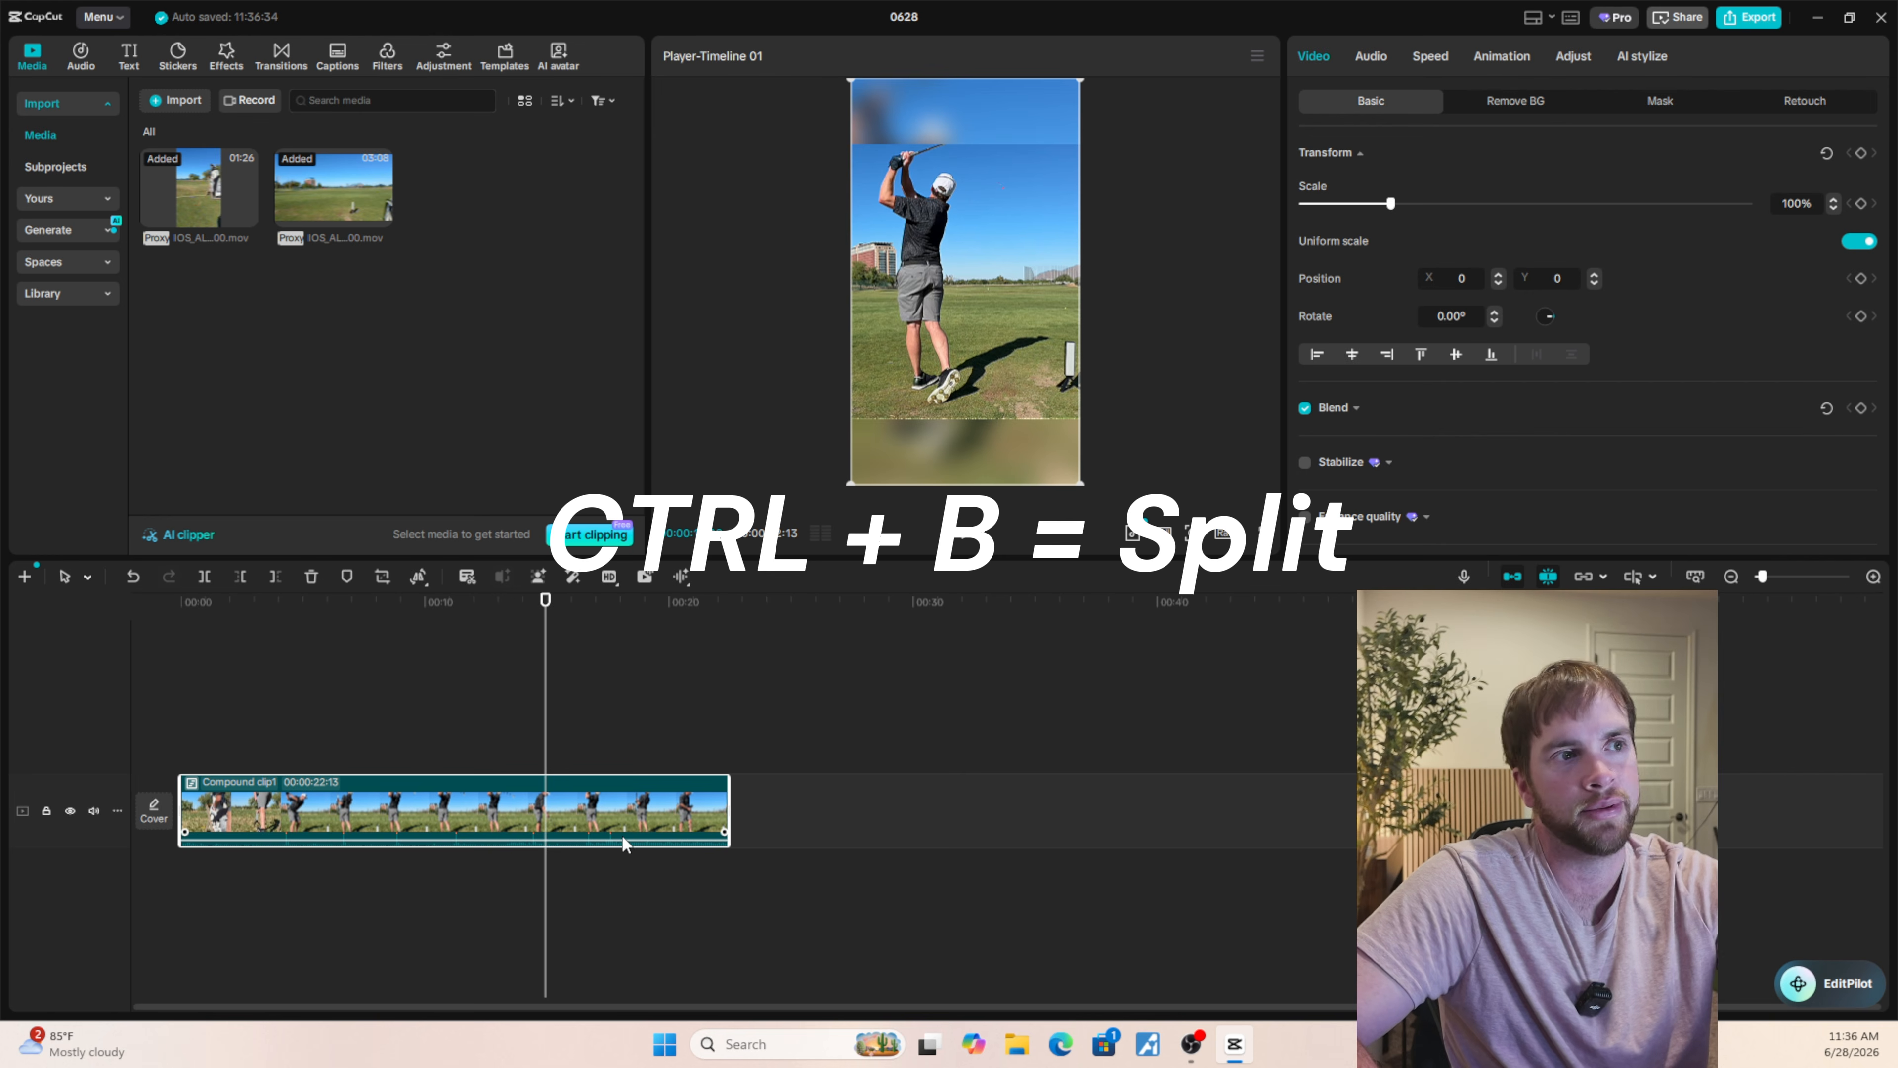
{"action": "key", "text": "ctrl+b"}
{"action": "scroll", "coordinate": [499, 860], "scroll_direction": "up", "scroll_amount": 2}
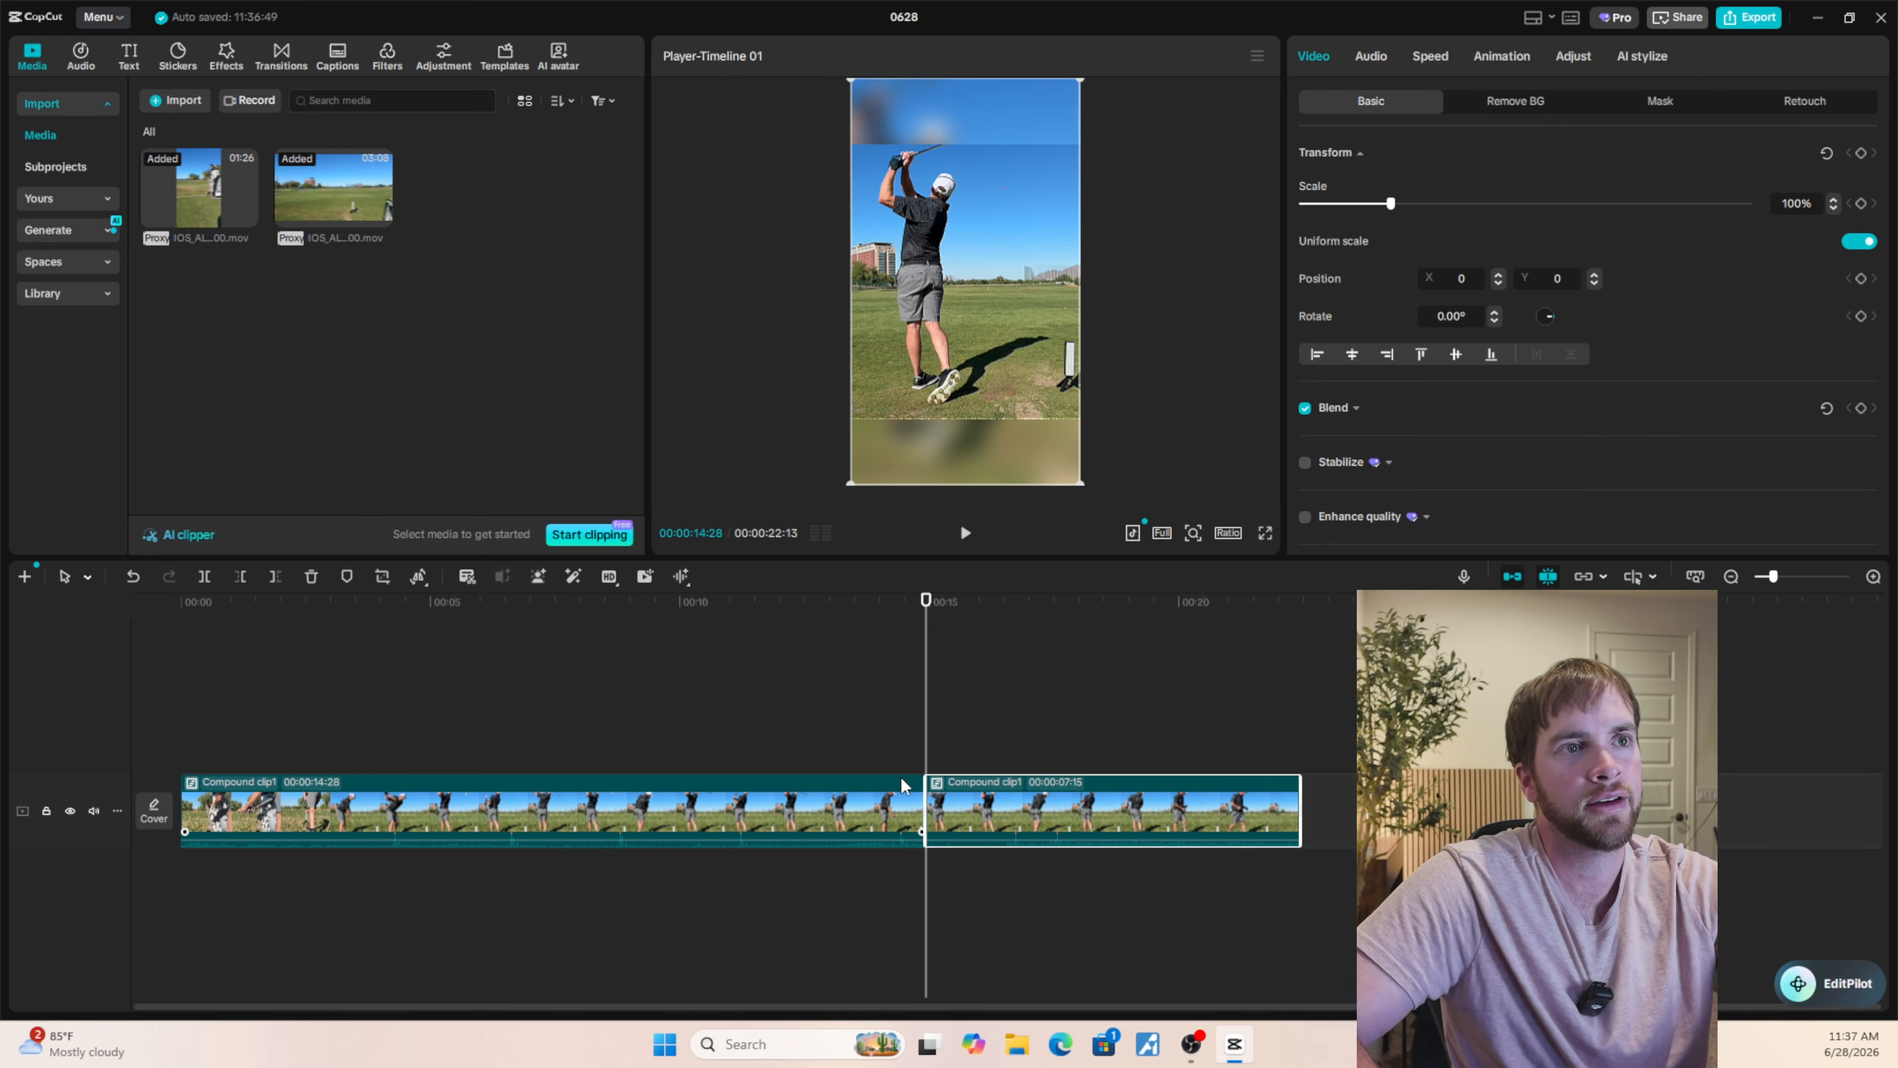
{"action": "left_click_drag", "start_coordinate": [927, 798], "coordinate": [1015, 805]}
{"action": "left_click", "coordinate": [908, 755]}
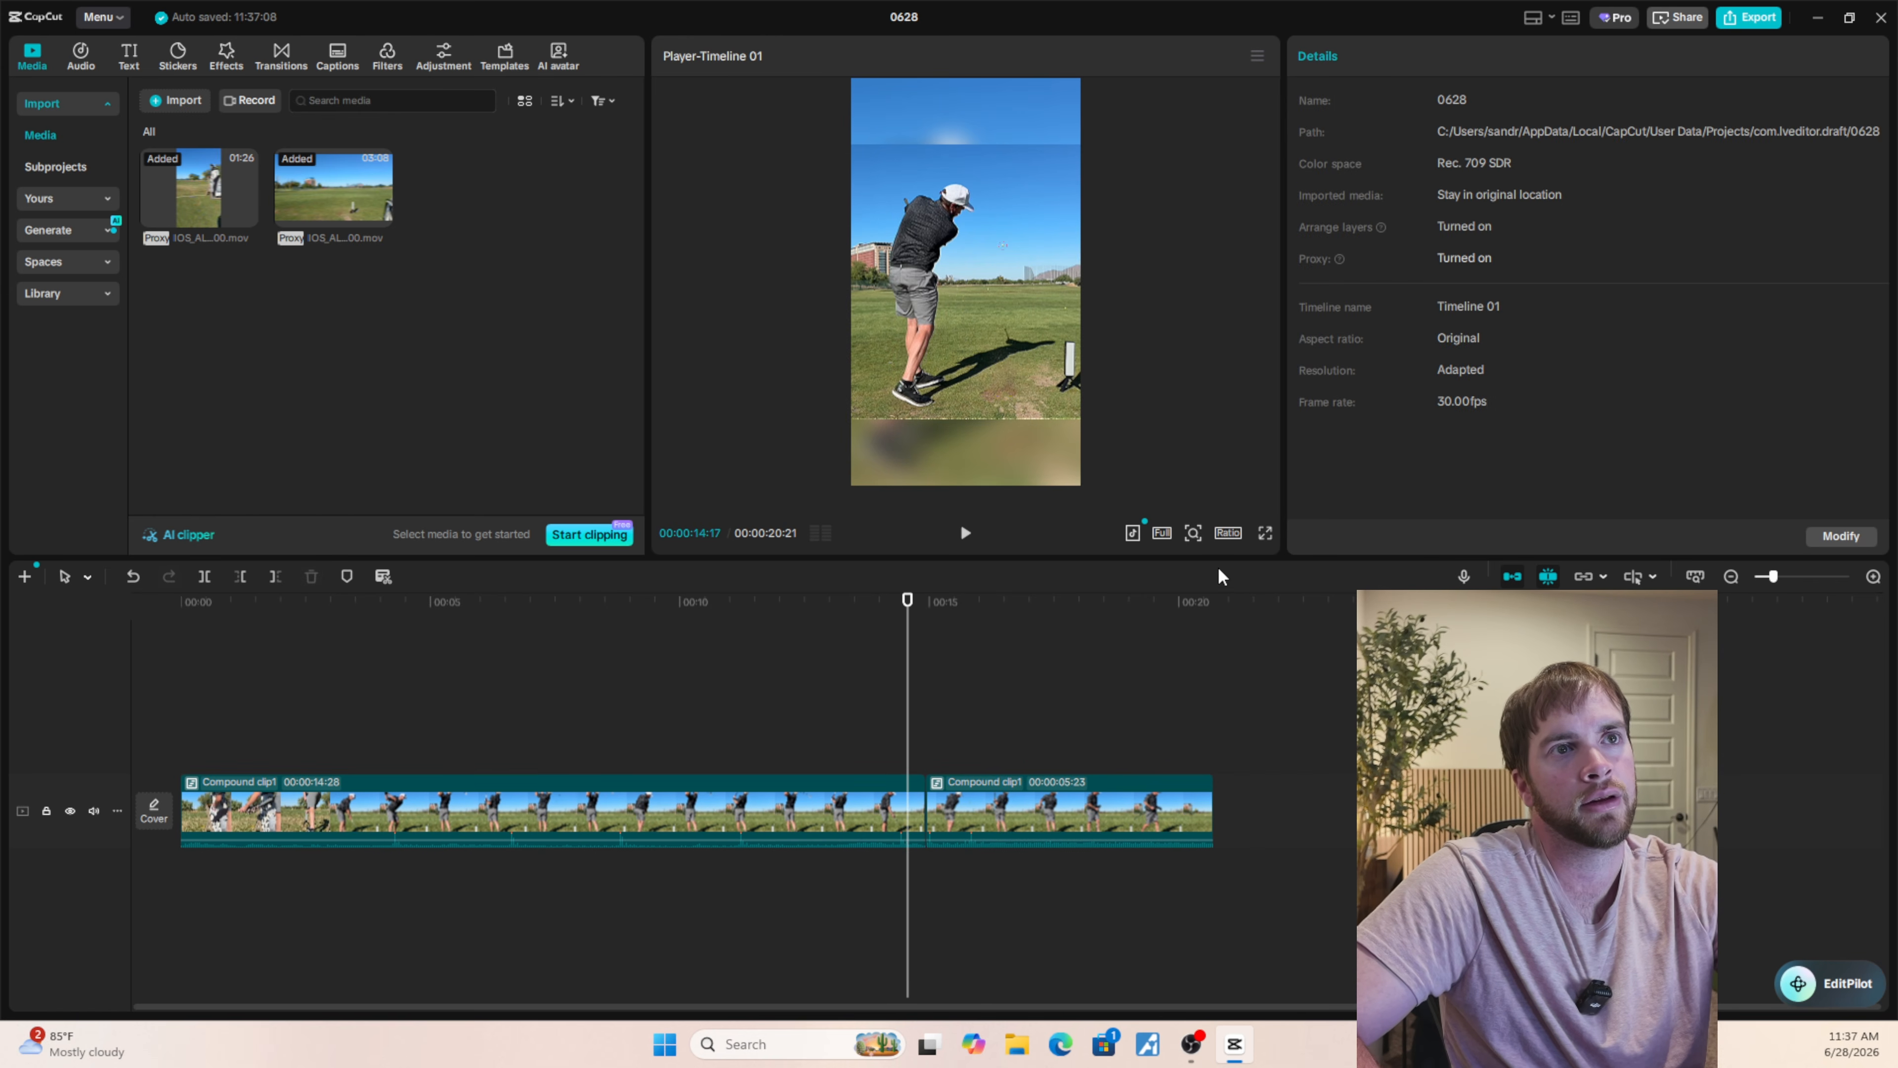
Play the trimmed edit full screen from 00:00:14:17 and undo the trim and split of the compound clip.
{"action": "left_click", "coordinate": [1265, 534]}
{"action": "key", "text": "space"}
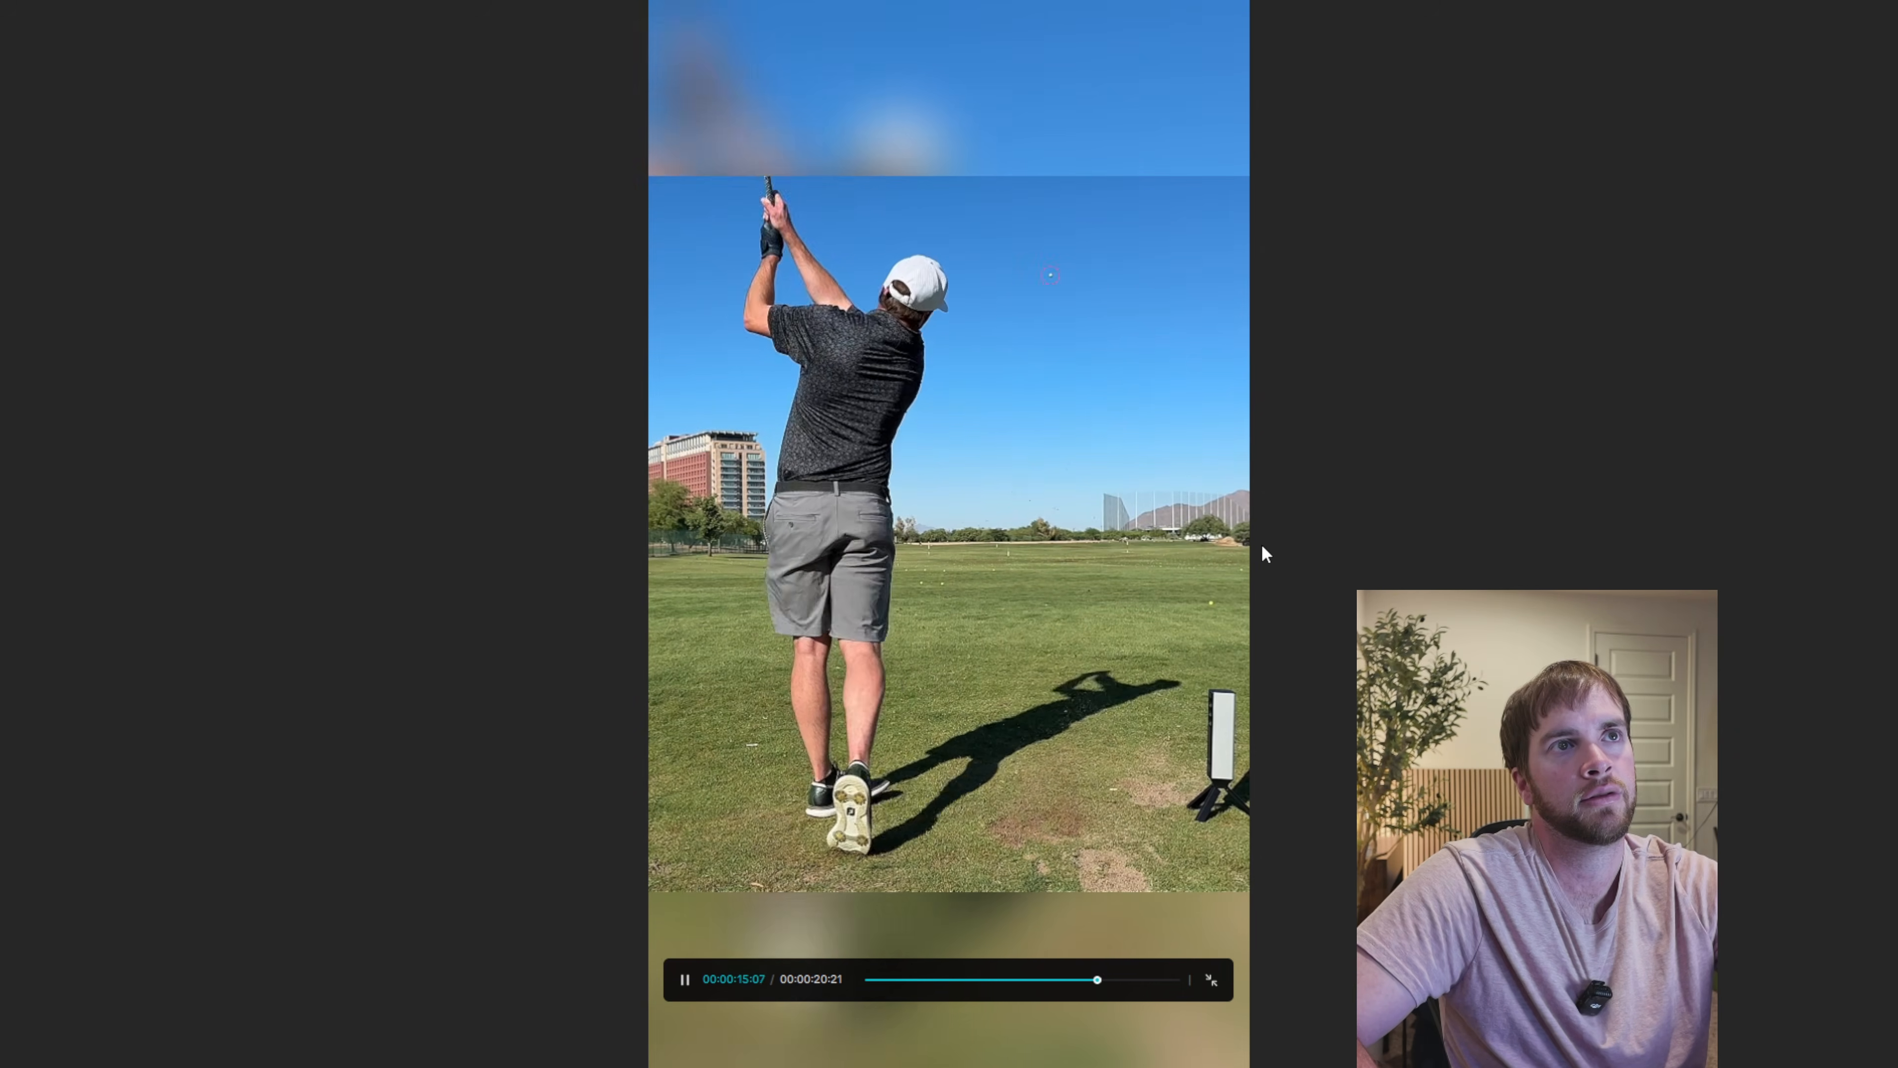
{"action": "key", "text": "Escape"}
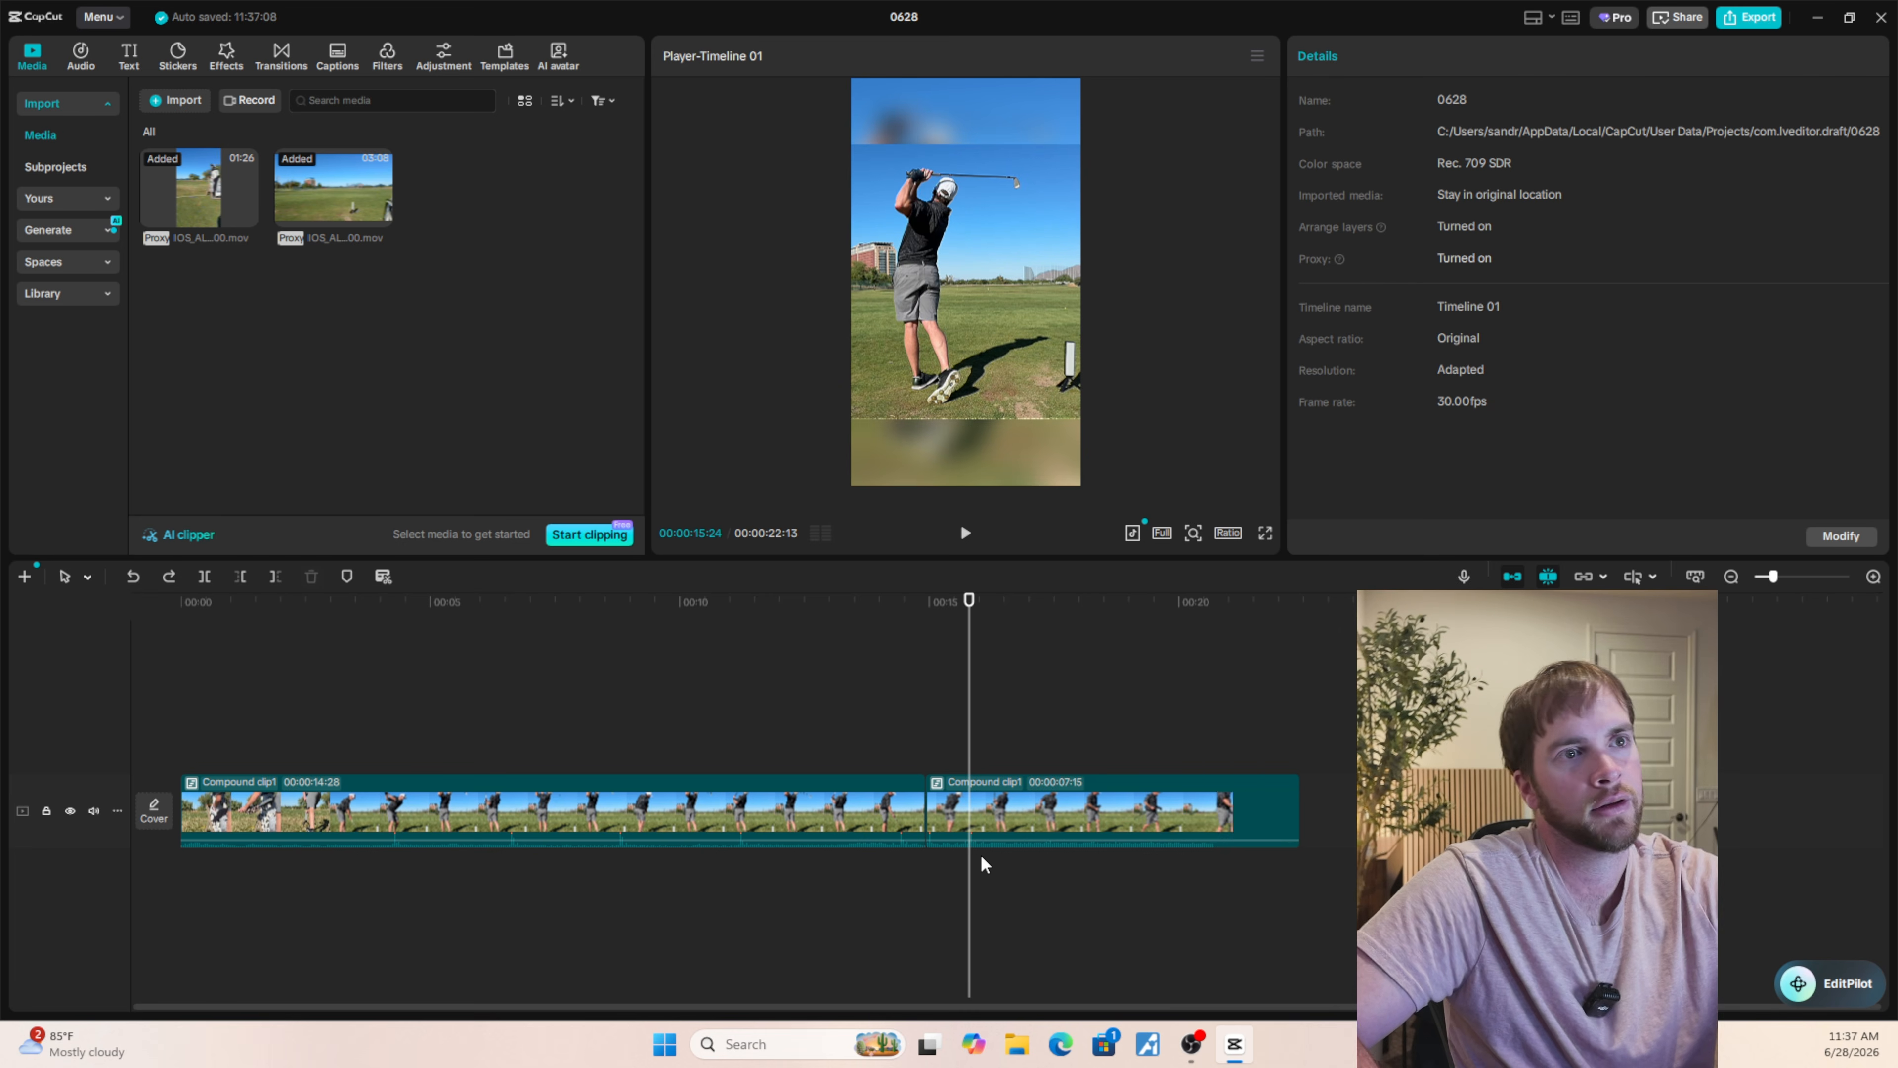
{"action": "key", "text": "ctrl+z"}
{"action": "left_click", "coordinate": [782, 703]}
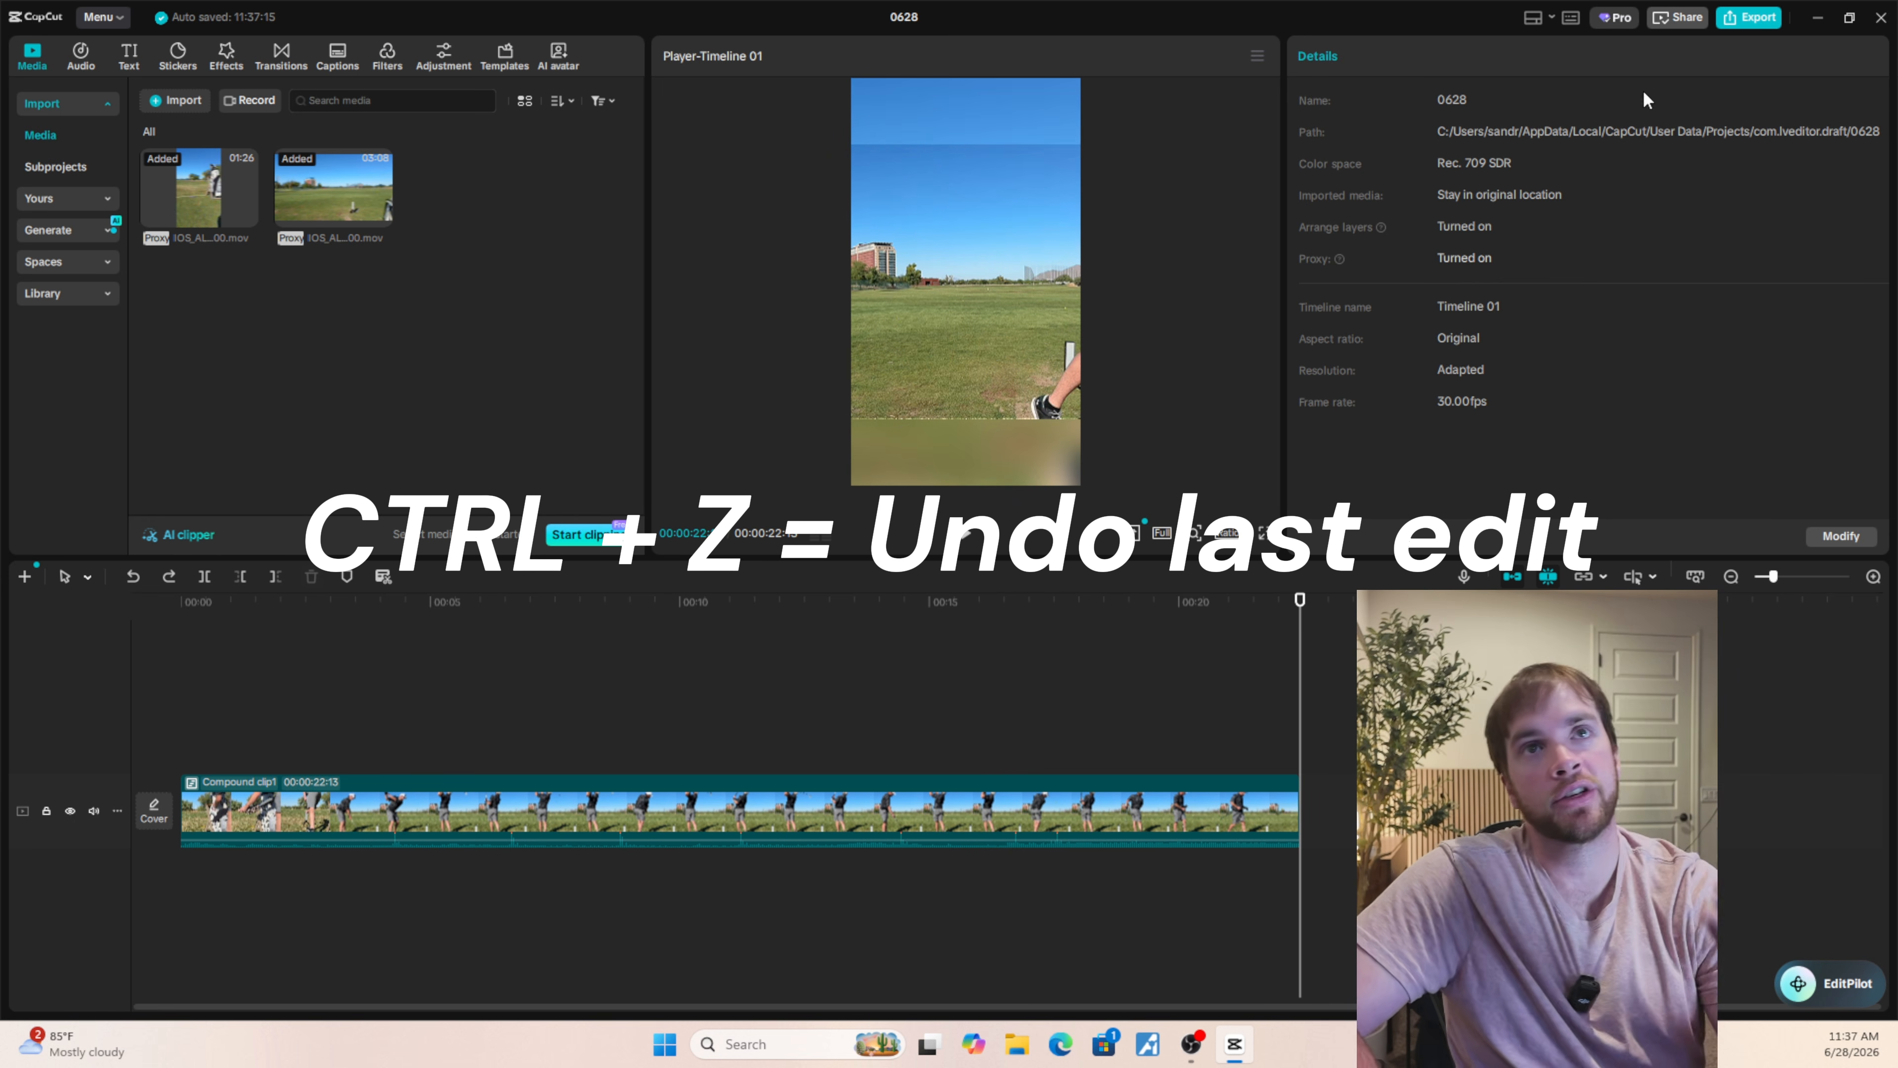
Set up the video export with the file name tracers and 4K resolution.
{"action": "left_click", "coordinate": [1750, 18]}
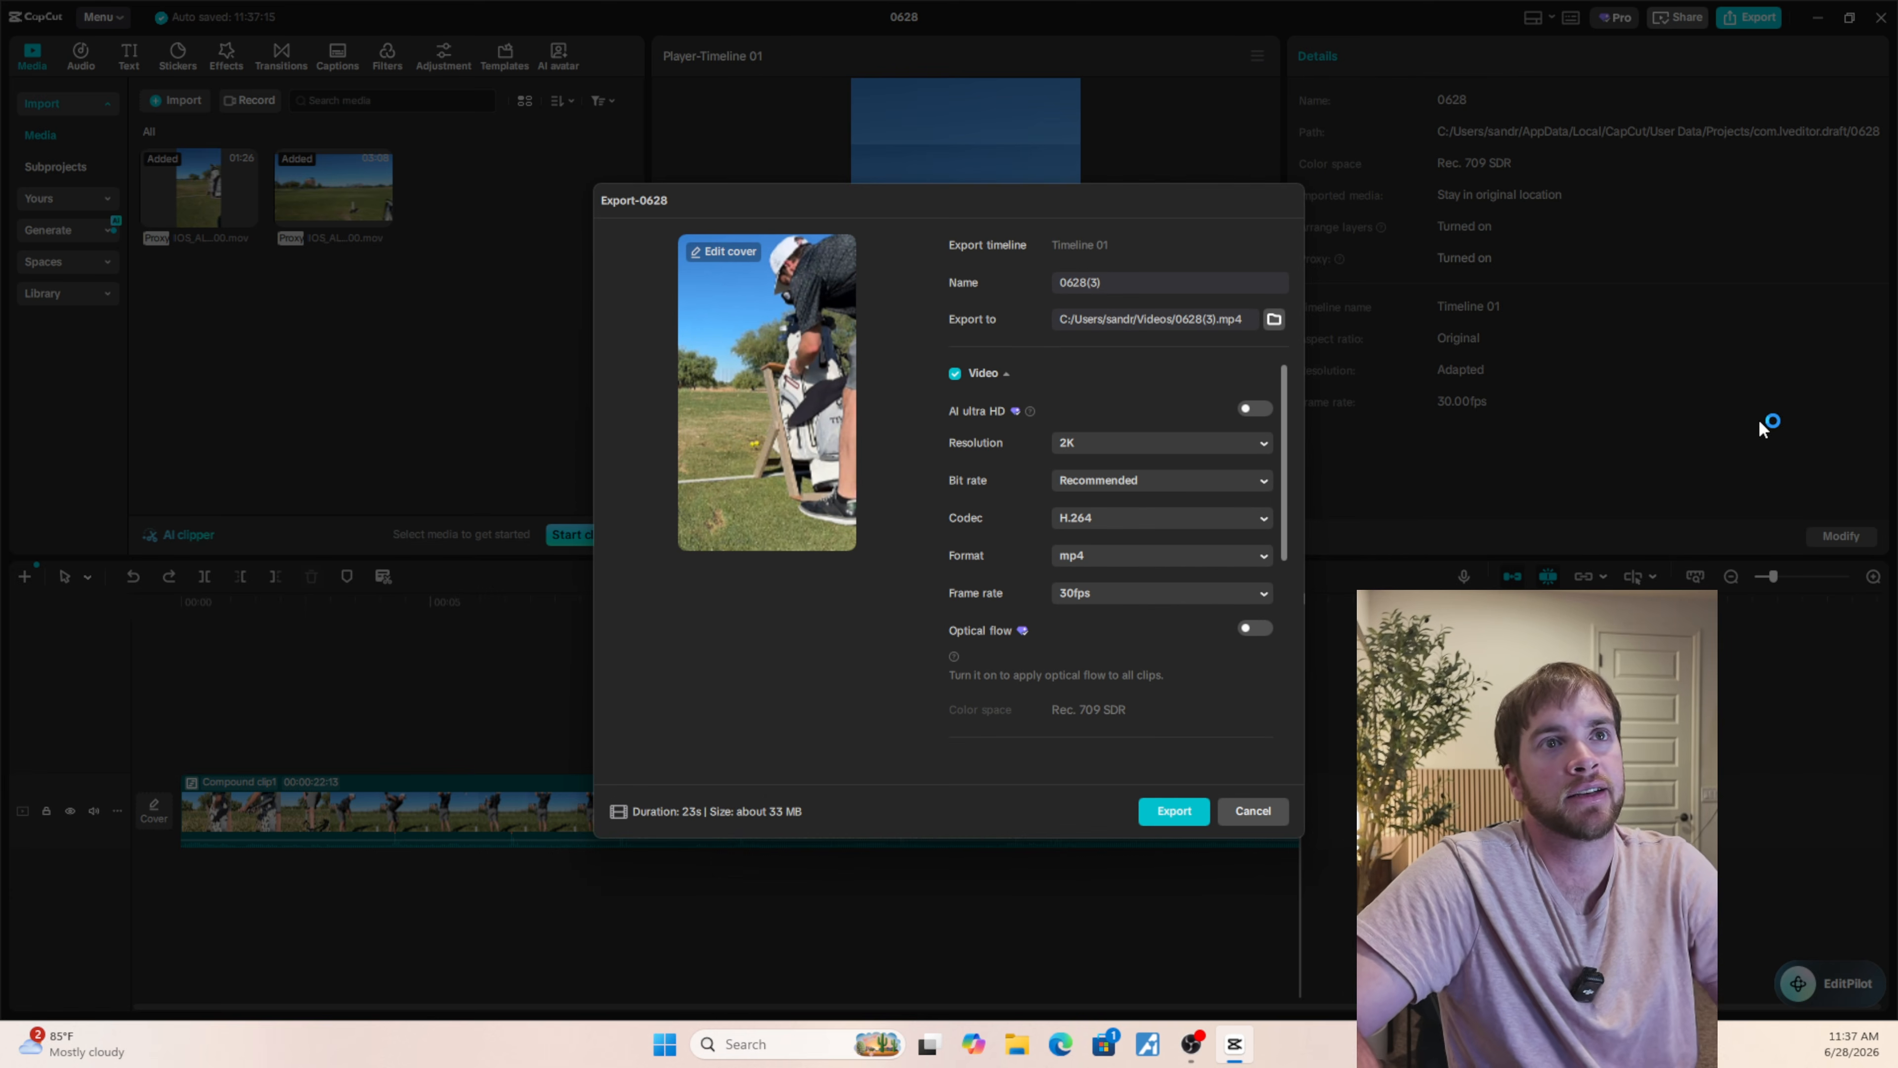
{"action": "left_click", "coordinate": [1085, 283]}
{"action": "type", "text": "t"}
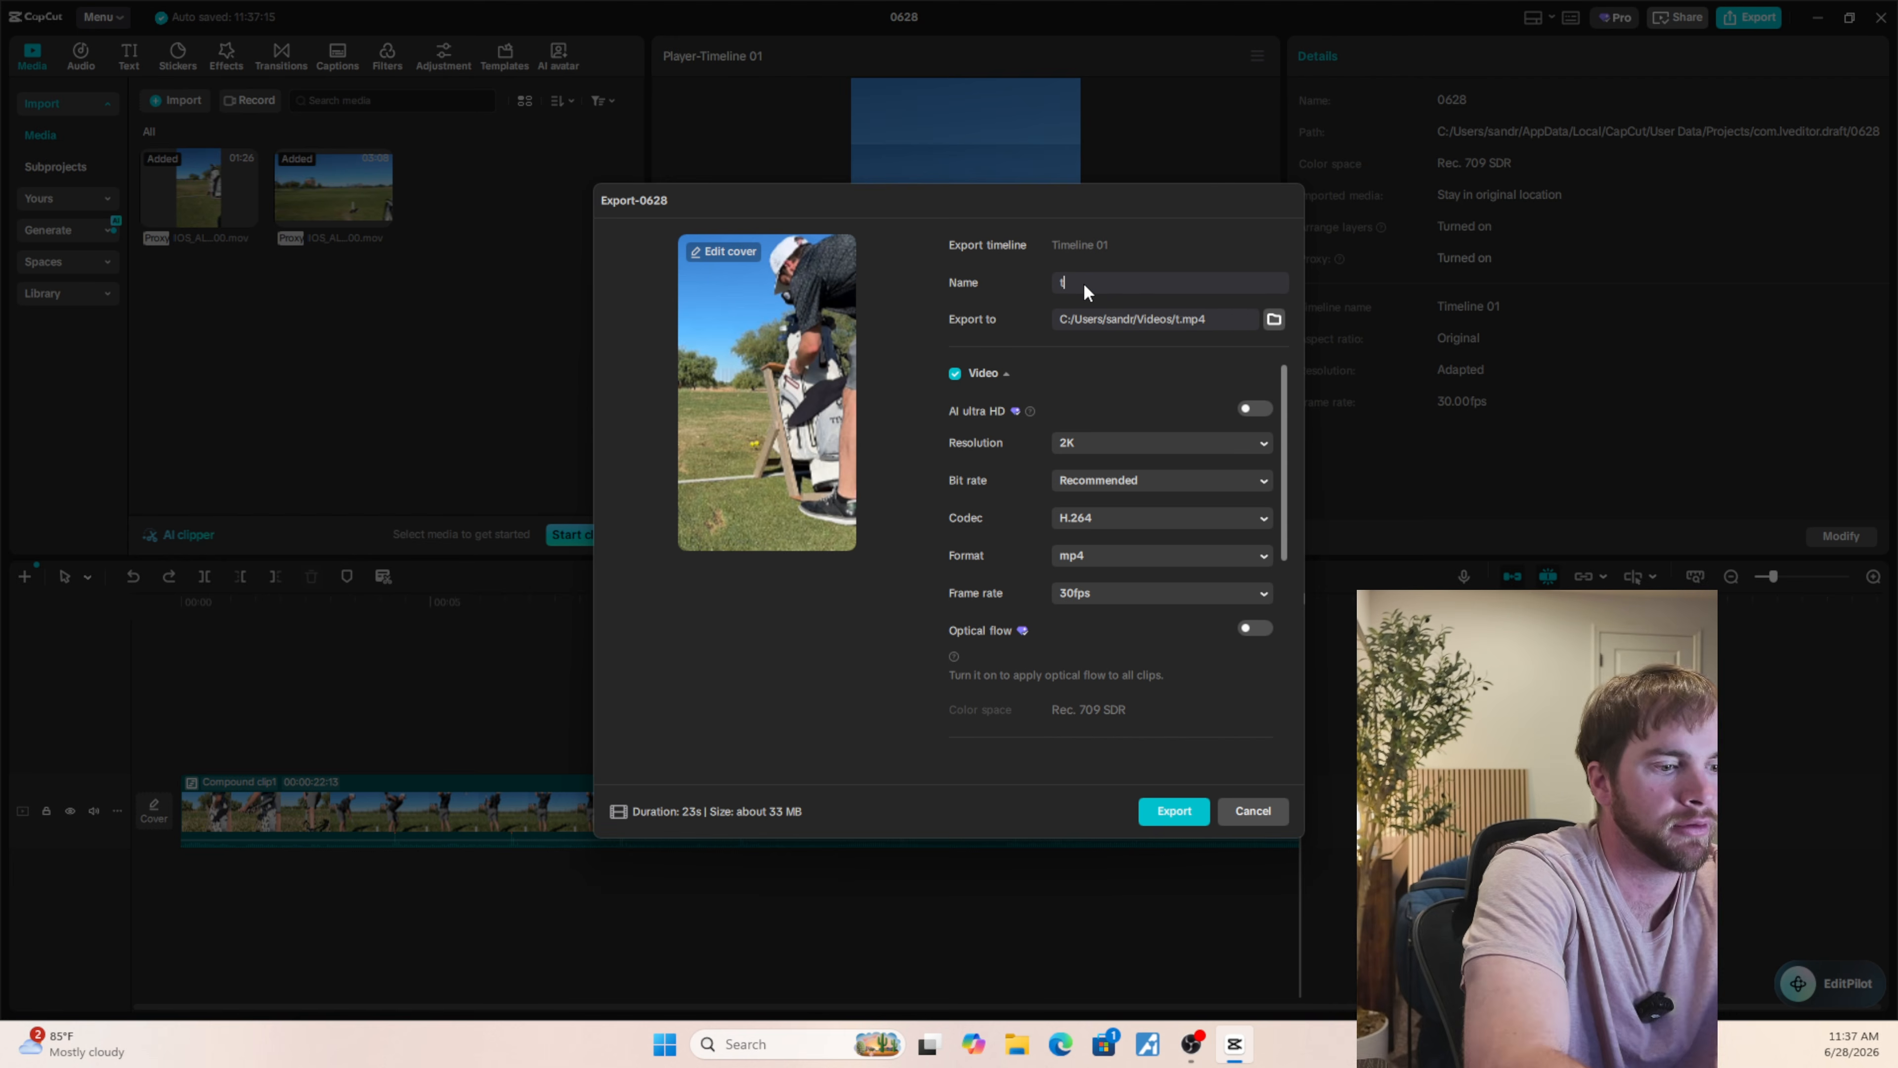
{"action": "type", "text": "racers"}
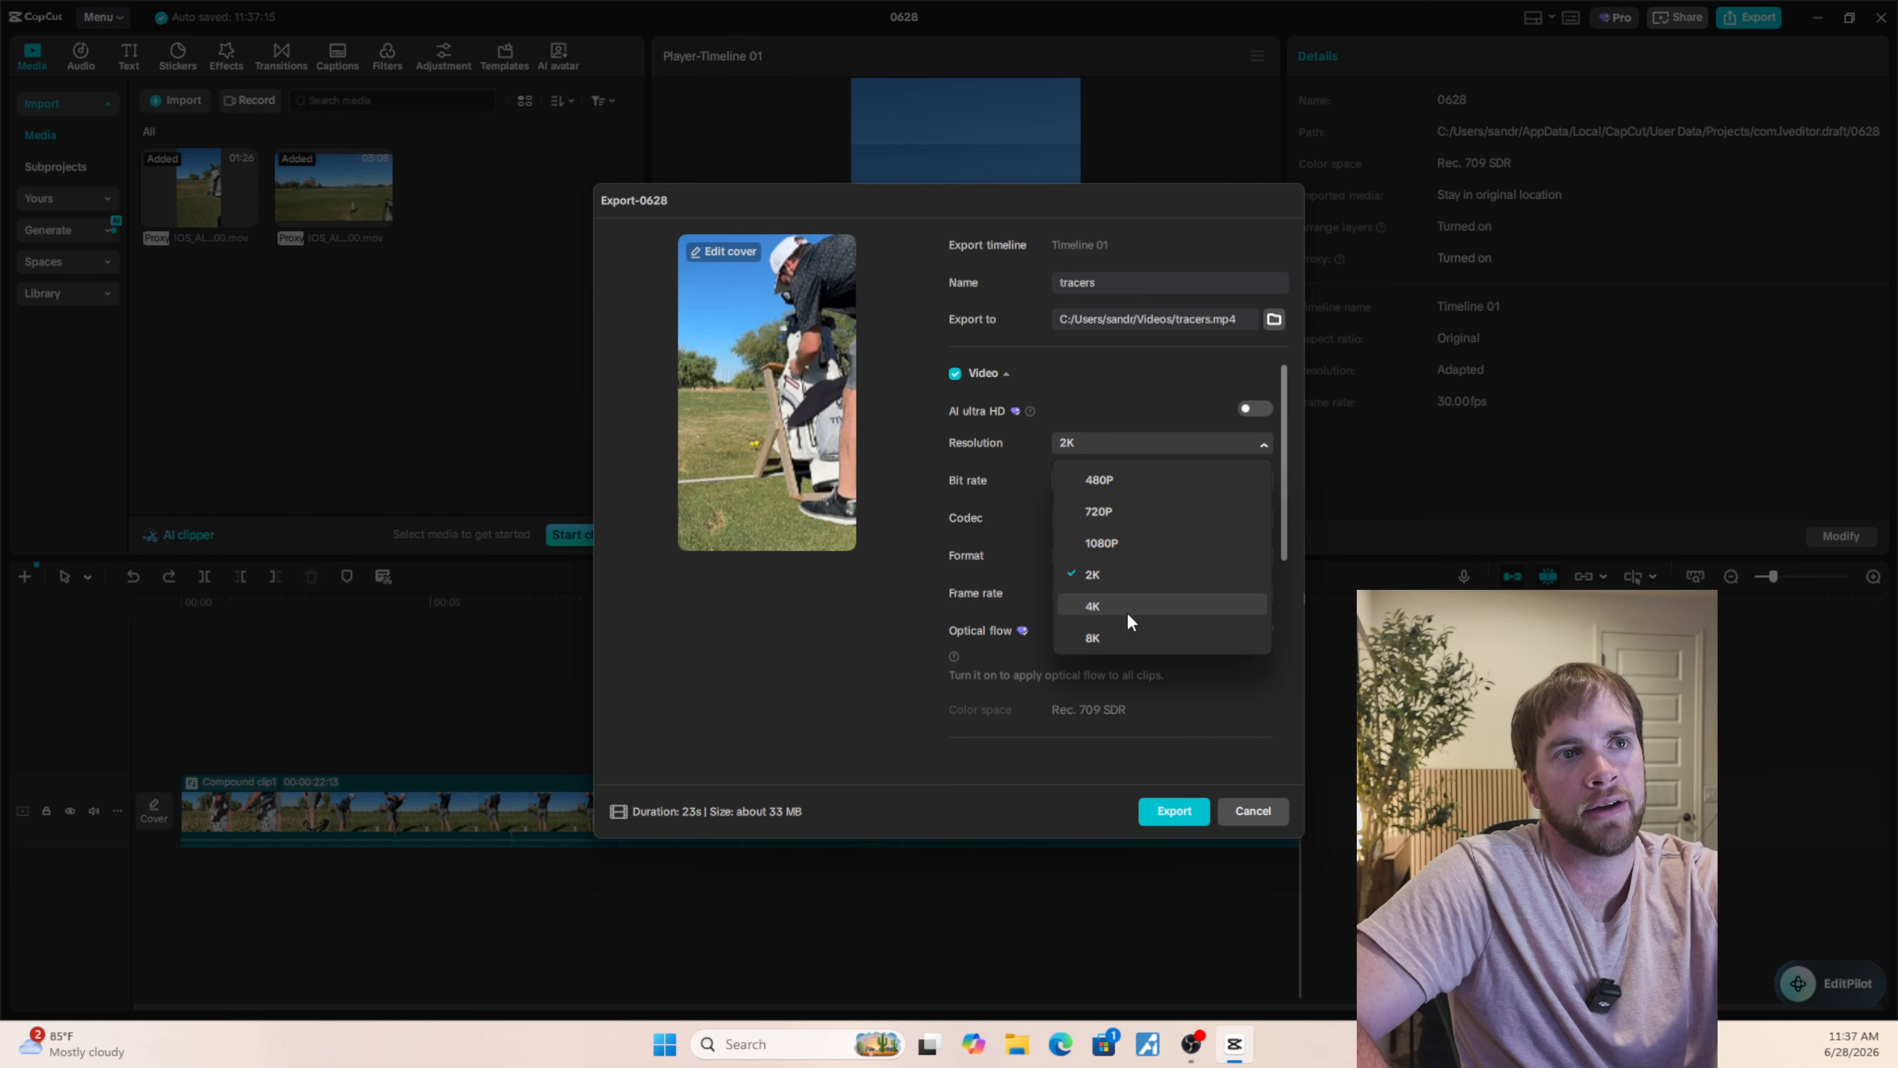
{"action": "left_click", "coordinate": [1093, 609]}
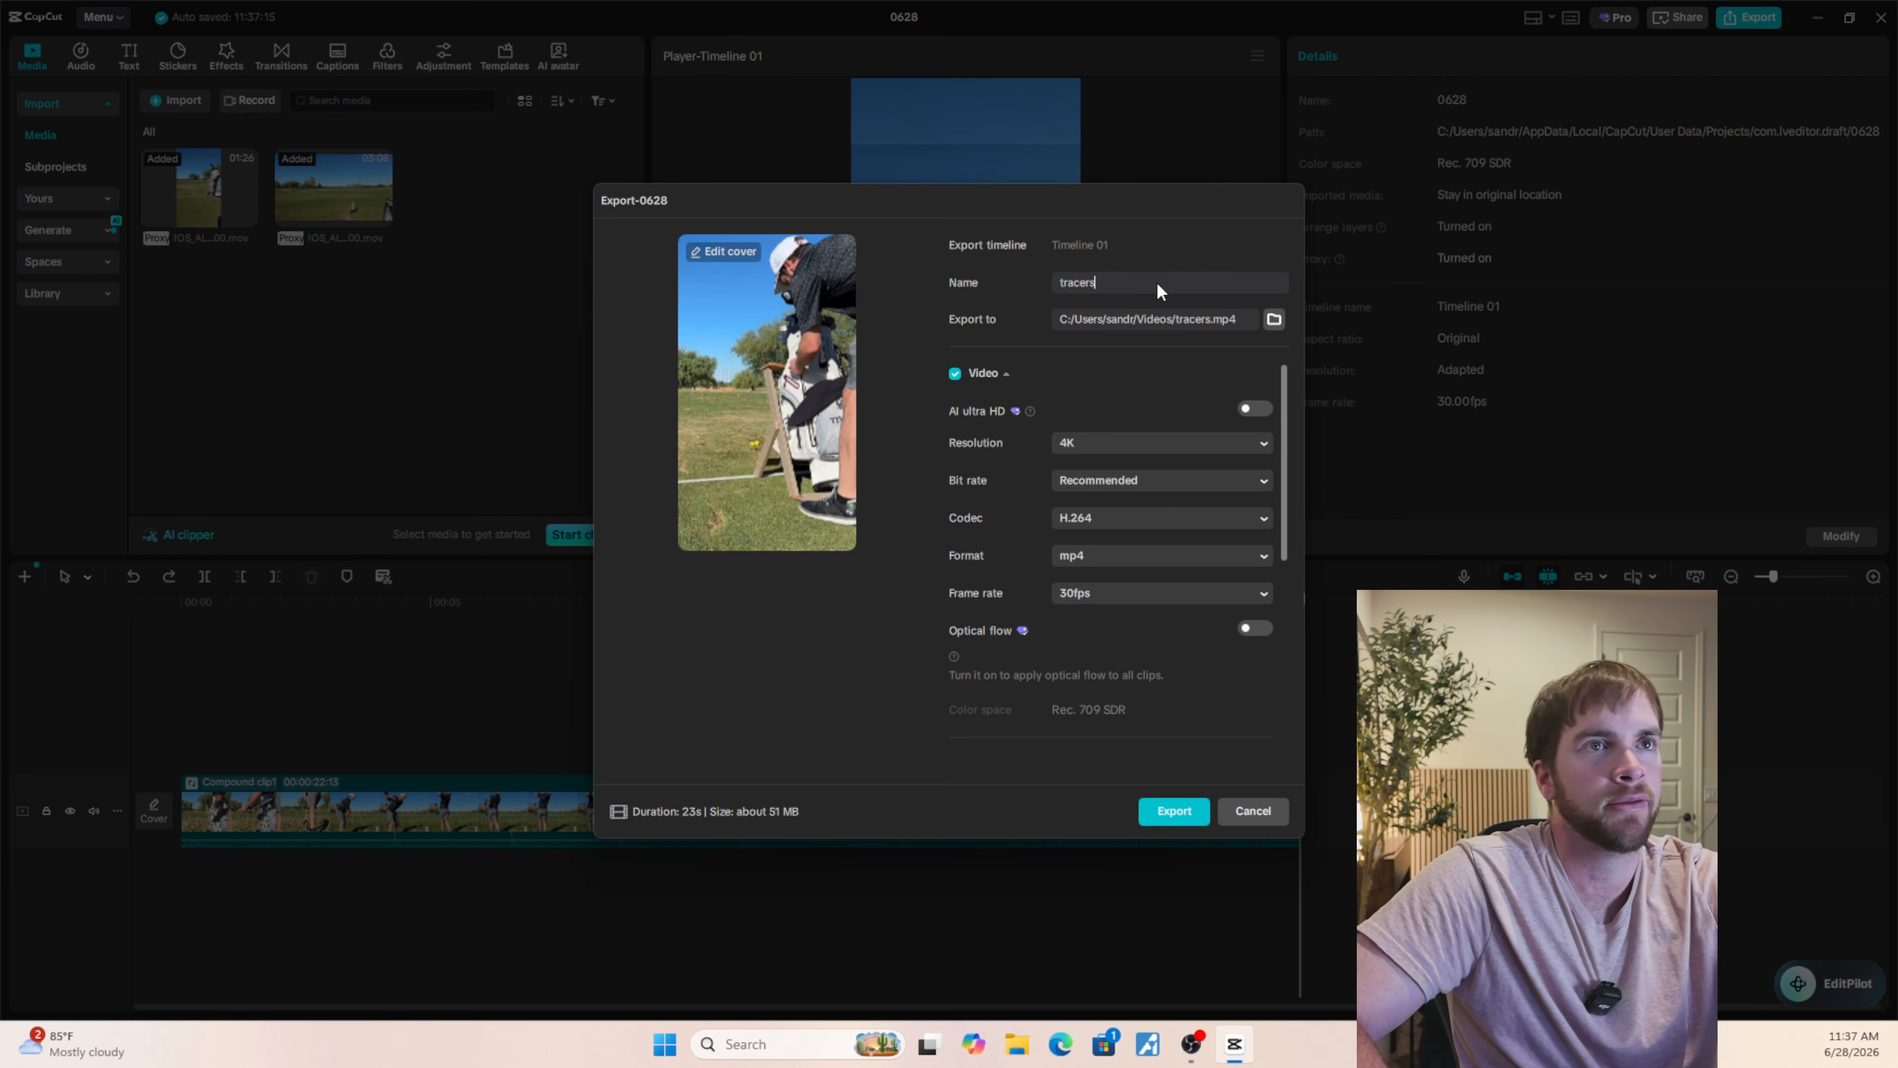
Set the export bit rate to Custom at 40000 Kbps and export the video.
{"action": "left_click", "coordinate": [1168, 487]}
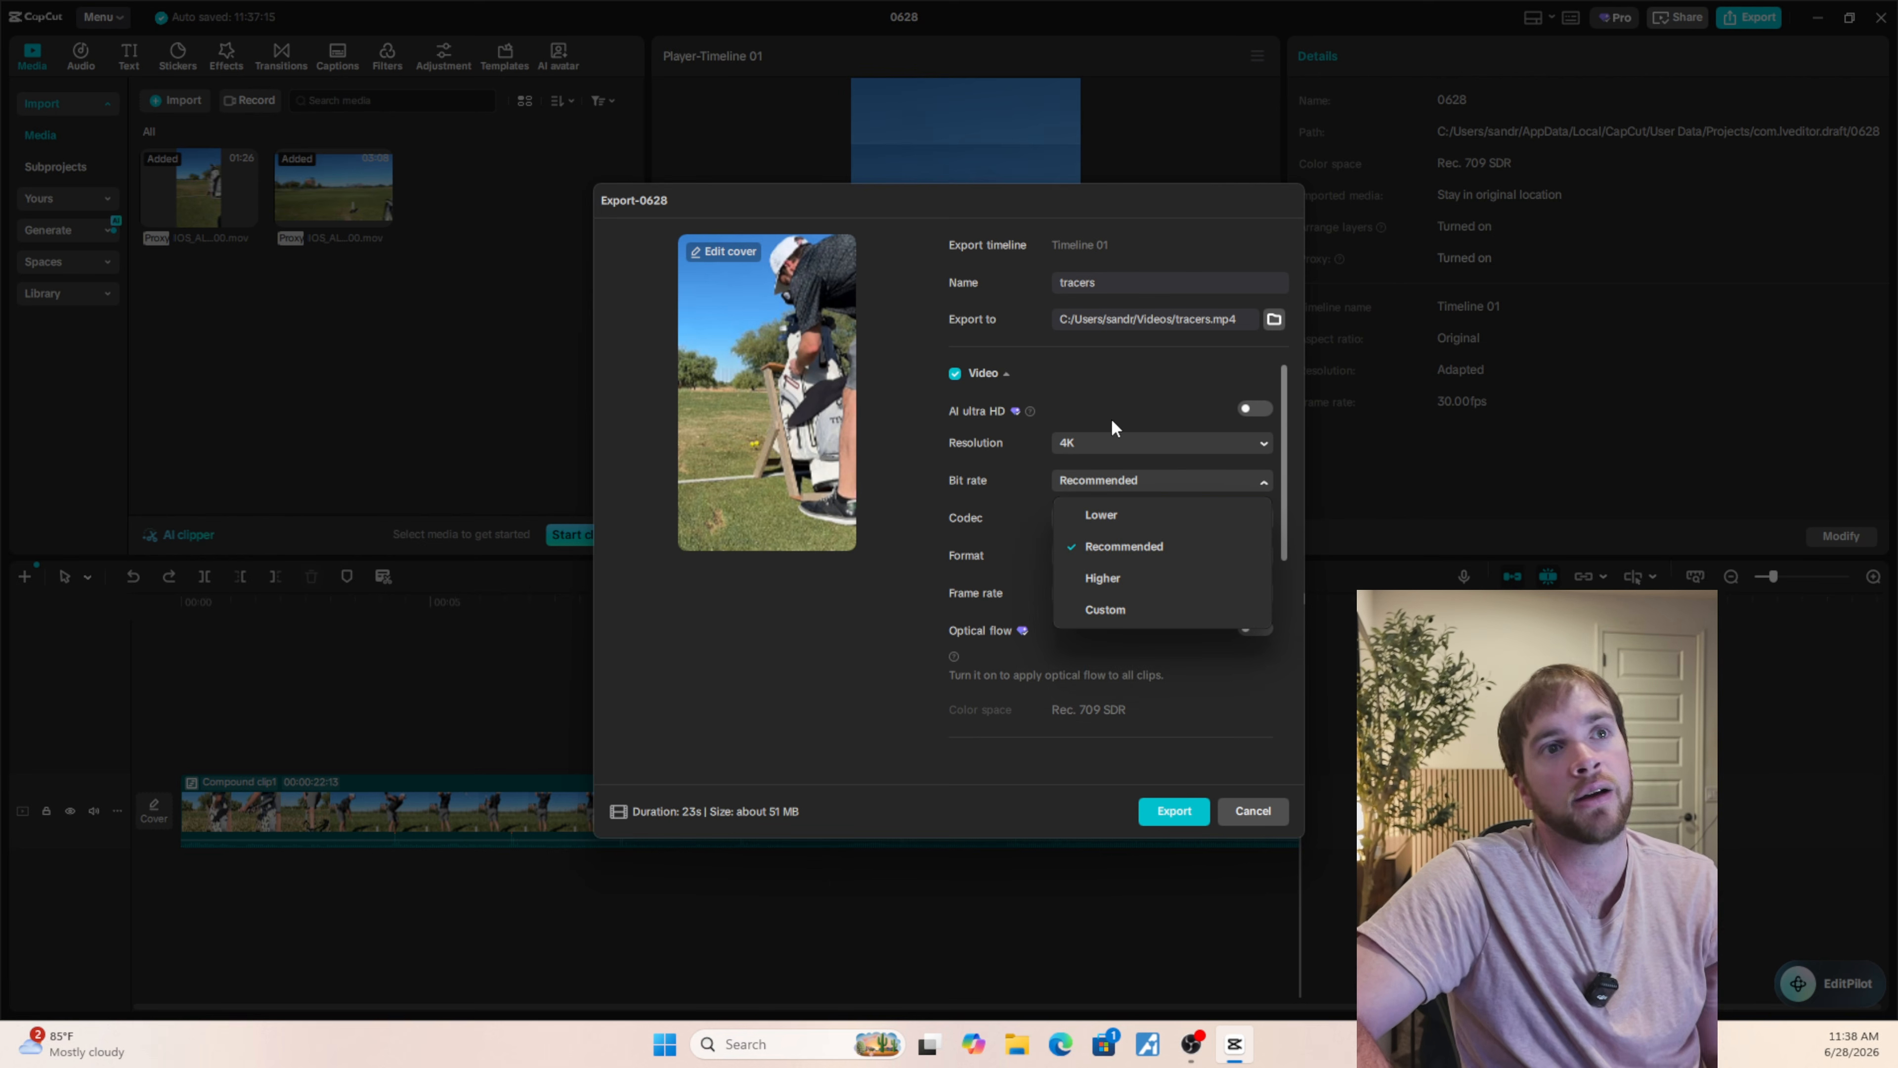
{"action": "left_click", "coordinate": [1113, 587]}
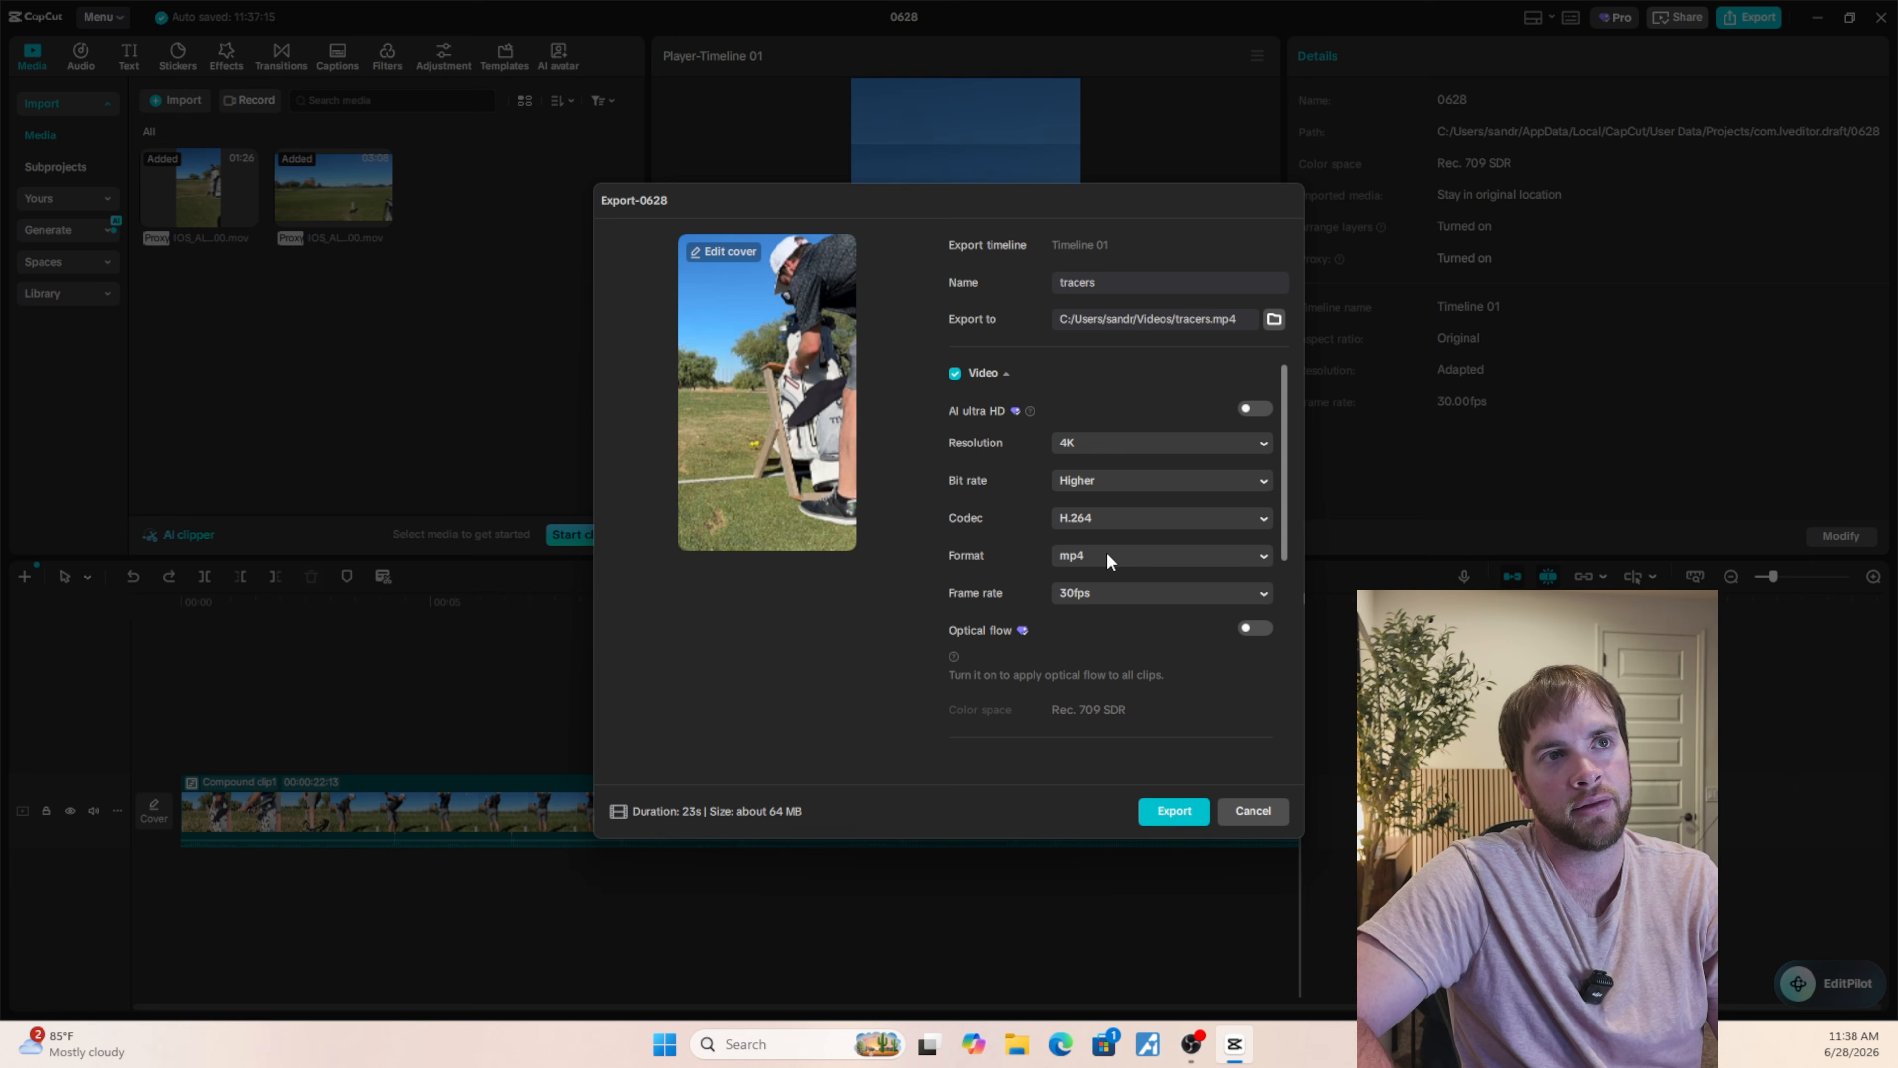
{"action": "left_click", "coordinate": [1100, 478]}
{"action": "left_click", "coordinate": [1110, 608]}
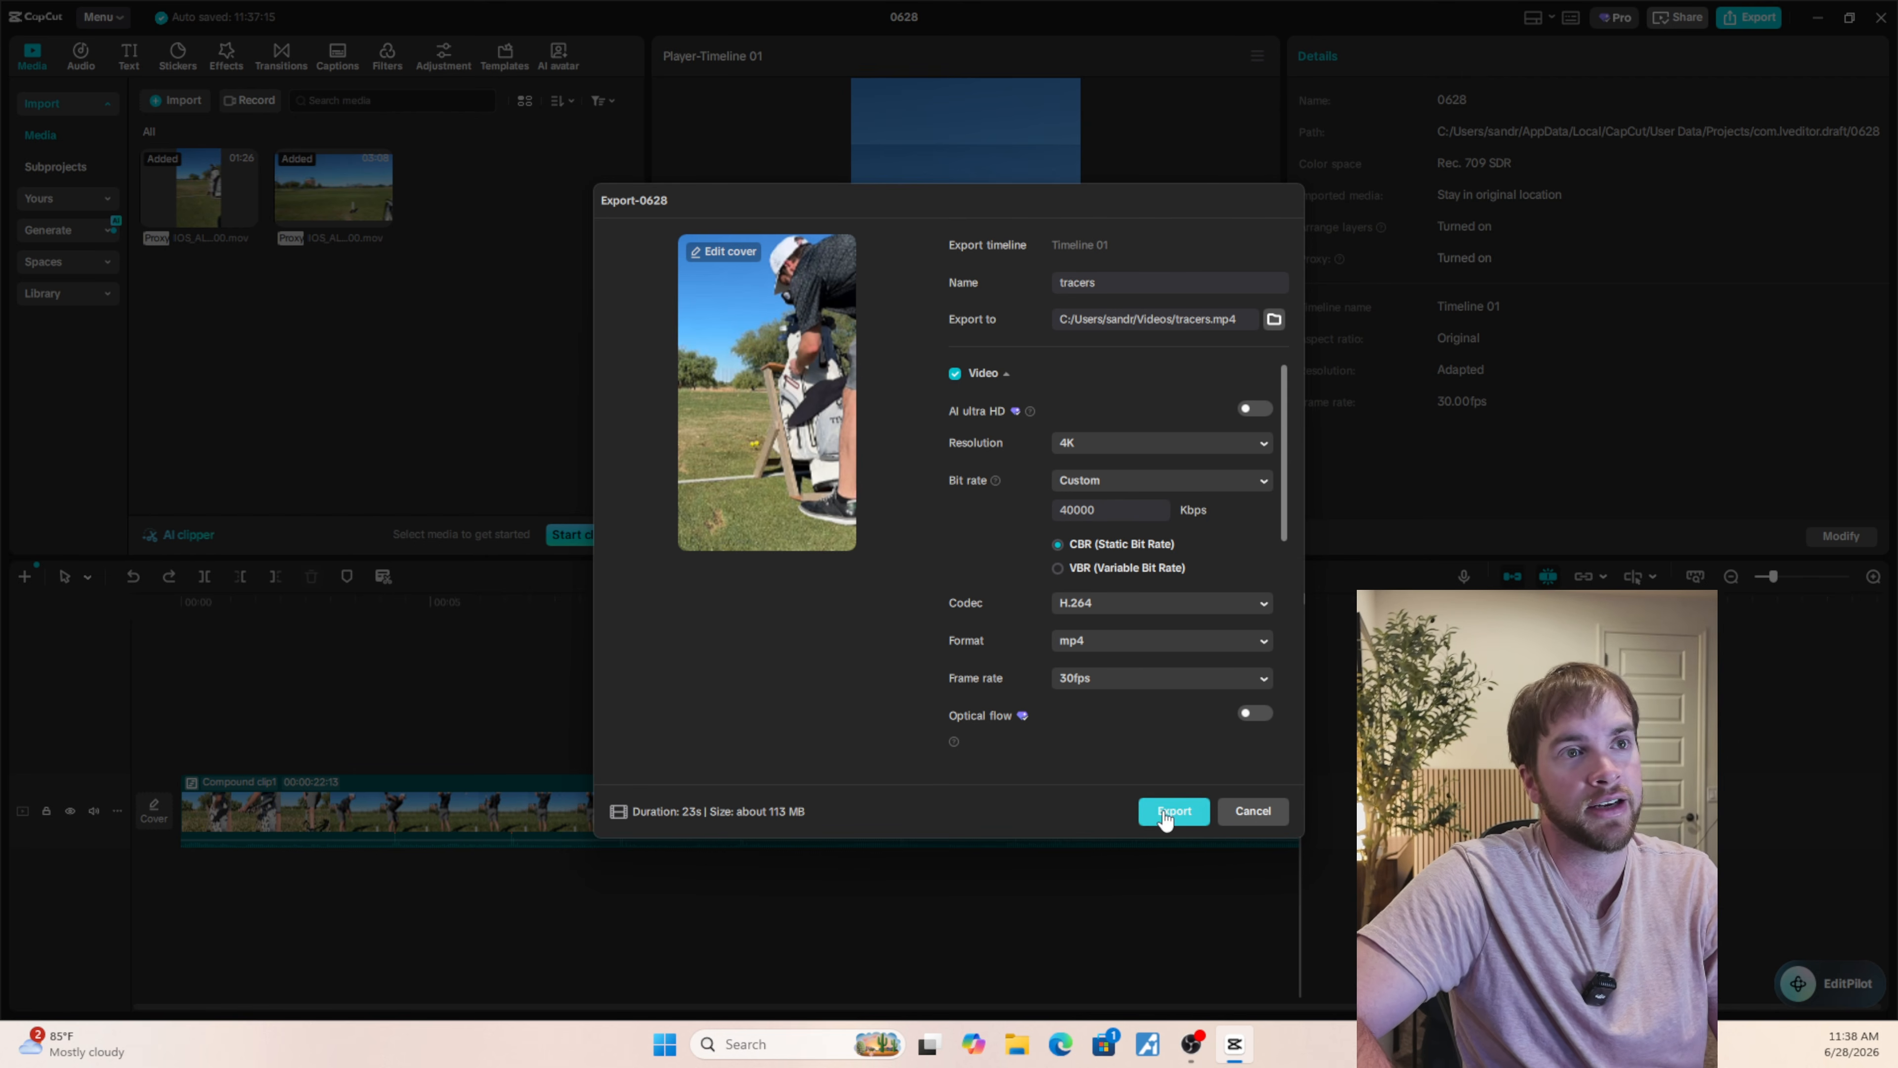
{"action": "left_click", "coordinate": [1174, 812]}
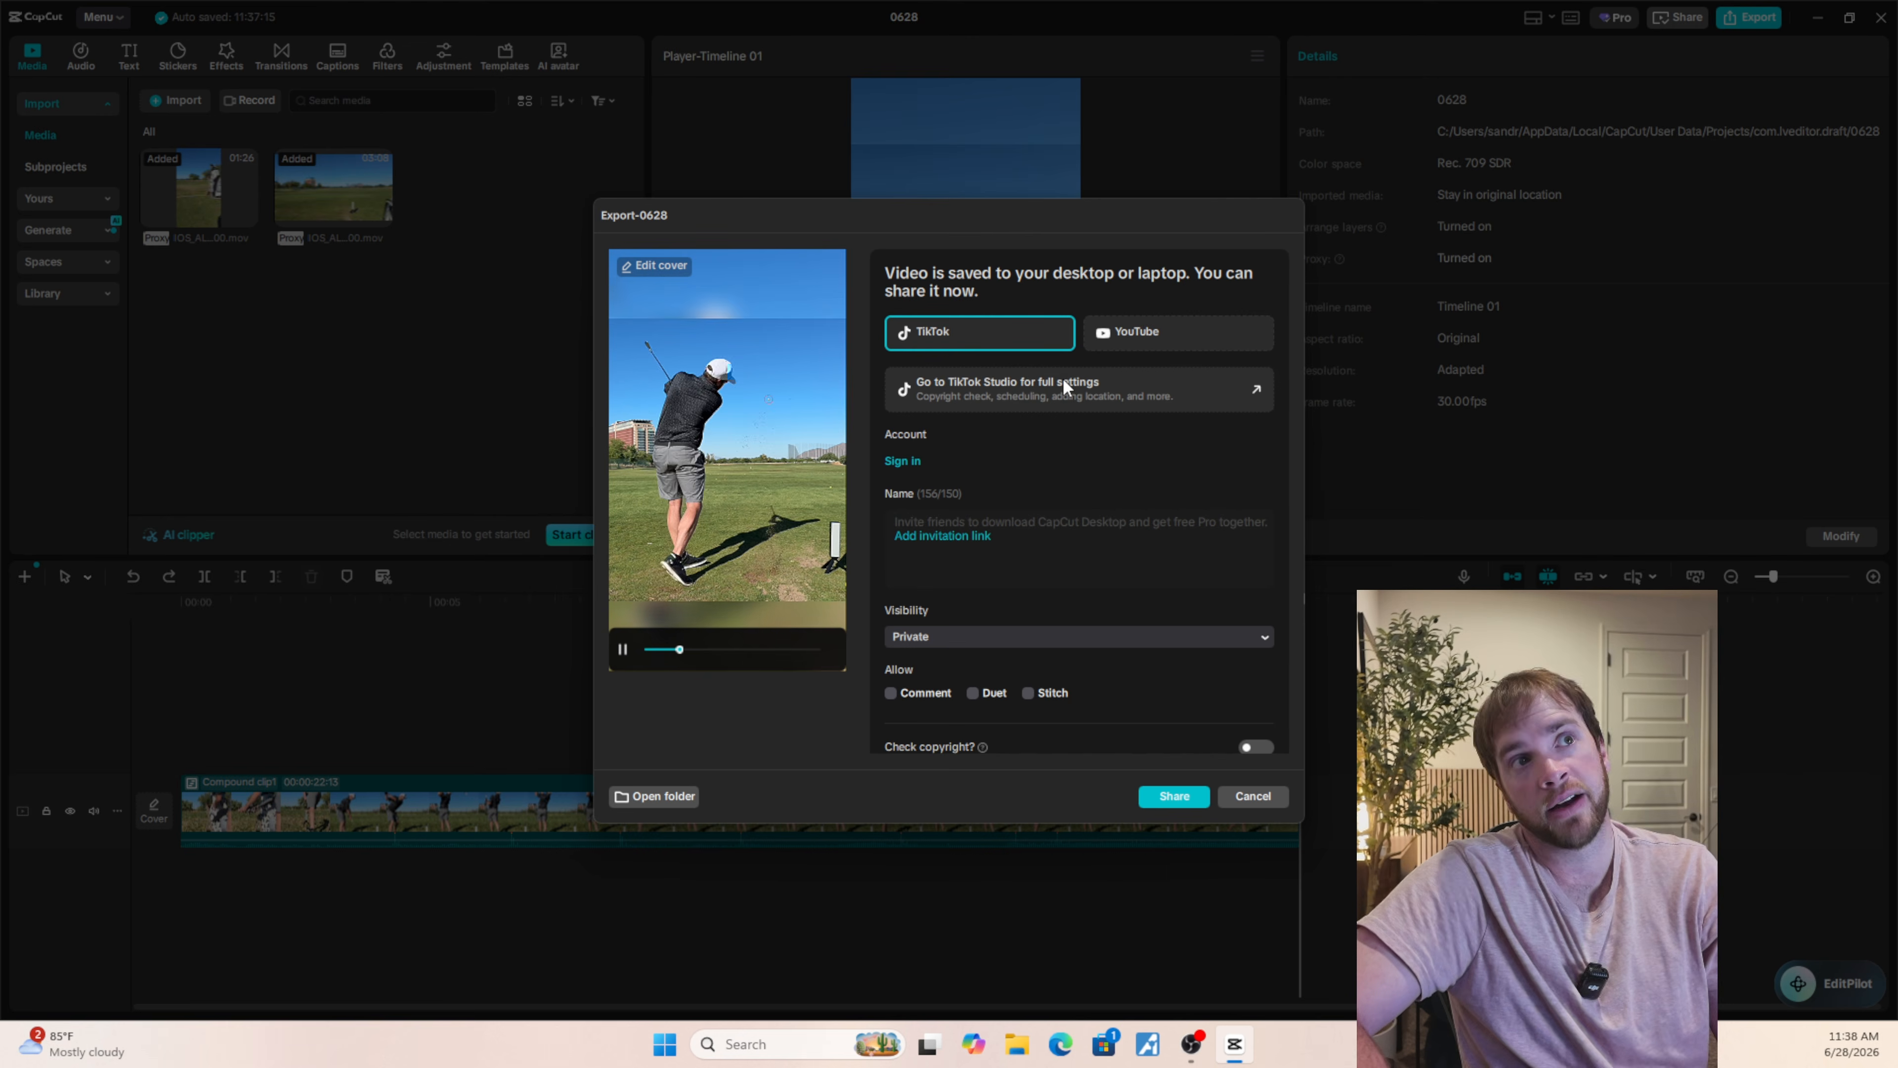
Open the export folder and play the exported tracers video in Media Player.
{"action": "left_click", "coordinate": [642, 798]}
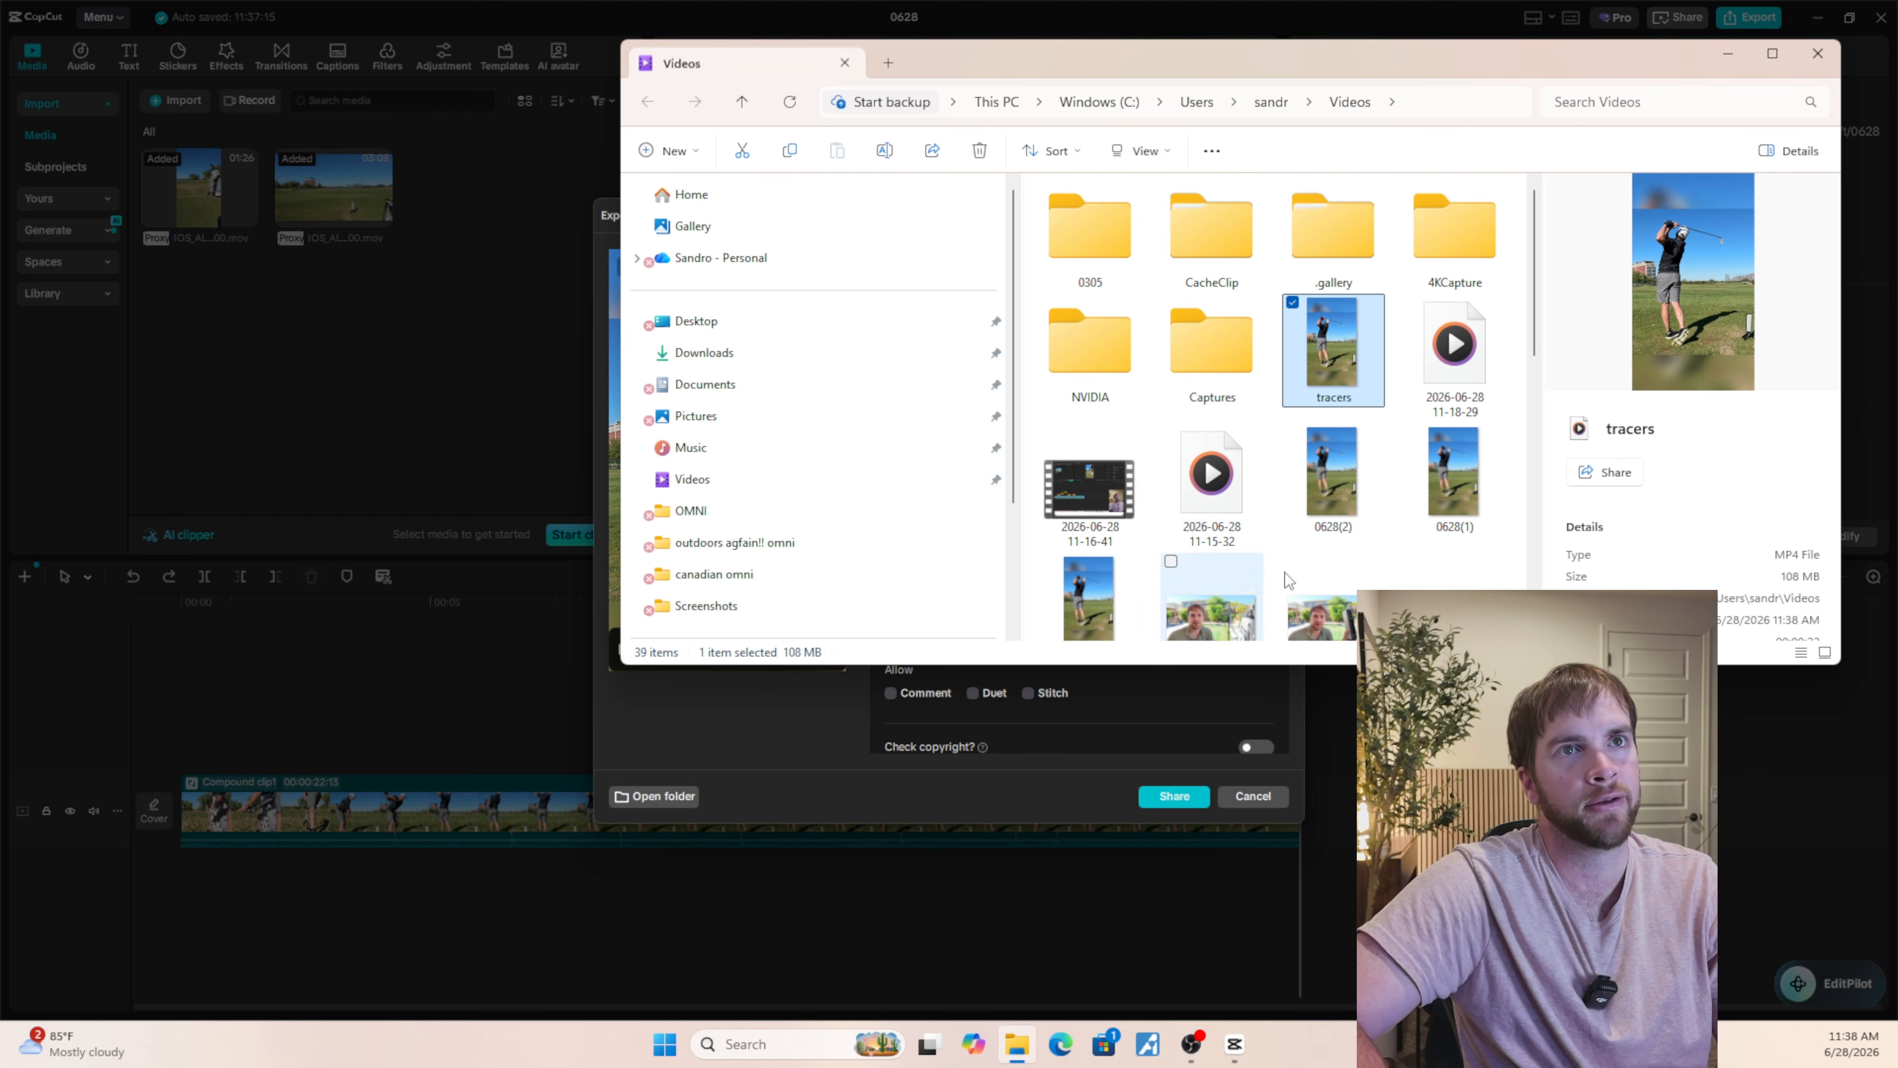
{"action": "double_click", "coordinate": [1334, 352]}
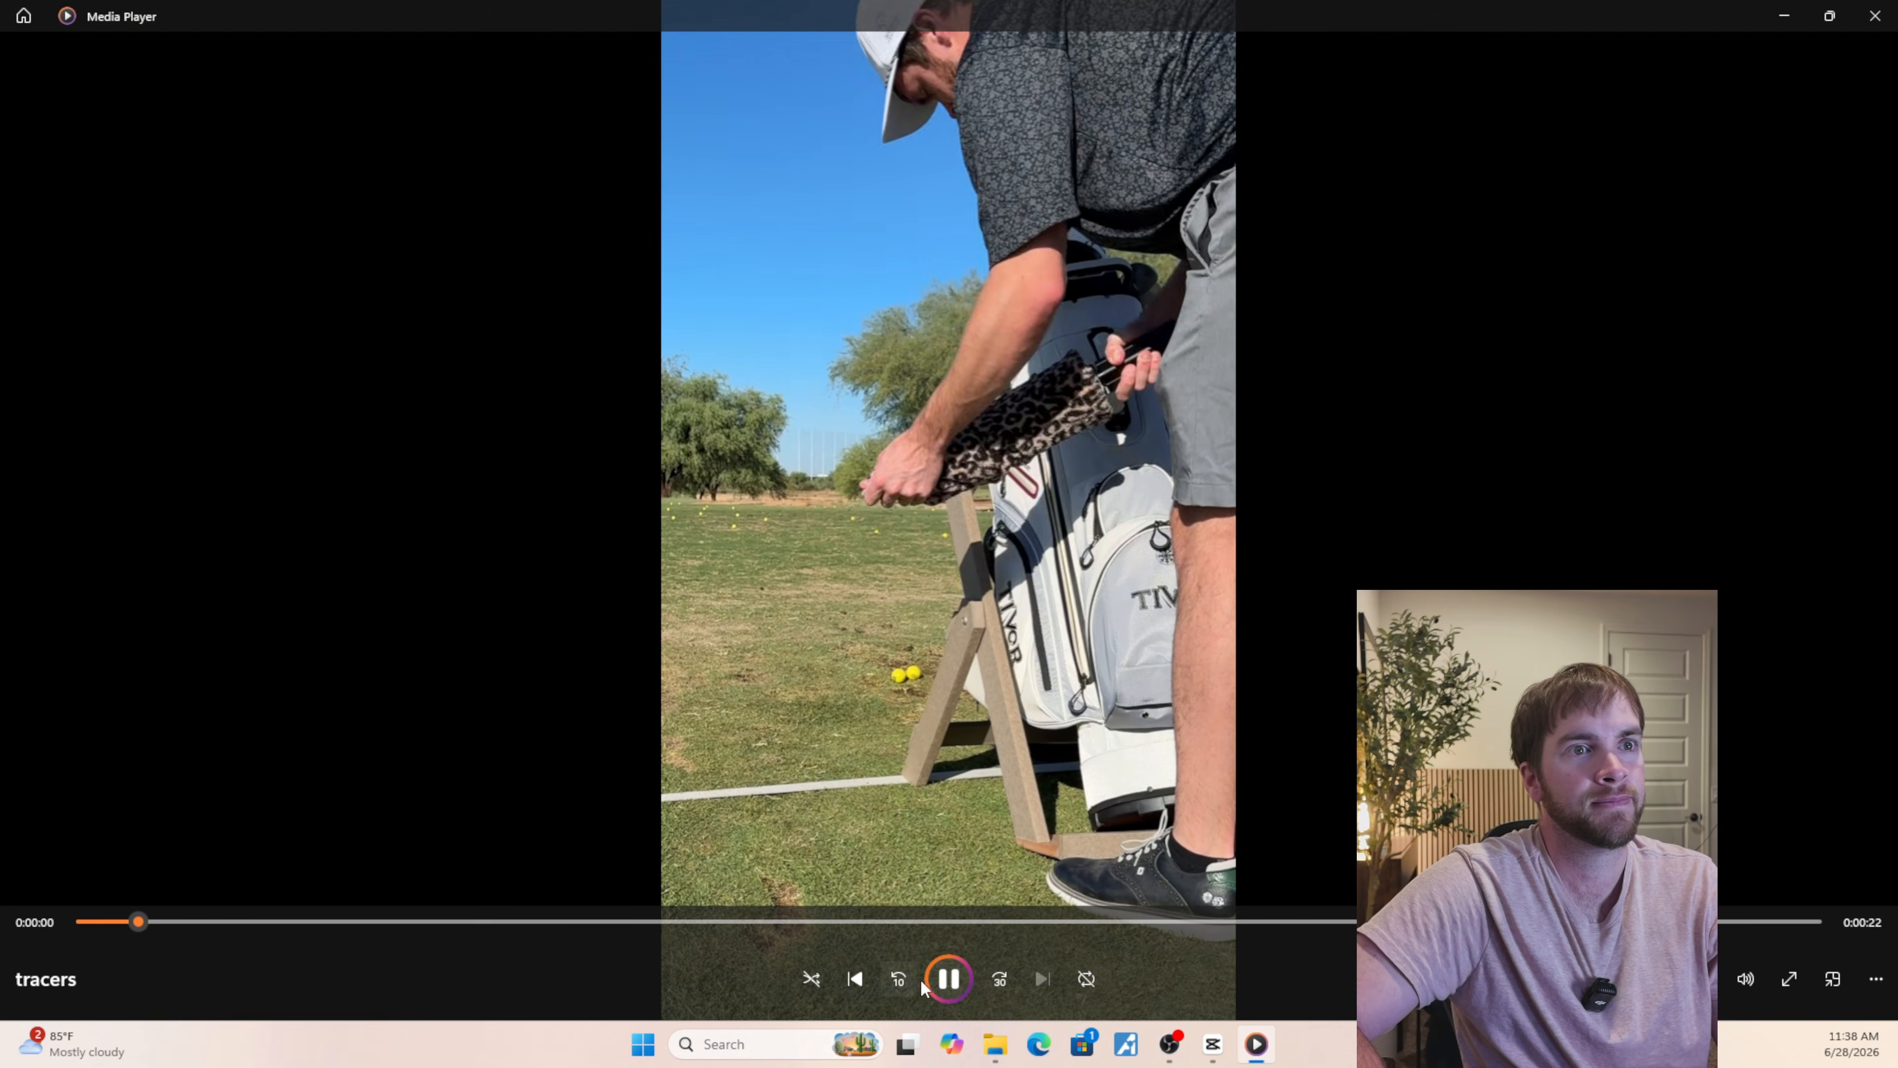
{"action": "mouse_move", "coordinate": [1168, 1034]}
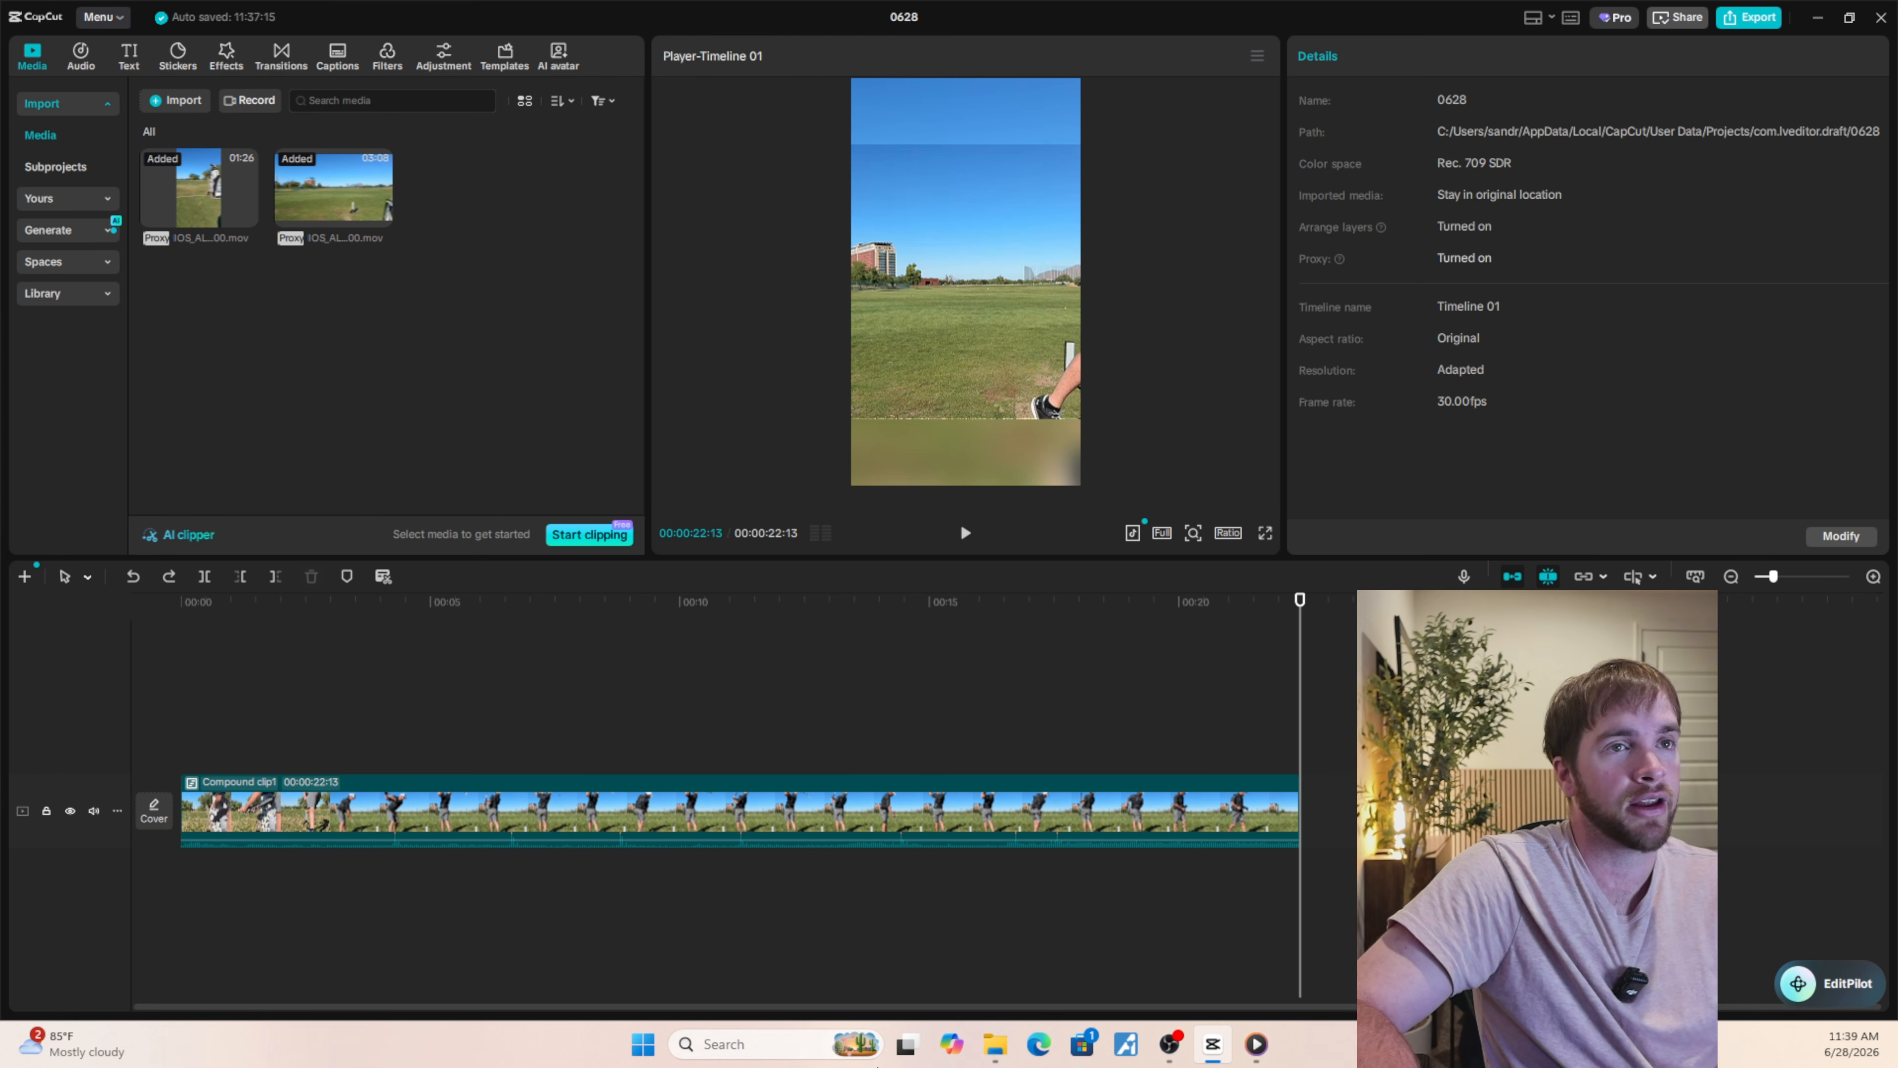
{"action": "left_click", "coordinate": [1066, 744]}
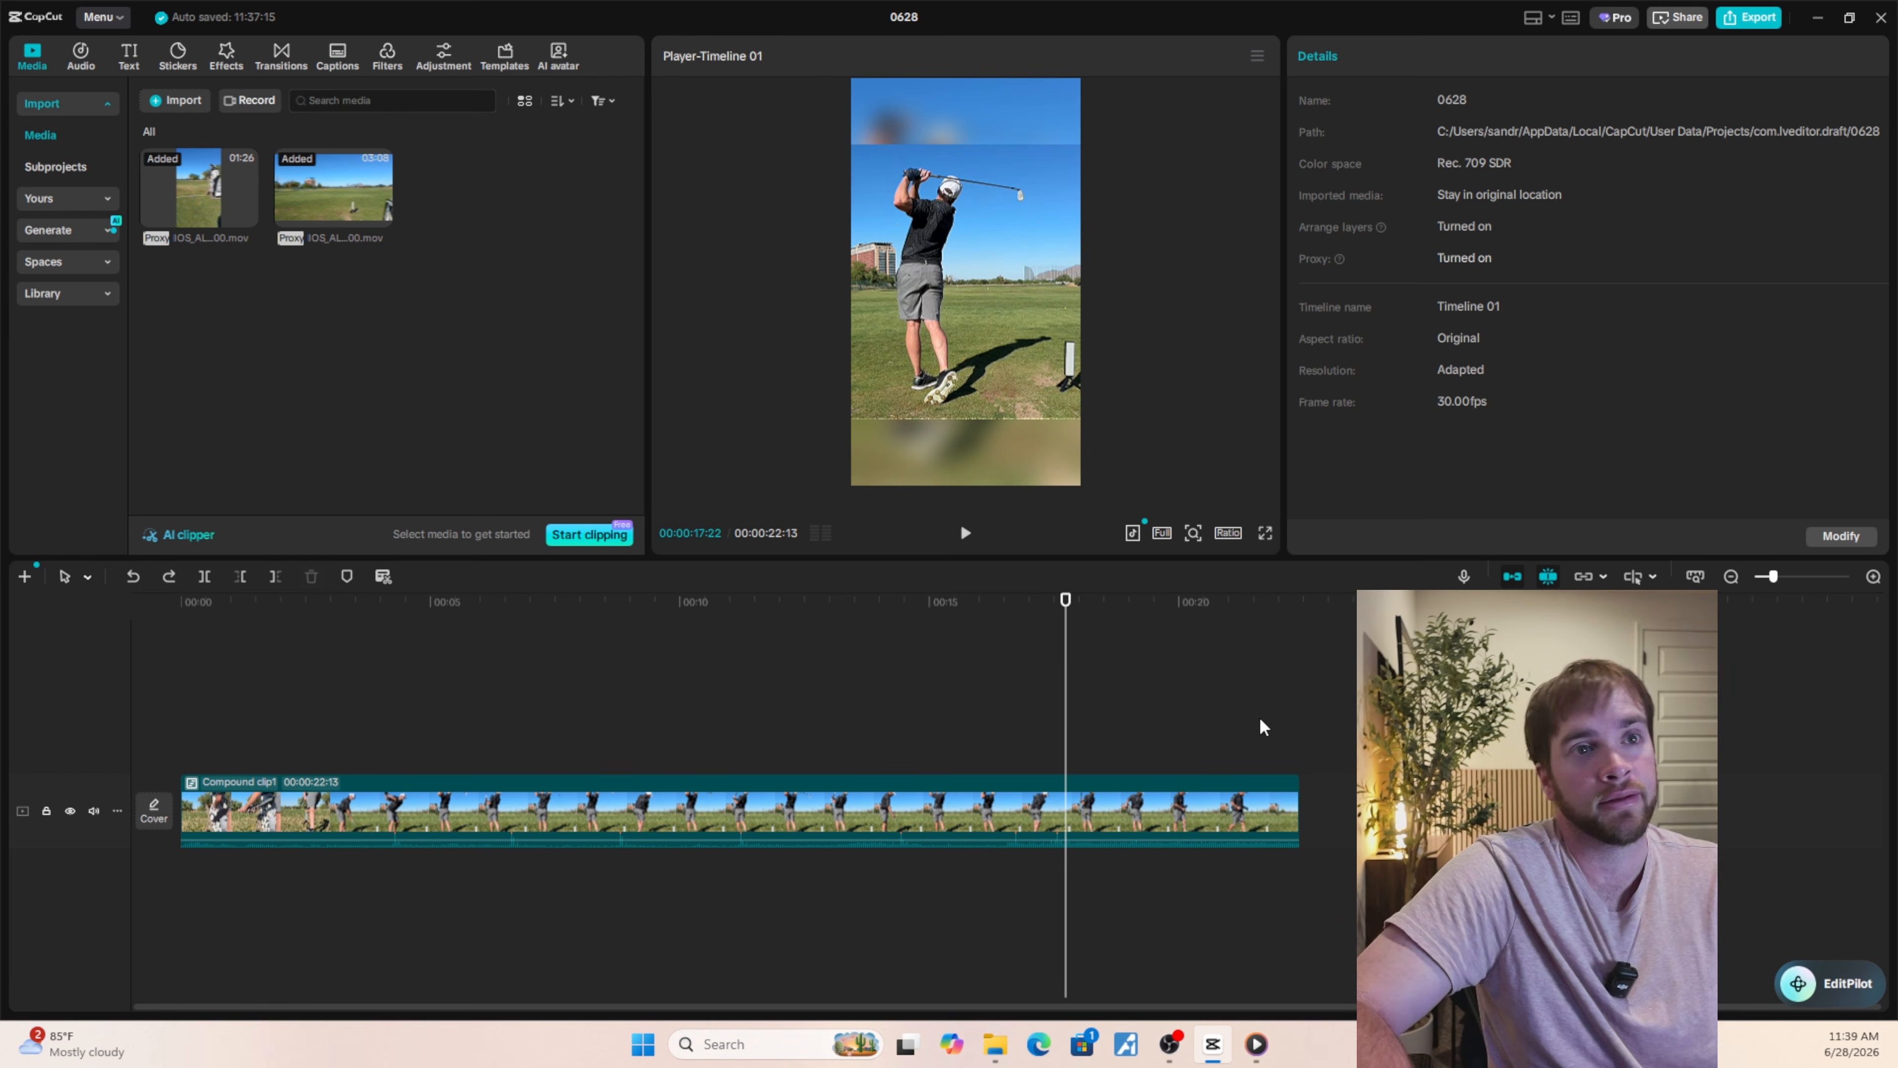
{"action": "left_click", "coordinate": [1187, 756]}
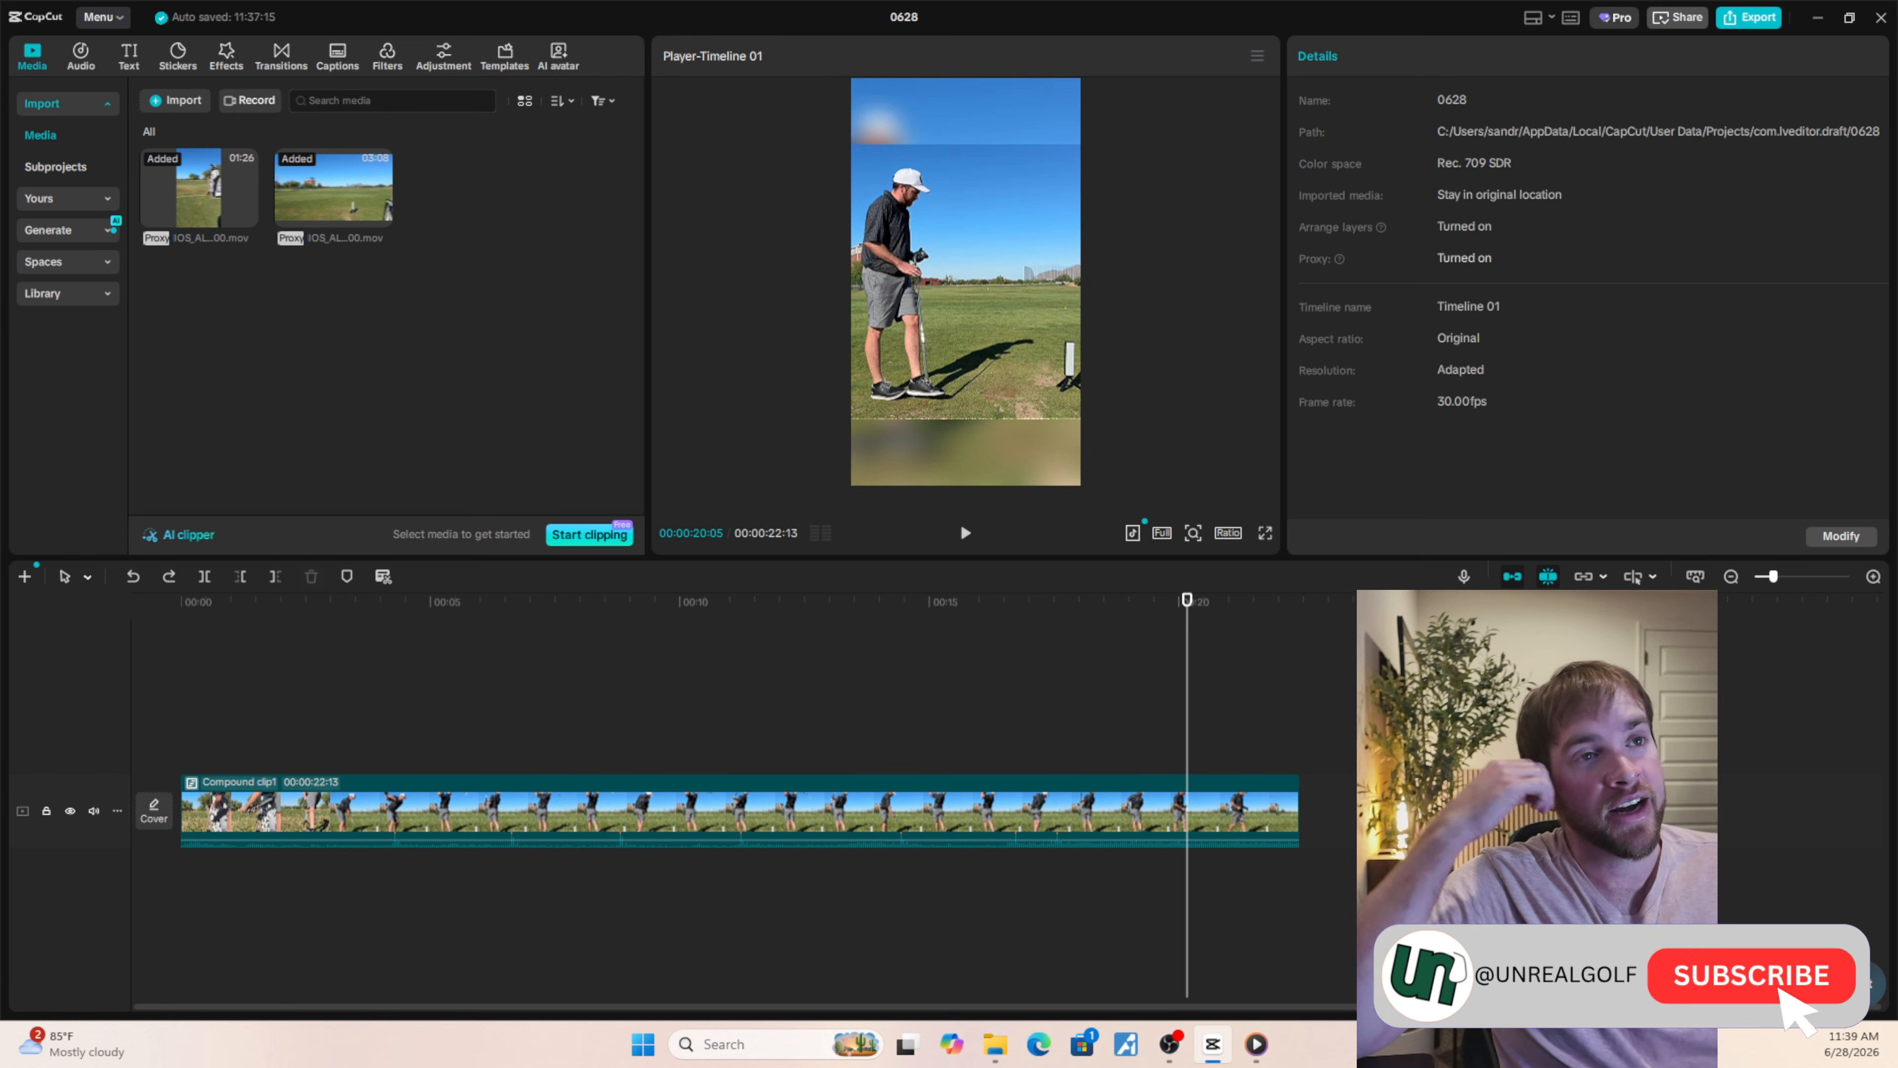